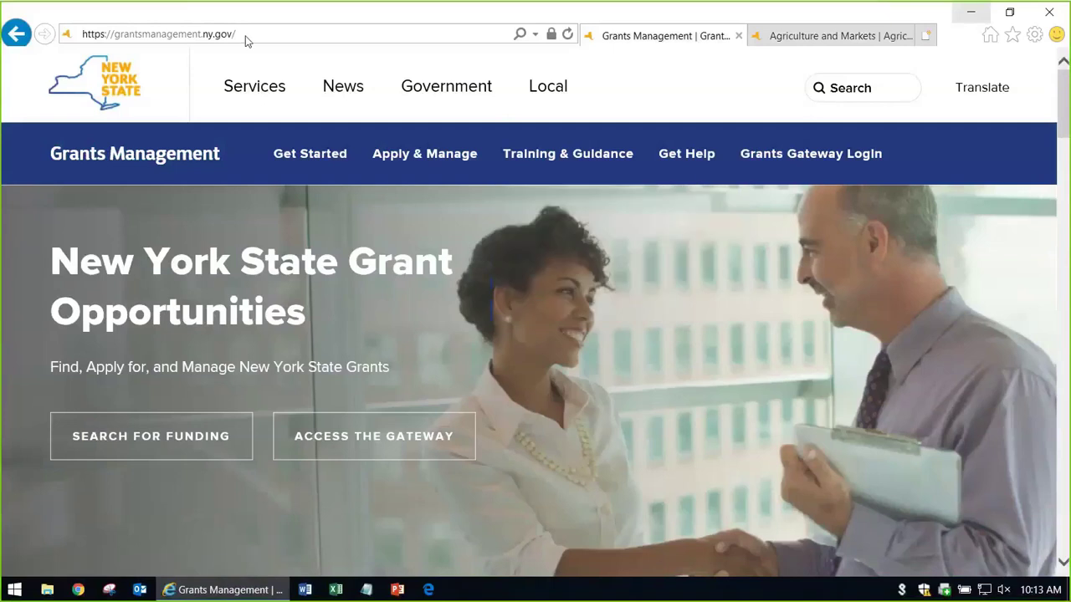
Go to the Register Your Organization page via the Get Started menu
left_click(263, 40)
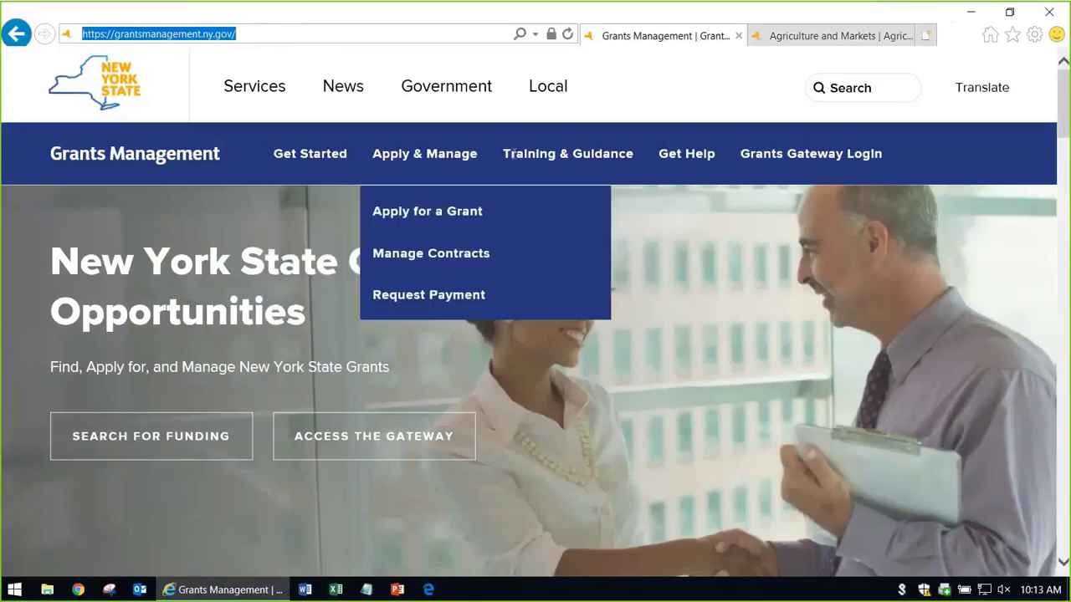
mouse_move(310, 153)
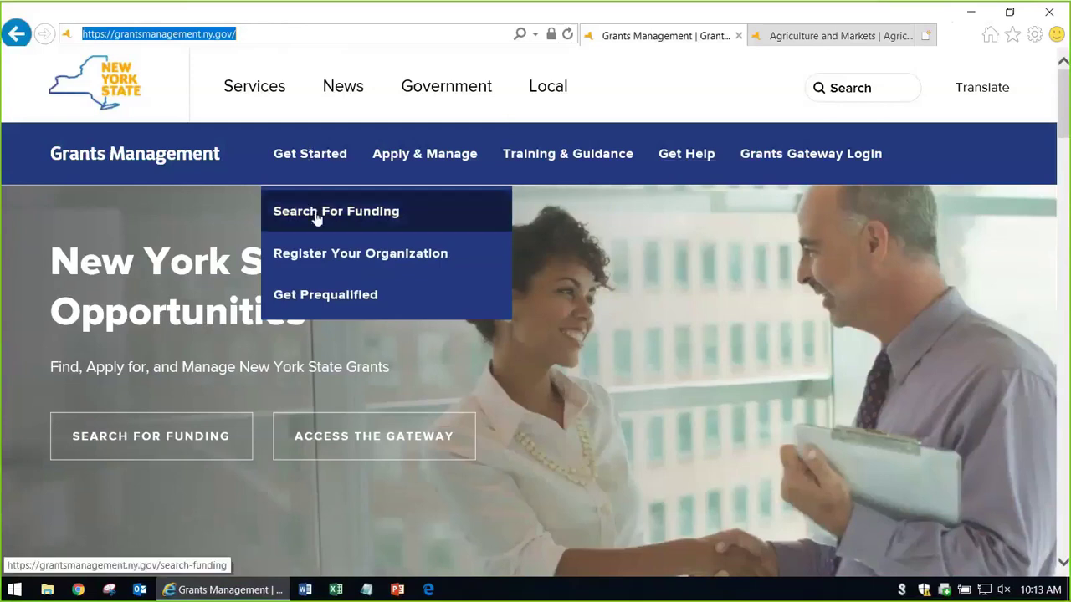
left_click(377, 255)
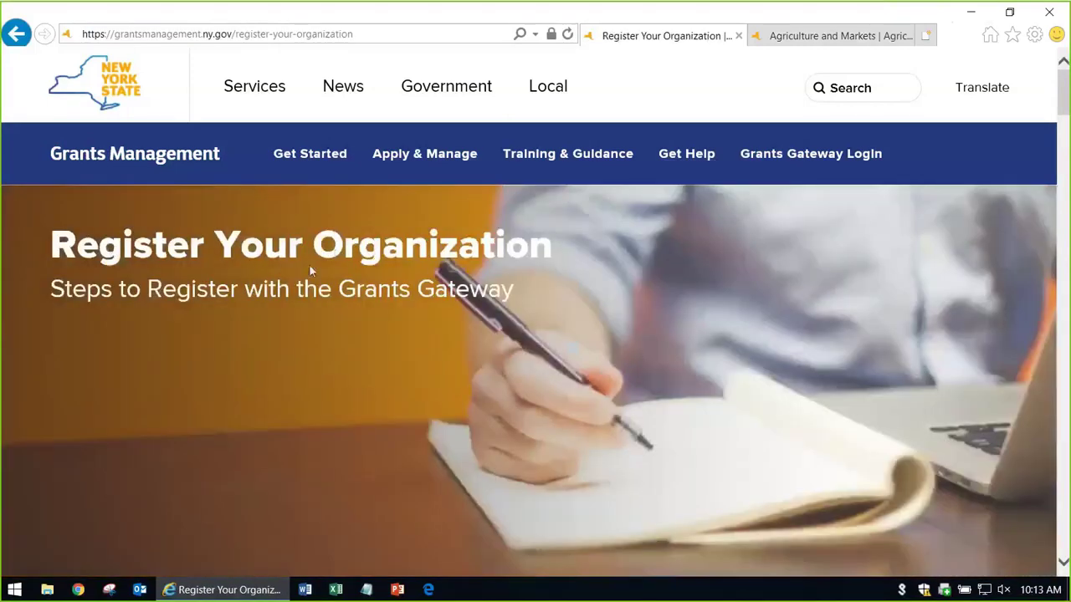
Jump to Forms for Download and point out the Substitute W9 Form title
scroll(308, 264, "down", 5)
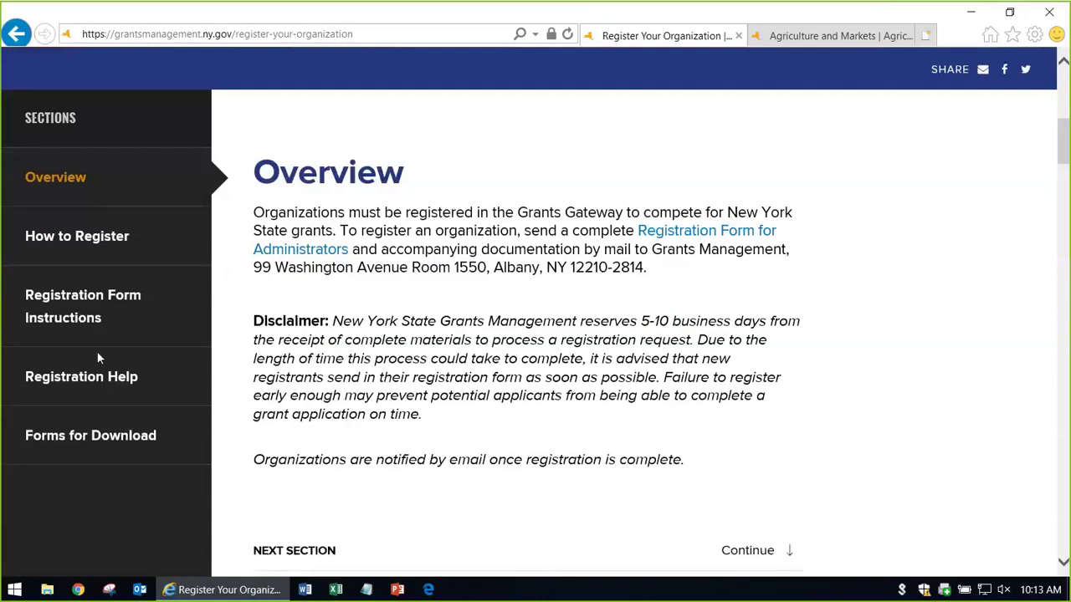
left_click(114, 444)
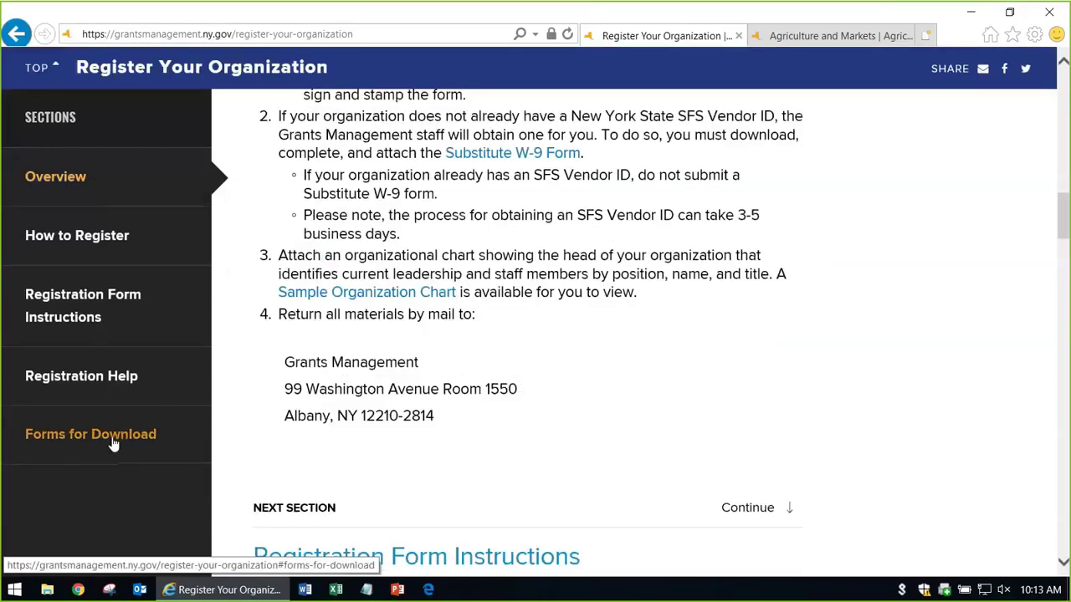
scroll(452, 334, "down", 1)
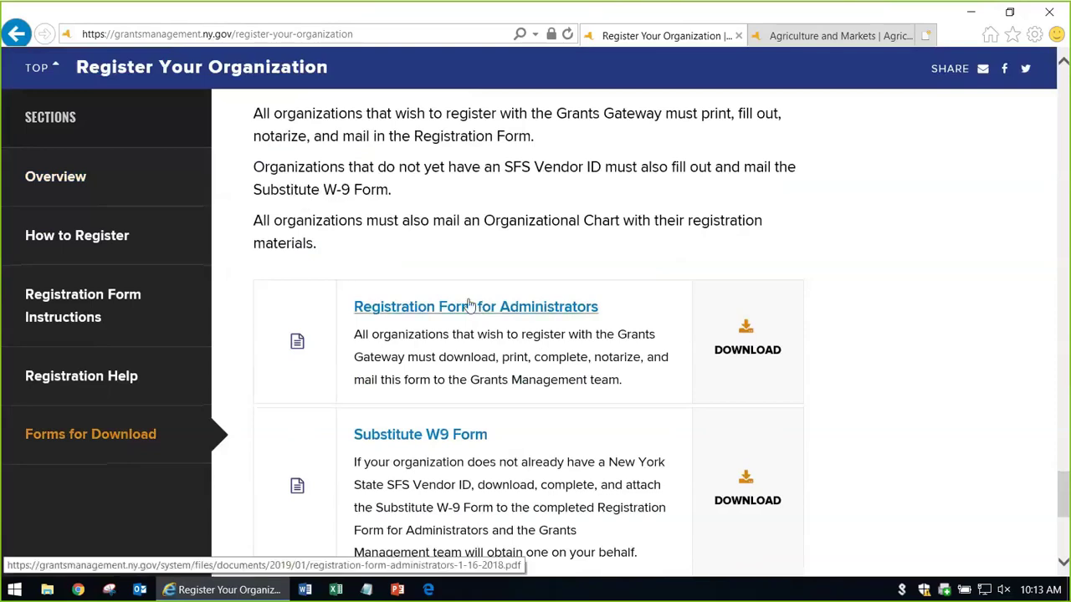
scroll(476, 348, "down", 3)
scroll(476, 348, "up", 2)
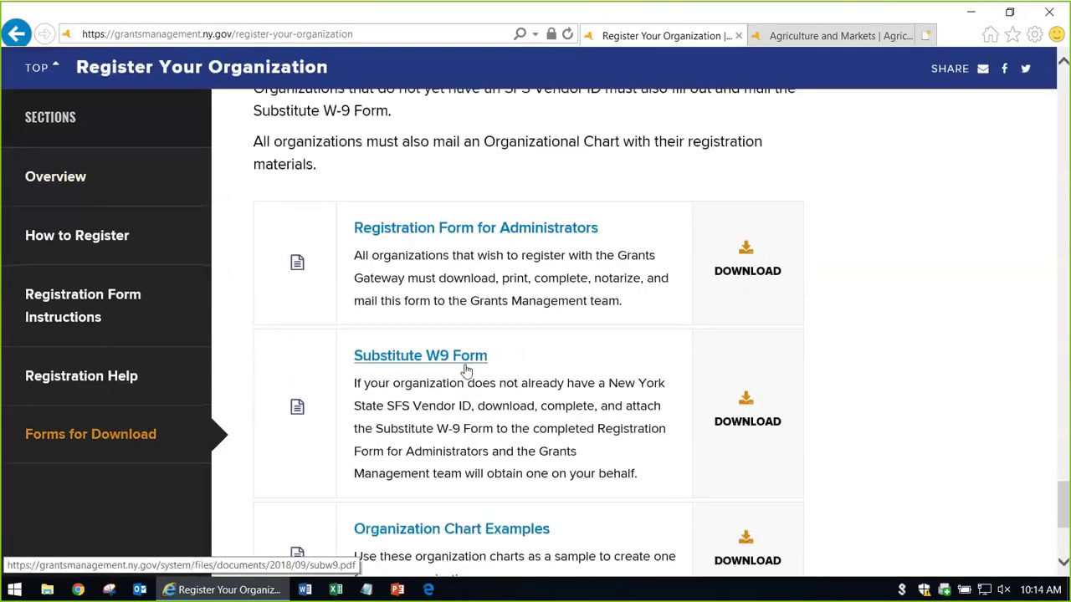
left_click_drag(497, 363, 381, 357)
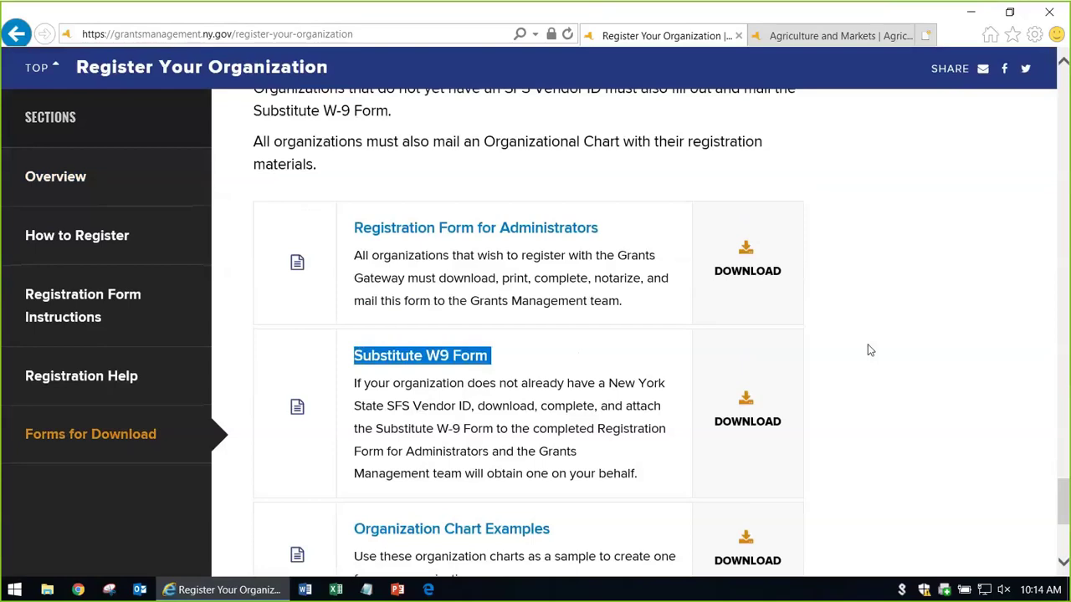
left_click(550, 355)
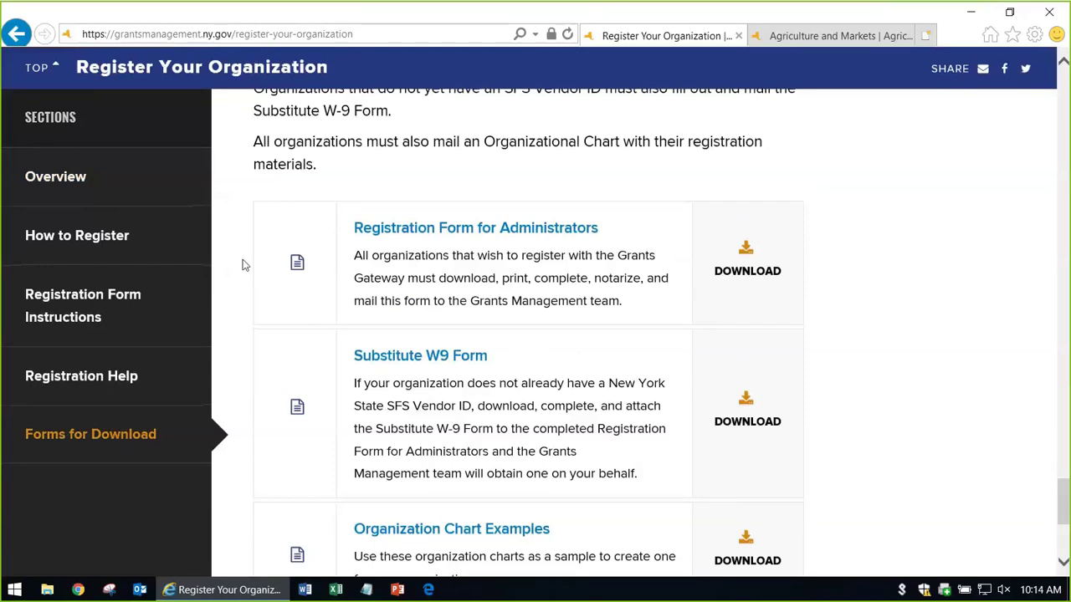
Return to the top of the Register Your Organization page
scroll(251, 280, "up", 8)
scroll(253, 285, "up", 15)
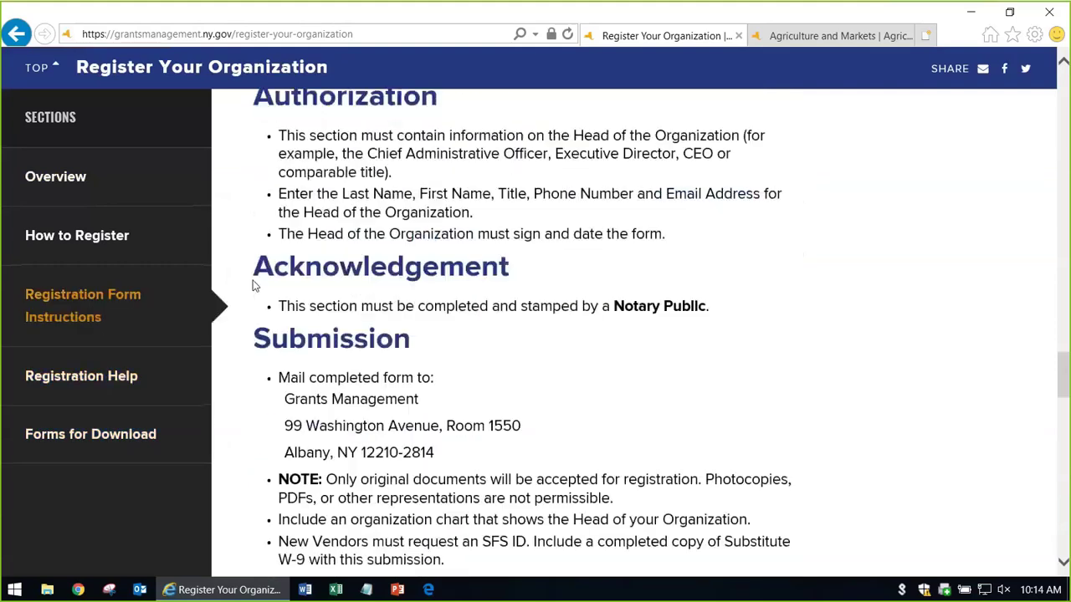
scroll(254, 285, "up", 5)
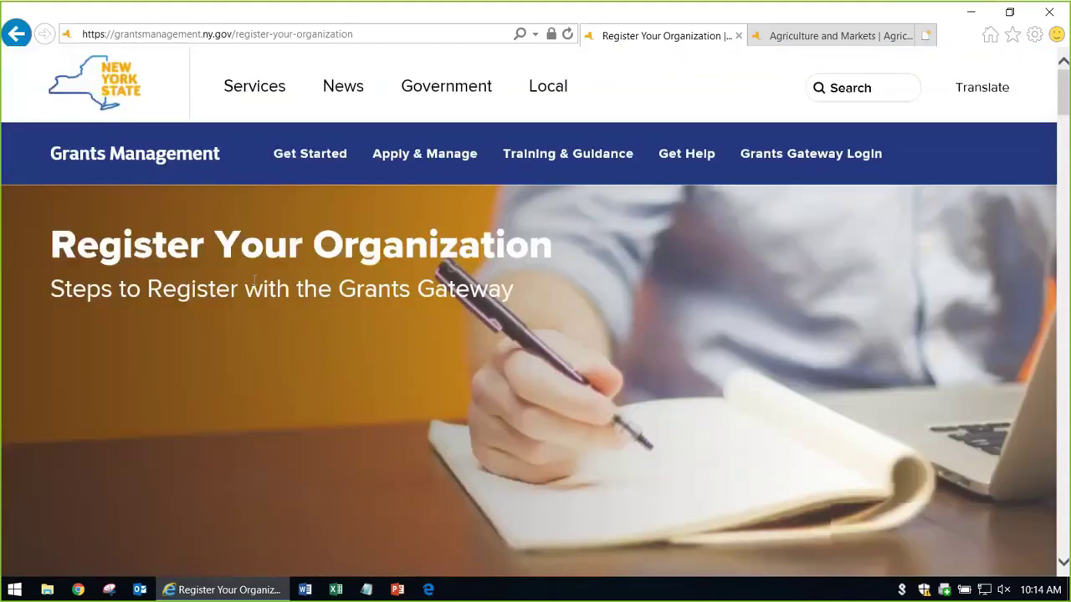
mouse_move(423, 173)
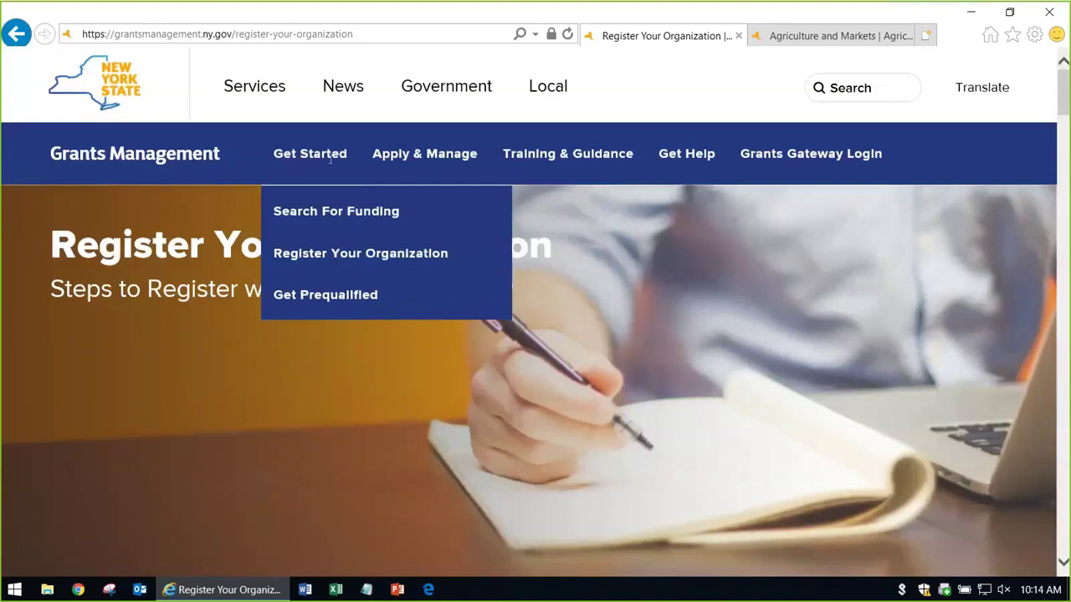
Open the Get Prequalified page and read down through its prequalification information
left_click(335, 295)
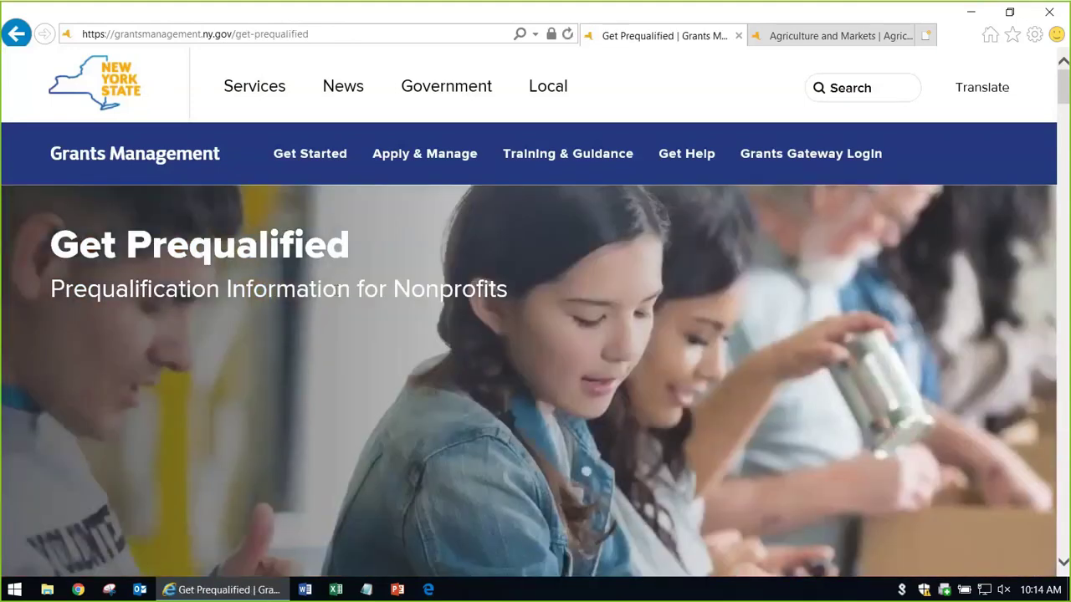
scroll(339, 293, "down", 8)
scroll(339, 293, "down", 6)
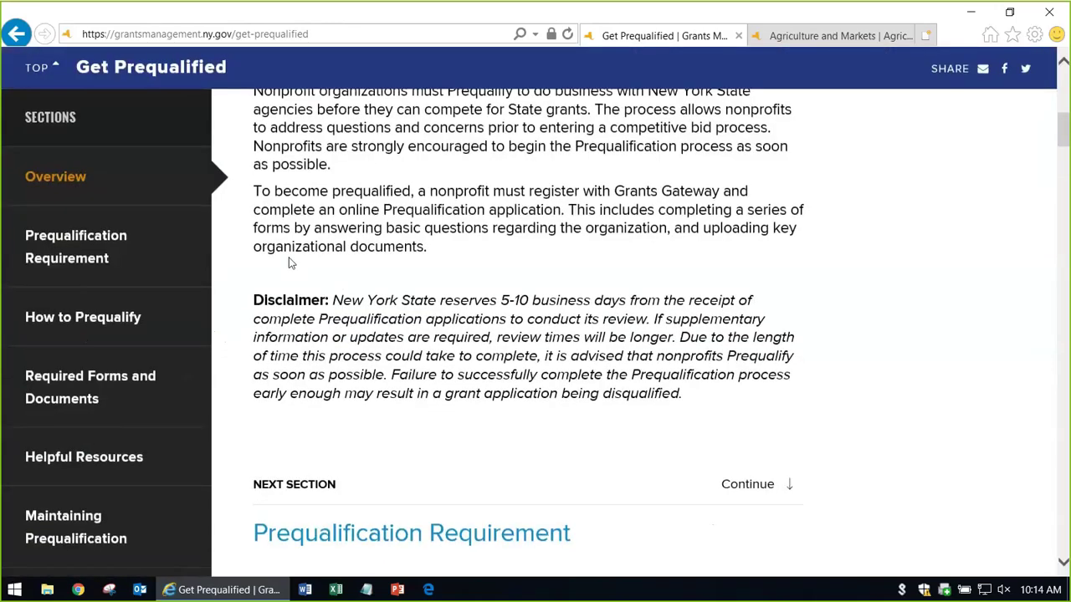
scroll(278, 261, "down", 5)
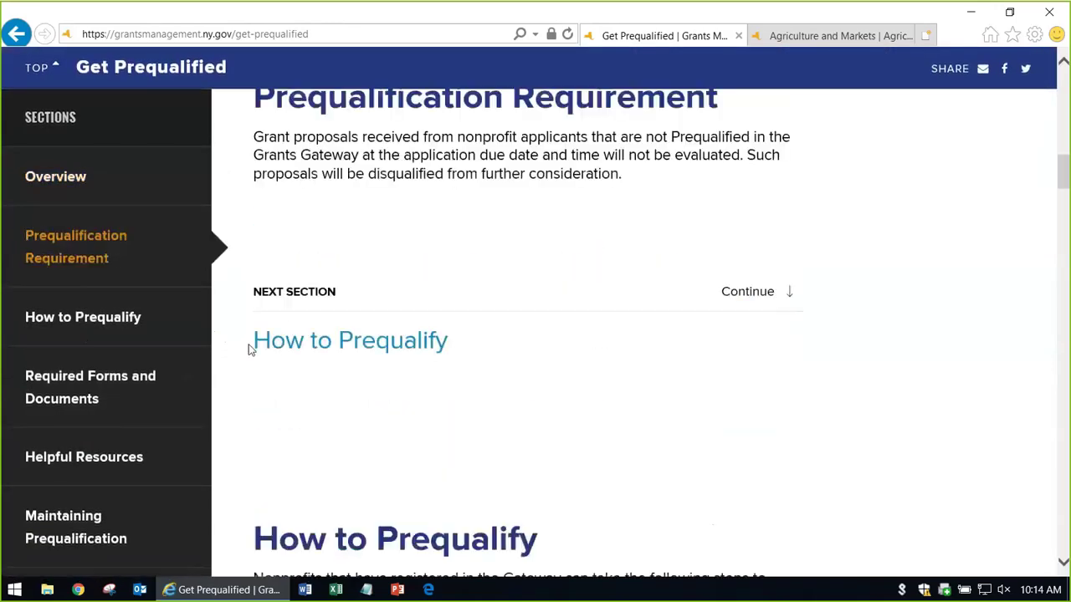
scroll(154, 432, "down", 4)
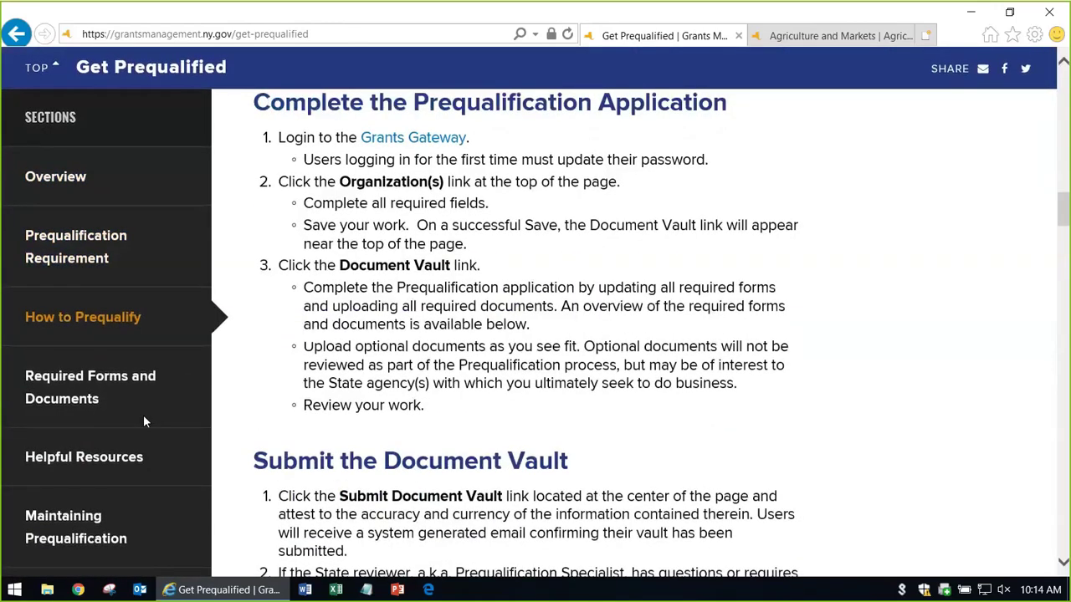
scroll(138, 410, "down", 4)
Review the Required Forms and Documents and Helpful Resources sections
left_click(130, 383)
scroll(131, 383, "down", 1)
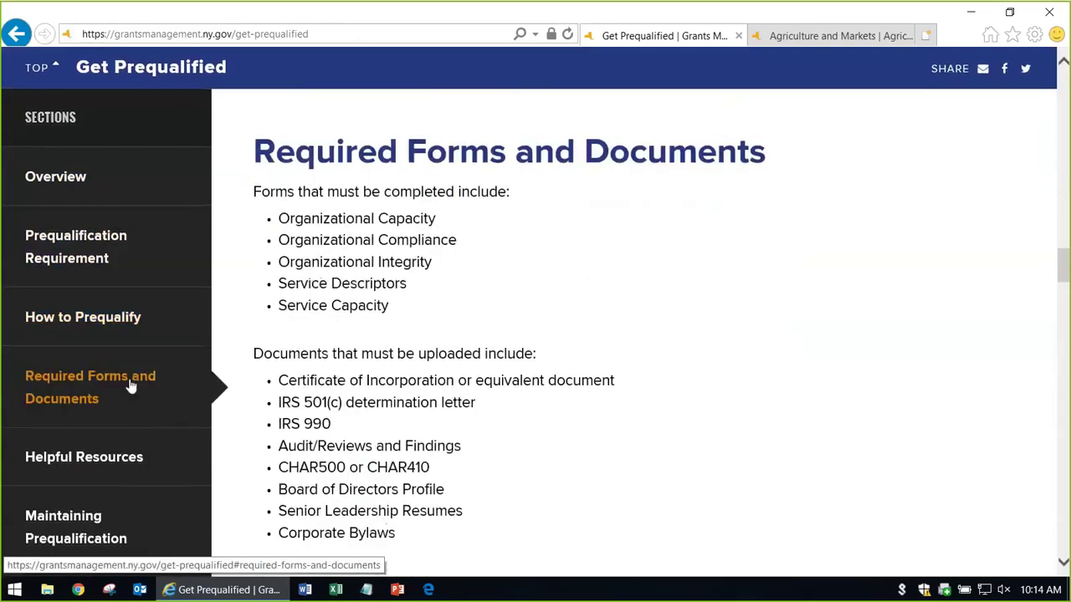
scroll(465, 361, "down", 4)
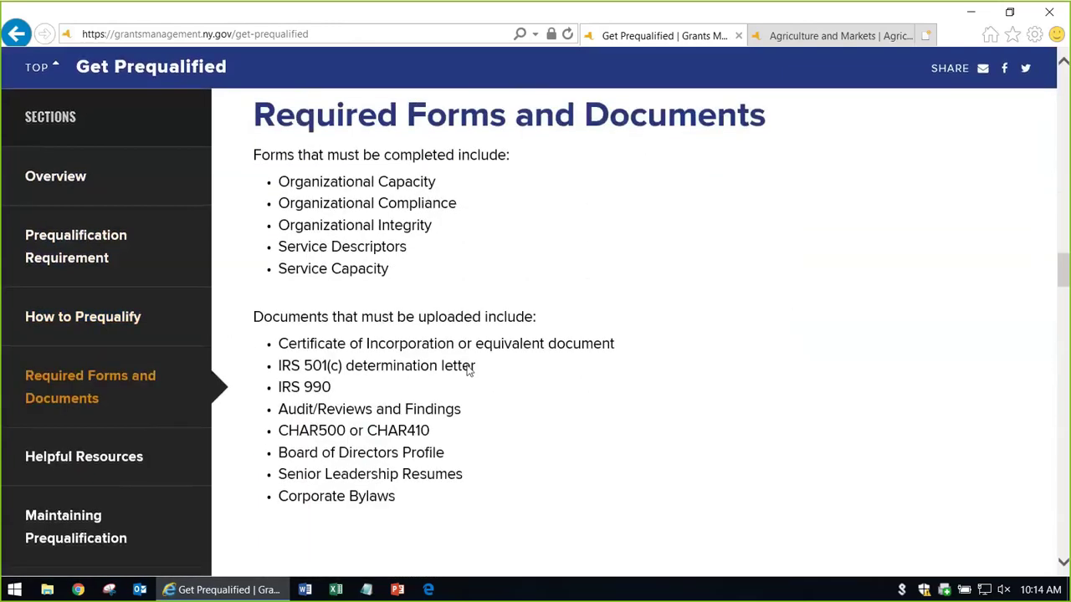
left_click(86, 460)
scroll(505, 365, "down", 4)
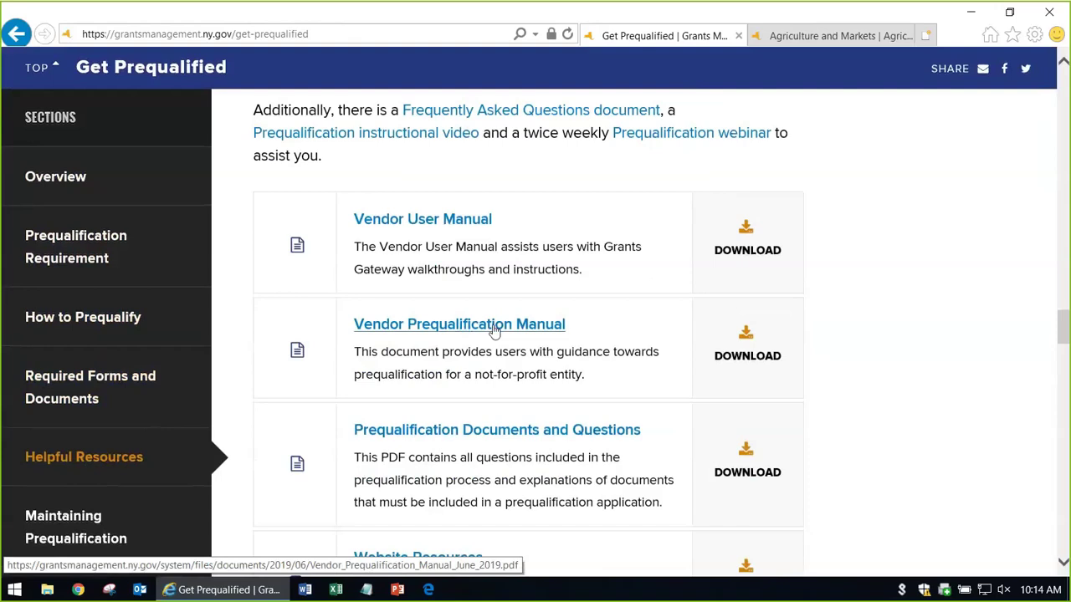
scroll(501, 323, "up", 10)
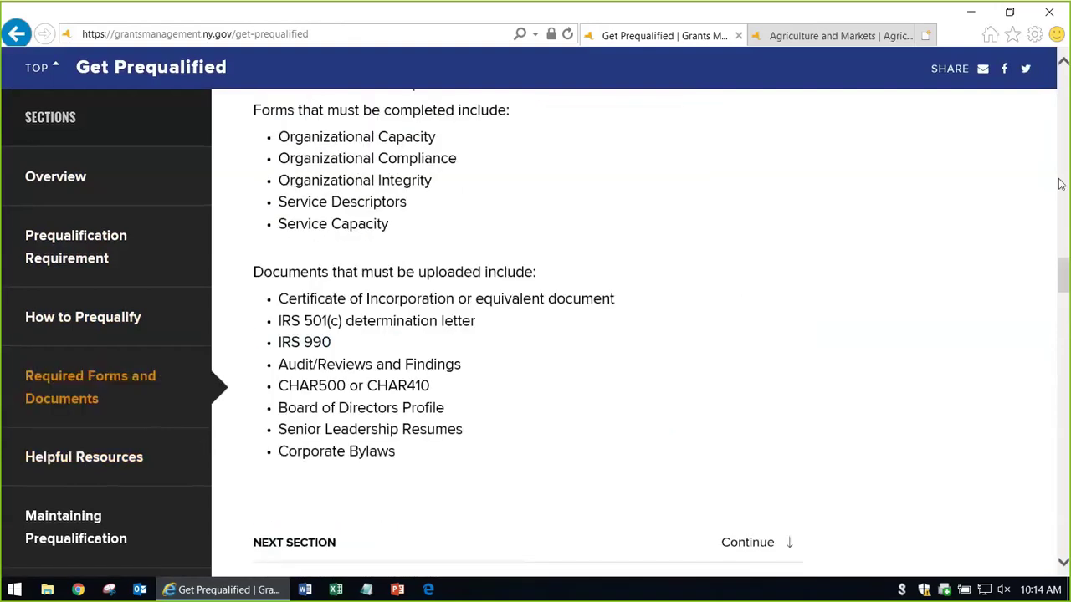
left_click_drag(1062, 276, 1062, 83)
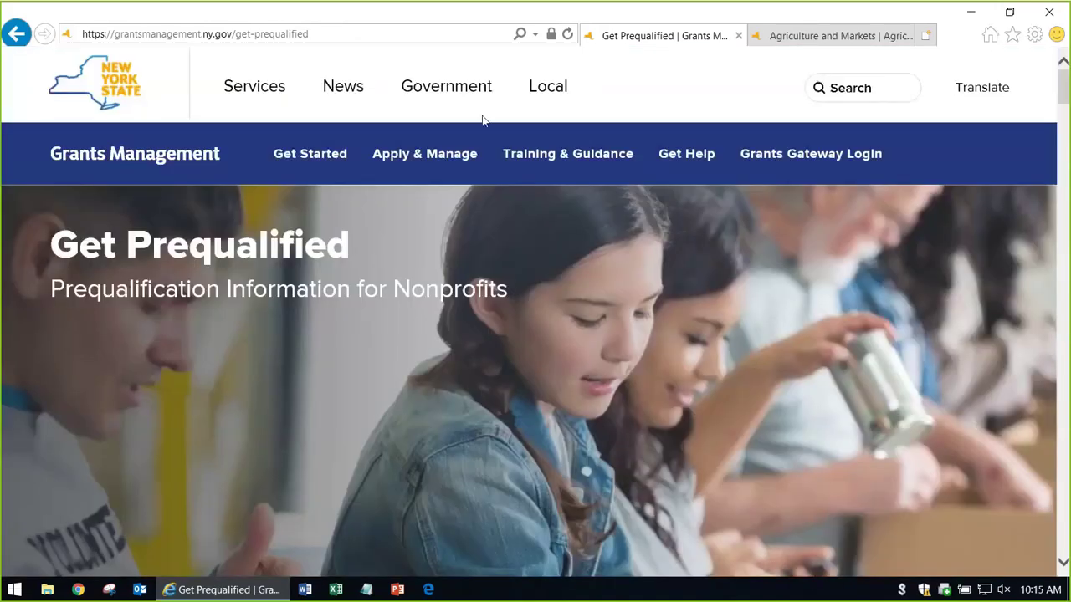
mouse_move(547, 155)
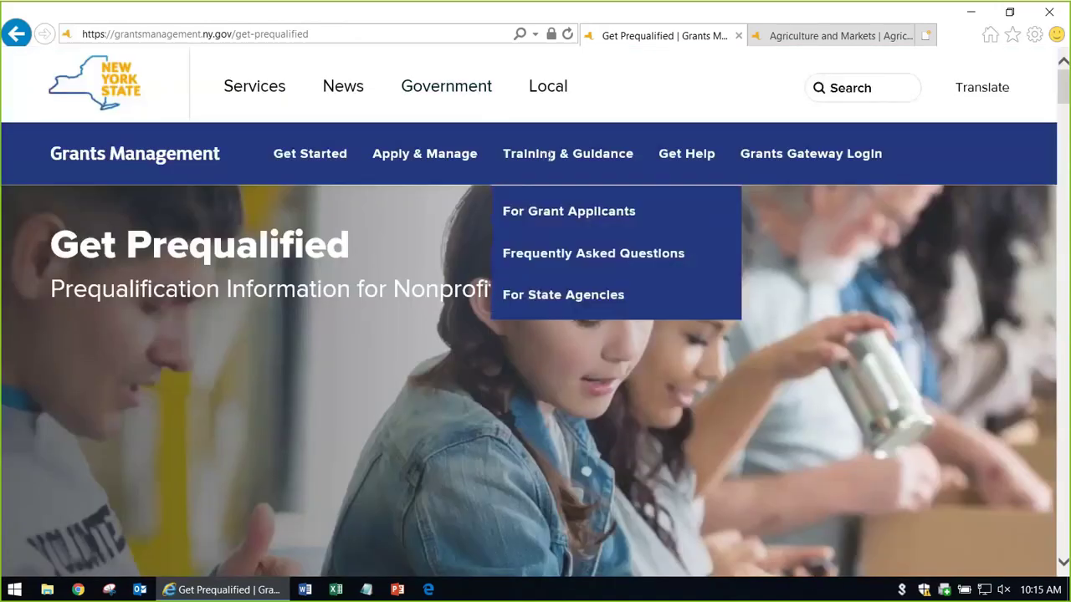
Go from the For Grant Applicants resources to Live Webinars and read its overview
left_click(584, 214)
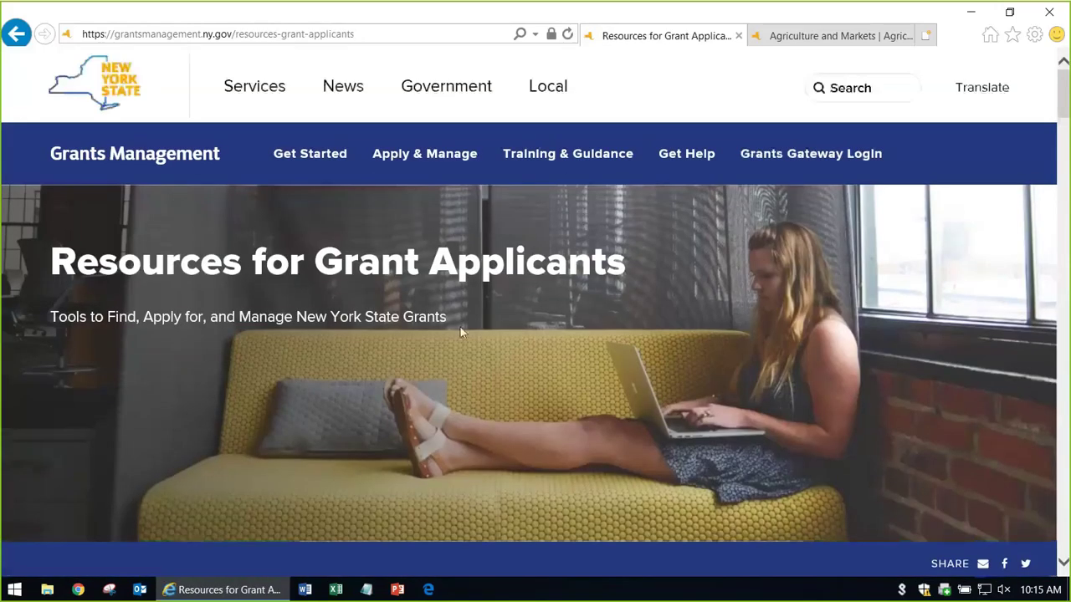
scroll(460, 327, "down", 9)
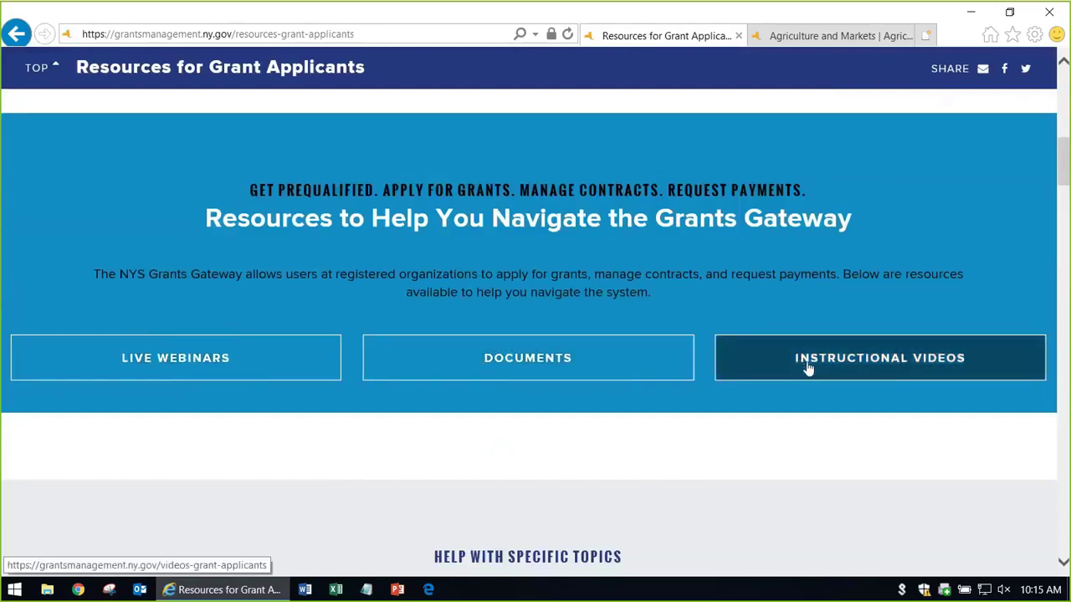
left_click(186, 360)
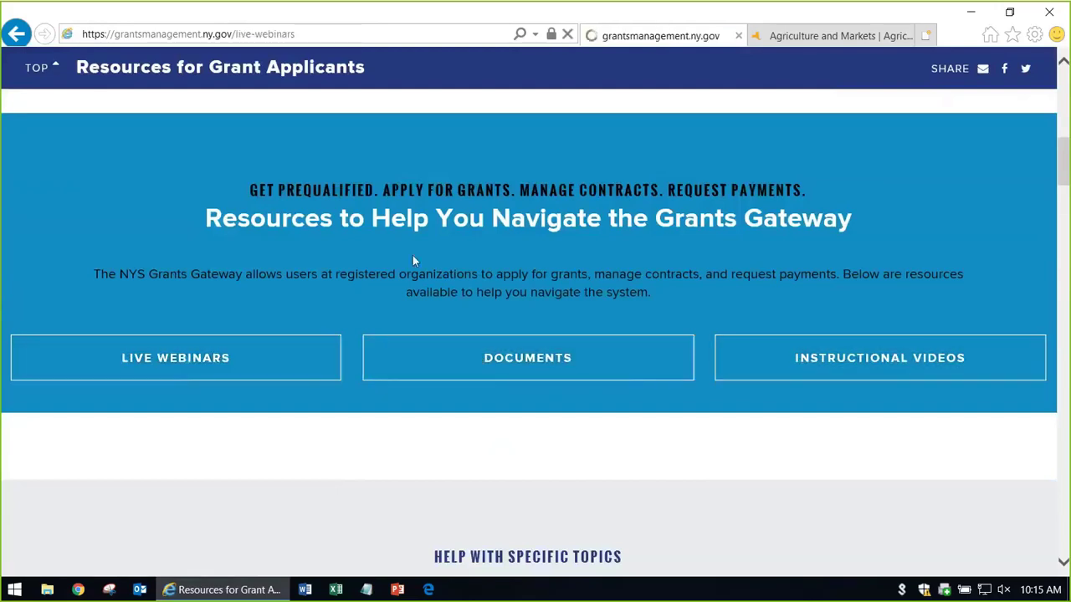
scroll(445, 276, "down", 5)
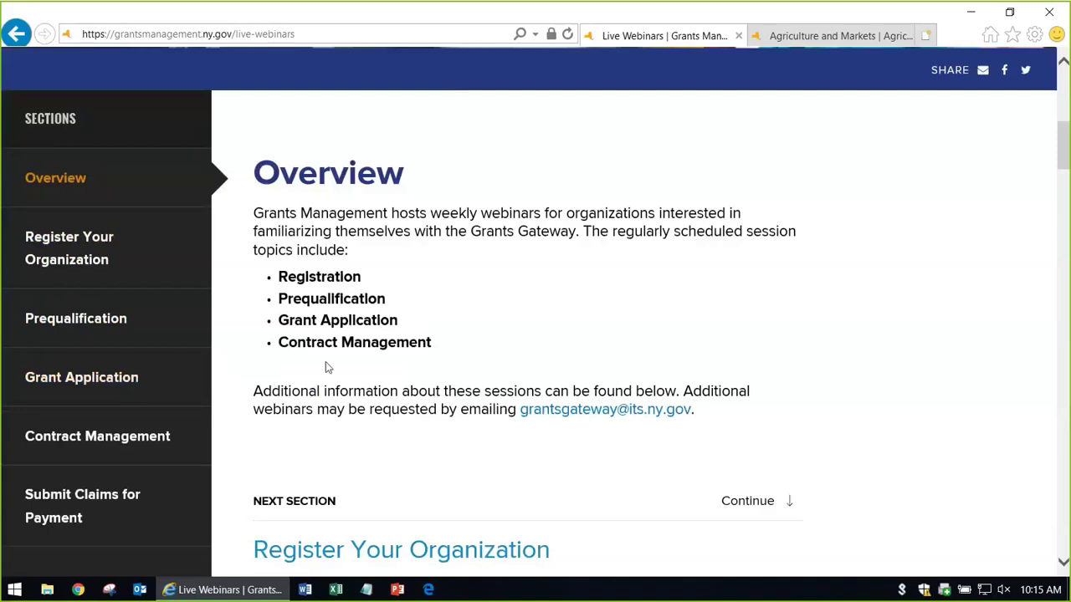
scroll(415, 351, "up", 6)
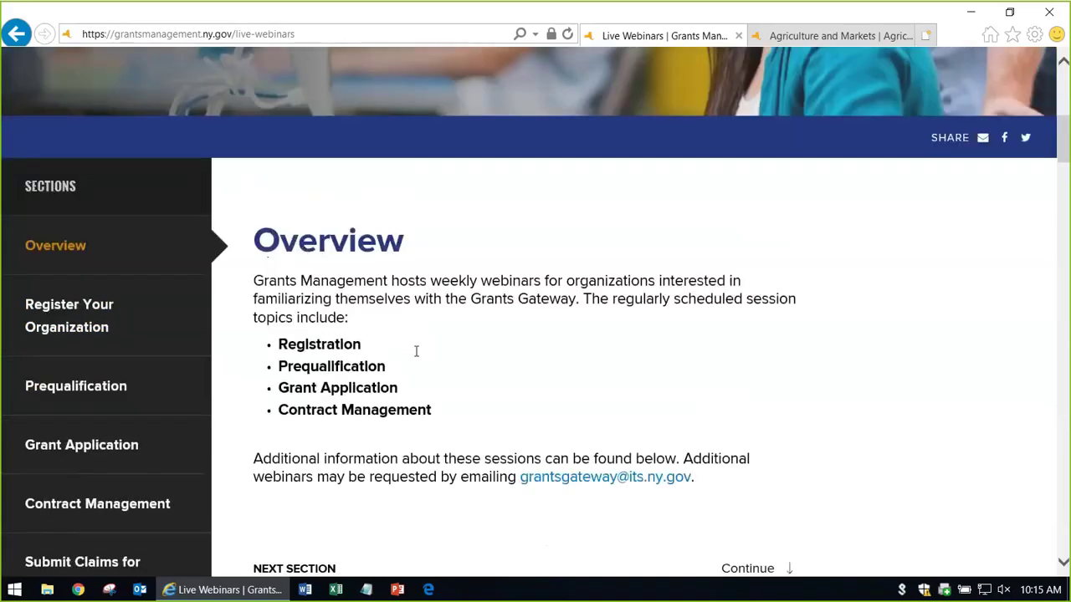
mouse_move(563, 149)
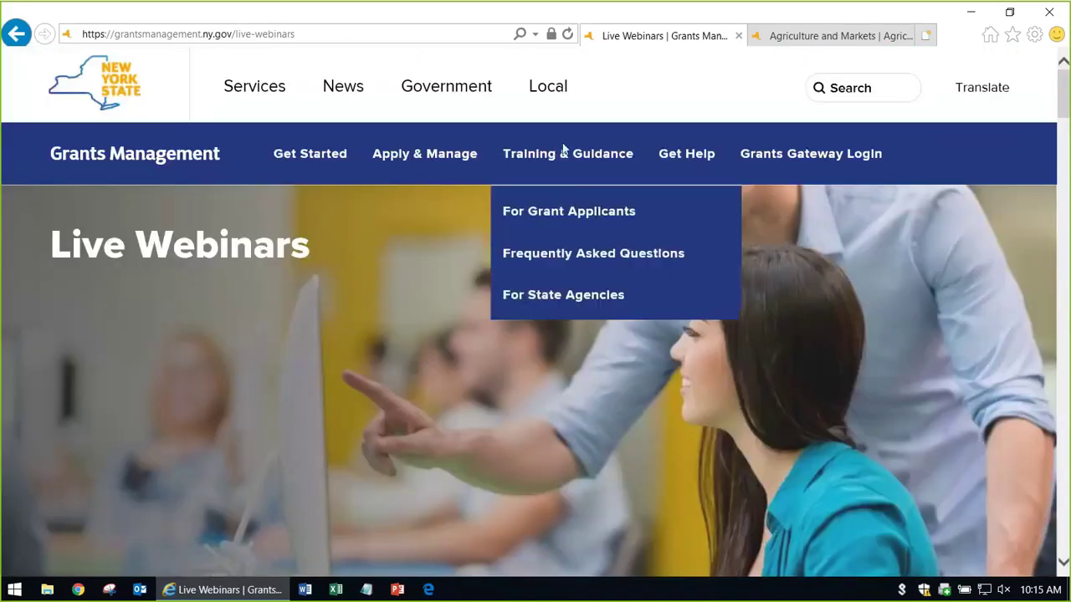
left_click(573, 215)
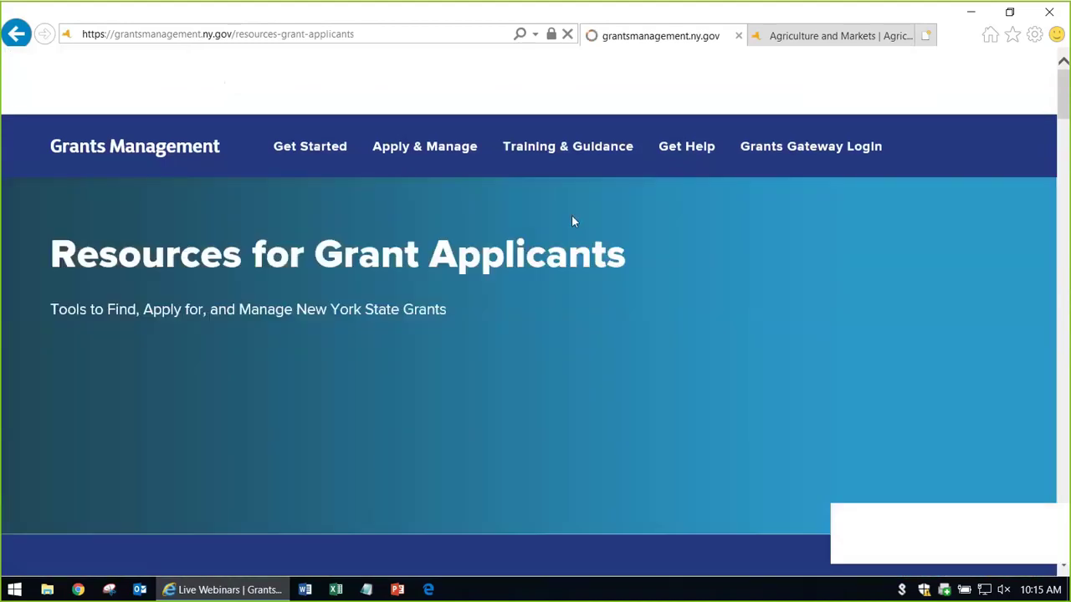
scroll(499, 336, "down", 5)
scroll(494, 335, "down", 4)
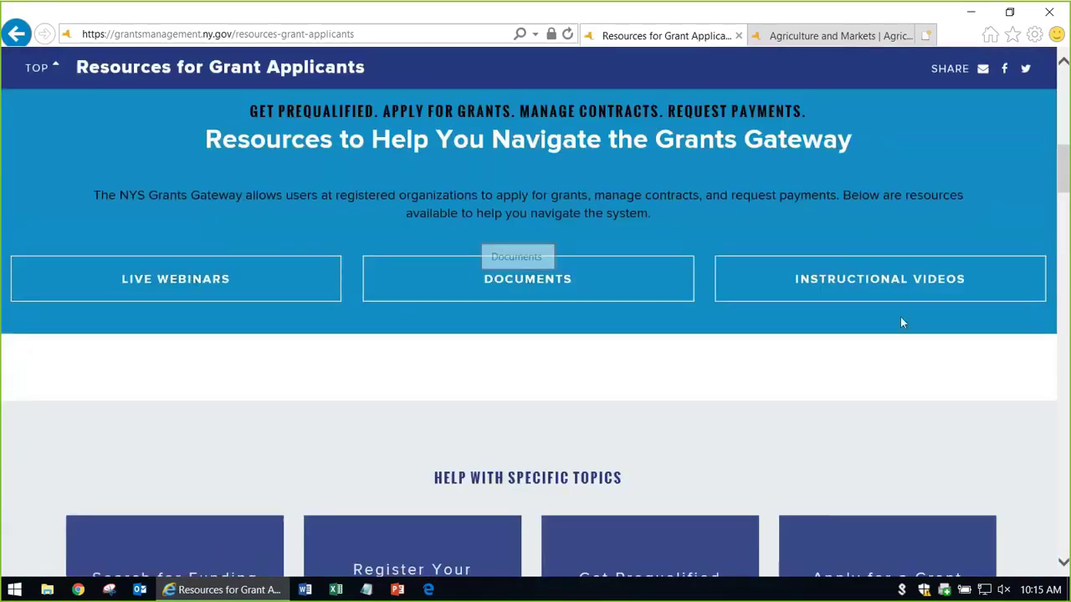
left_click(897, 284)
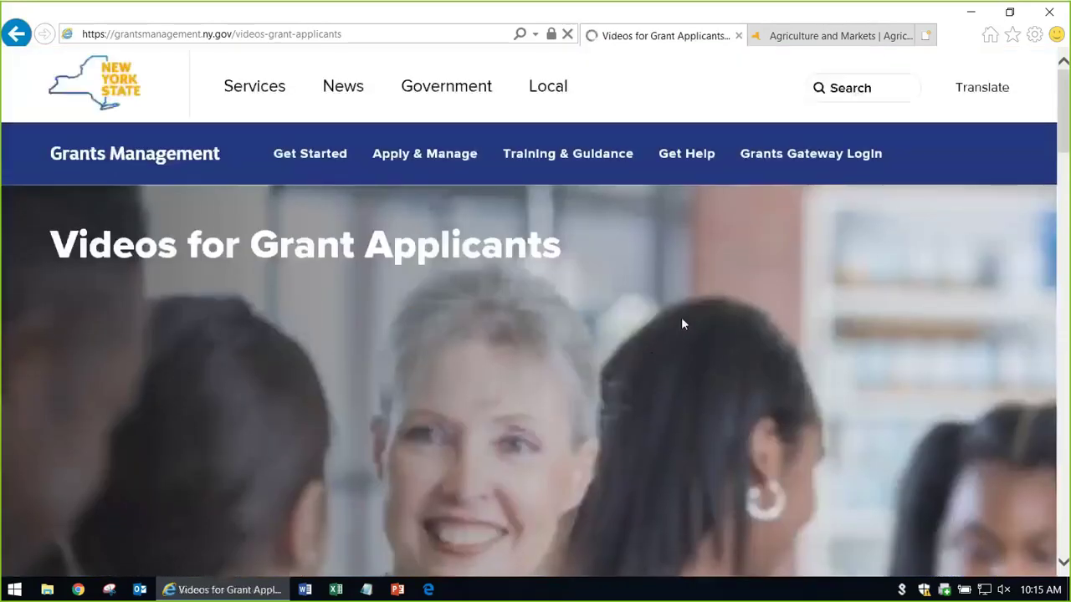
scroll(657, 301, "down", 7)
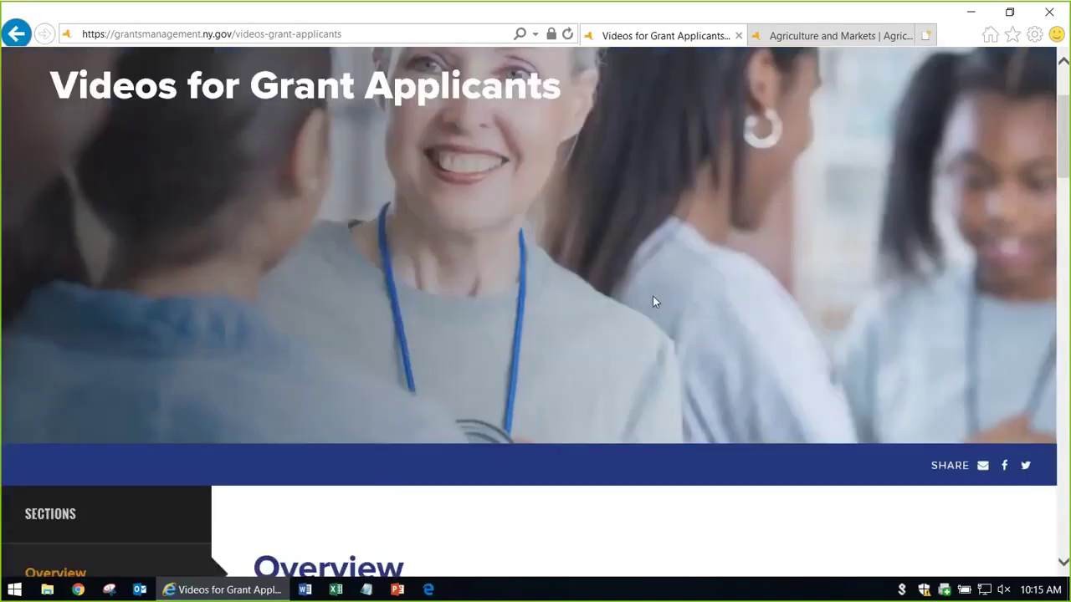
scroll(378, 282, "down", 5)
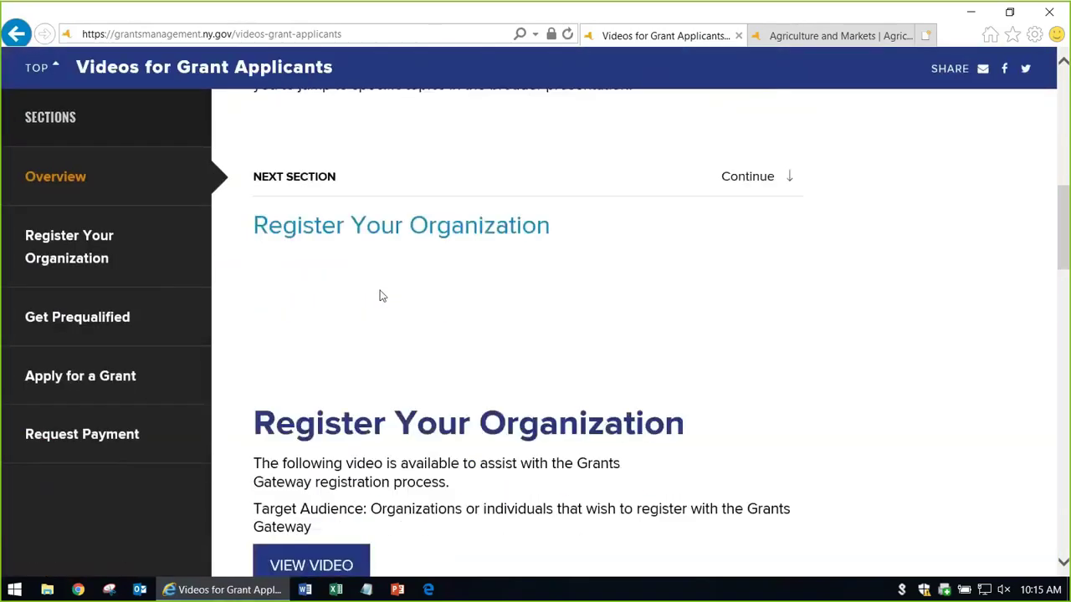
scroll(127, 266, "down", 1)
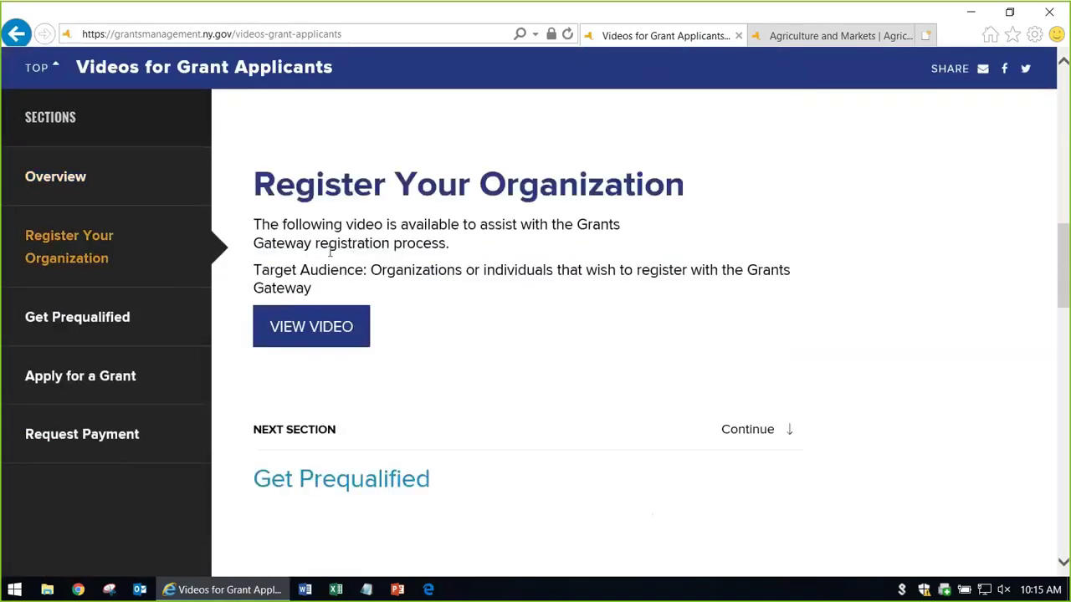
left_click(183, 312)
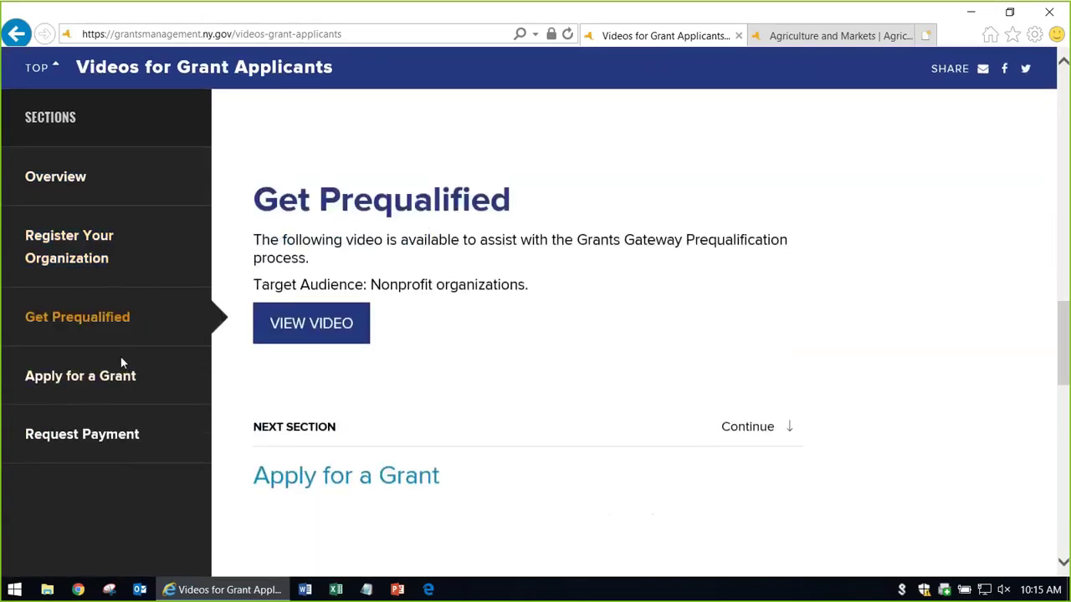
left_click(76, 381)
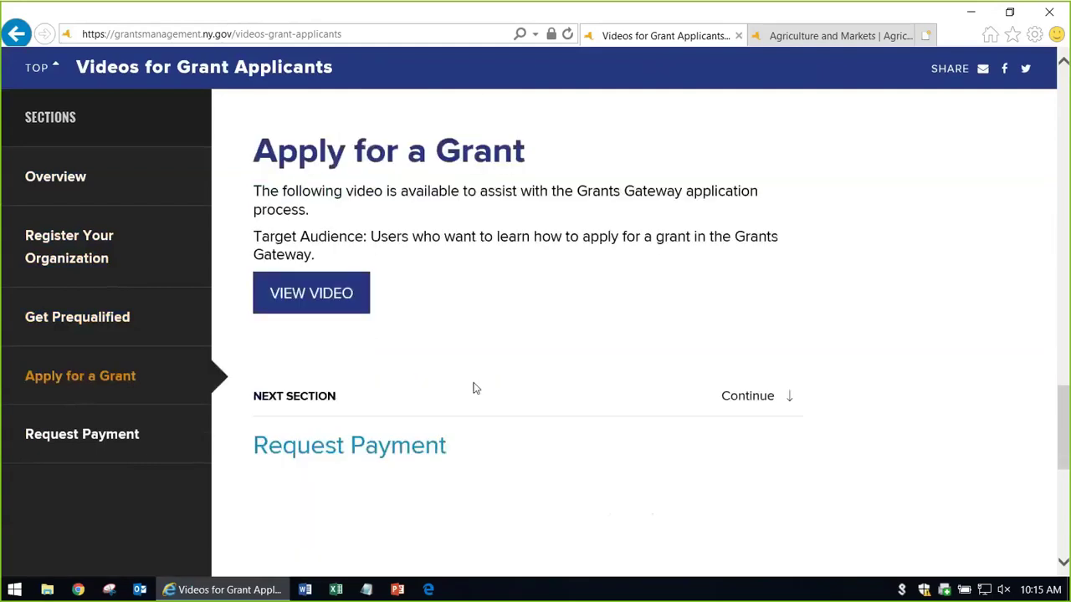
scroll(467, 392, "up", 8)
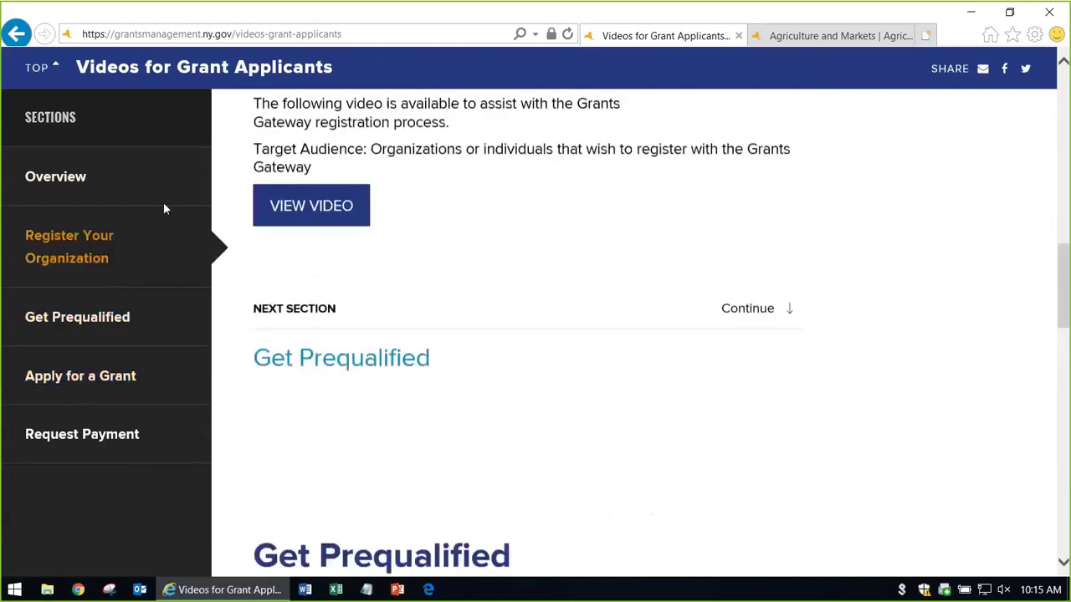
left_click(55, 179)
scroll(444, 242, "up", 7)
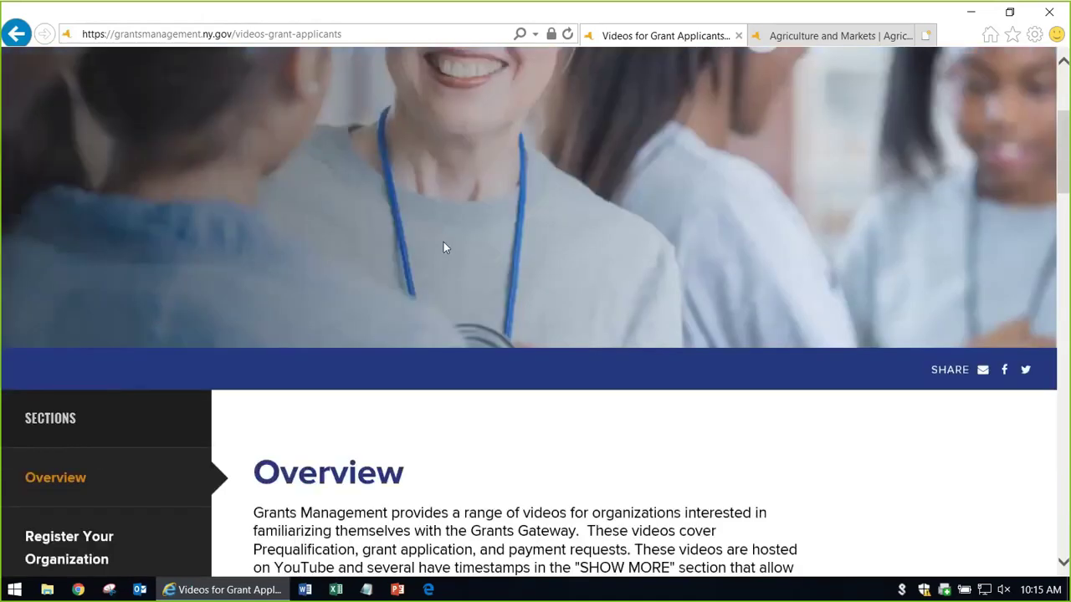
mouse_move(499, 168)
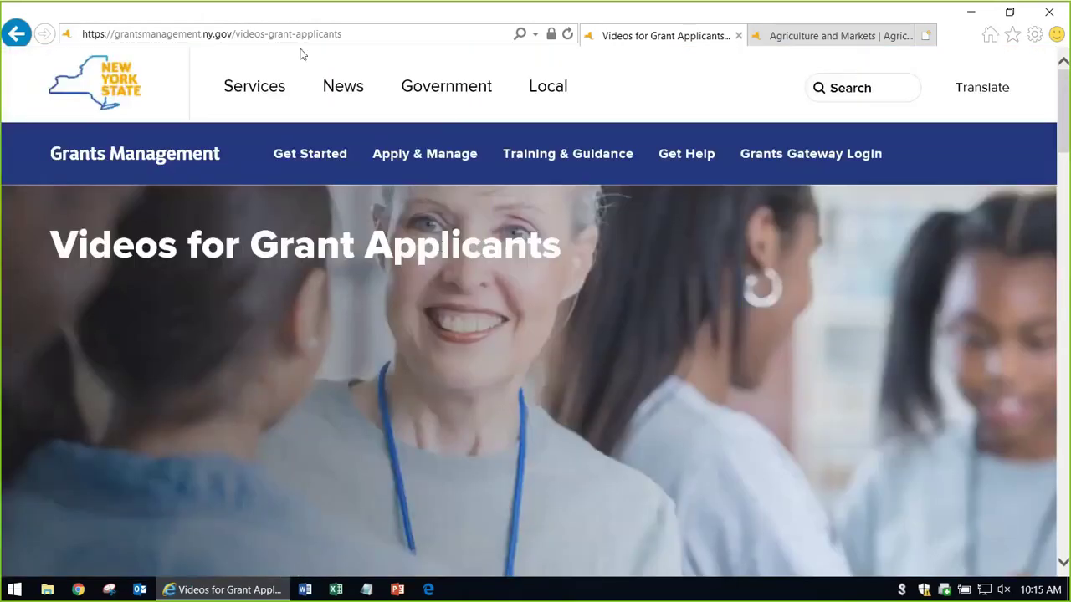
Switch to the Agriculture and Markets browser tab
left_click(824, 37)
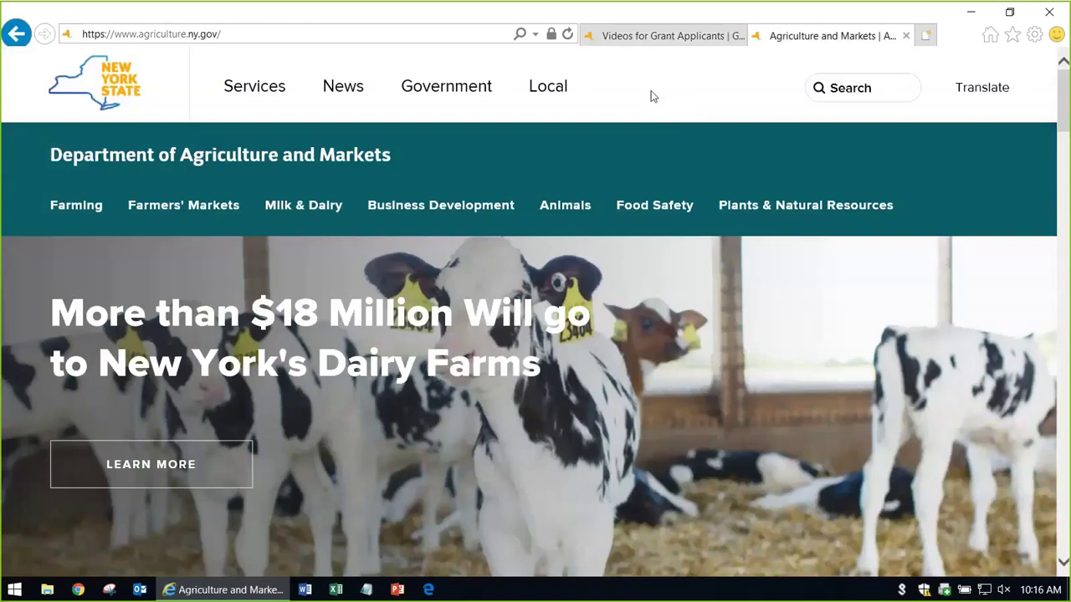
Open Business Development's Funding Opportunities page and scroll to its 7 results
mouse_move(447, 203)
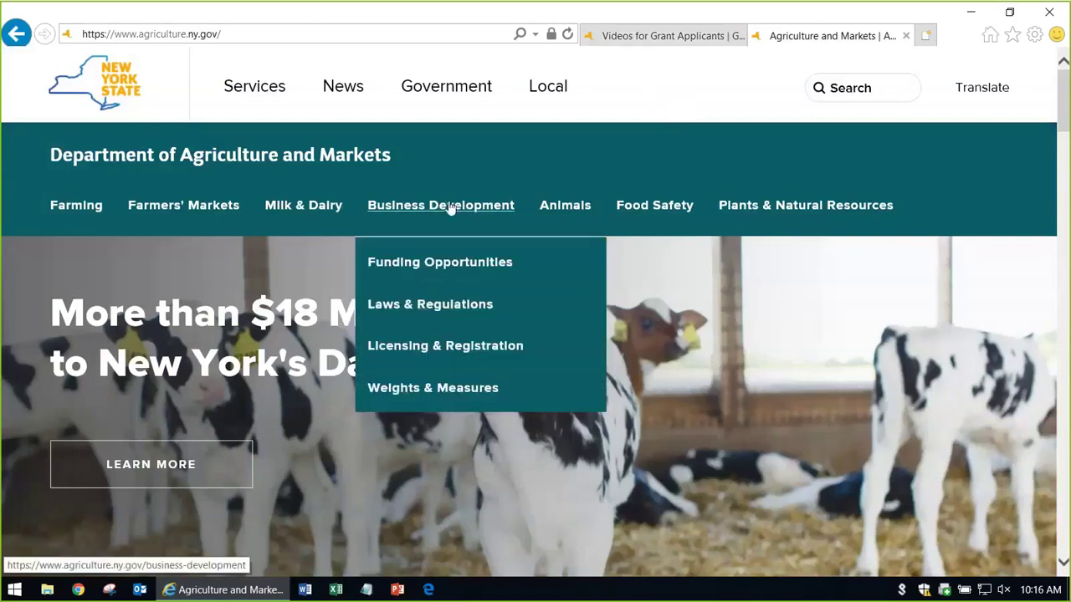
left_click(464, 266)
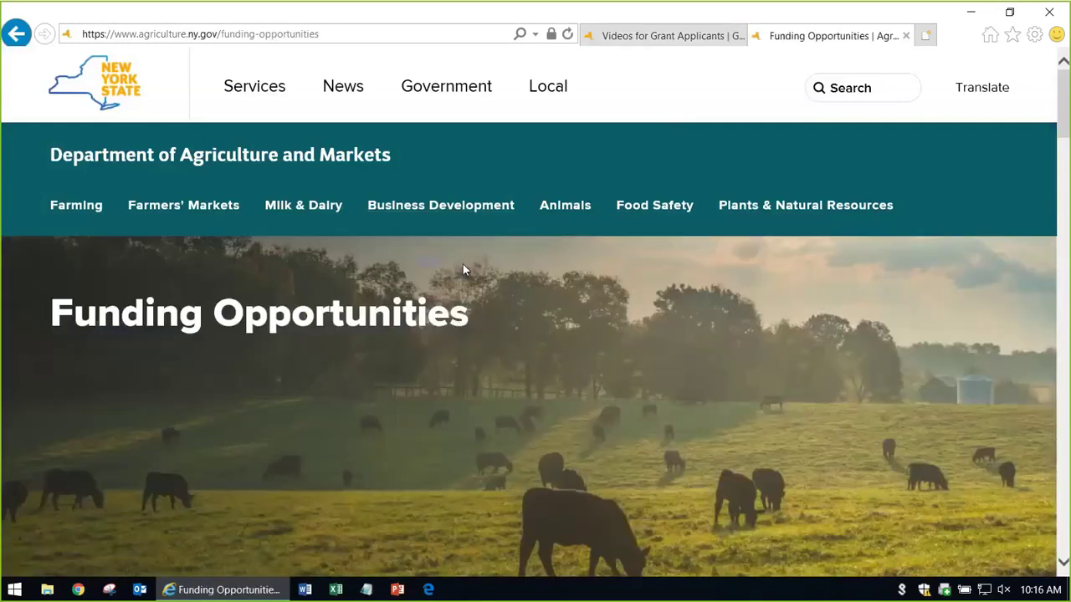
scroll(505, 275, "down", 10)
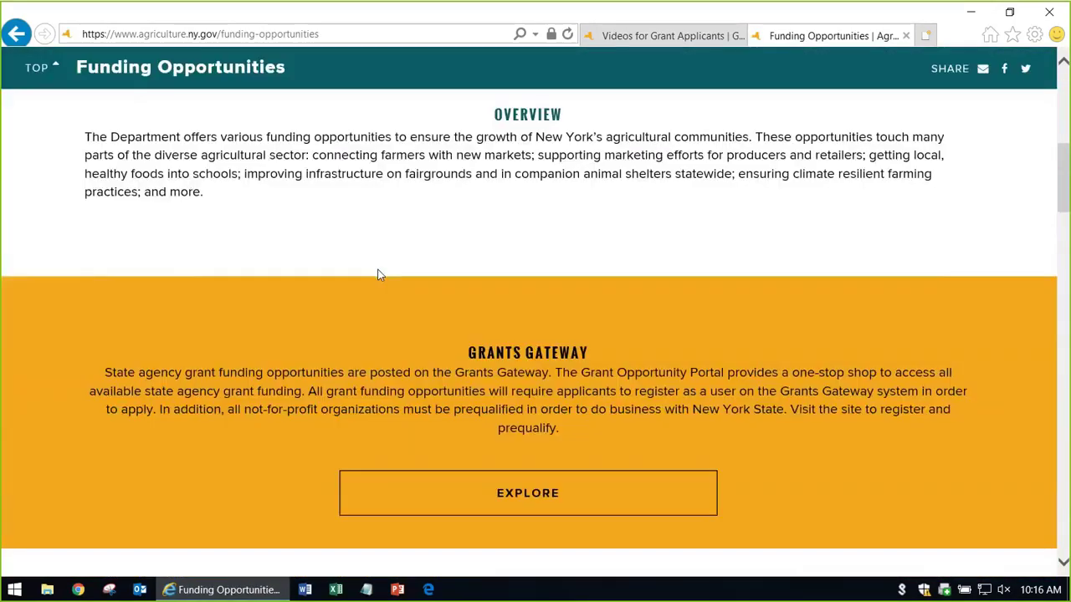
scroll(378, 269, "down", 6)
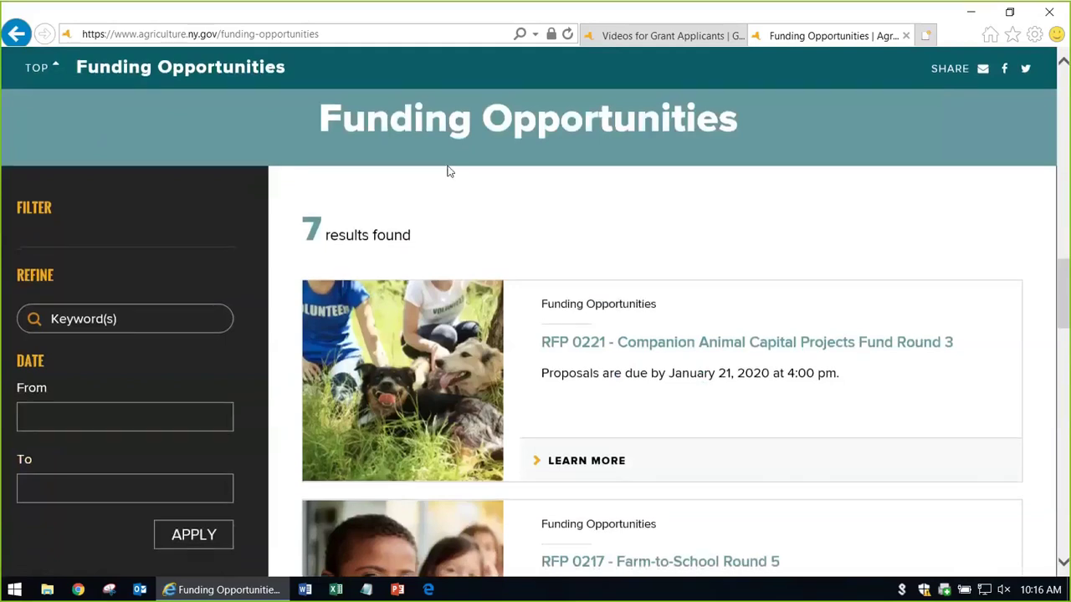
scroll(694, 322, "down", 1)
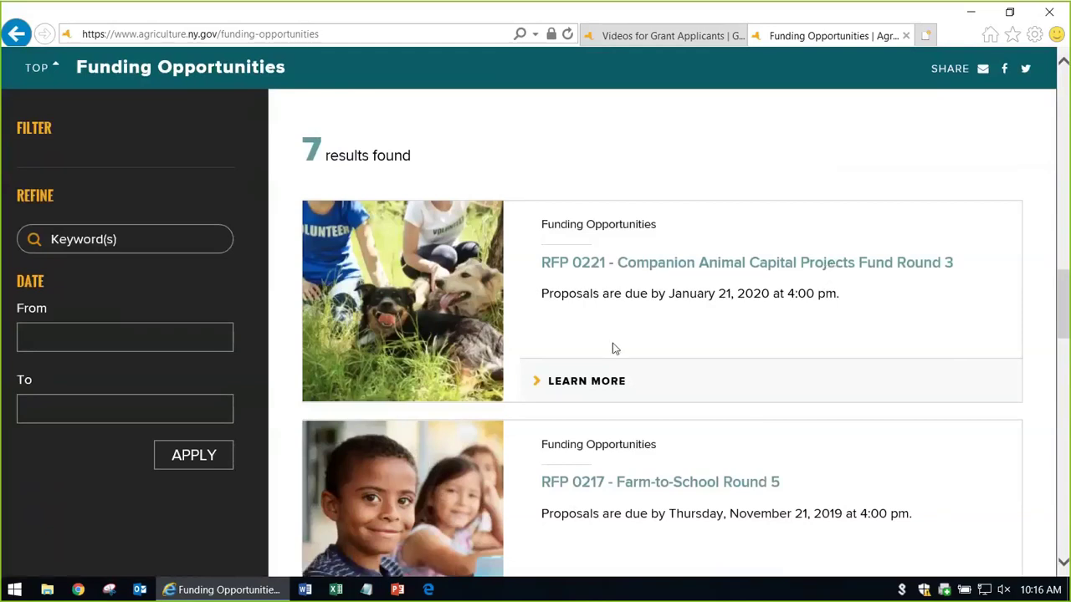
Open the RFP 0221 Companion Animal Round 3 listing and read through Overview to Apply
left_click(660, 266)
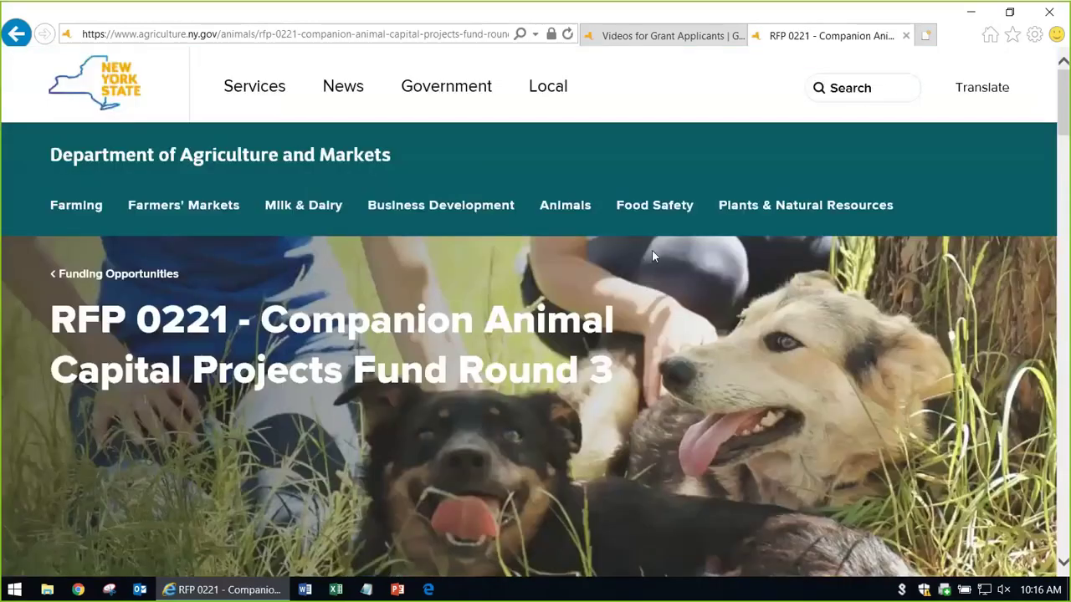
scroll(258, 288, "down", 8)
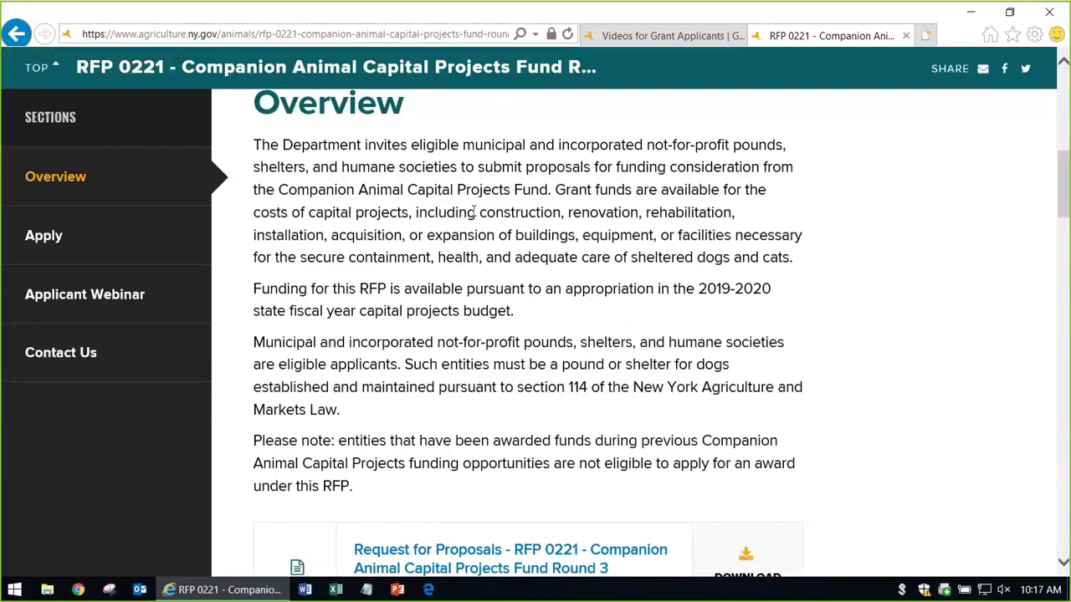
scroll(580, 314, "down", 3)
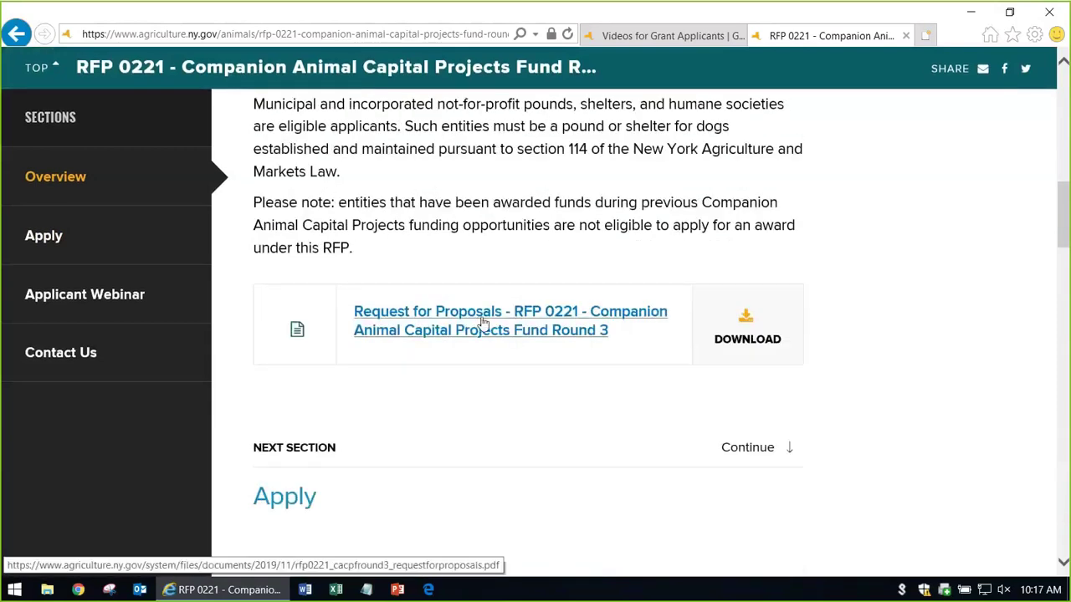
scroll(486, 346, "down", 2)
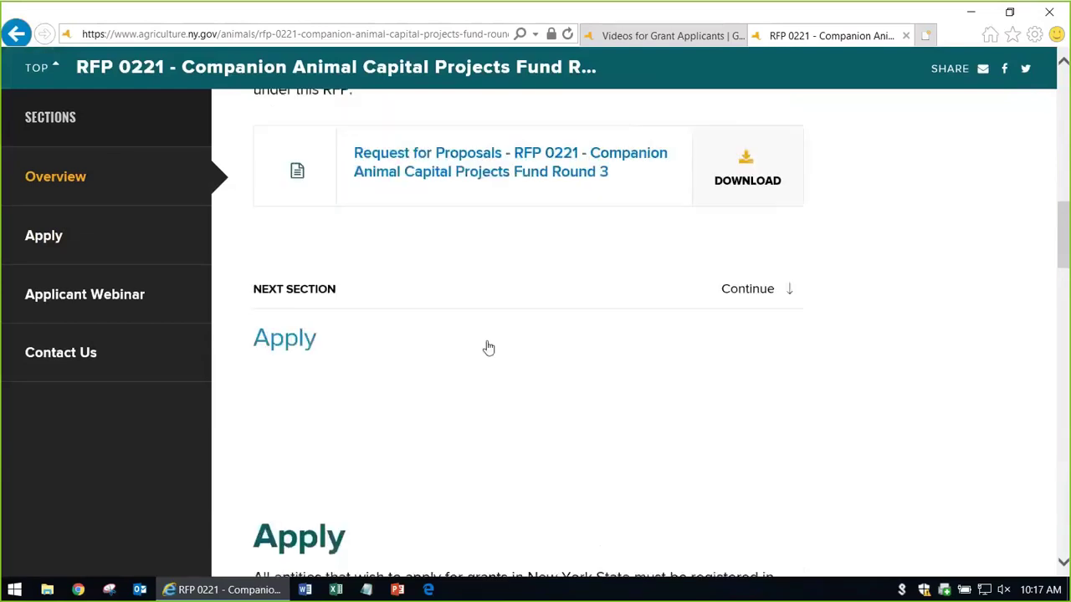
scroll(462, 311, "down", 4)
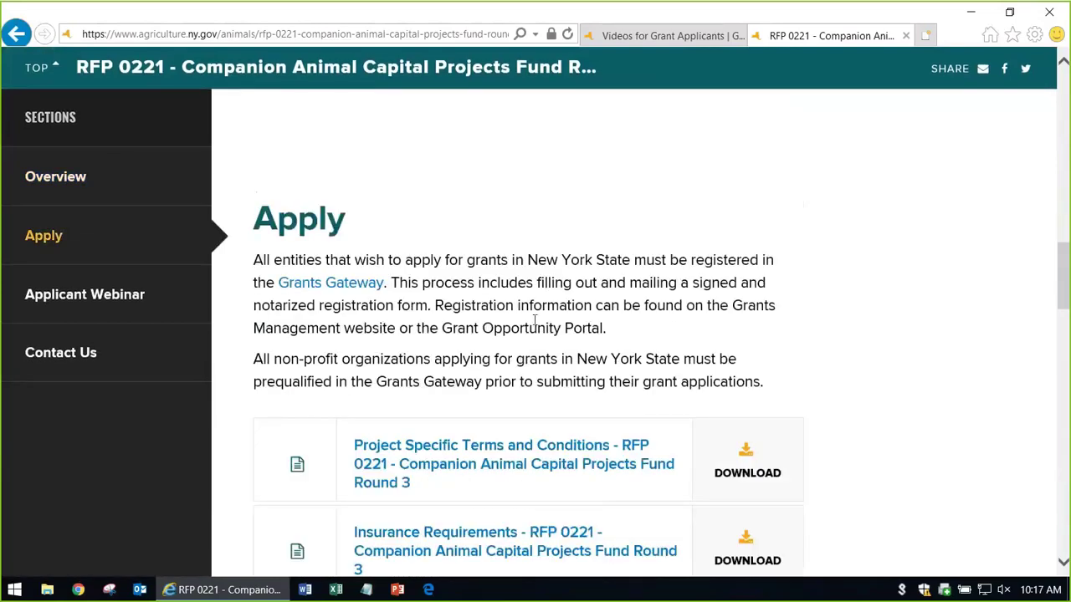
scroll(545, 326, "down", 2)
scroll(519, 310, "up", 2)
scroll(376, 247, "down", 2)
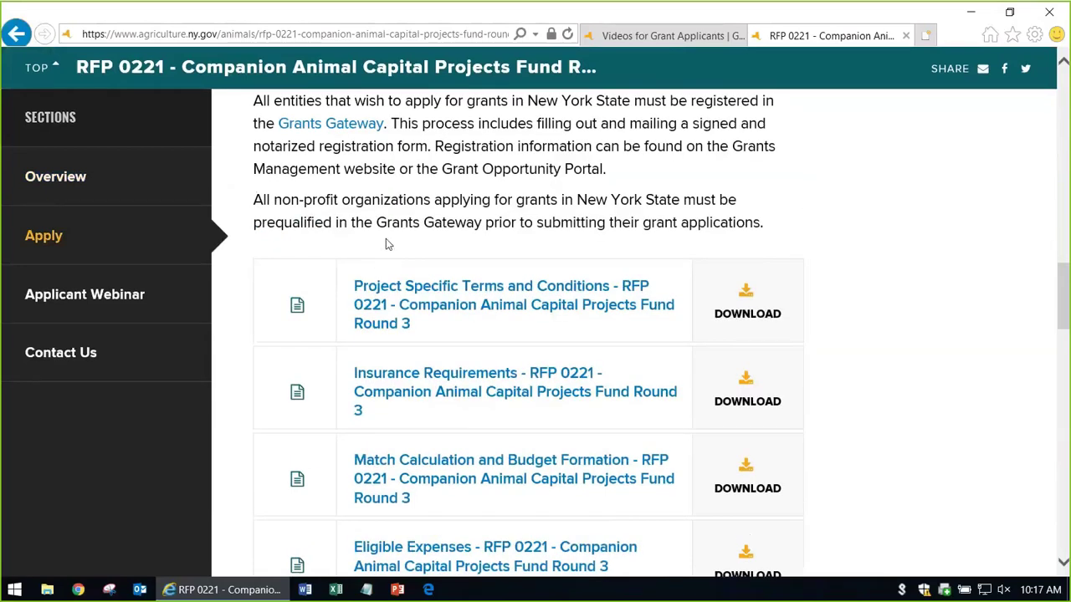
scroll(387, 243, "down", 2)
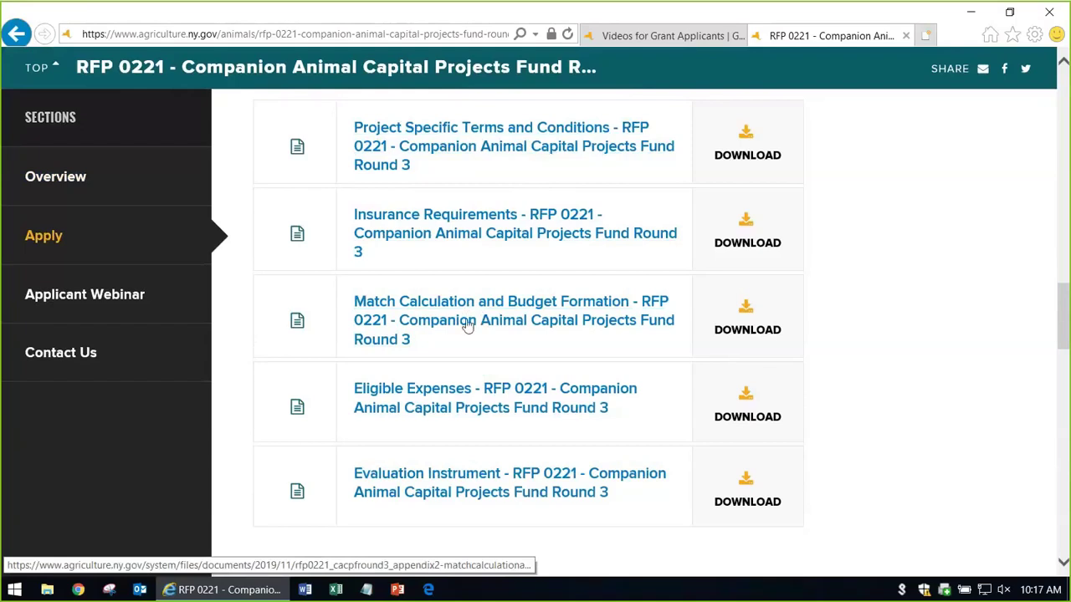
scroll(469, 326, "down", 2)
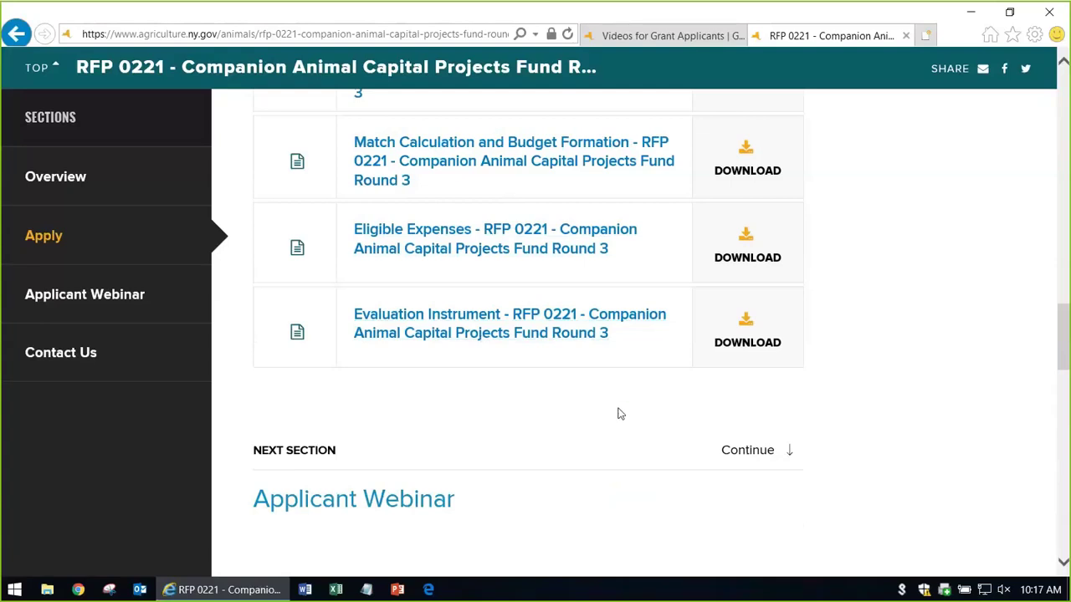
scroll(625, 417, "down", 1)
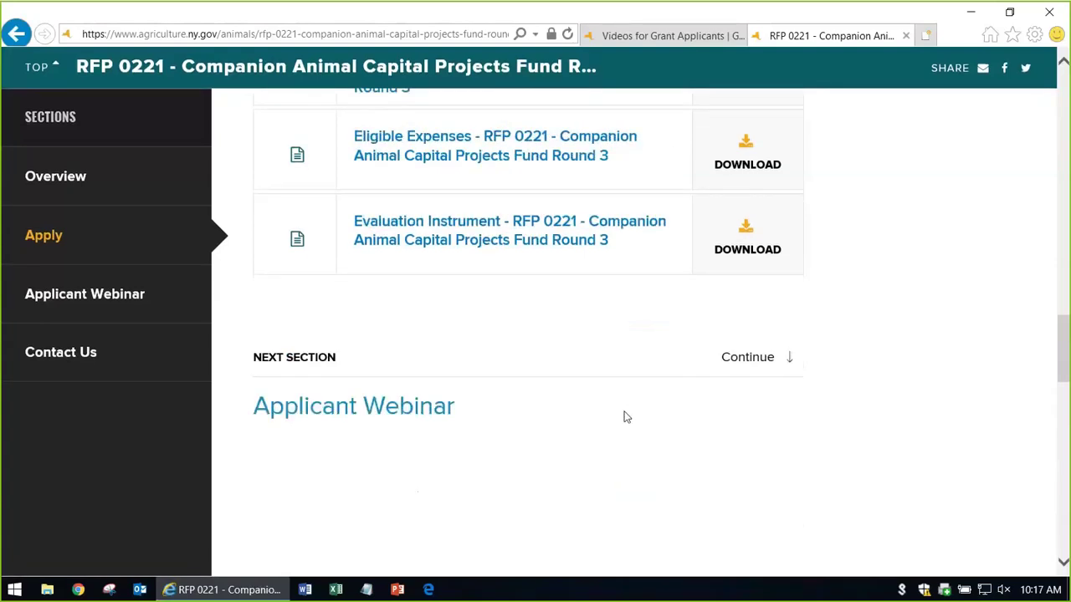
scroll(625, 416, "down", 3)
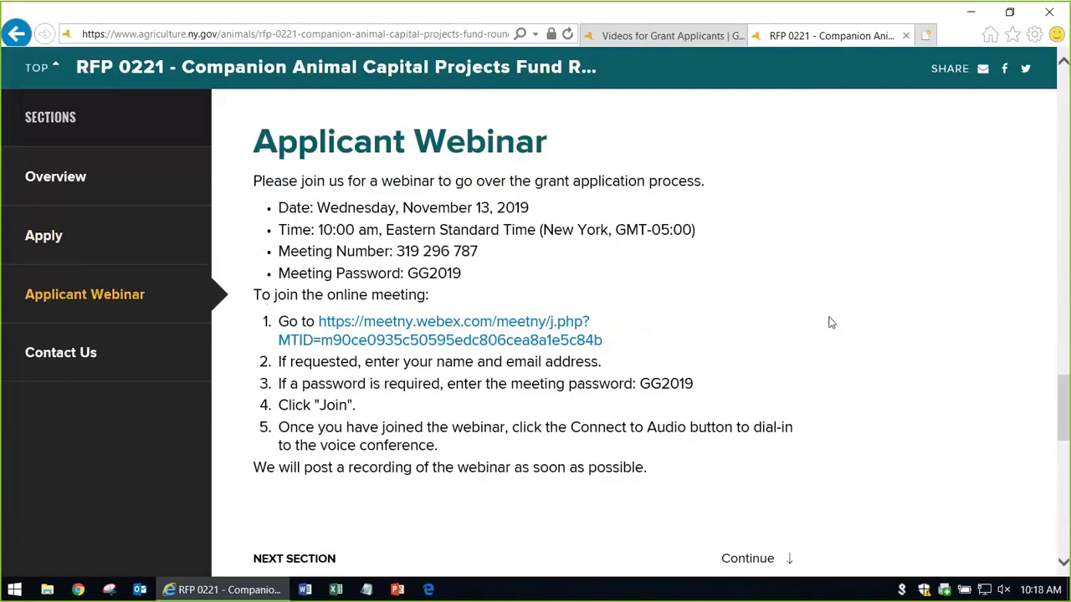
scroll(831, 323, "down", 5)
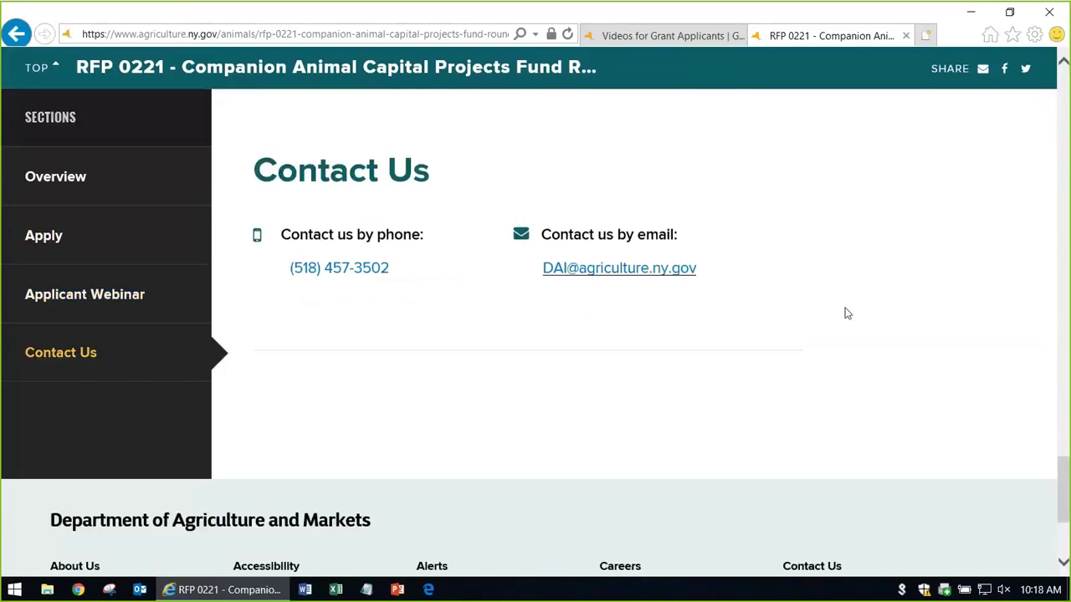
scroll(847, 313, "up", 5)
scroll(846, 313, "up", 10)
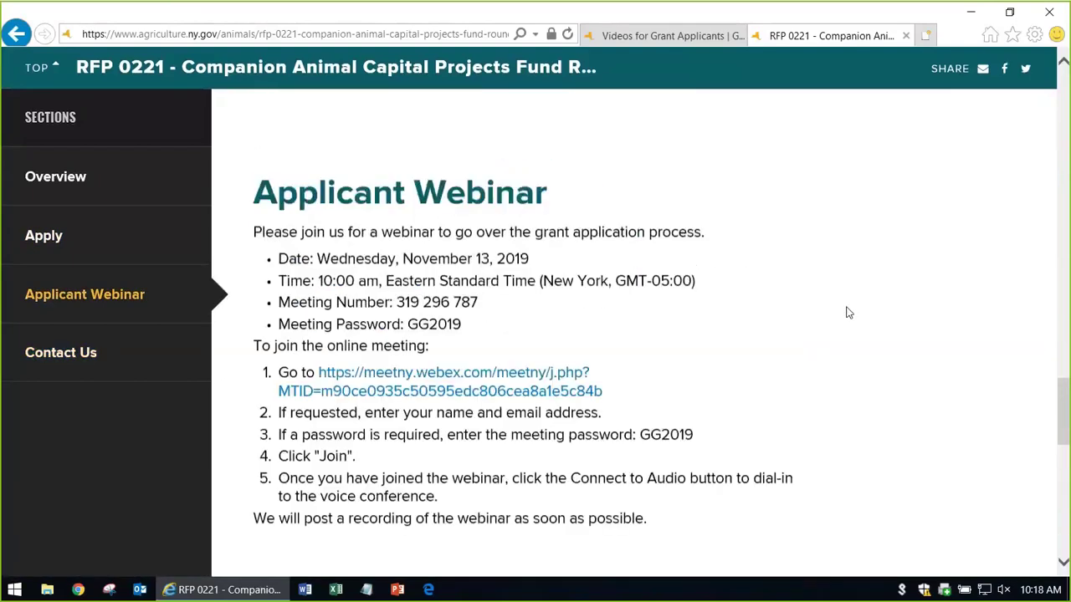
scroll(847, 313, "down", 4)
scroll(845, 311, "up", 6)
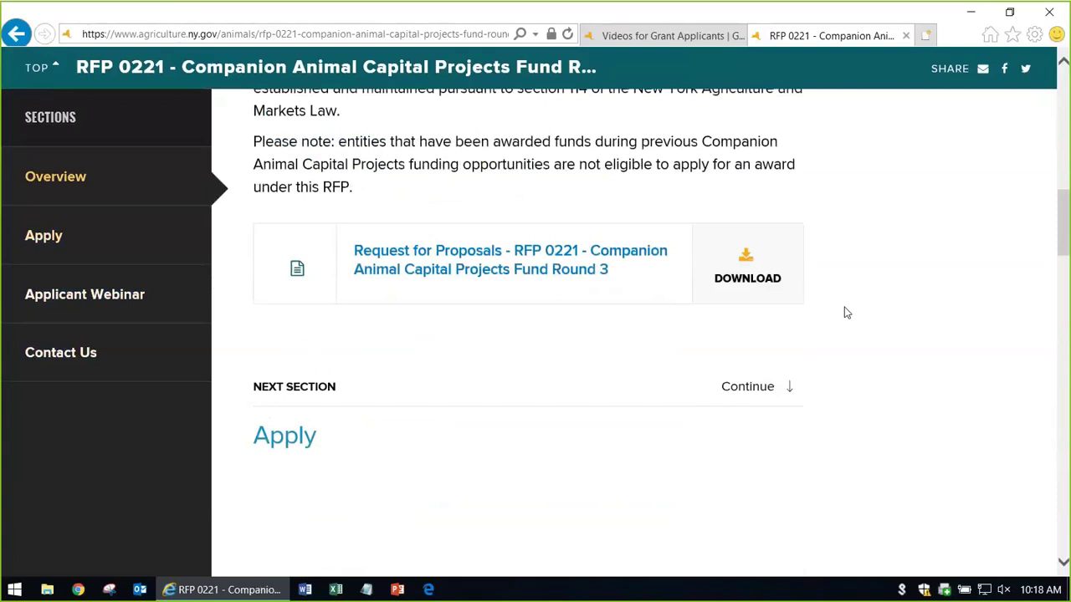
left_click(440, 262)
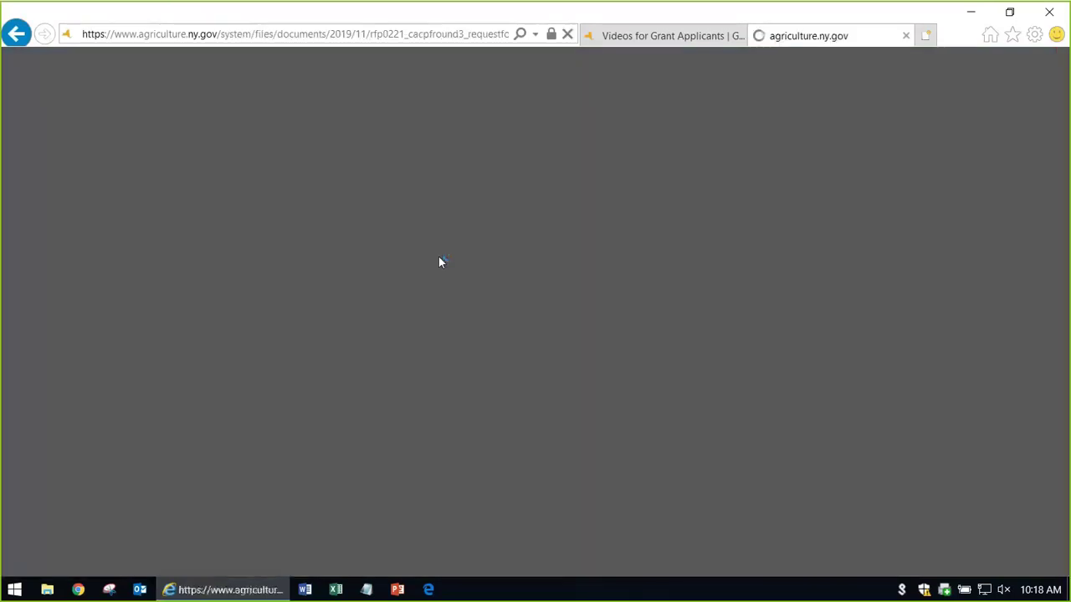
Scroll the 13-page RFP0221 PDF past the table of contents to page 3's 1.1 Overview
scroll(615, 292, "down", 1)
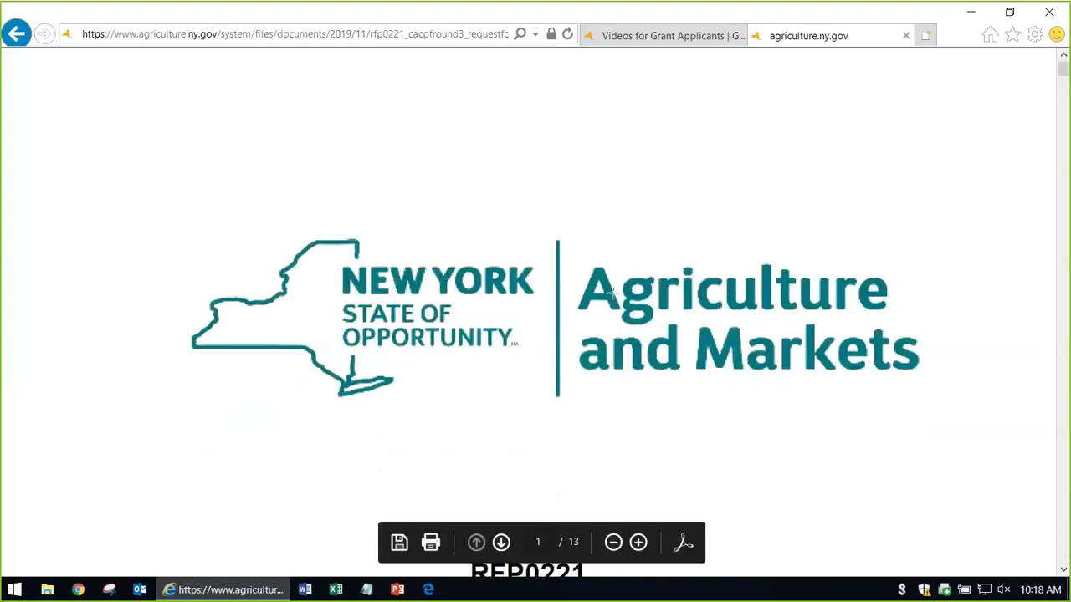
scroll(615, 293, "down", 3)
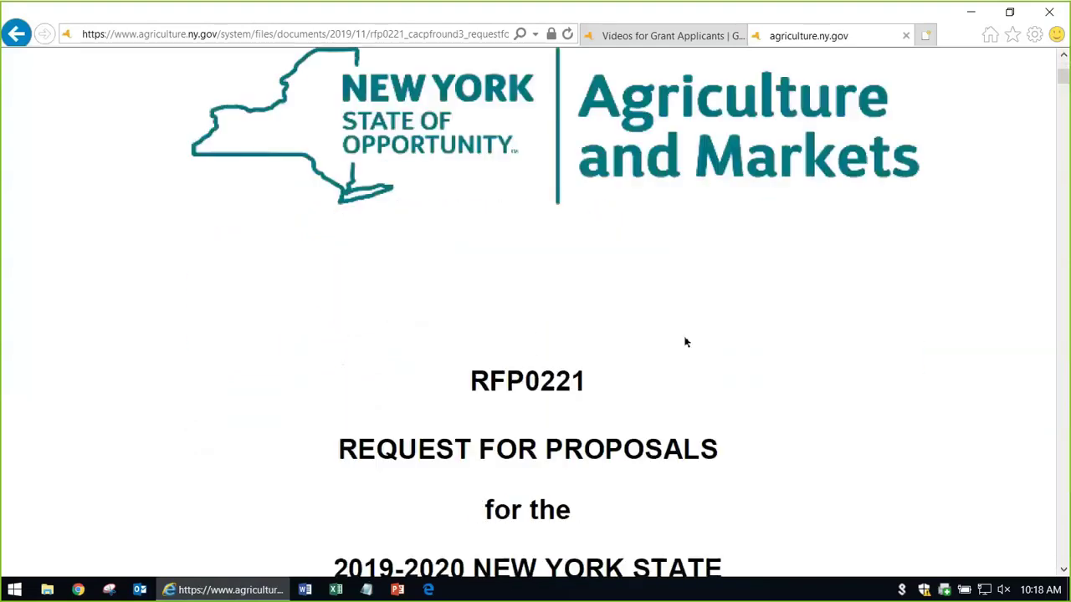
scroll(593, 322, "down", 1)
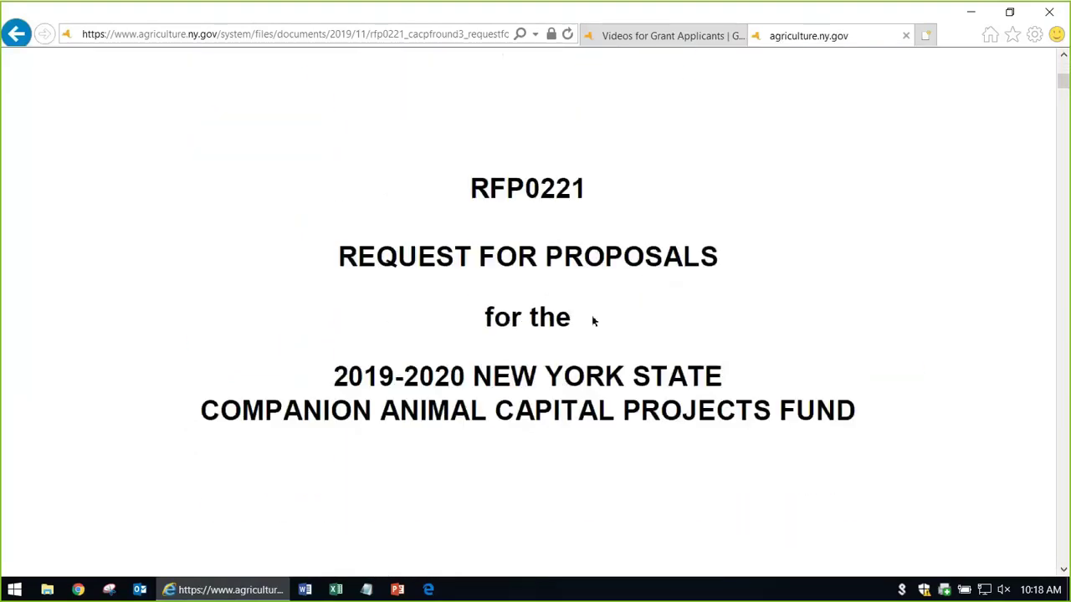
scroll(593, 321, "down", 1)
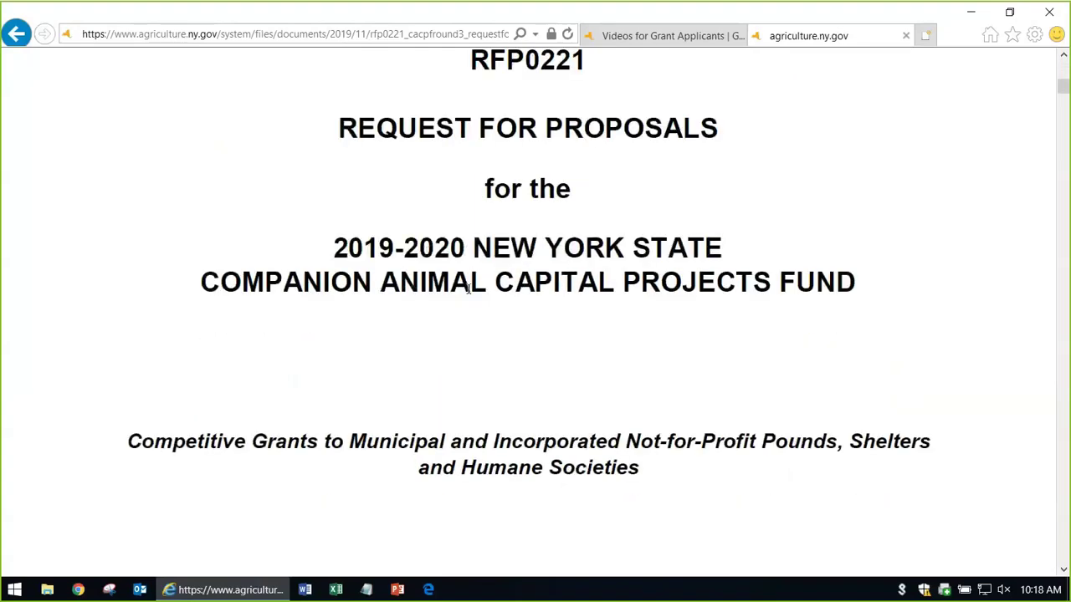
scroll(527, 304, "down", 5)
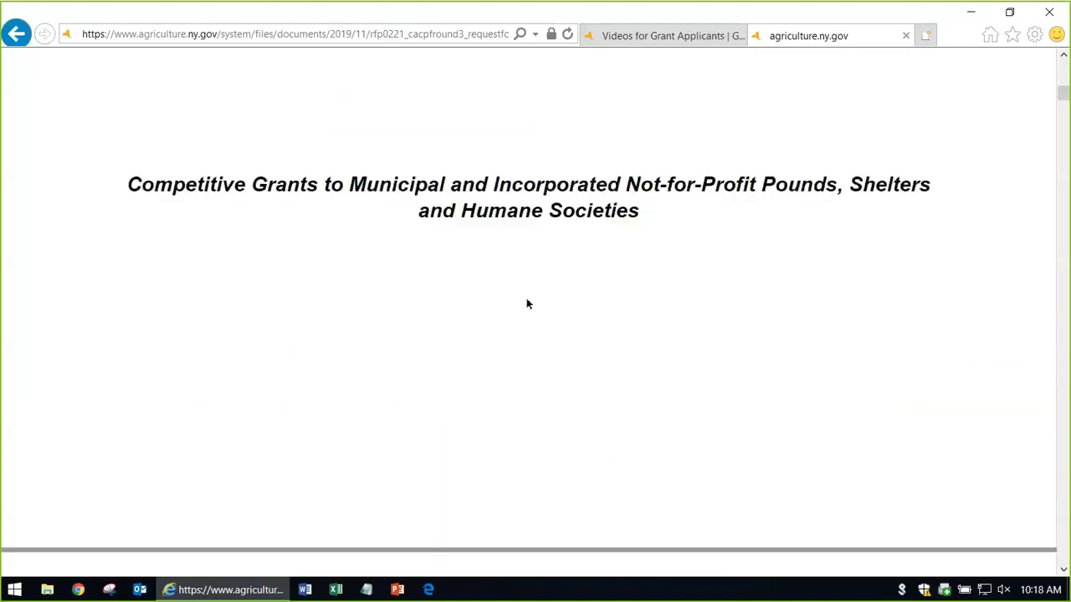
scroll(527, 304, "down", 3)
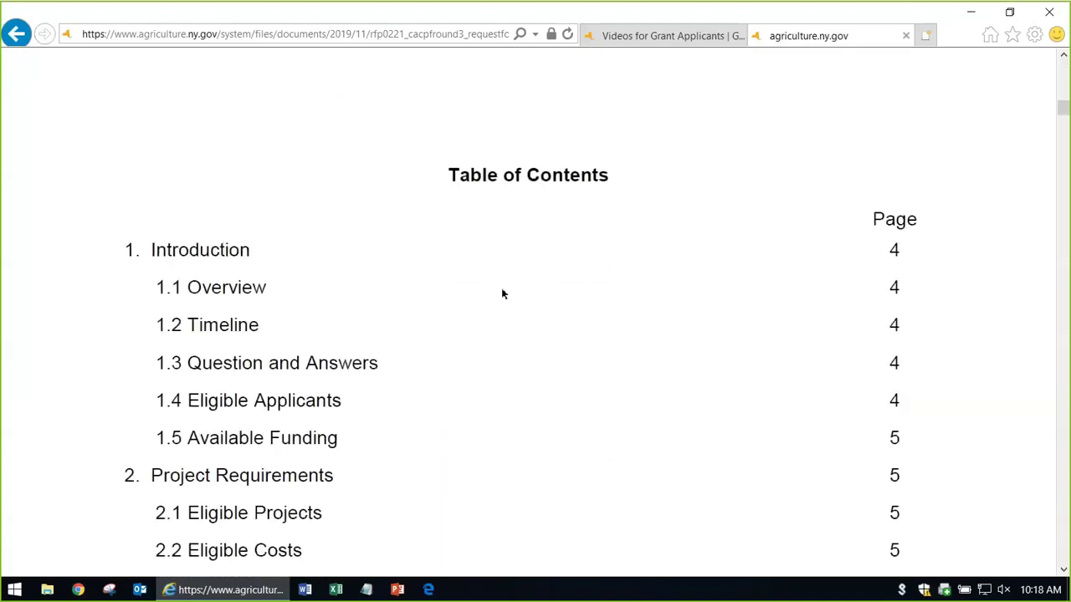
scroll(529, 300, "down", 2)
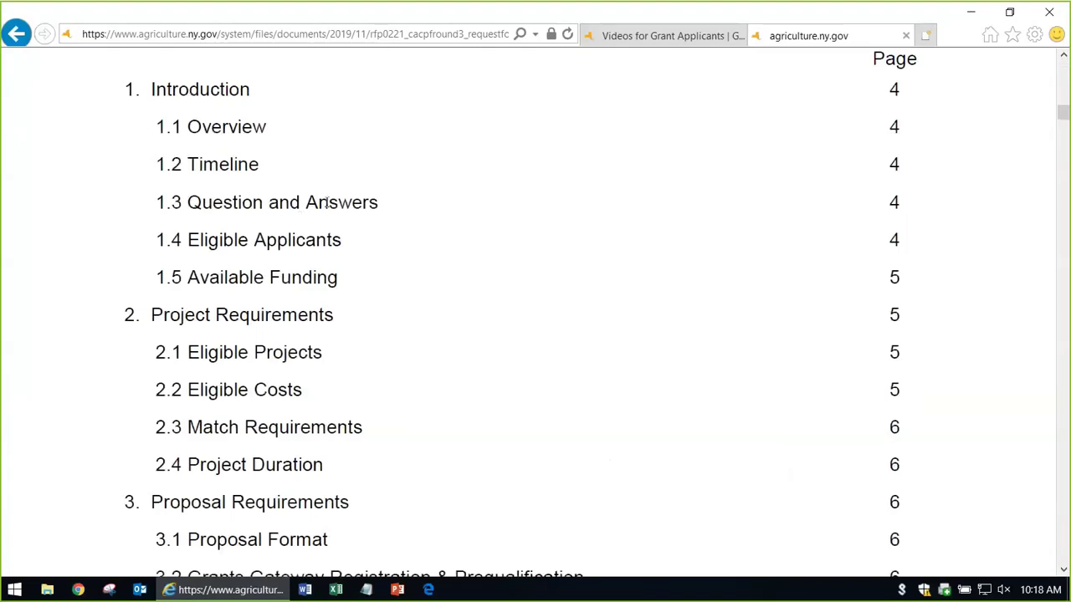
scroll(445, 321, "down", 1)
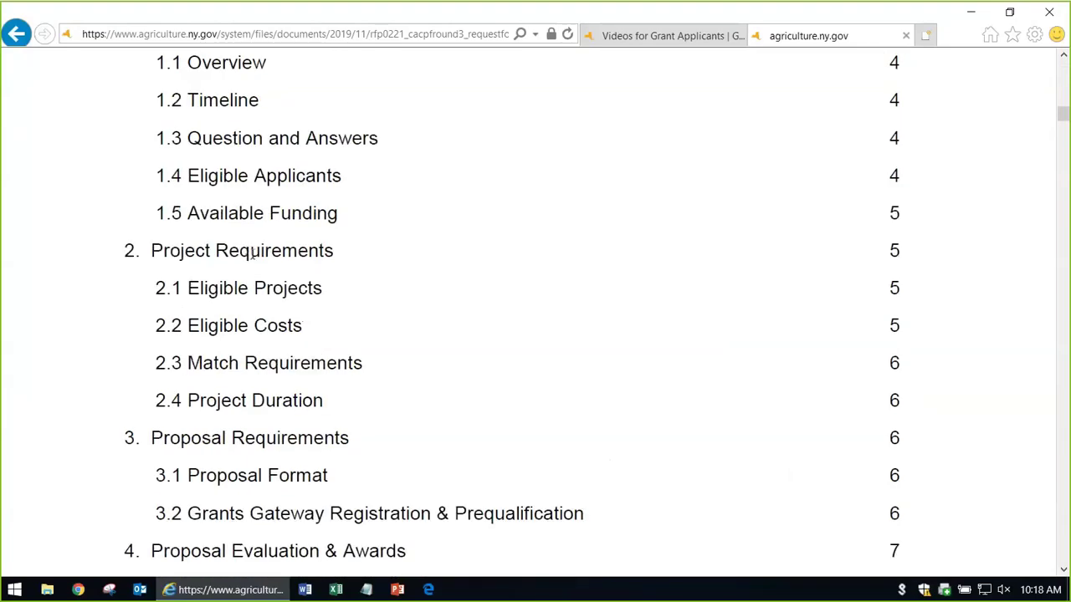
scroll(282, 303, "down", 1)
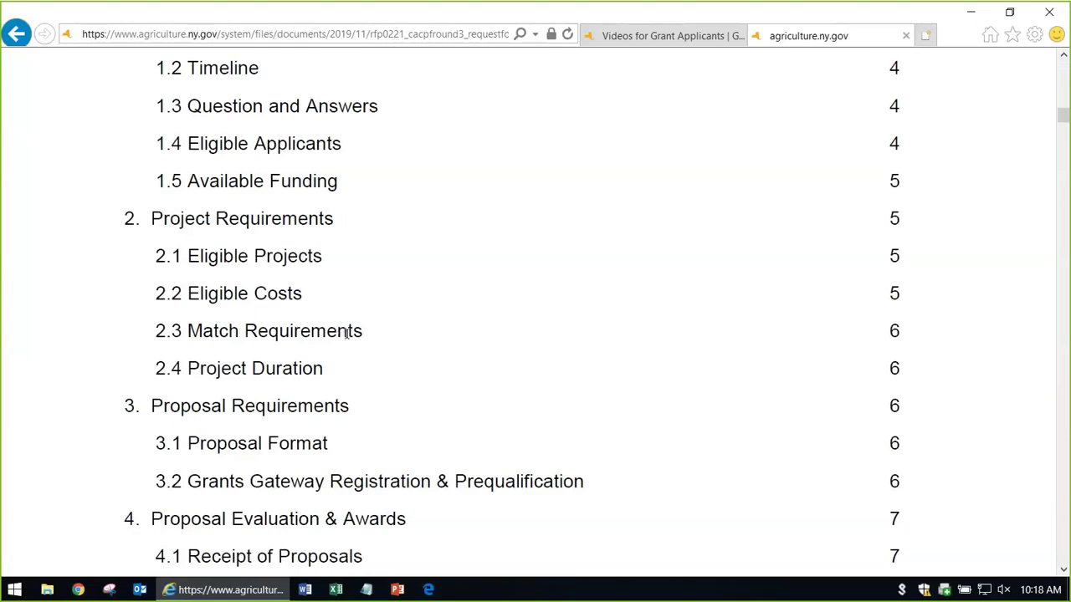
scroll(348, 332, "down", 2)
scroll(344, 333, "down", 1)
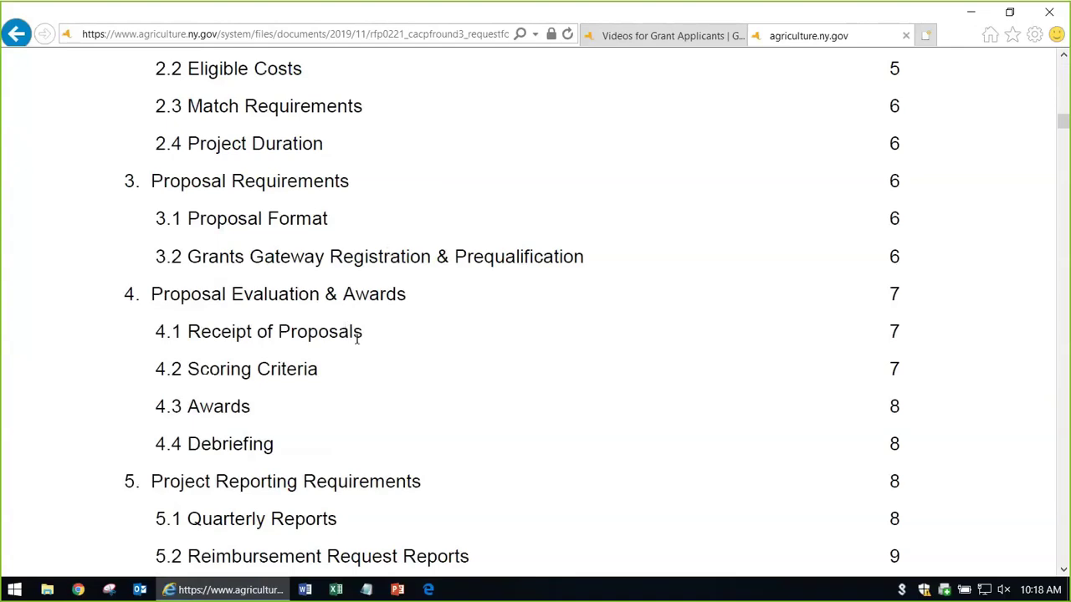
scroll(357, 335, "down", 1)
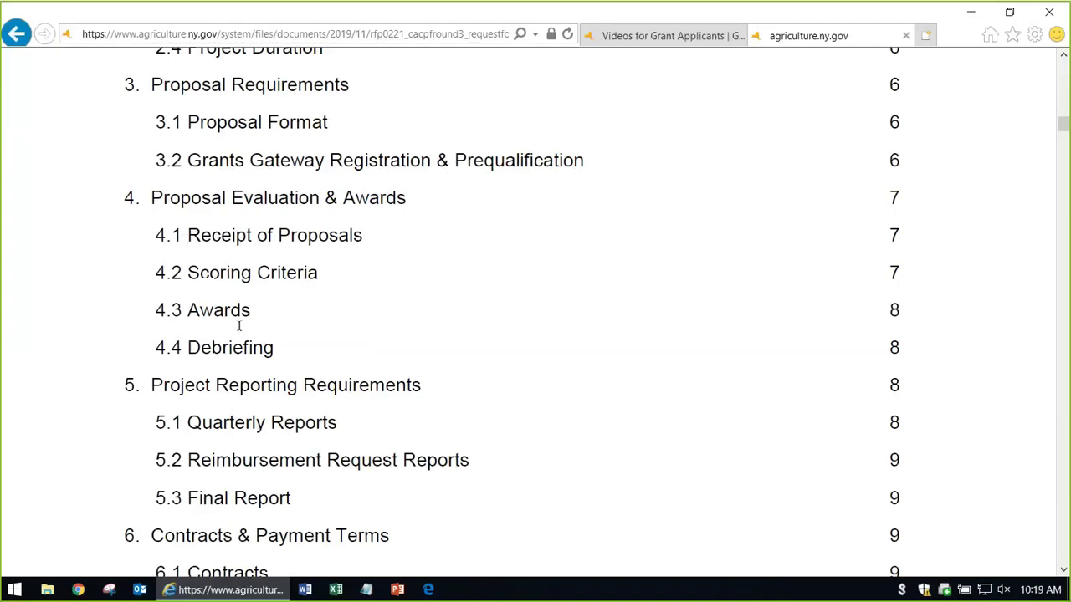
scroll(430, 368, "down", 3)
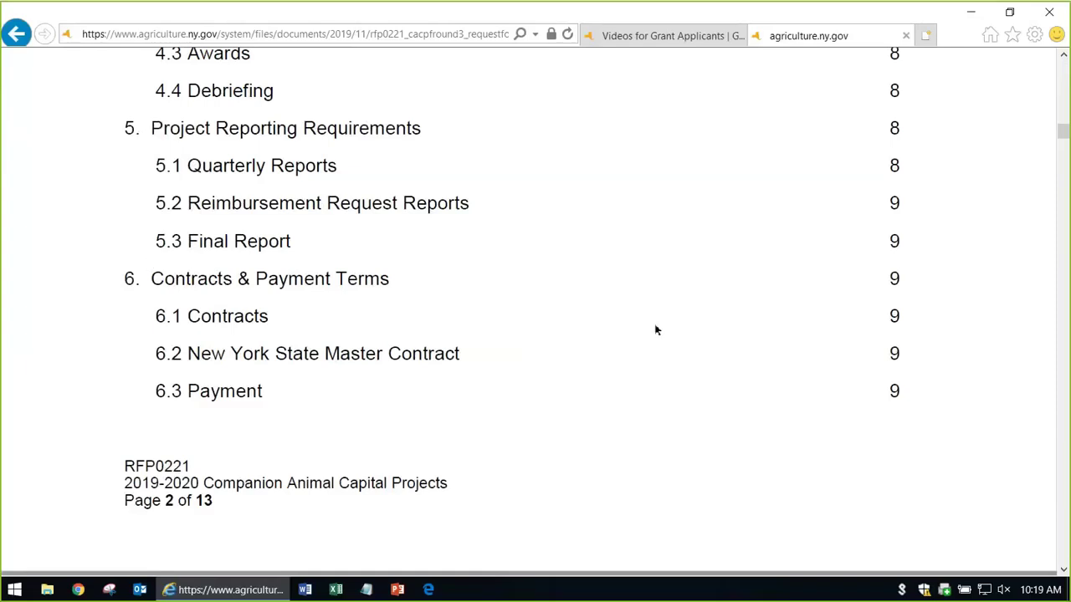
scroll(617, 373, "down", 3)
scroll(617, 373, "down", 9)
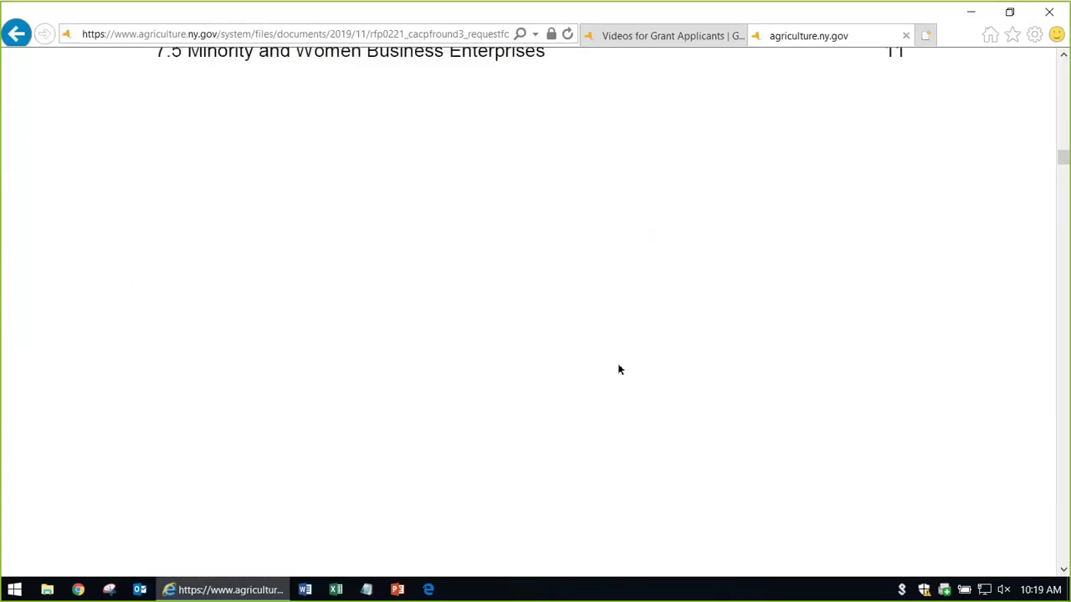
scroll(619, 369, "up", 5)
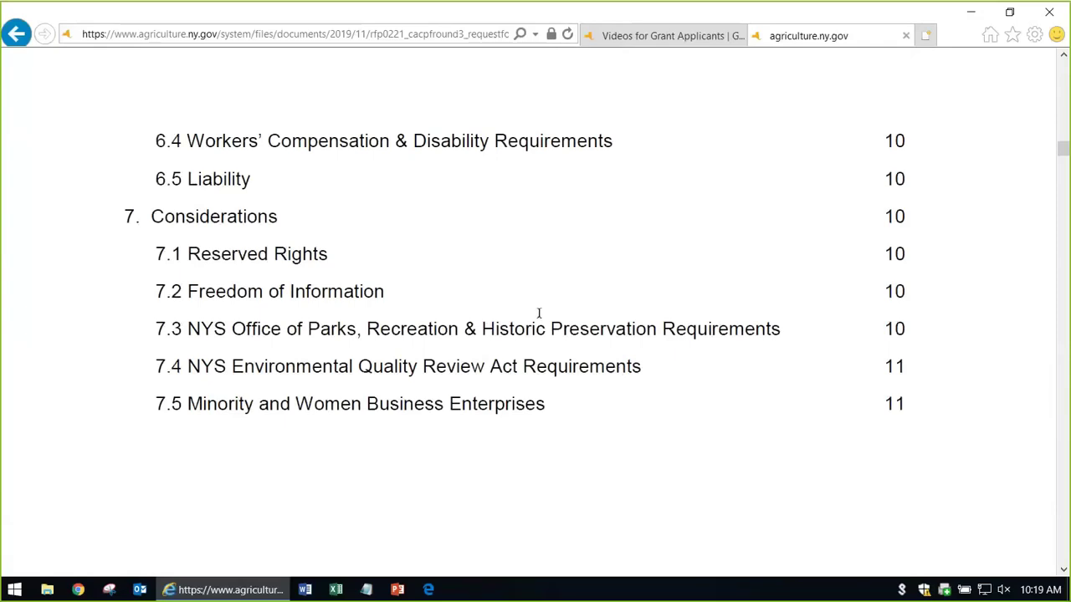
scroll(539, 314, "down", 3)
scroll(541, 317, "down", 12)
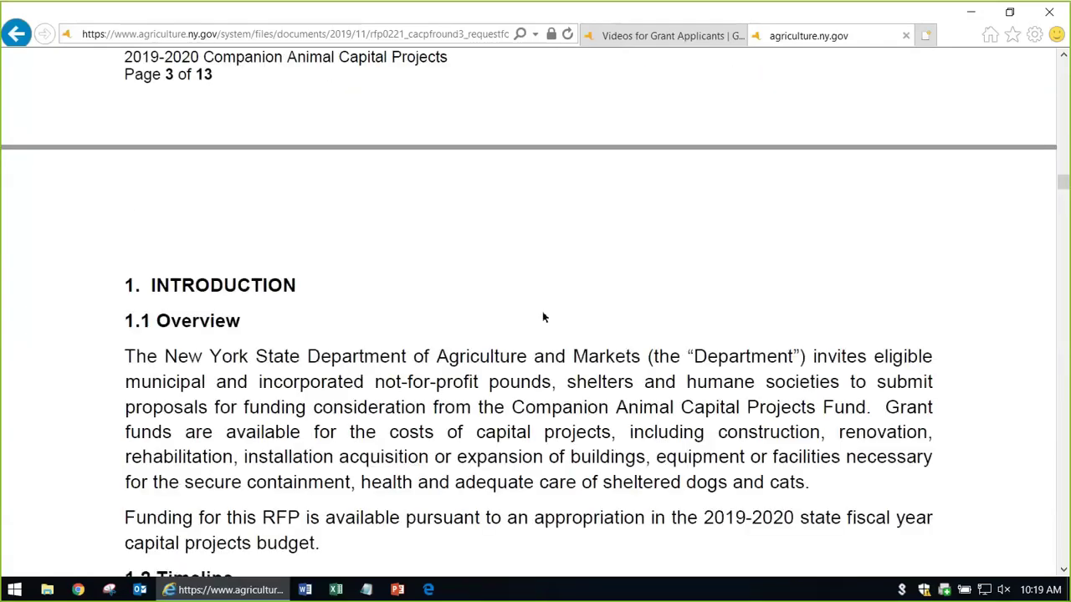
Highlight the Proposals Due and Answers Posted dates in the 1.2 Timeline table
scroll(502, 328, "down", 1)
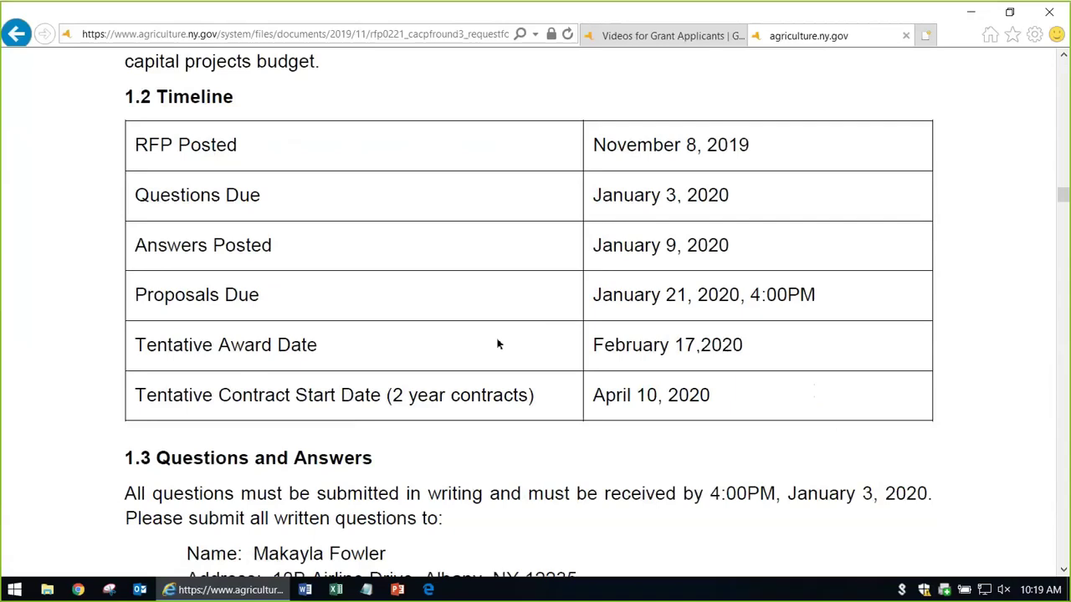
scroll(495, 345, "up", 1)
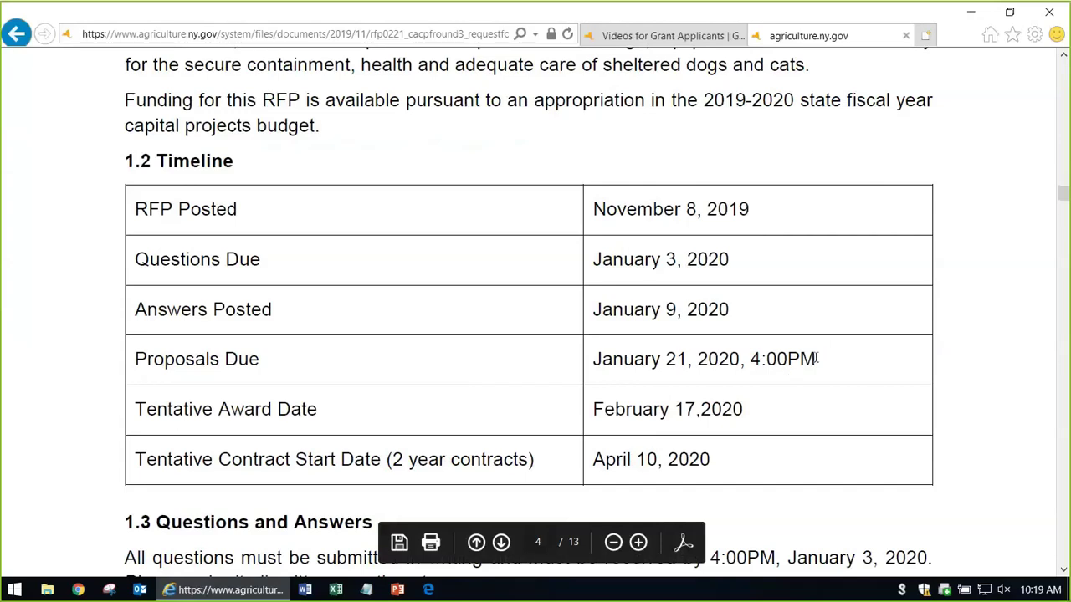
left_click_drag(815, 359, 626, 354)
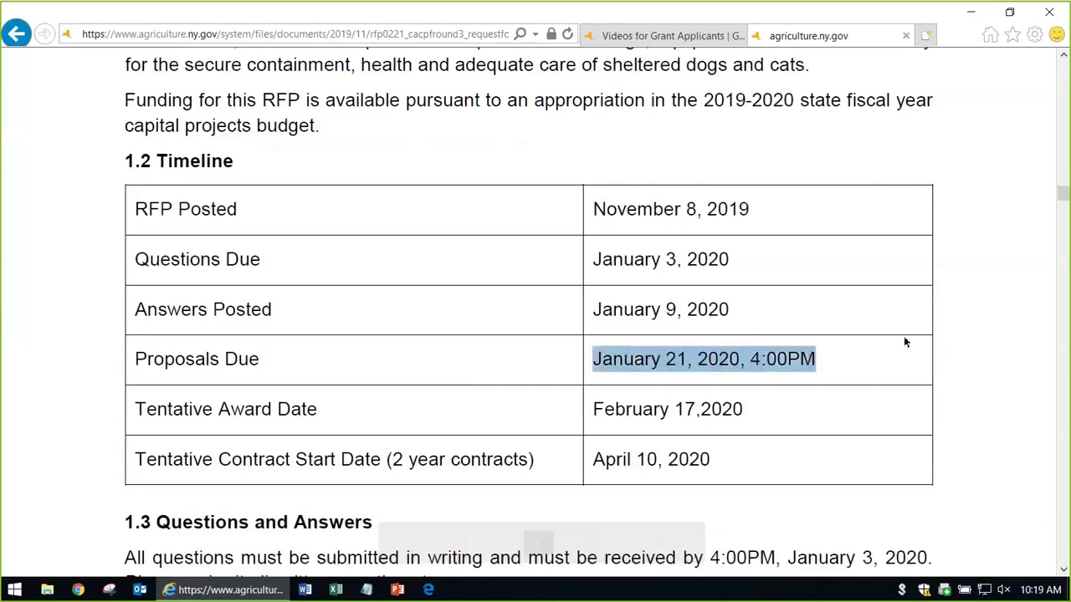
left_click(804, 296)
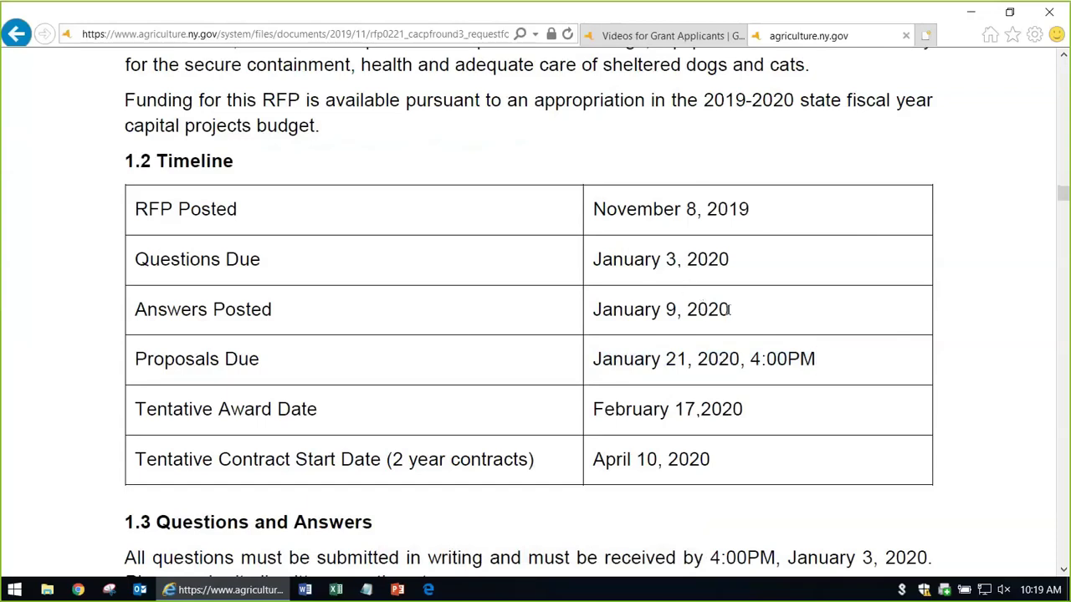
left_click_drag(730, 309, 594, 310)
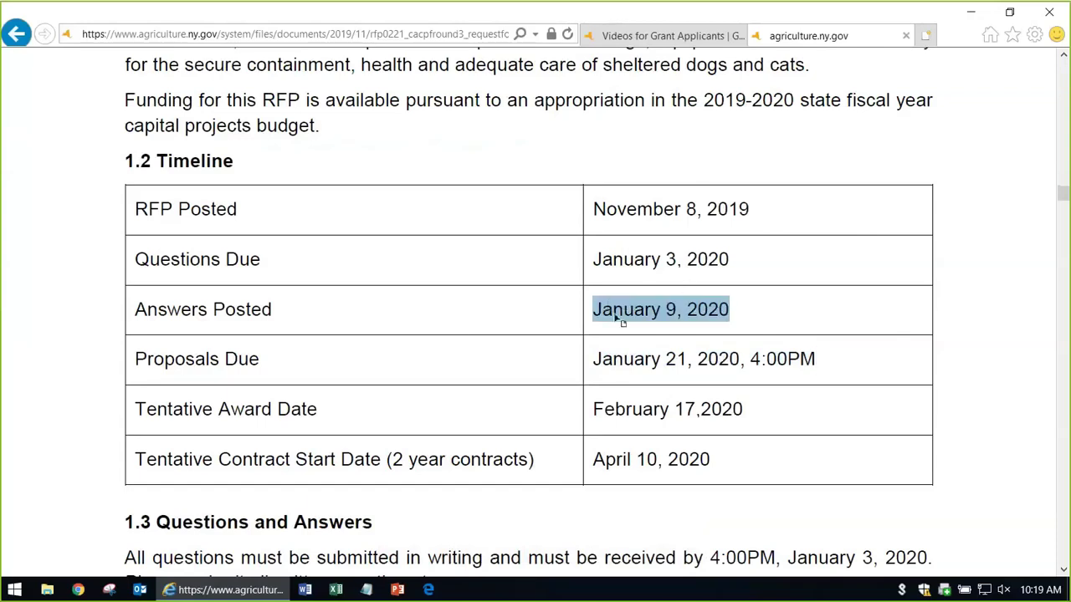
left_click(735, 308)
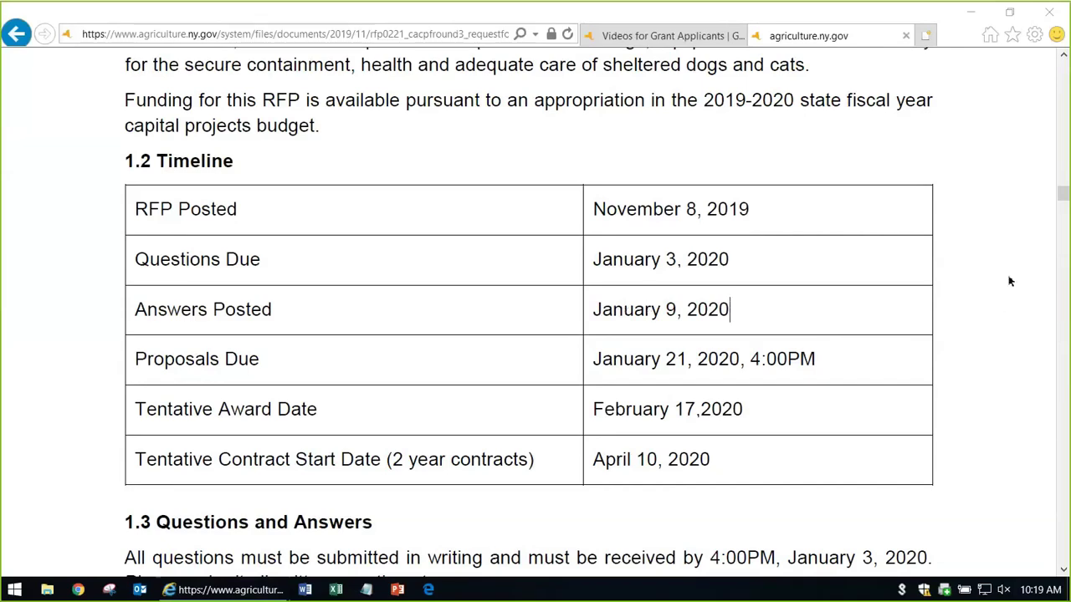
Scroll to section 1.5 Available Funding showing $4,750,000 and the category grant ranges
scroll(847, 317, "down", 1)
scroll(840, 317, "down", 2)
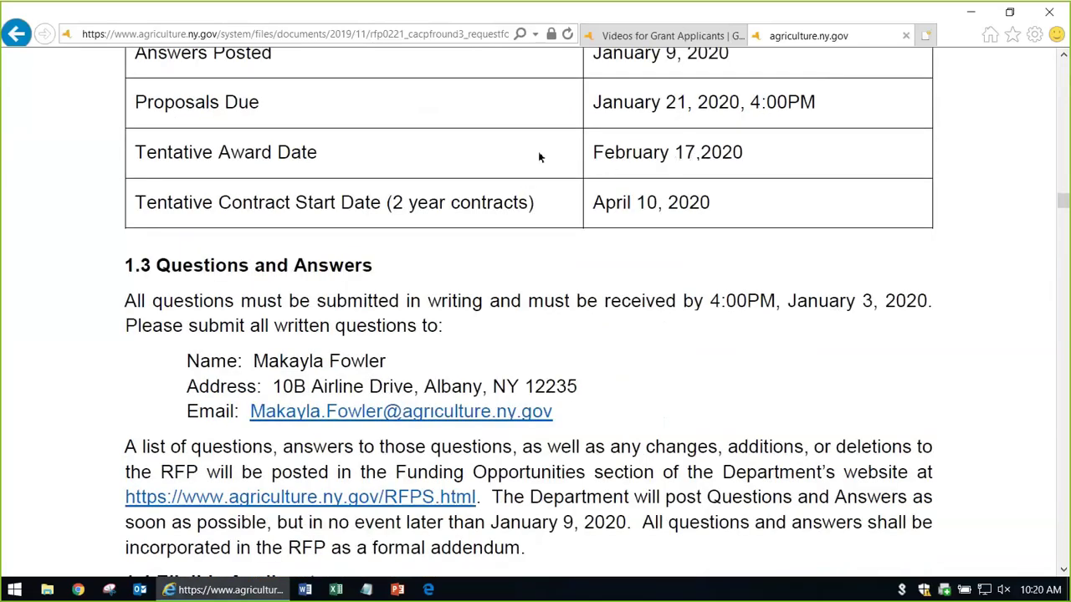
scroll(491, 174, "down", 1)
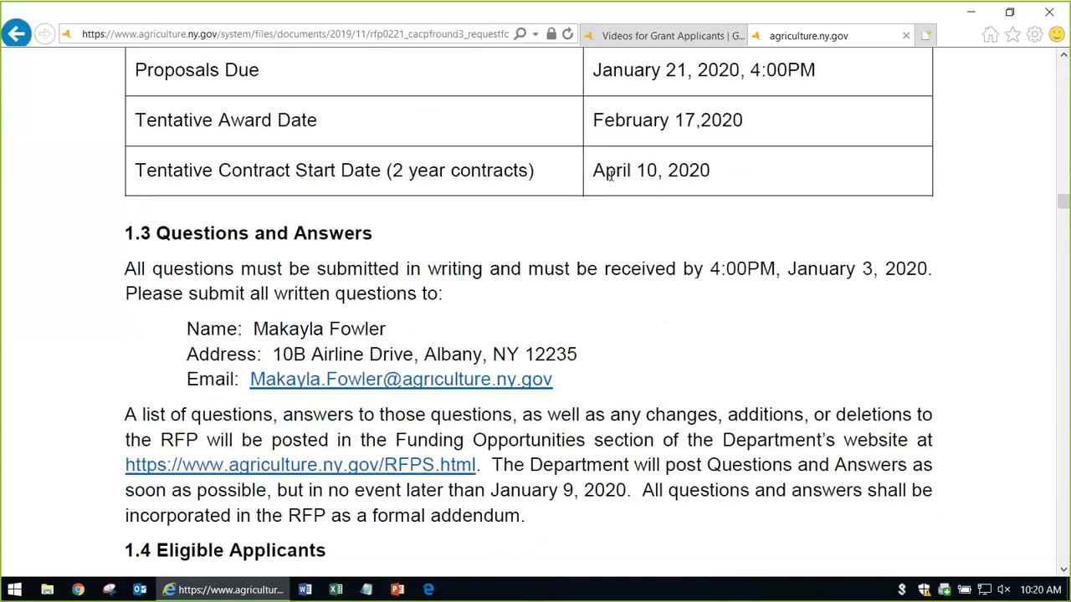
scroll(645, 191, "down", 5)
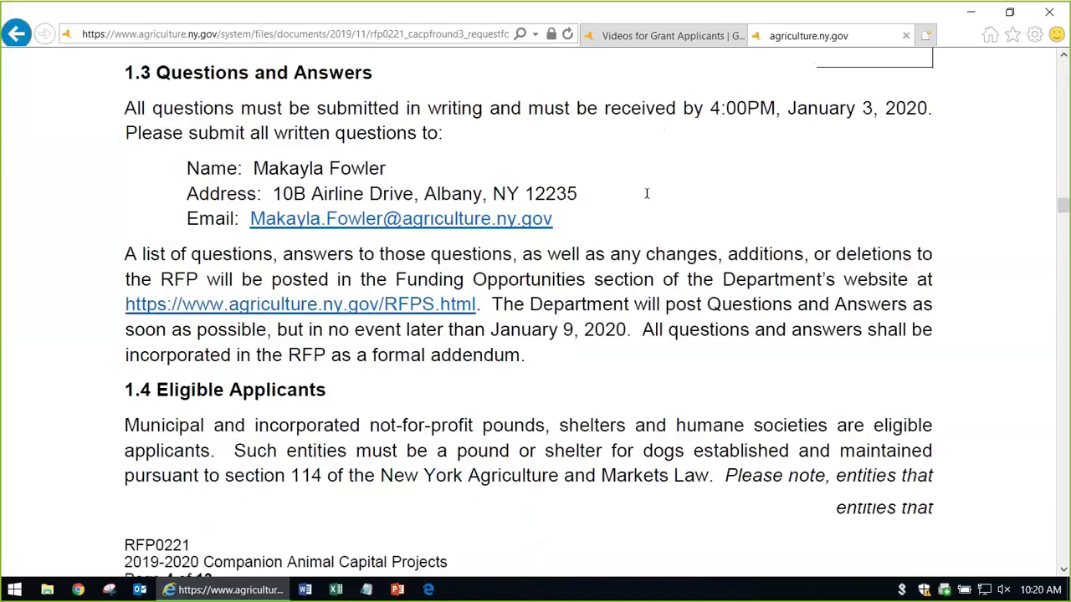
scroll(649, 193, "down", 3)
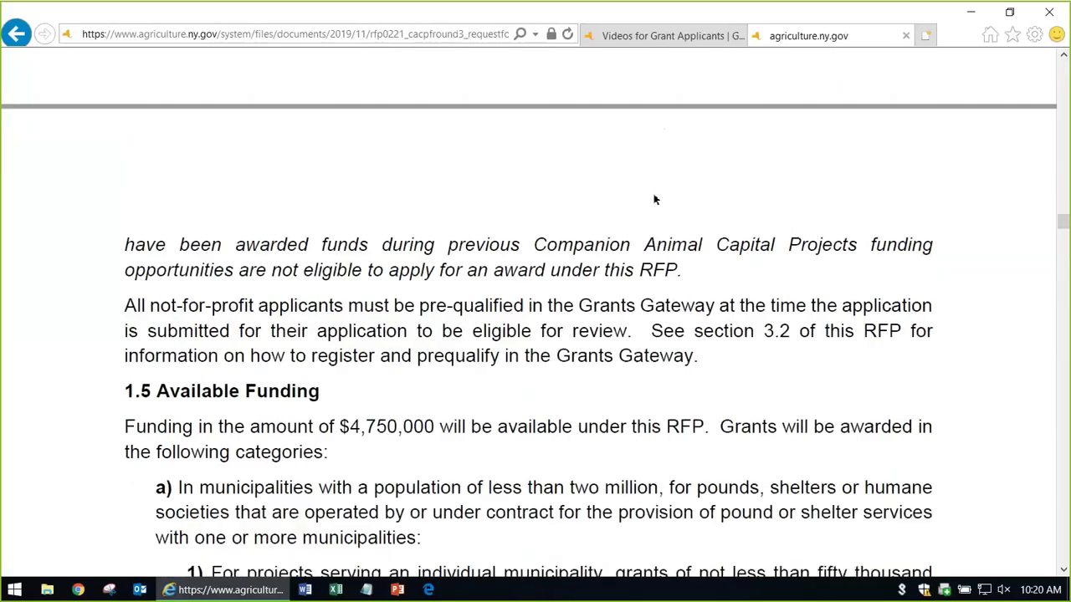
scroll(655, 200, "up", 3)
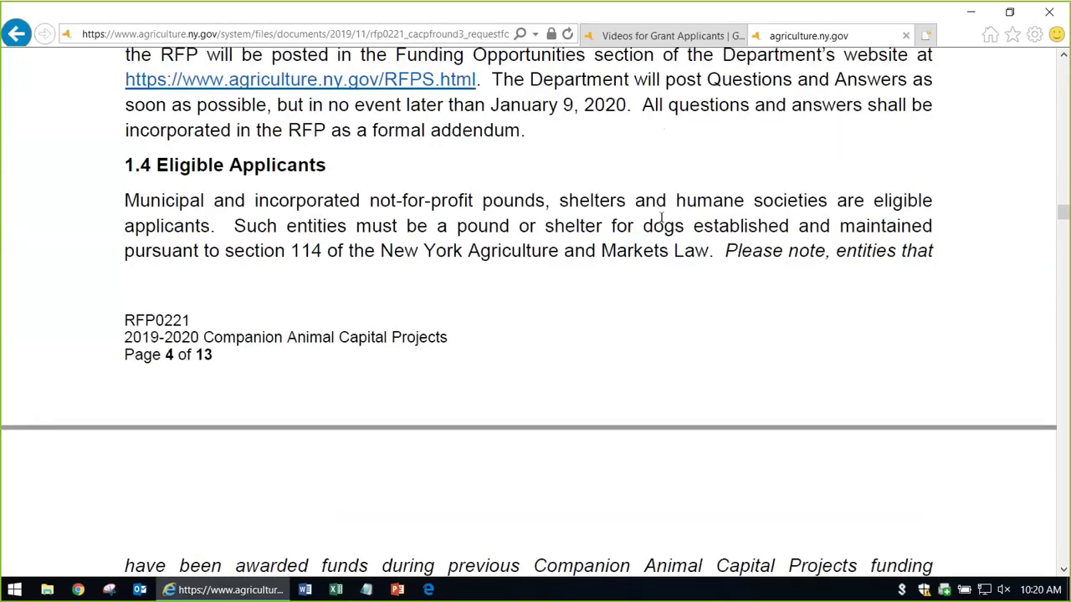
scroll(677, 251, "down", 3)
scroll(684, 270, "down", 3)
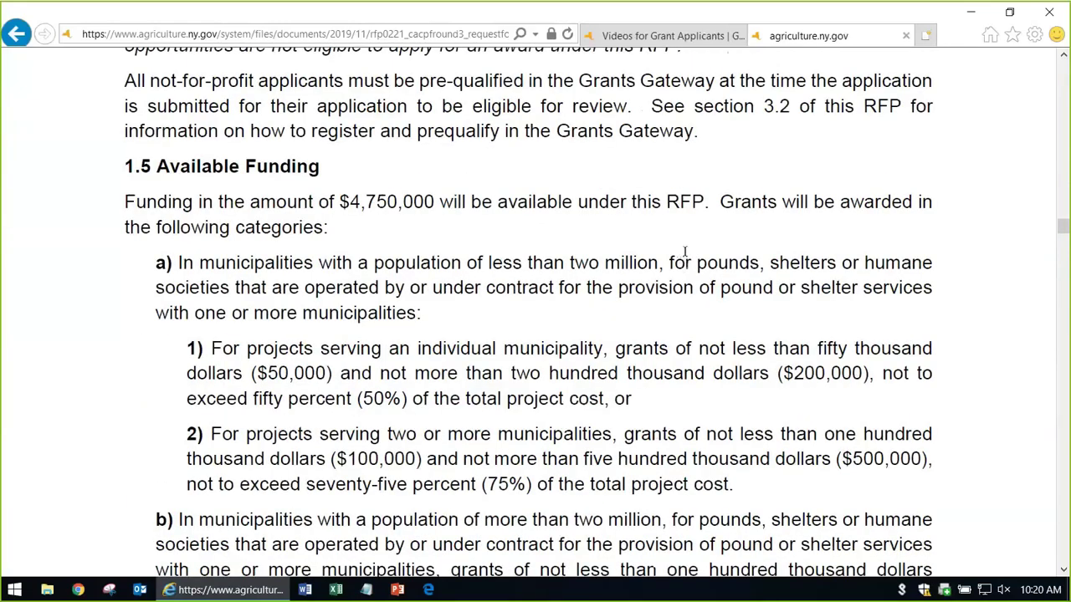
scroll(684, 251, "down", 2)
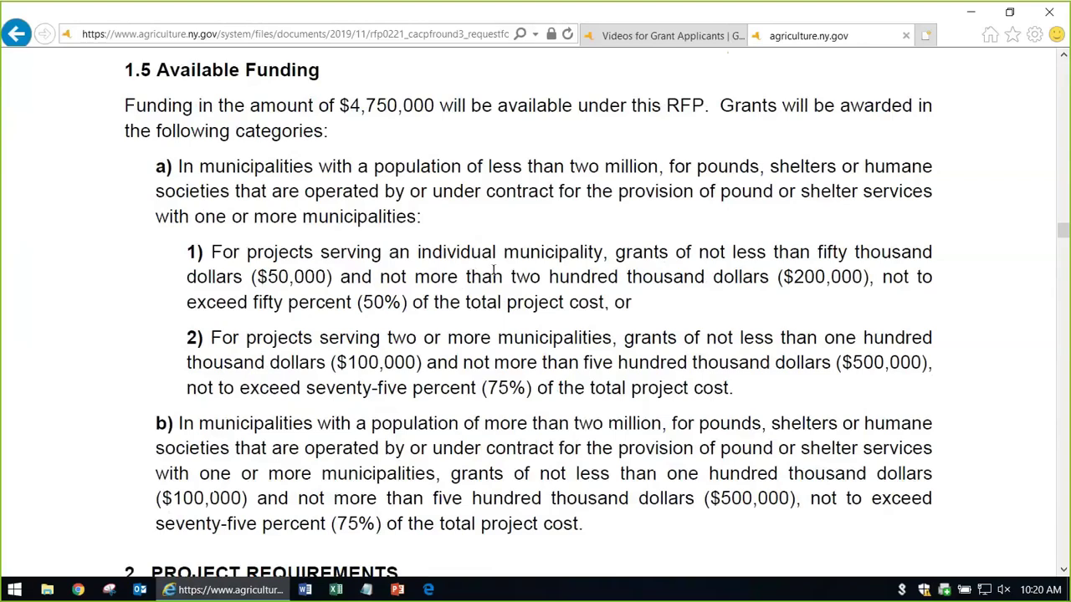
scroll(493, 267, "down", 1)
left_click_drag(211, 219, 649, 268)
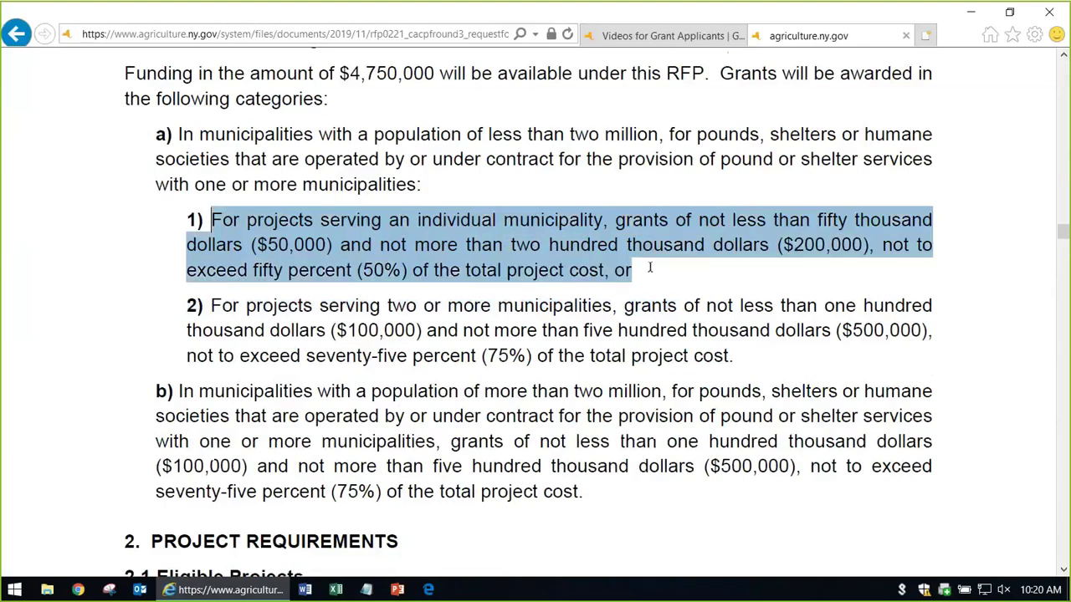
left_click(653, 245)
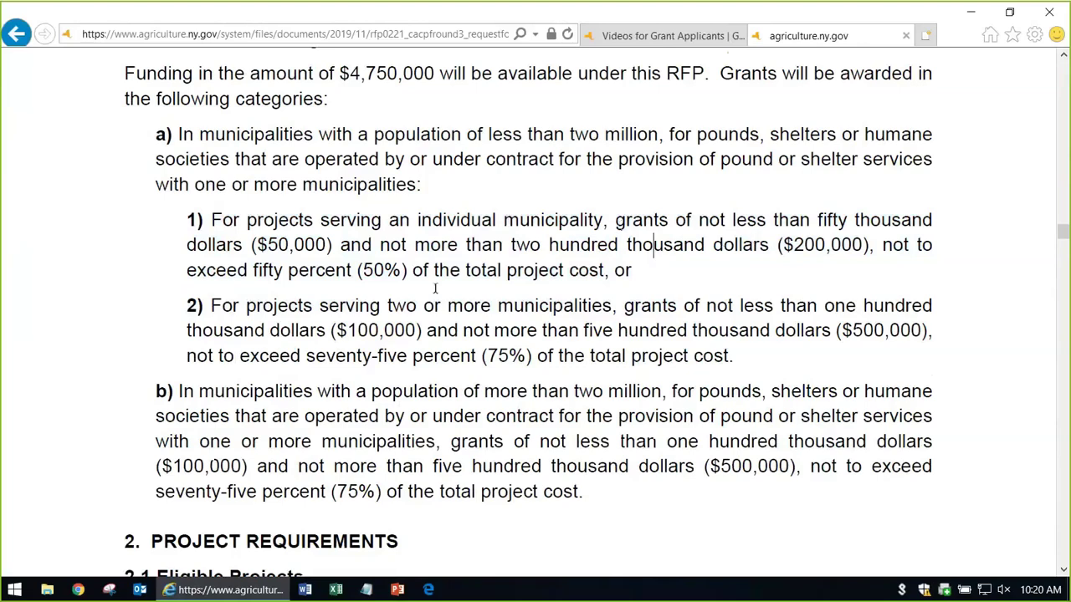
scroll(433, 302, "down", 1)
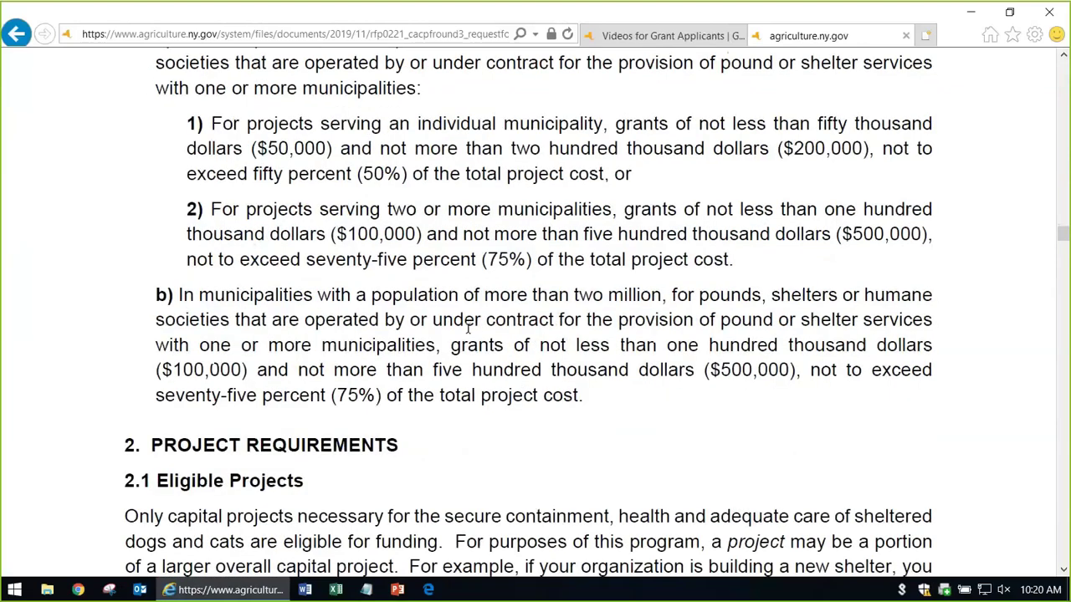
scroll(469, 343, "up", 1)
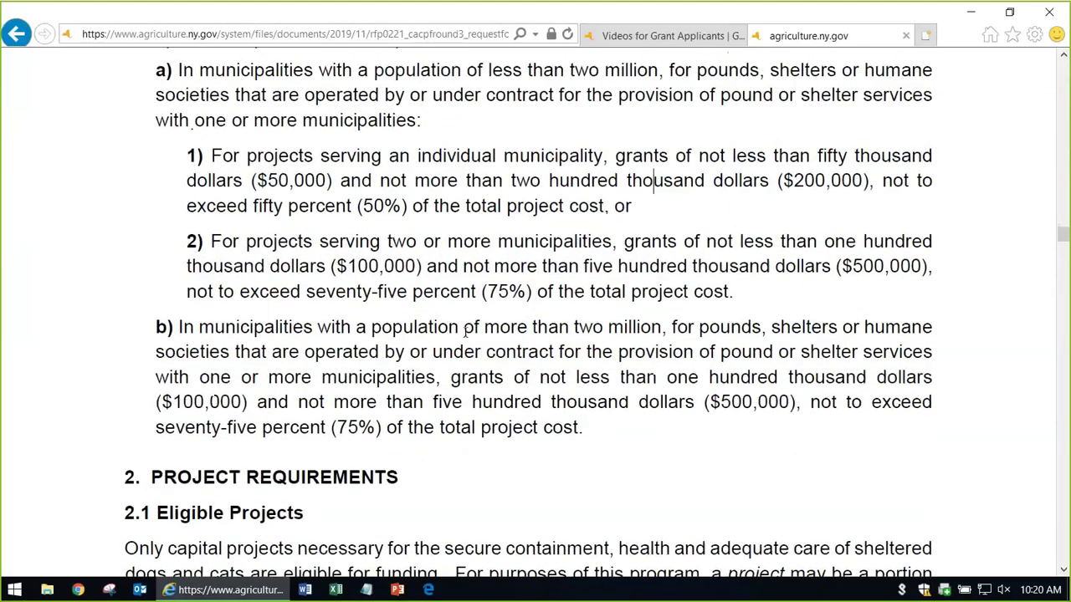
scroll(477, 361, "up", 1)
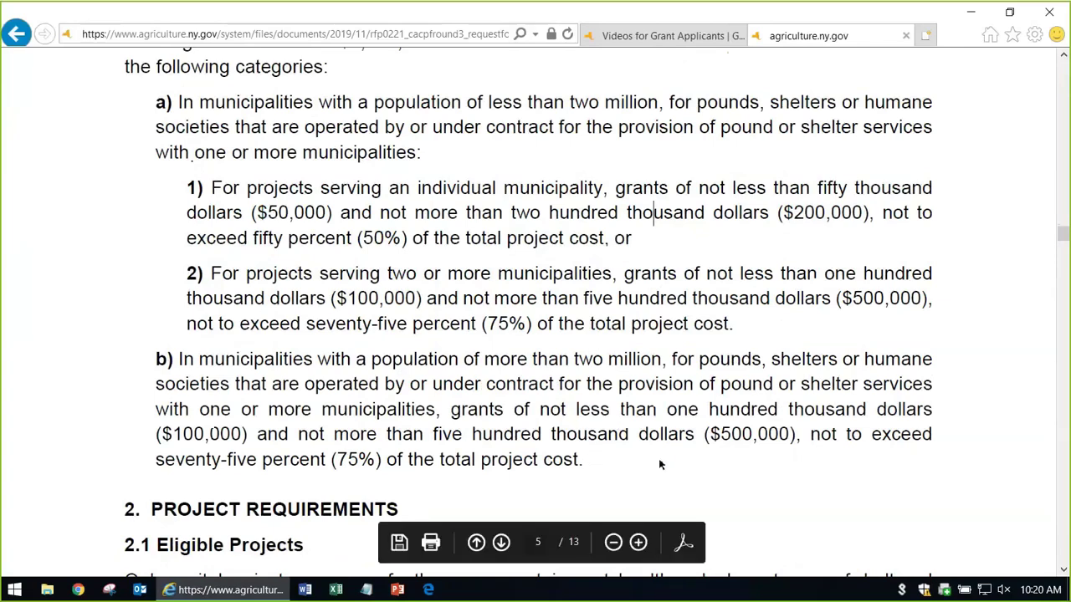
left_click_drag(162, 433, 241, 434)
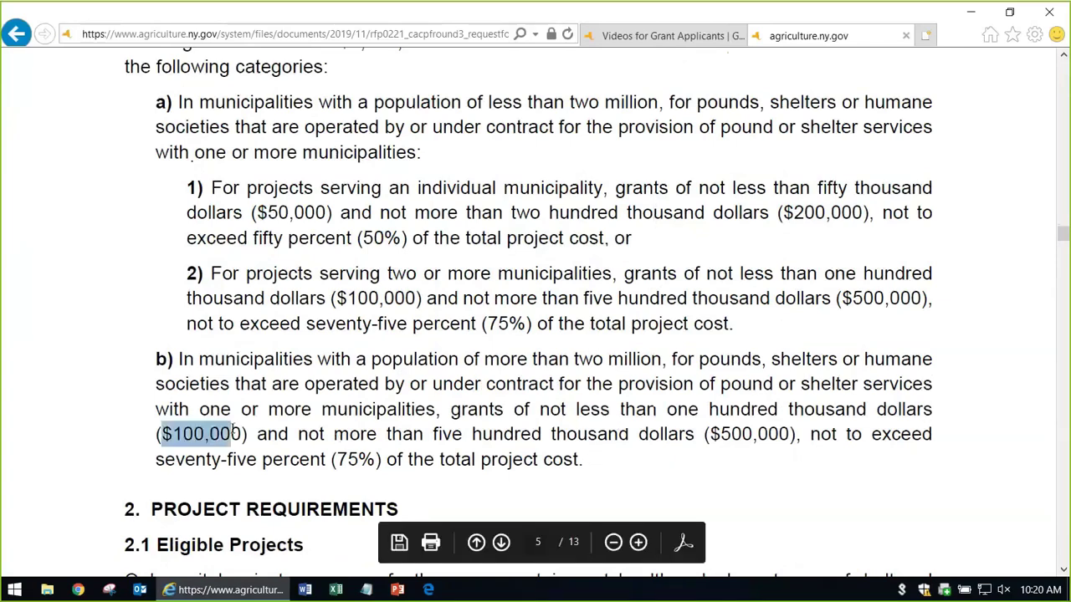
left_click_drag(709, 434, 789, 433)
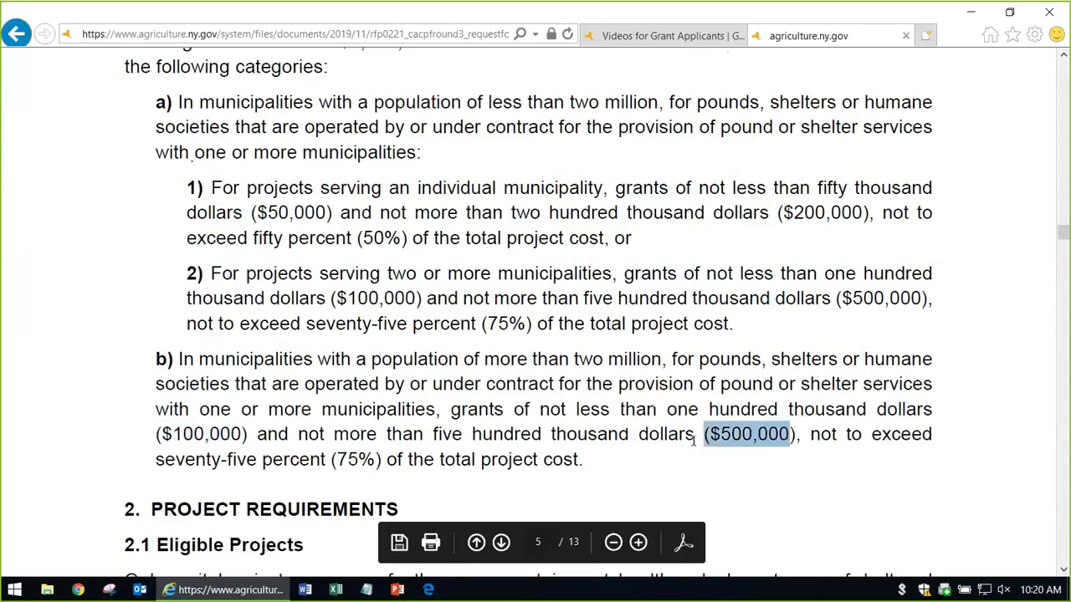
left_click(619, 441)
scroll(457, 384, "up", 1)
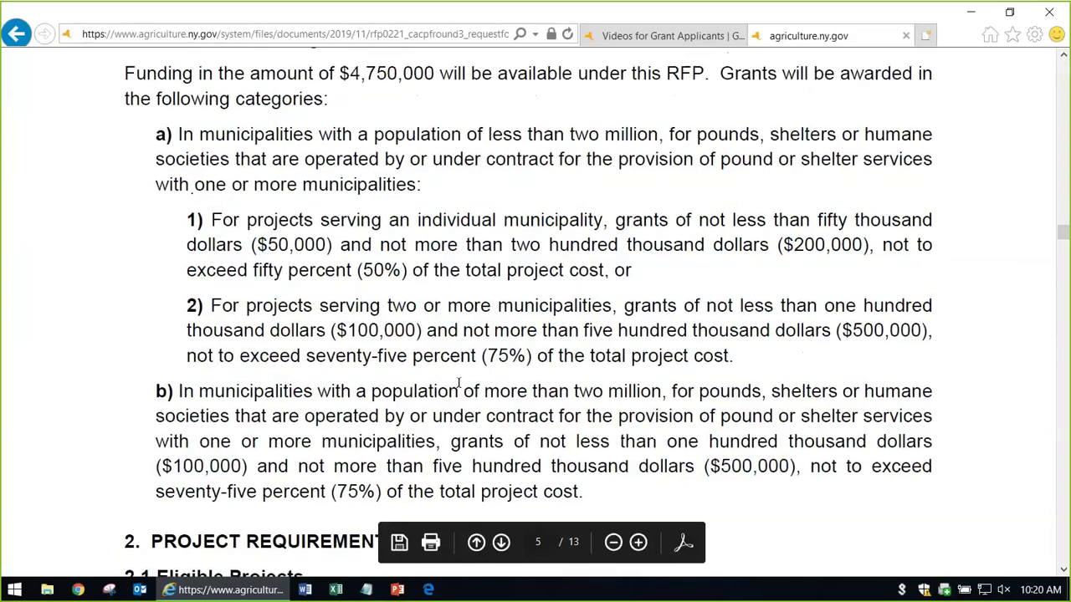
scroll(470, 371, "down", 1)
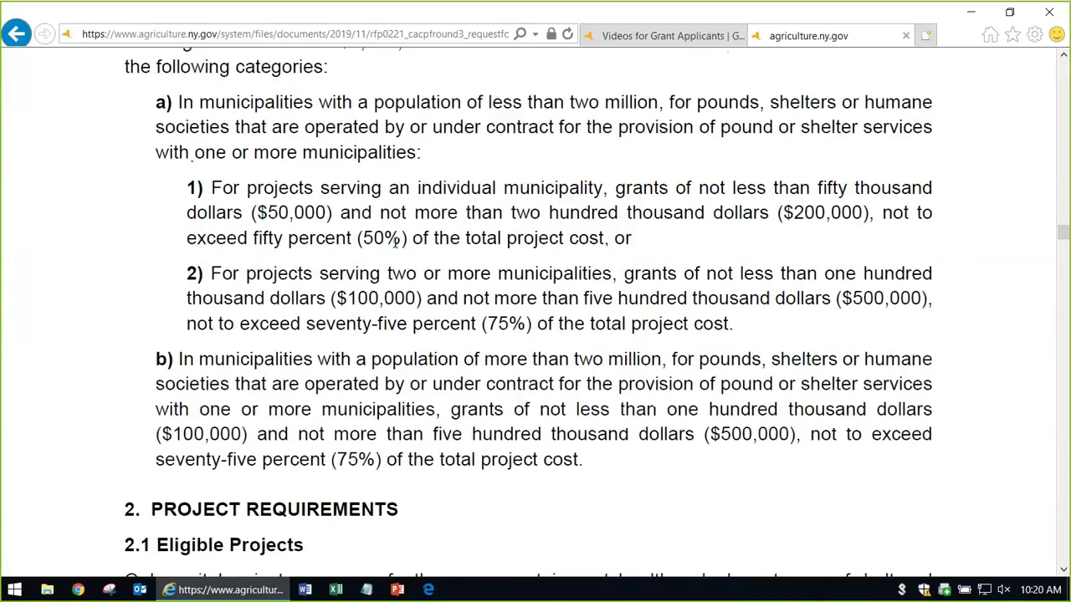
left_click(380, 213)
left_click_drag(637, 236, 233, 193)
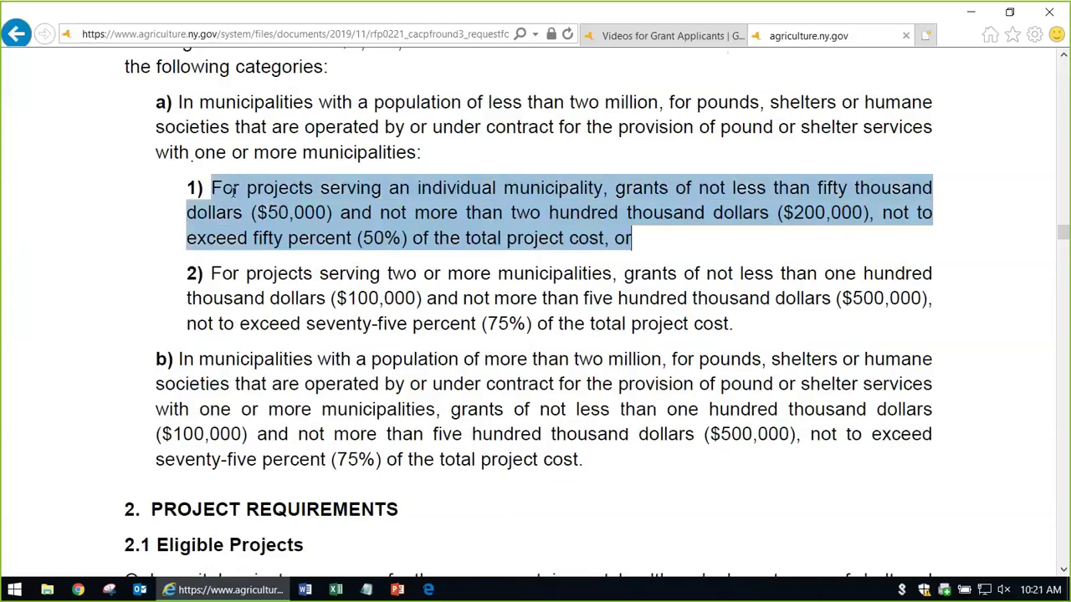
left_click(686, 251)
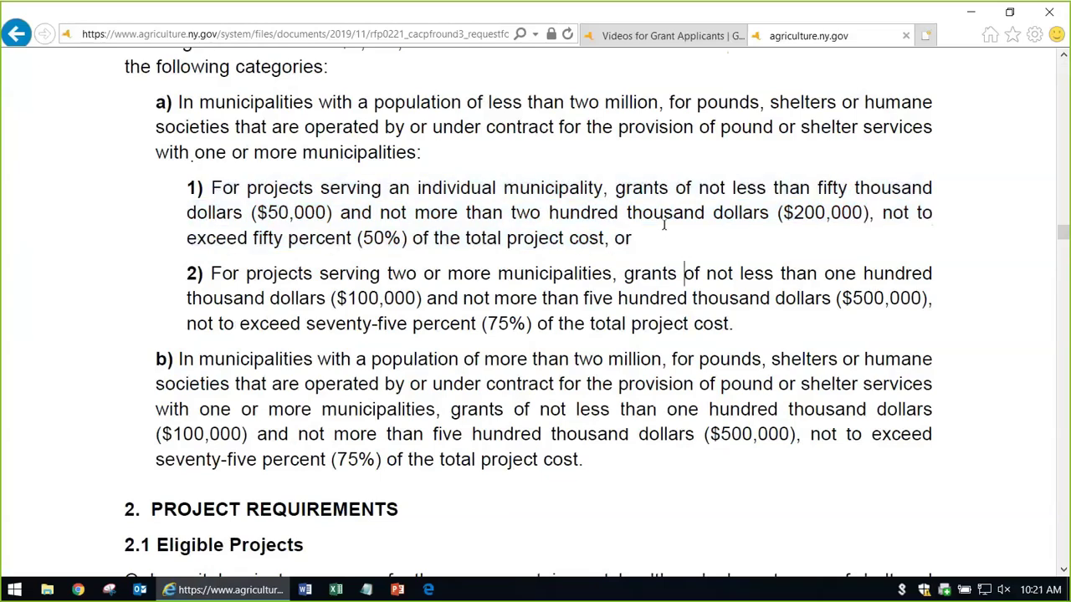
scroll(673, 243, "down", 3)
scroll(674, 255, "up", 2)
scroll(673, 259, "up", 2)
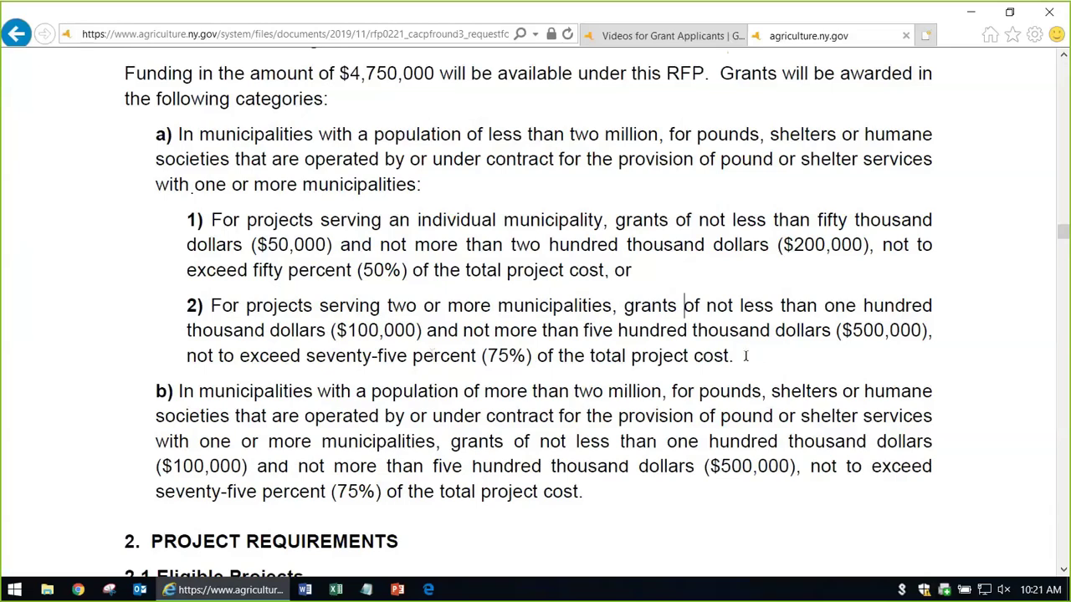
left_click_drag(743, 354, 210, 306)
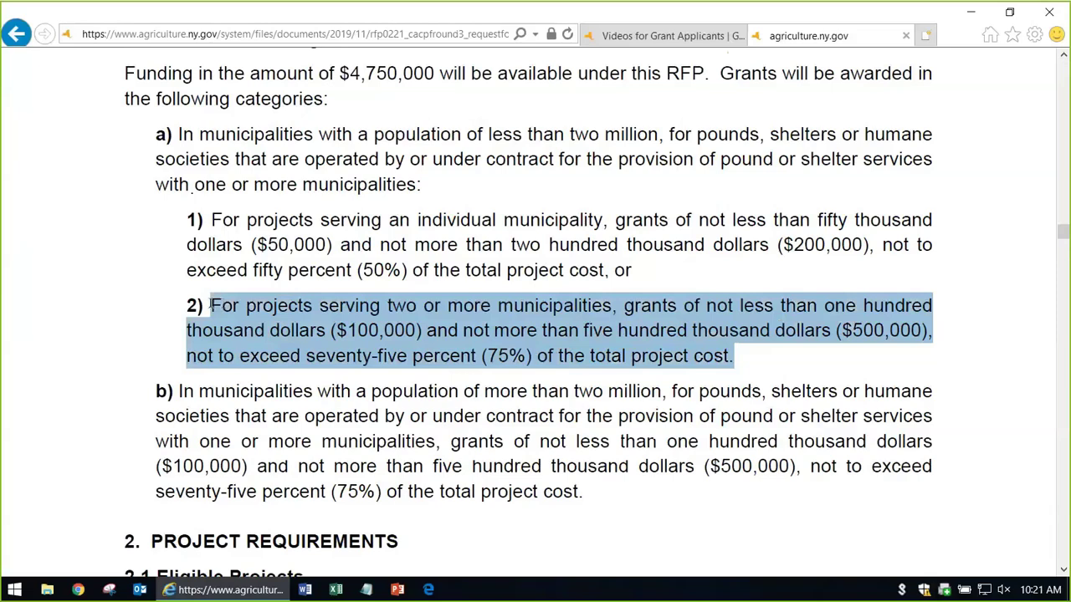
left_click(756, 368)
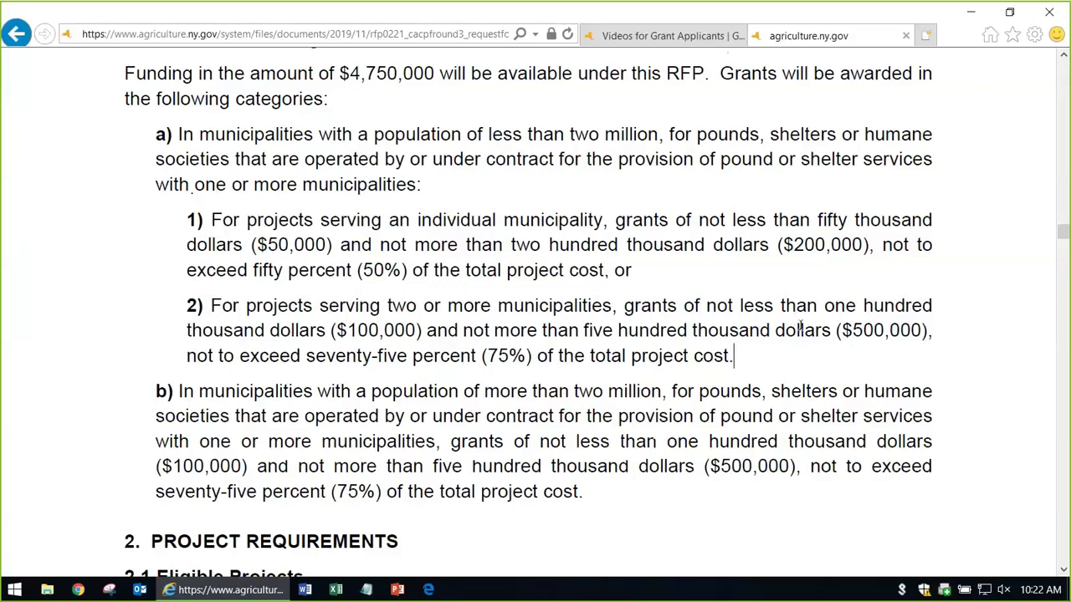
Scroll the RFP through sections 2.1–2.4, including the 25% or 50% cash match, to 3.2
scroll(458, 378, "down", 10)
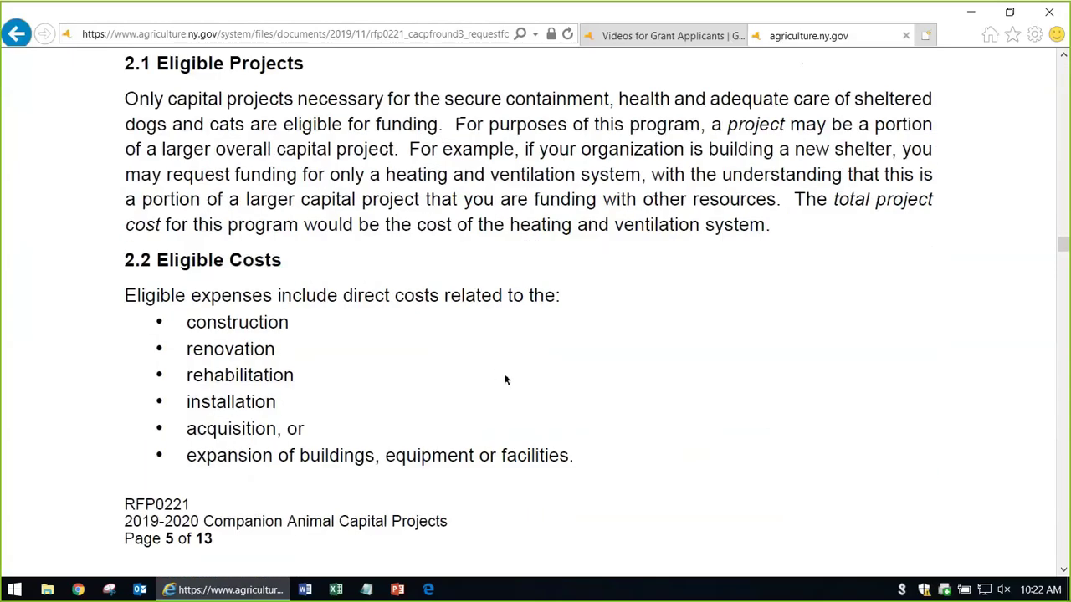
scroll(620, 398, "down", 8)
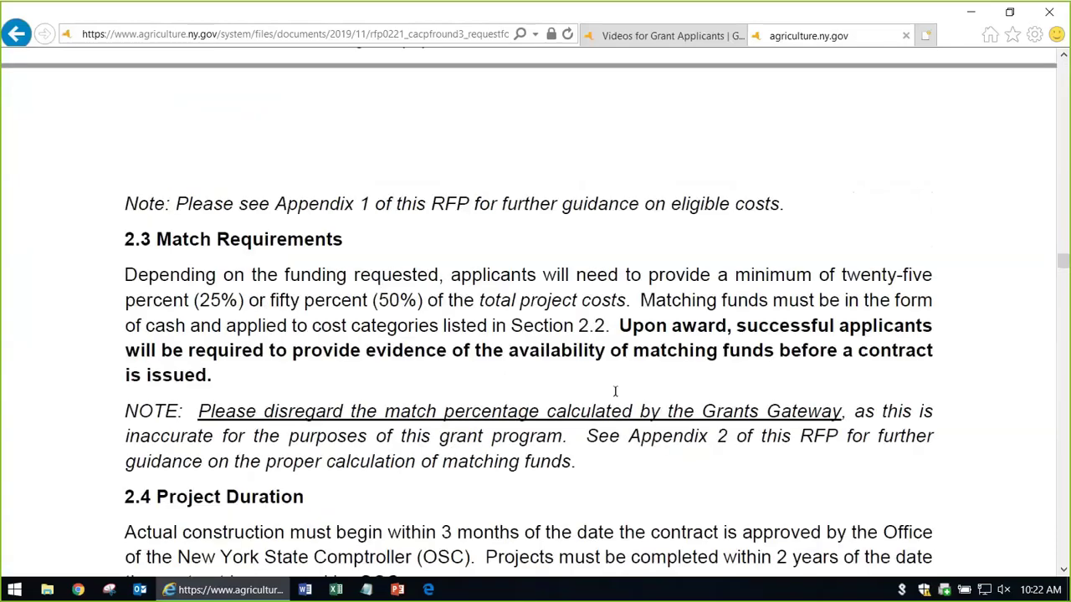
scroll(627, 383, "down", 1)
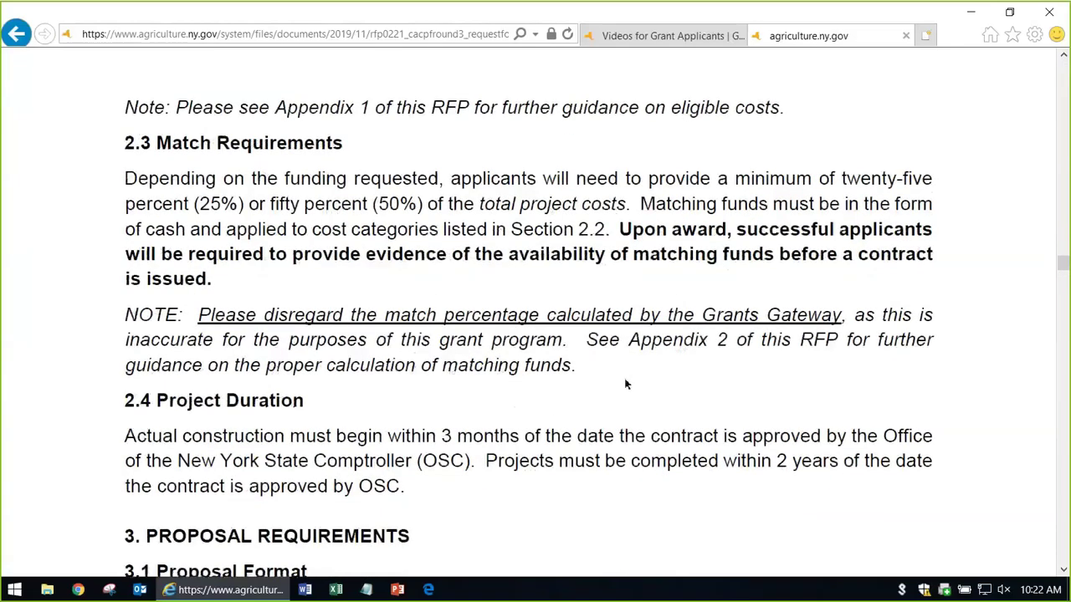
scroll(623, 376, "down", 1)
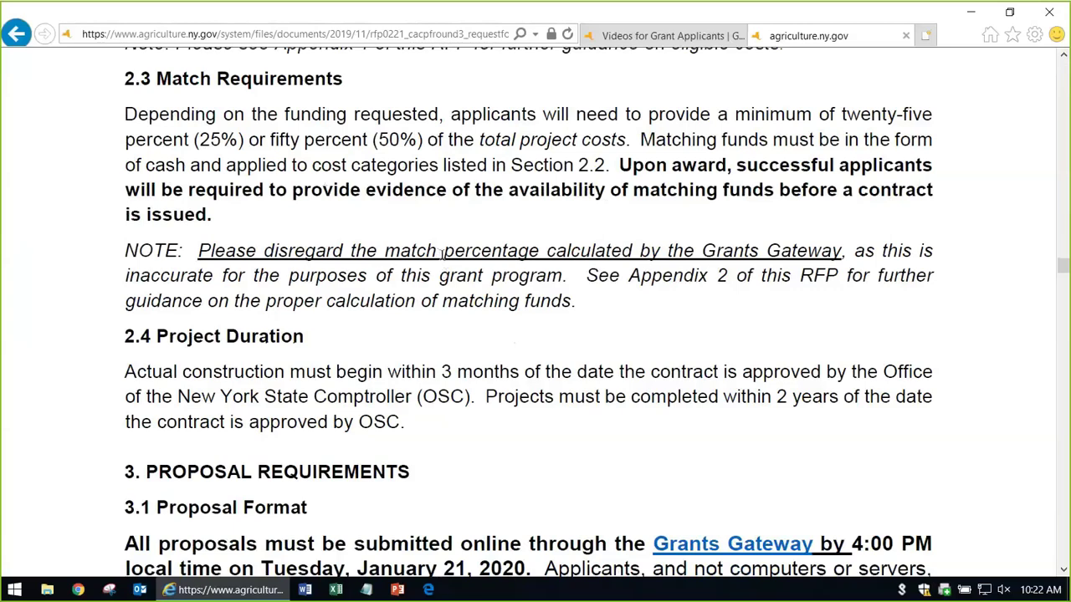
scroll(440, 255, "down", 1)
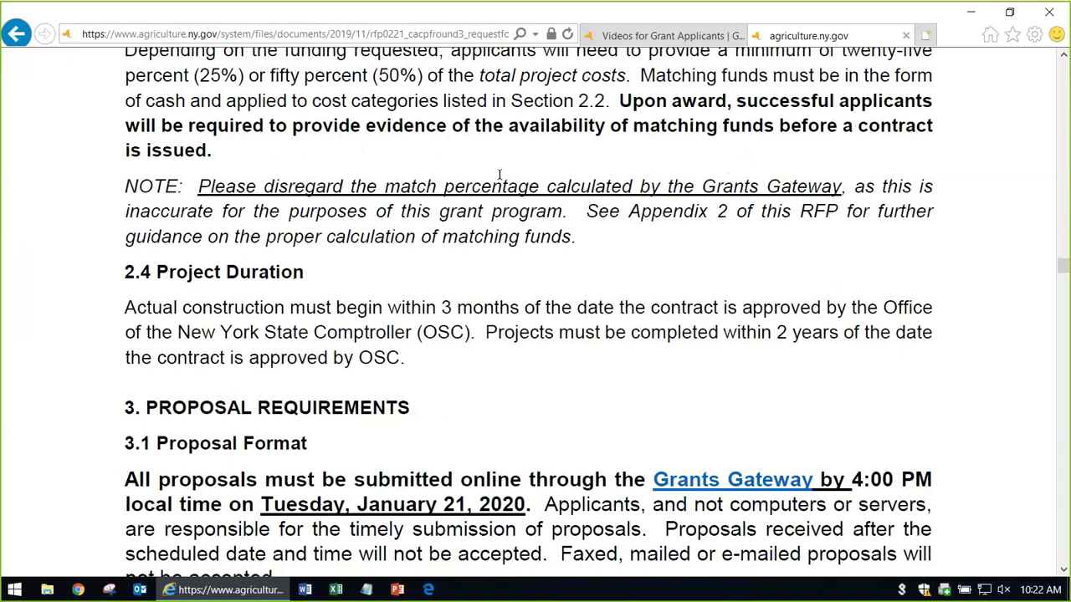
scroll(506, 242, "down", 4)
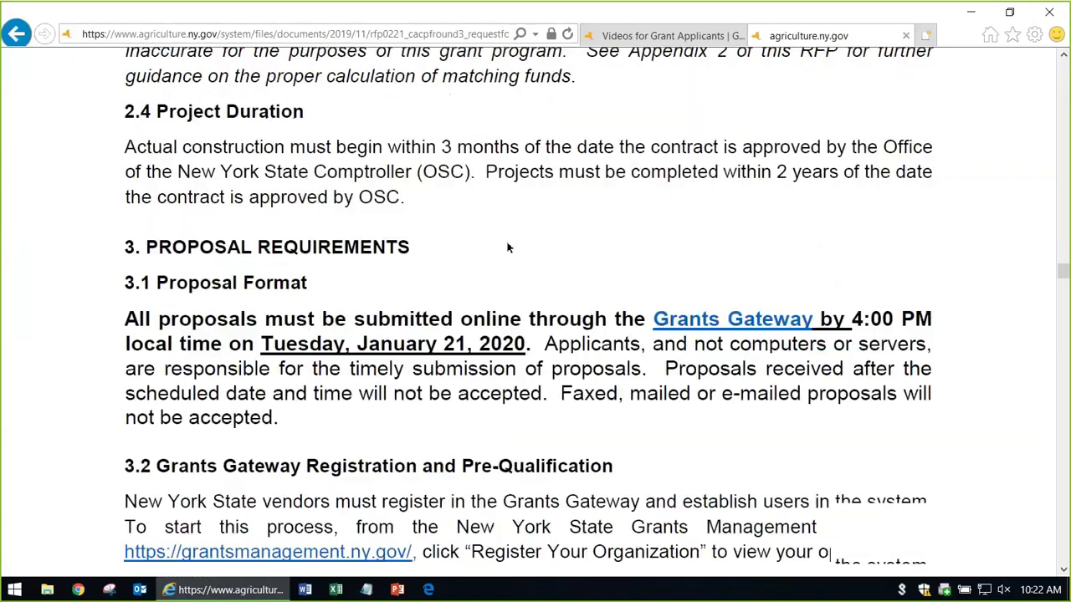
Read down the RFP 0221 PDF's section 4 scoring criteria to 4.4 Debriefing and 5.1 Quarterly Reports on page 8
scroll(509, 237, "down", 7)
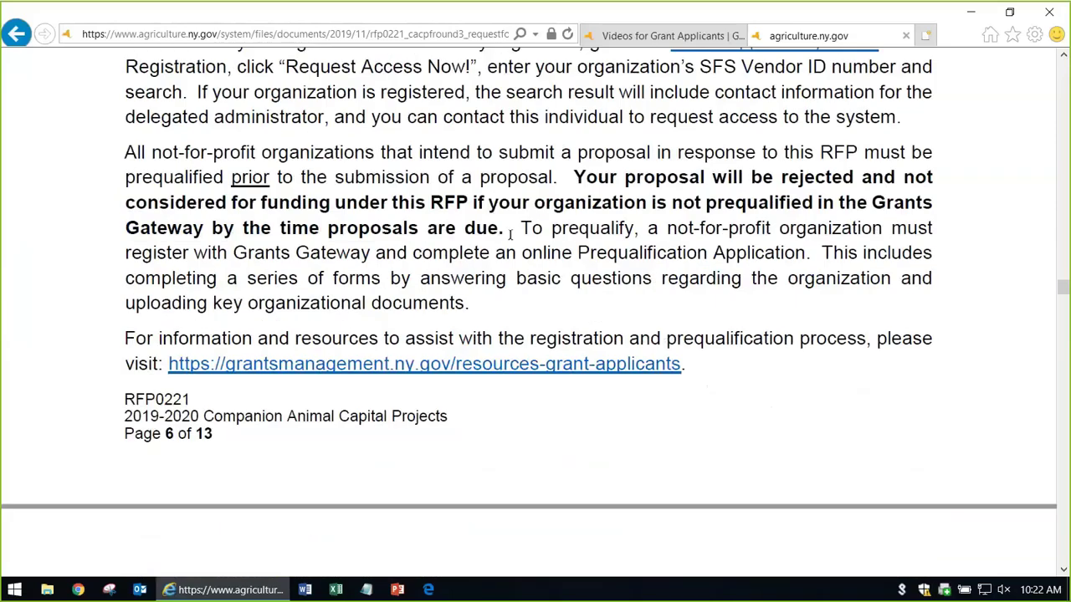
scroll(509, 234, "up", 2)
scroll(509, 234, "down", 8)
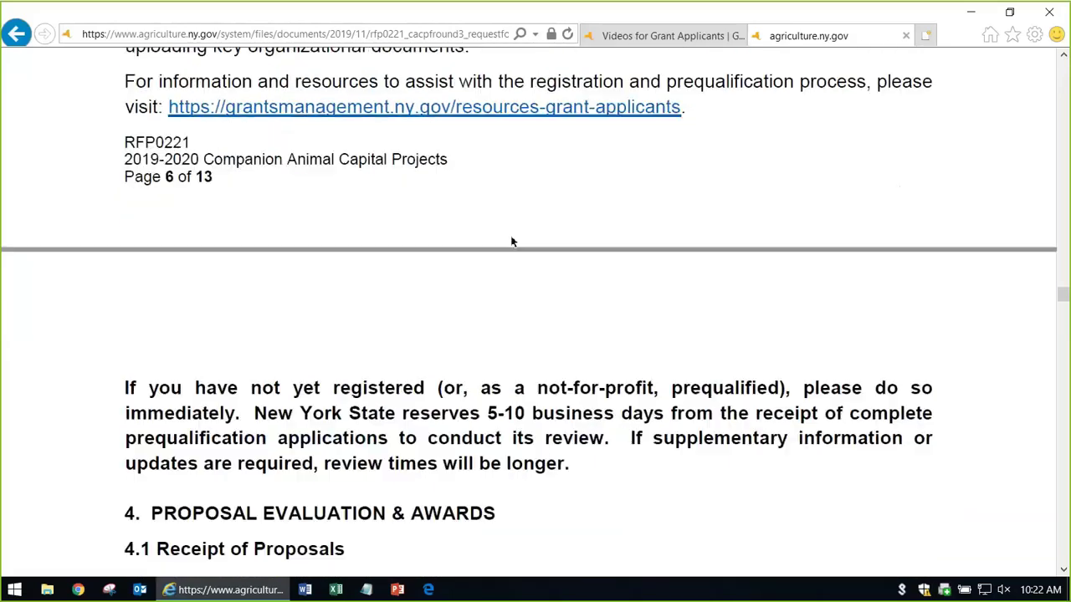
scroll(509, 234, "down", 3)
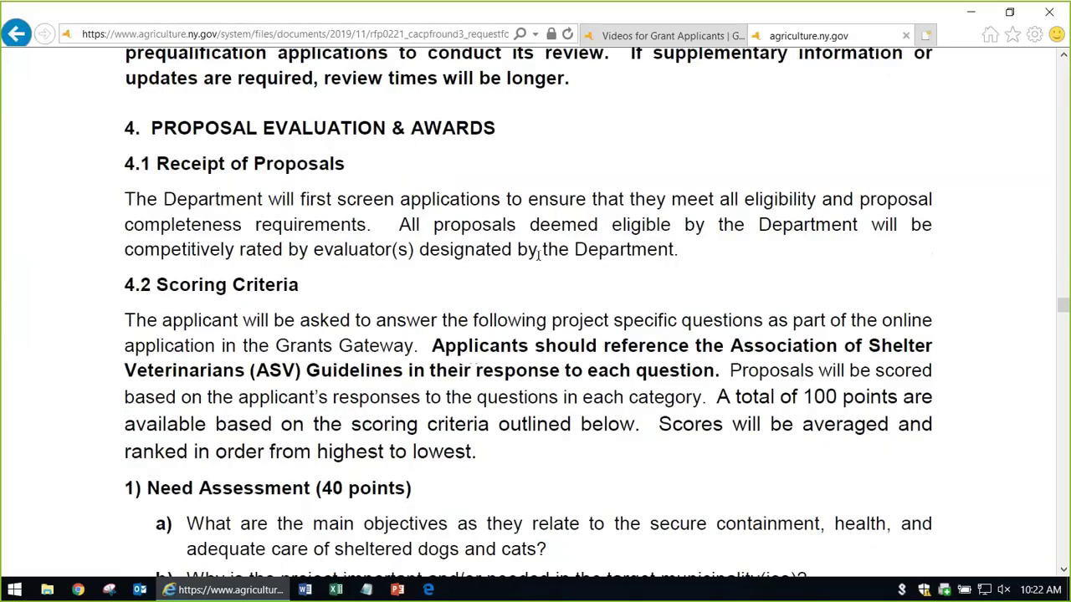
scroll(540, 257, "down", 3)
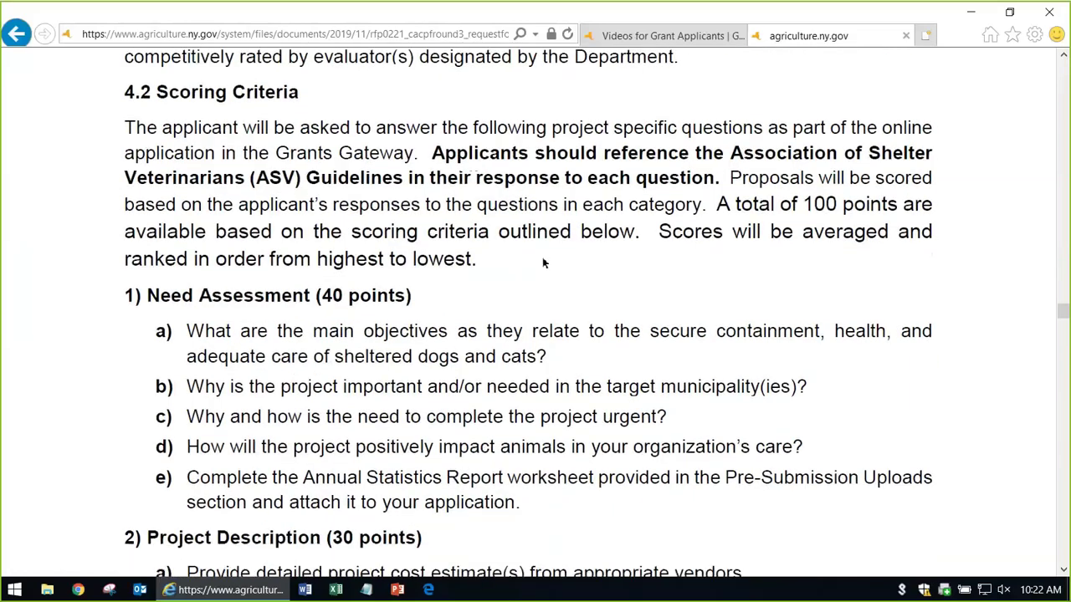
scroll(542, 256, "up", 1)
scroll(489, 242, "down", 1)
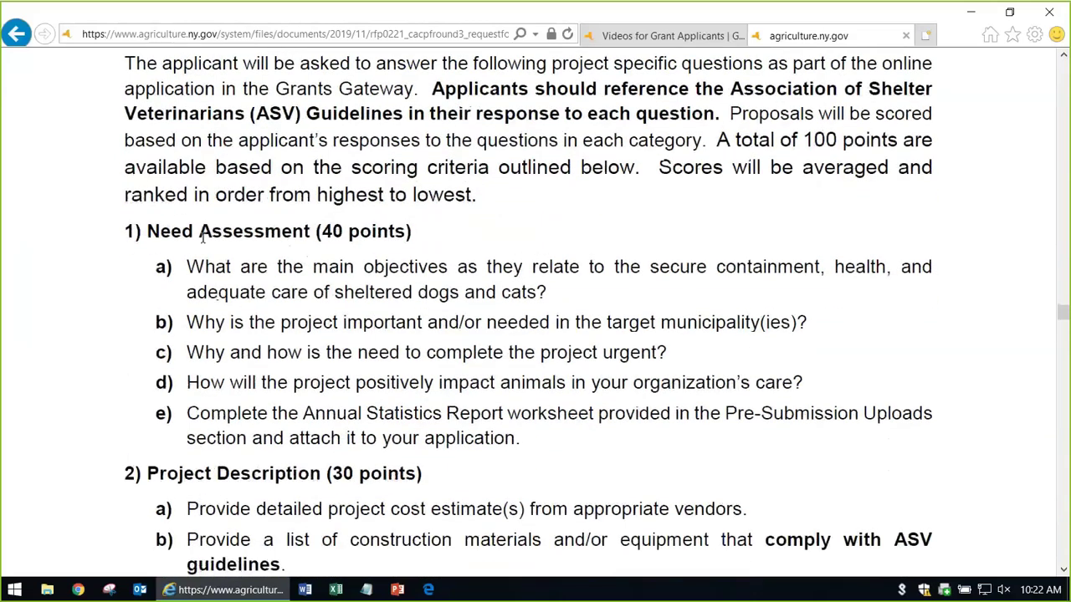
scroll(202, 236, "down", 1)
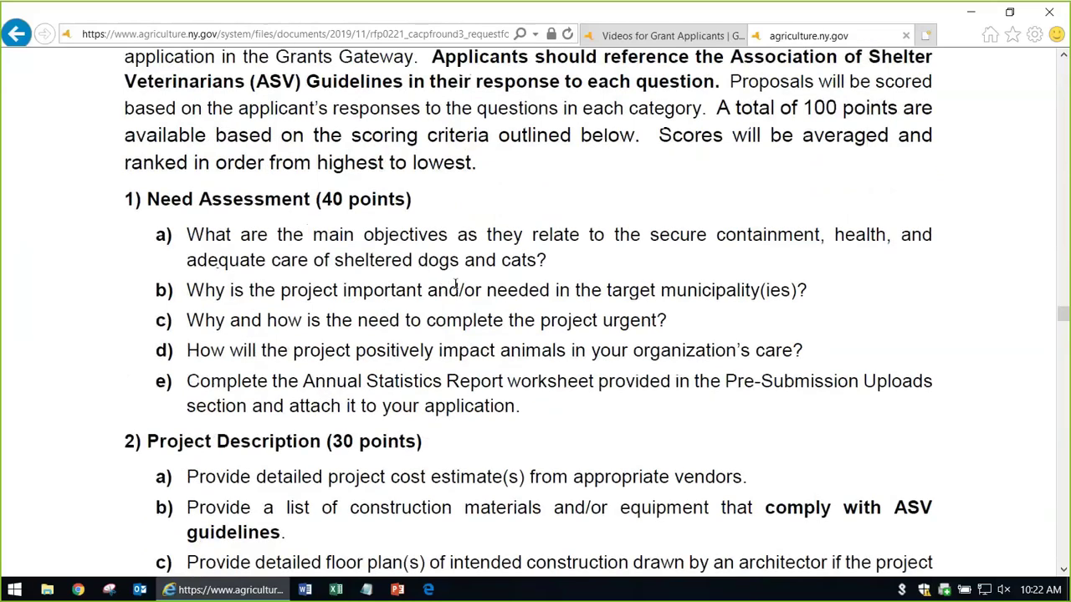
scroll(473, 297, "up", 3)
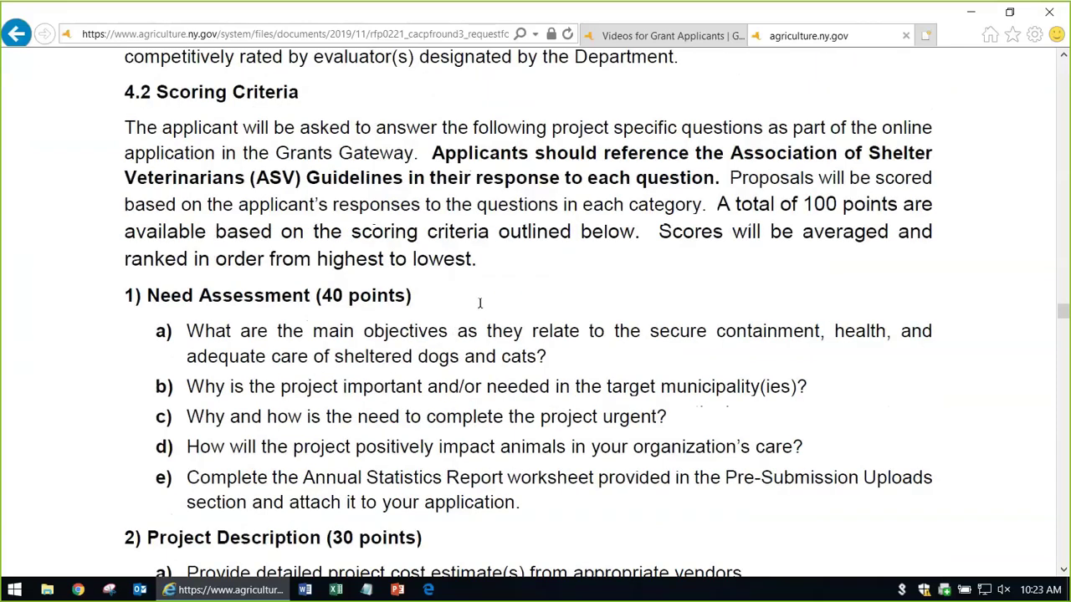
scroll(480, 302, "down", 6)
scroll(481, 318, "down", 1)
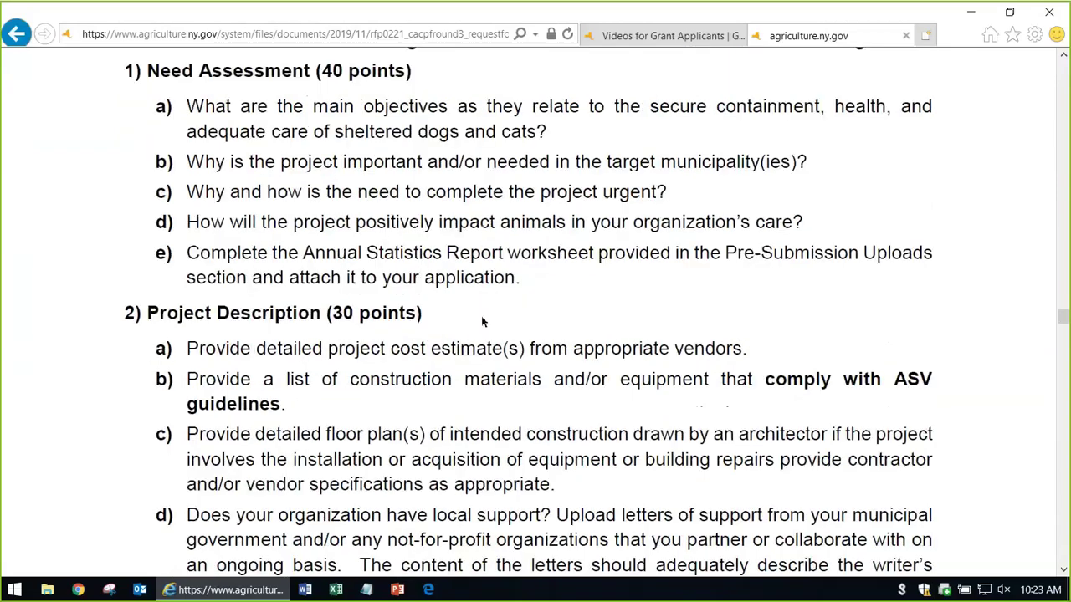
scroll(481, 320, "down", 2)
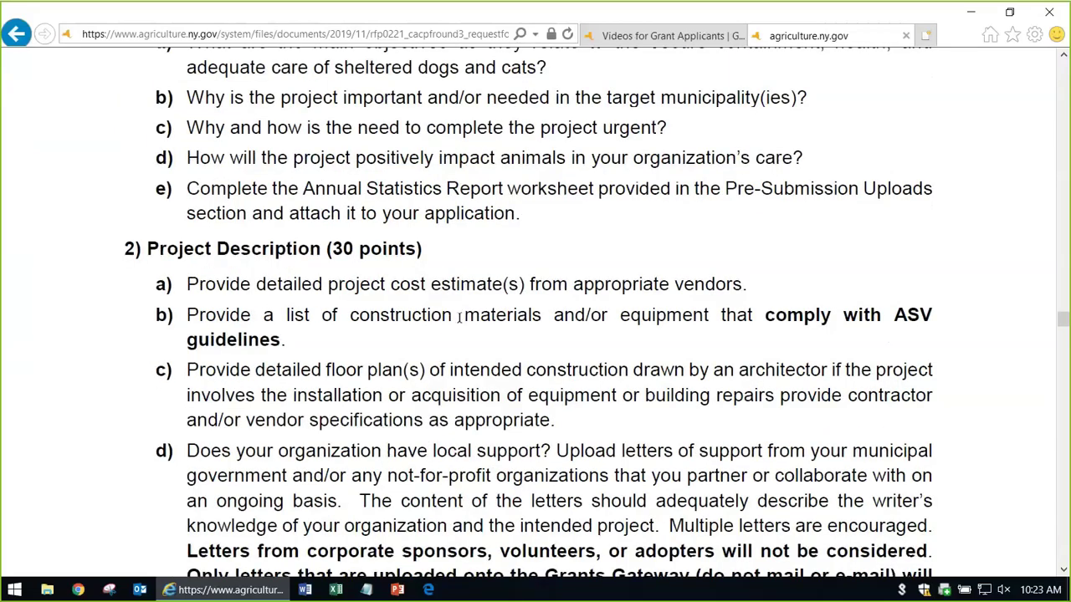
scroll(459, 317, "down", 6)
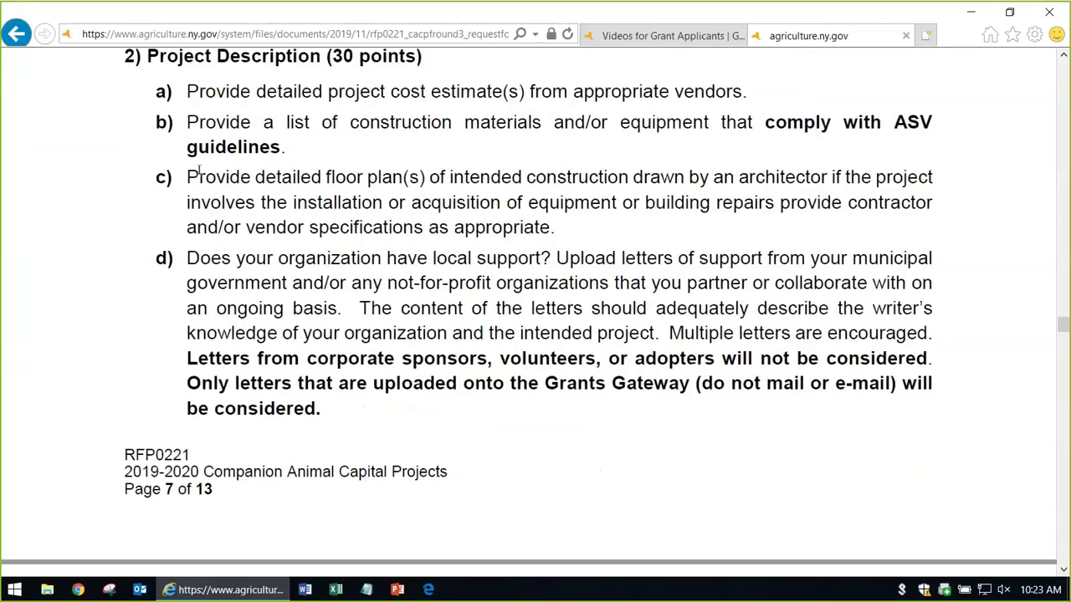
scroll(398, 342, "down", 4)
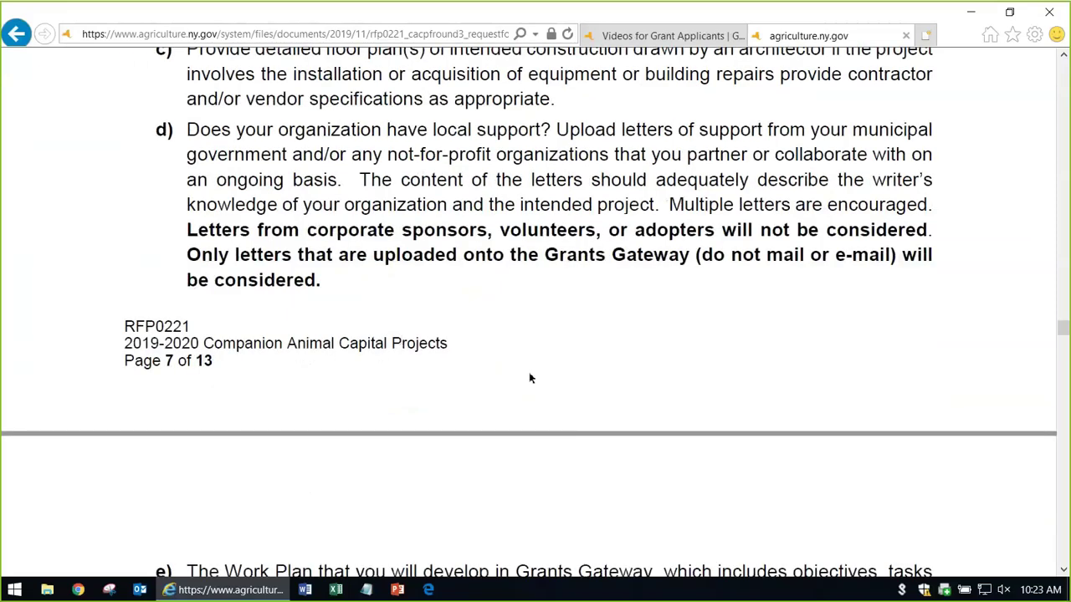
scroll(528, 378, "down", 10)
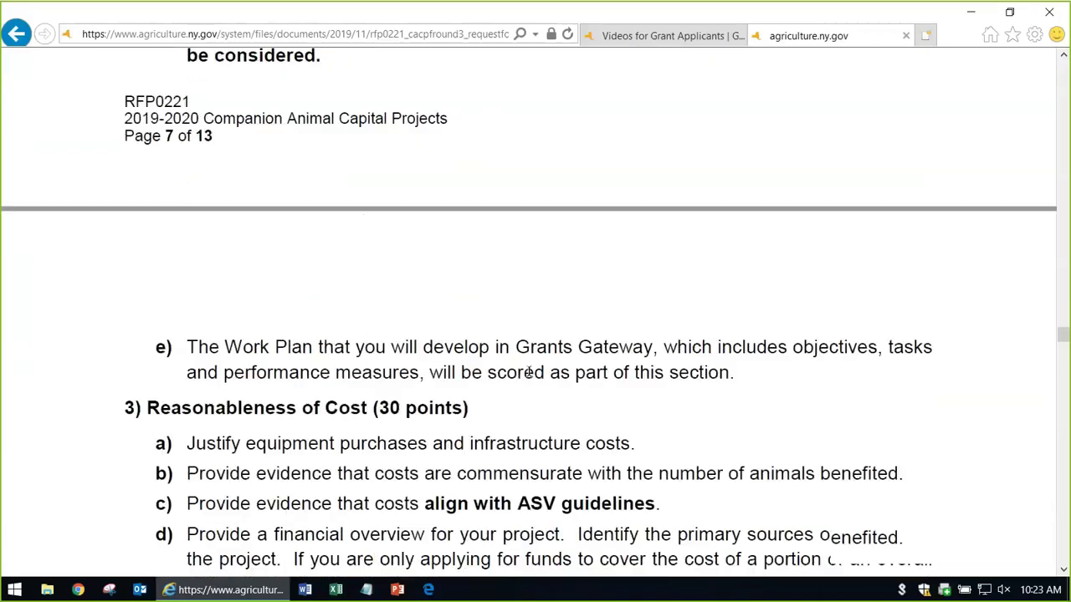
scroll(528, 374, "down", 15)
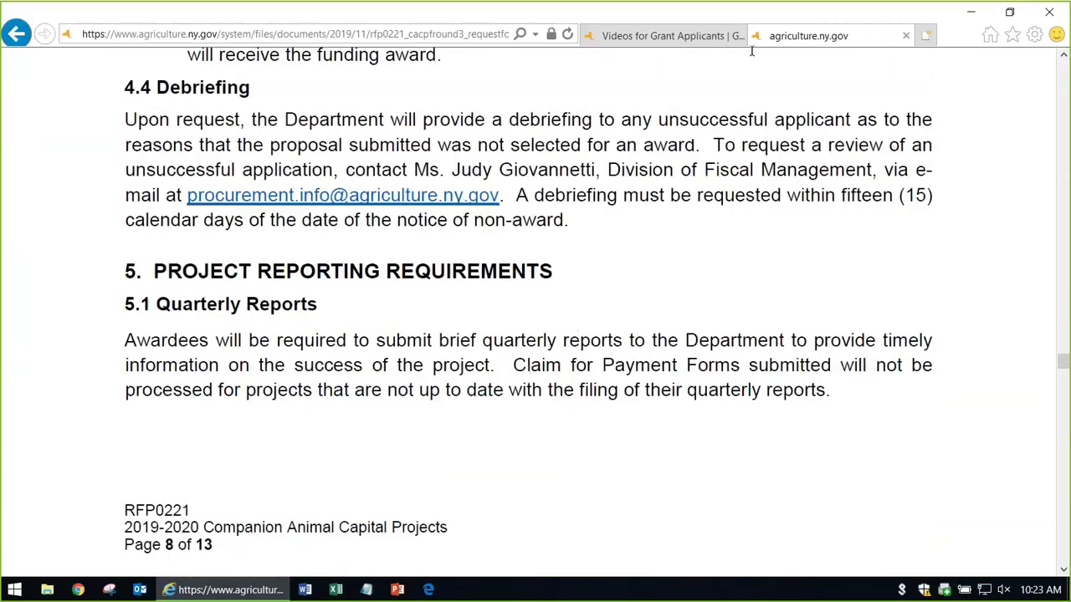
Go back to the RFP 0221 web page and scroll to the Apply section's attachment downloads
left_click(17, 34)
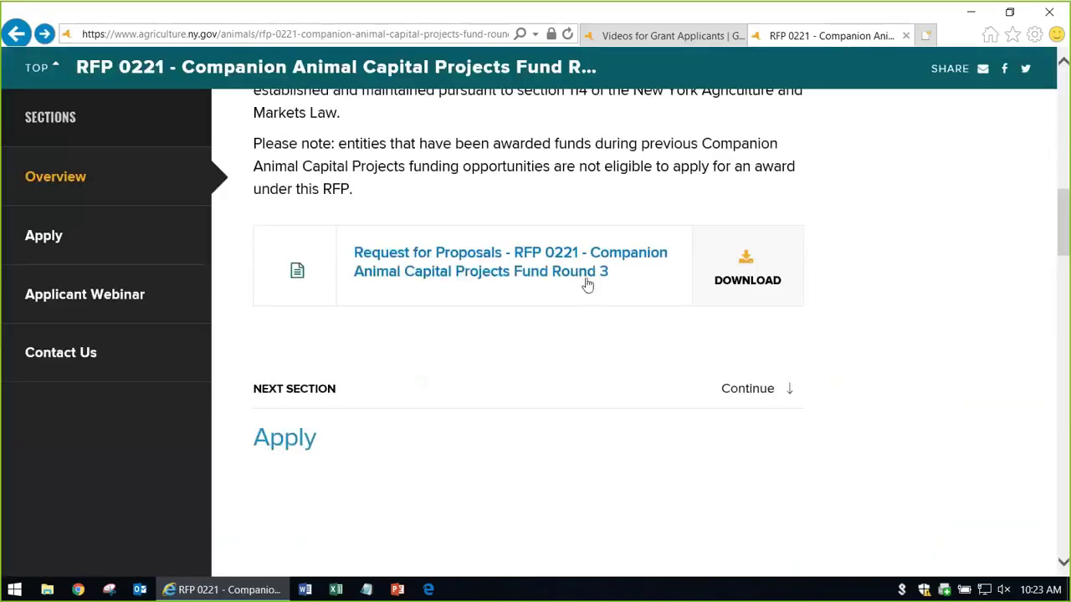
scroll(506, 346, "down", 6)
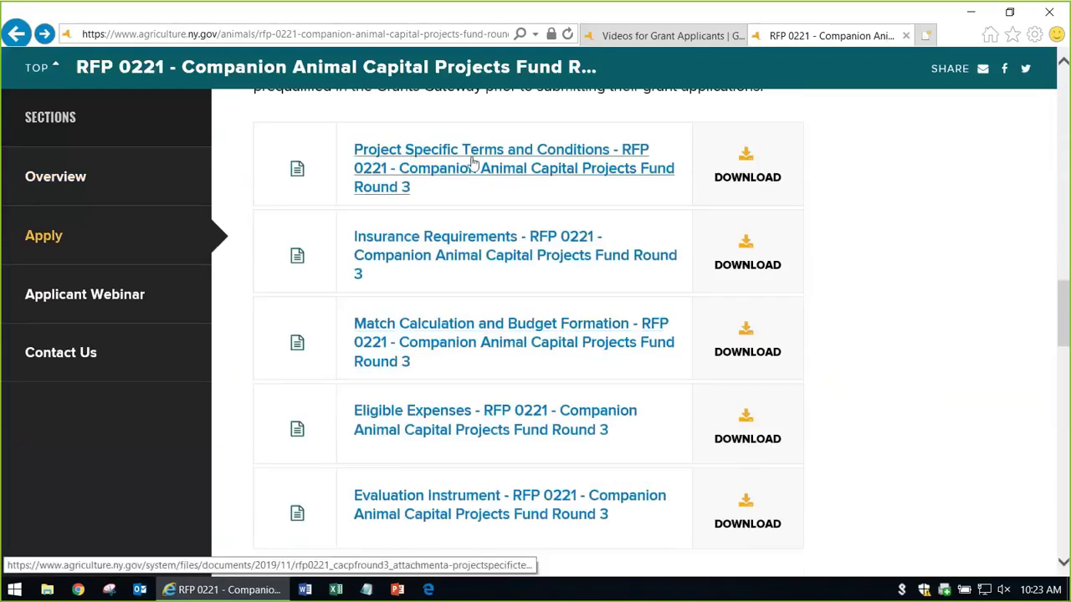
scroll(558, 251, "down", 3)
scroll(559, 249, "up", 2)
scroll(518, 248, "up", 1)
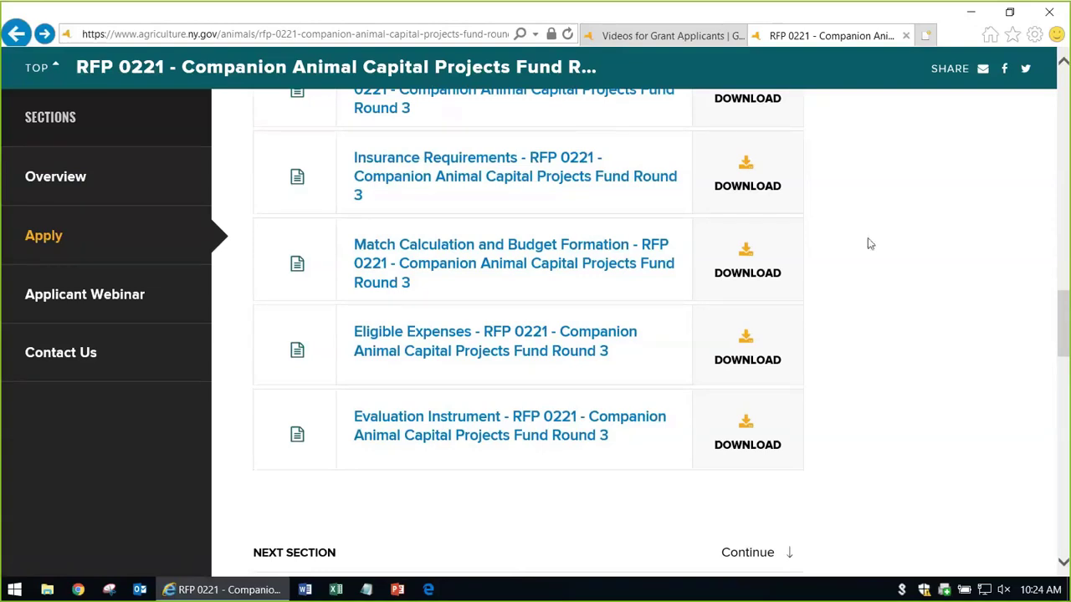
left_click(314, 34)
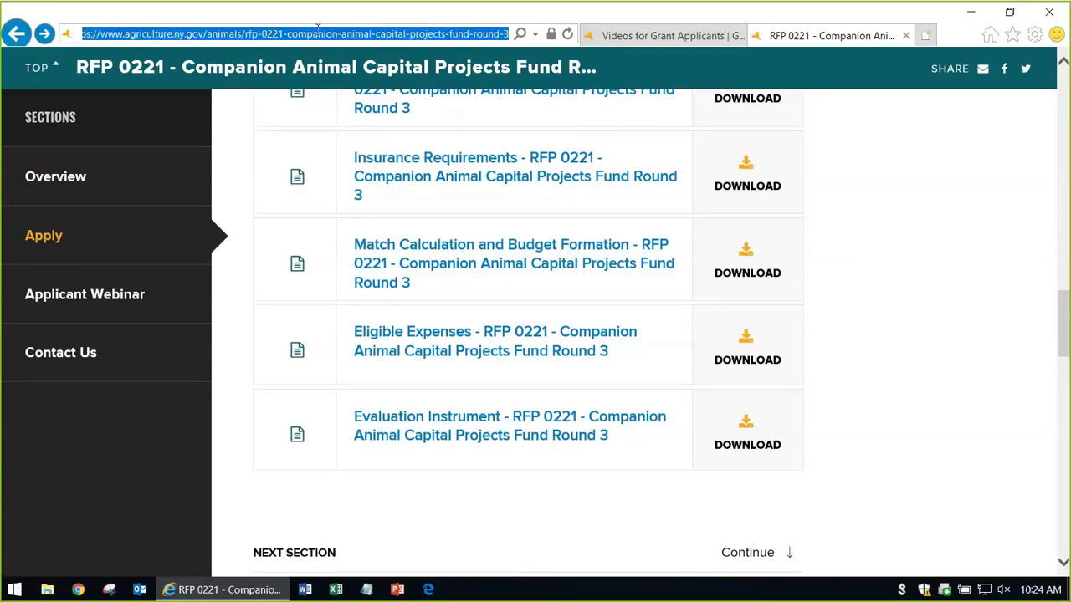
Load the grantsgateway.ny.gov site
type("grants")
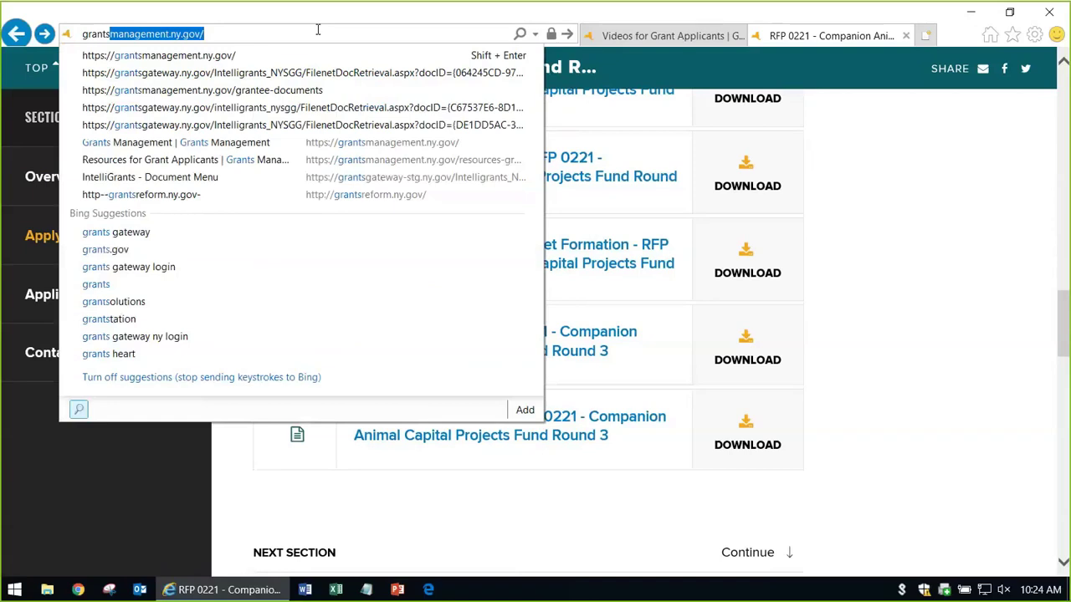
type("gateway")
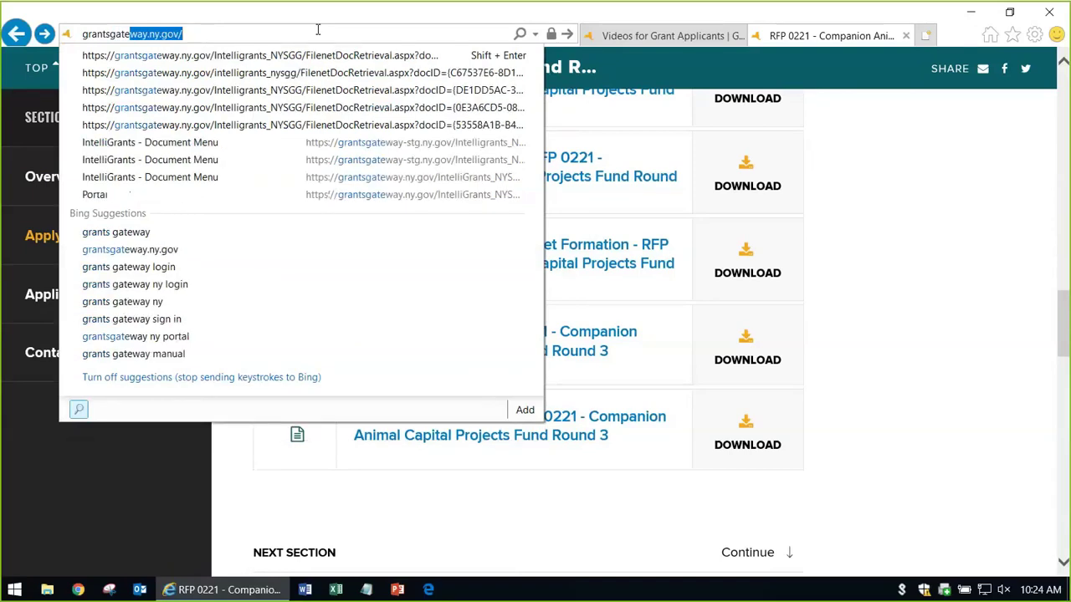
key("Return")
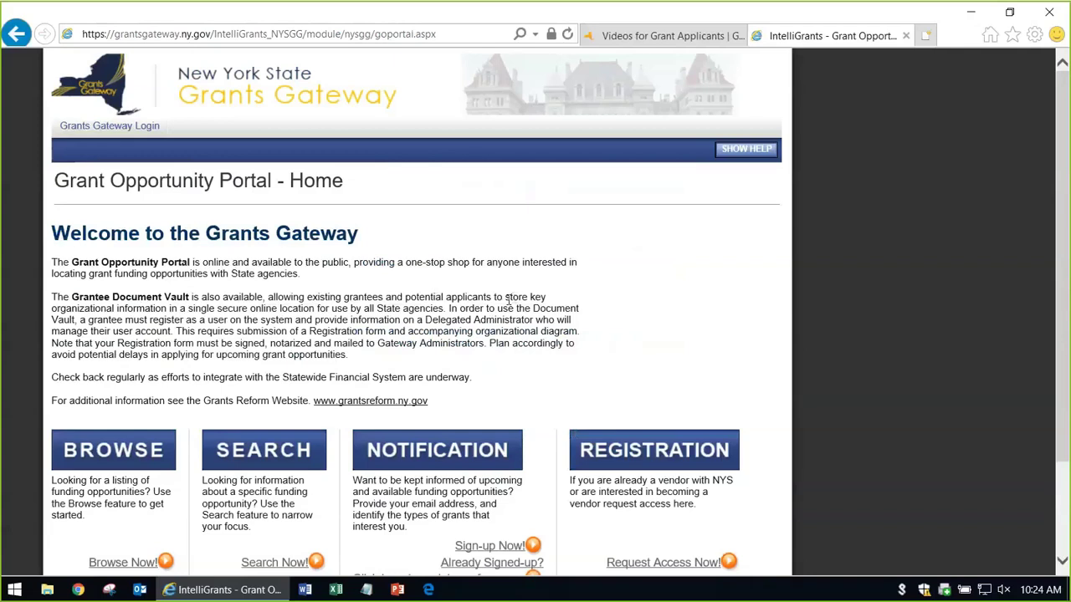
scroll(507, 301, "down", 3)
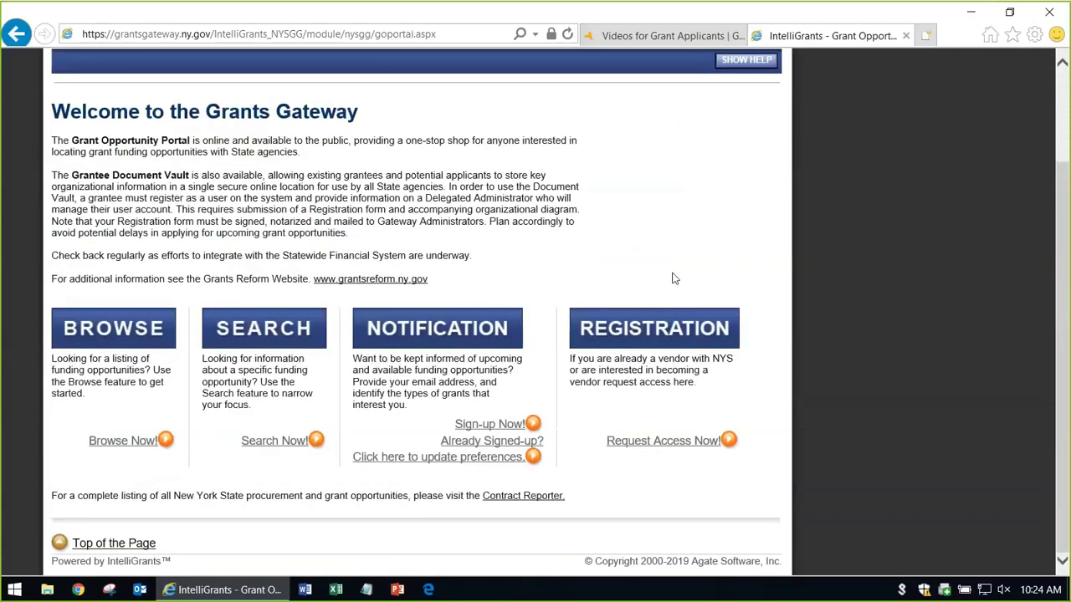
Look over the Request Access page, then return to the Grant Opportunity Portal home page
left_click(647, 441)
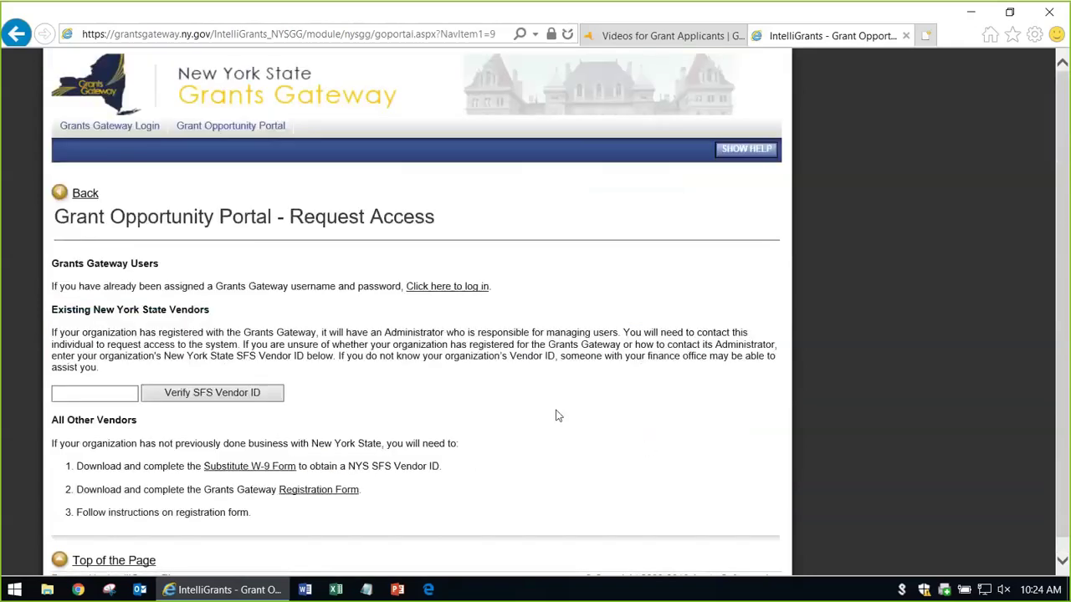
scroll(557, 416, "down", 1)
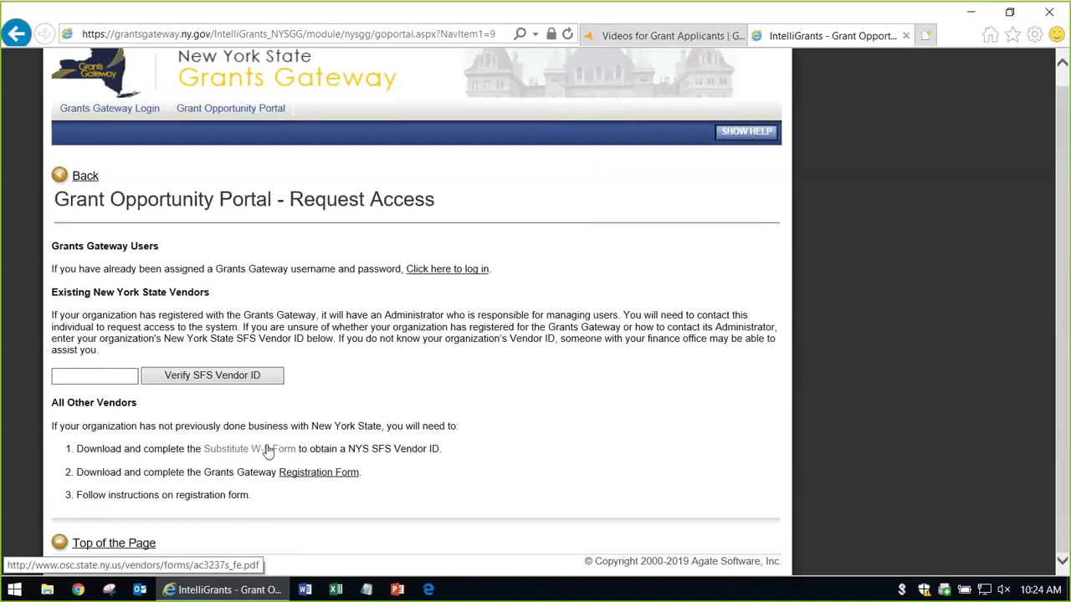
scroll(268, 452, "up", 1)
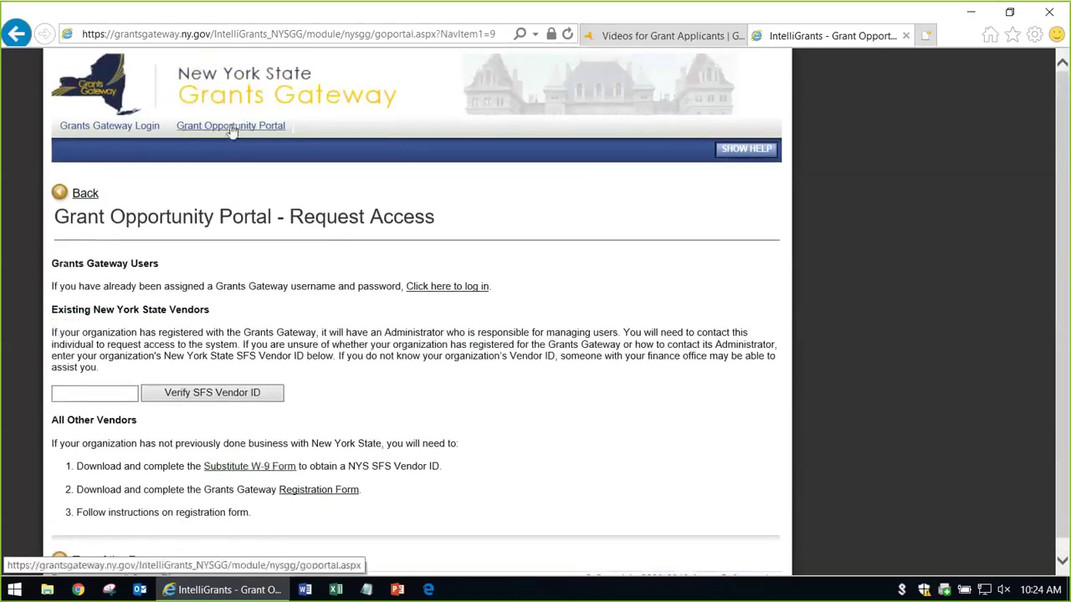
left_click(233, 127)
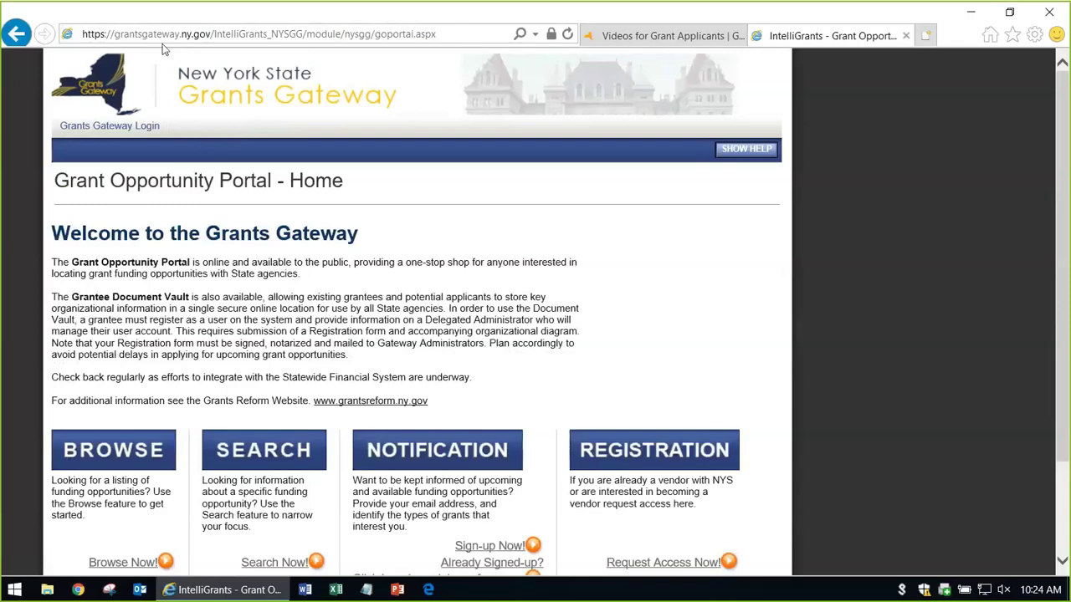
scroll(703, 477, "down", 1)
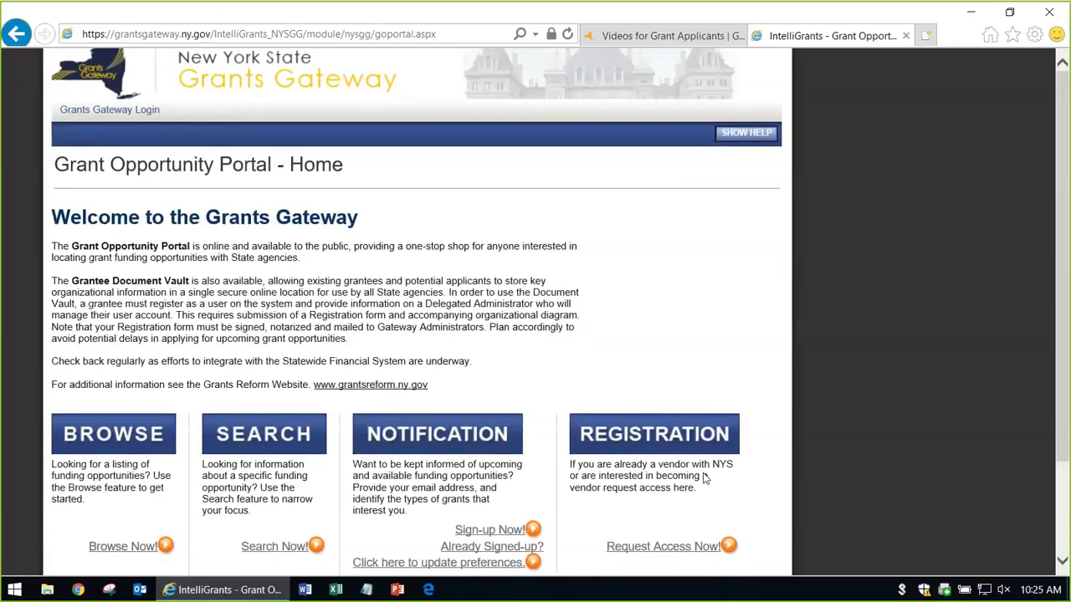
scroll(703, 478, "down", 2)
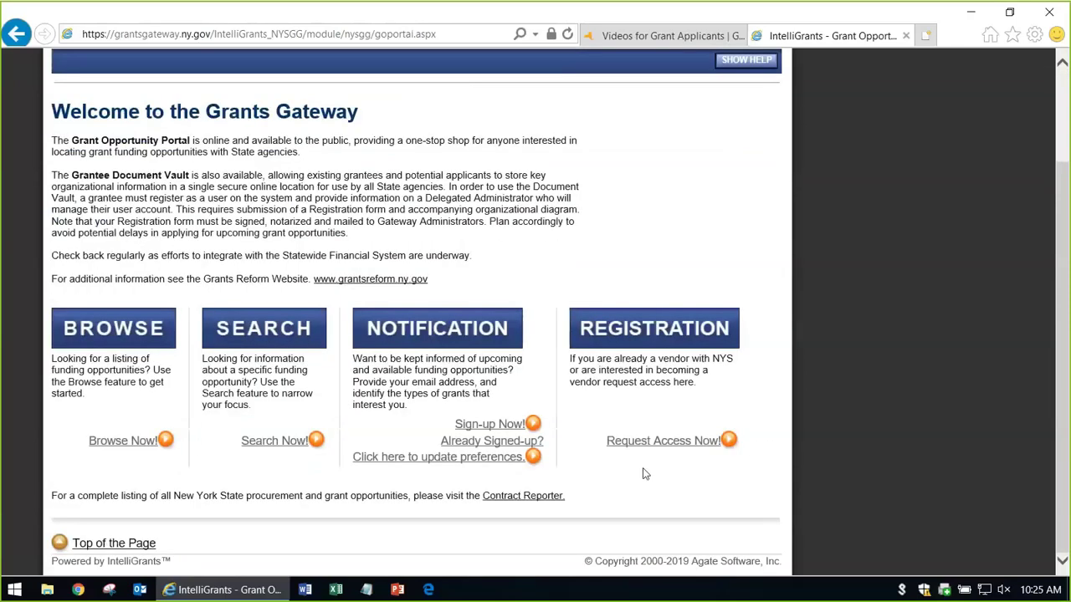
left_click(488, 426)
scroll(466, 371, "down", 2)
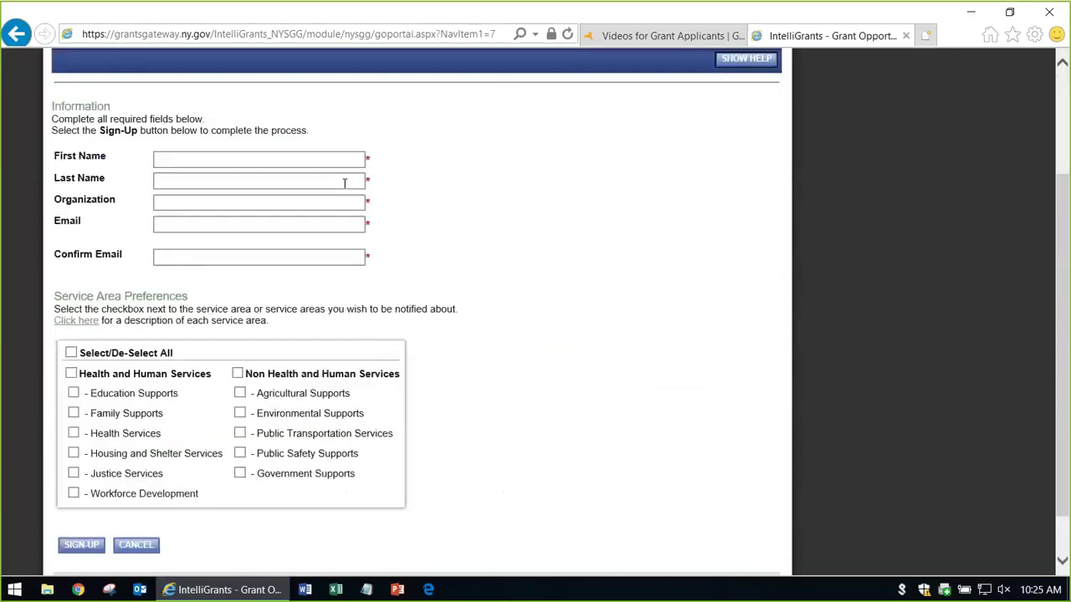
scroll(543, 276, "down", 2)
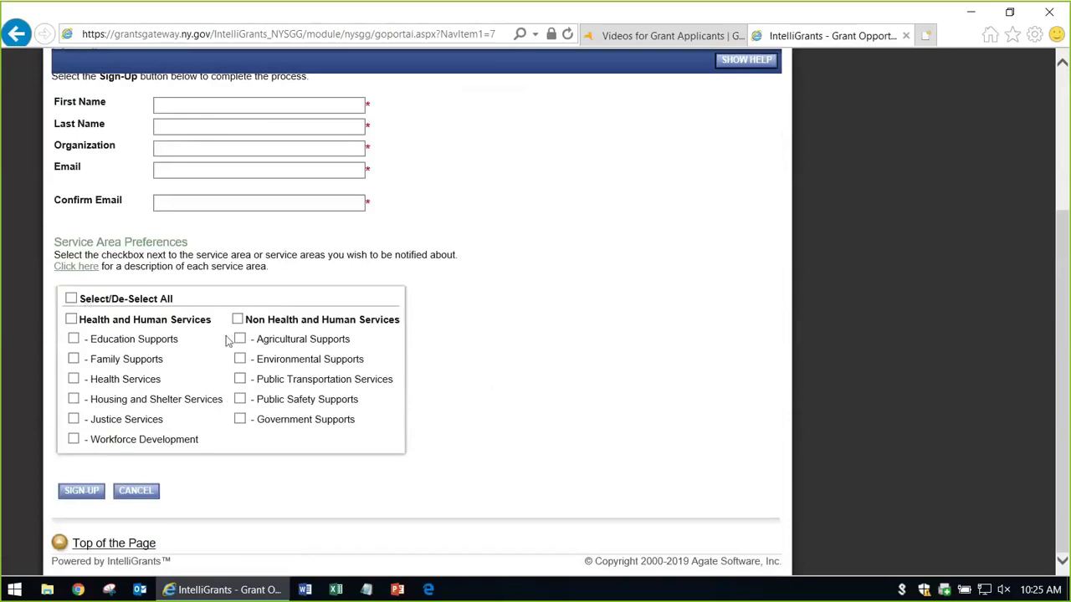
left_click(71, 299)
left_click(71, 300)
left_click(17, 34)
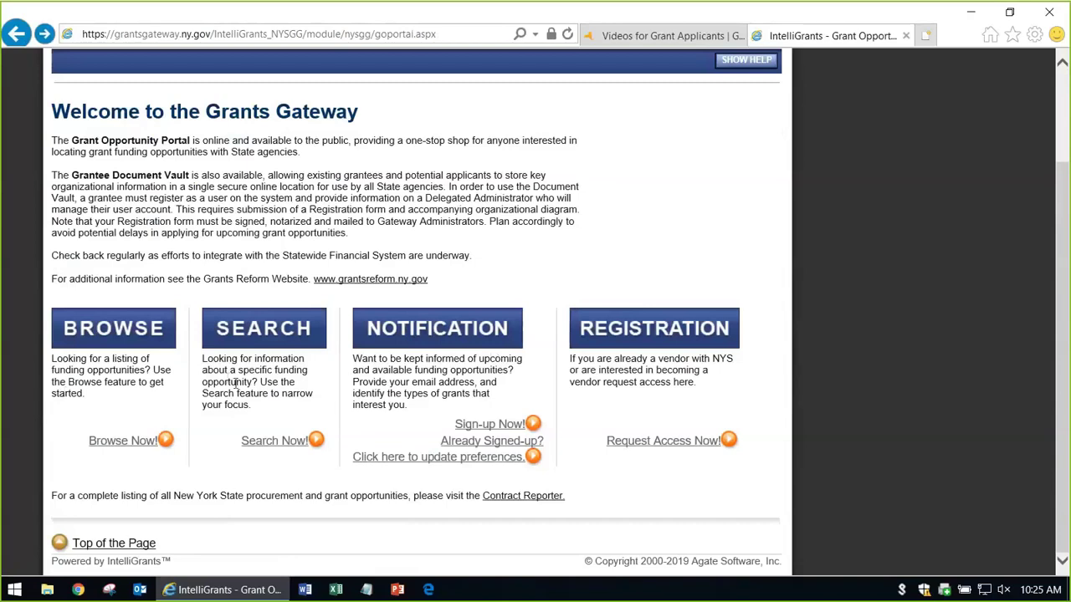
scroll(260, 389, "up", 1)
scroll(271, 414, "down", 1)
Search grant opportunities by name for 'companion'
left_click(285, 441)
left_click(256, 340)
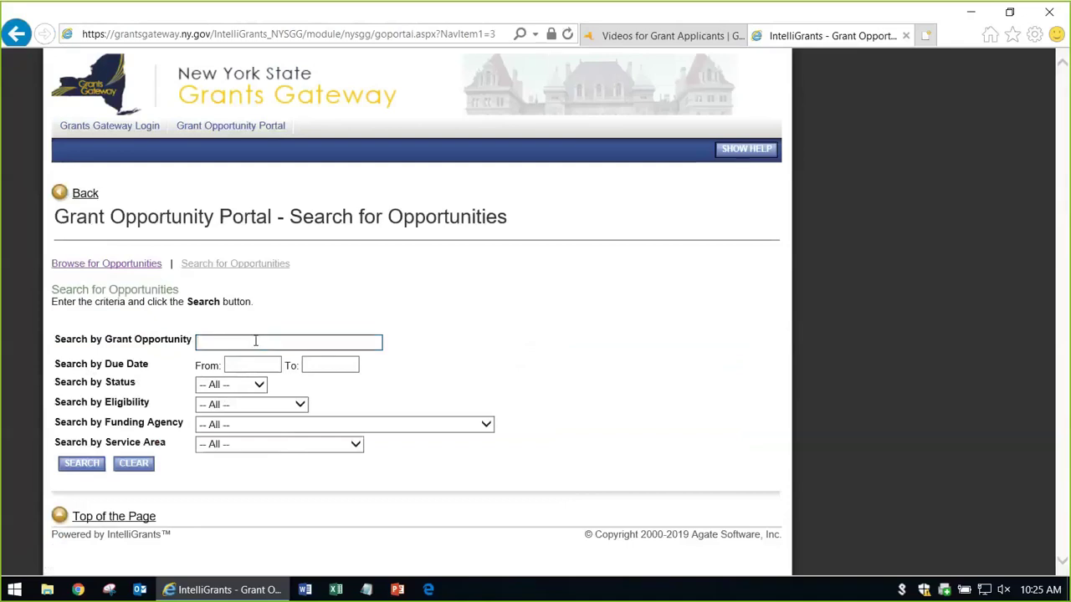
type("compantion")
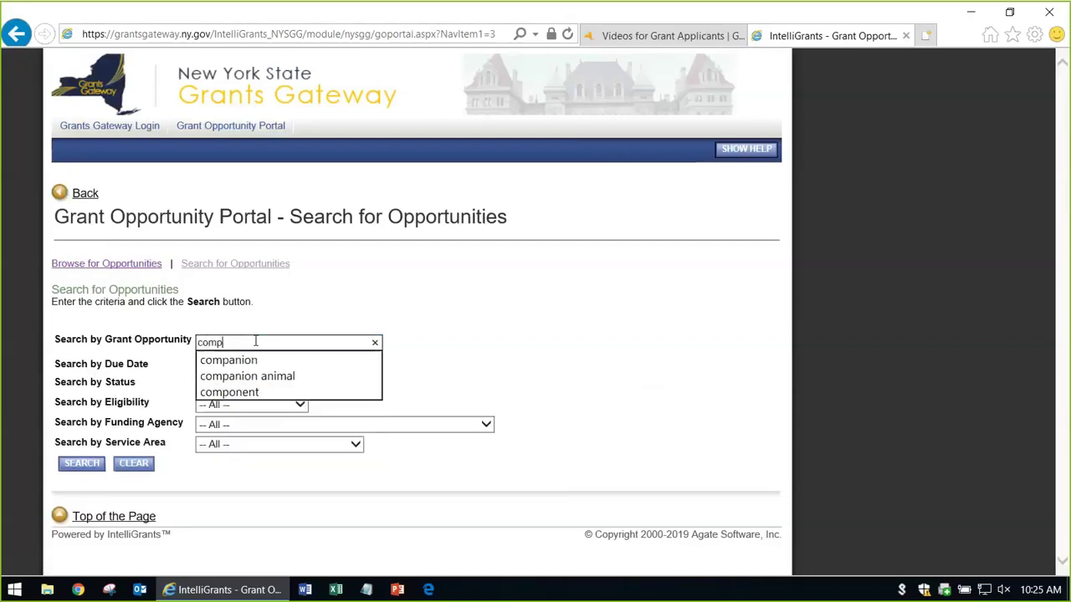
key("BackSpace")
key("BackSpace")
key("BackSpace")
key("BackSpace")
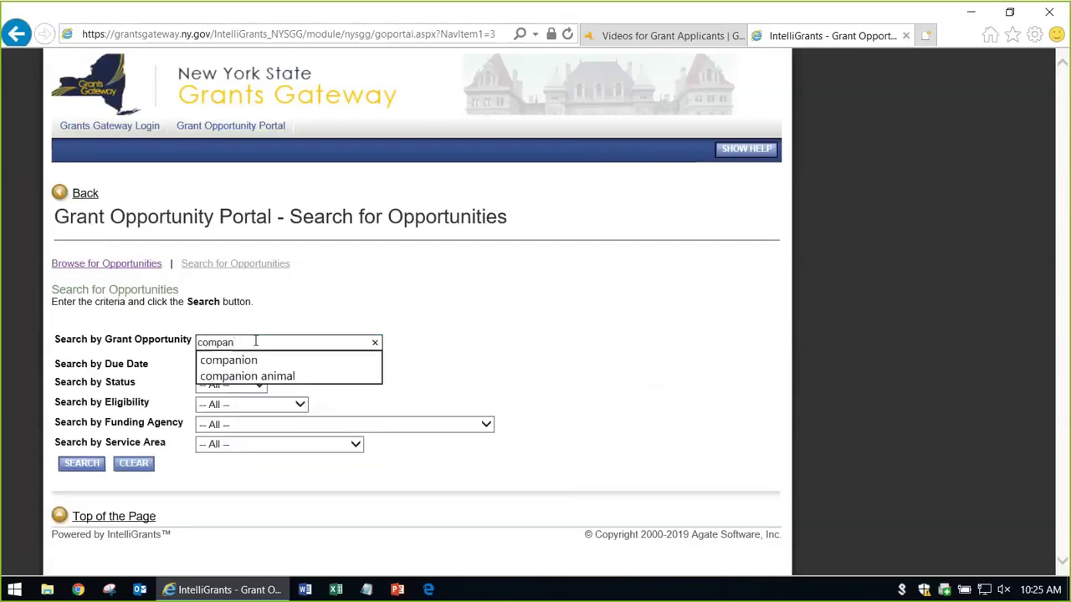
type("ion")
key("Down")
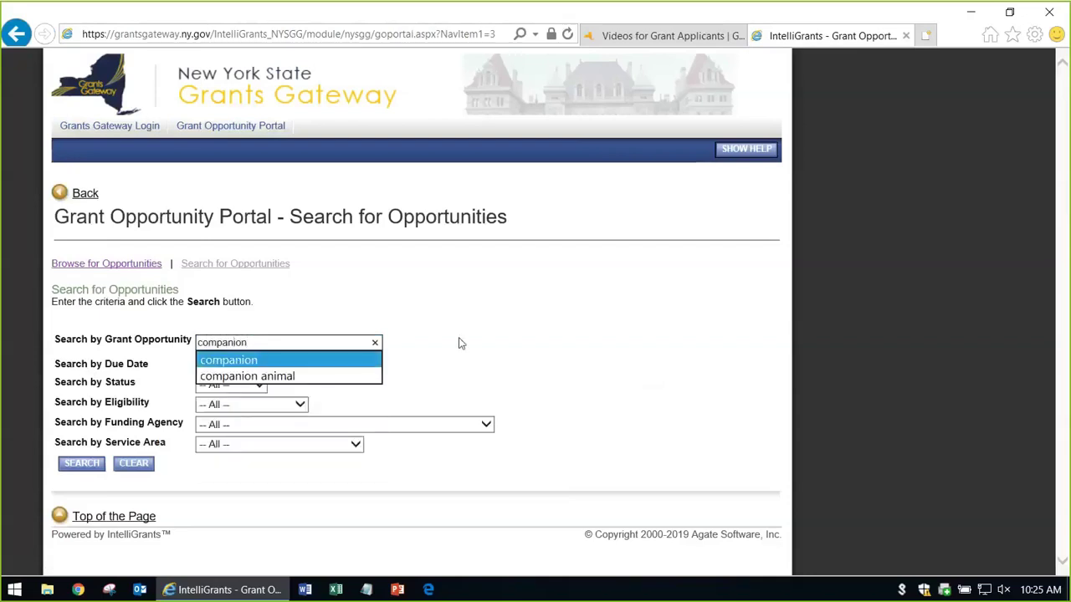
key("Return")
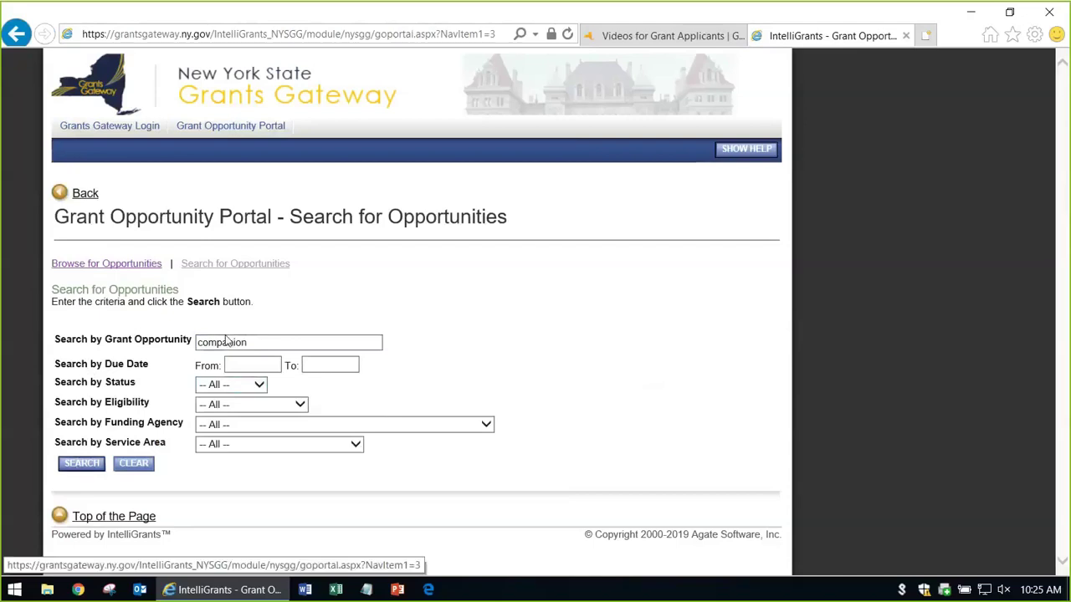
scroll(239, 452, "down", 2)
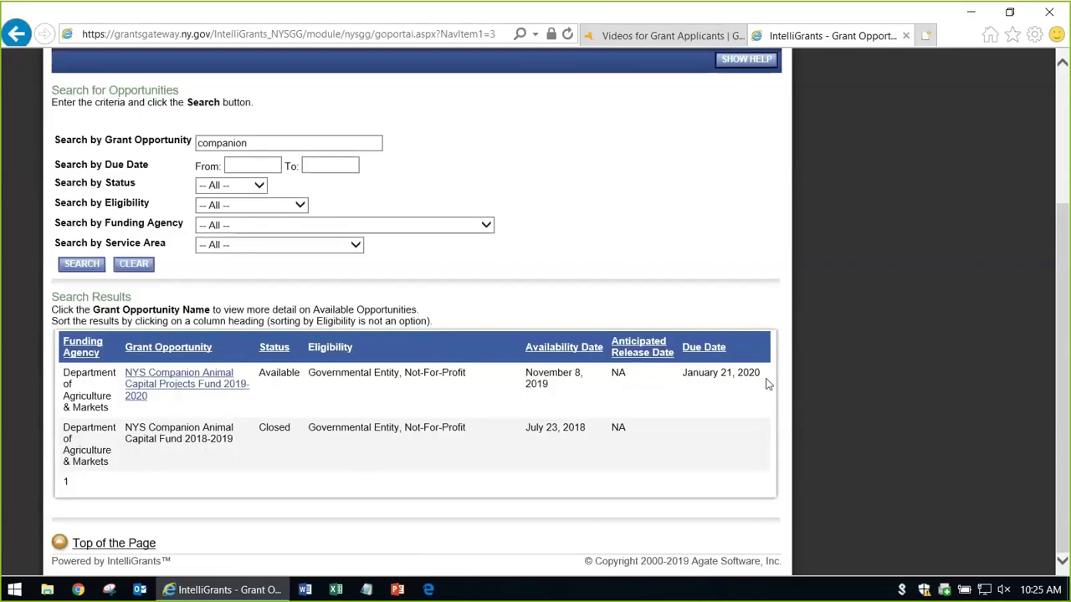
Highlight the January 21, 2020 due date and the November 8, 2019 availability date
left_click_drag(759, 377, 681, 375)
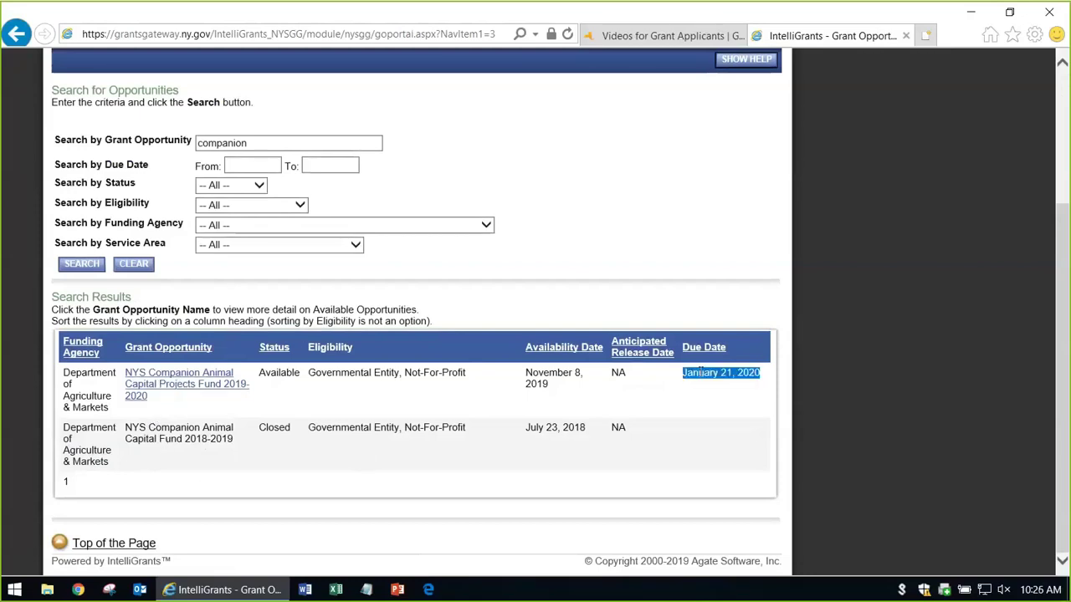
left_click(679, 406)
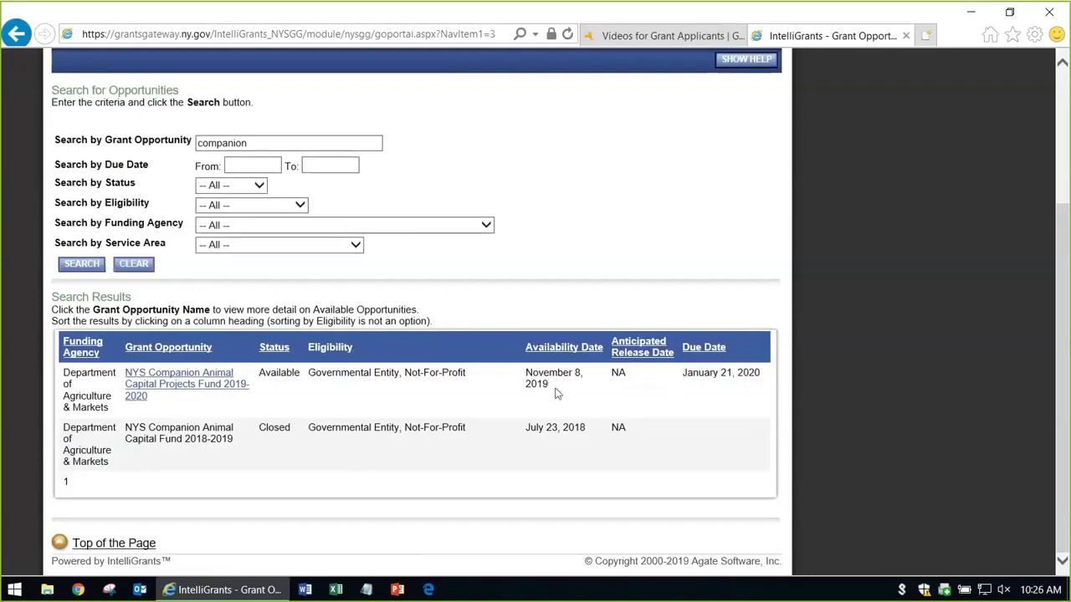
left_click_drag(557, 393, 502, 386)
left_click(494, 391)
left_click(185, 391)
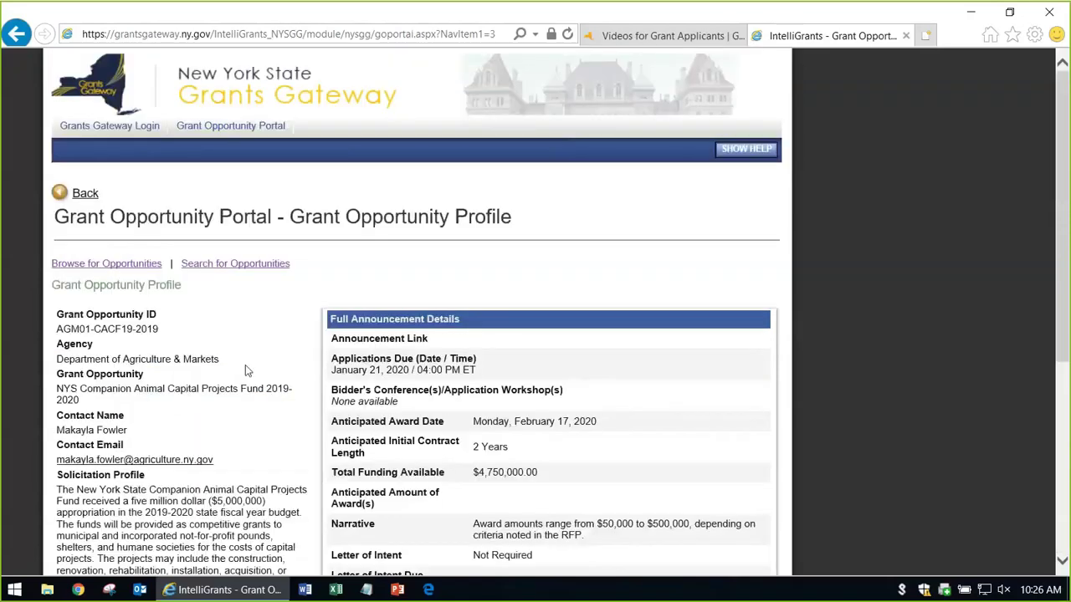
scroll(243, 333, "down", 1)
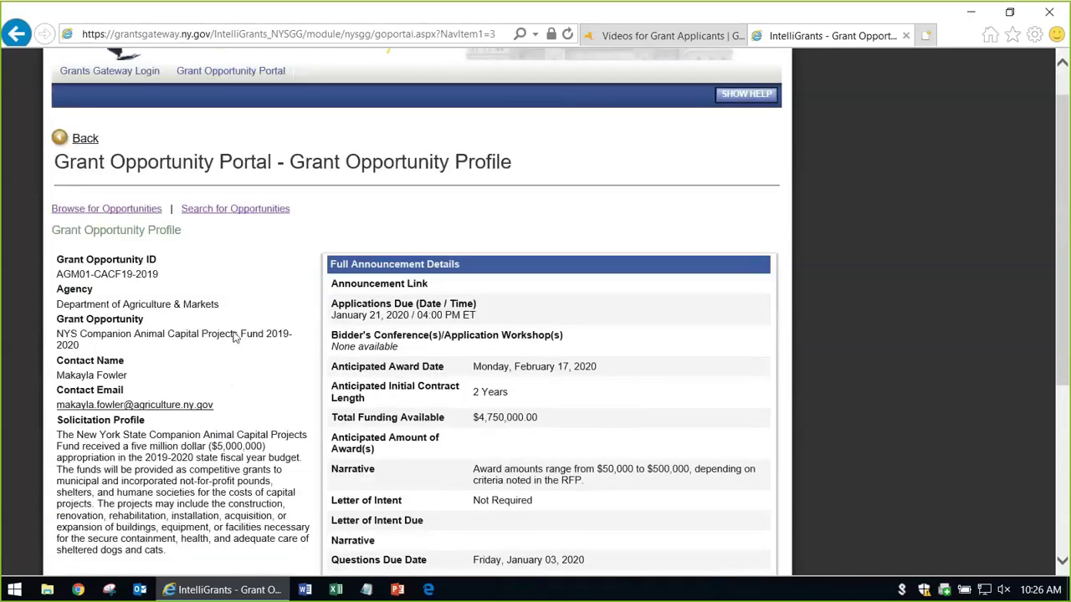
left_click_drag(161, 250, 57, 251)
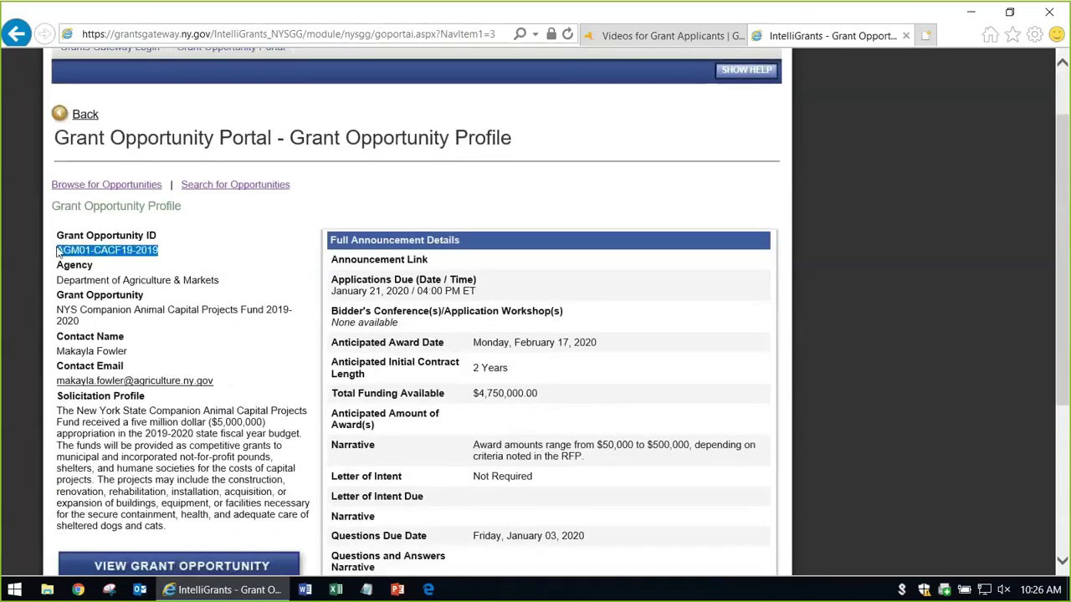
left_click(144, 266)
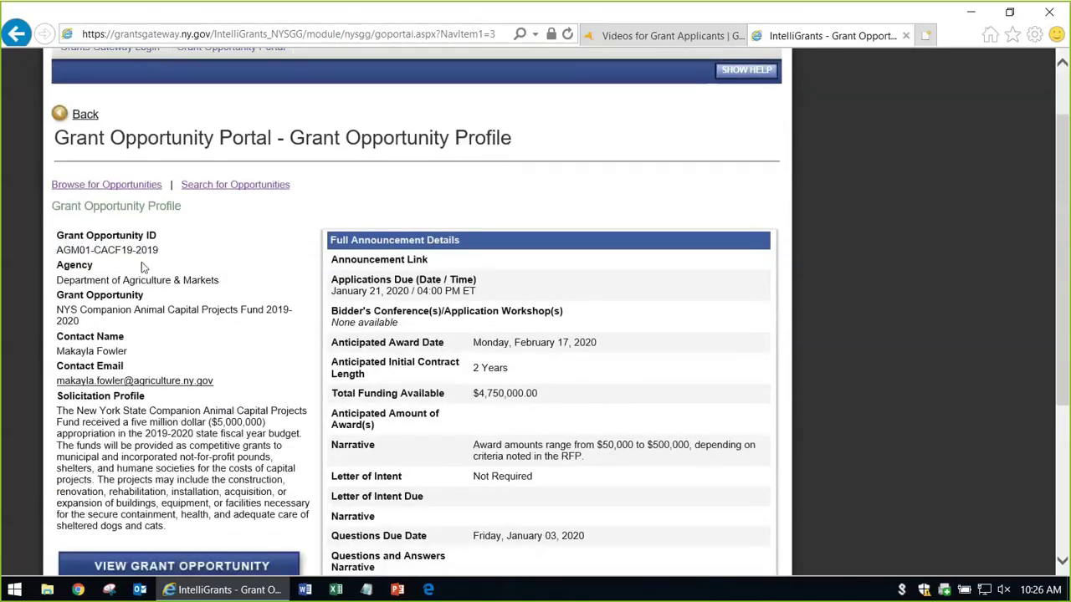
triple_click(73, 251)
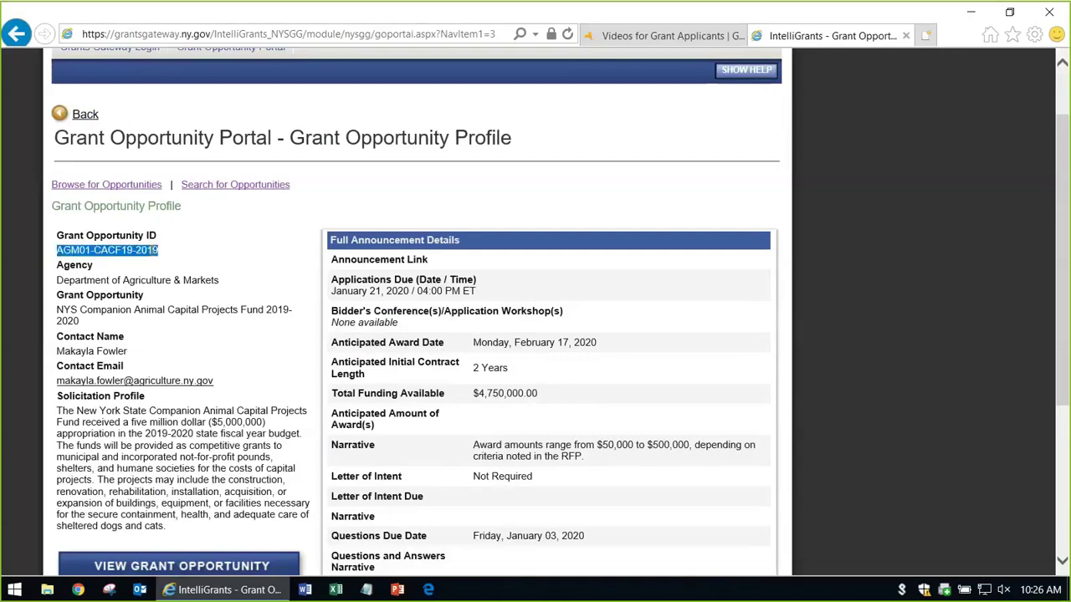
left_click(192, 260)
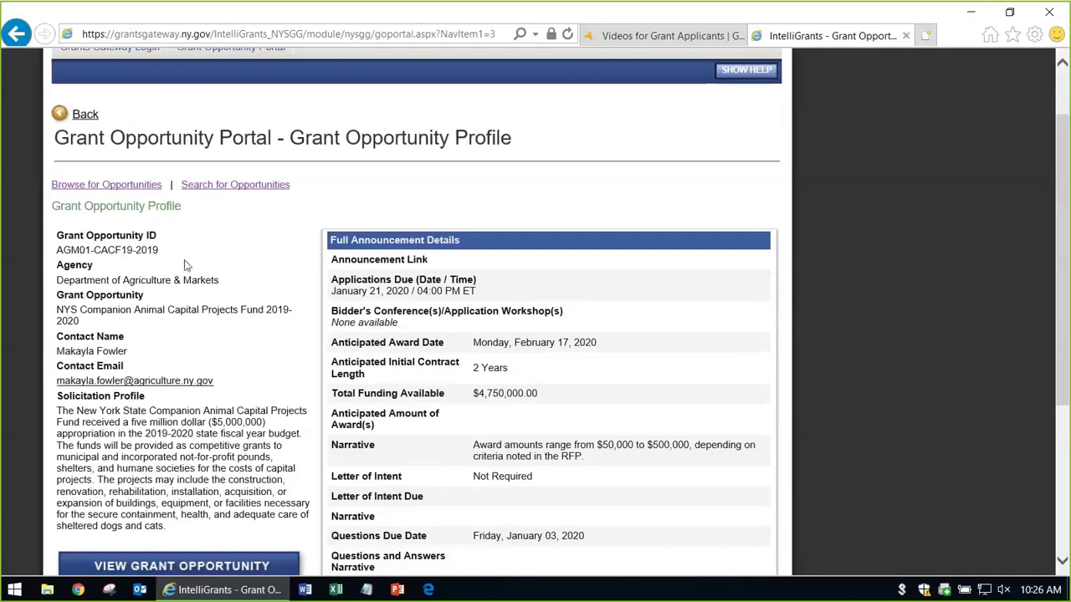
scroll(186, 265, "down", 1)
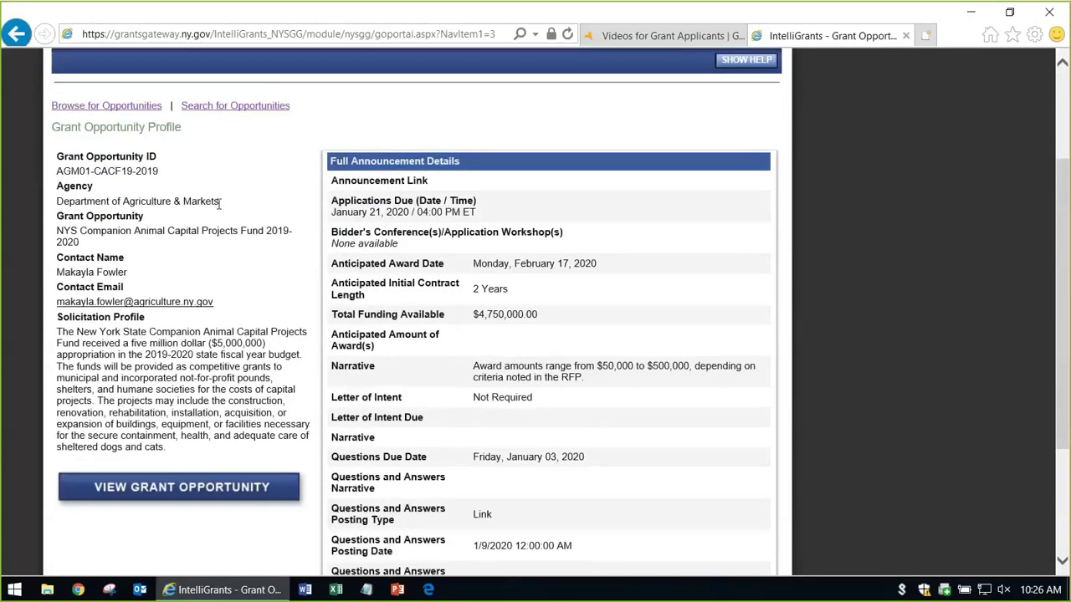
left_click_drag(219, 202, 107, 202)
left_click(186, 261)
scroll(187, 265, "down", 1)
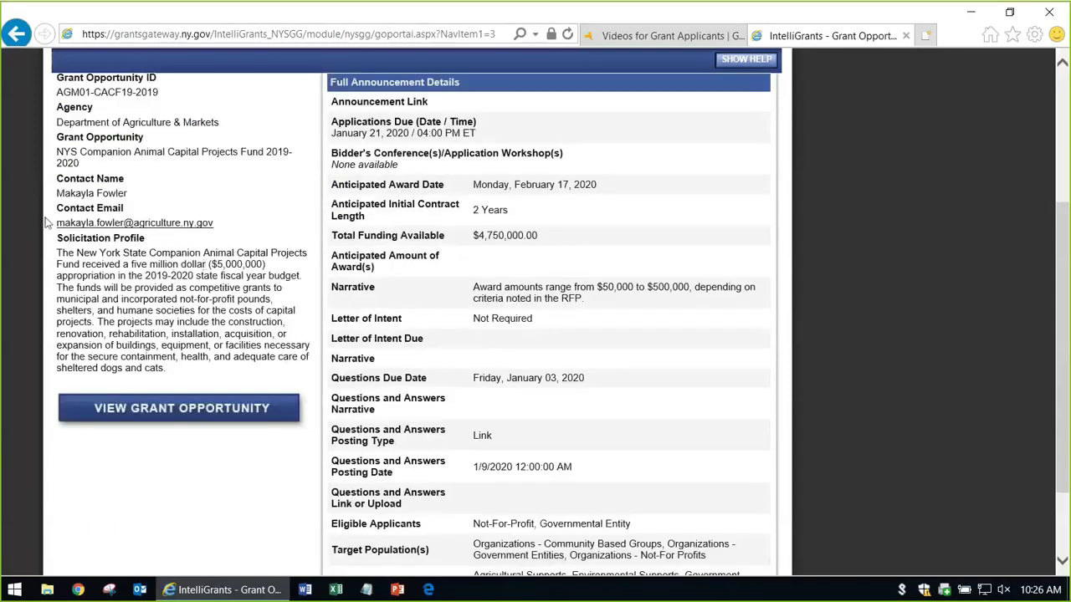
left_click_drag(59, 252, 187, 372)
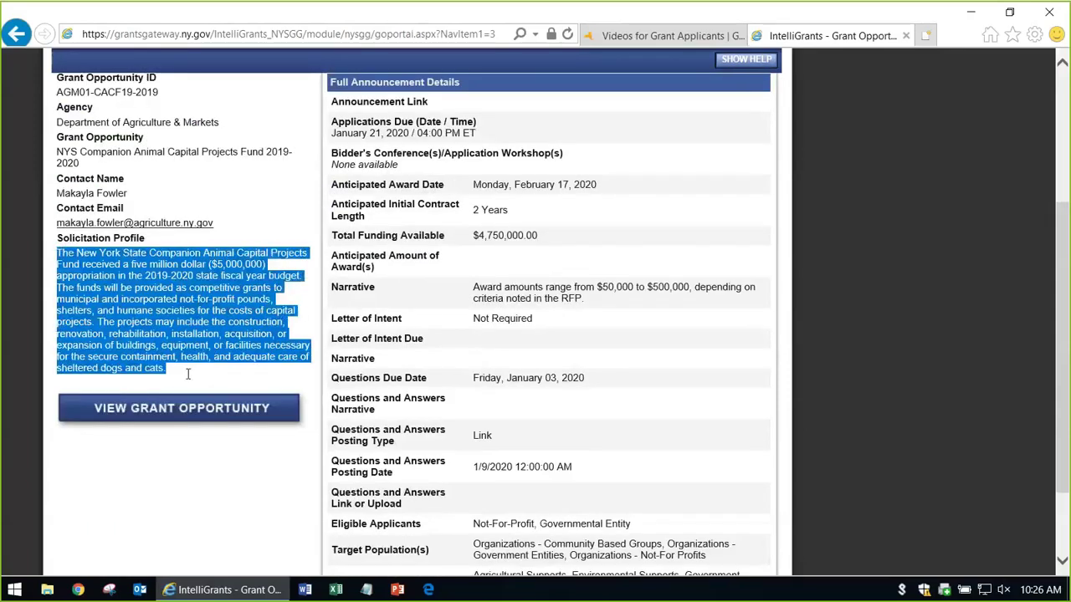
left_click(161, 317)
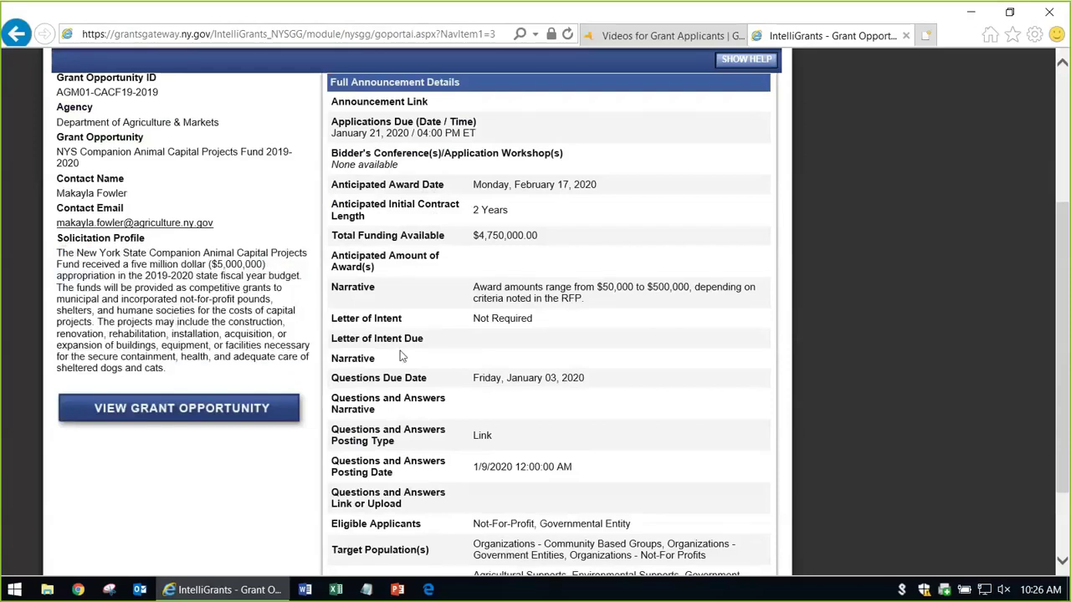
scroll(489, 282, "up", 1)
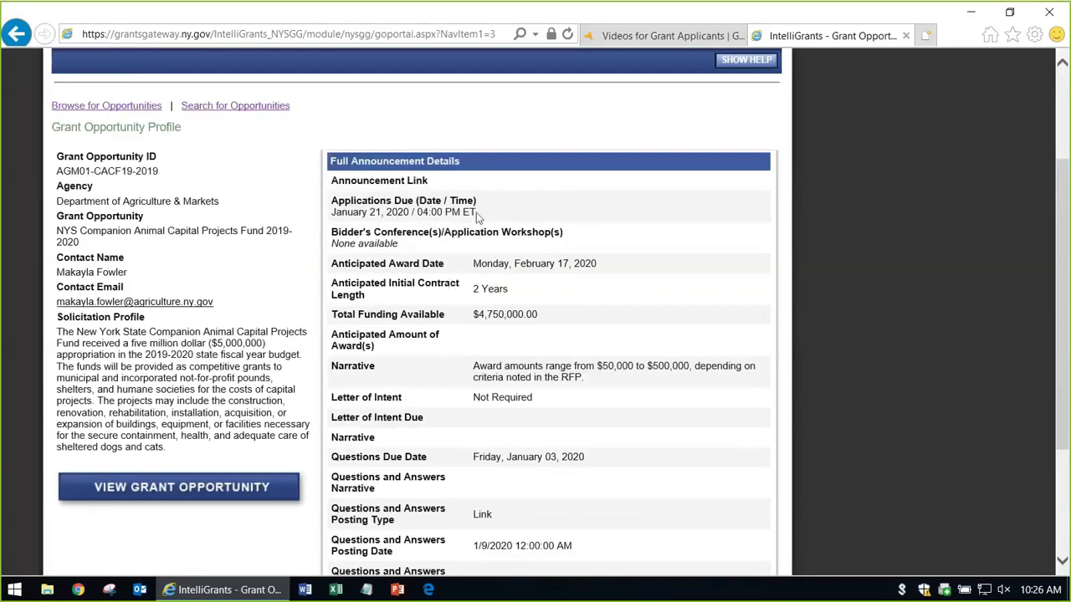
left_click_drag(477, 216, 417, 216)
scroll(673, 312, "down", 2)
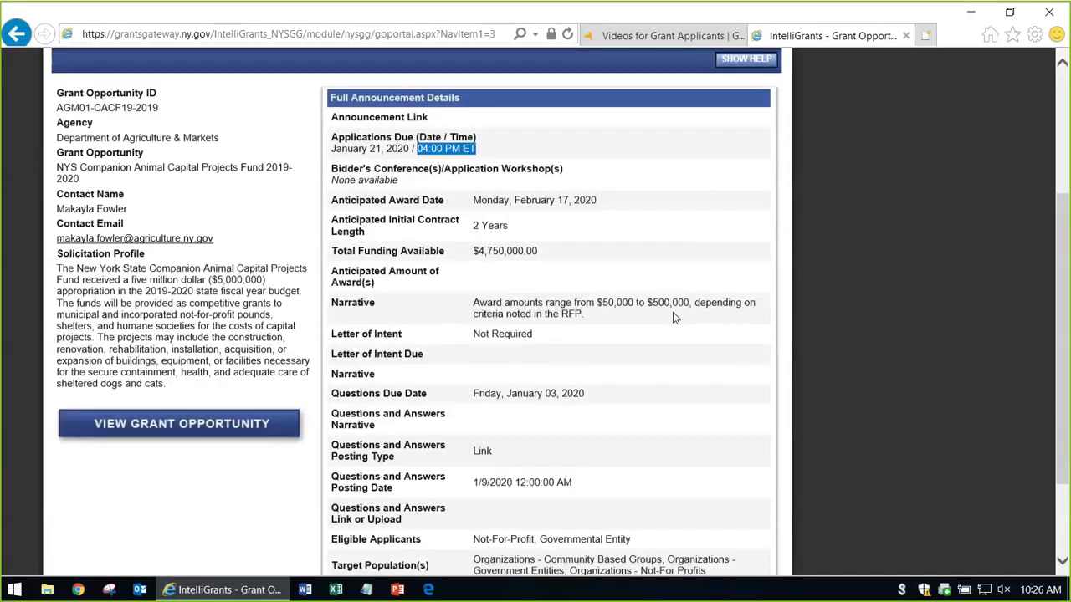
left_click(602, 252)
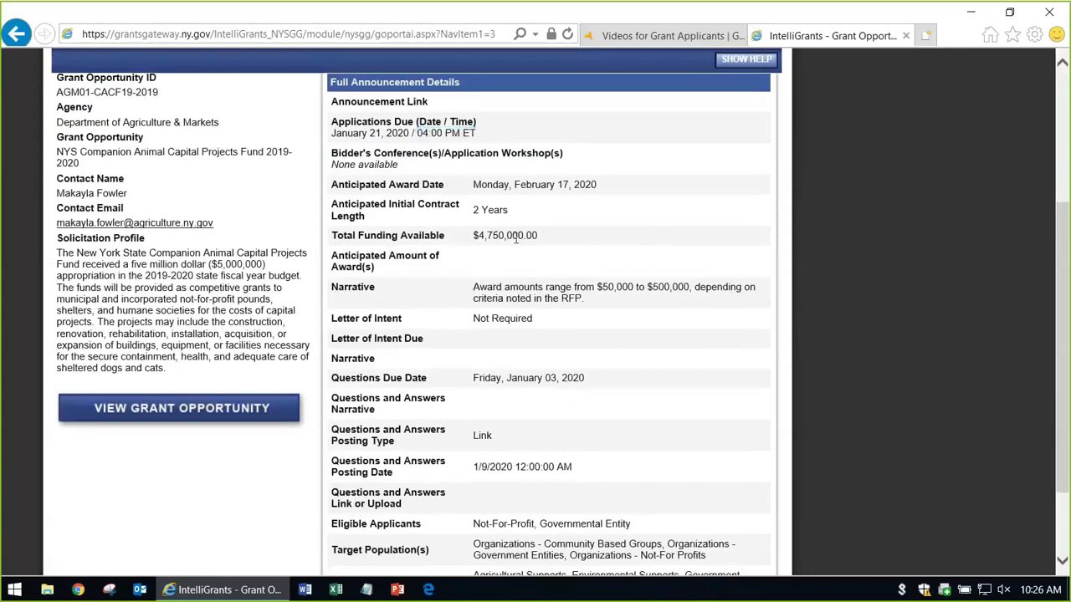
left_click_drag(508, 210, 474, 213)
left_click(570, 227)
scroll(610, 296, "down", 1)
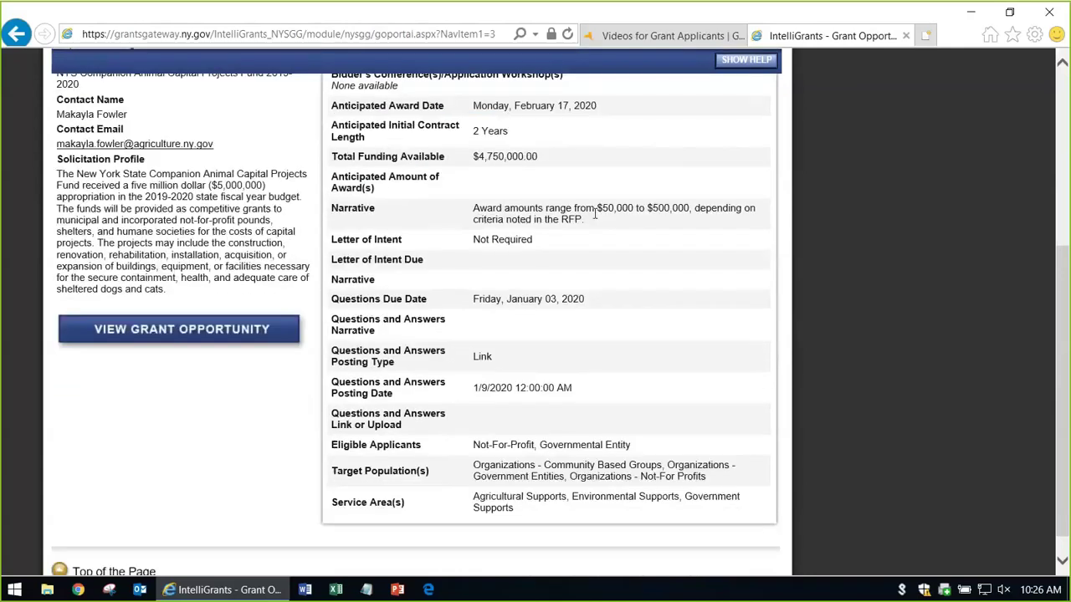
left_click_drag(601, 212, 689, 214)
left_click(656, 235)
scroll(665, 281, "down", 1)
left_click_drag(507, 270, 584, 270)
left_click_drag(574, 360, 469, 361)
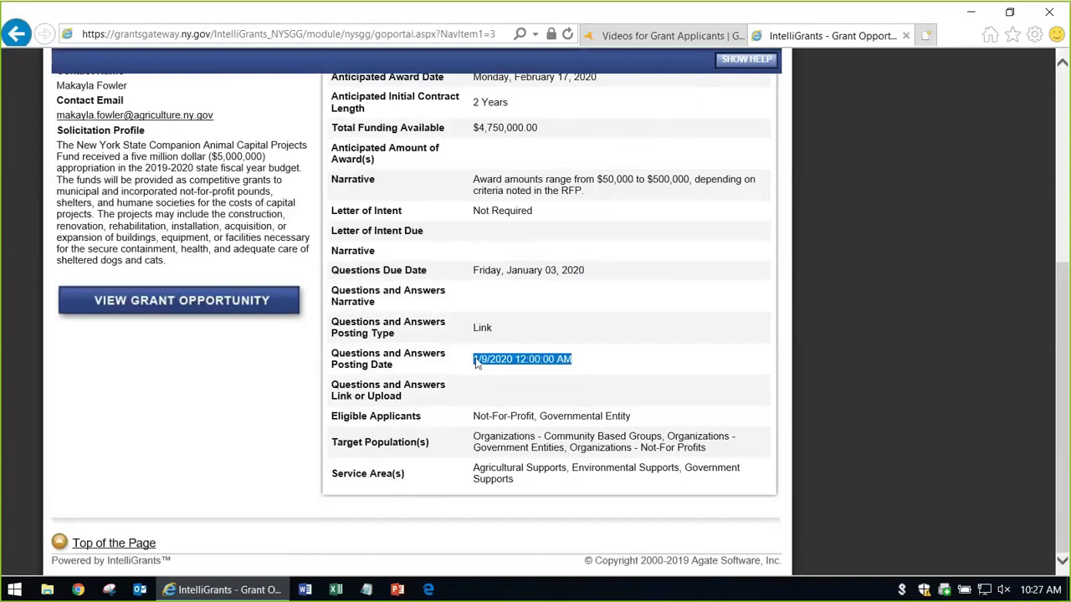
left_click(478, 361)
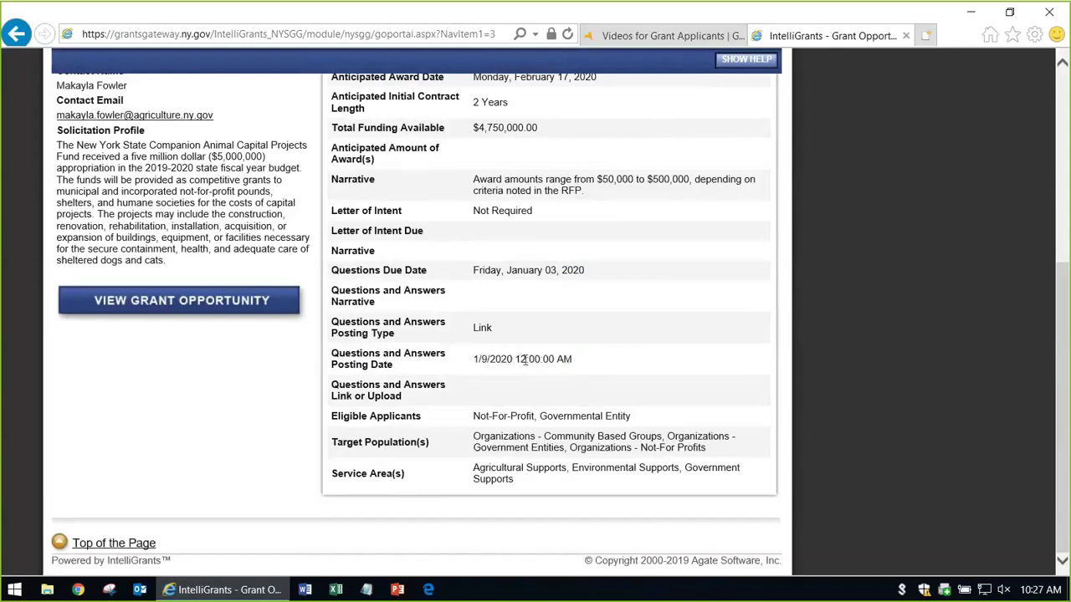
left_click_drag(517, 359, 608, 365)
left_click(608, 368)
left_click_drag(631, 412, 721, 450)
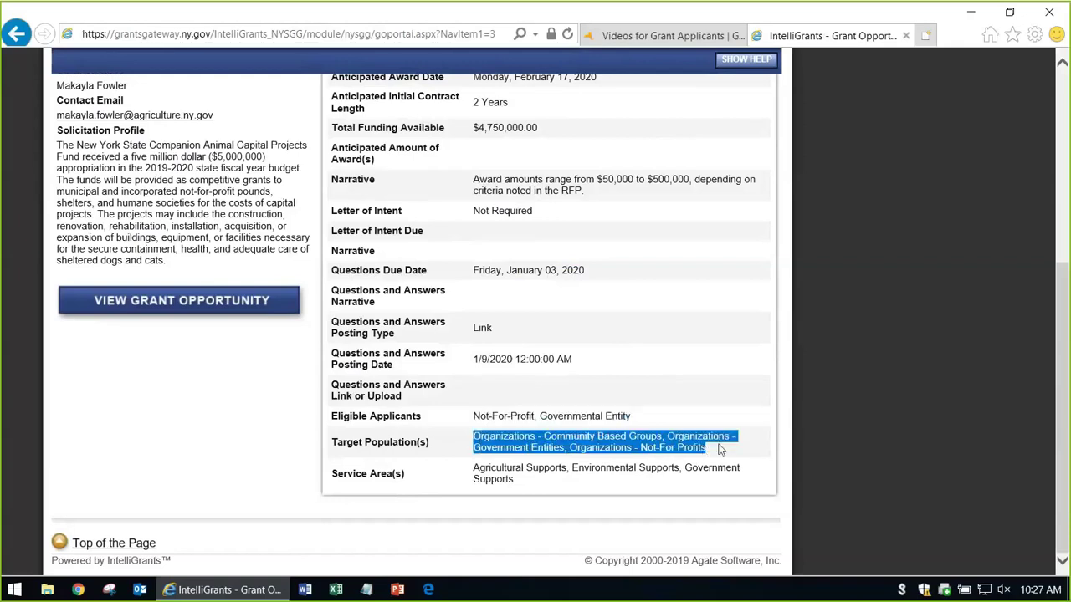
left_click(721, 450)
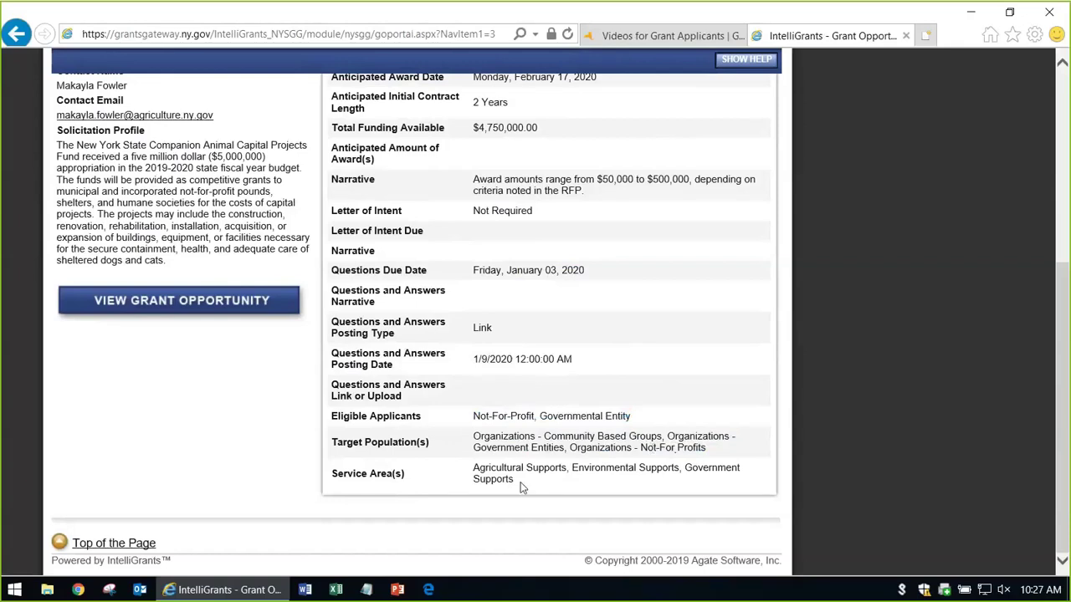
left_click_drag(514, 482, 481, 472)
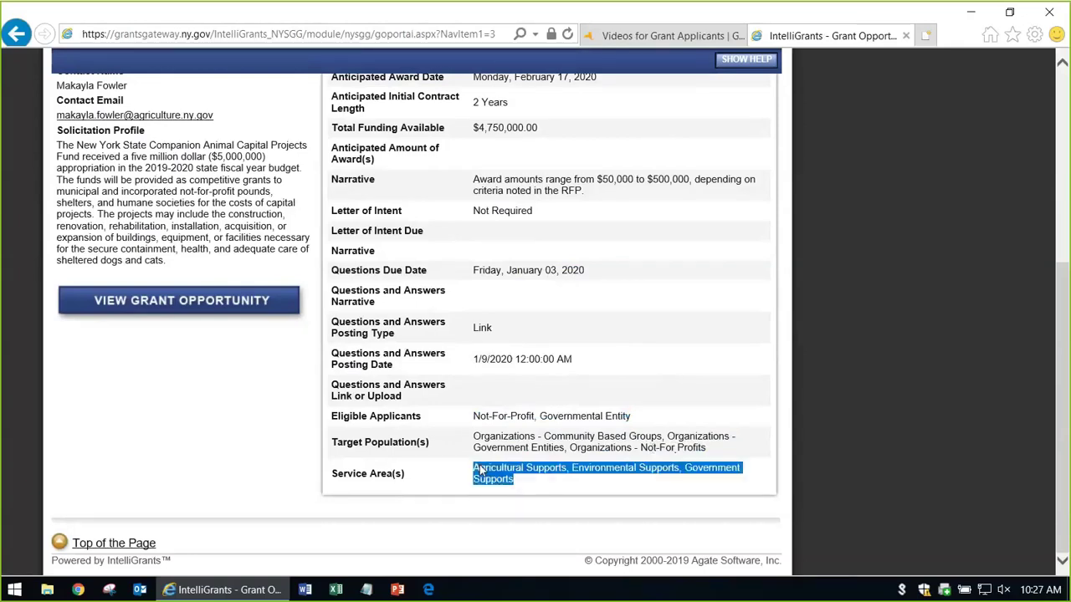
left_click(549, 483)
left_click_drag(474, 469, 568, 471)
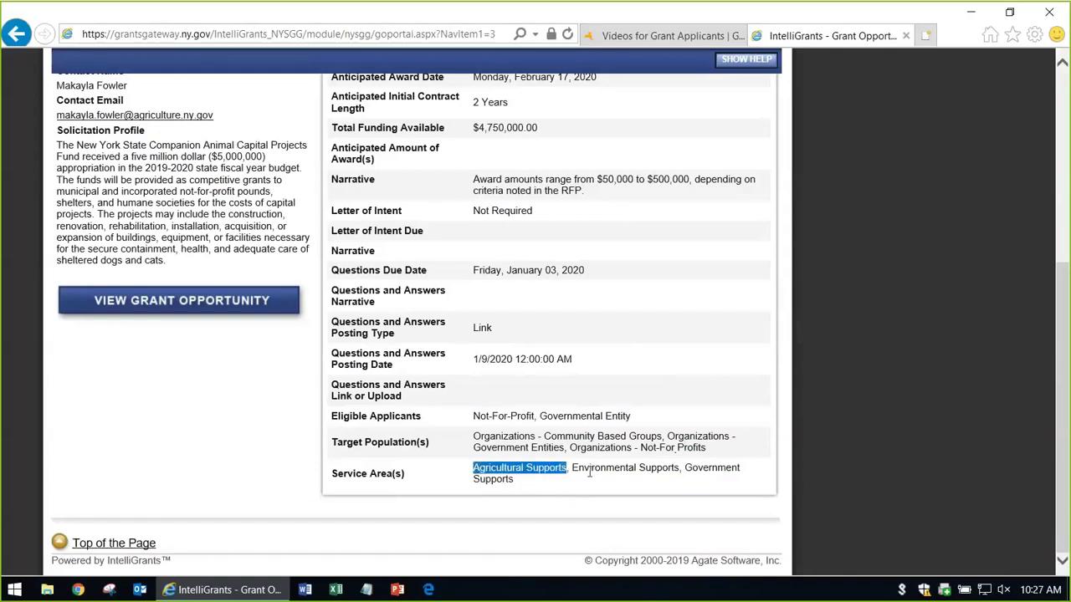
left_click(566, 482)
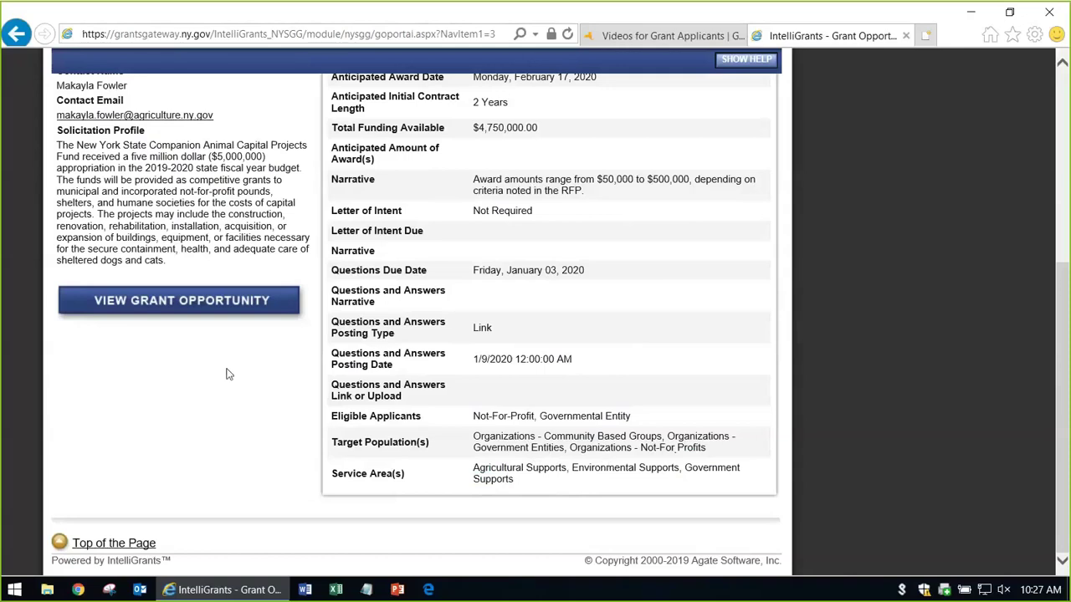
Open the full grant opportunity on the agency site, scroll to the RFP list, then return to the IntelliGrants tab
left_click(189, 306)
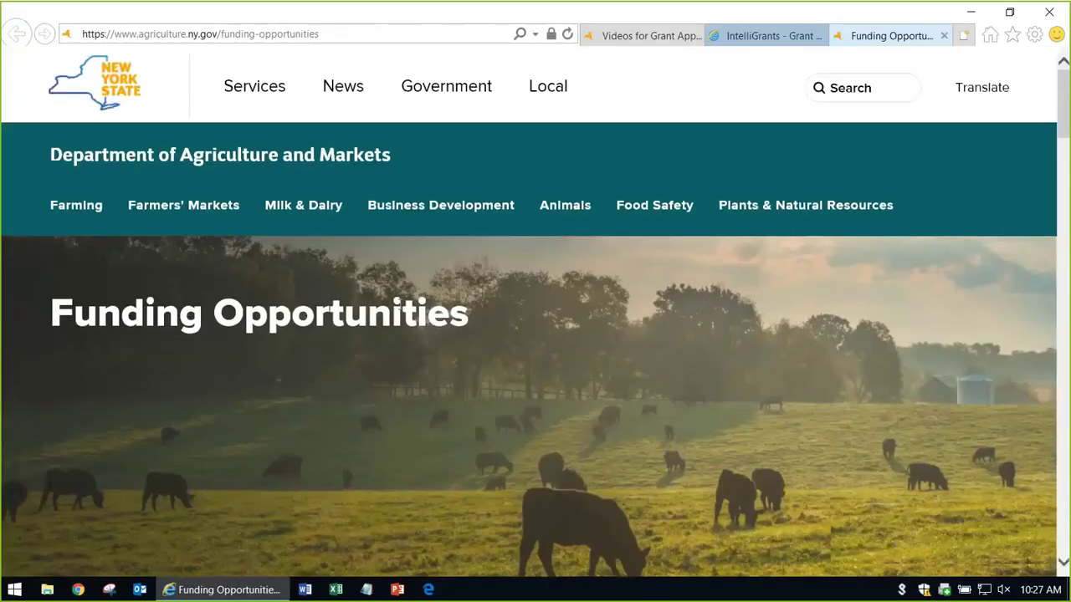
scroll(520, 315, "down", 2)
scroll(522, 323, "down", 15)
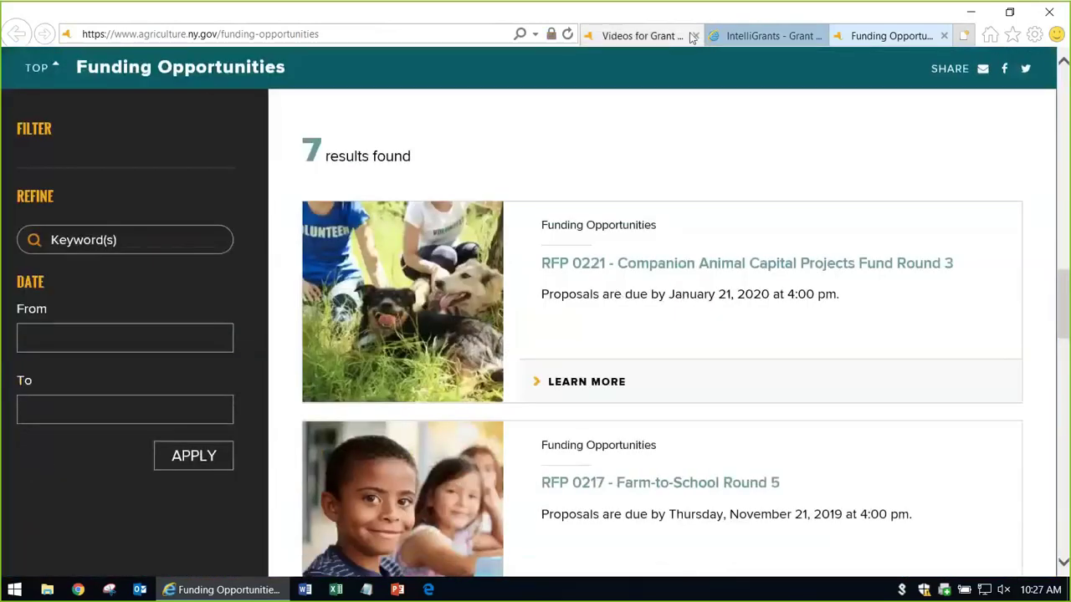
left_click(768, 39)
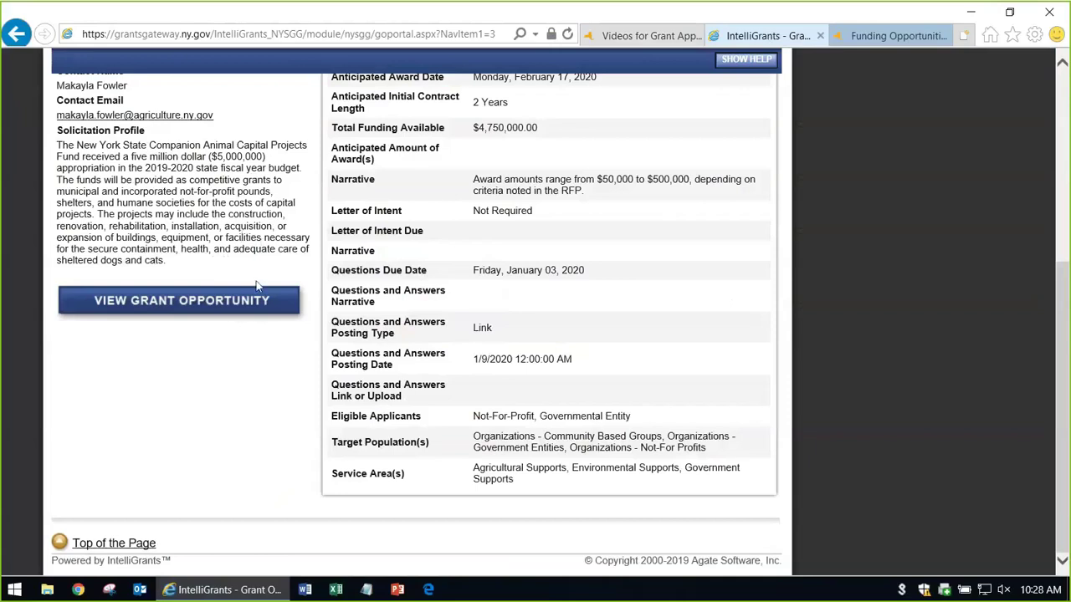
Go to the Grants Gateway login page and continue to its Forgot Password reset page
scroll(258, 286, "up", 4)
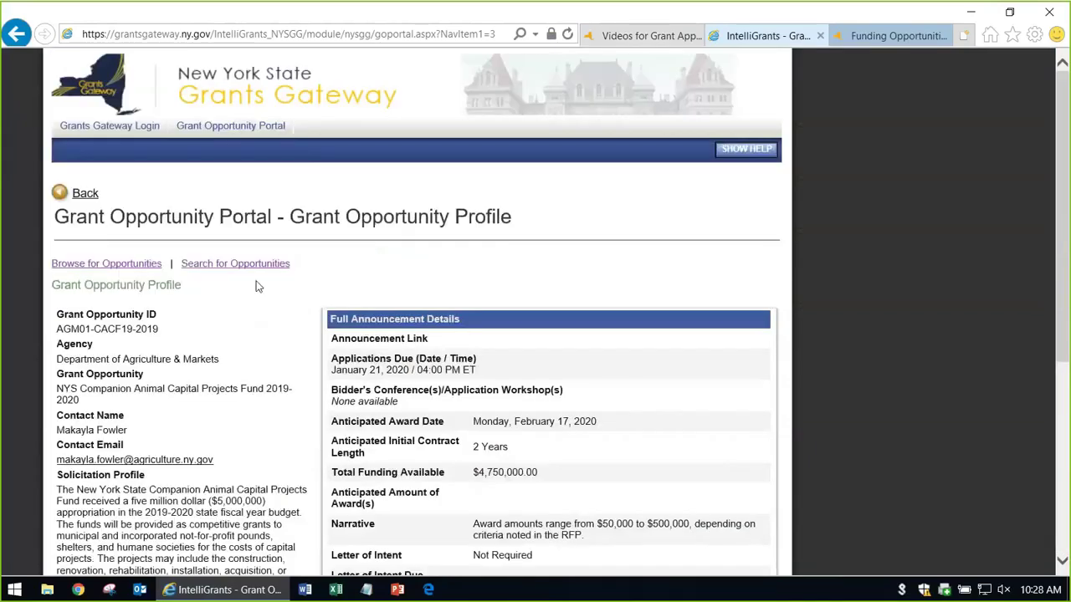
left_click(131, 135)
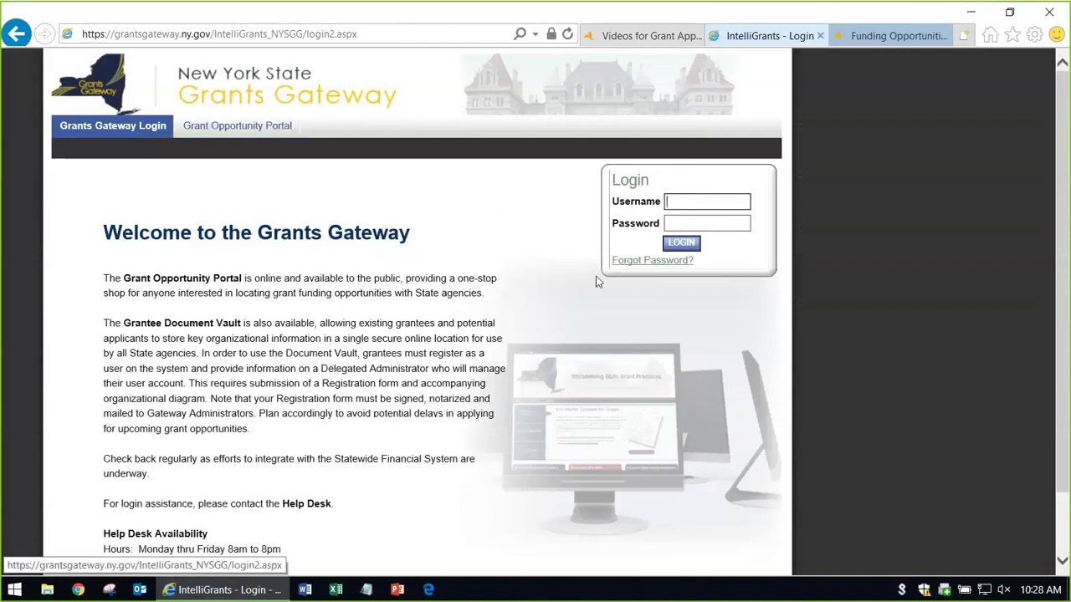
left_click(668, 266)
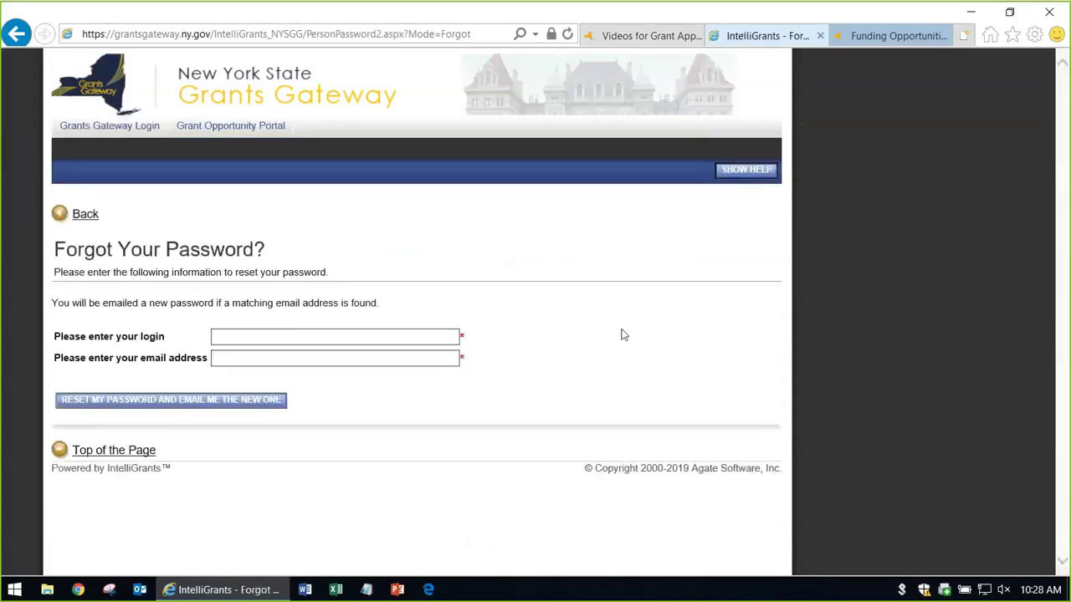
Switch to the staging site by adding '-stg' after grantsgateway in the address
left_click(17, 33)
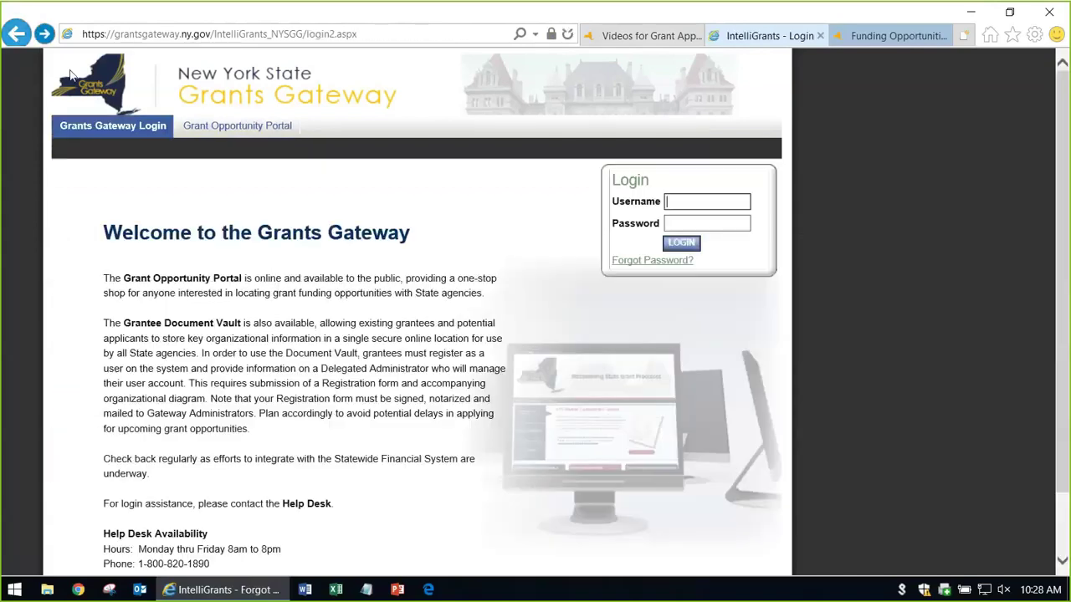
left_click(180, 34)
left_click(180, 34)
type("-stg")
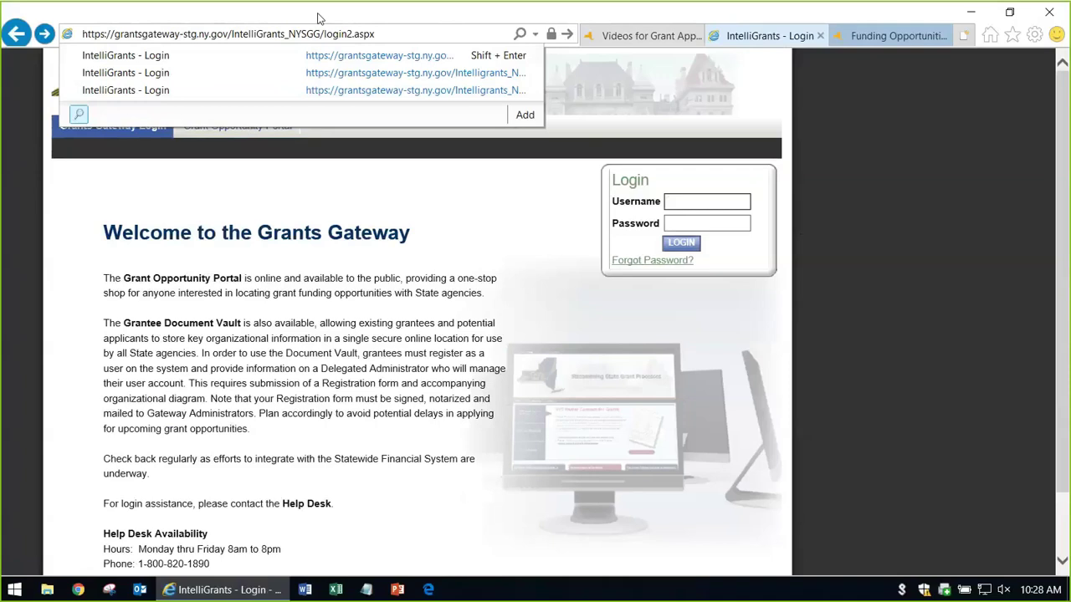
key("Return")
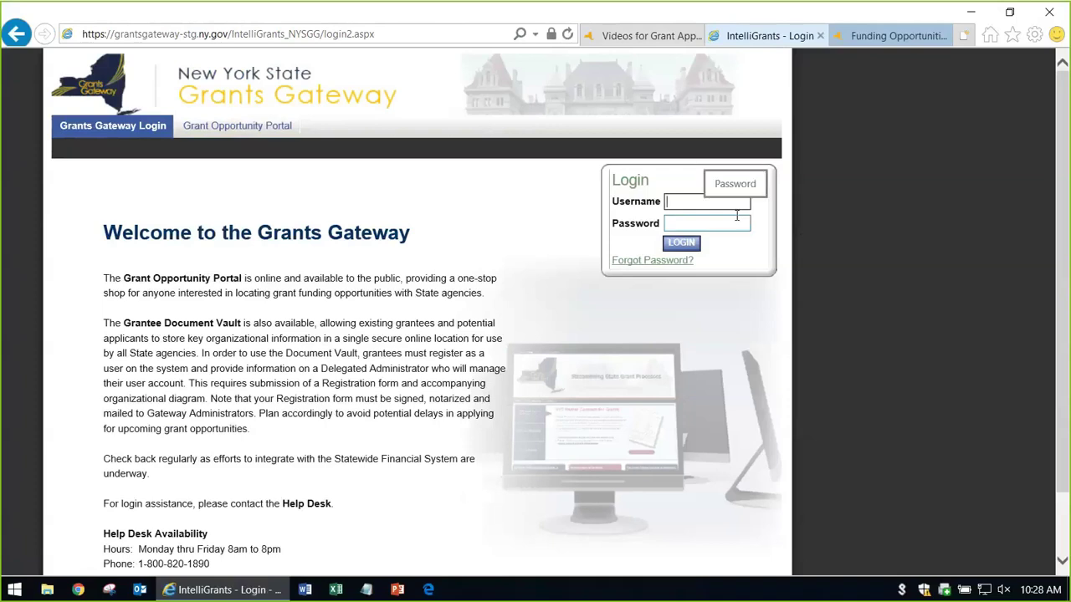
Sign in with the contract signatory's username and password
type("bsg")
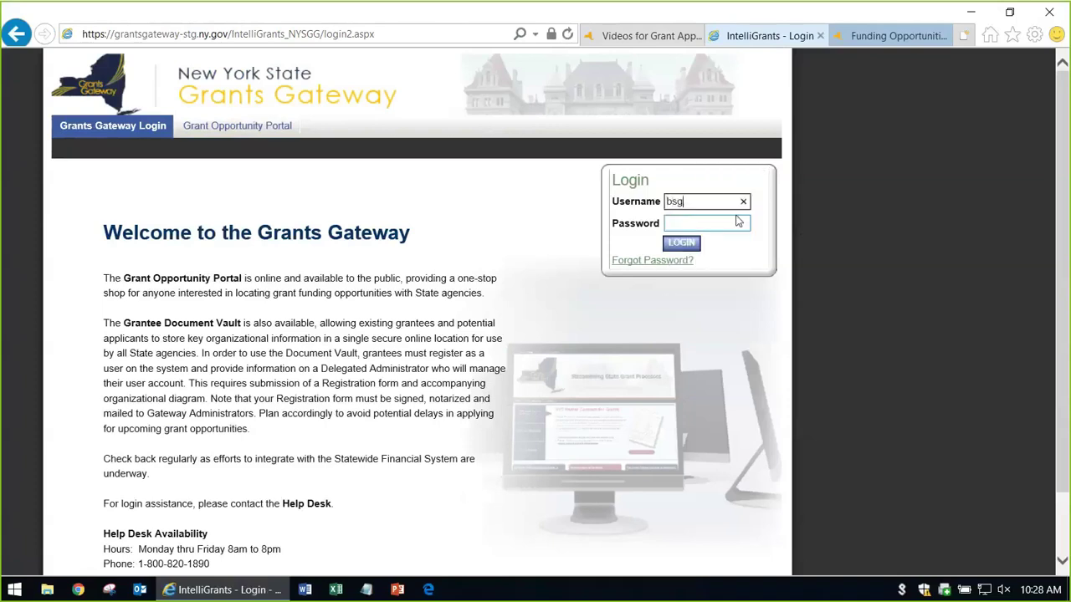
key("BackSpace")
type("ignatory")
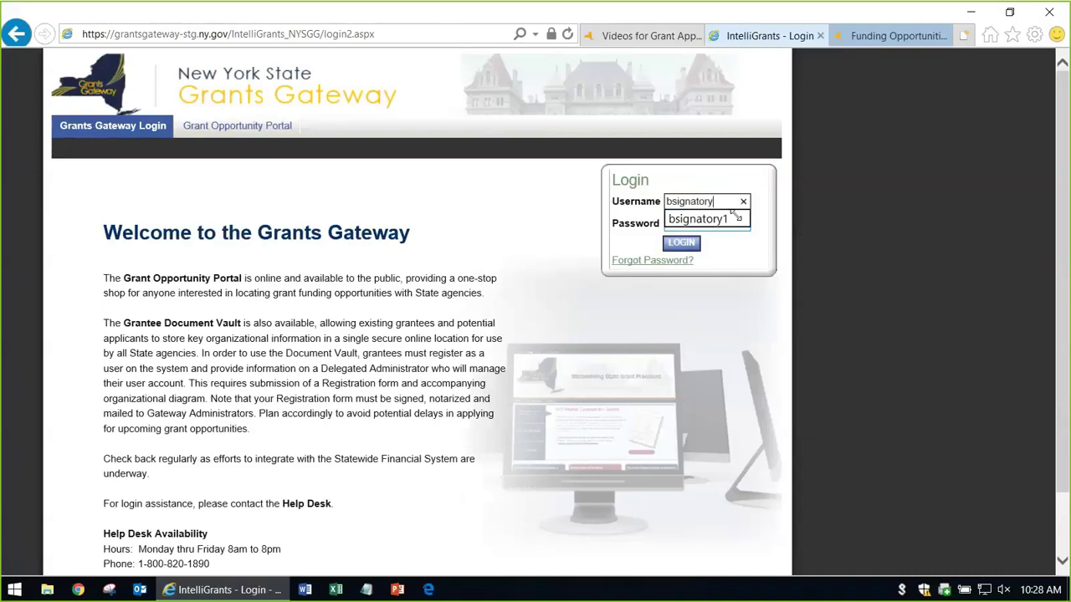
key("Tab")
type("********")
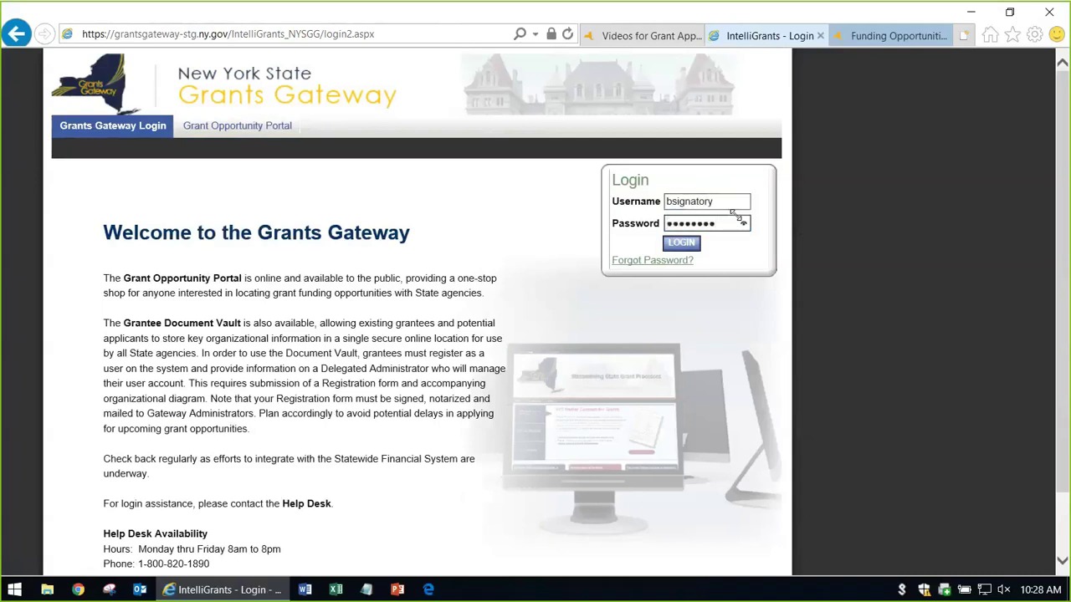
left_click(681, 243)
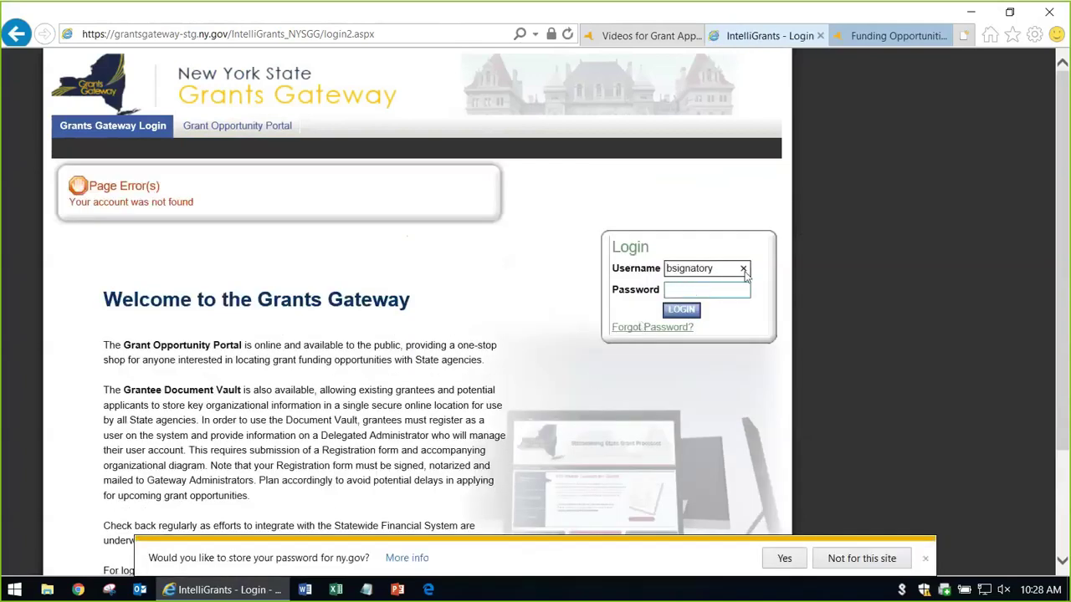
After the account-not-found error, correct the username, re-enter the password and submit again
left_click(723, 268)
type("1")
left_click(711, 289)
type("********")
left_click_drag(710, 290, 620, 287)
type("********")
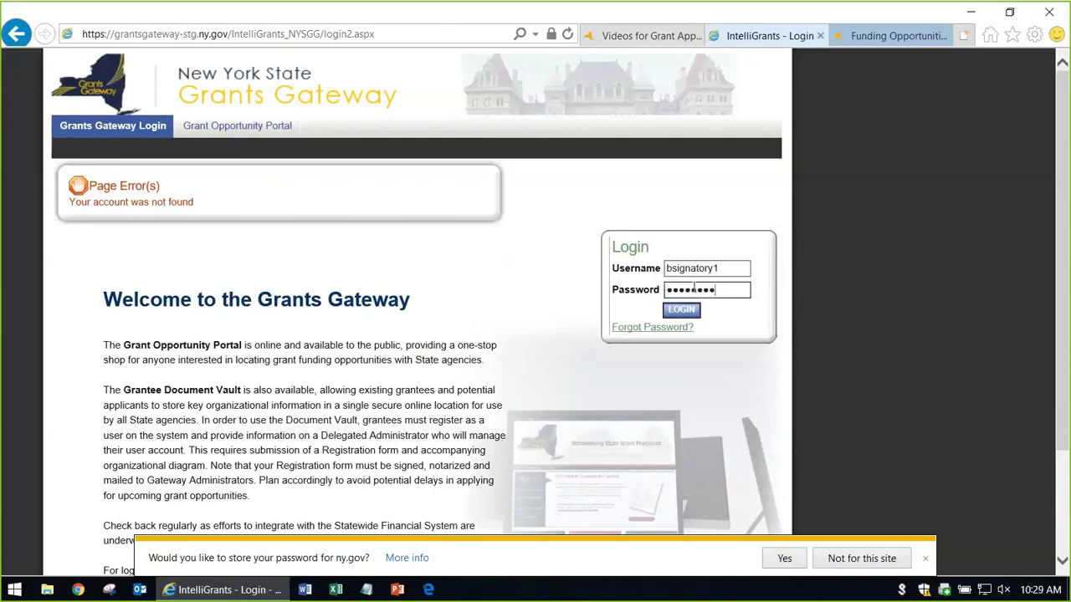
left_click(681, 310)
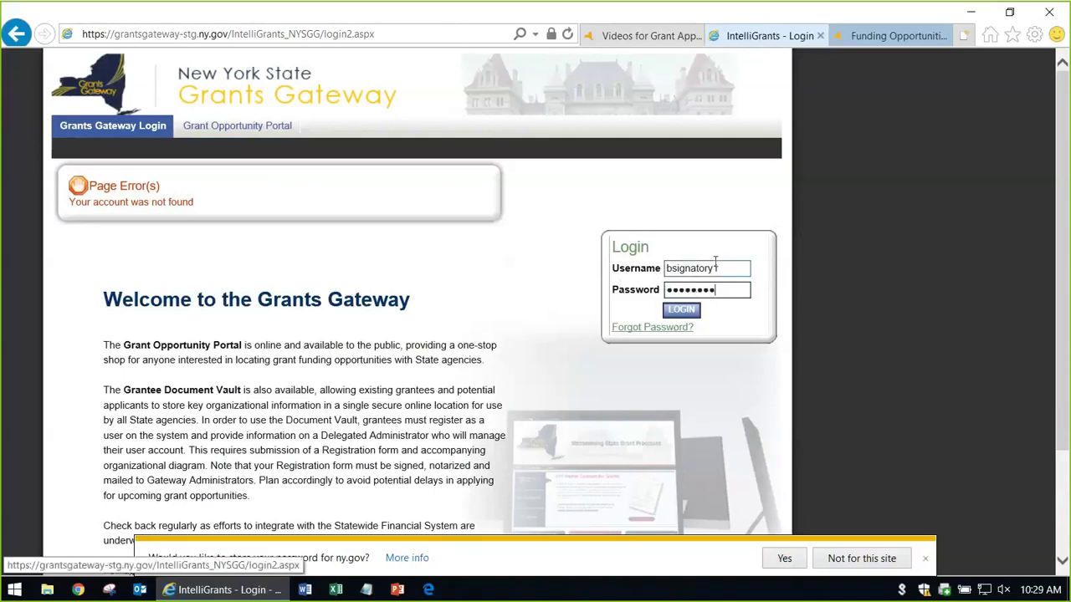
left_click(680, 310)
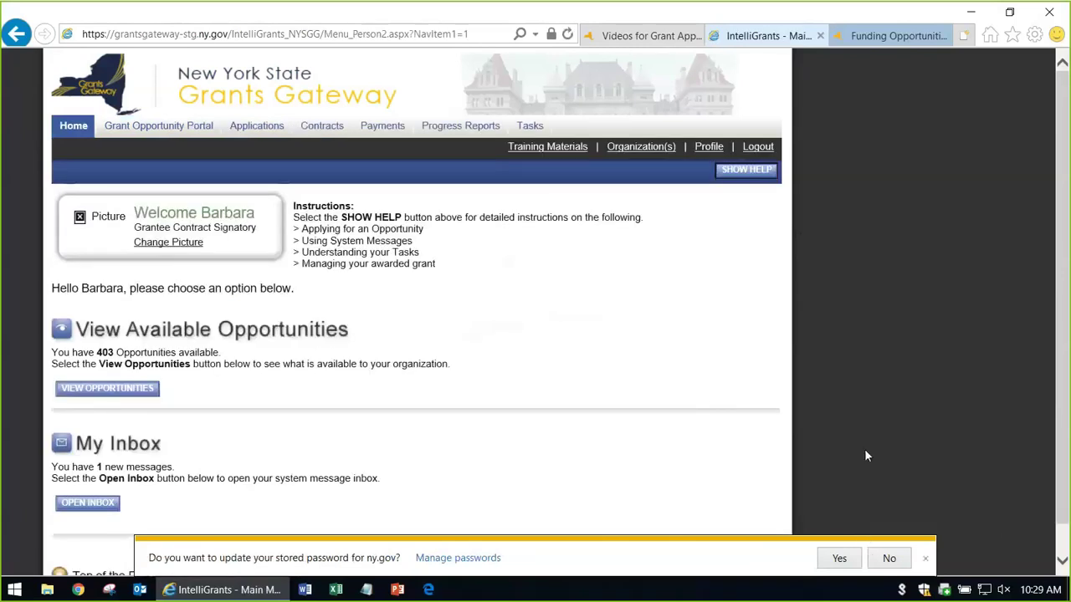
left_click(882, 565)
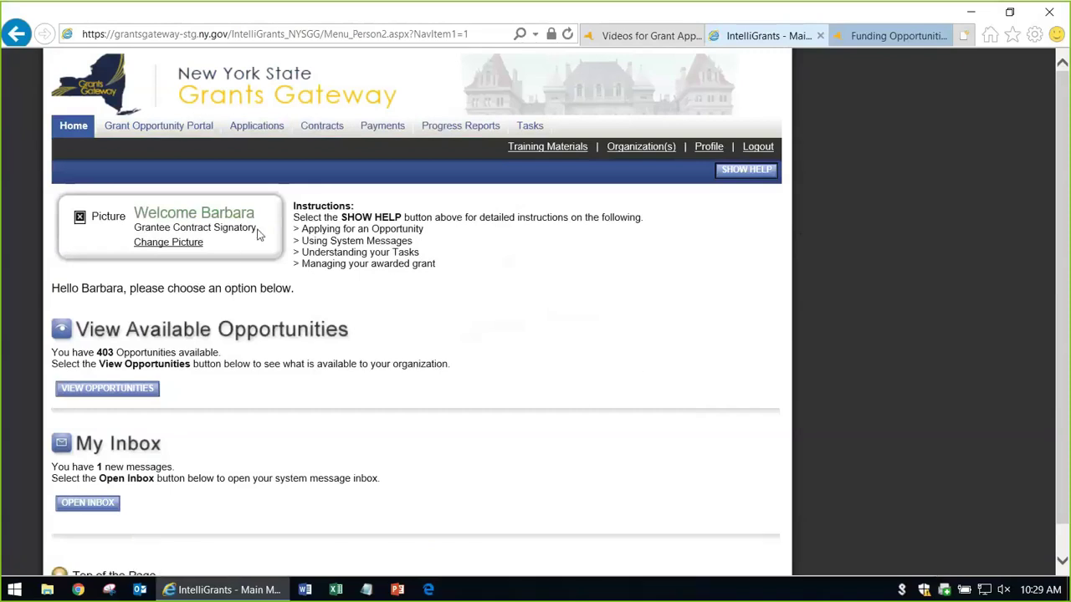
left_click_drag(134, 229, 288, 229)
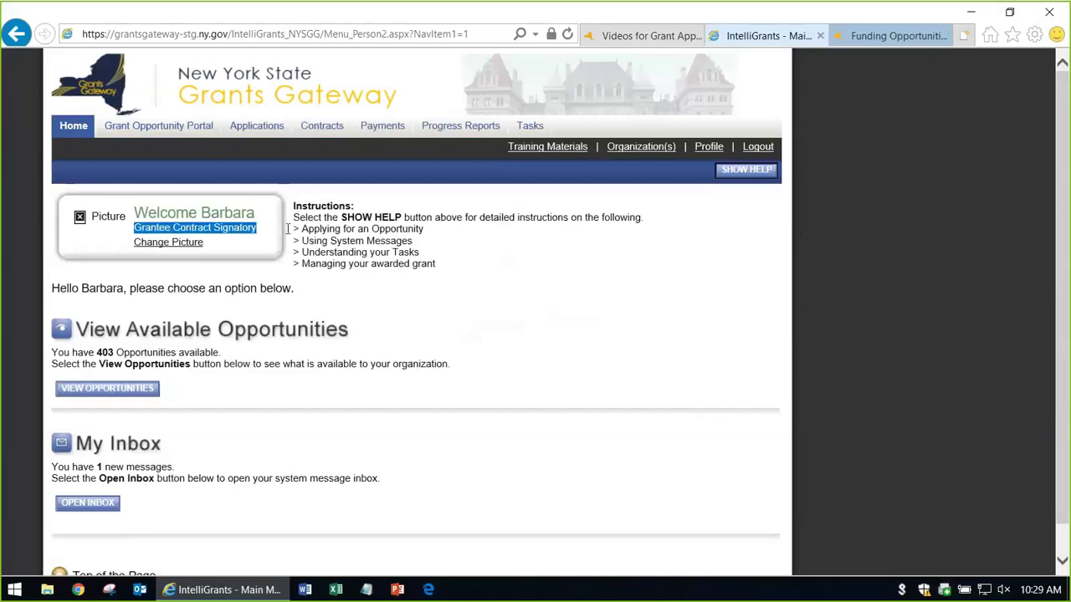
left_click(570, 276)
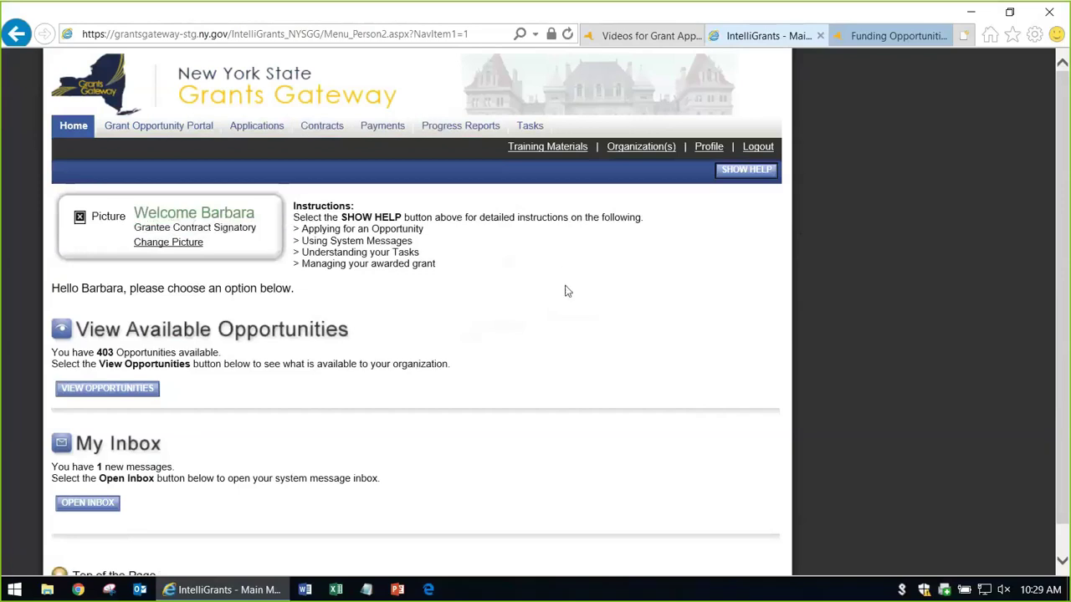
scroll(579, 288, "down", 1)
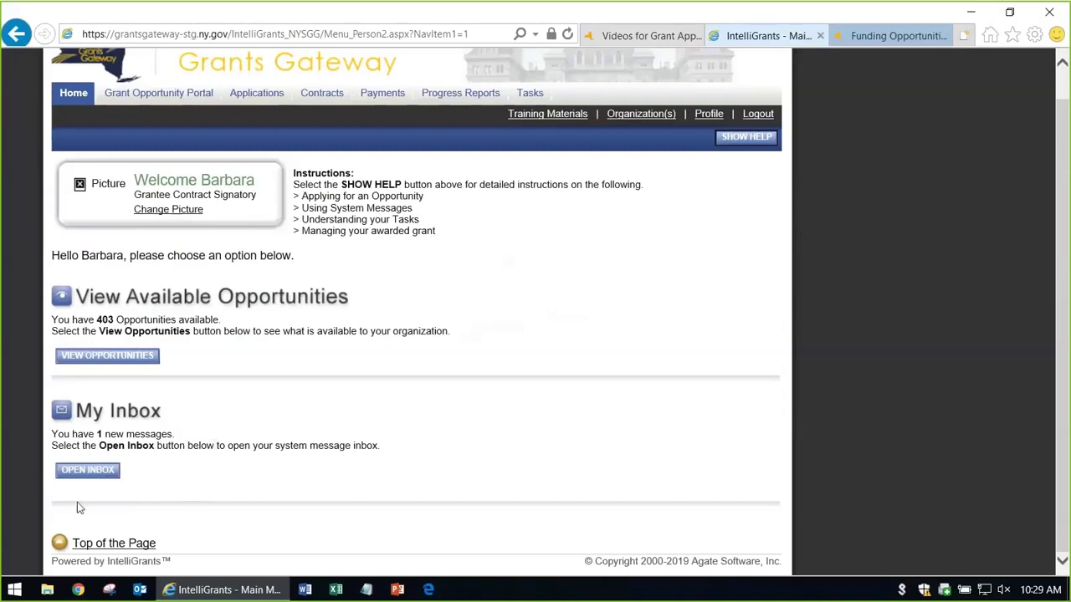
scroll(501, 447, "up", 1)
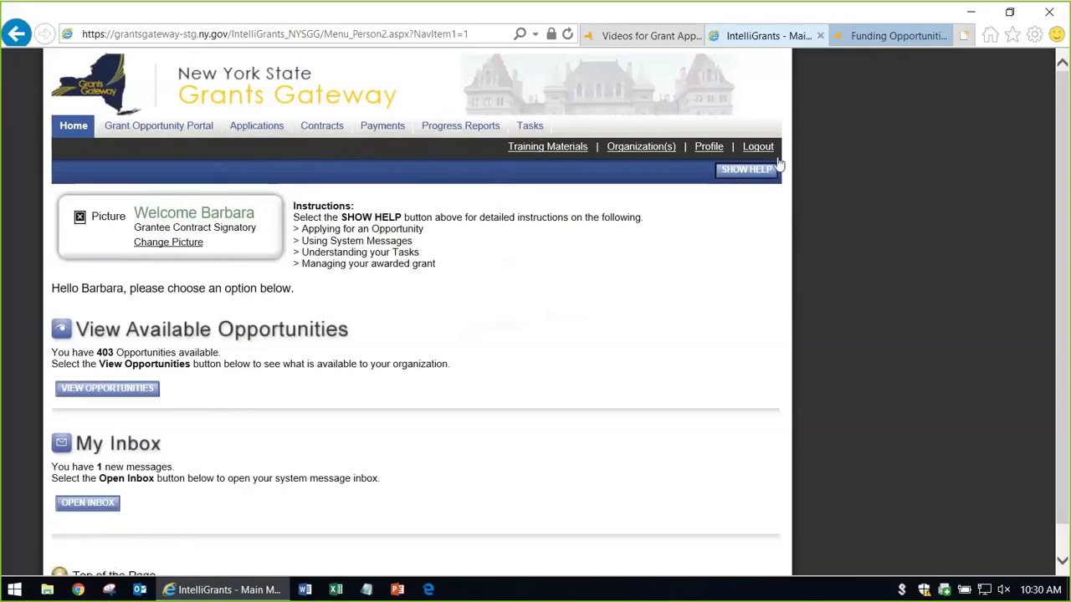
left_click(549, 157)
left_click(633, 149)
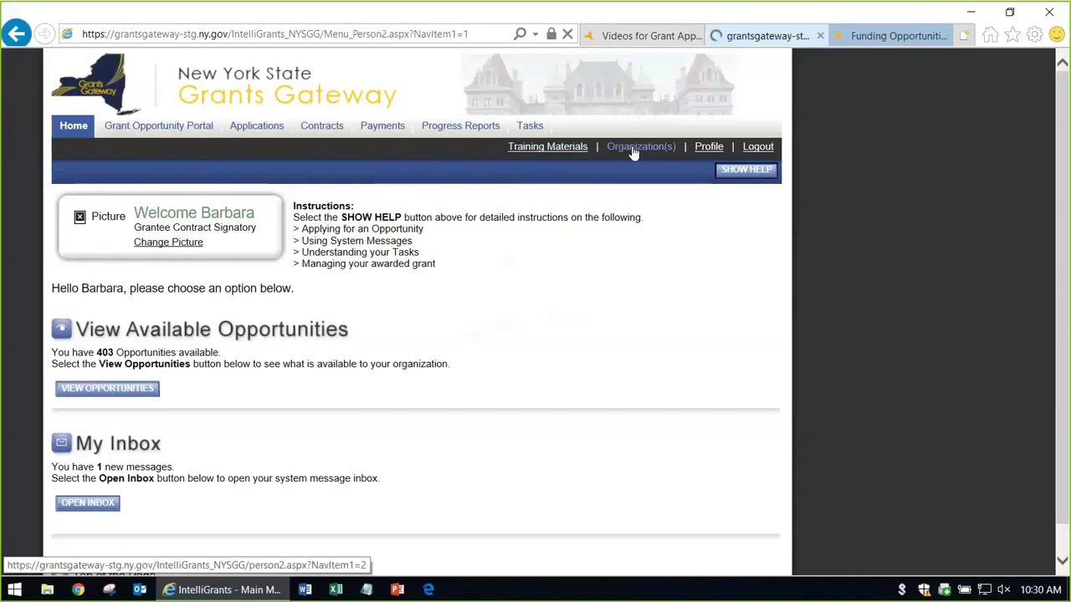
left_click(107, 332)
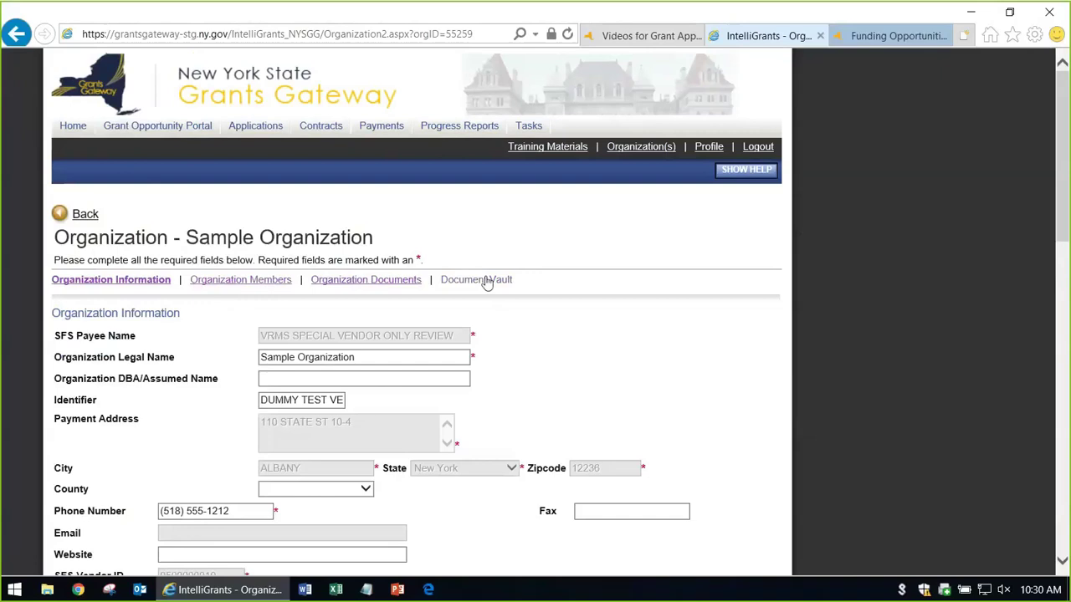
left_click(225, 286)
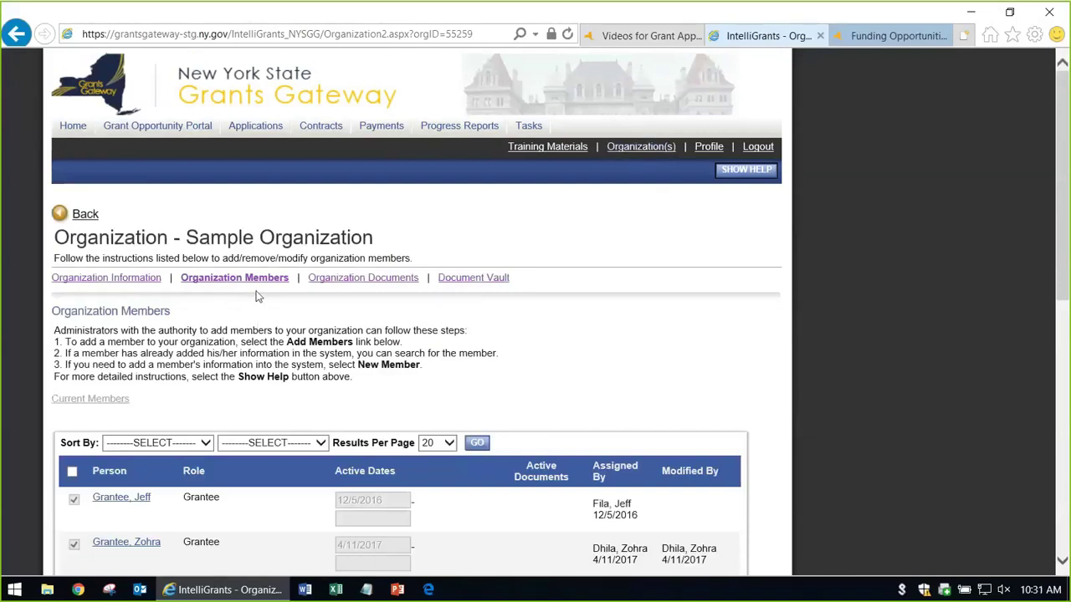
scroll(386, 364, "down", 3)
scroll(386, 365, "up", 2)
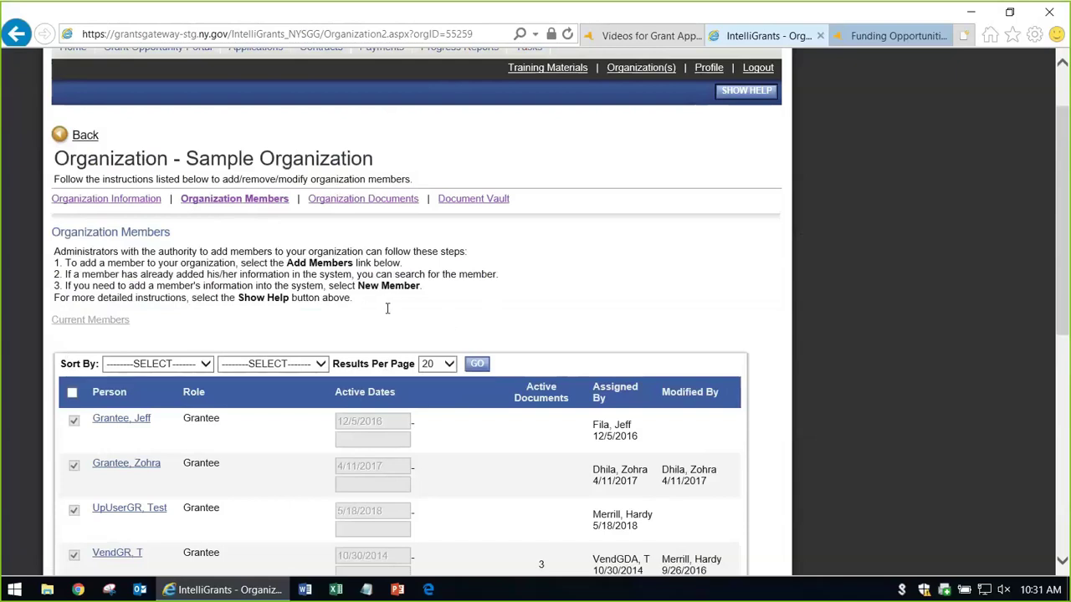
scroll(385, 312, "up", 2)
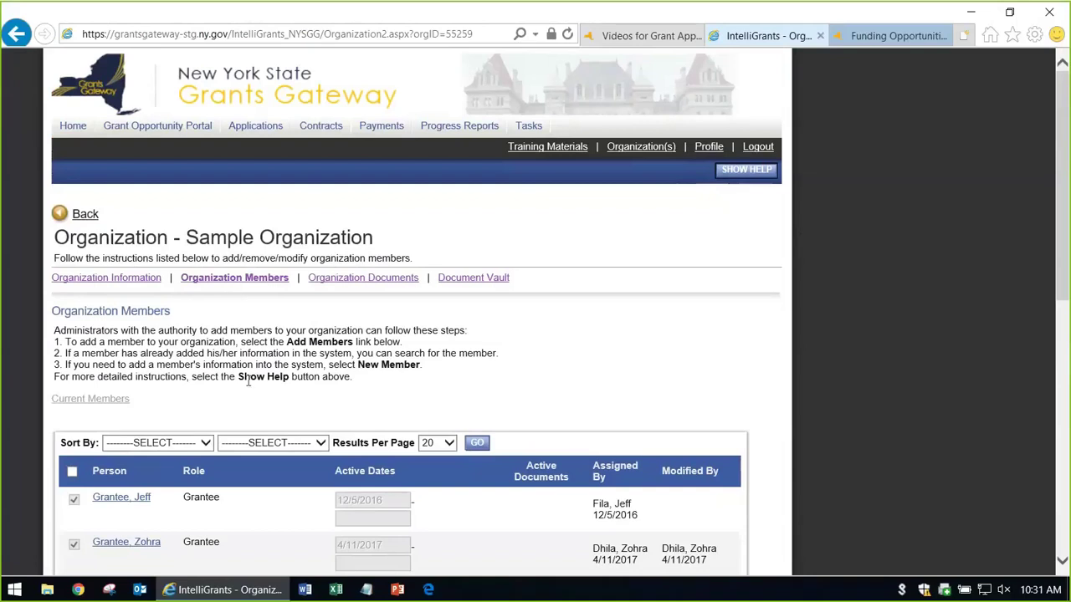
left_click(66, 132)
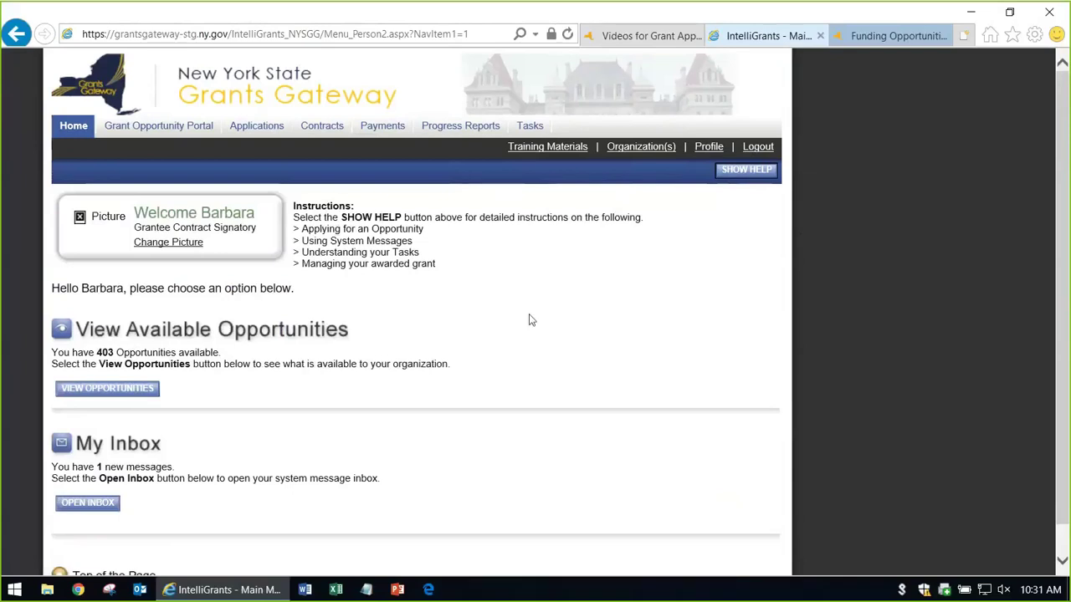
left_click(641, 147)
left_click_drag(257, 230, 147, 236)
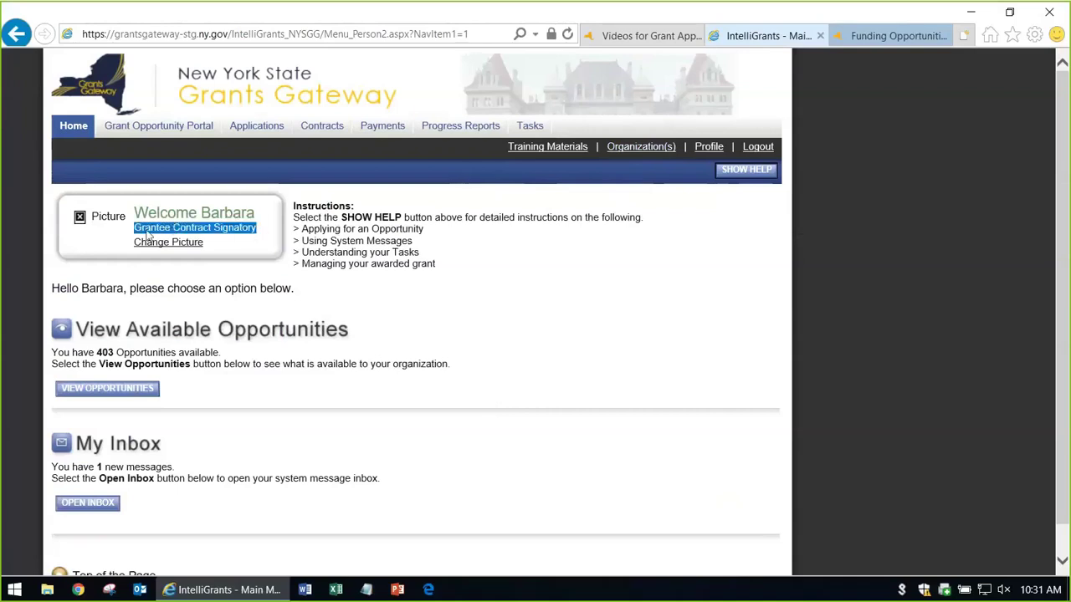
left_click(527, 306)
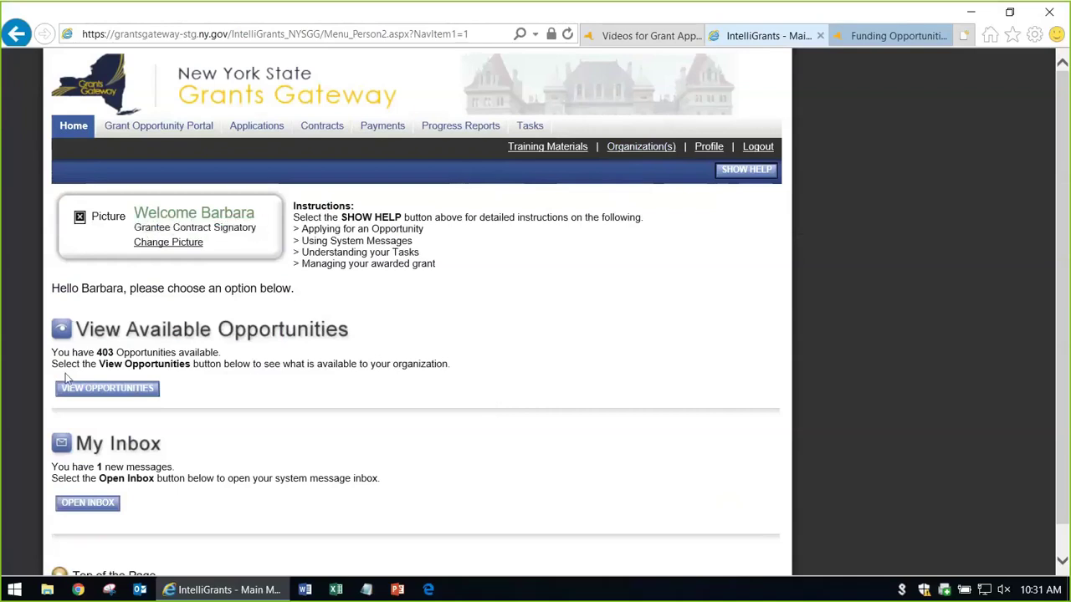
Browse available opportunities and search by name for 'companion'
left_click(117, 397)
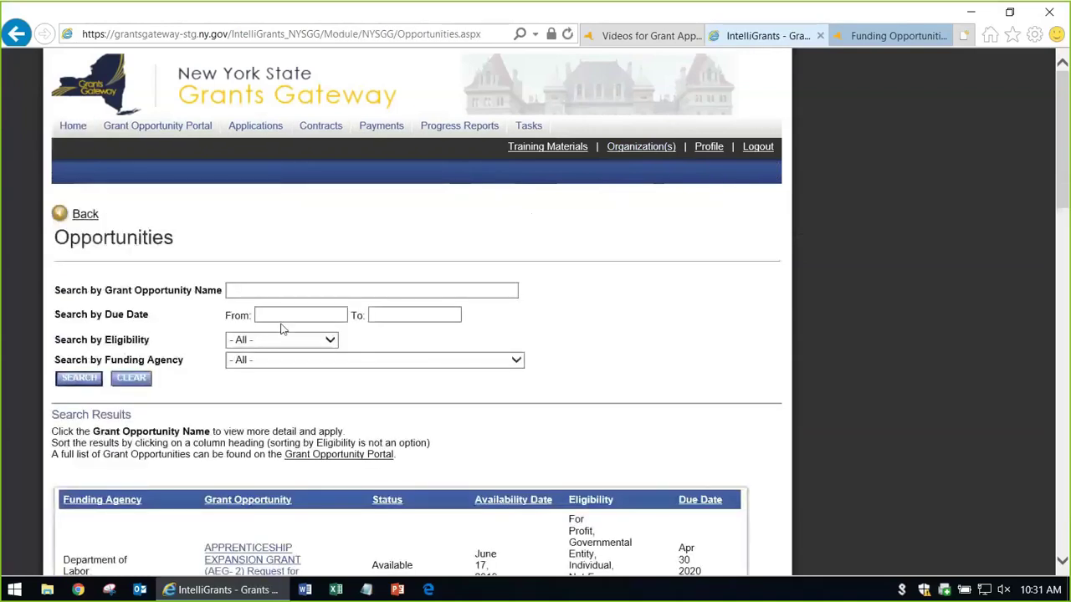
scroll(352, 434, "down", 3)
scroll(353, 434, "up", 3)
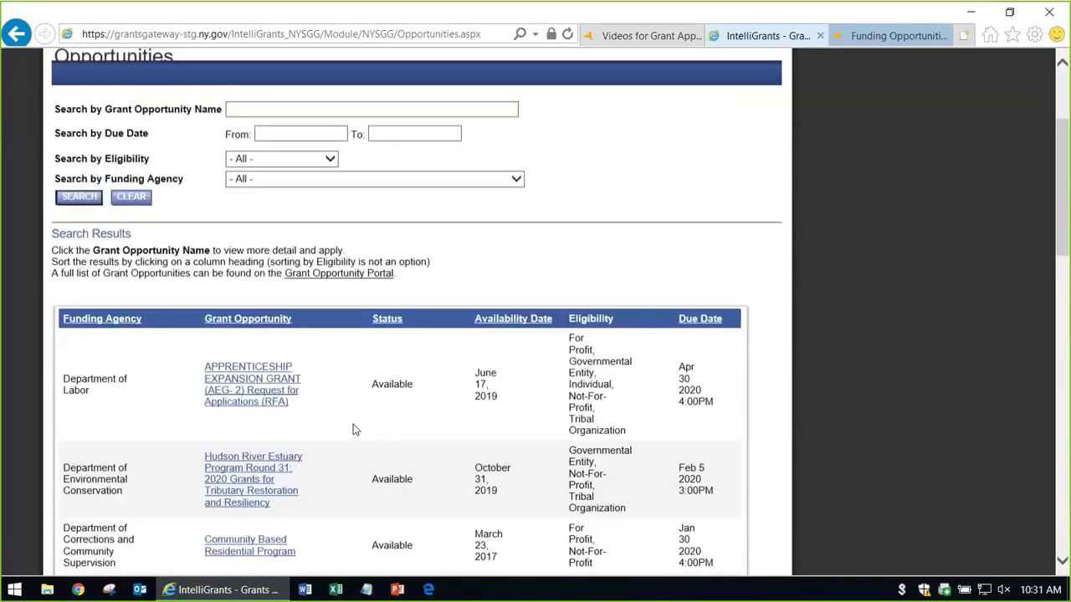
left_click(289, 290)
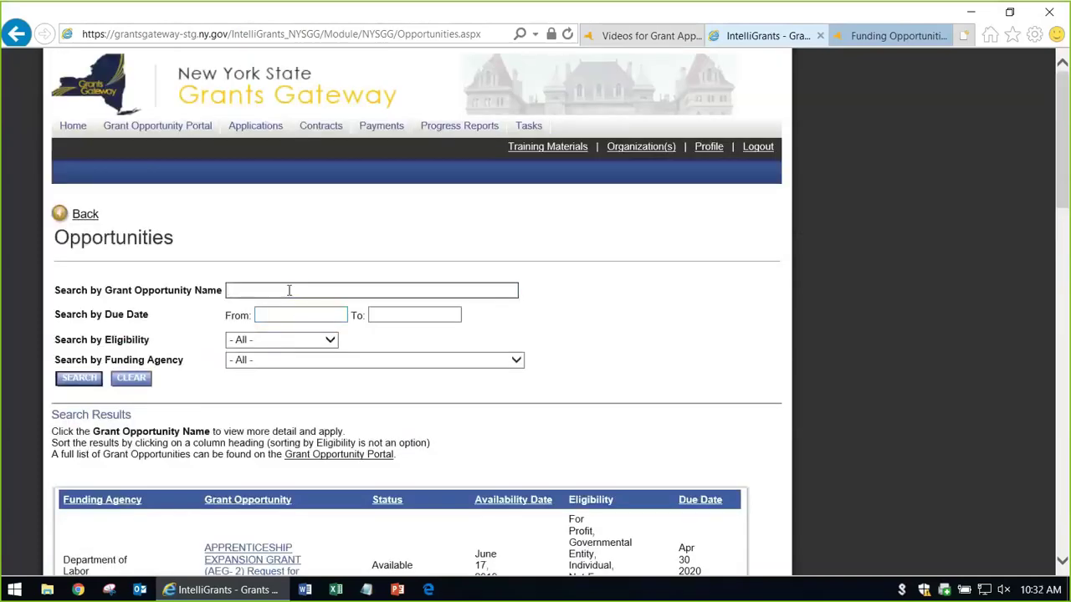
type("compan")
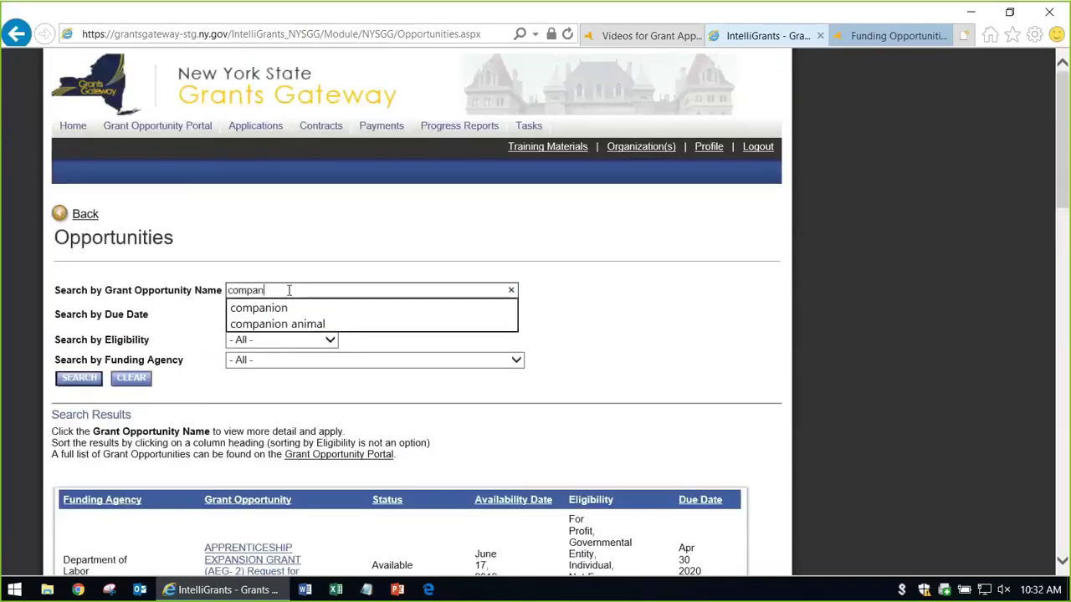
left_click(260, 308)
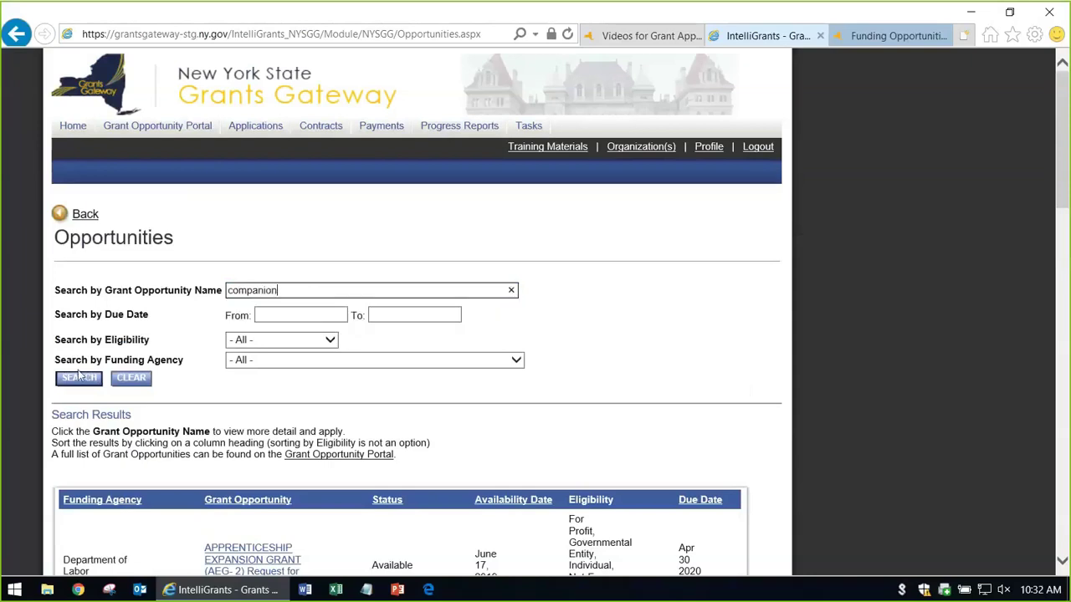
left_click(74, 381)
scroll(316, 462, "down", 2)
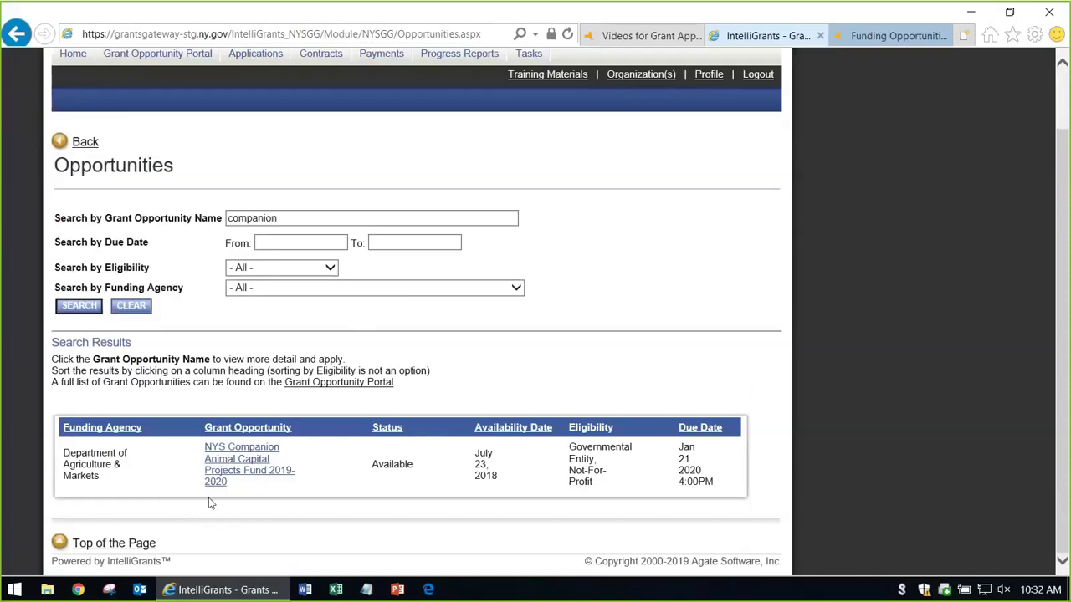
Open the NYS Companion Animal Capital Projects Fund 2019-2020 profile, review contacts, and try Apply for Grant Opportunity
left_click(235, 470)
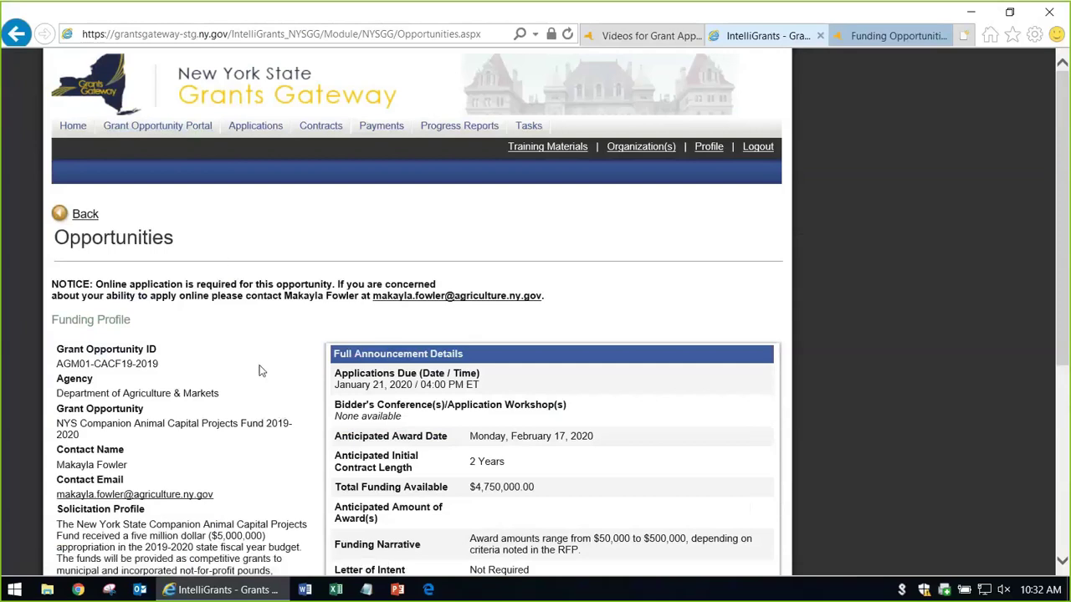
scroll(259, 368, "down", 1)
left_click_drag(546, 219, 250, 277)
left_click(252, 276)
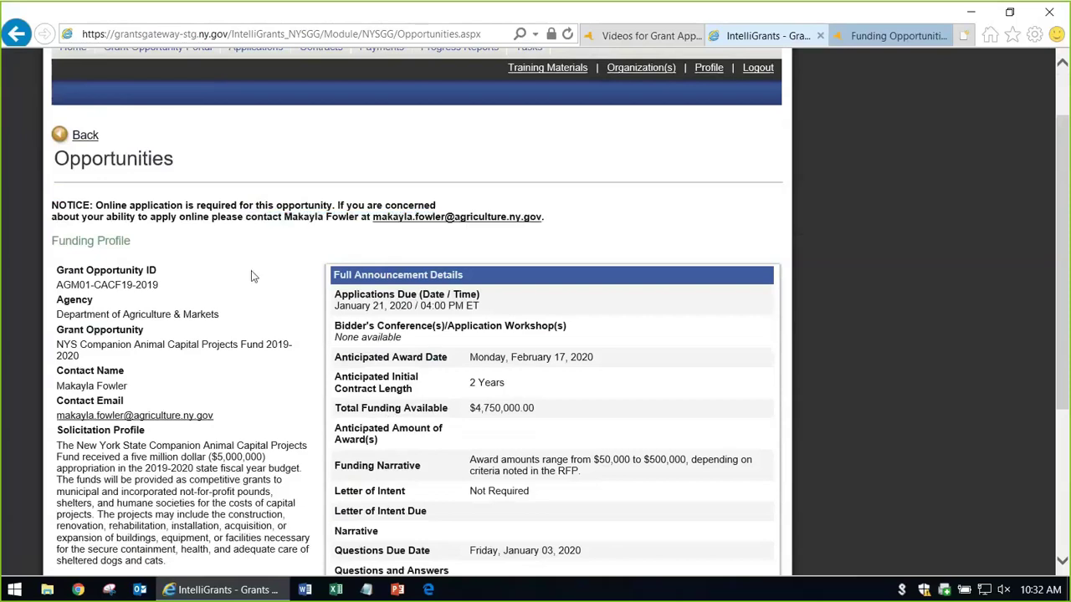
scroll(263, 368, "down", 3)
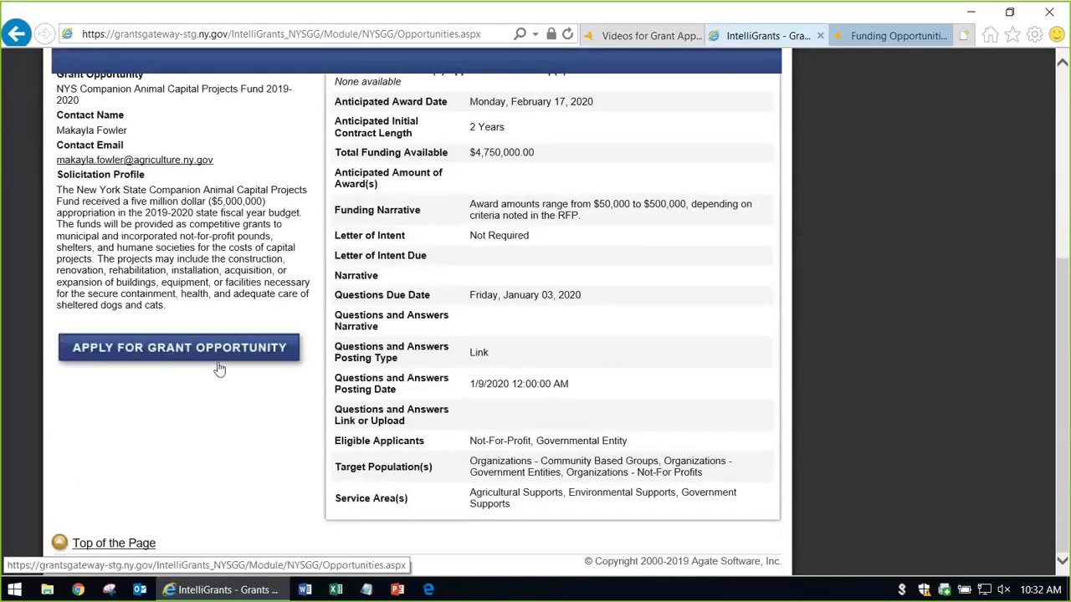
left_click(128, 367)
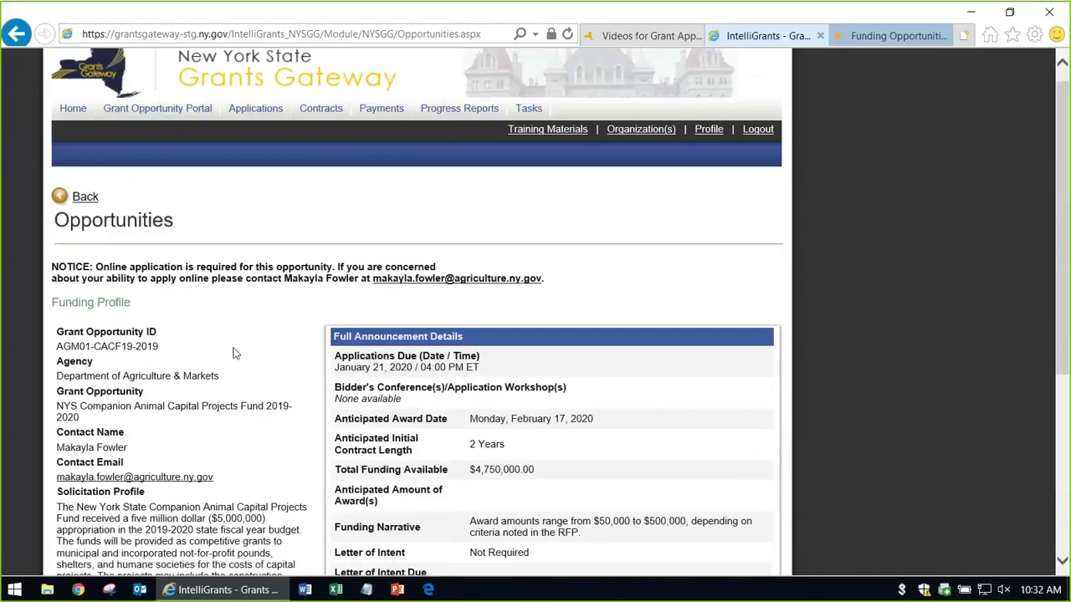
scroll(200, 375, "down", 4)
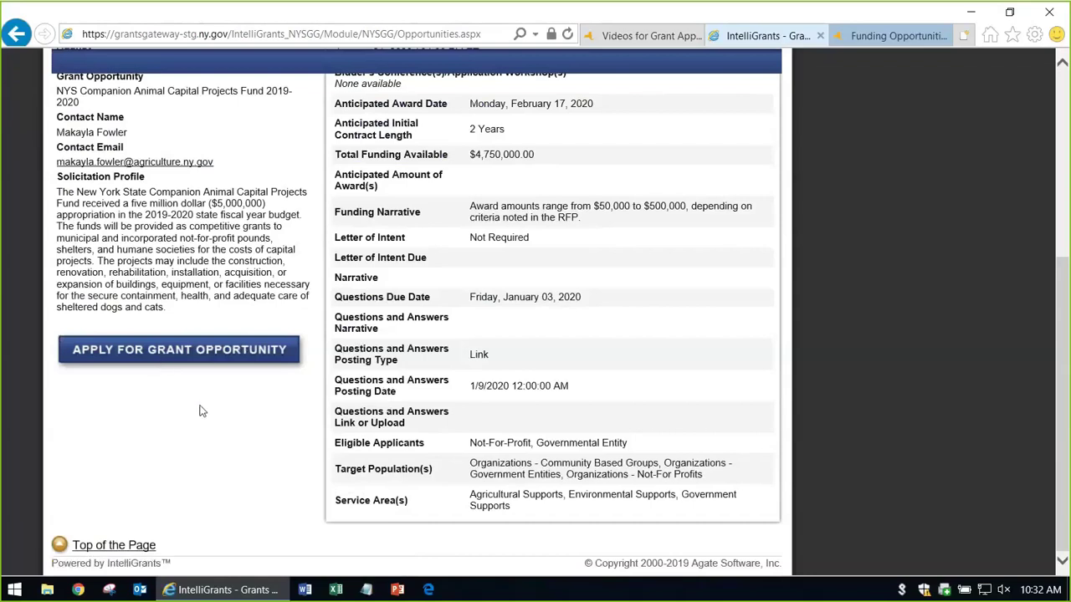
scroll(200, 410, "up", 5)
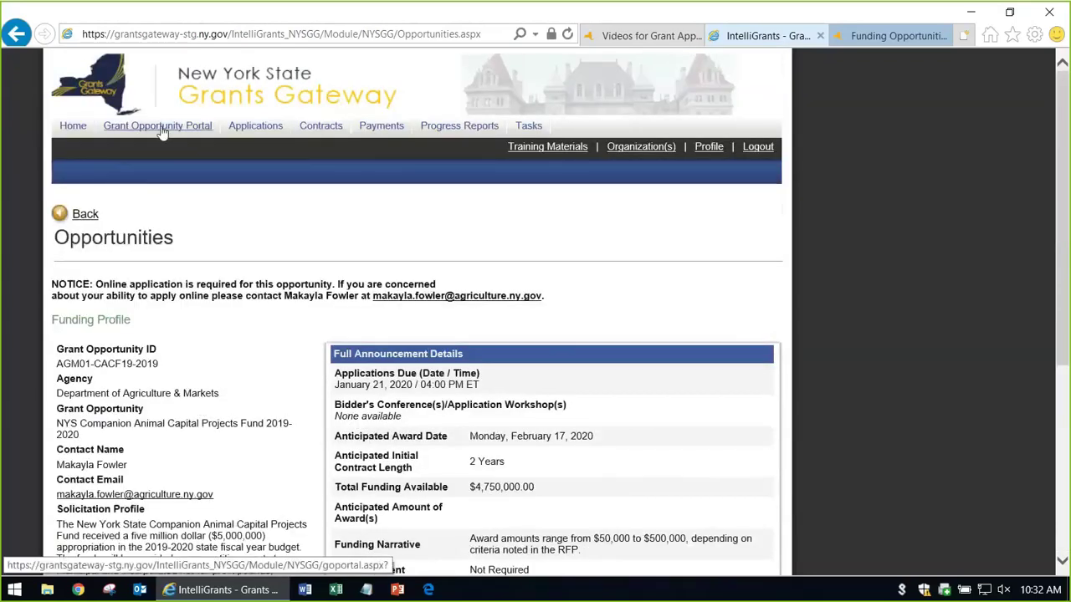
Return to the home page and search available opportunities for 'companion' again
left_click(73, 127)
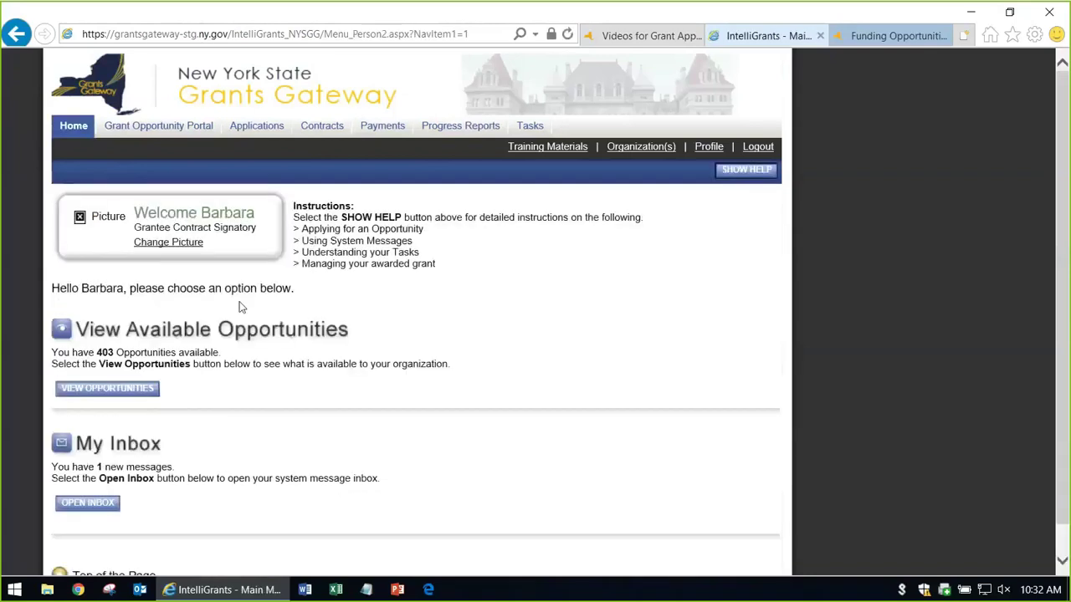
left_click_drag(133, 227, 257, 228)
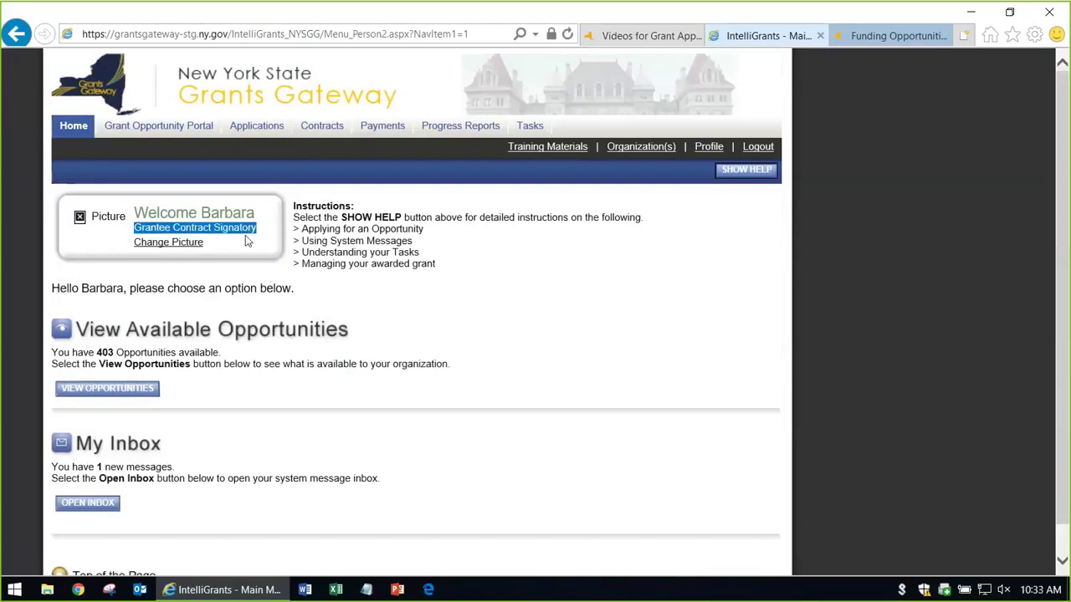
left_click(246, 240)
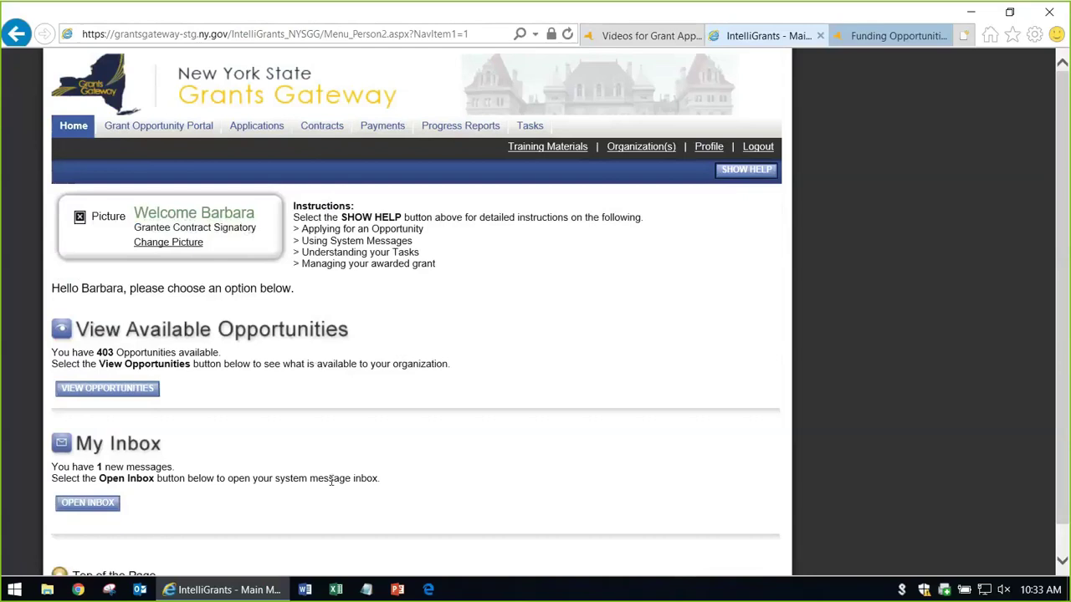
left_click(117, 393)
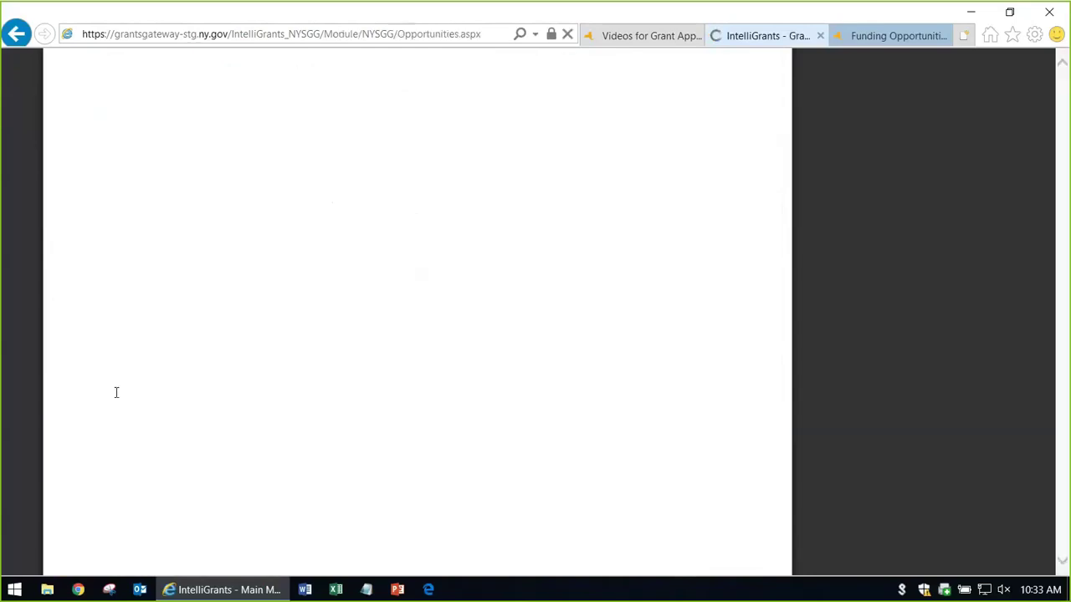
left_click(304, 289)
type("com")
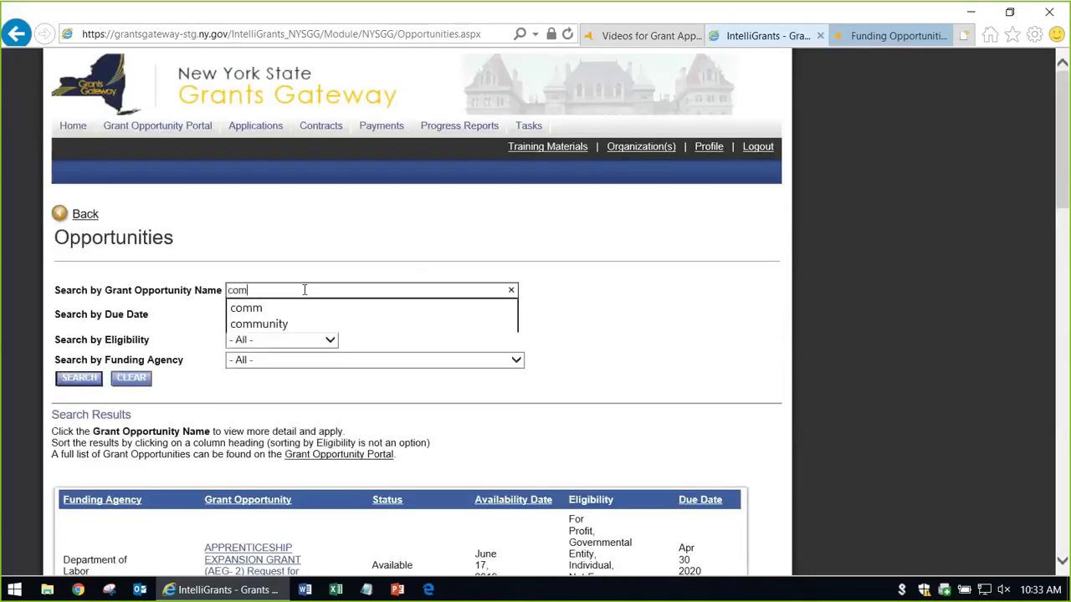
type("panion")
key("Down")
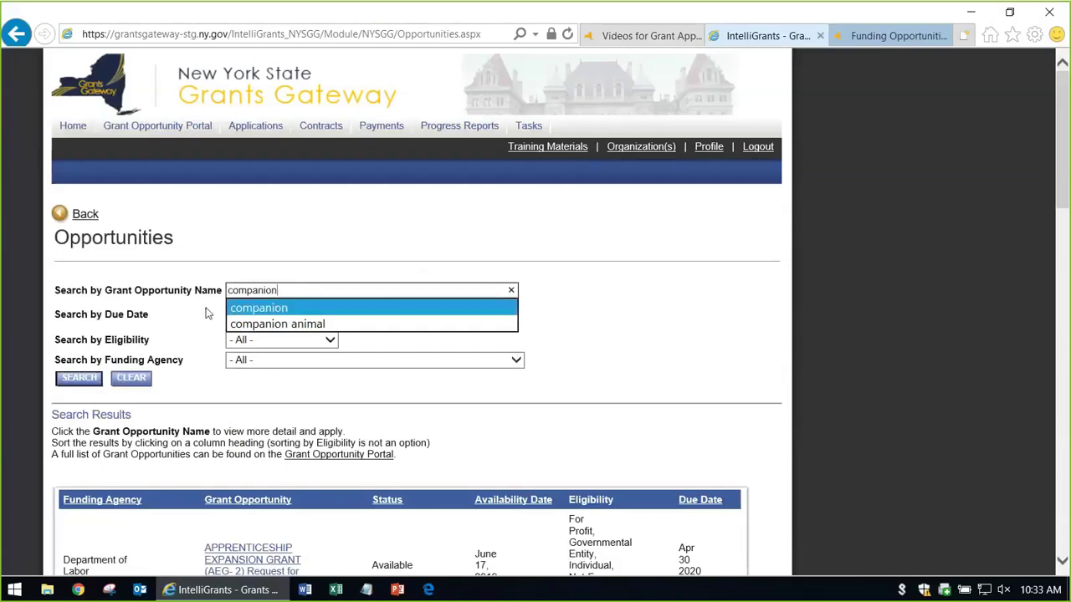
left_click(80, 378)
Open the Companion Animal Capital Projects Fund and start a new application for it
scroll(268, 460, "down", 2)
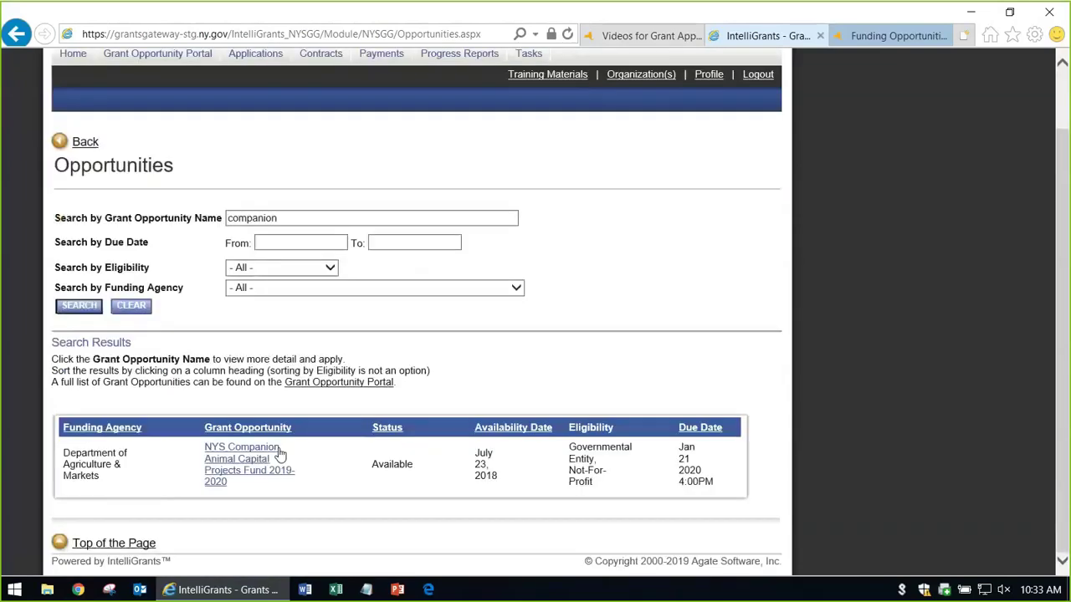
left_click(253, 465)
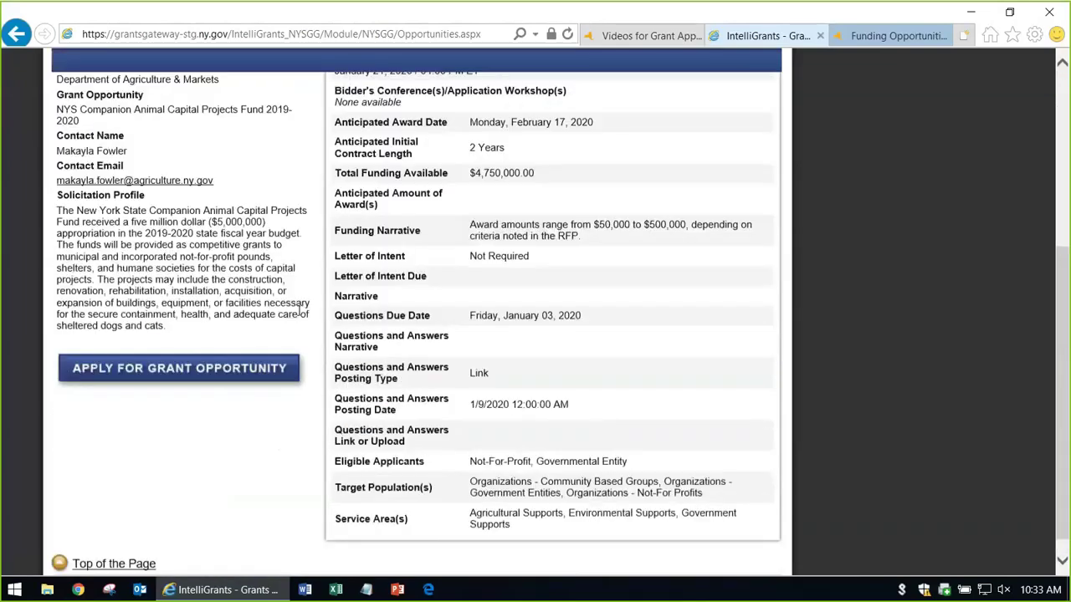
left_click(161, 371)
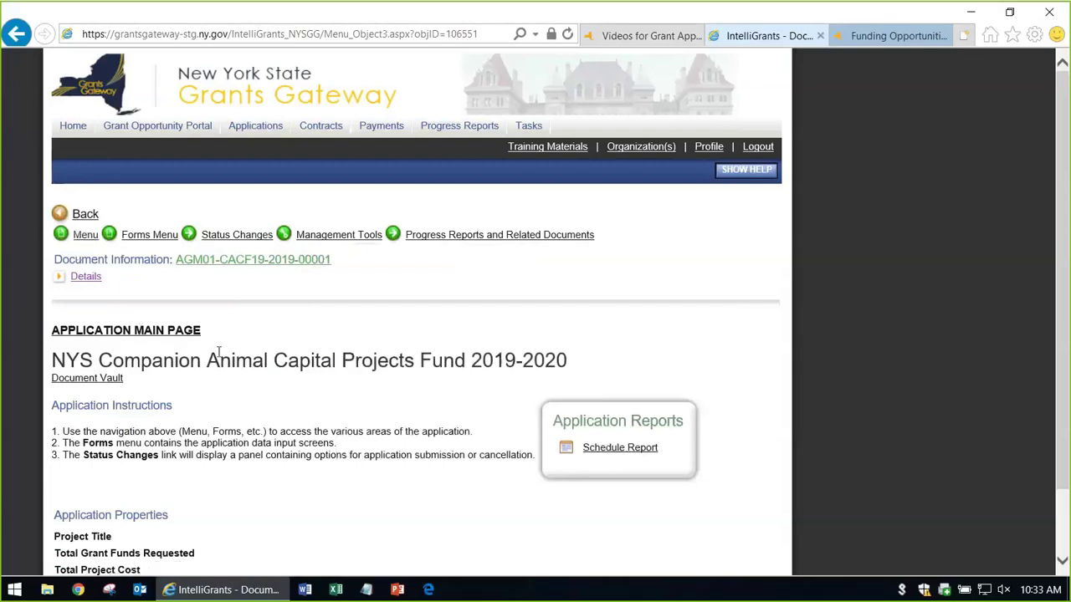
left_click_drag(219, 335, 50, 333)
left_click(266, 322)
mouse_move(156, 238)
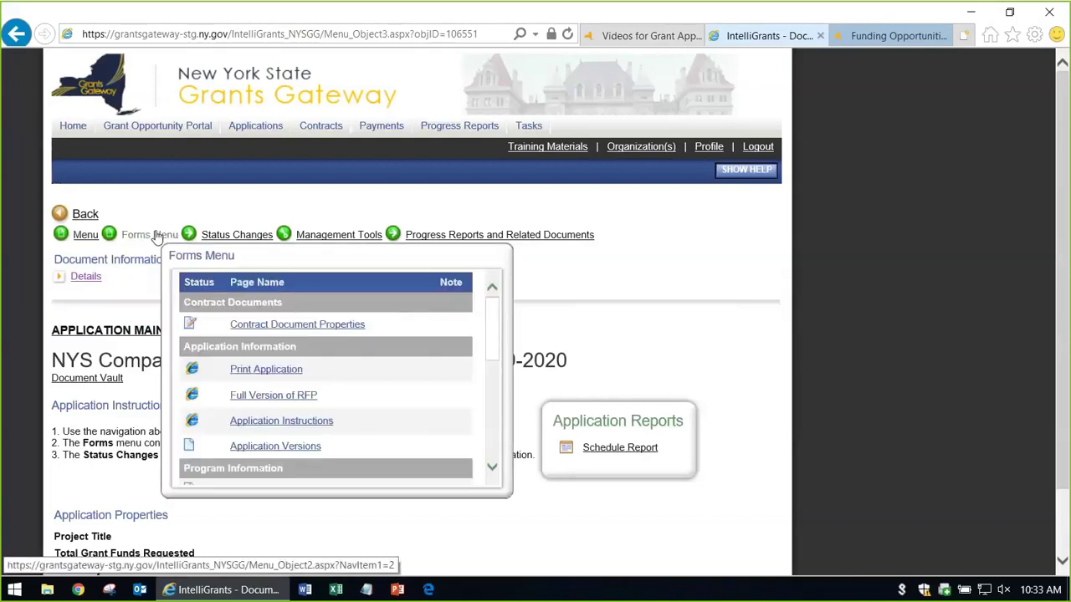
mouse_move(237, 238)
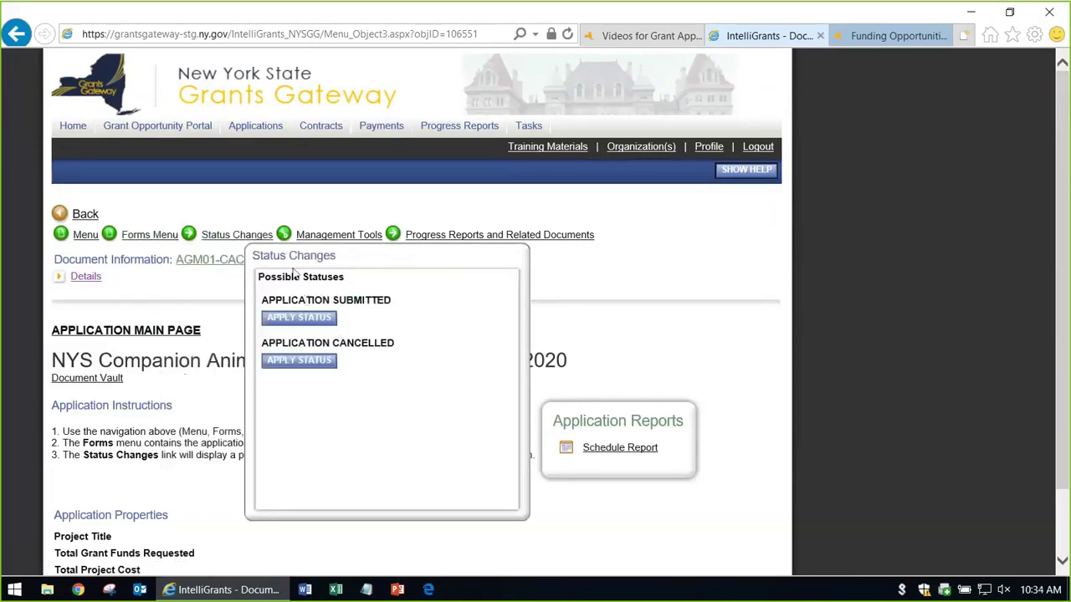
mouse_move(339, 242)
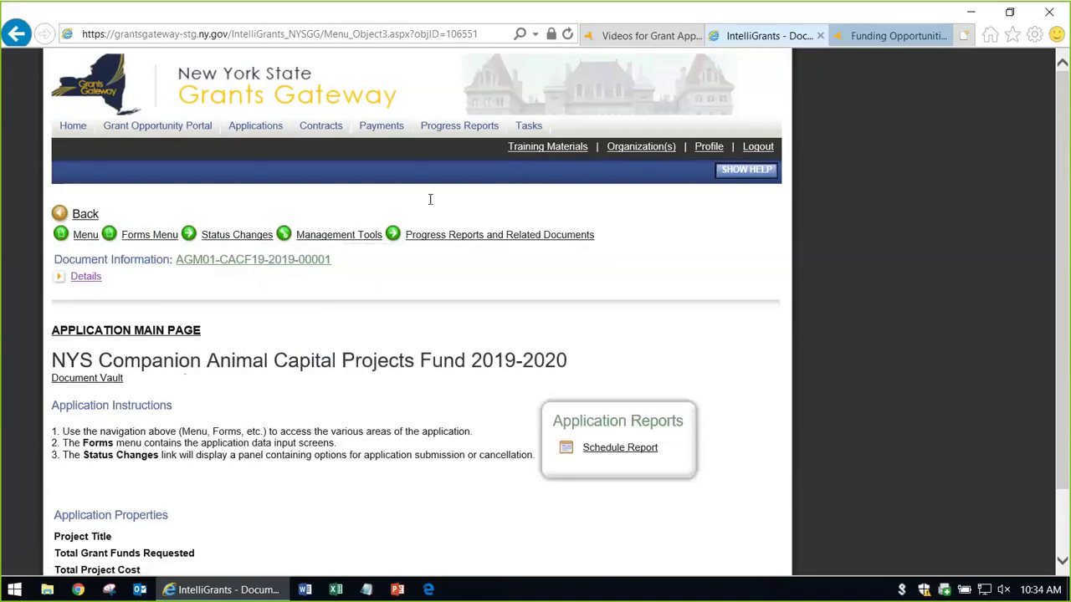
scroll(354, 421, "down", 2)
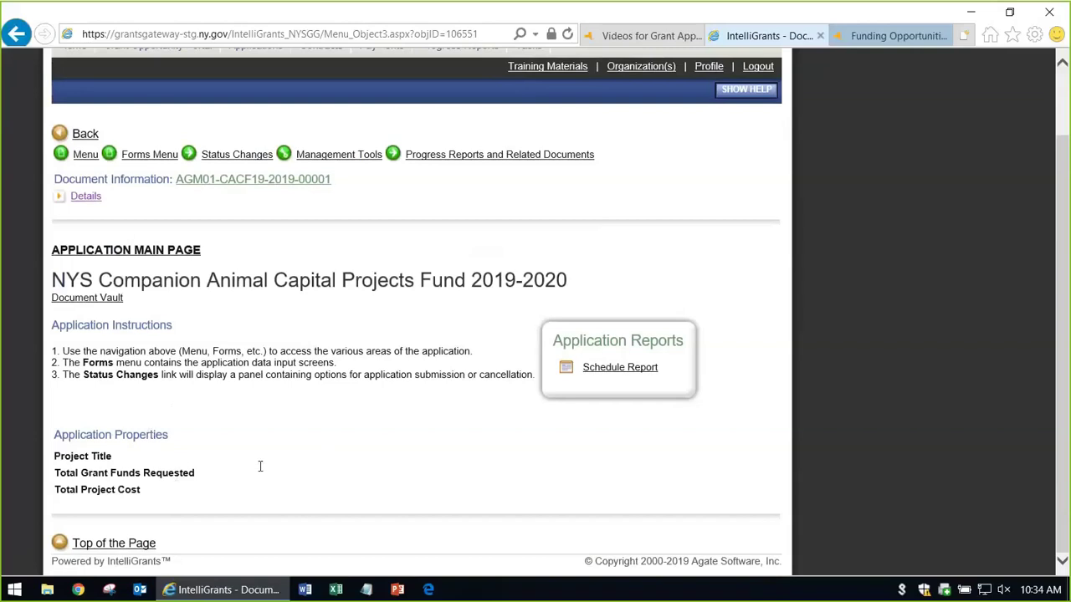
scroll(282, 472, "up", 2)
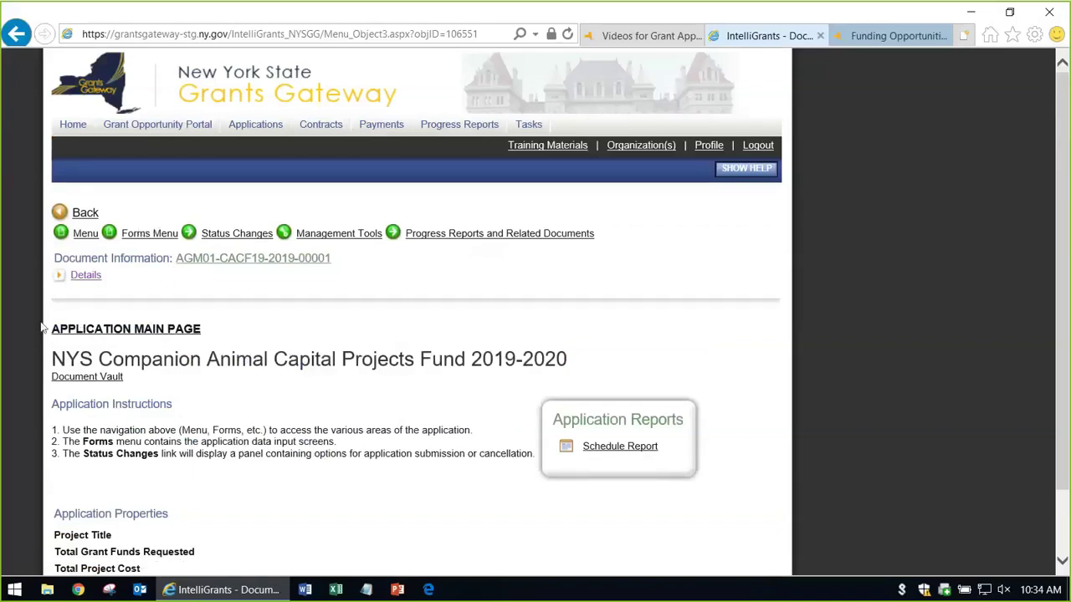
left_click(87, 277)
left_click(86, 276)
left_click(87, 276)
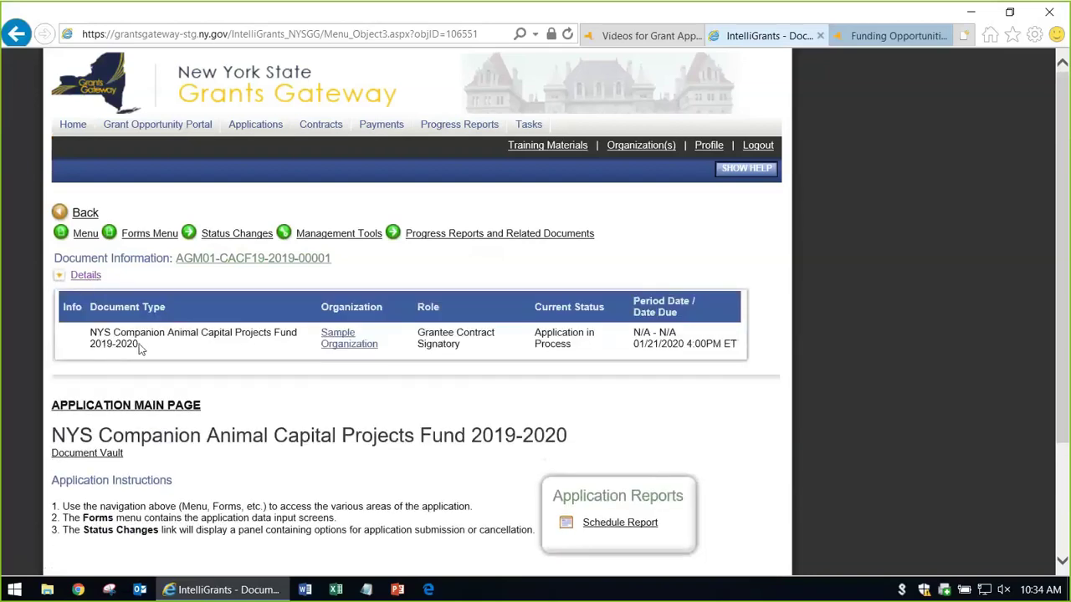
Highlight the fund name, the Application in Process status and the 01/21/2020 4:00PM ET due date
left_click_drag(139, 344, 91, 327)
left_click(172, 348)
left_click_drag(589, 351, 549, 335)
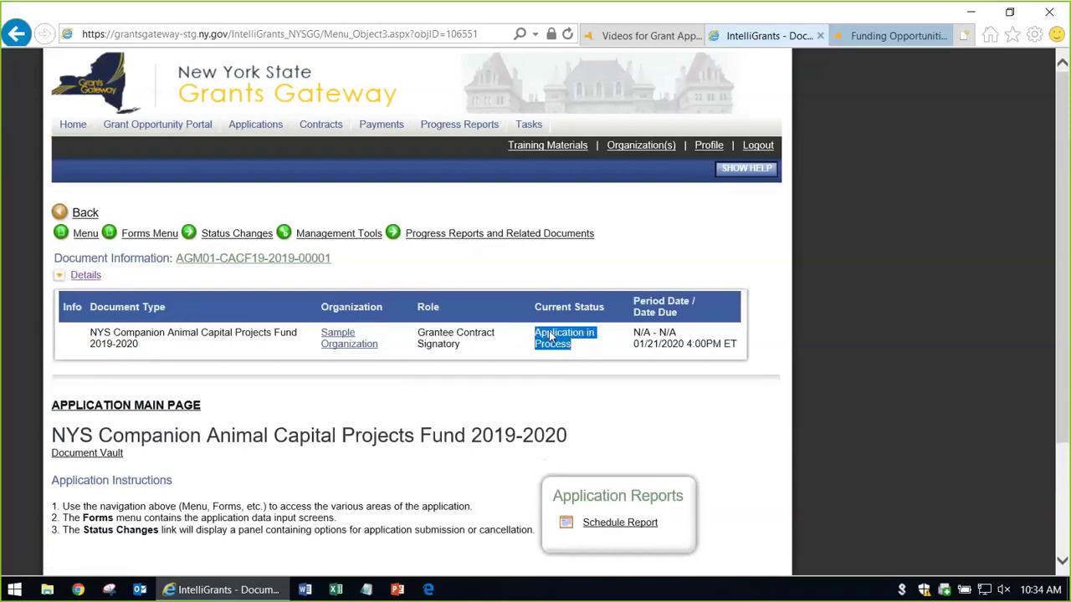
left_click(610, 357)
left_click_drag(738, 343, 631, 344)
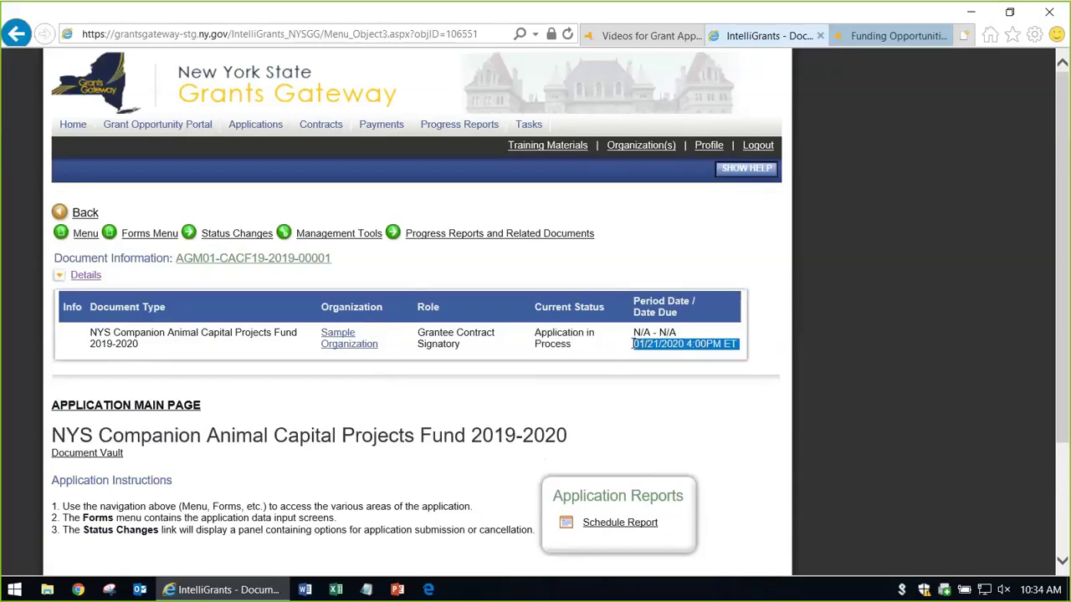
left_click(625, 395)
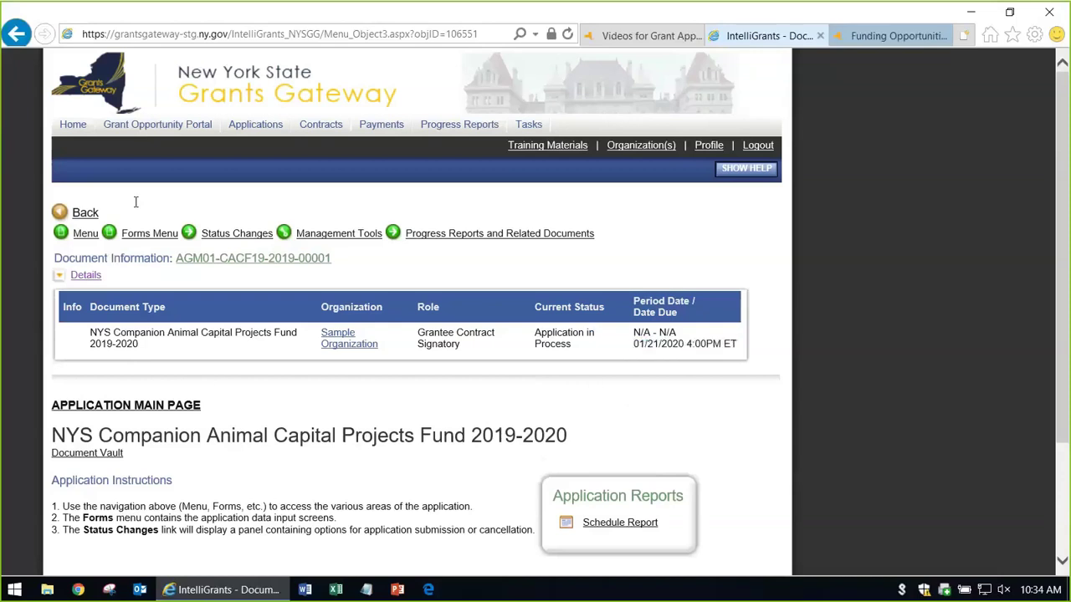
left_click(142, 236)
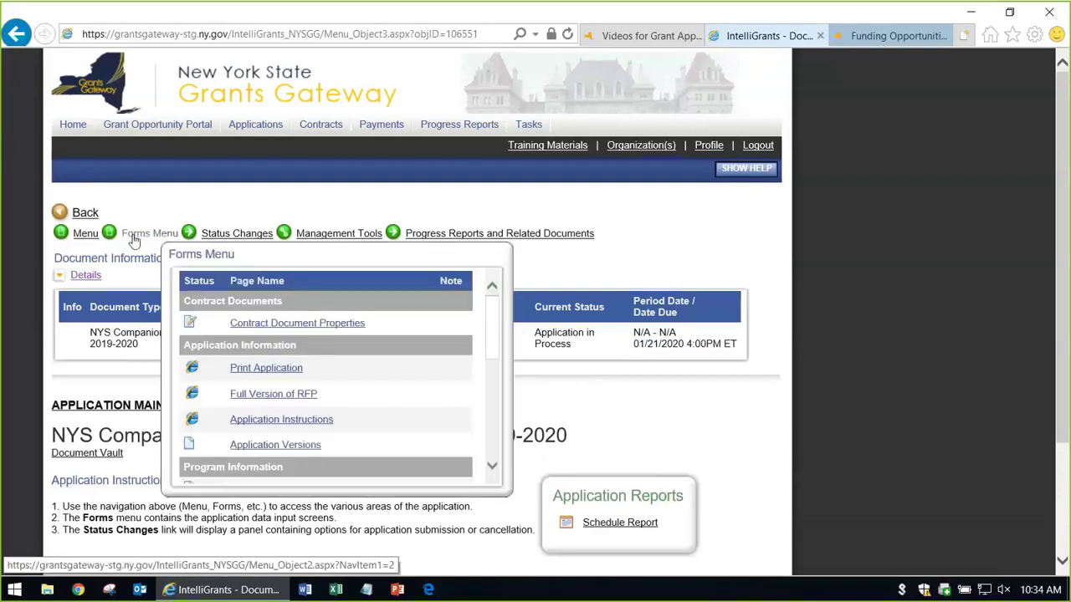
Open the Forms page and choose Contract Document Properties under Contract Documents
left_click(135, 239)
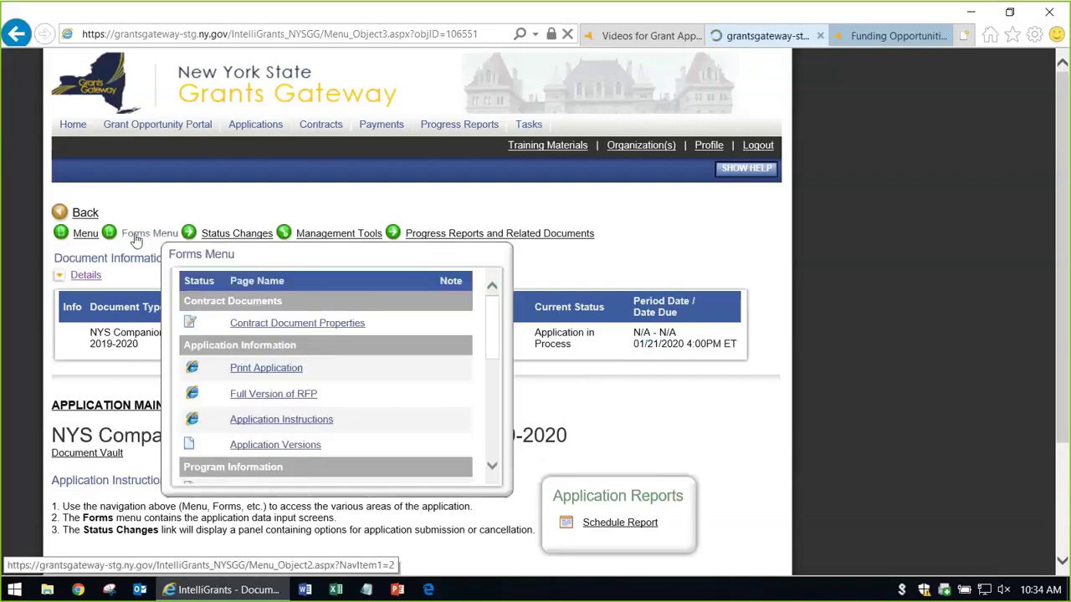
scroll(321, 320, "down", 3)
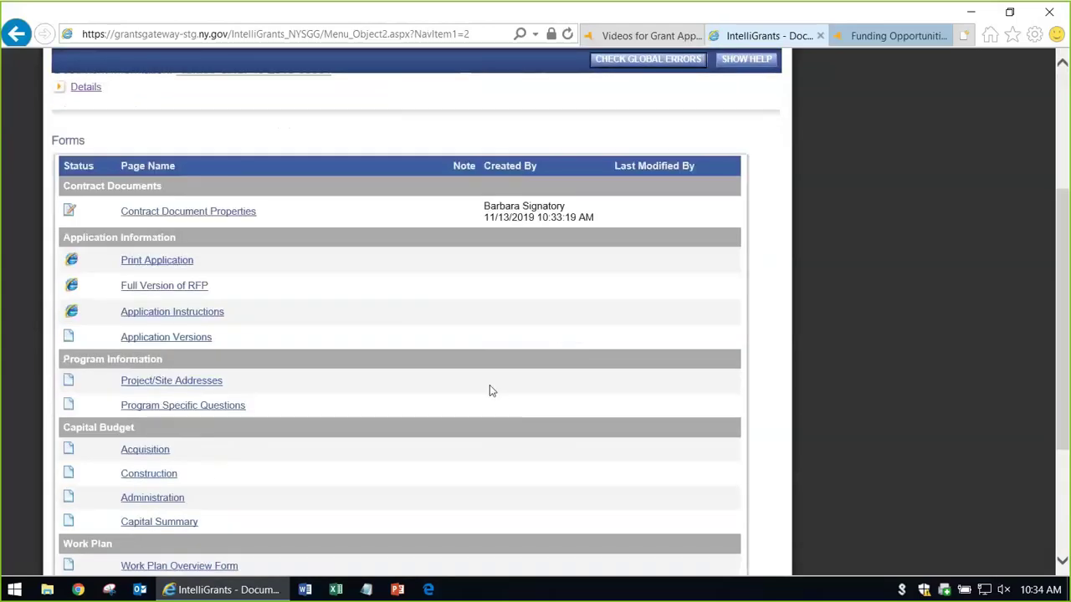
scroll(489, 391, "up", 1)
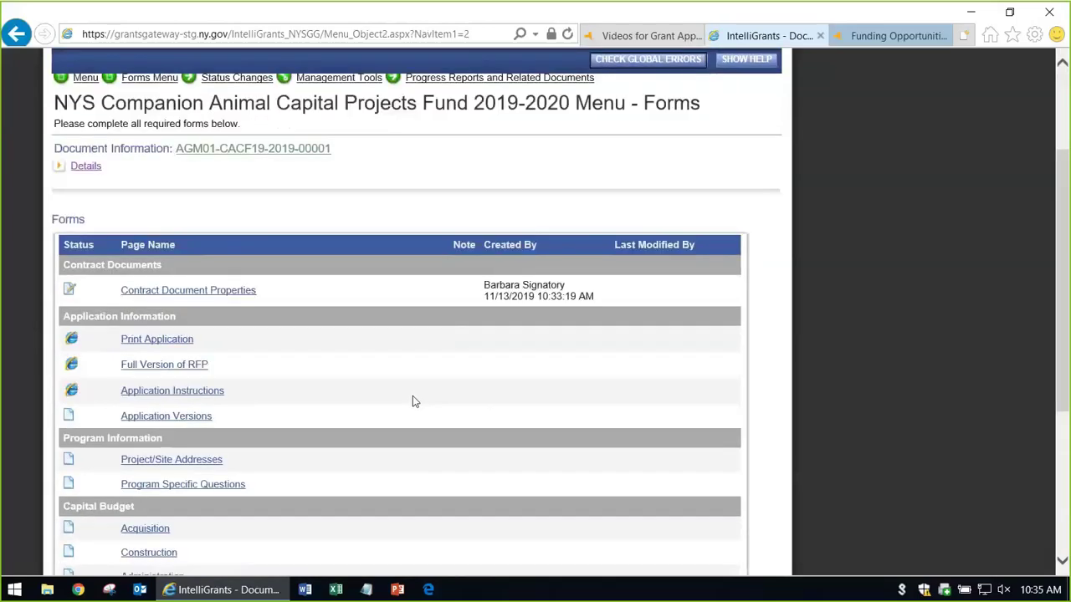
left_click(230, 291)
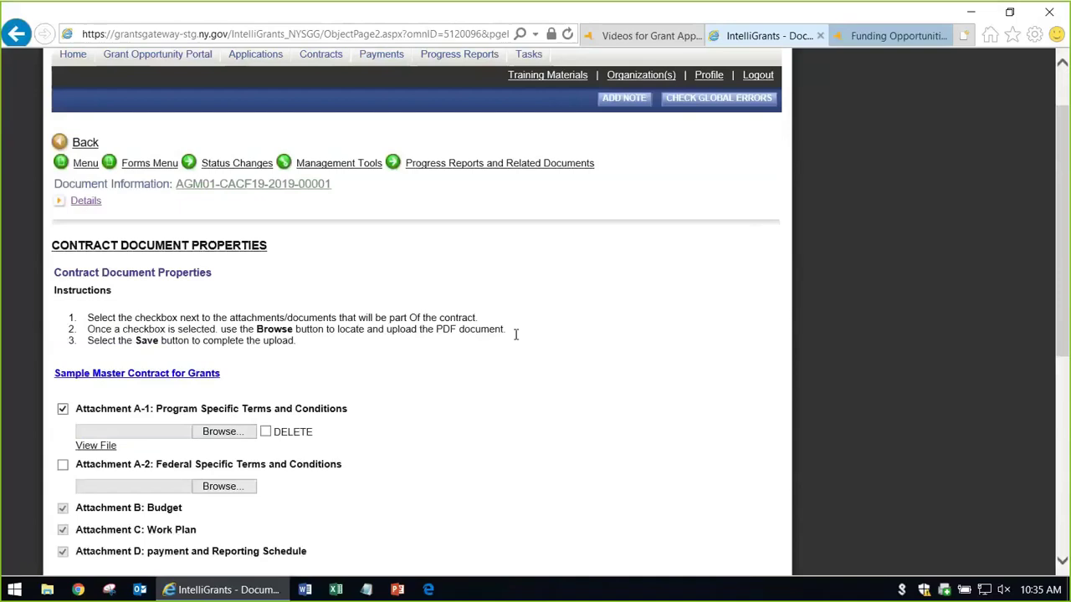
scroll(516, 333, "down", 1)
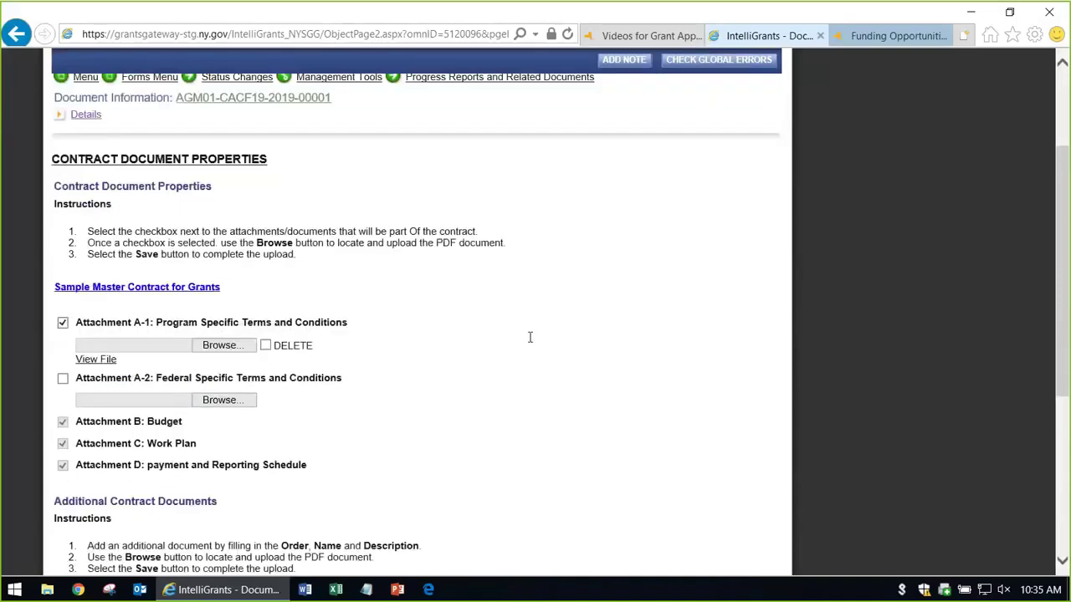
scroll(530, 337, "down", 1)
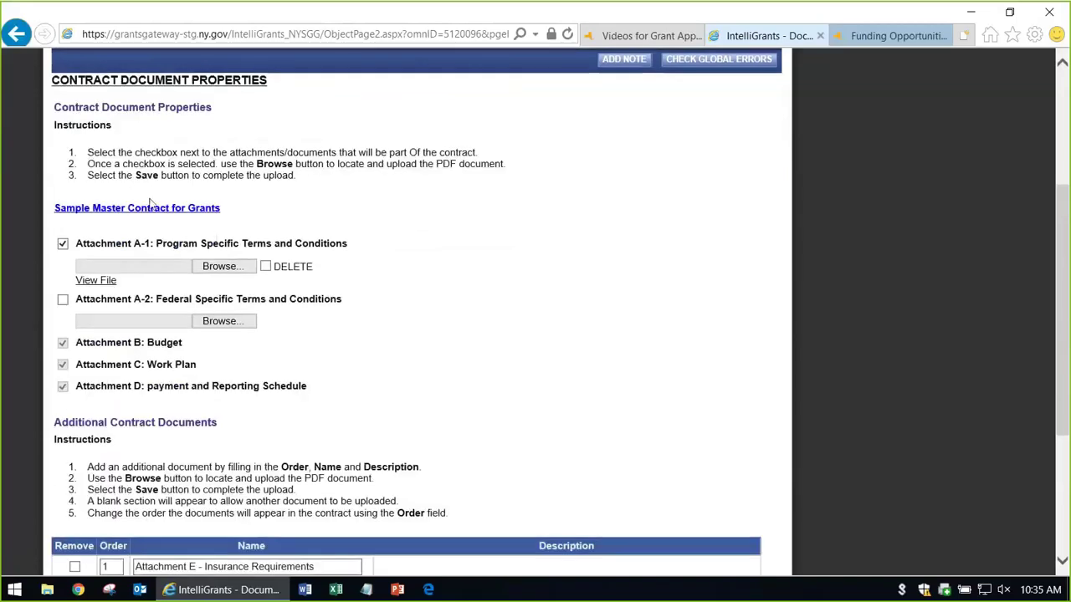
left_click(159, 215)
scroll(240, 242, "down", 1)
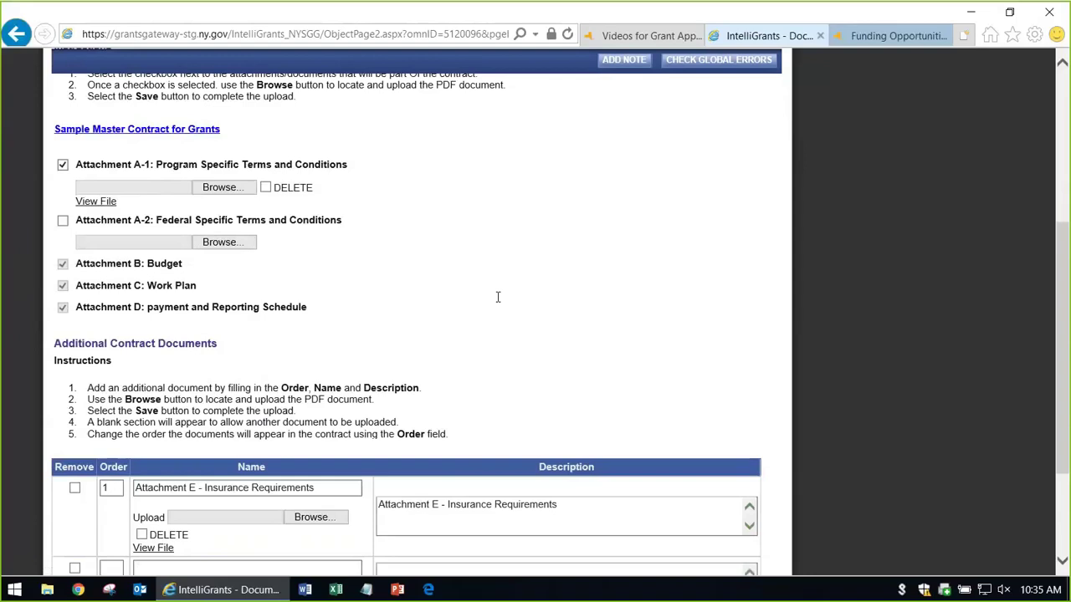
scroll(498, 297, "down", 2)
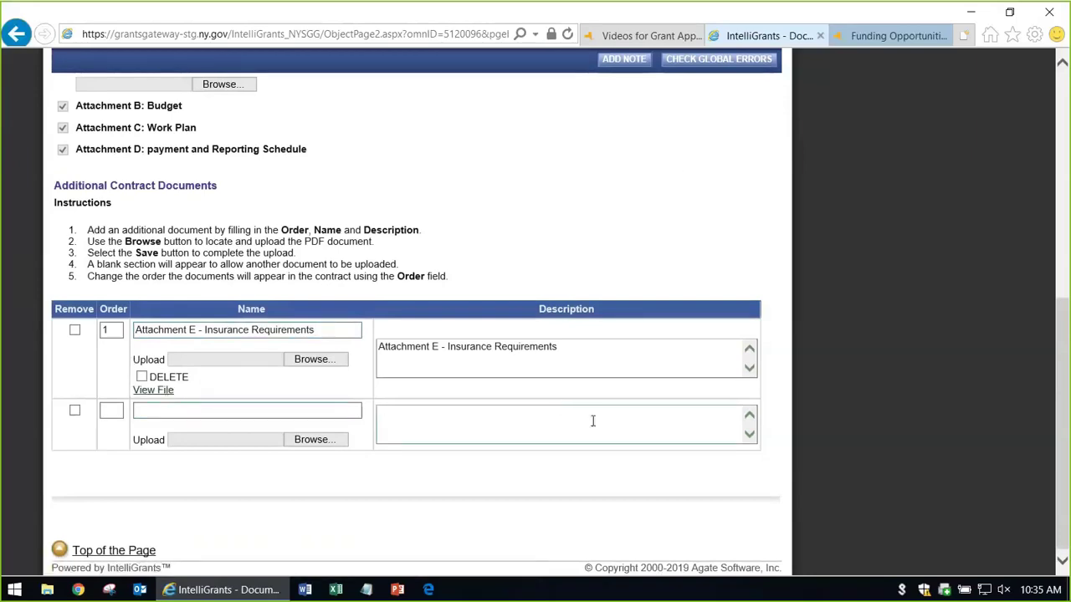
scroll(585, 442, "up", 10)
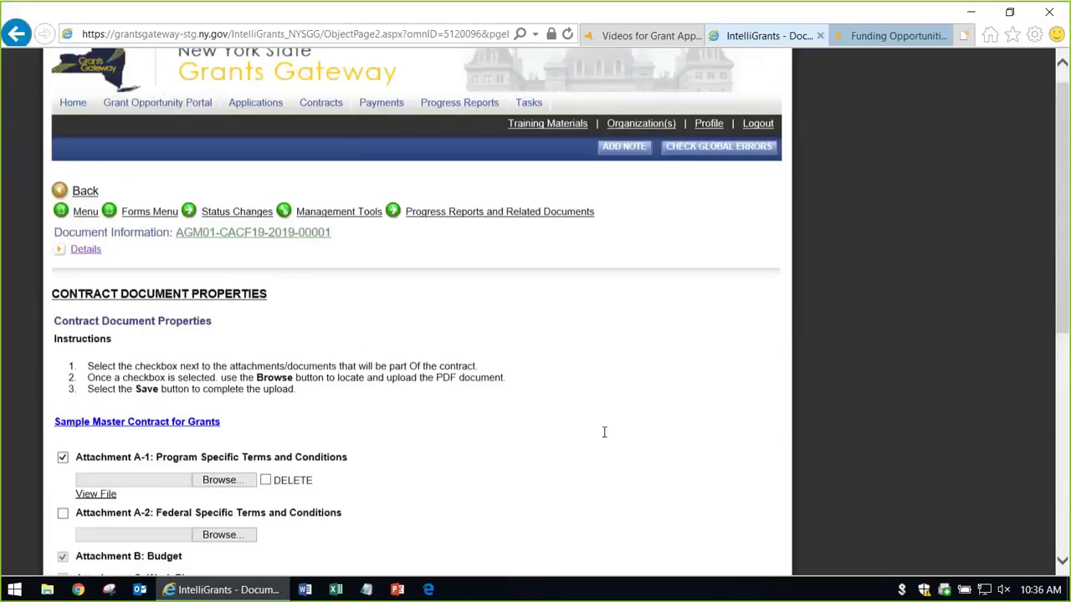
Go back to the Forms menu and scroll down through the Application Information, Capital Budget and Work Plan forms
left_click(17, 33)
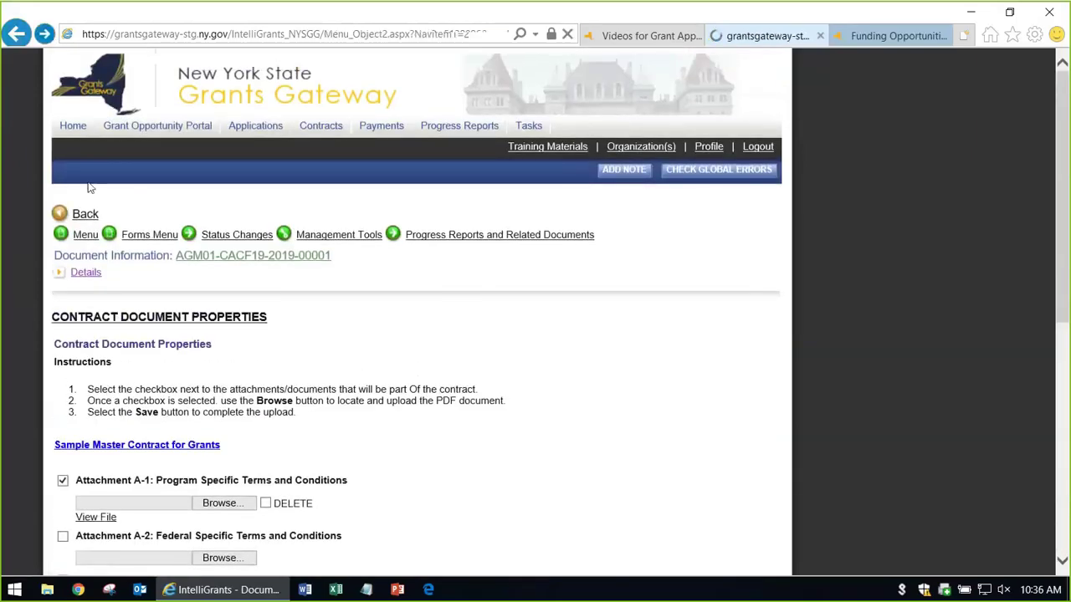
scroll(234, 251, "down", 1)
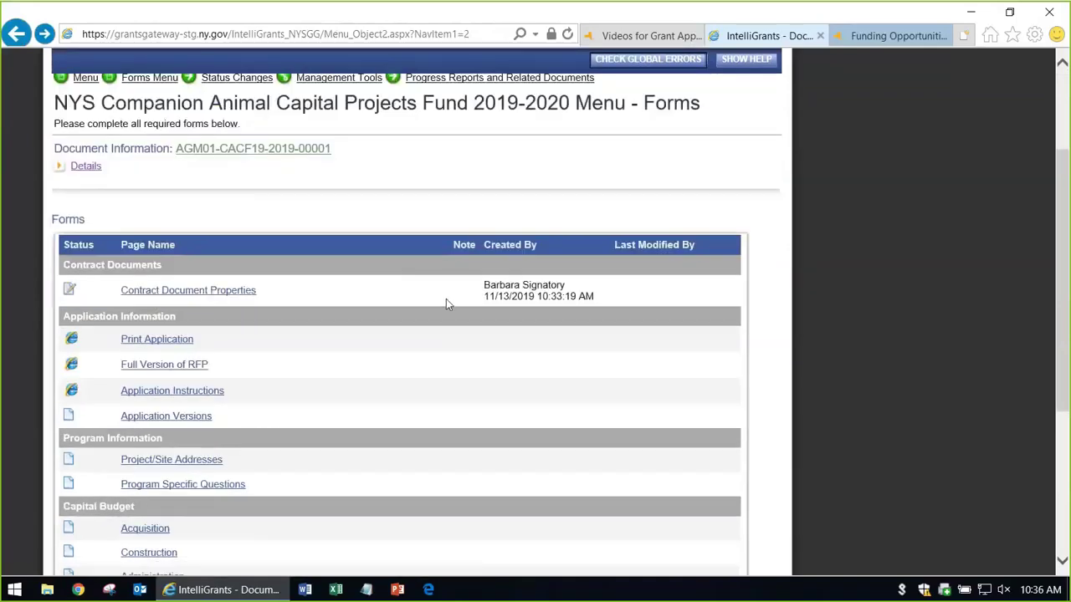
scroll(446, 305, "down", 2)
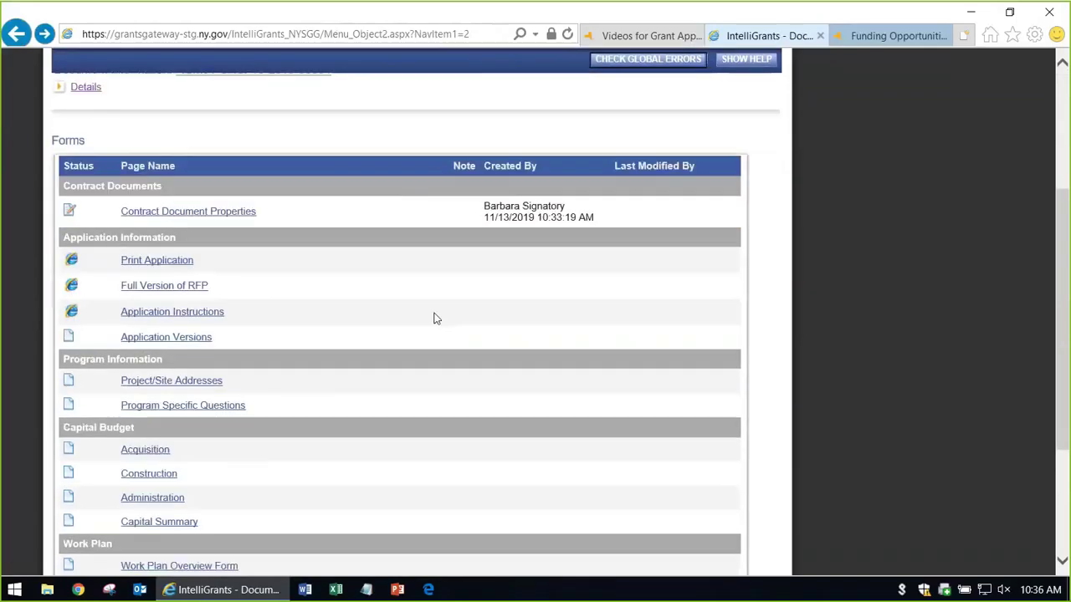
scroll(378, 352, "down", 1)
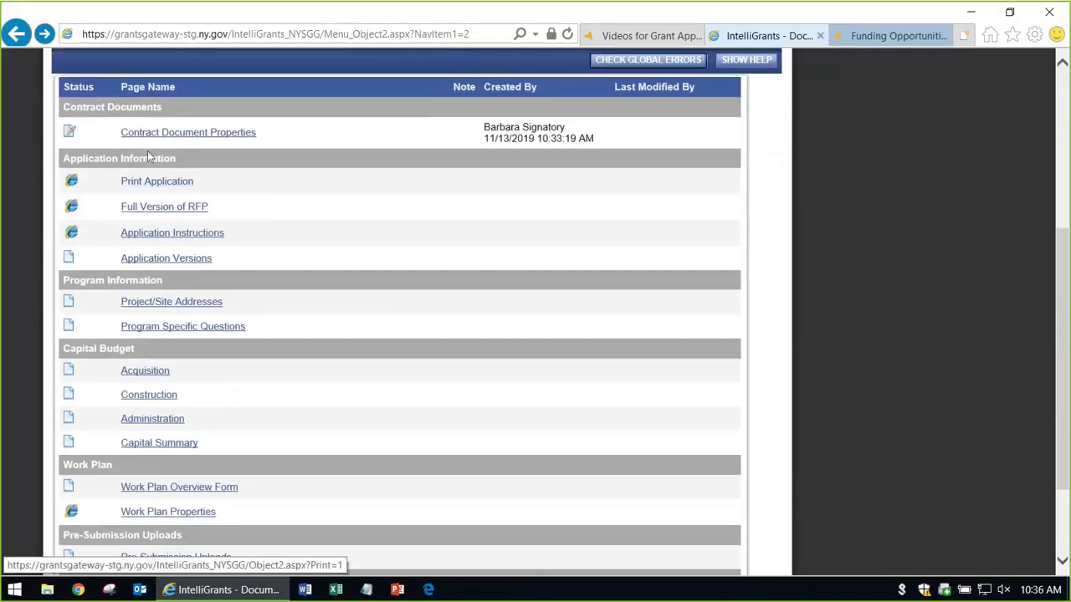
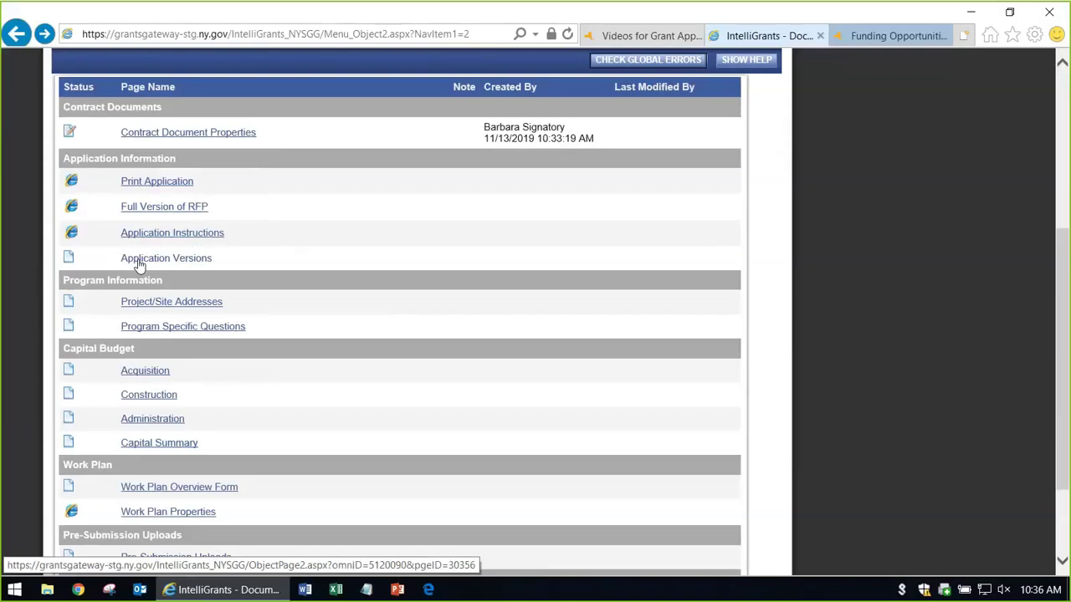
Point out the Program Information, Work Plan and Pre-Submission Uploads headings in the forms list
scroll(503, 330, "down", 3)
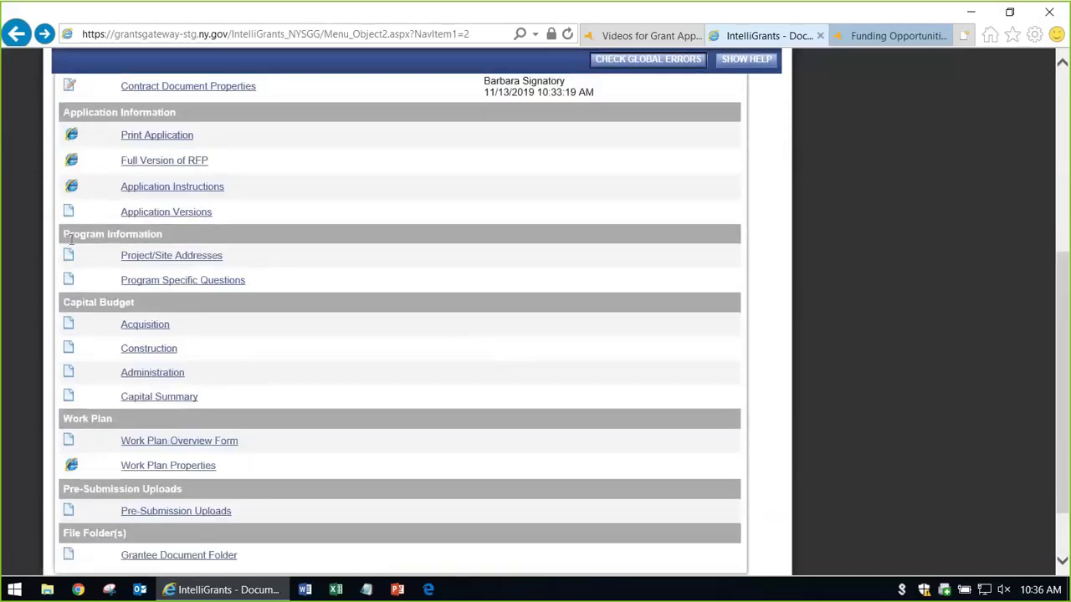
left_click_drag(163, 234, 65, 235)
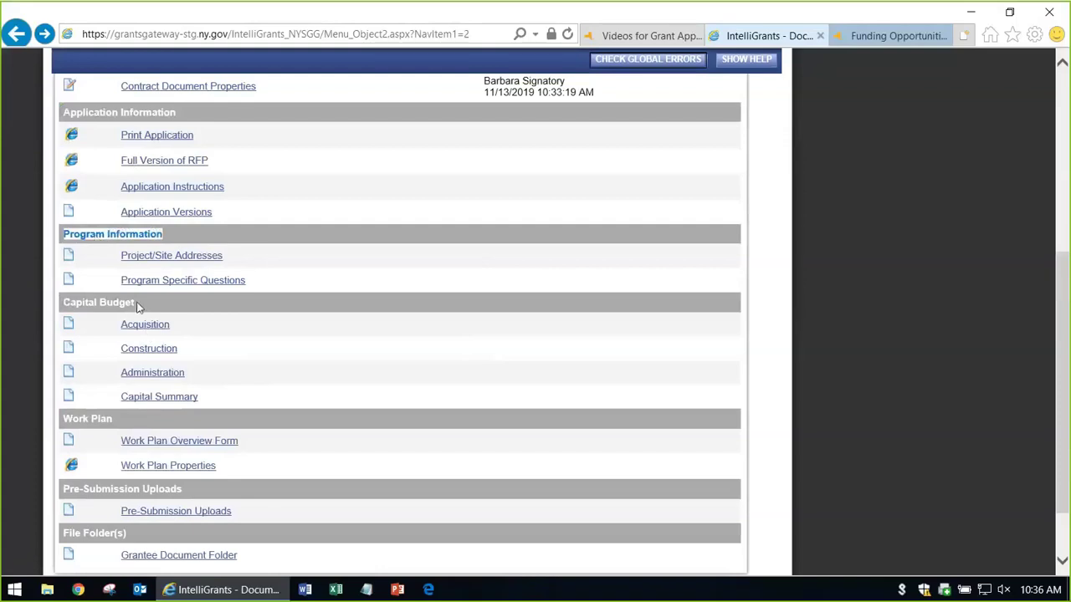
left_click_drag(137, 307, 66, 304)
scroll(136, 342, "down", 2)
left_click_drag(114, 343, 65, 341)
left_click(103, 414)
left_click_drag(103, 414, 67, 410)
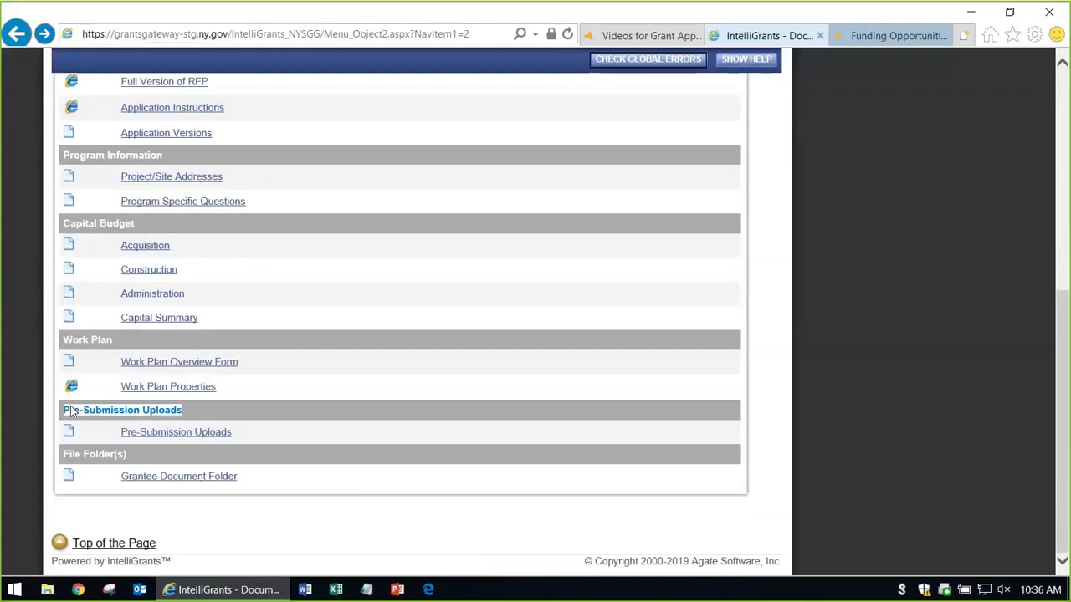
left_click(131, 458)
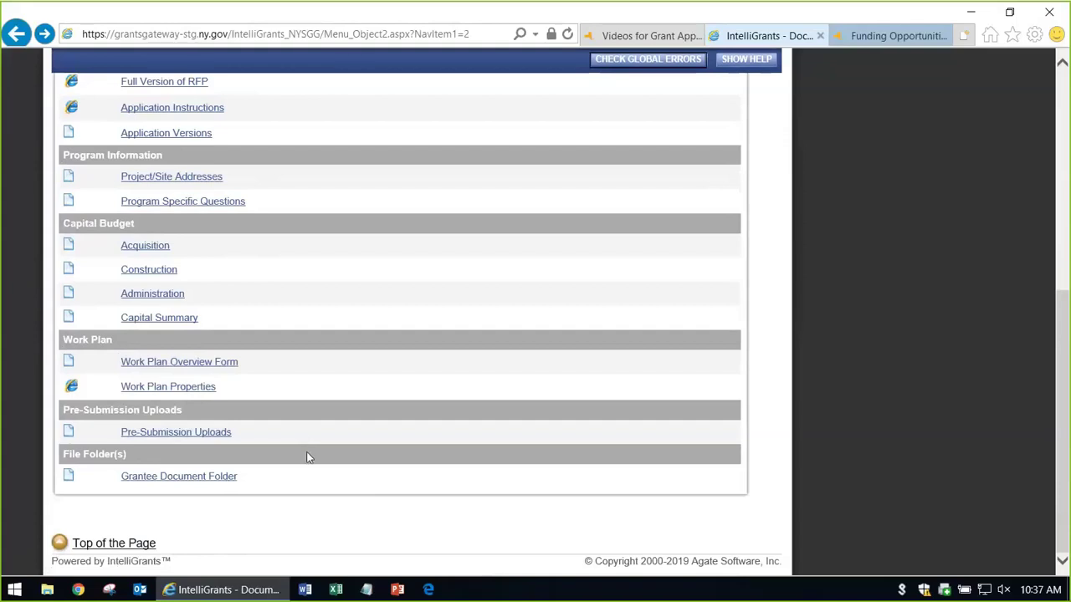
scroll(285, 448, "up", 1)
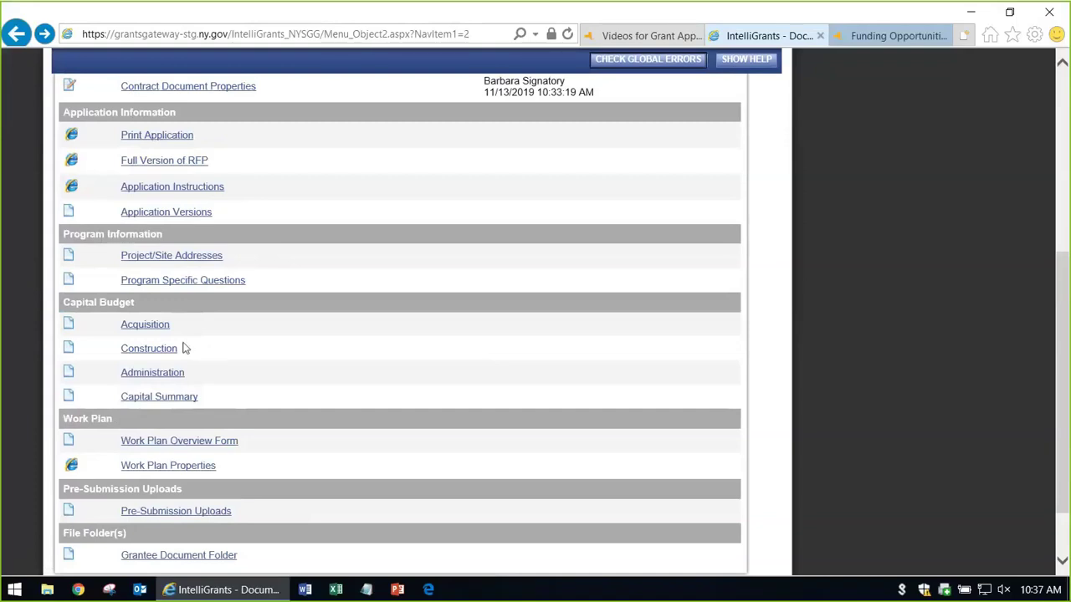
scroll(231, 356, "down", 1)
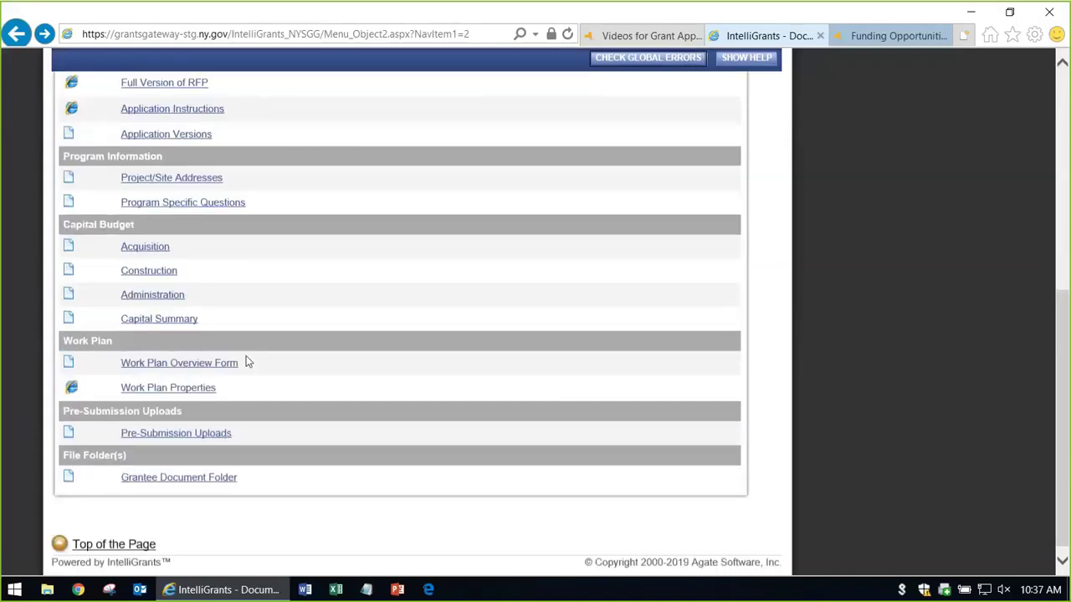
On Project/Site Addresses, enter name 'Jeff's Humane Society' and the suggested 123 Main street address
left_click(186, 181)
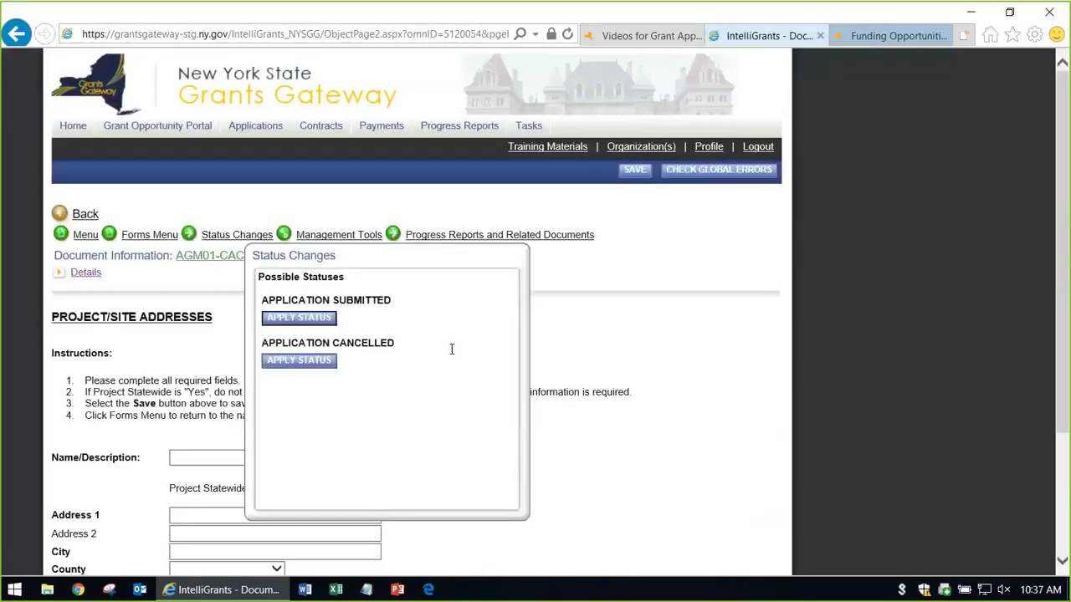
scroll(586, 359, "down", 1)
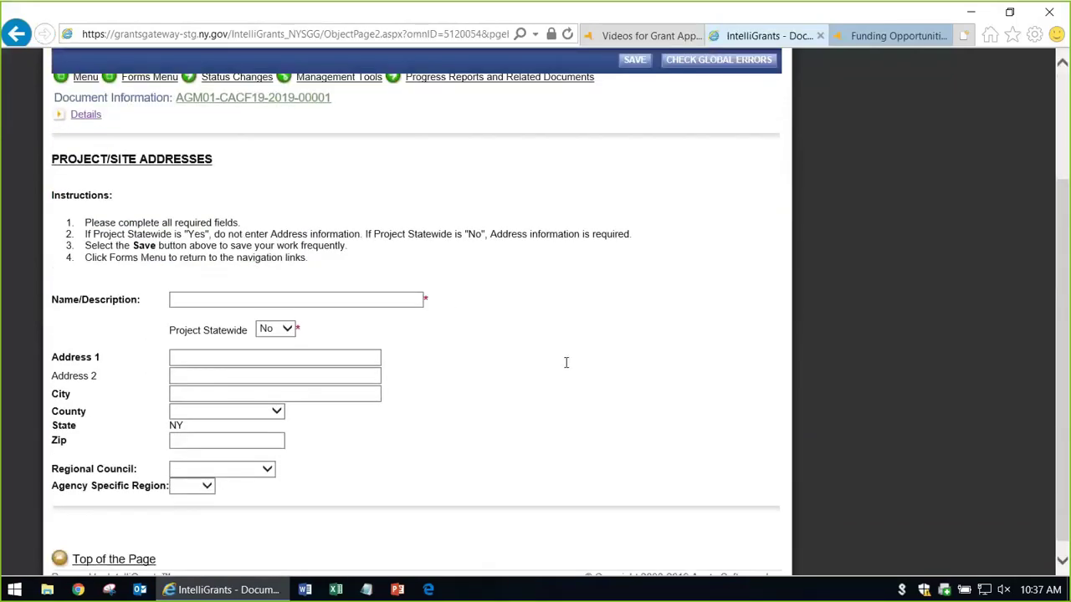
left_click(363, 300)
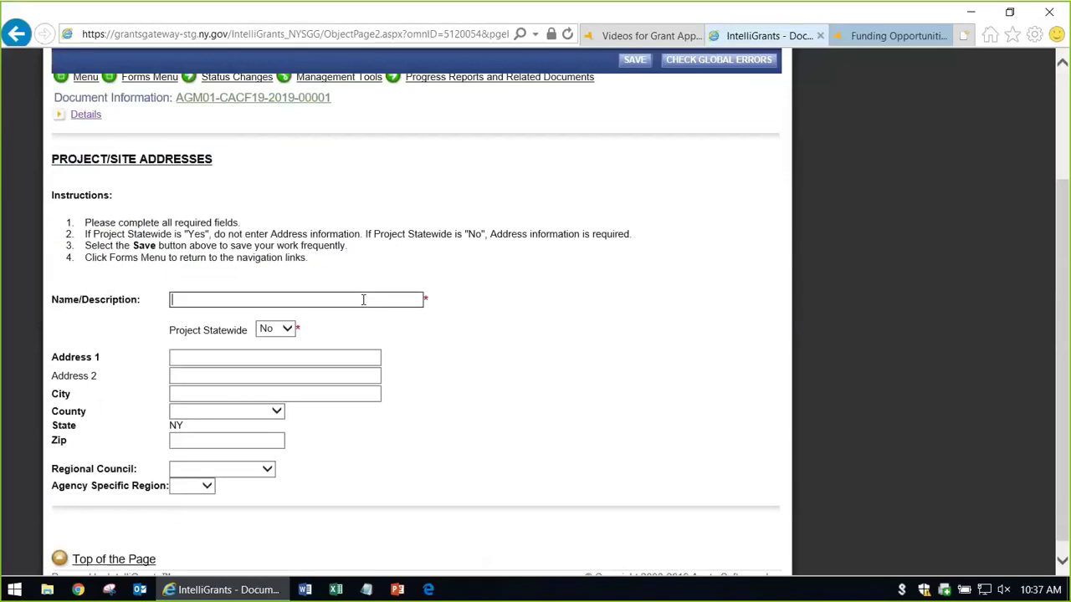
type("Jeff's")
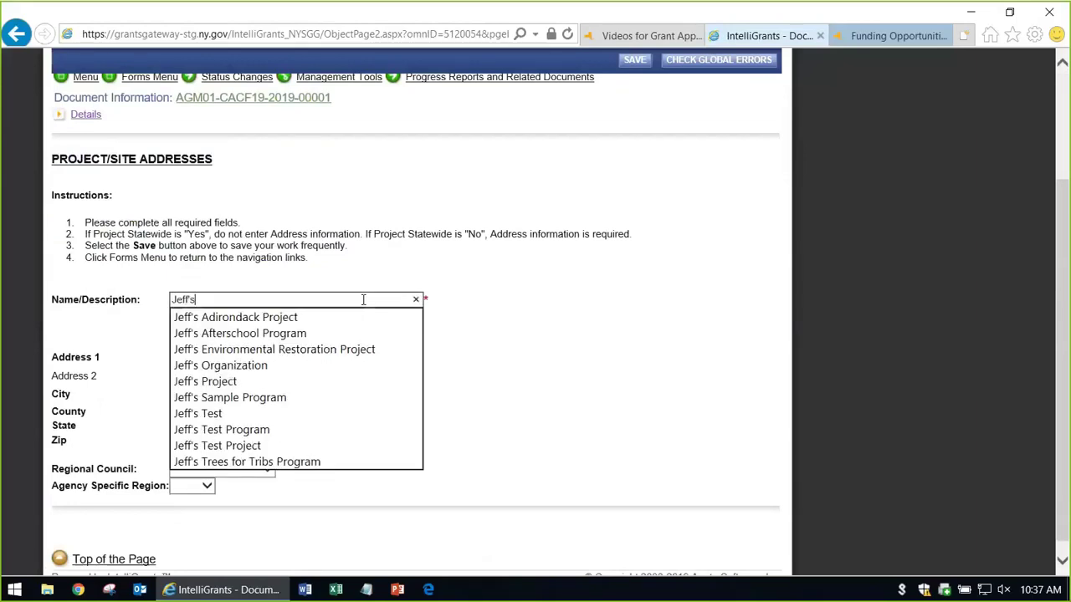
type(" H")
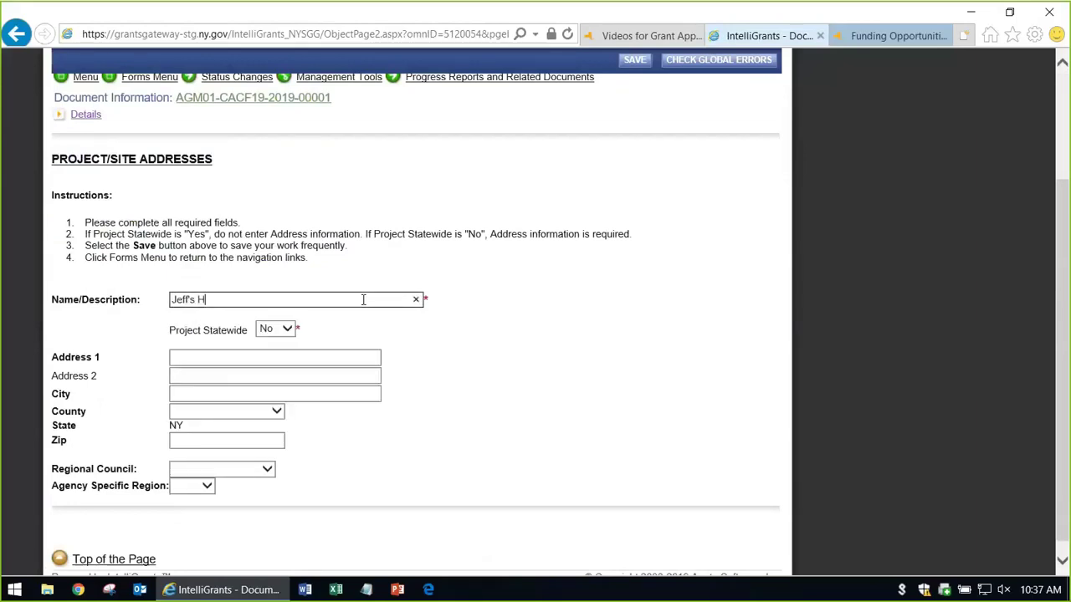
type("umane Society")
key("Tab")
key("Tab")
type("123 Main")
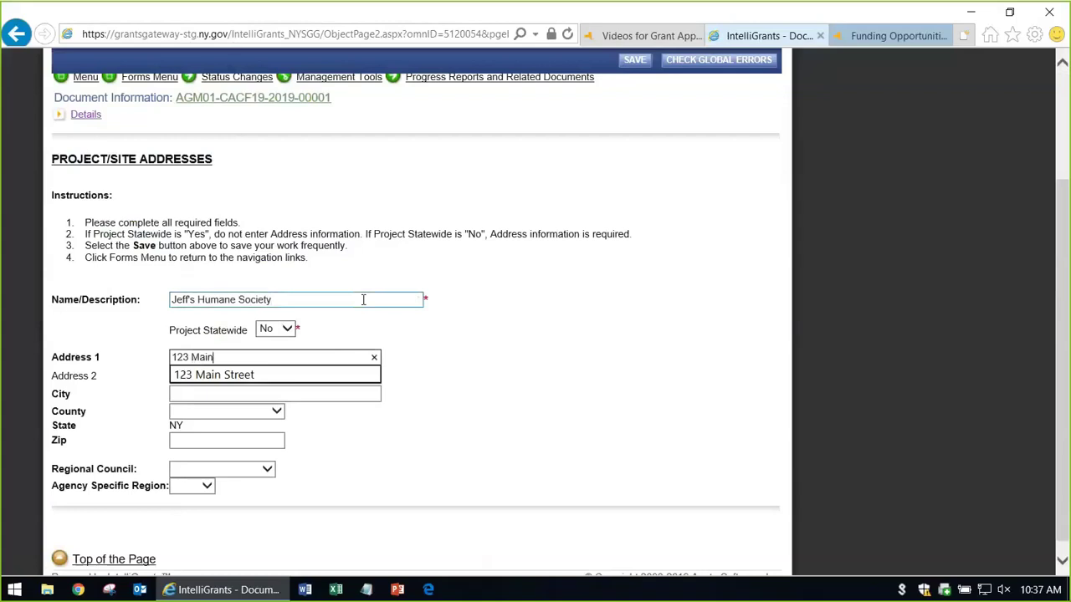
key("Down")
key("Tab")
key("Tab")
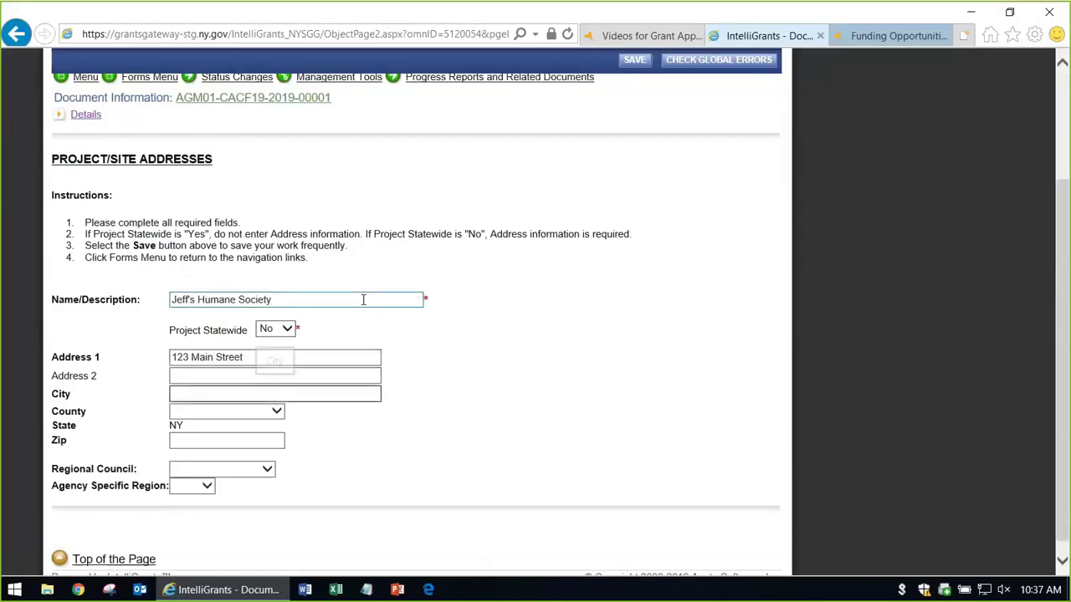
Set the city to Albany, county to Albany County and zip to 12345
type("Alba")
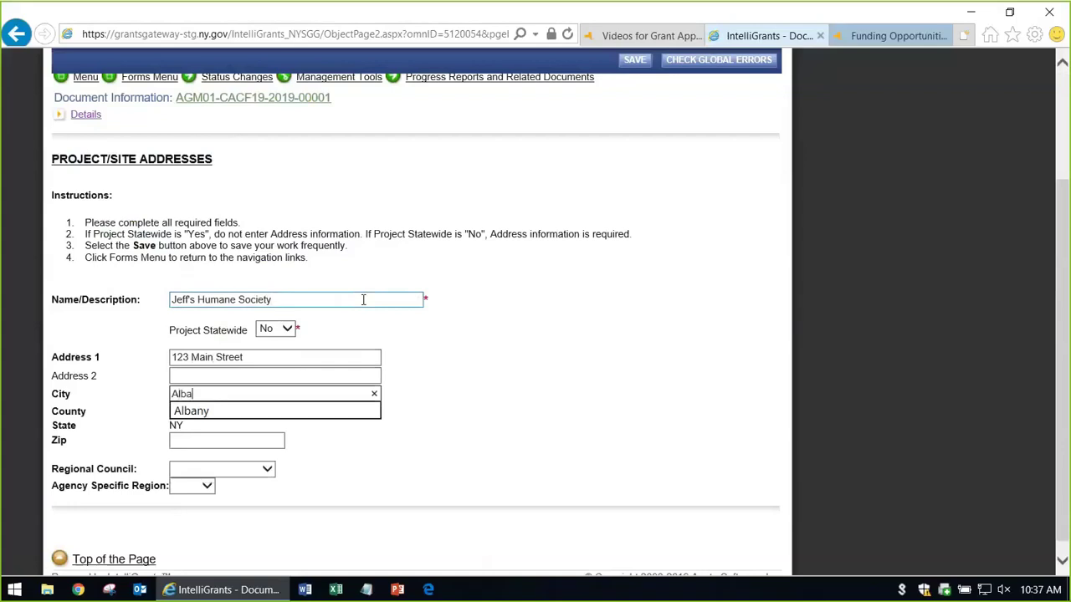
key("Down")
key("Tab")
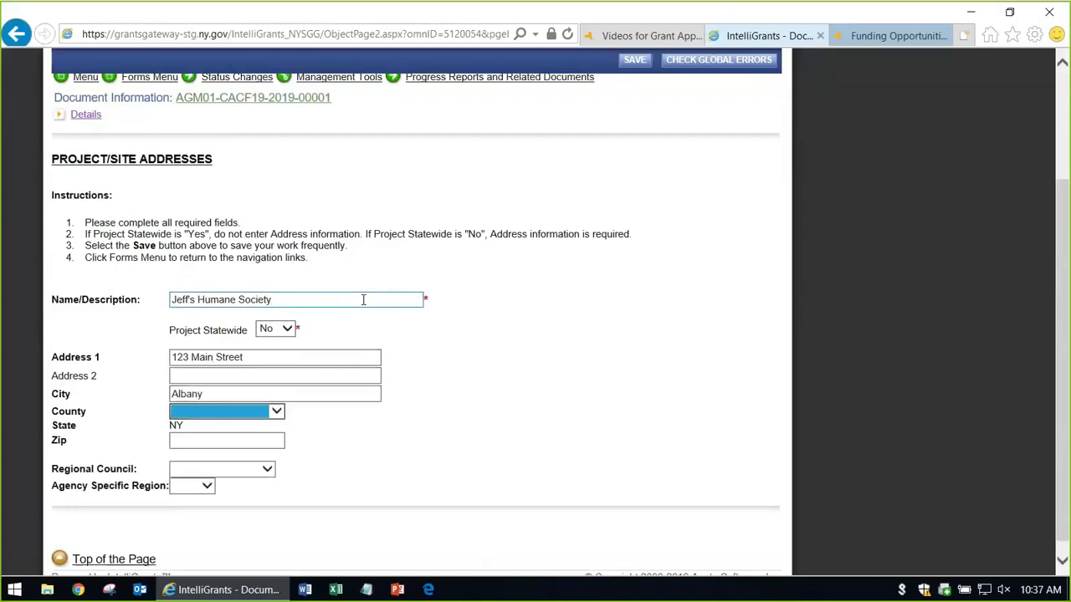
key("Down")
key("Tab")
type("12345")
key("Tab")
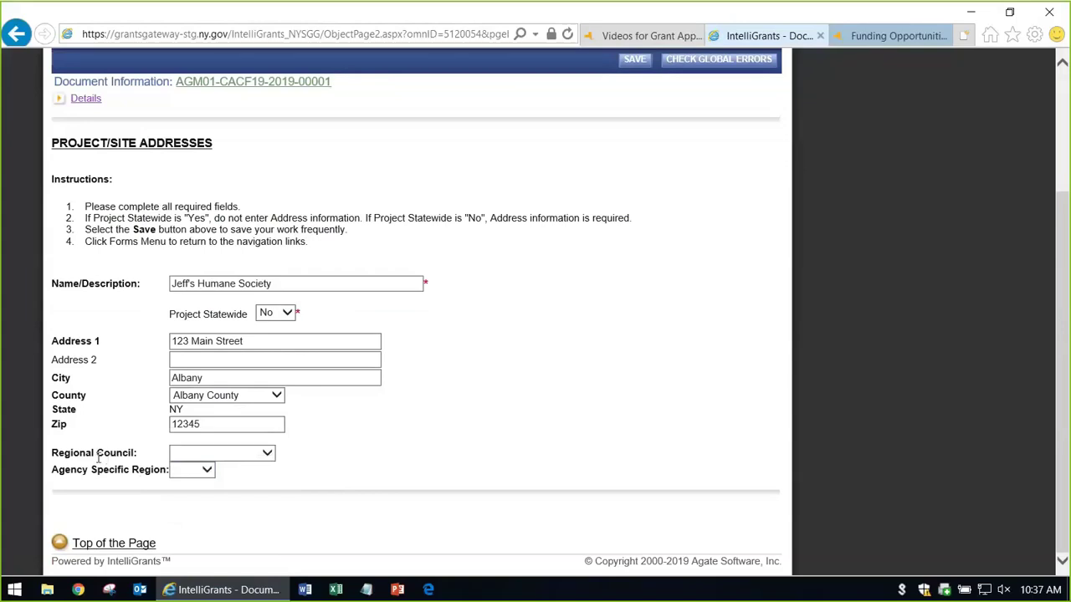
Check the Regional Council and Agency Specific Region dropdowns, leaving both unchanged
left_click(248, 452)
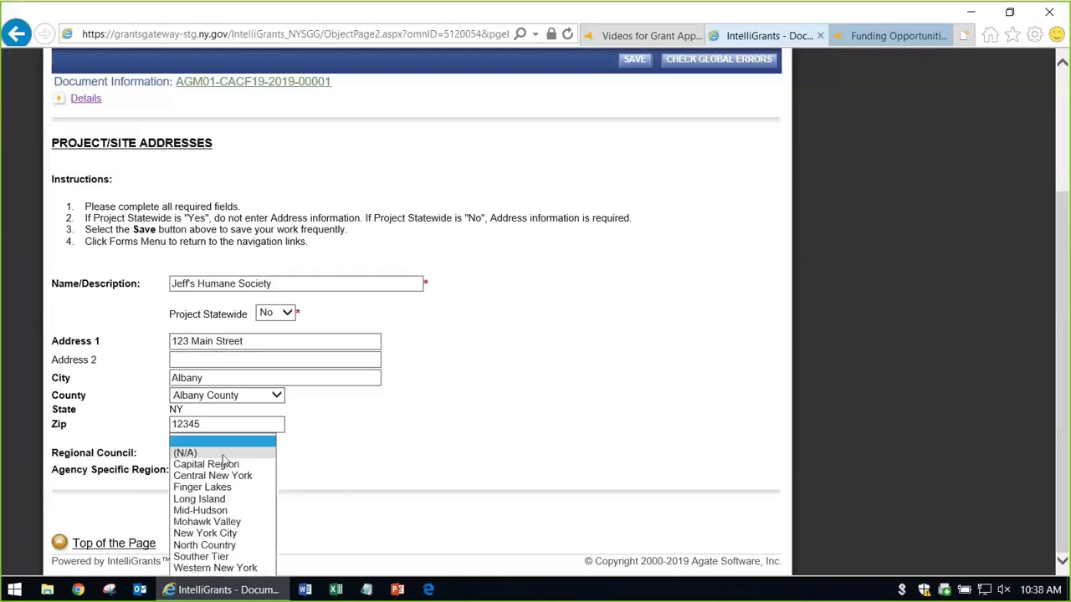
left_click(354, 455)
left_click(205, 471)
left_click(395, 466)
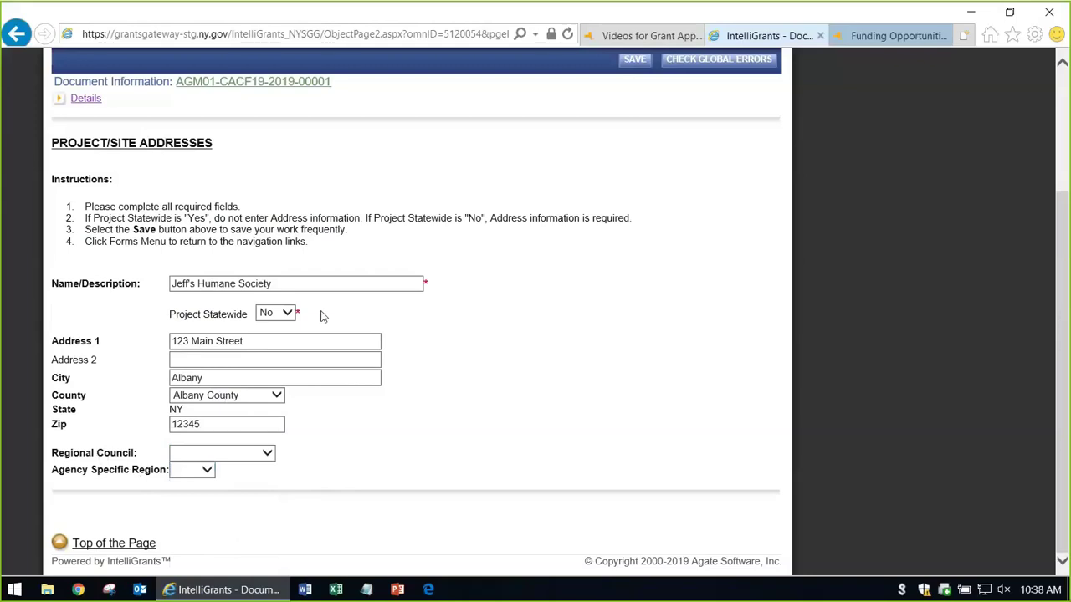
Save the Project/Site Addresses page and highlight the saved confirmation message
left_click(279, 285)
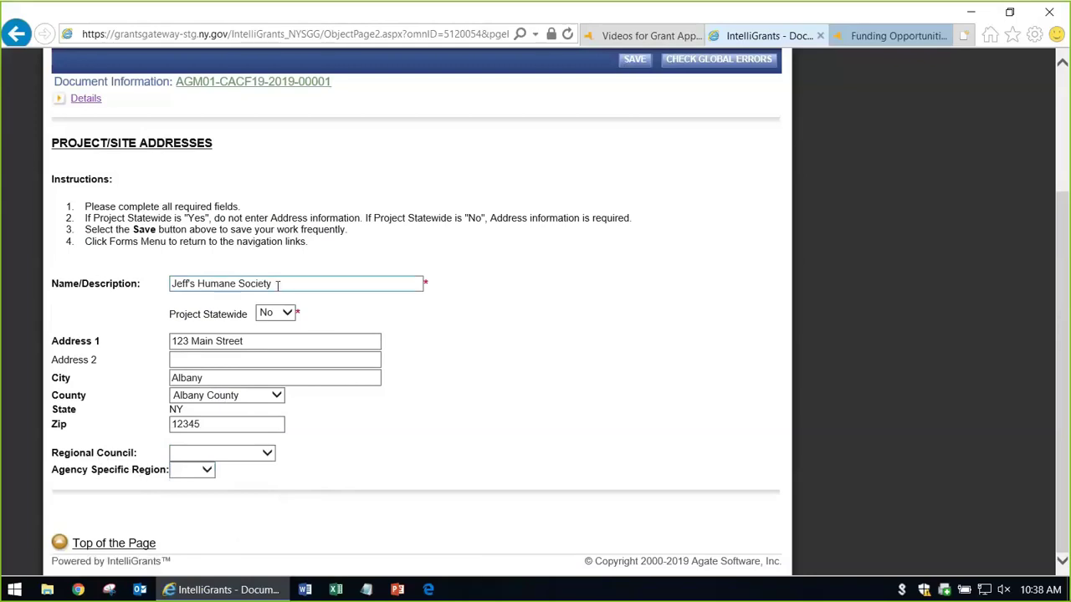
left_click(634, 59)
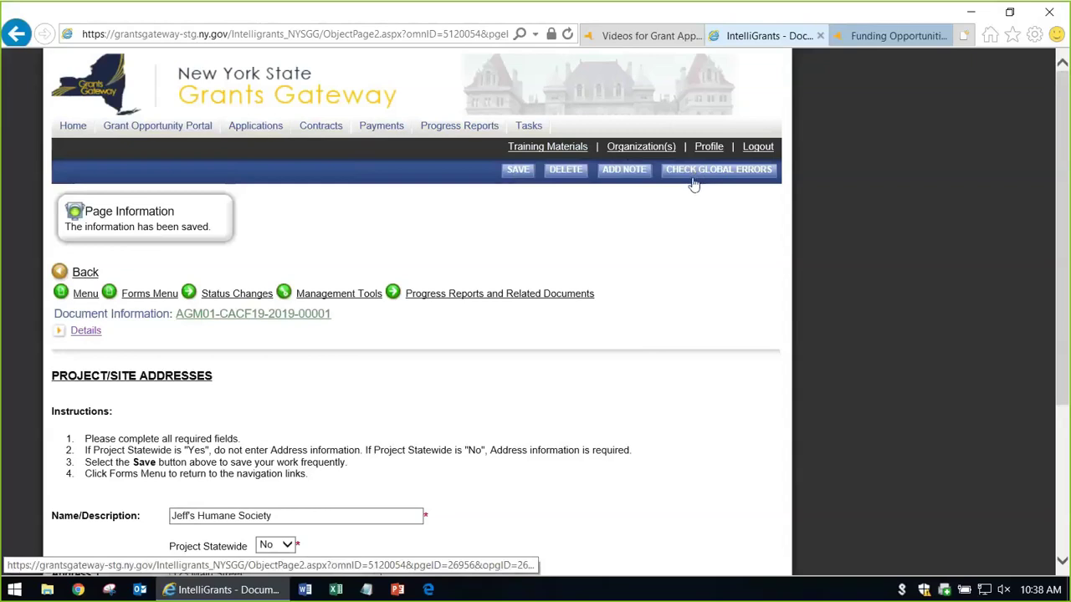
left_click_drag(195, 228, 74, 234)
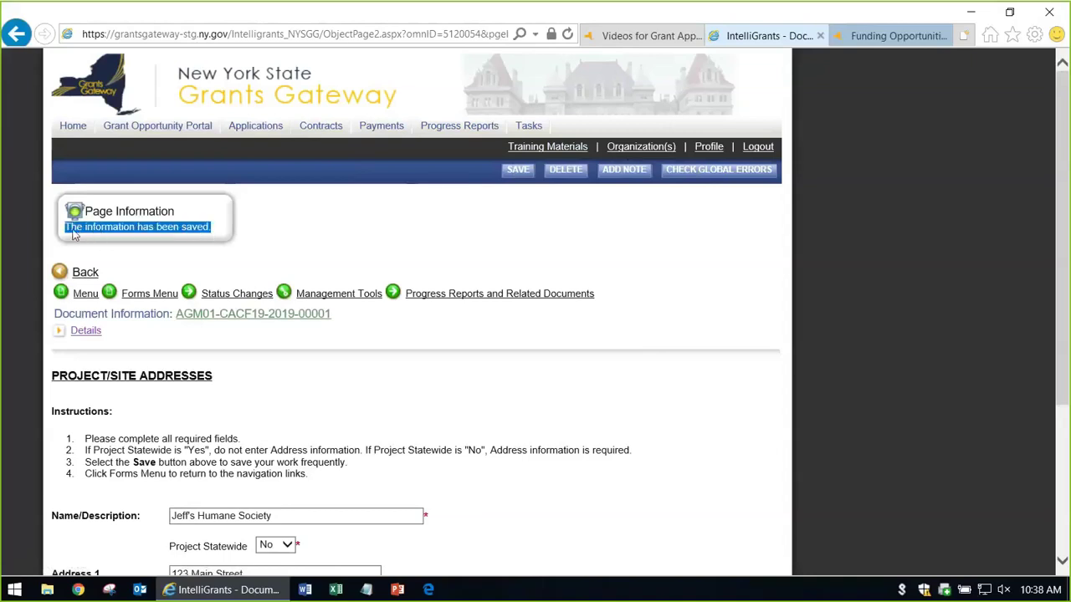
left_click(305, 213)
mouse_move(544, 294)
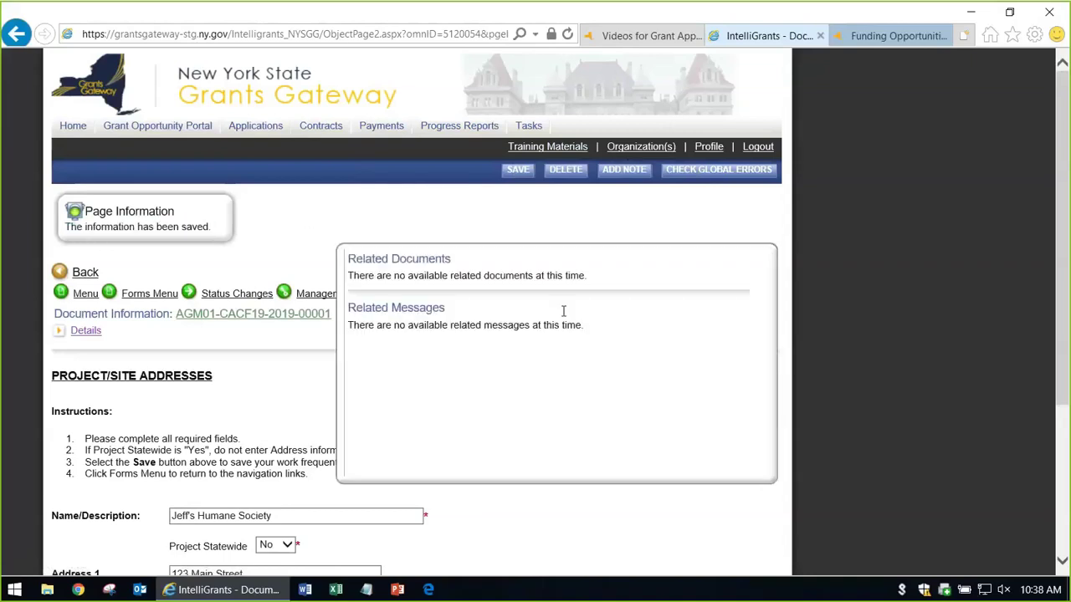
scroll(673, 330, "down", 3)
Delete the project name and try saving to show the missing-name error
left_click_drag(291, 288, 117, 273)
key("ctrl+c")
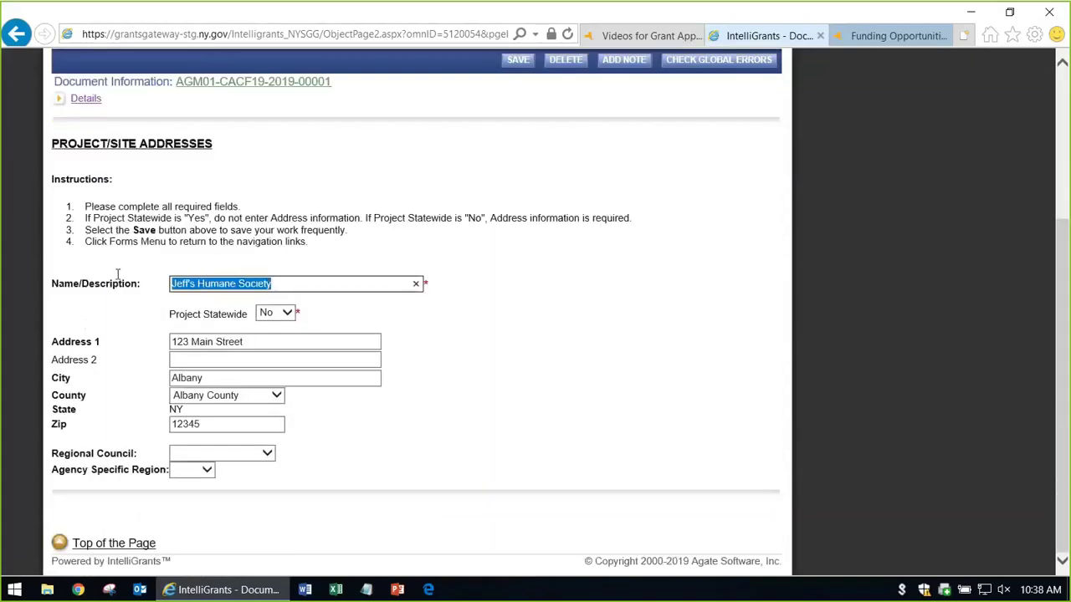
key("BackSpace")
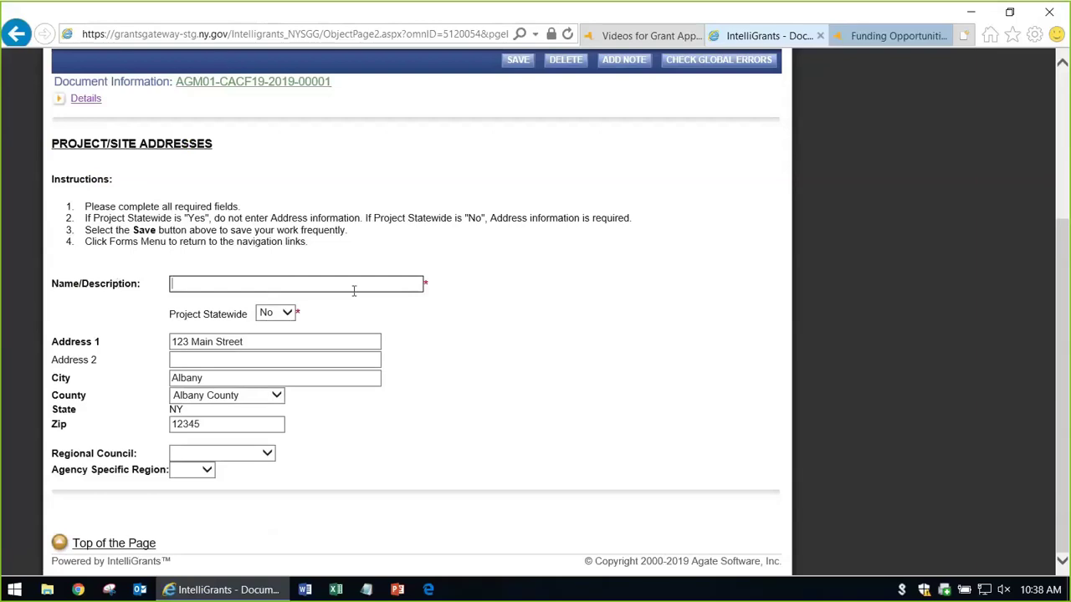
mouse_move(430, 287)
left_mouse_down()
mouse_move(421, 285)
mouse_move(446, 285)
left_mouse_up()
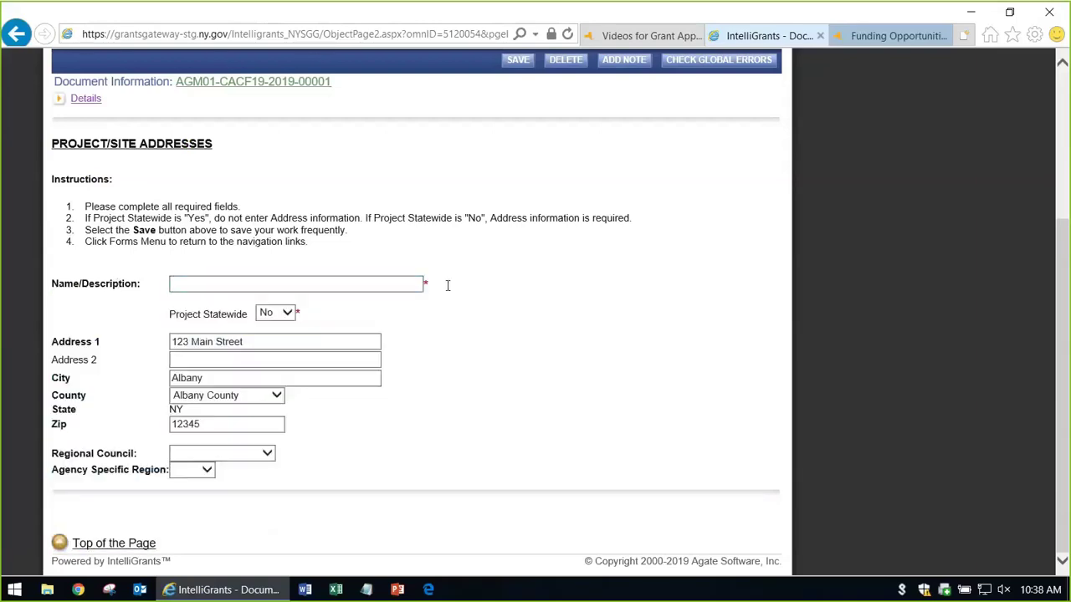
left_click(519, 60)
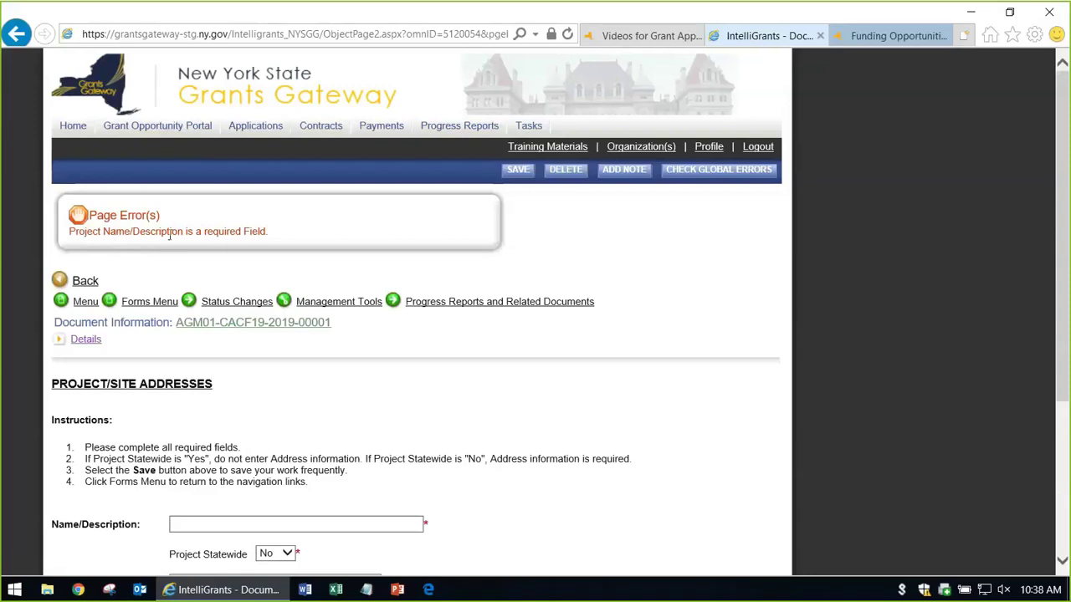
scroll(670, 429, "down", 3)
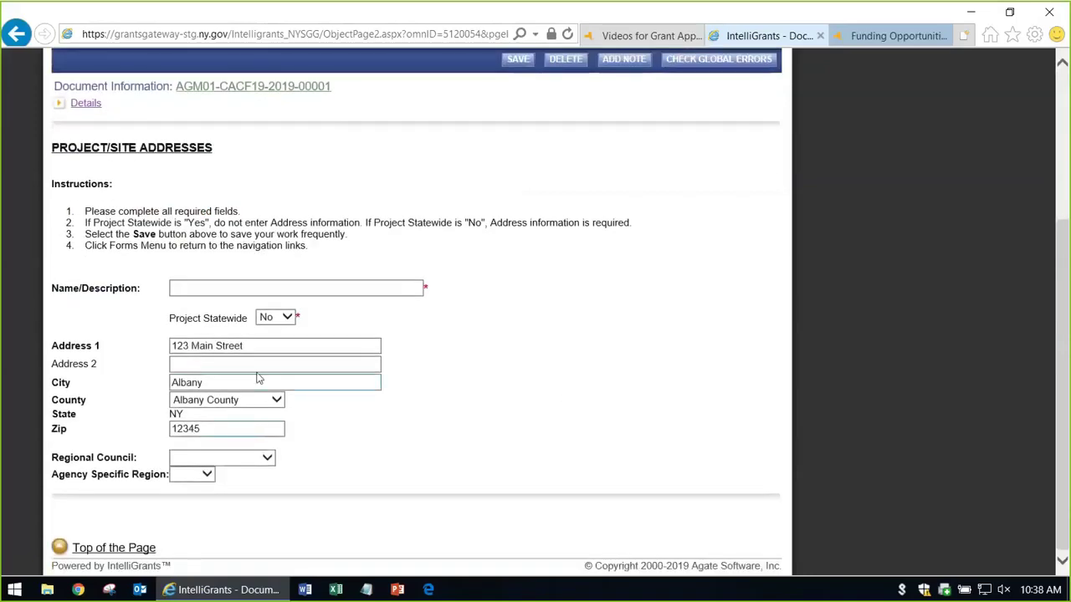
scroll(529, 487, "up", 1)
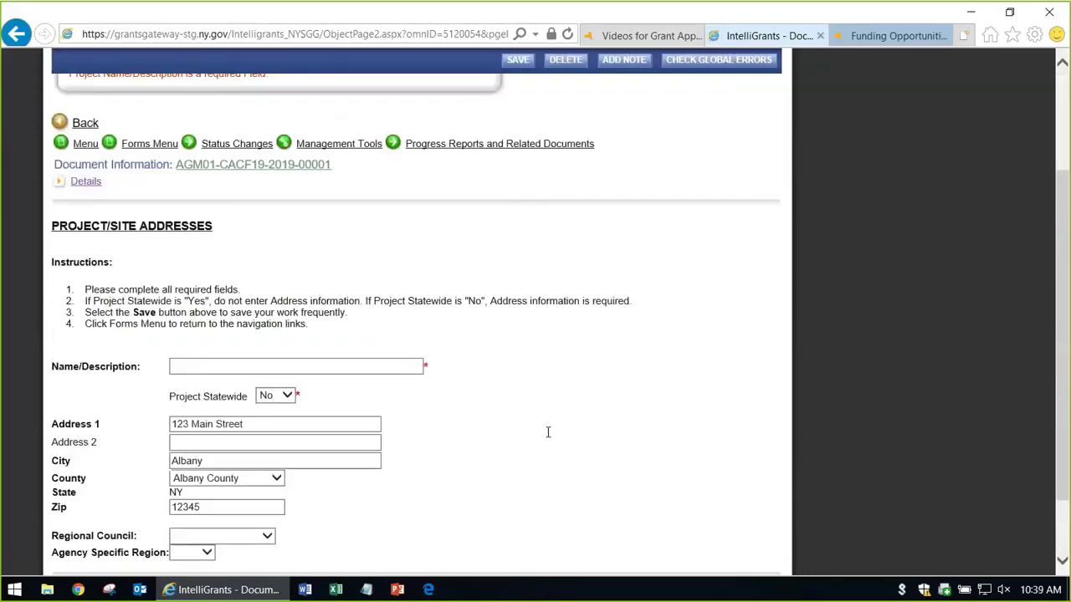
Paste 'Jeff's Humane Society' back into Name/Description and save the page successfully
left_click(421, 366)
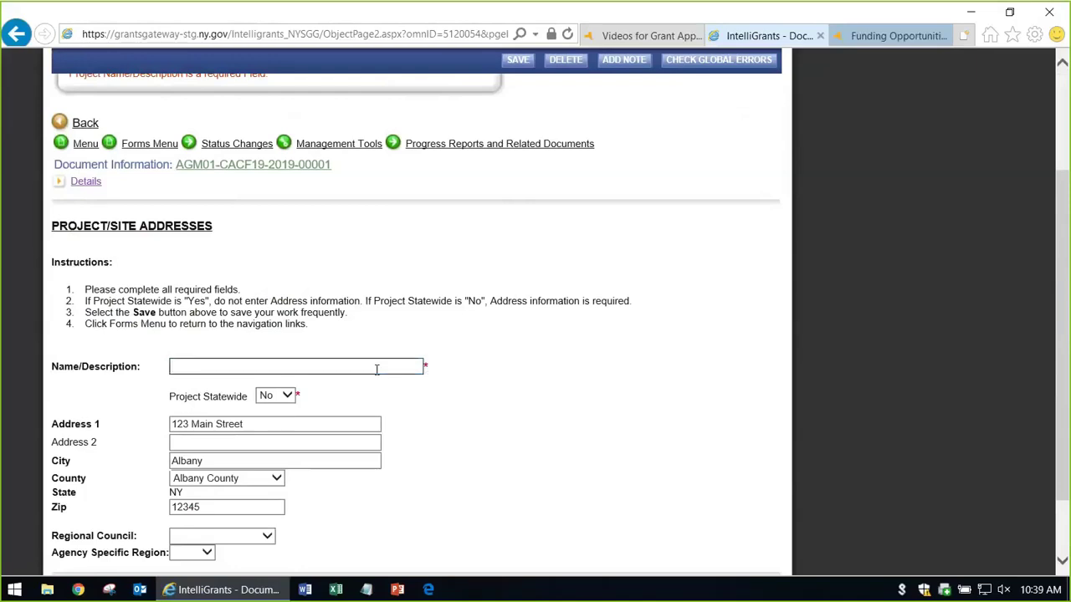
key("ctrl+v")
left_click(507, 60)
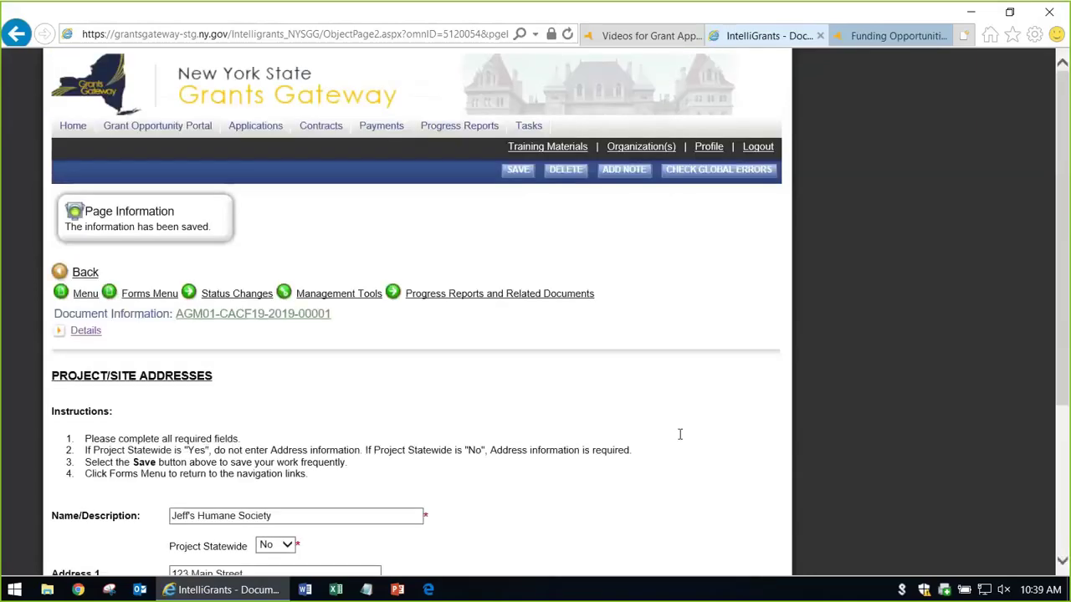
scroll(680, 435, "down", 3)
scroll(679, 432, "up", 2)
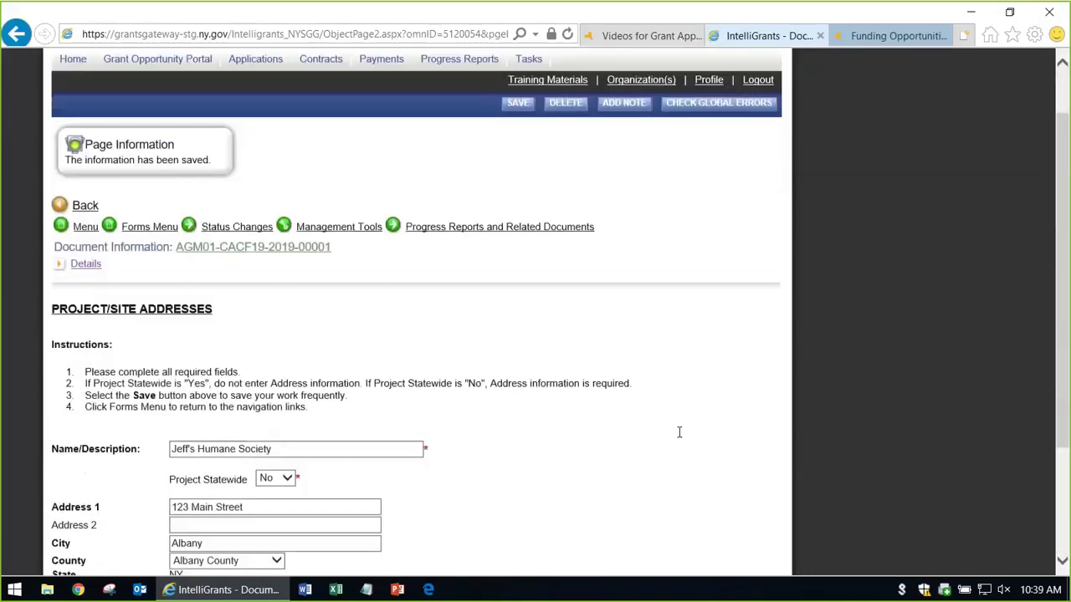
scroll(679, 431, "down", 1)
Return to the application's full forms list and scroll down it
left_click(154, 216)
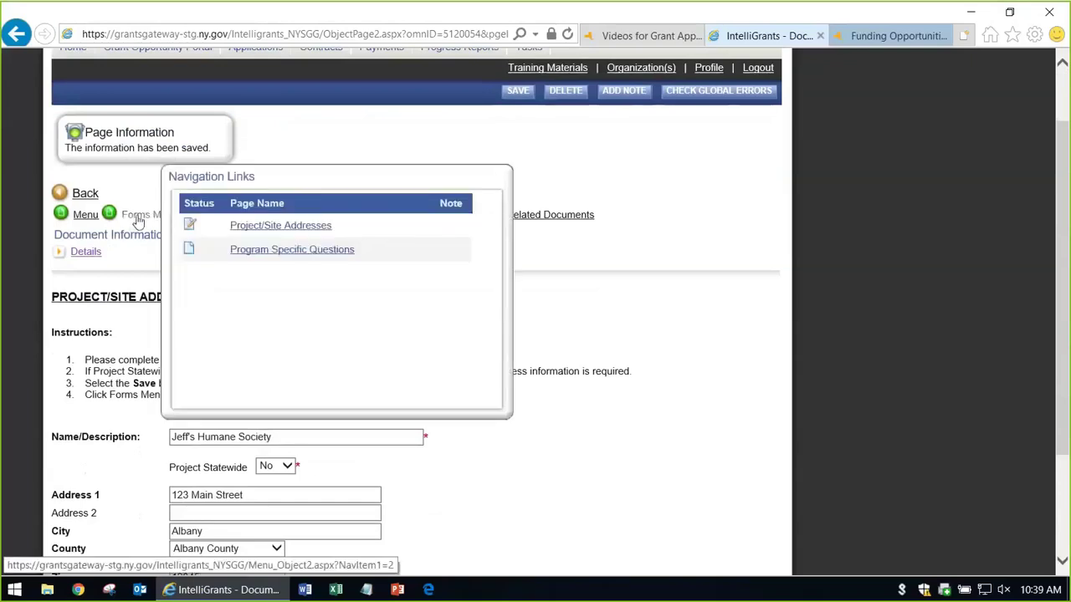
left_click(138, 220)
scroll(468, 337, "down", 2)
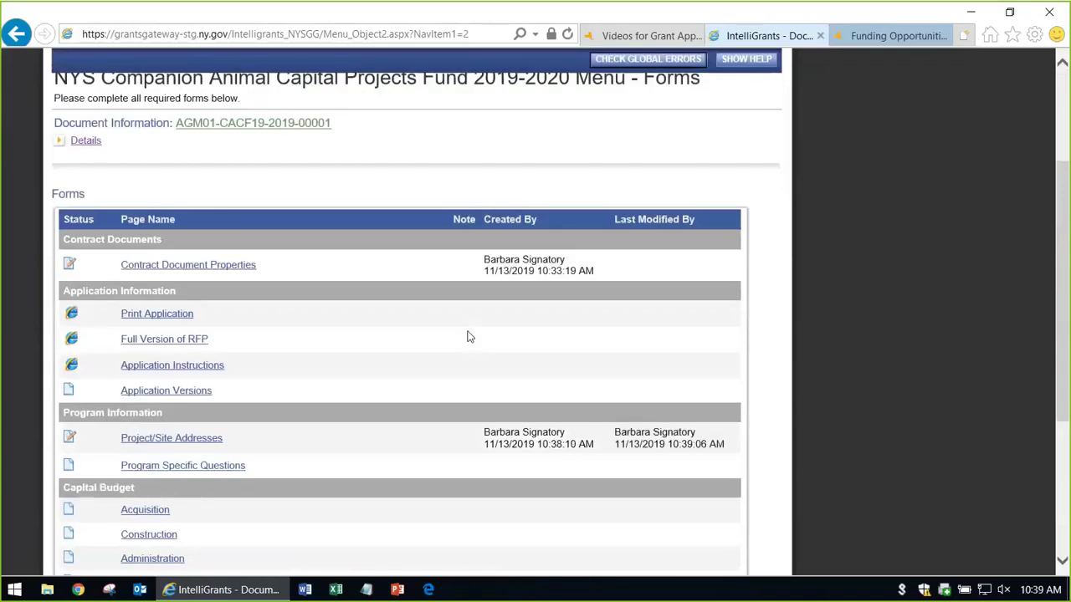
scroll(468, 337, "down", 3)
scroll(83, 255, "down", 1)
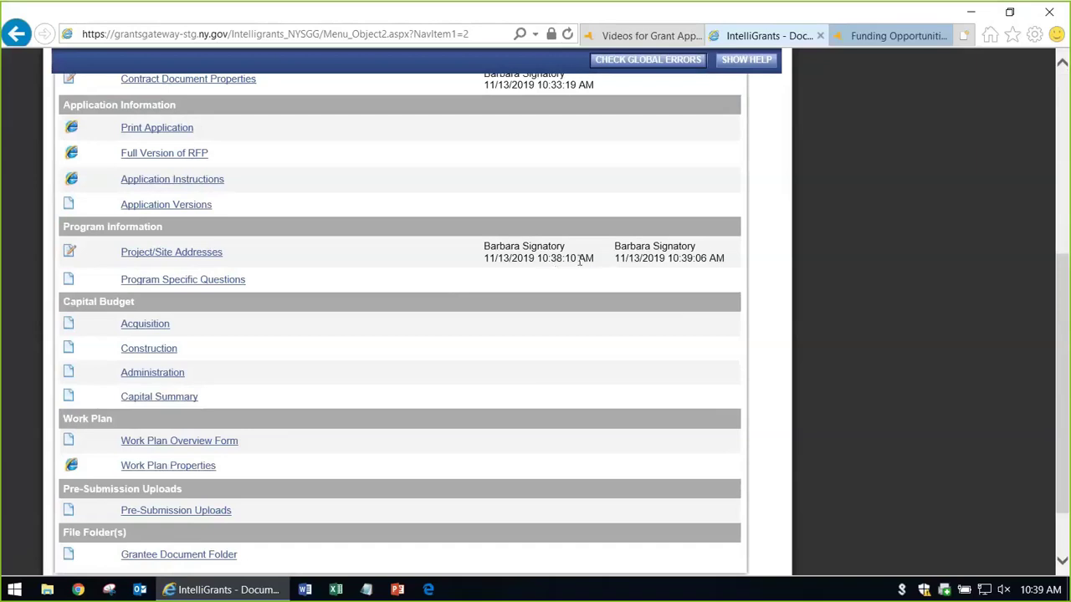
Highlight the Project/Site Addresses creation and last-modified timestamps
left_click_drag(593, 258, 537, 259)
left_click(709, 264)
left_click_drag(709, 263, 666, 259)
left_click(667, 259)
scroll(419, 314, "down", 2)
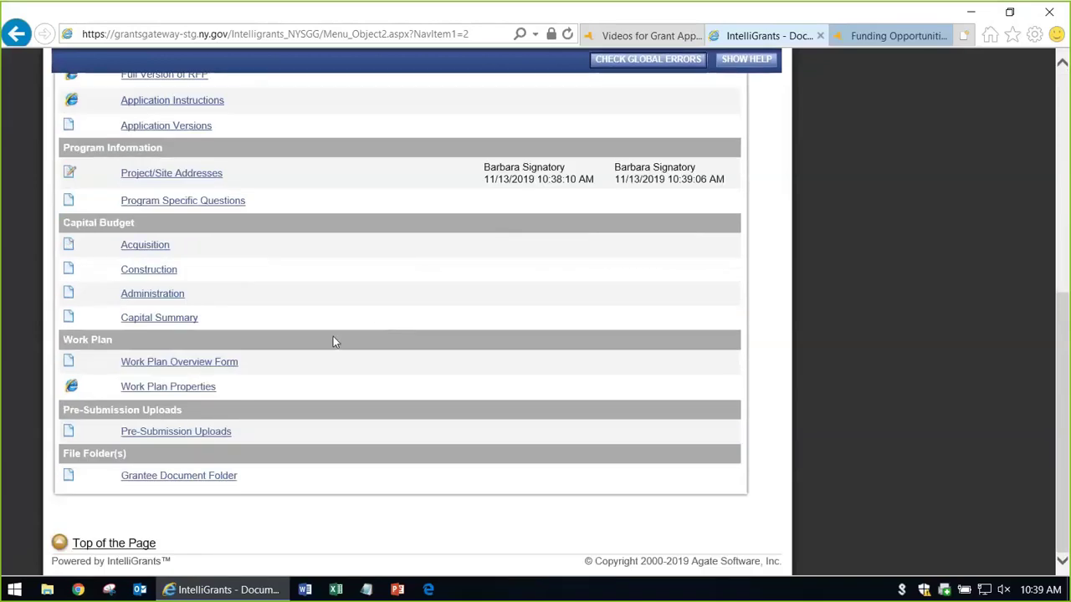
Open Program Specific Questions and test typing sample gibberish into the 1A answer box
left_click(214, 207)
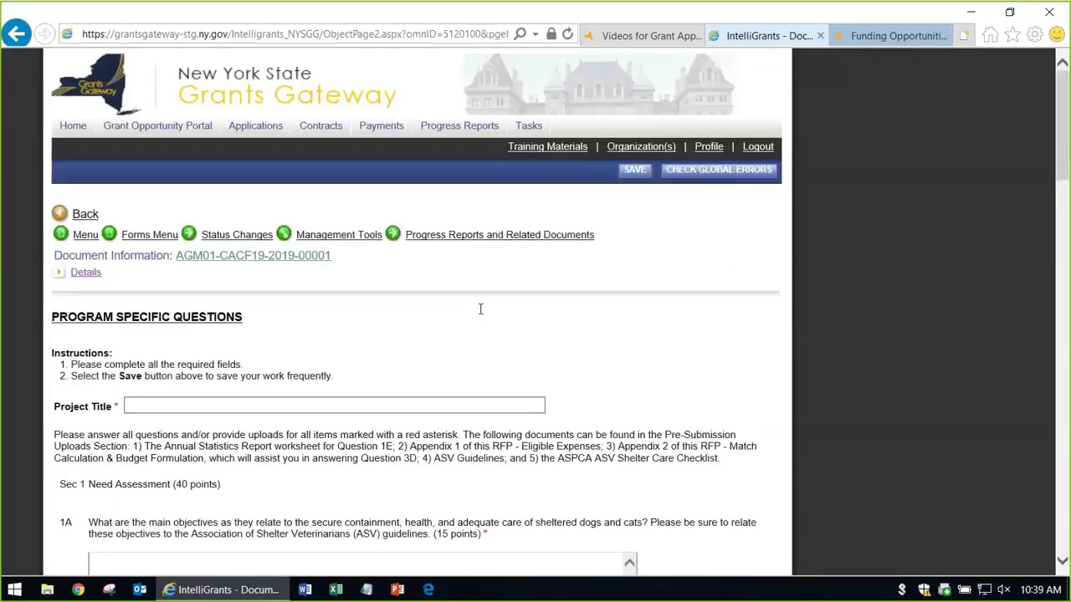
scroll(480, 309, "down", 2)
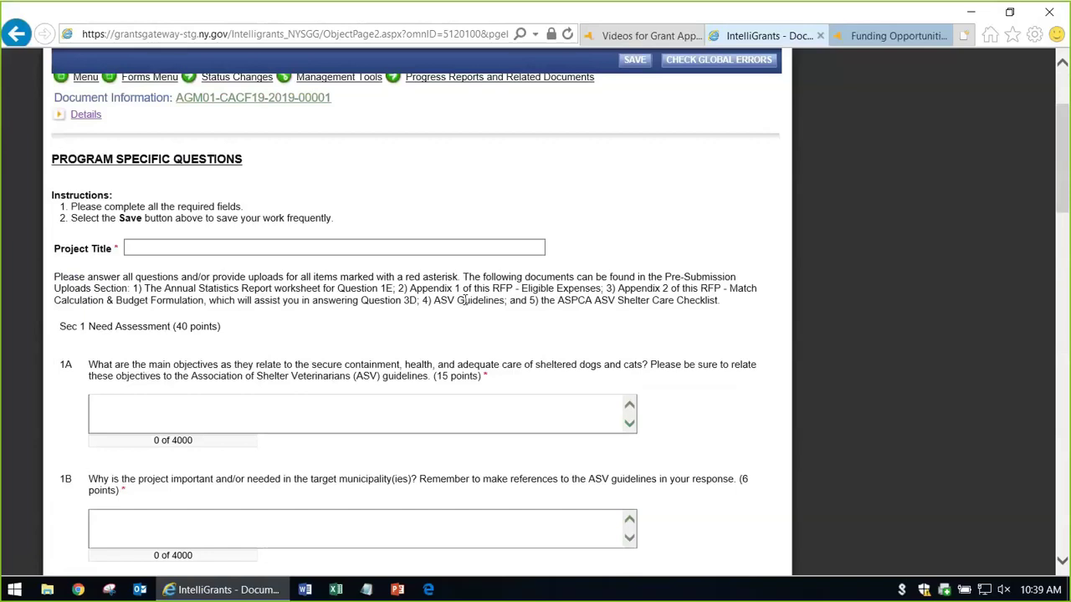
scroll(202, 363, "down", 1)
left_click_drag(202, 362, 153, 367)
left_click(211, 369)
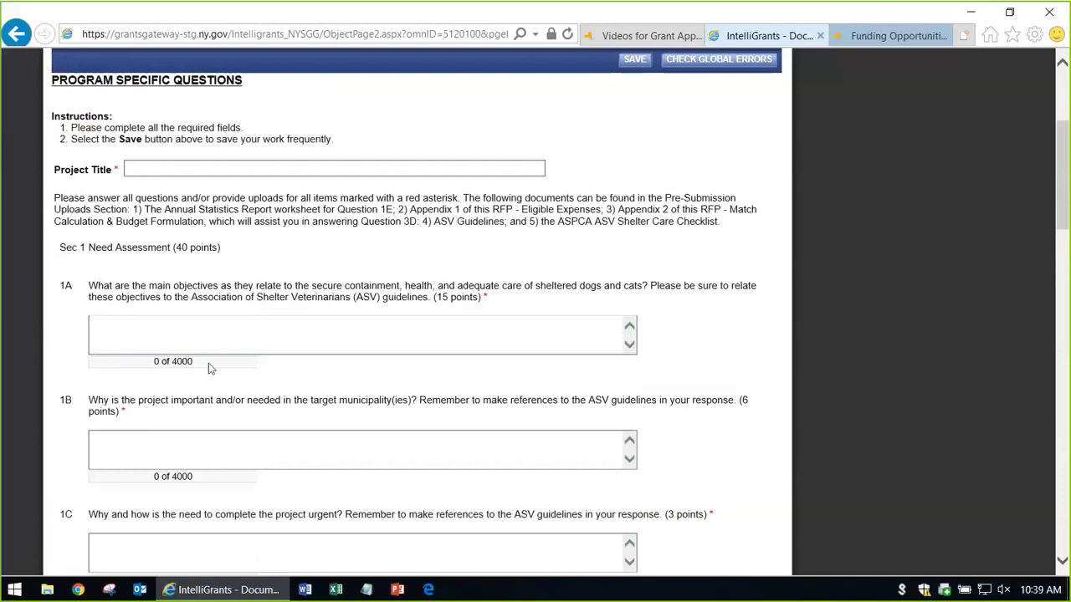
left_click(209, 328)
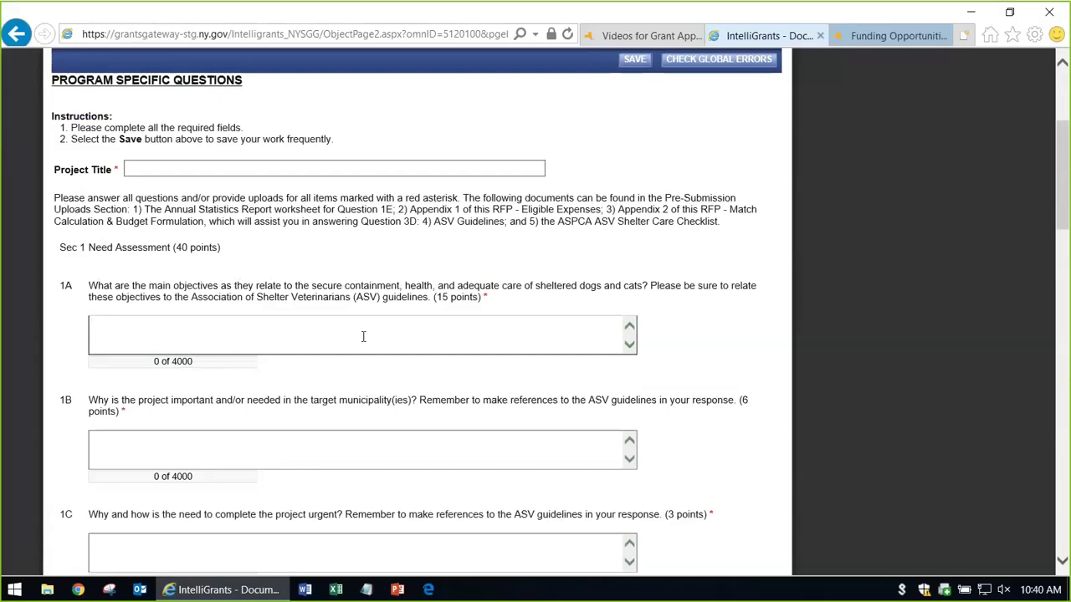
type("alksdjf laskdjf l;asjdflaksdf")
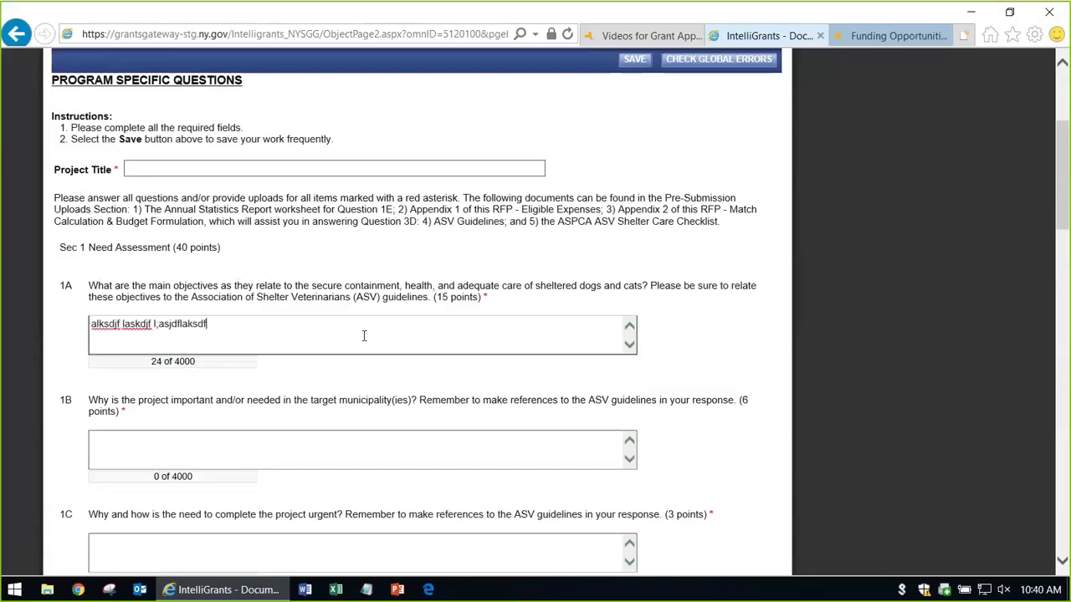
type("as;lfkasl;dfjkasfd")
key("BackSpace")
key("BackSpace")
key("BackSpace")
key("BackSpace")
key("BackSpace")
key("BackSpace")
key("BackSpace")
key("BackSpace")
key("BackSpace")
key("BackSpace")
key("BackSpace")
key("BackSpace")
key("BackSpace")
key("BackSpace")
key("BackSpace")
key("BackSpace")
key("BackSpace")
key("BackSpace")
key("BackSpace")
key("BackSpace")
key("BackSpace")
key("BackSpace")
key("BackSpace")
key("BackSpace")
key("BackSpace")
key("BackSpace")
key("BackSpace")
key("BackSpace")
key("BackSpace")
key("BackSpace")
key("BackSpace")
key("BackSpace")
key("BackSpace")
key("BackSpace")
key("BackSpace")
key("BackSpace")
key("BackSpace")
key("BackSpace")
key("BackSpace")
key("BackSpace")
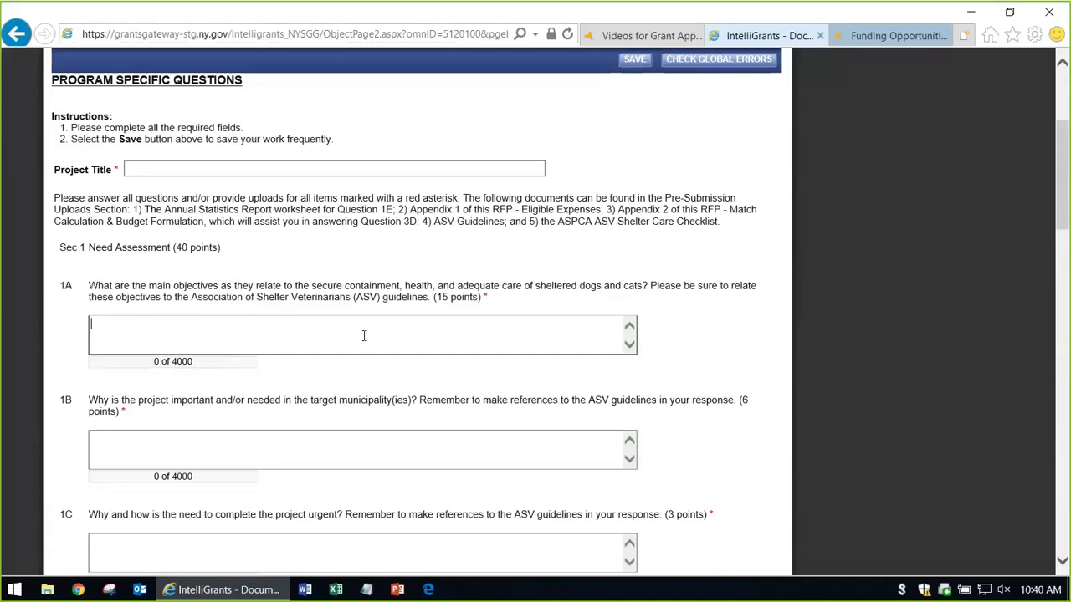
Enter 'Jeff's Animal Shelter Project' as the Project Title
left_click(331, 168)
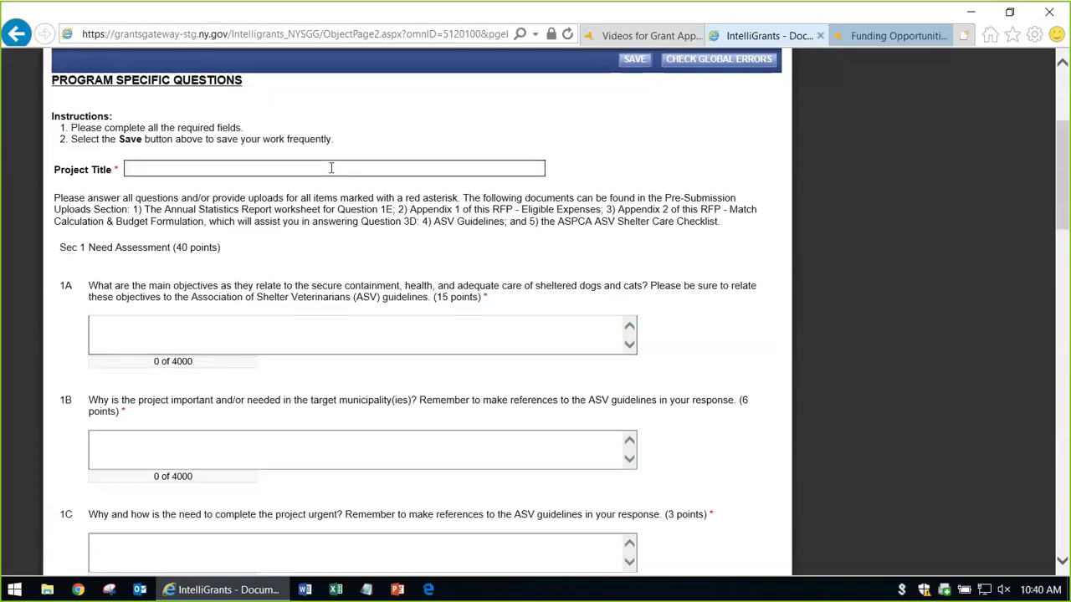
left_click_drag(58, 198, 107, 207)
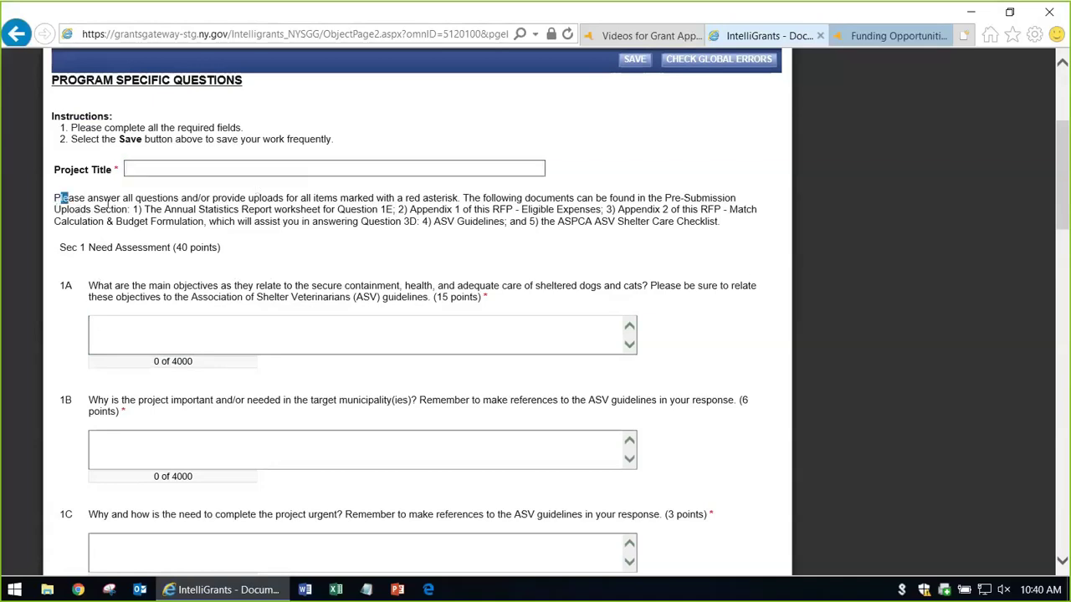
left_click(331, 237)
left_click(165, 170)
type("Jeff's Animal Shelter Project")
Fill question 1A with repeated copies of 'Here is my answer.' and copy the block
left_click(253, 321)
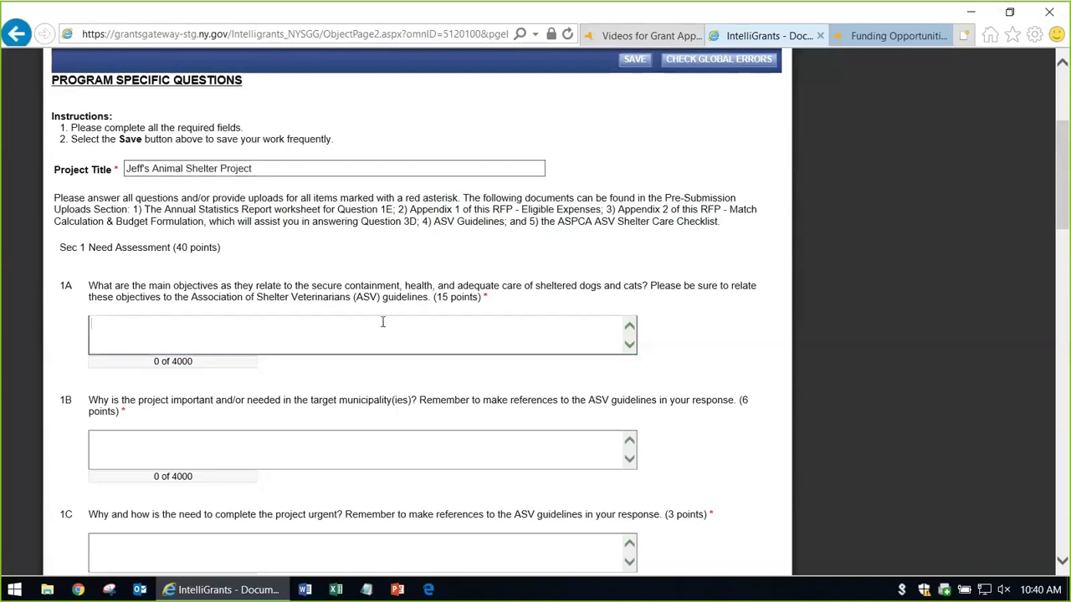
scroll(382, 321, "down", 1)
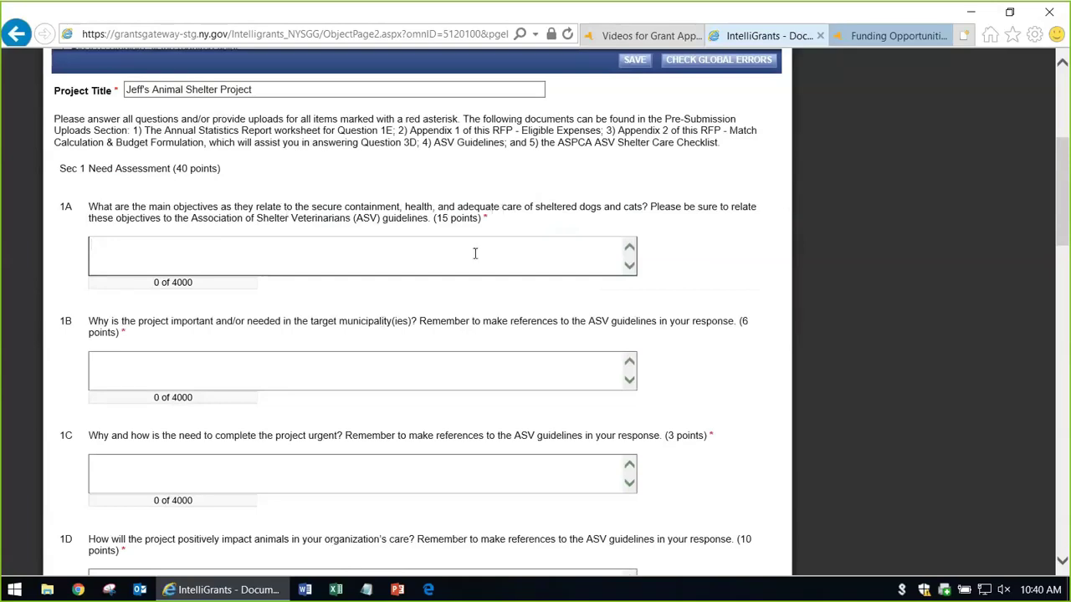
type("Here is my answer.")
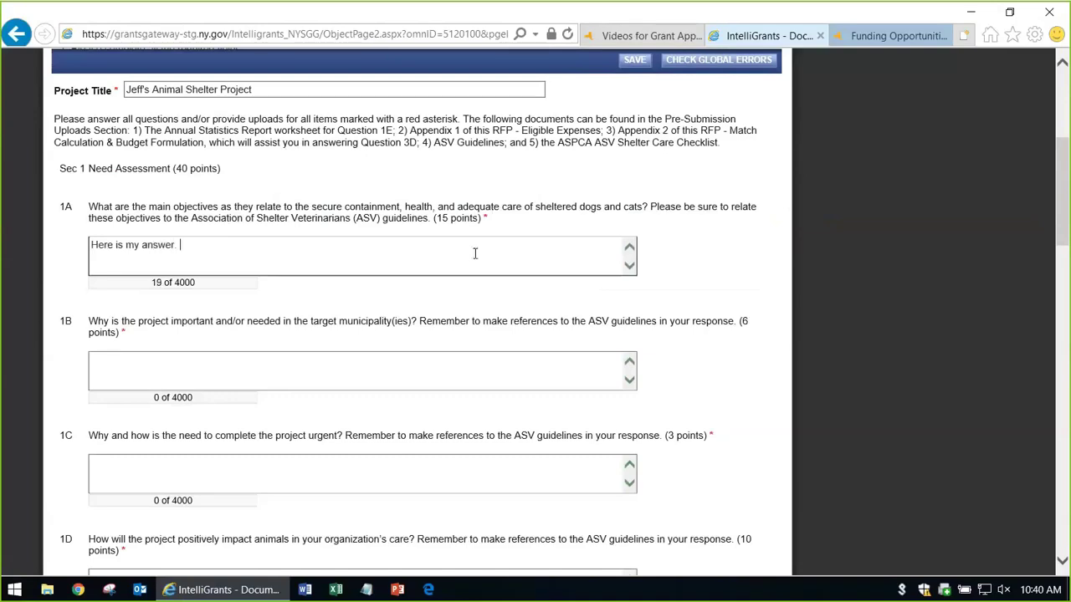
key("ctrl+a")
key("ctrl+c")
left_click(474, 254)
key("ctrl+v")
key("ctrl+v")
key("ctrl+v")
key("ctrl+v")
key("ctrl+v")
key("ctrl+v")
key("ctrl+v")
key("ctrl+v")
key("ctrl+v")
key("ctrl+v")
key("ctrl+v")
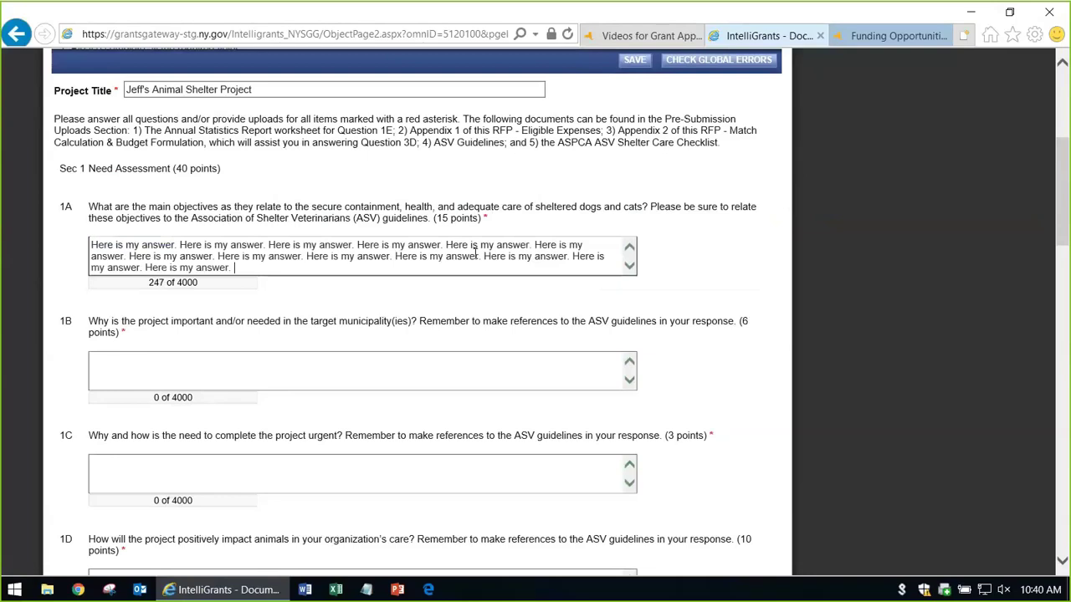
key("ctrl+v")
key("ctrl+a")
key("ctrl+c")
key("ctrl+v")
key("ctrl+v")
key("ctrl+v")
key("ctrl+v")
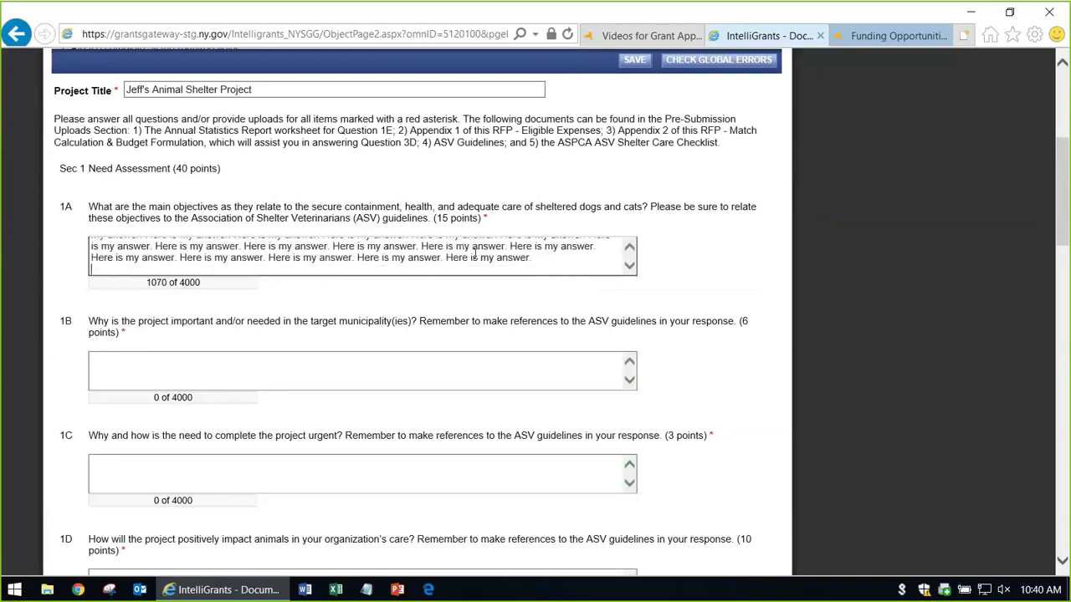
key("ctrl+v")
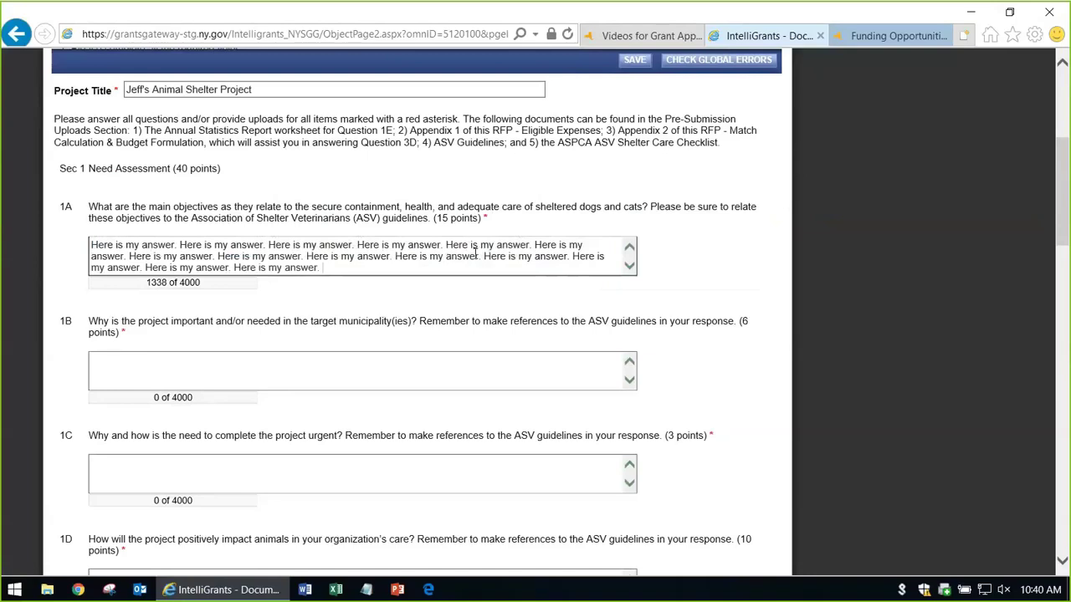
key("ctrl+a")
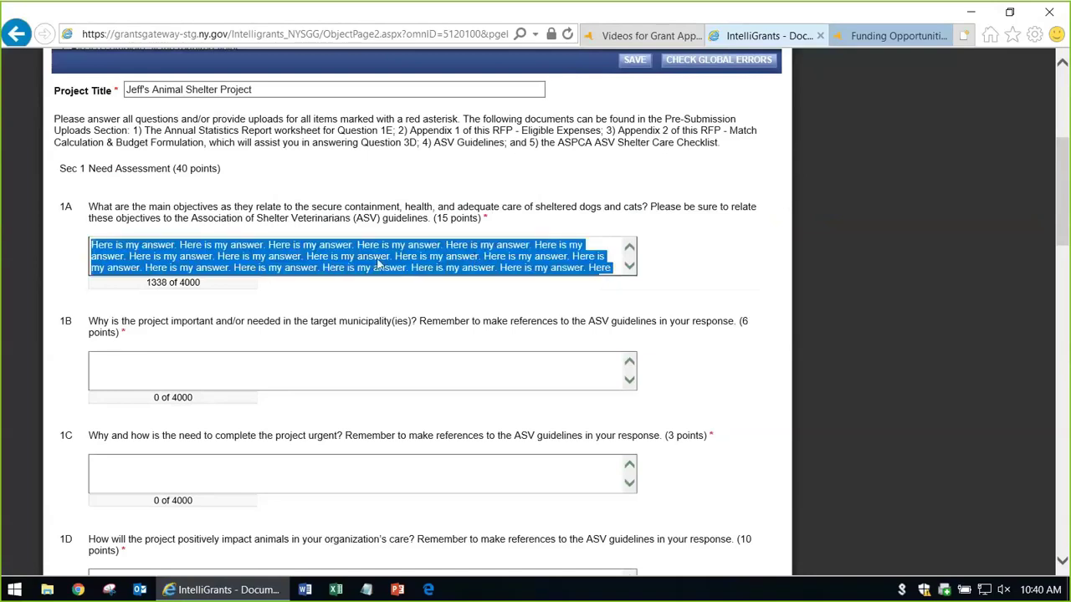
Paste the copied placeholder answer into questions 1B, 1C and 1D
left_click(201, 360)
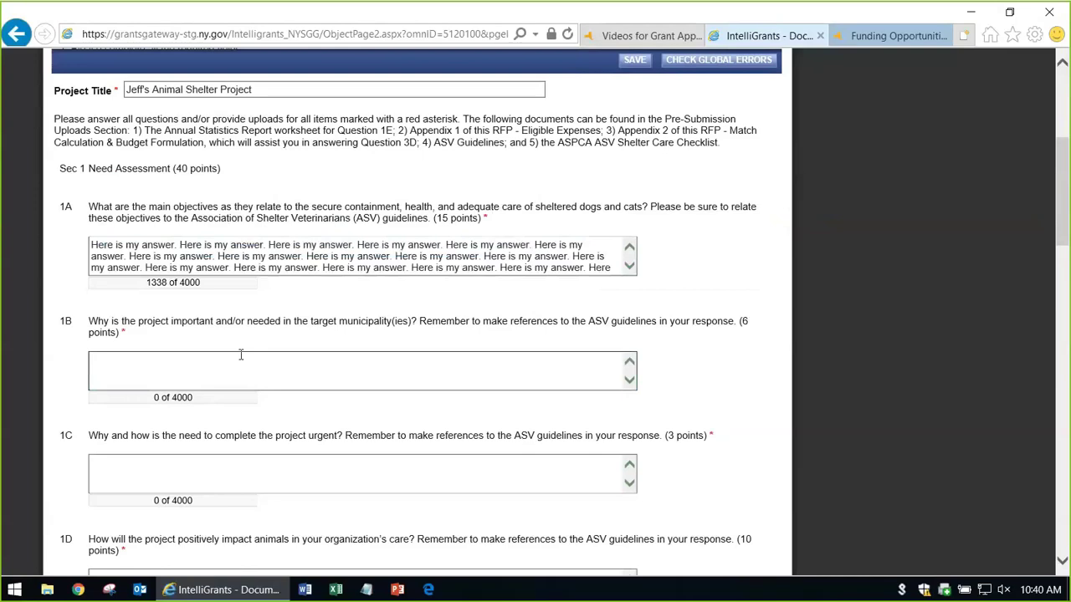
key("ctrl+v")
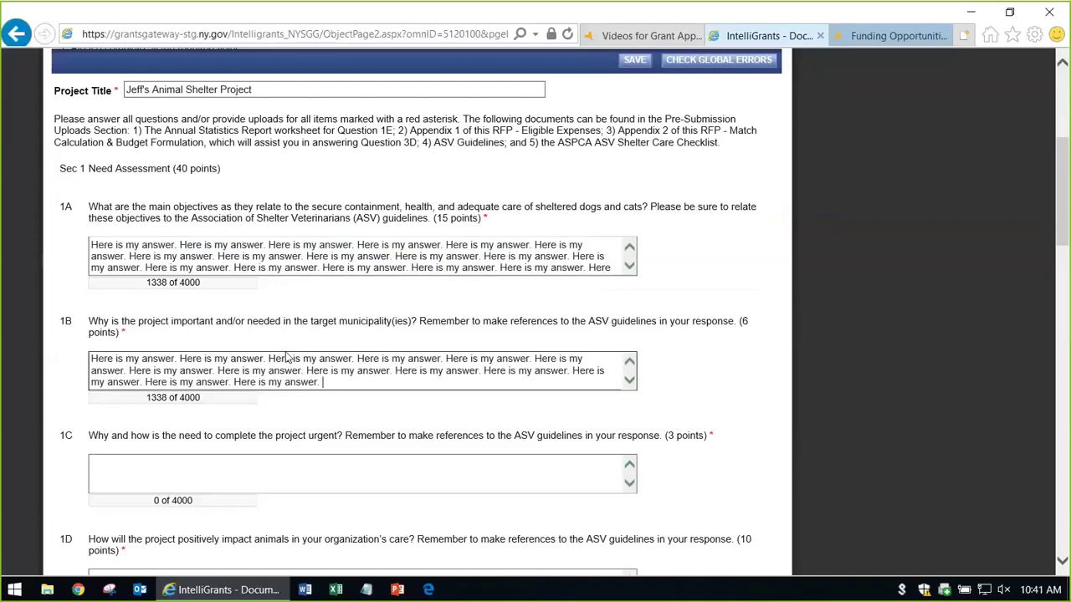
scroll(287, 358, "down", 3)
left_click(230, 225)
key("ctrl+v")
left_click(189, 355)
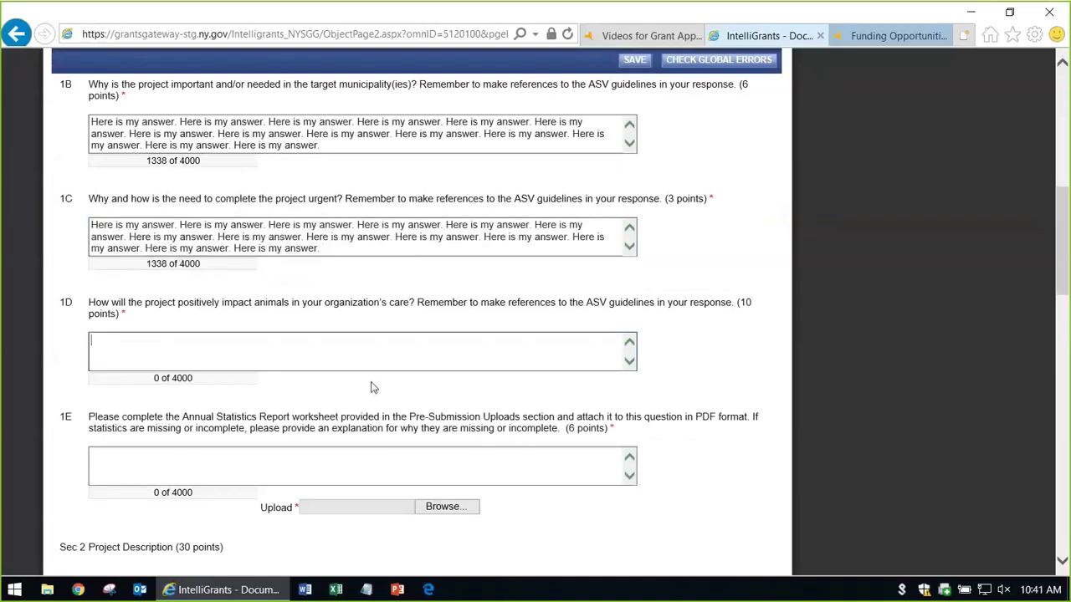
key("ctrl+v")
scroll(371, 382, "down", 2)
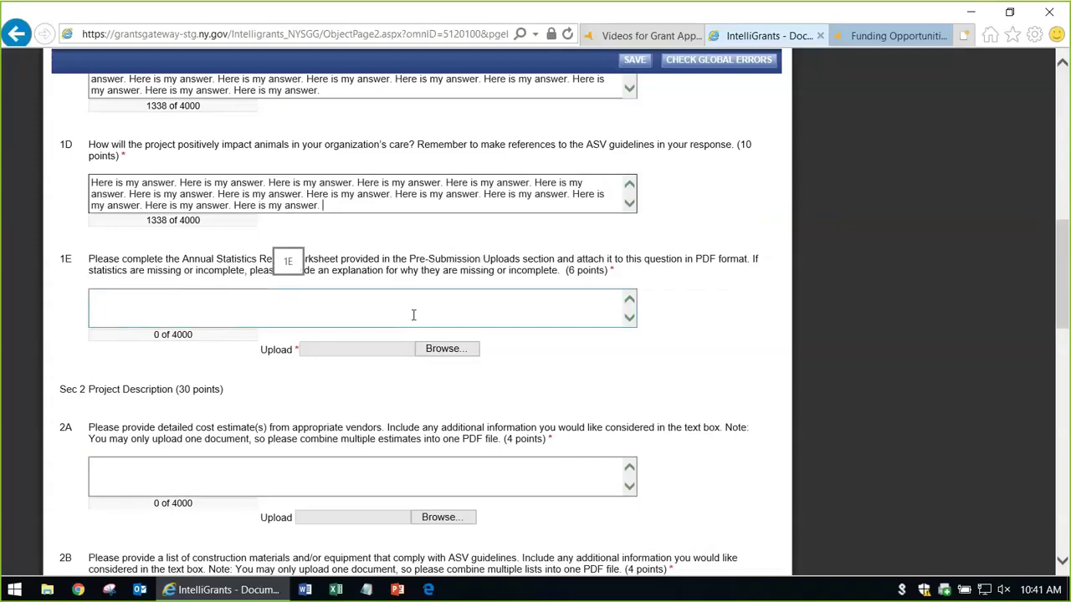
scroll(586, 314, "up", 2)
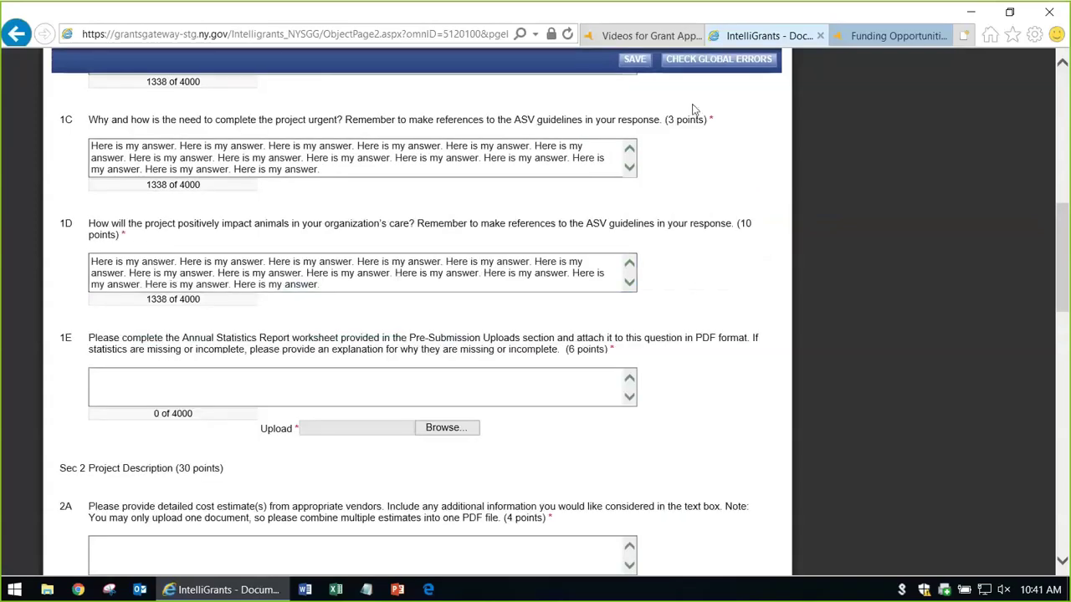
left_click(629, 62)
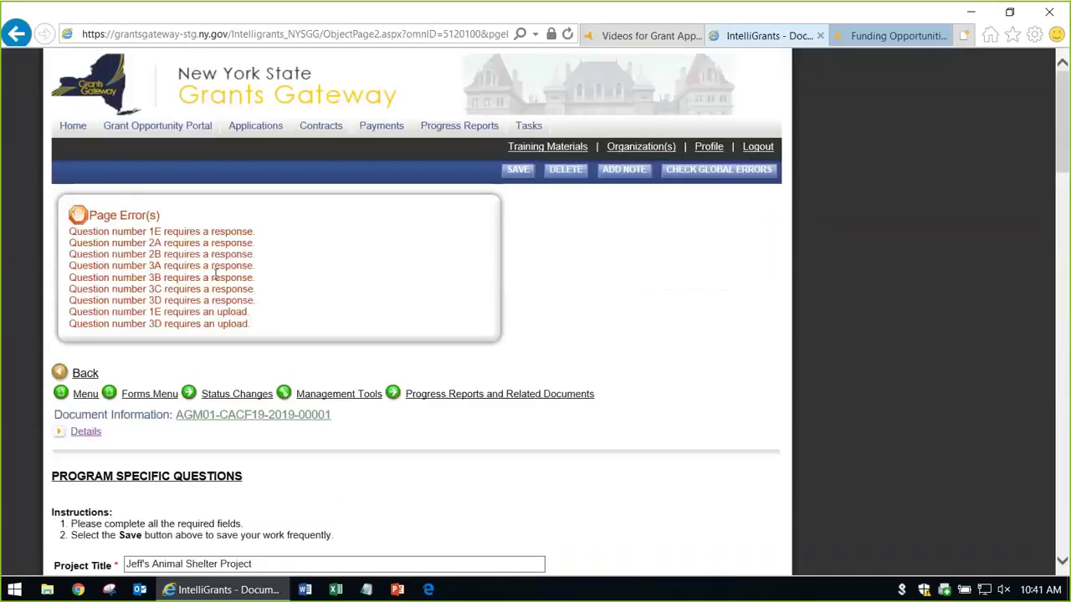
scroll(282, 290, "down", 7)
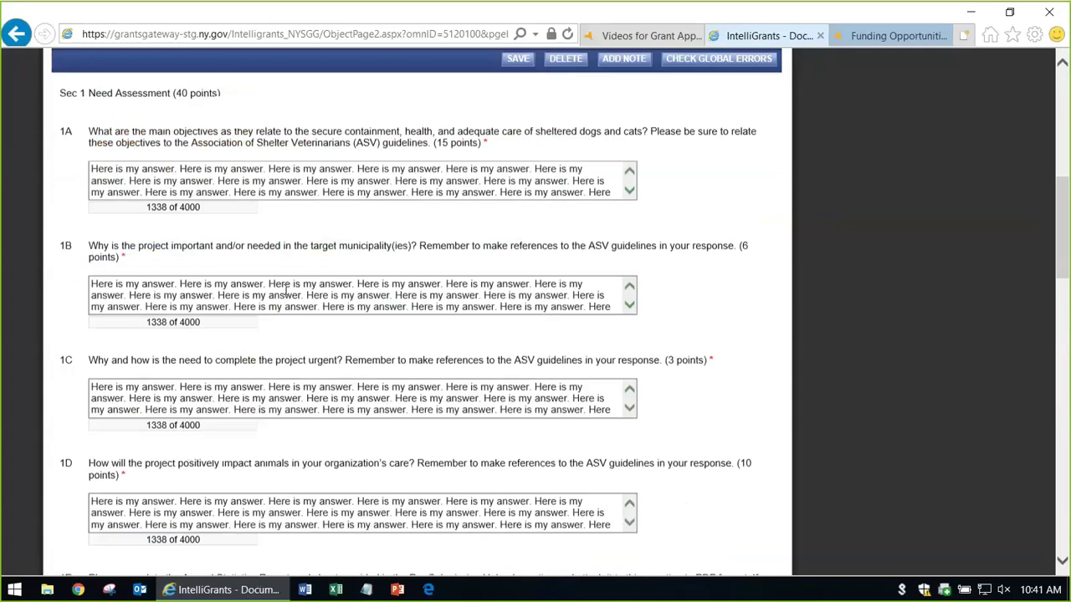
scroll(316, 301, "down", 3)
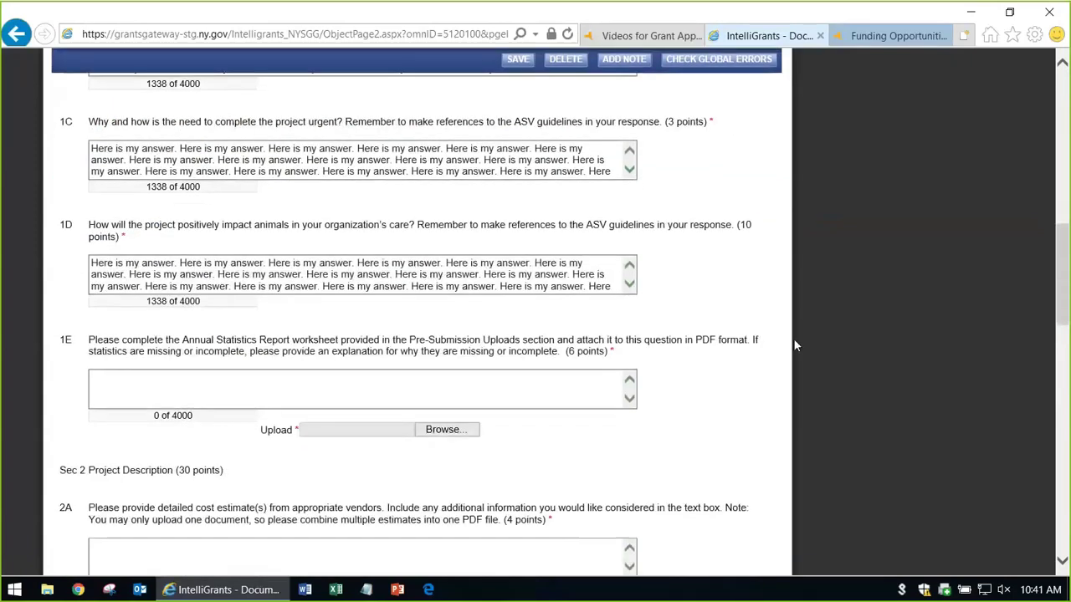
scroll(480, 170, "up", 2)
scroll(149, 216, "down", 3)
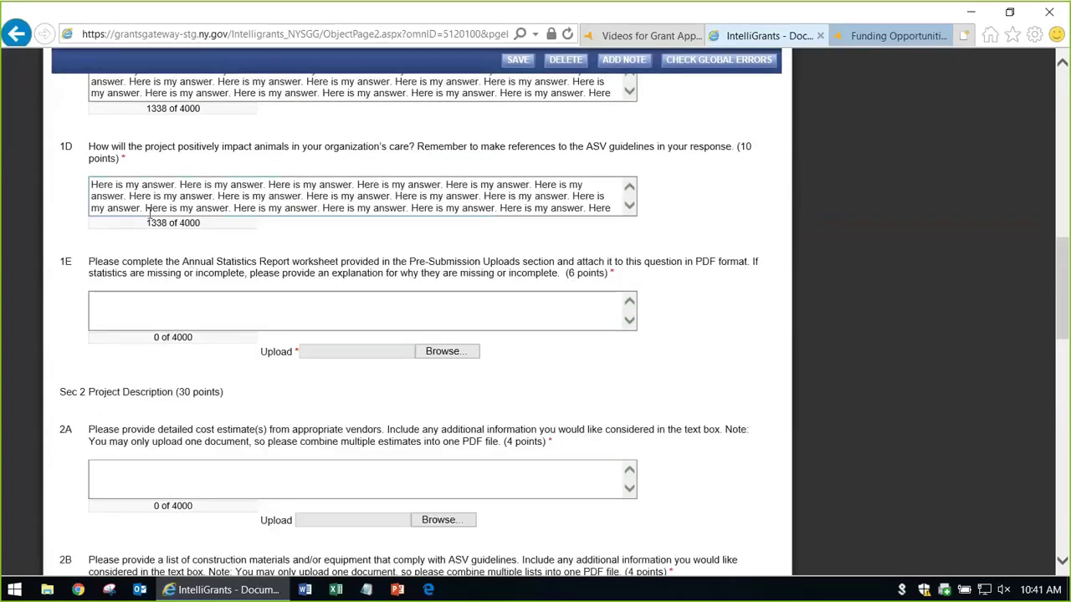
scroll(636, 373, "down", 1)
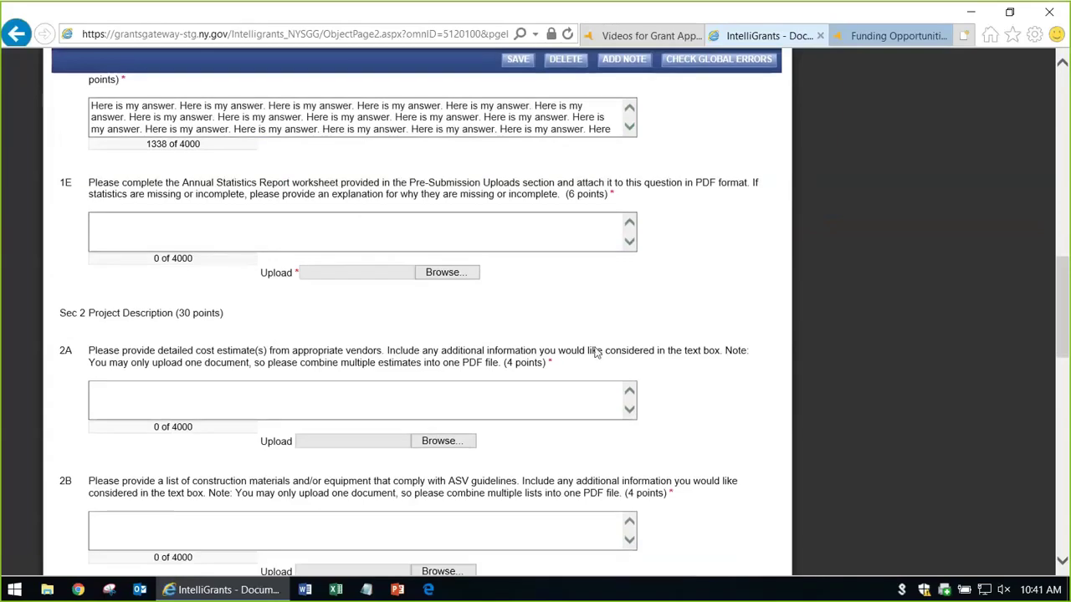
left_click_drag(410, 184, 525, 184)
left_click(701, 273)
scroll(235, 308, "down", 2)
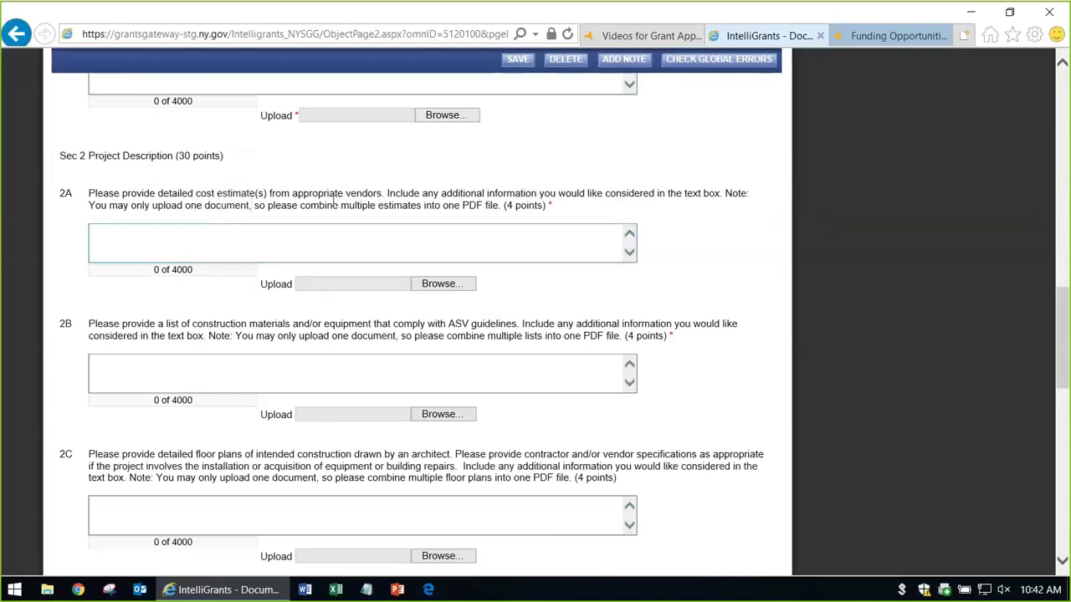
scroll(334, 201, "down", 2)
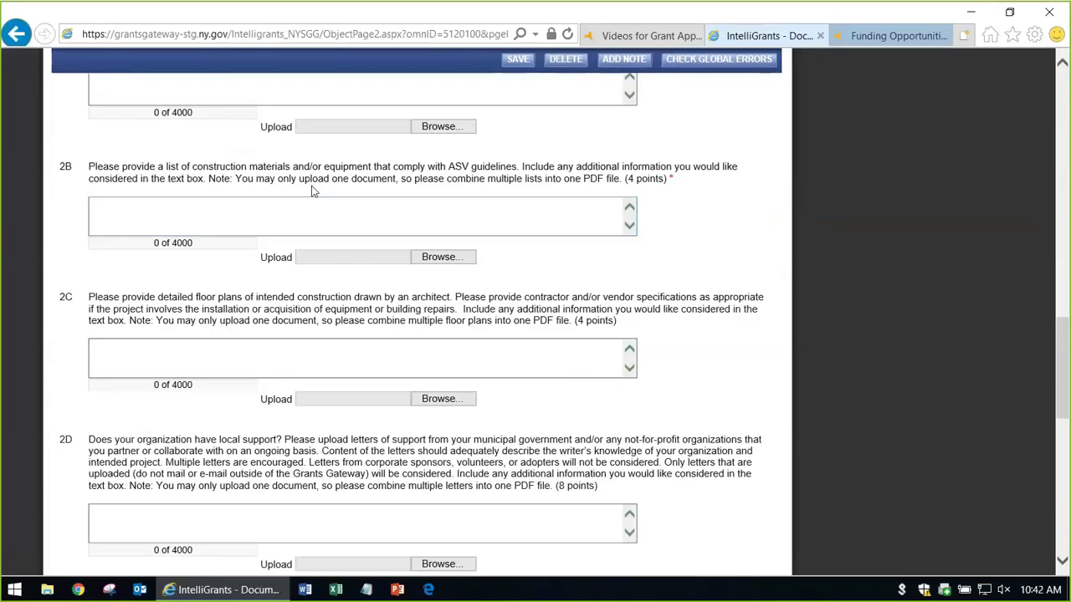
scroll(312, 190, "down", 2)
scroll(203, 156, "down", 1)
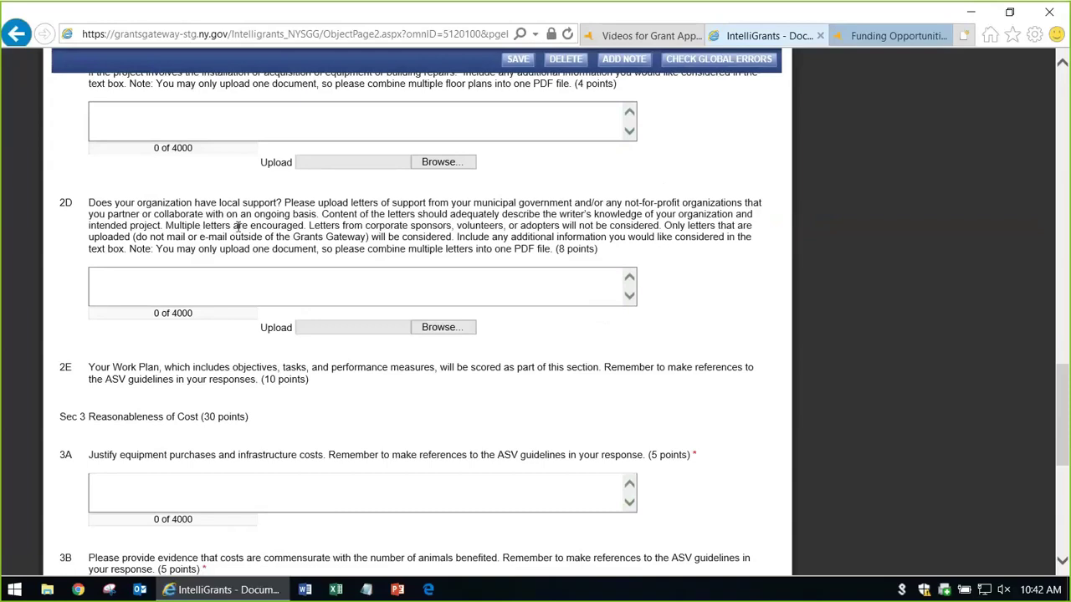
scroll(432, 255, "down", 6)
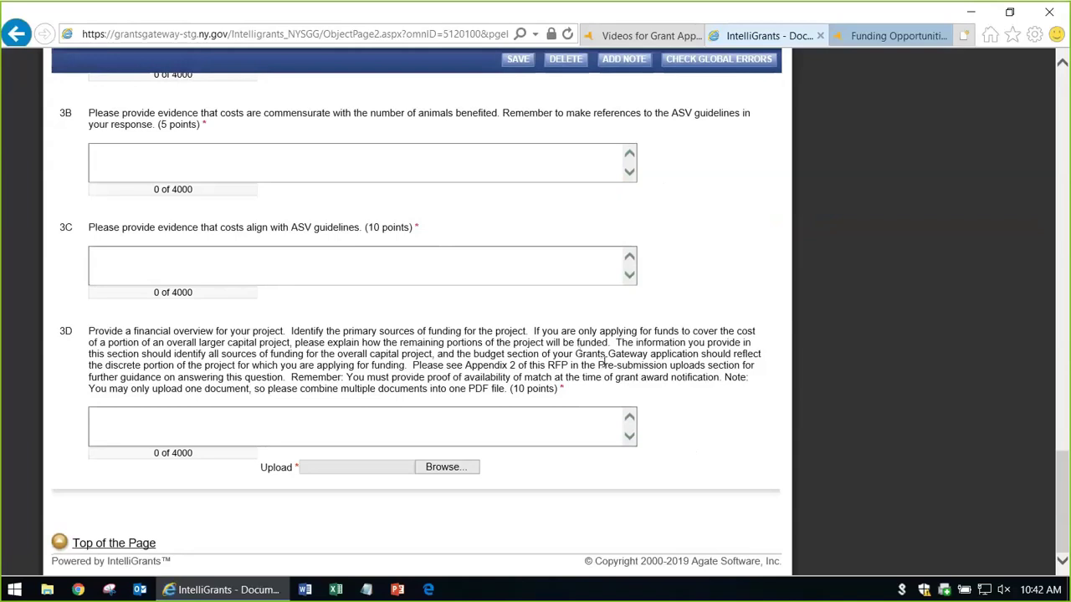
scroll(603, 361, "up", 7)
scroll(605, 366, "up", 4)
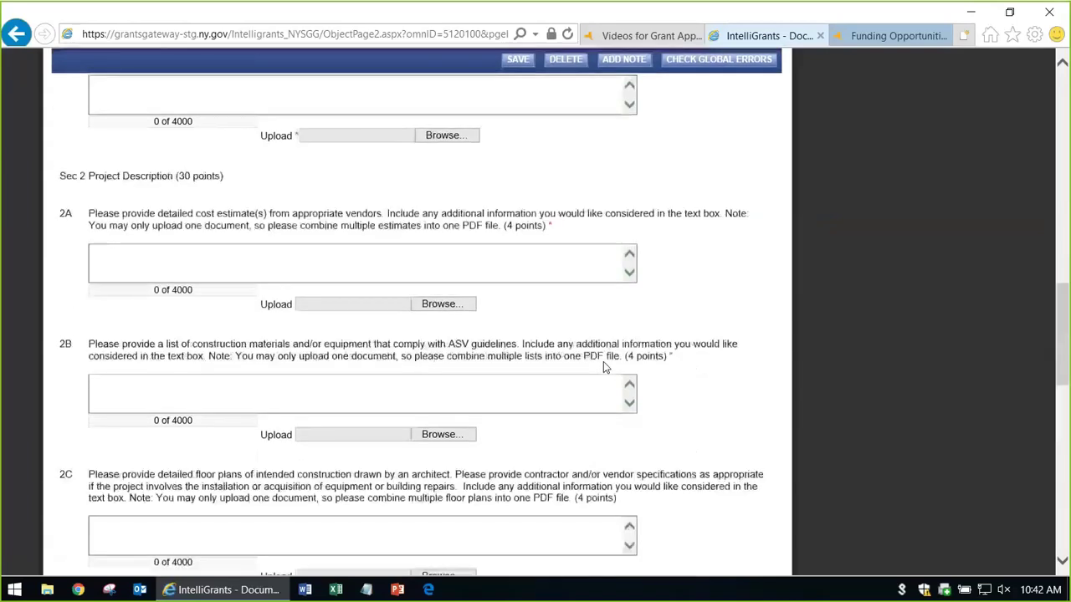
scroll(603, 361, "up", 6)
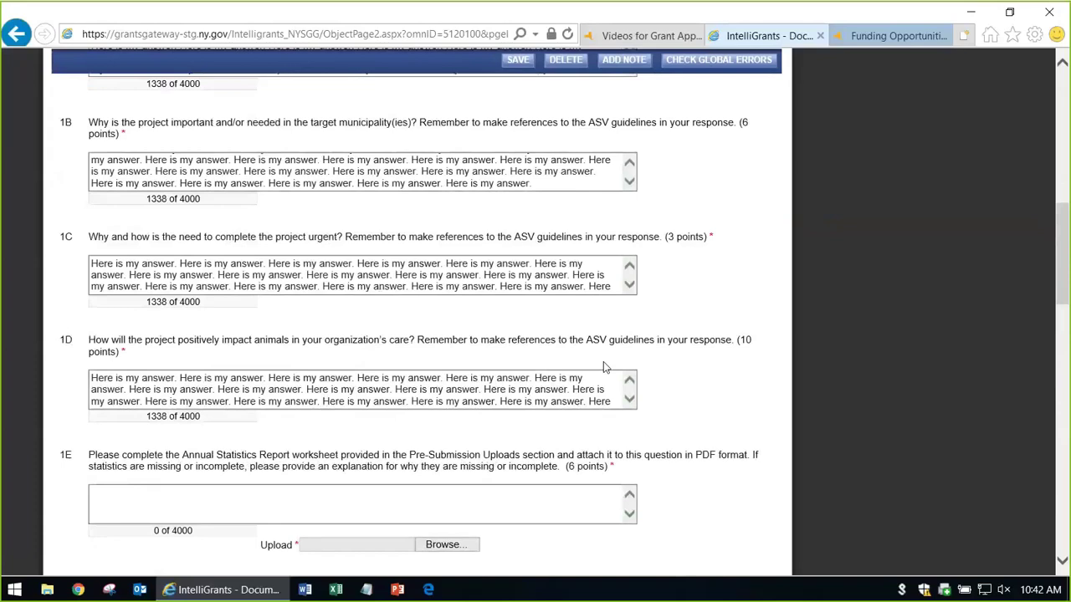
scroll(603, 361, "up", 6)
scroll(605, 367, "up", 3)
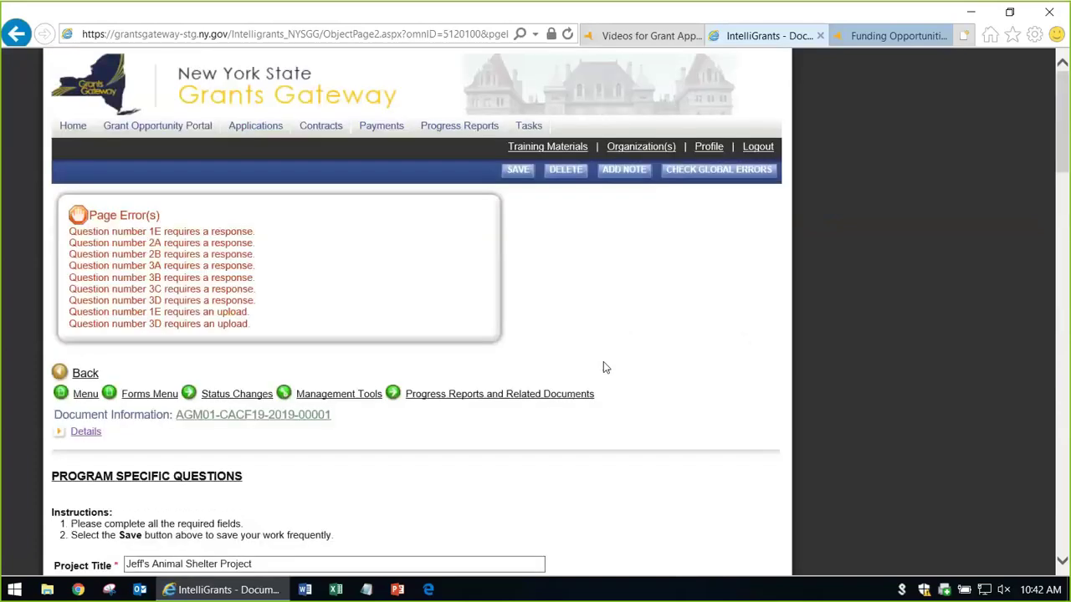
Open Pre-Submission Uploads from the forms list and scroll through its reference documents
left_click(138, 400)
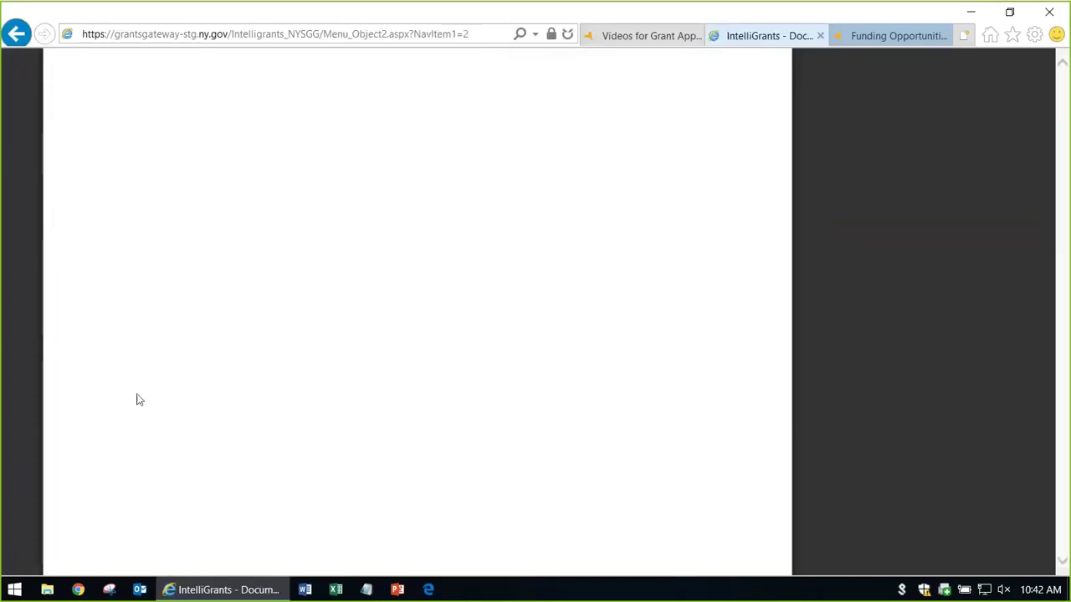
scroll(452, 393, "down", 5)
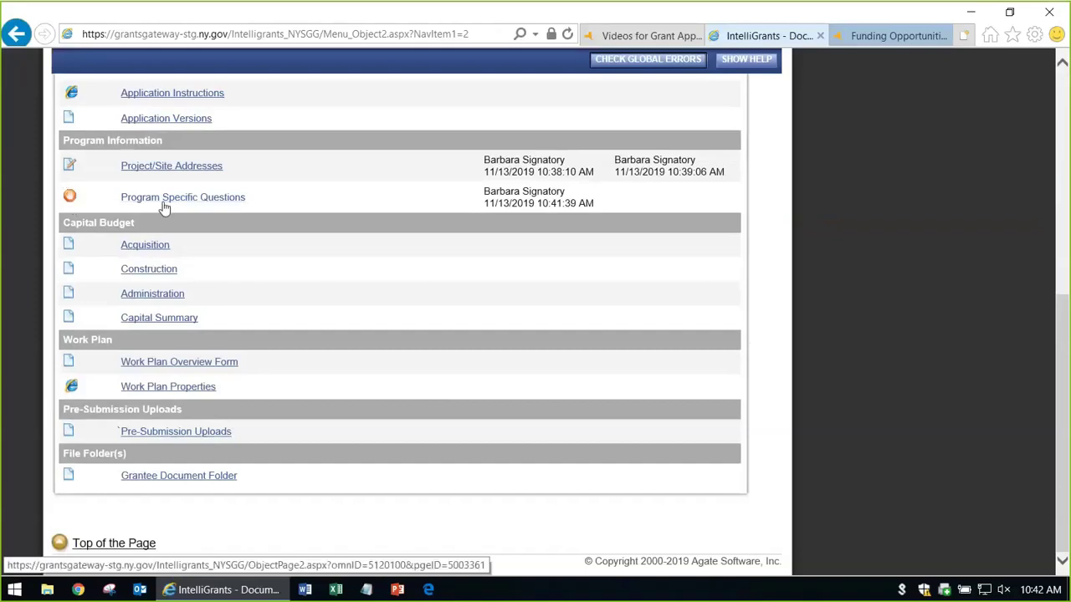
left_click(168, 433)
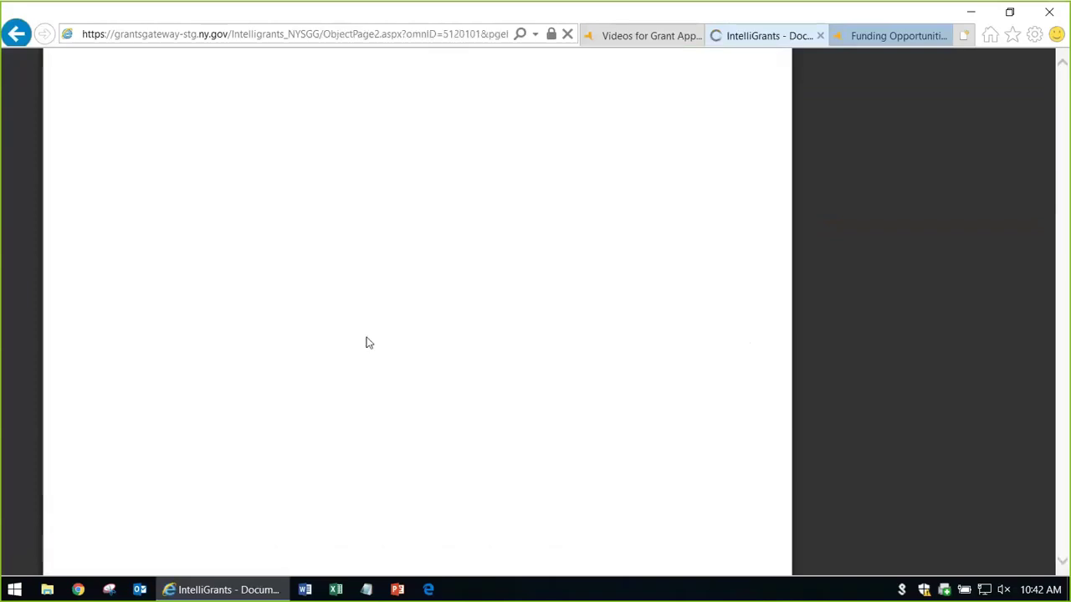
scroll(399, 336, "down", 3)
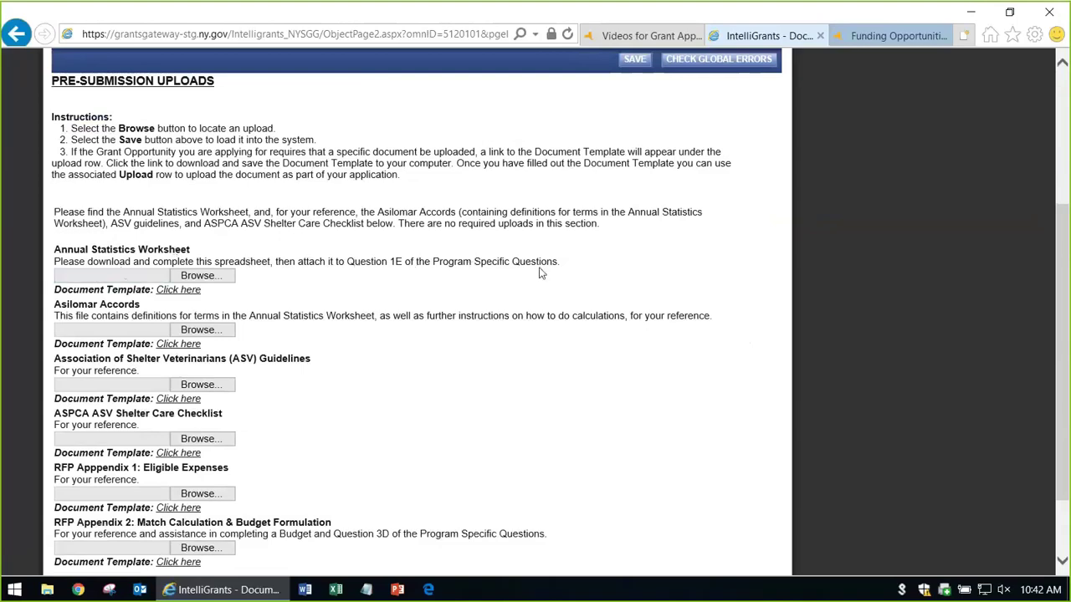
scroll(543, 276, "down", 2)
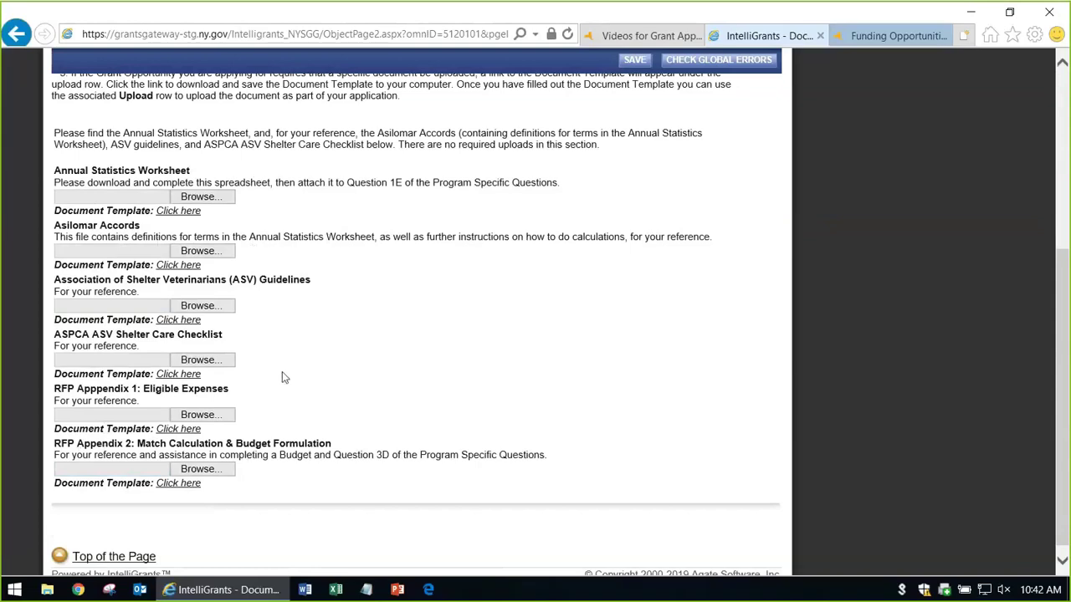
scroll(245, 399, "up", 1)
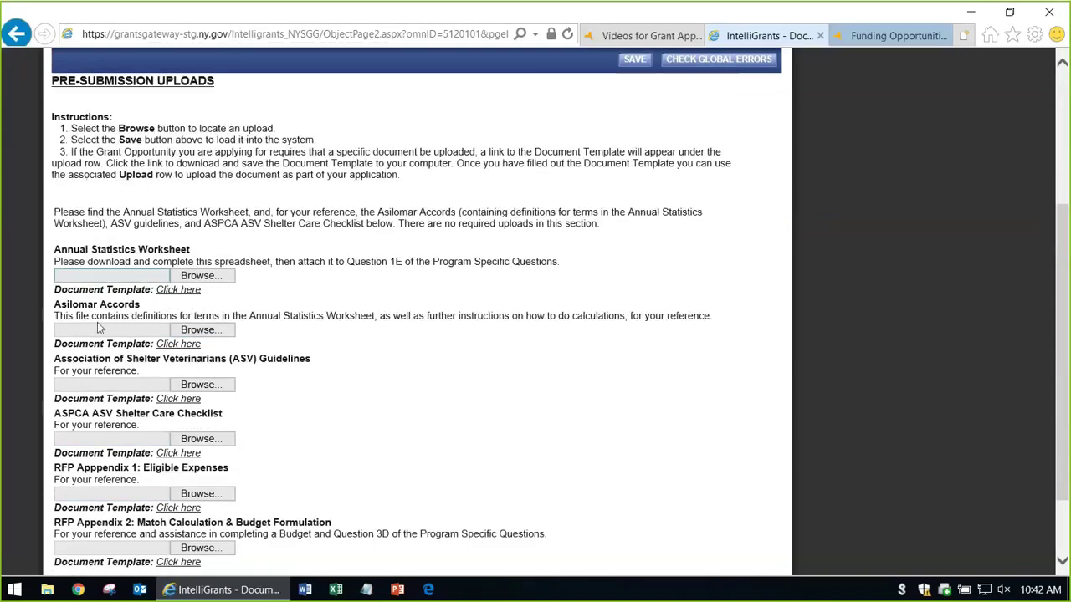
Copy the Annual Statistics Worksheet link and paste it into the other tab's address bar
right_click(193, 293)
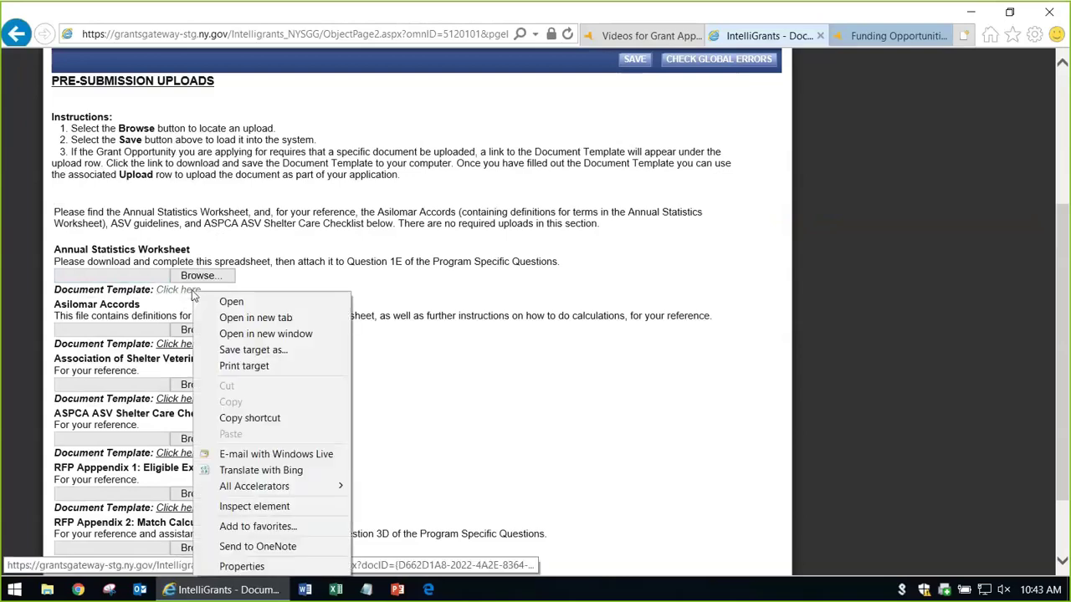
left_click(249, 417)
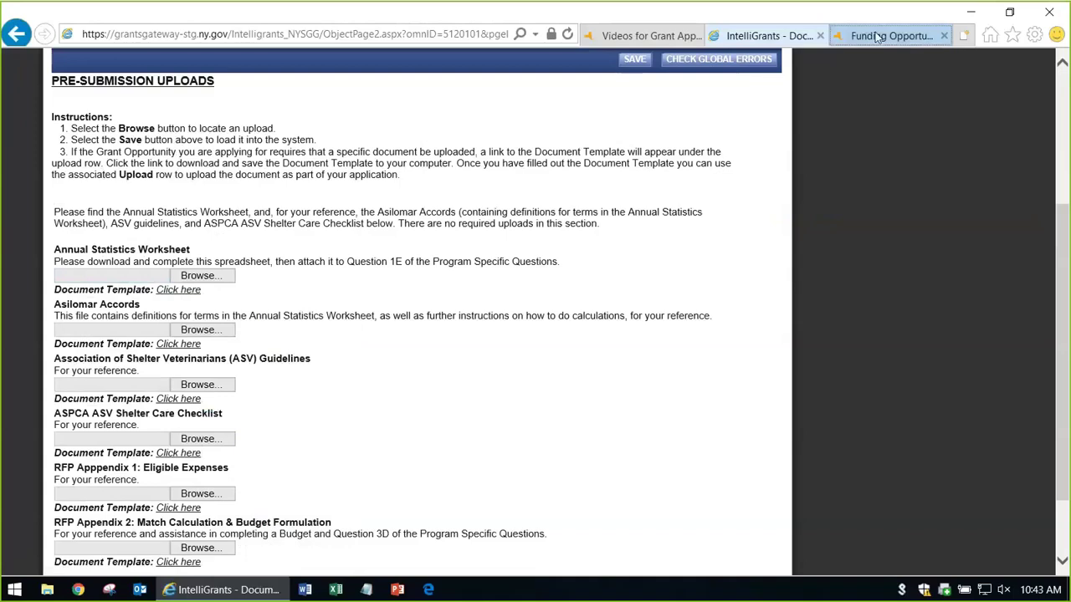
left_click(837, 37)
left_click(282, 34)
key("ctrl+v")
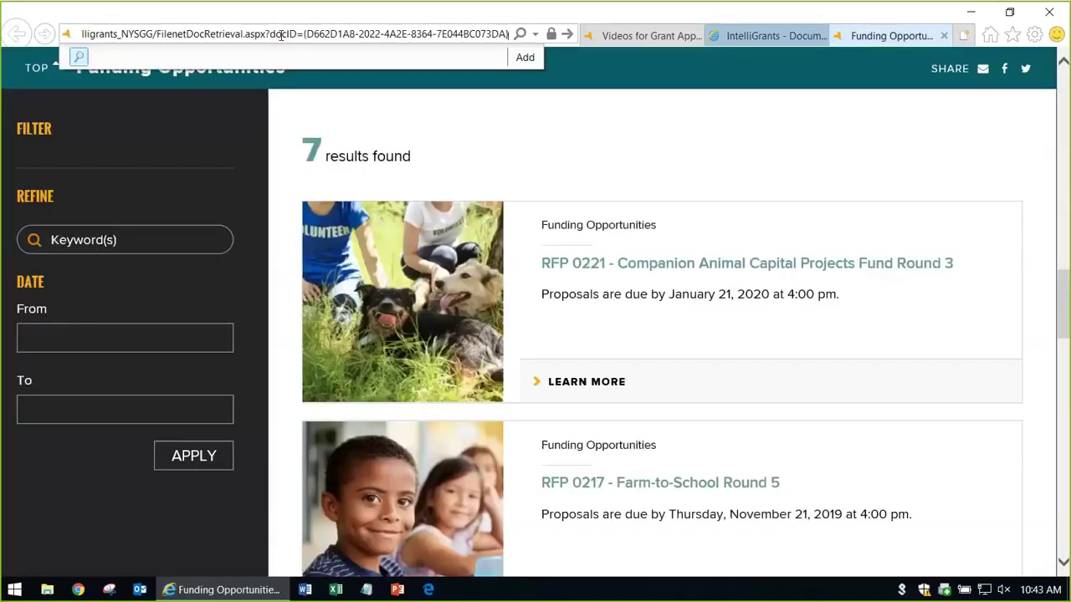
Remove '-stg' from the address to load the production file and open it in Excel
key("Home")
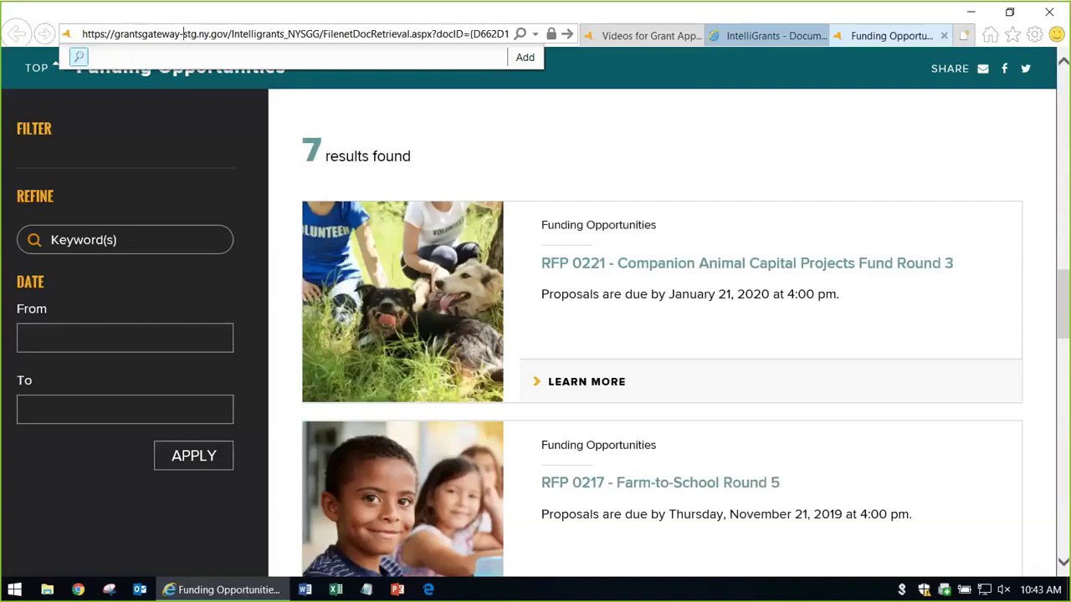
left_click(179, 34)
key("Delete")
key("Delete")
key("Delete")
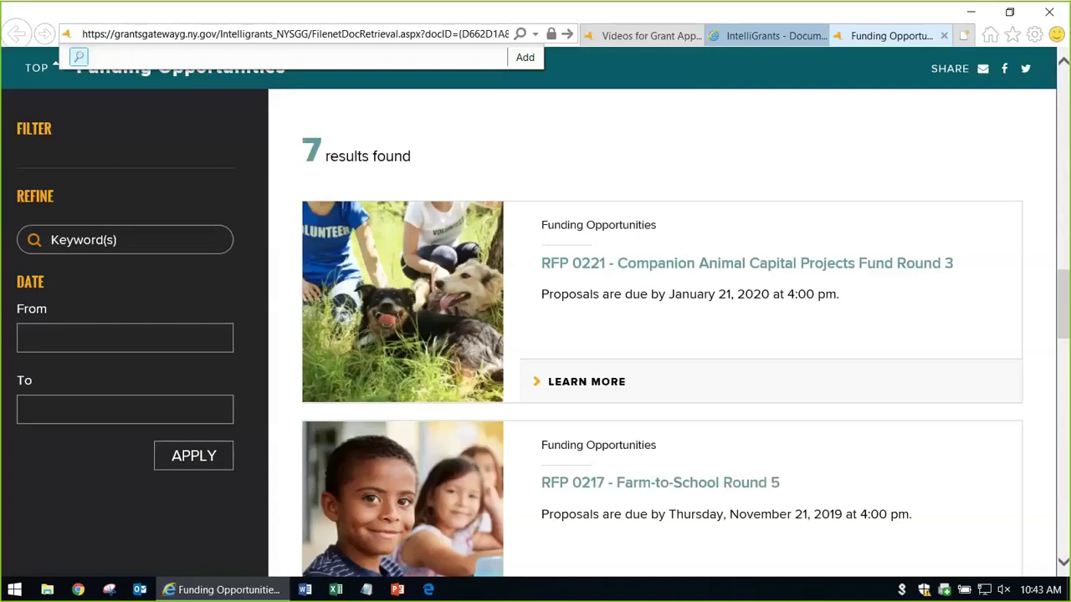
key("Delete")
key("Return")
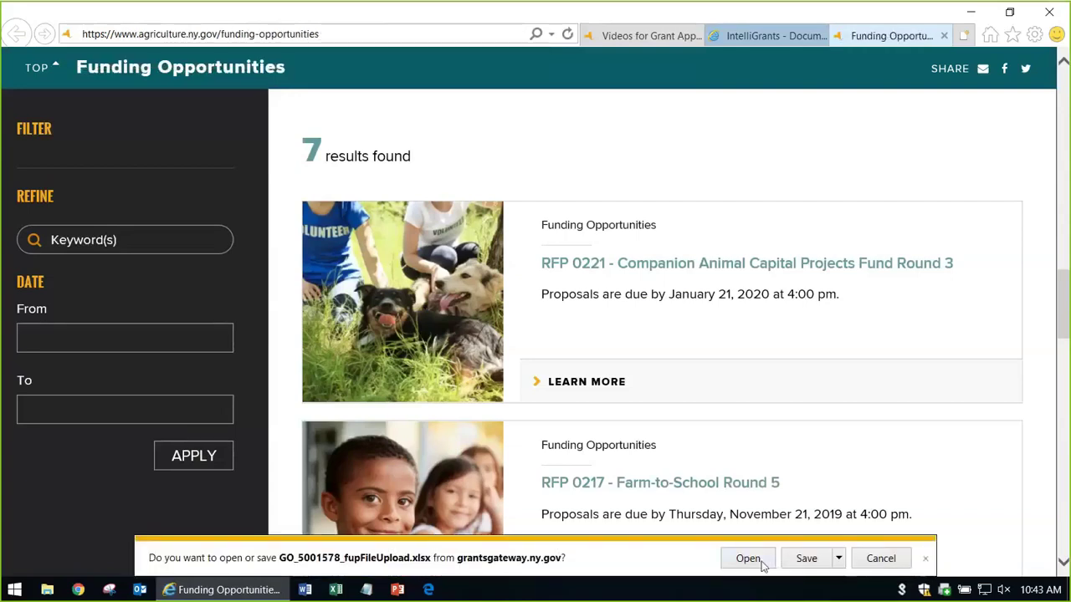
left_click(748, 558)
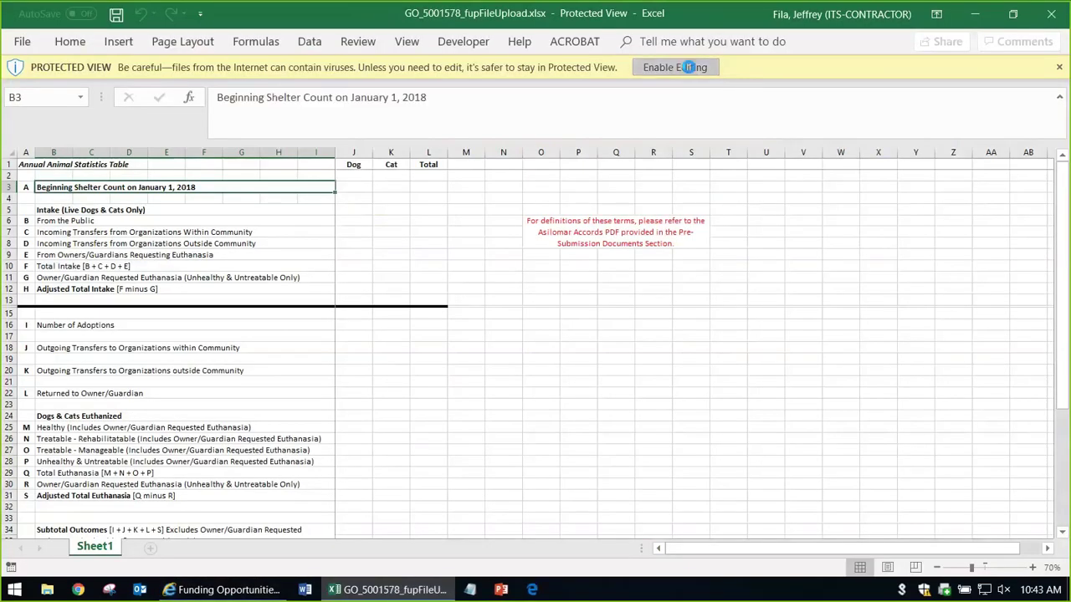
Enable editing on the Annual Animal Statistics Table and inspect Dog cells J7–J18 and Total L9
left_click(688, 67)
left_click(139, 286)
left_click(363, 285)
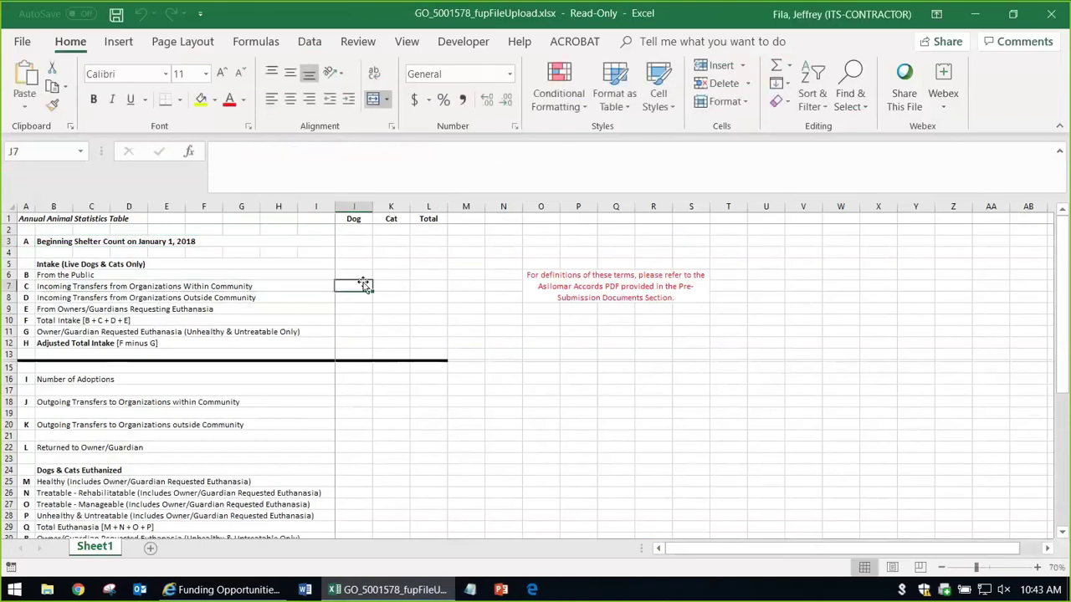
left_click(417, 312)
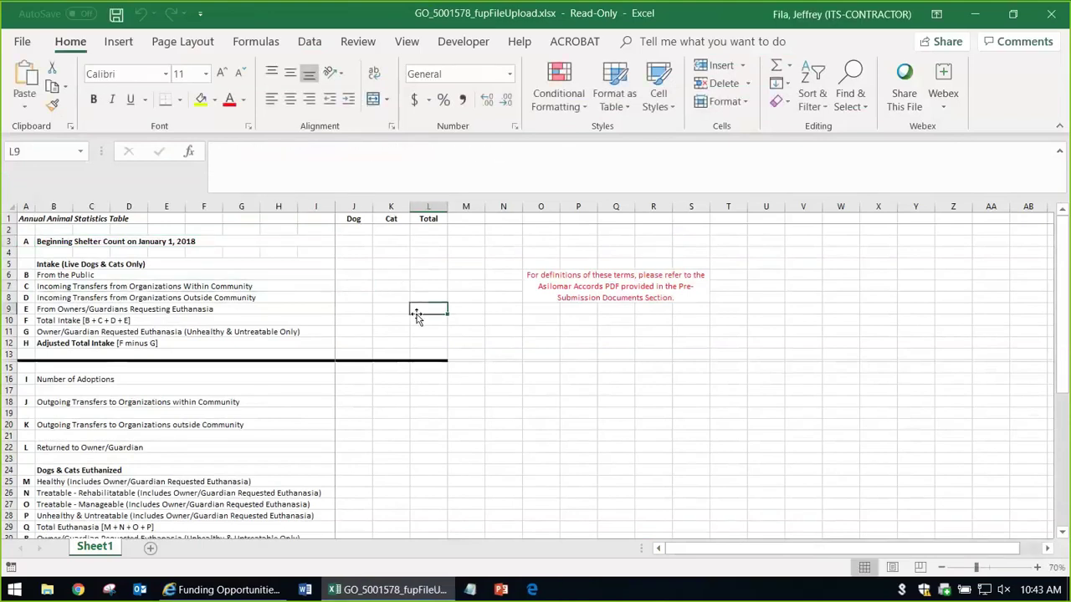
left_click(341, 287)
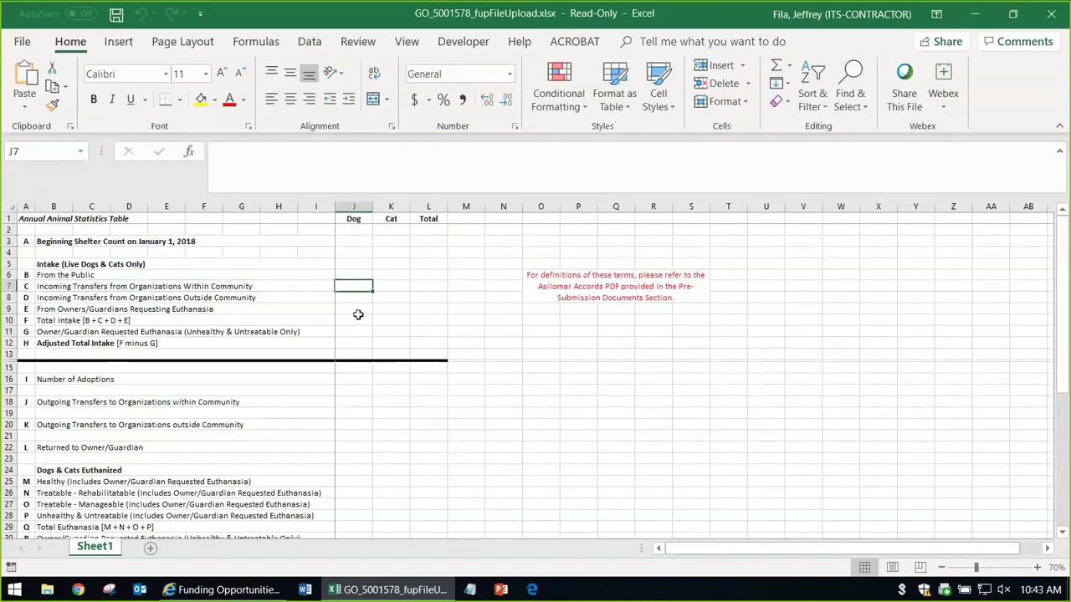
left_click(349, 263)
left_click(351, 297)
left_click(351, 319)
left_click(354, 402)
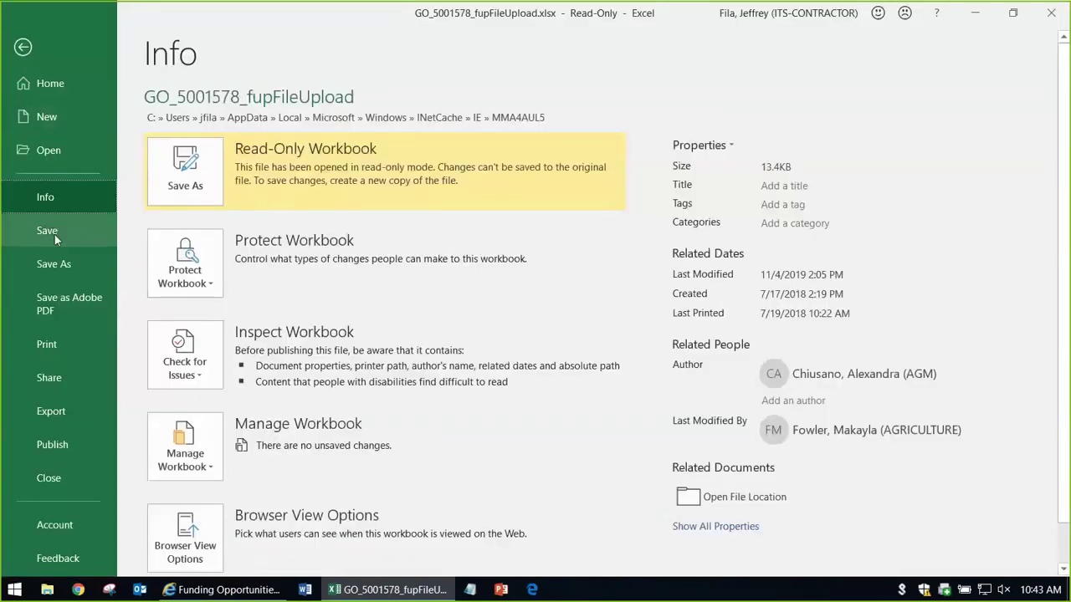
Save a copy of the workbook to the Desktop named Calculations.xlsx
left_click(75, 261)
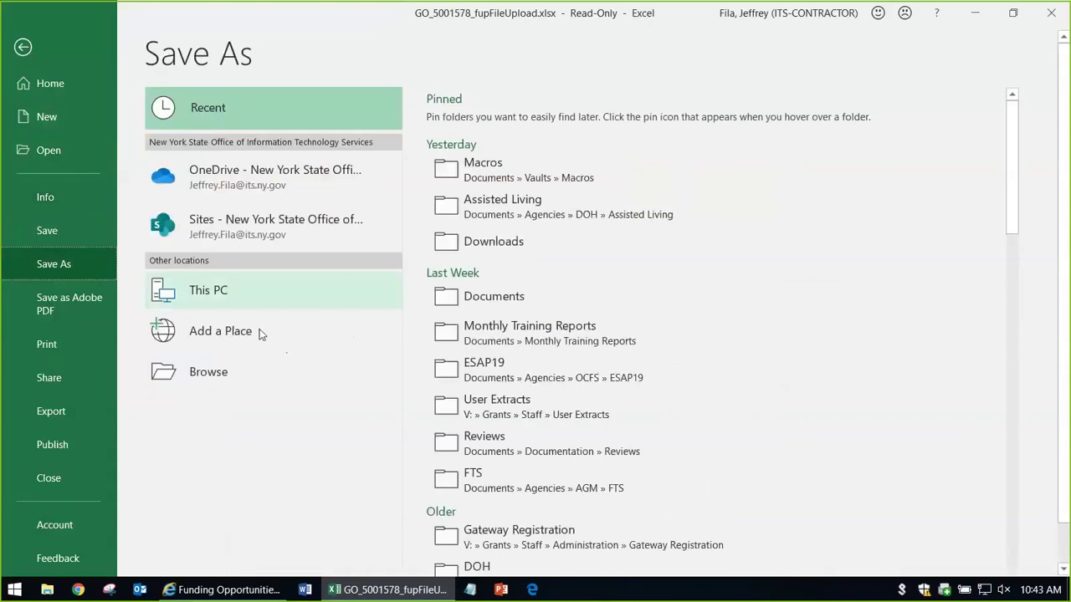
left_click(201, 372)
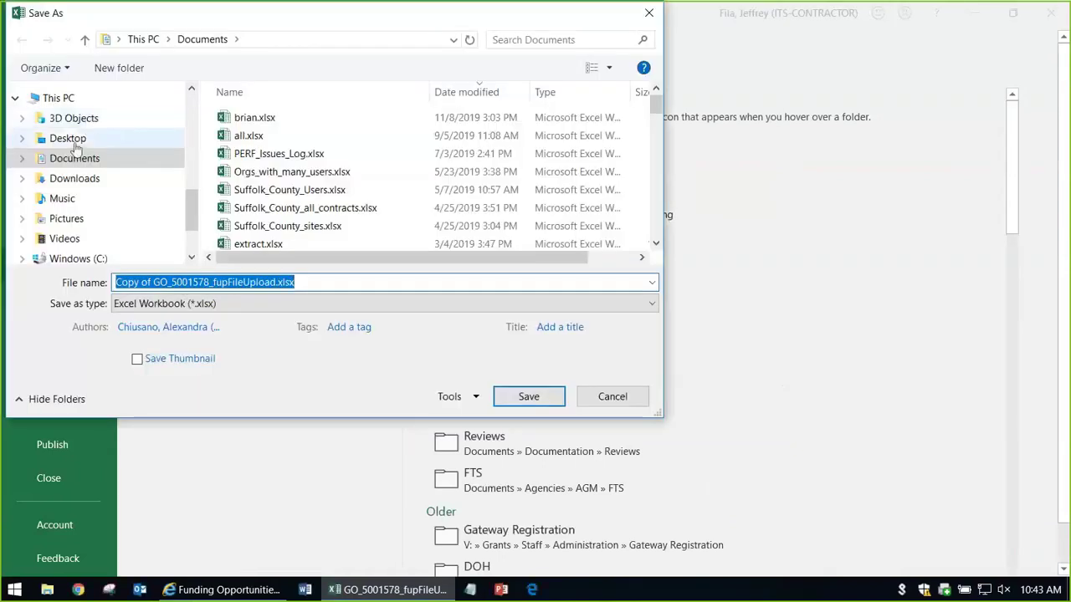
left_click(67, 139)
left_click(324, 282)
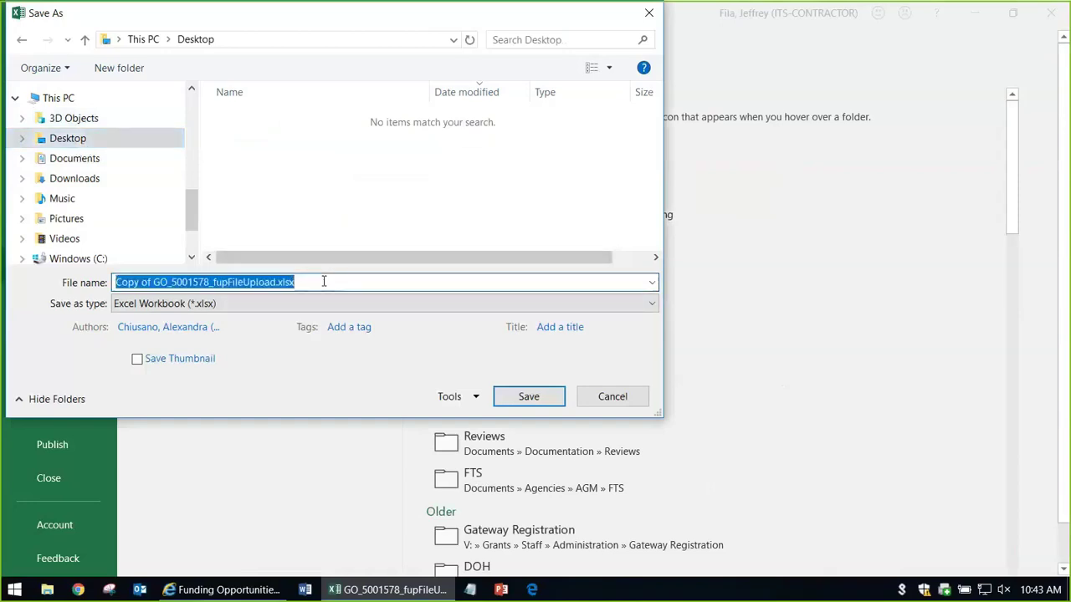
type("C")
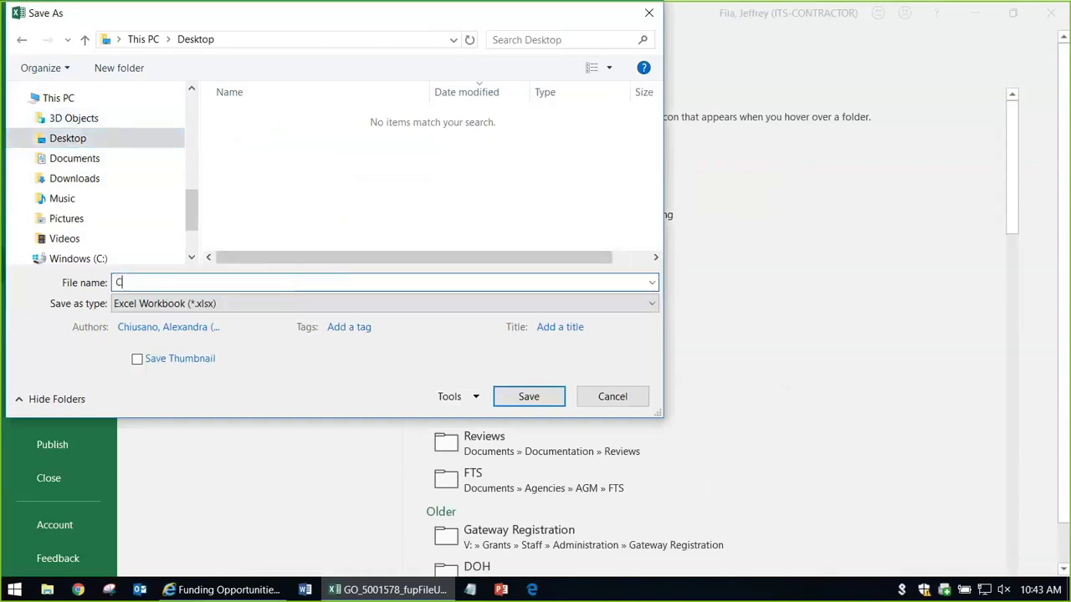
type("alculations")
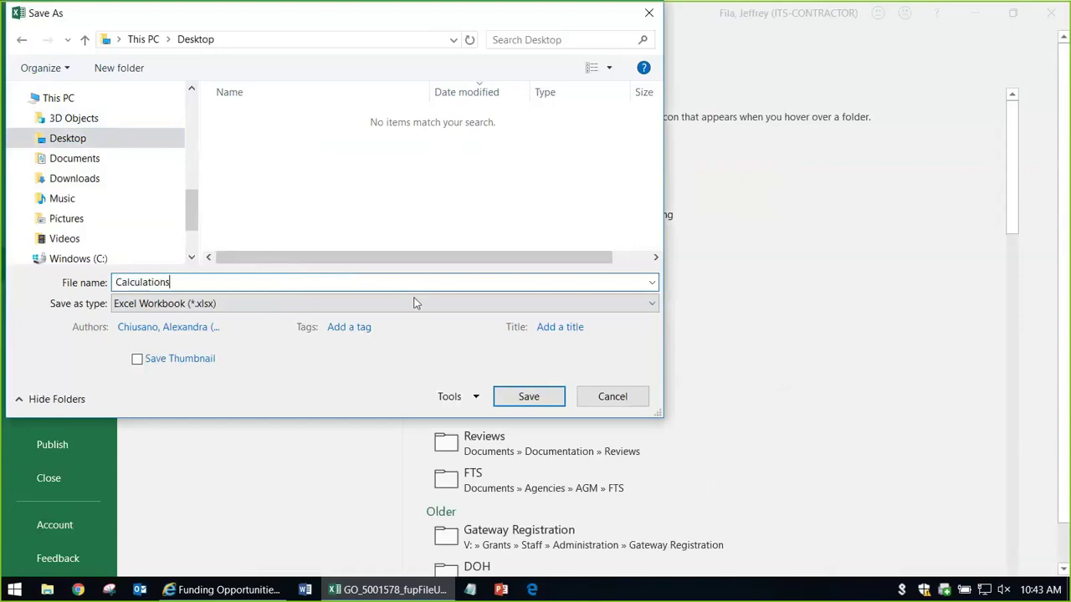
left_click(542, 398)
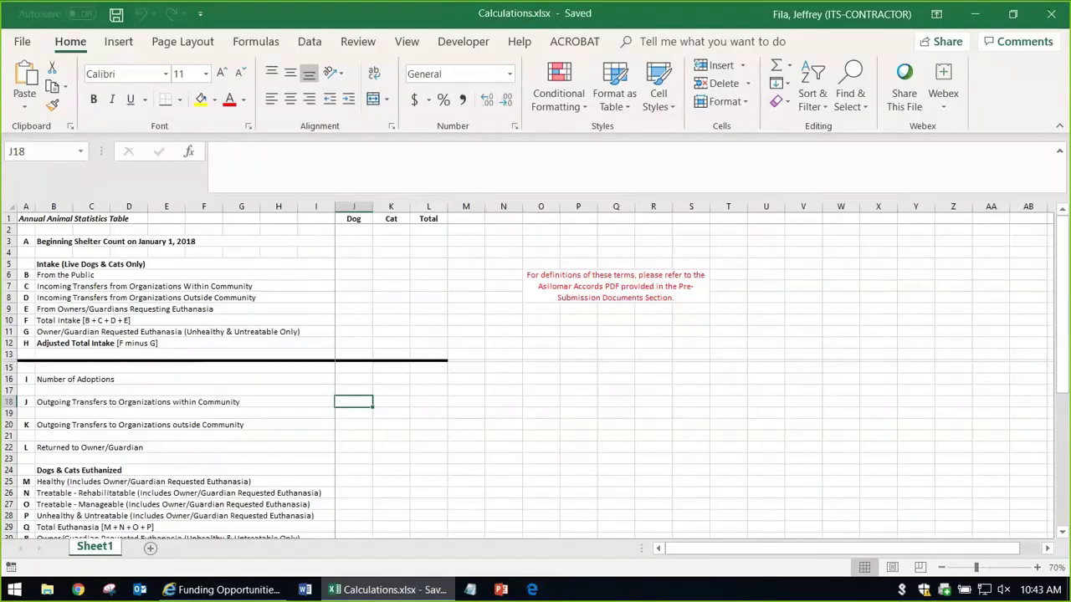
Close Excel and return to the grant application tab
left_click(1056, 16)
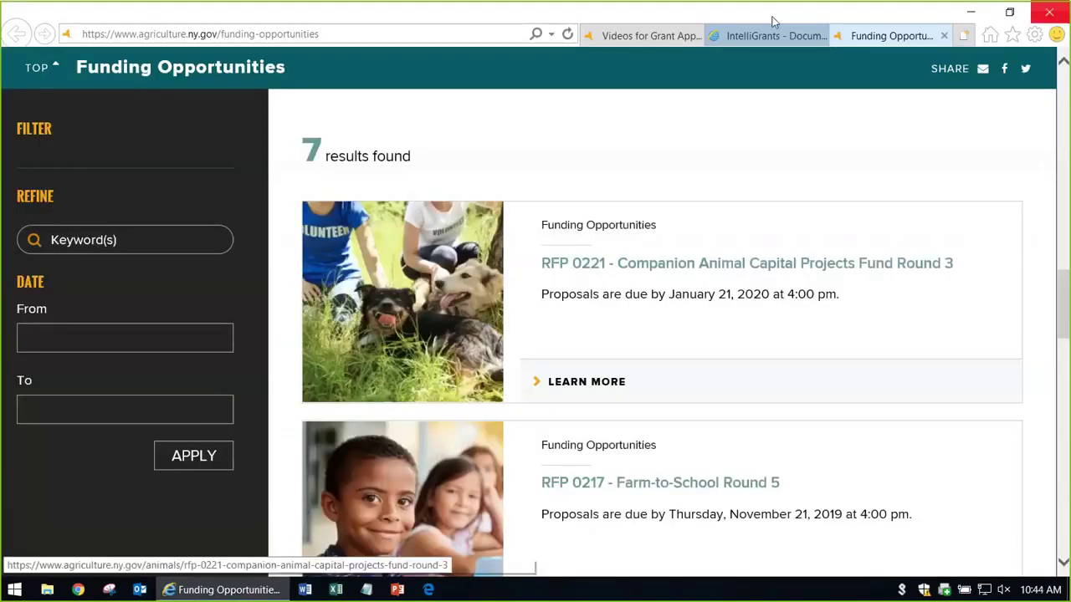
left_click(774, 36)
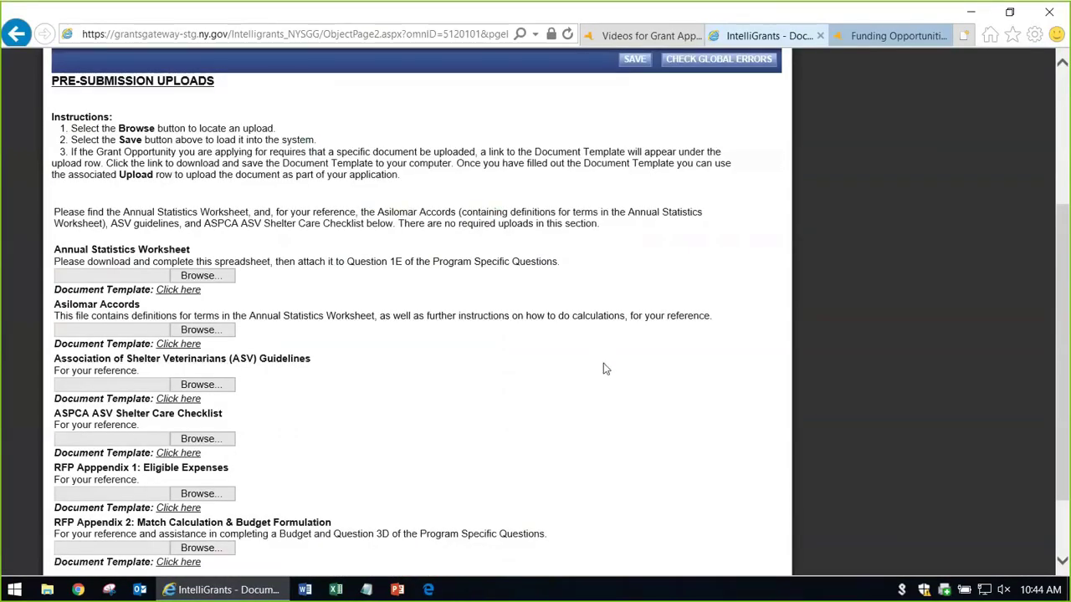
scroll(422, 353, "down", 1)
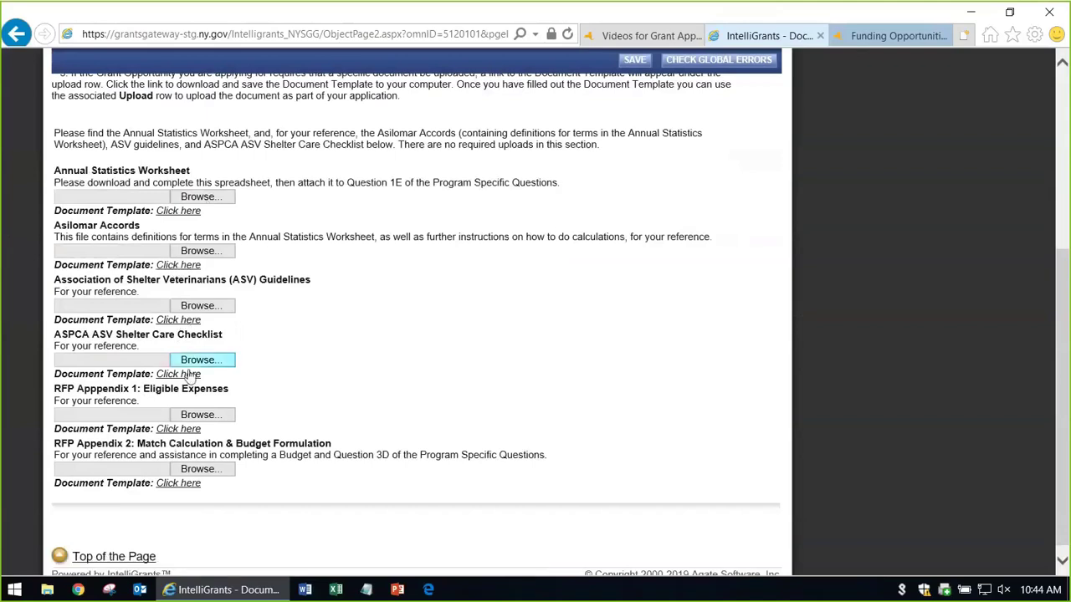
scroll(424, 351, "up", 4)
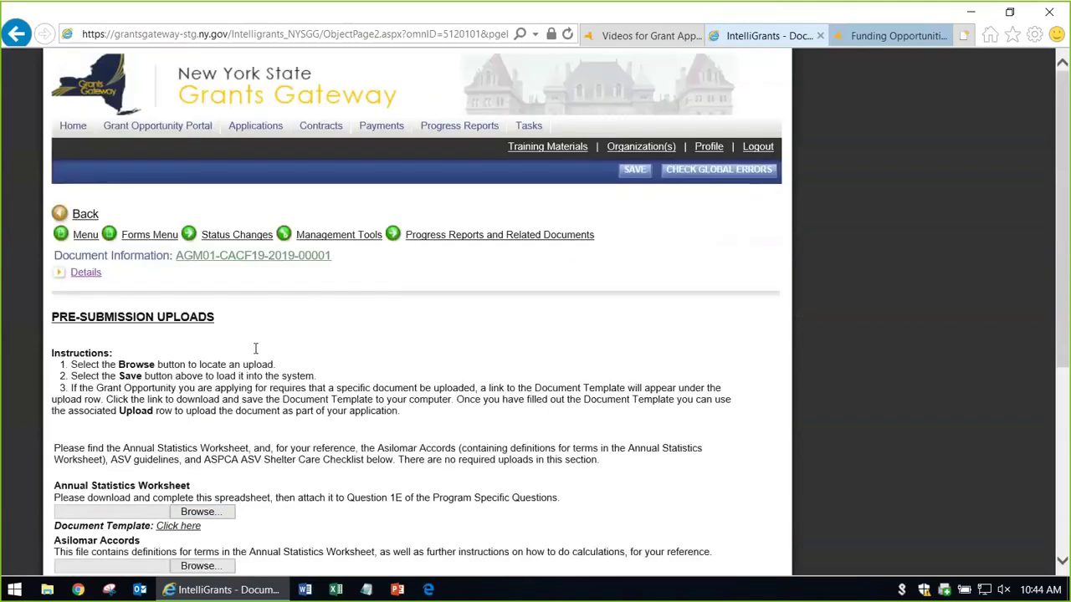
Open the forms list and go to the Program Specific Questions page
left_click(140, 237)
left_click(141, 238)
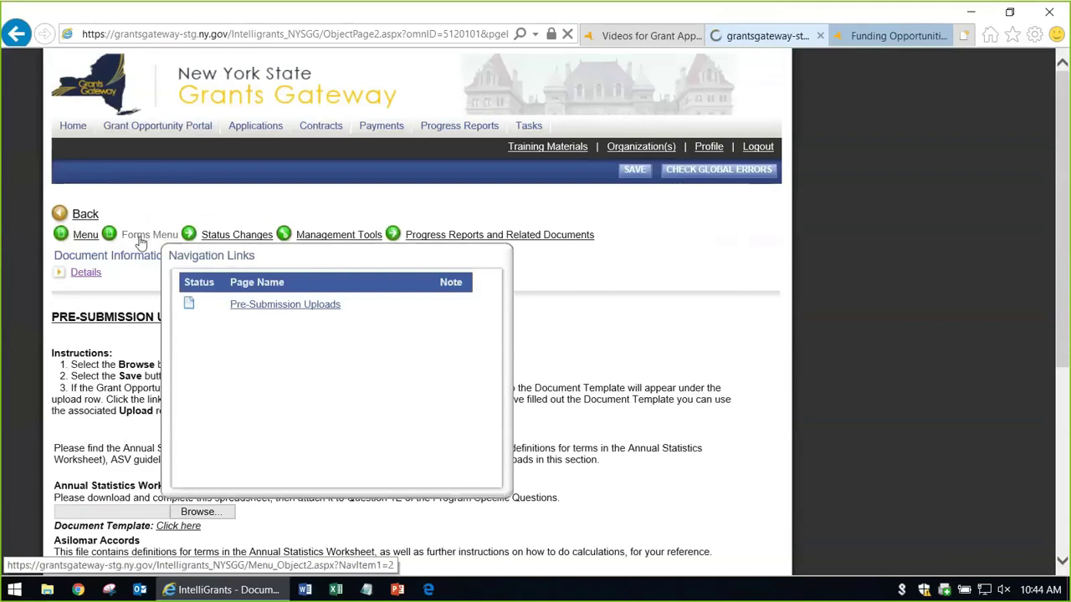
scroll(383, 334, "down", 2)
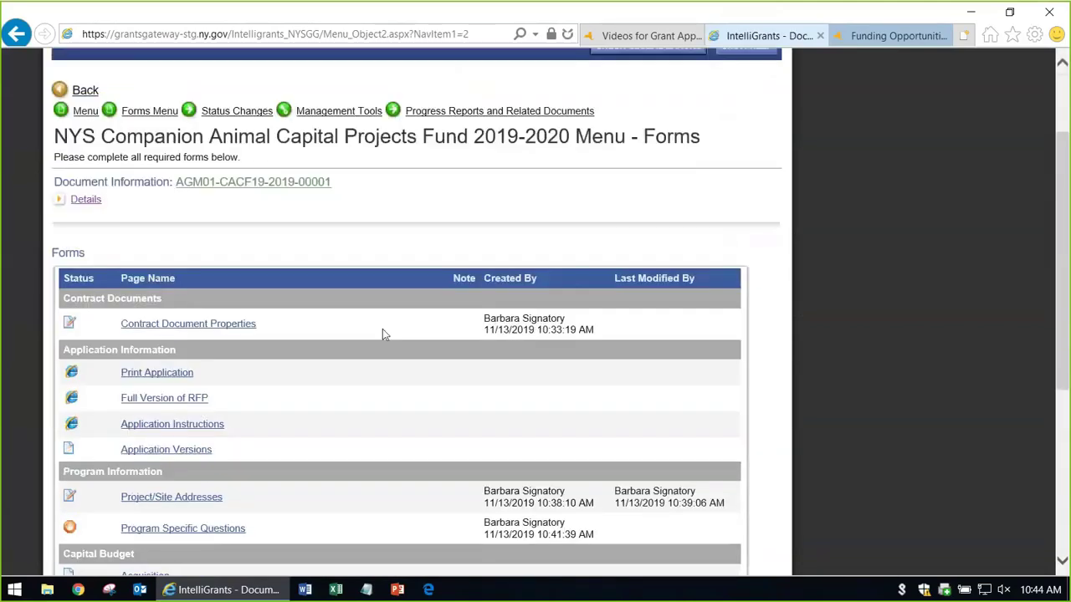
scroll(383, 332, "down", 3)
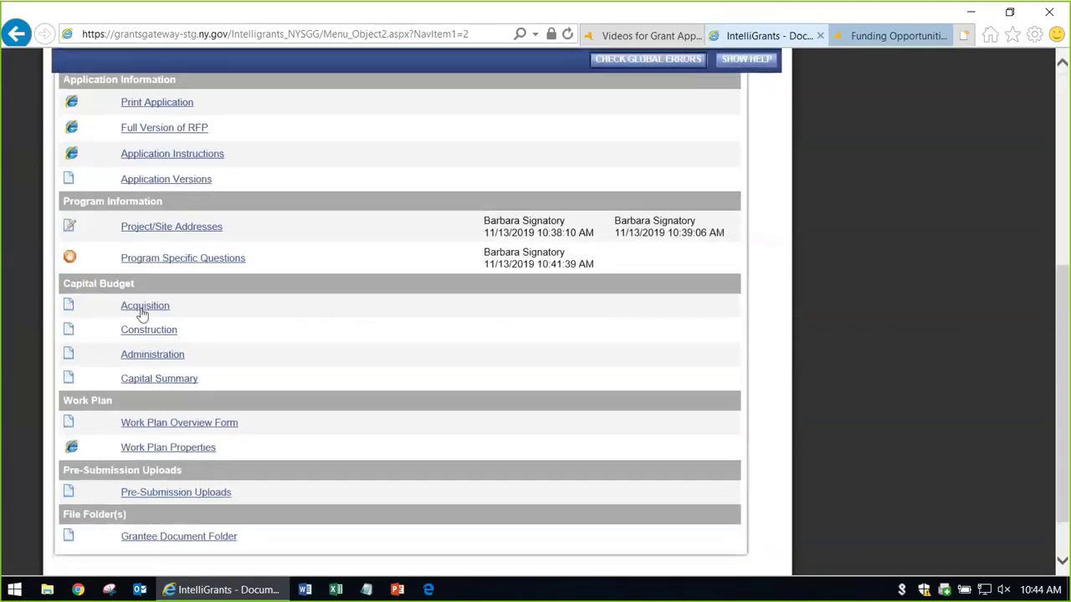
left_click(221, 264)
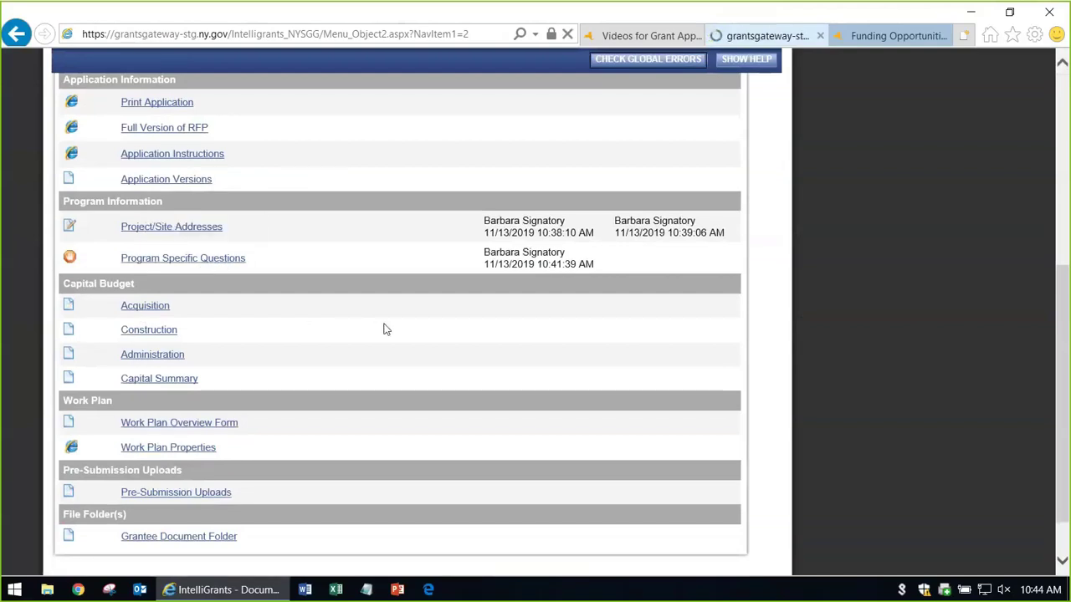
scroll(502, 318, "down", 2)
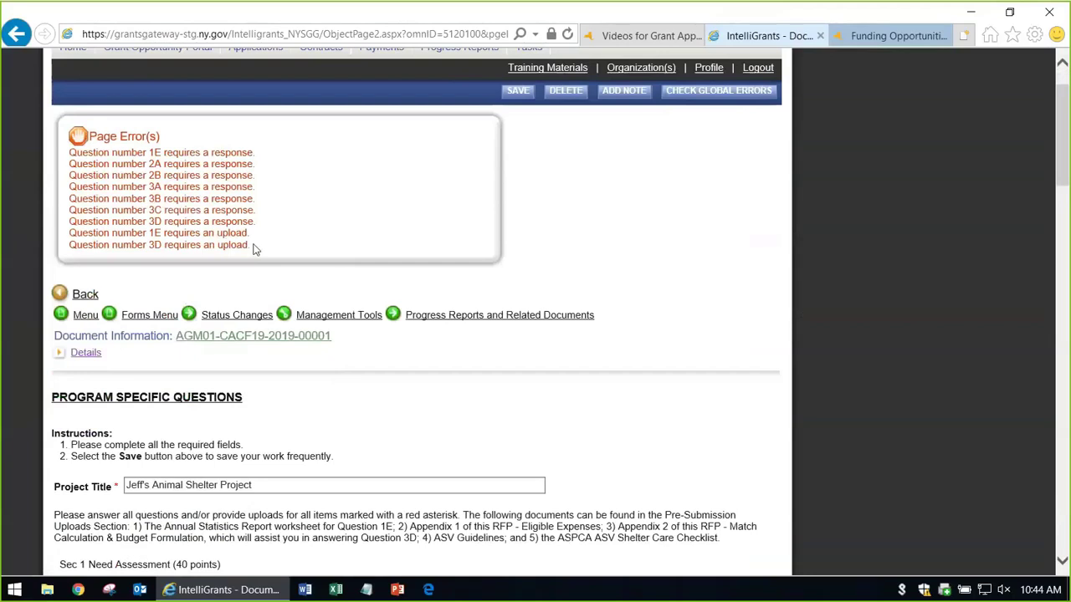
left_click(466, 315)
scroll(655, 336, "down", 3)
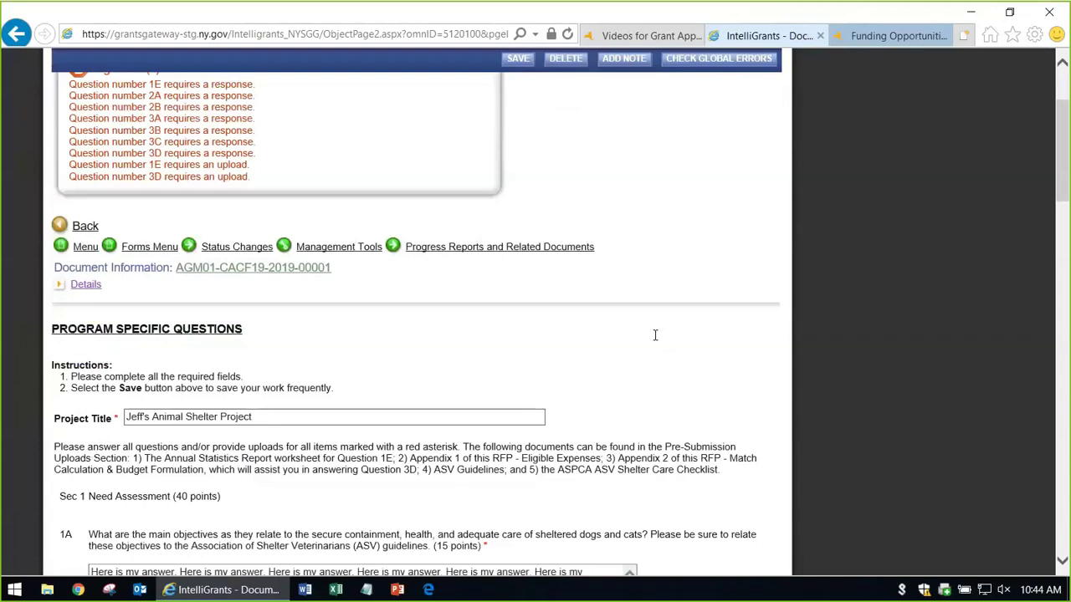
scroll(335, 333, "down", 3)
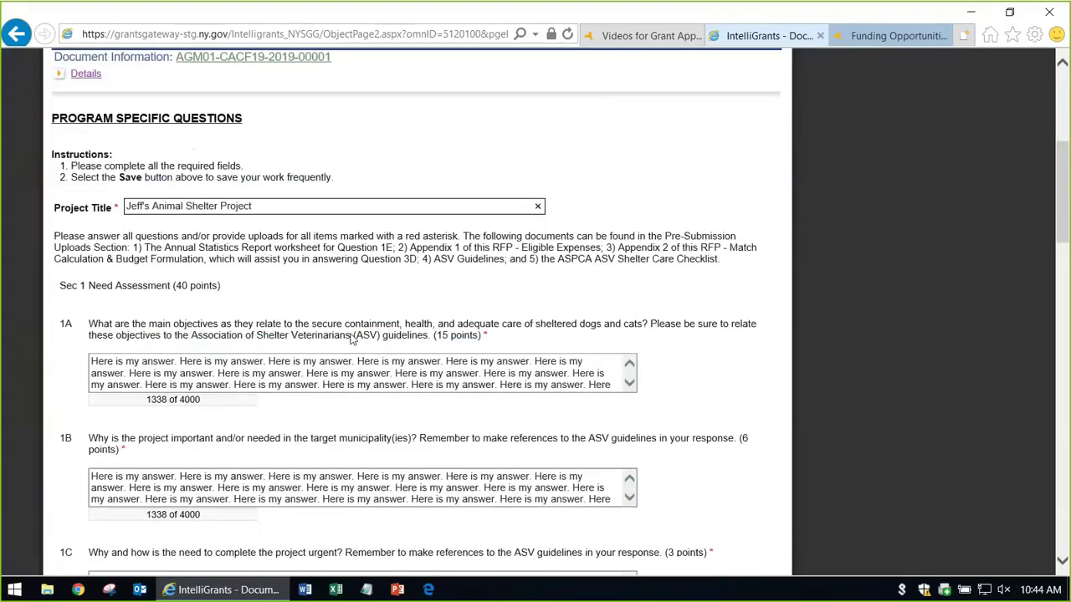
scroll(351, 338, "down", 10)
left_click(316, 408)
type("a sd fasdf asdf ass")
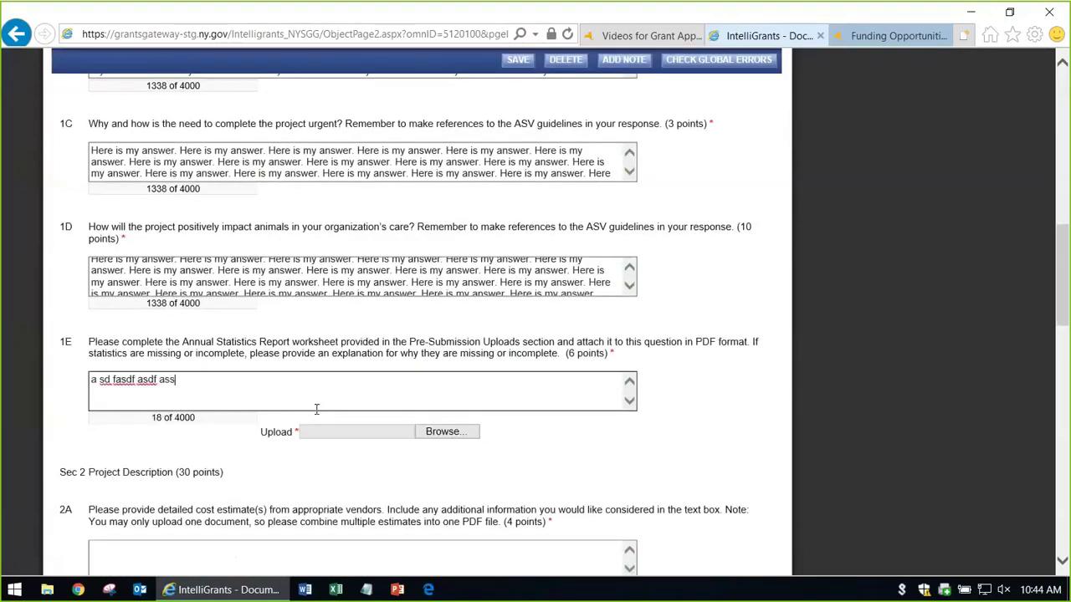
type("d fasdf asdf asdfasdf ad")
key("BackSpace")
key("BackSpace")
key("BackSpace")
key("BackSpace")
key("BackSpace")
key("BackSpace")
key("BackSpace")
key("BackSpace")
key("BackSpace")
key("BackSpace")
key("BackSpace")
key("BackSpace")
key("BackSpace")
key("BackSpace")
key("BackSpace")
key("BackSpace")
key("BackSpace")
key("BackSpace")
key("BackSpace")
key("BackSpace")
key("BackSpace")
key("BackSpace")
key("BackSpace")
key("BackSpace")
key("BackSpace")
key("BackSpace")
key("BackSpace")
key("BackSpace")
key("BackSpace")
key("BackSpace")
key("BackSpace")
key("BackSpace")
key("BackSpace")
key("BackSpace")
key("BackSpace")
key("BackSpace")
key("BackSpace")
key("BackSpace")
key("BackSpace")
key("BackSpace")
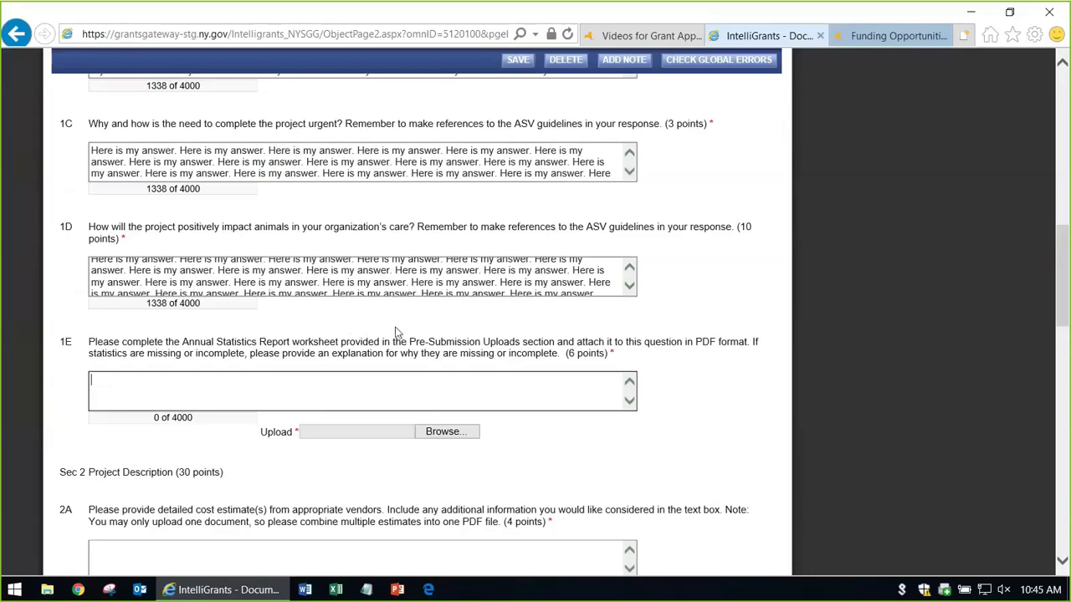
Attach Calculations.xlsx to question 1E, then mark the one-document upload note by question 2A
scroll(390, 332, "down", 1)
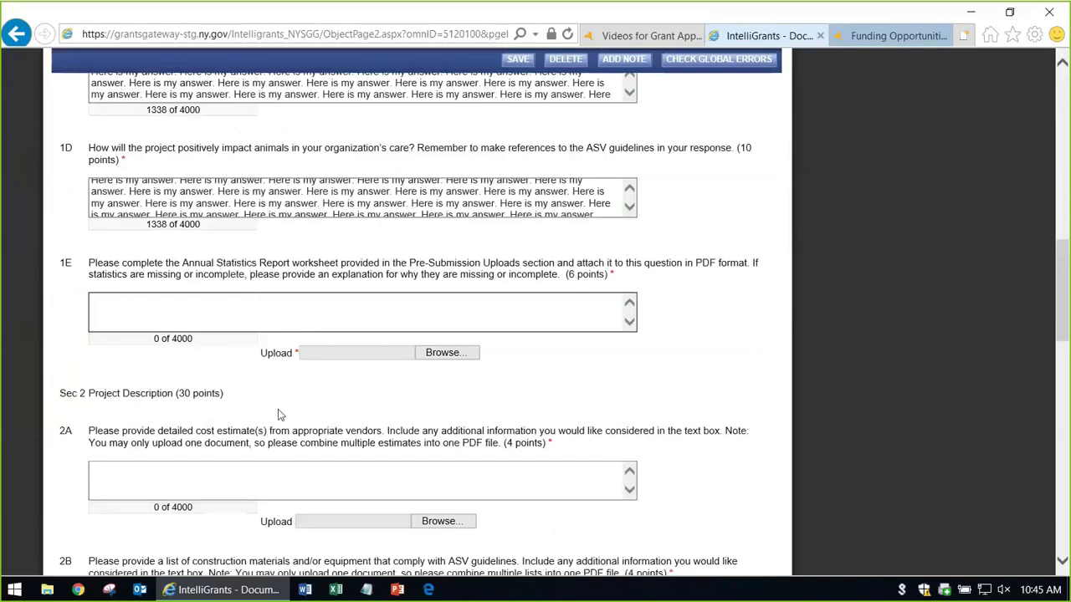
left_click(447, 353)
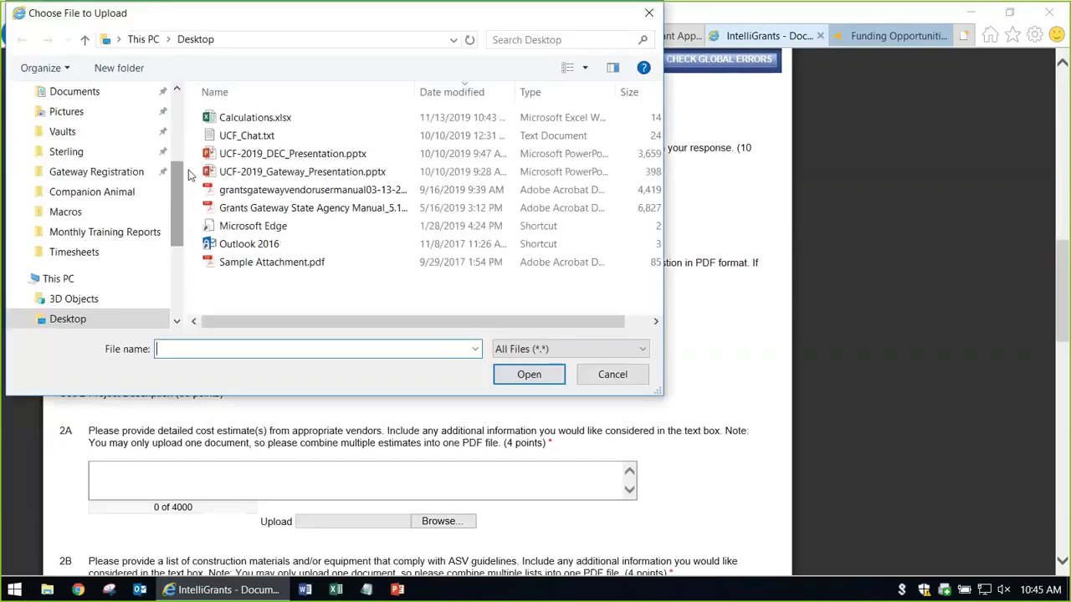
double_click(279, 117)
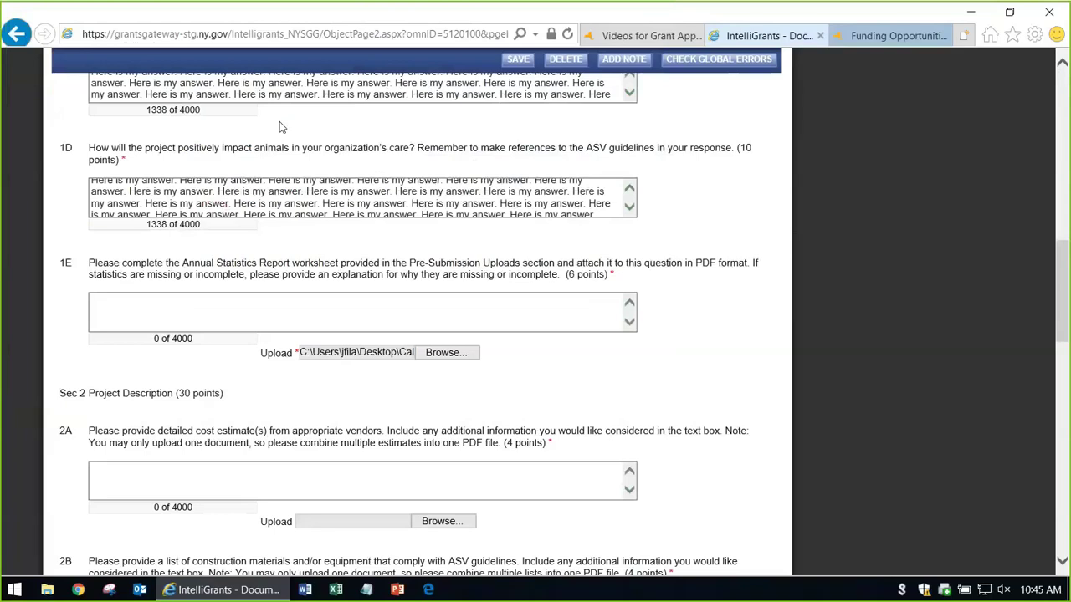
scroll(191, 182, "down", 3)
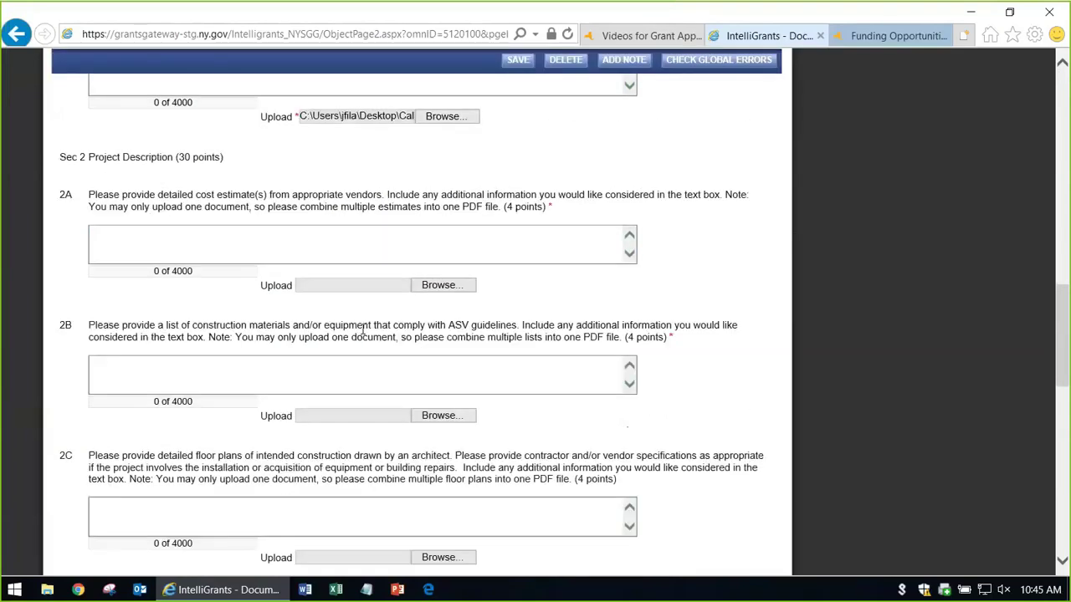
left_click(241, 246)
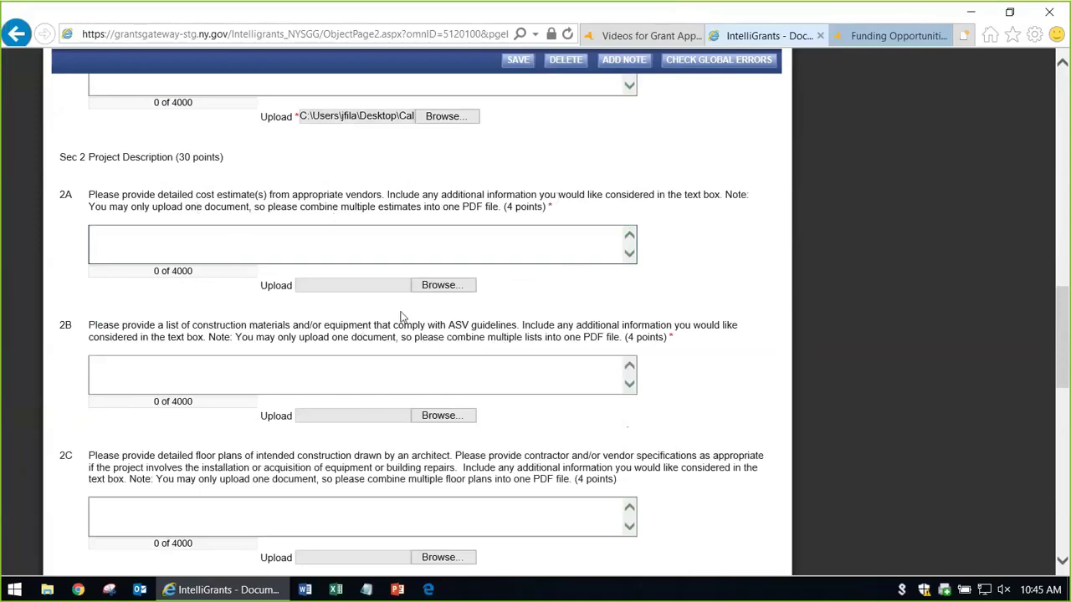
left_click_drag(554, 213, 728, 205)
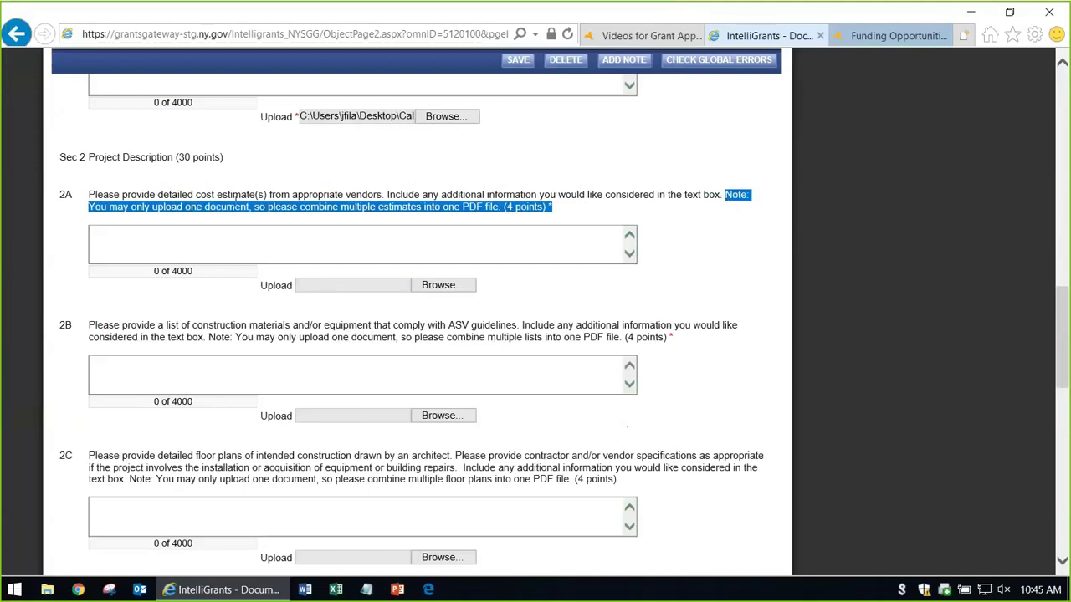
Attach Sample Attachment.pdf to question 2A and correct the 2B answer to 'Here is my answer.'
left_click(184, 243)
left_click(444, 286)
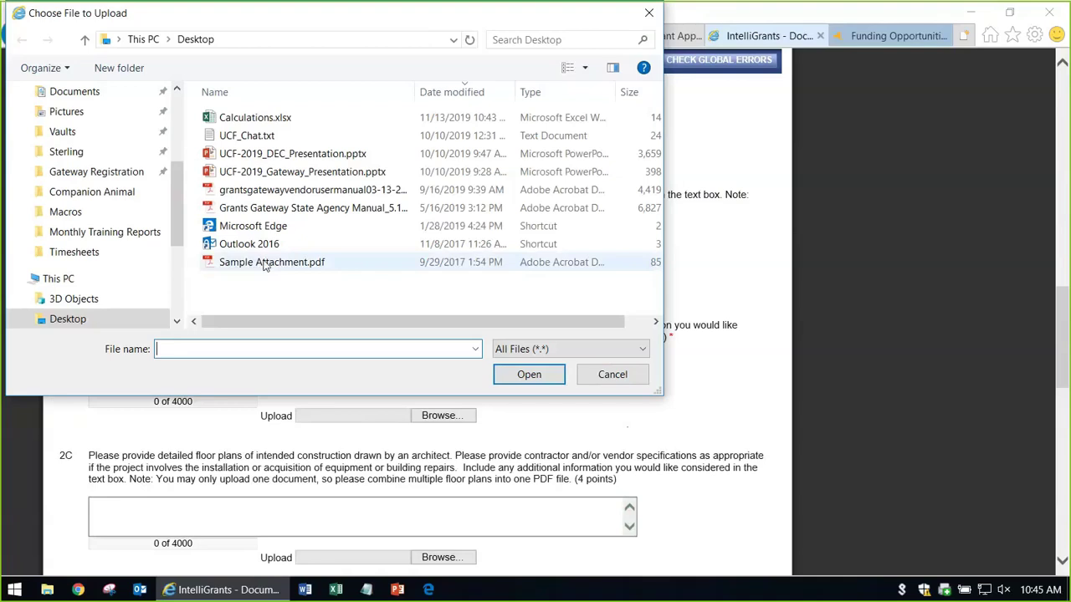
double_click(264, 264)
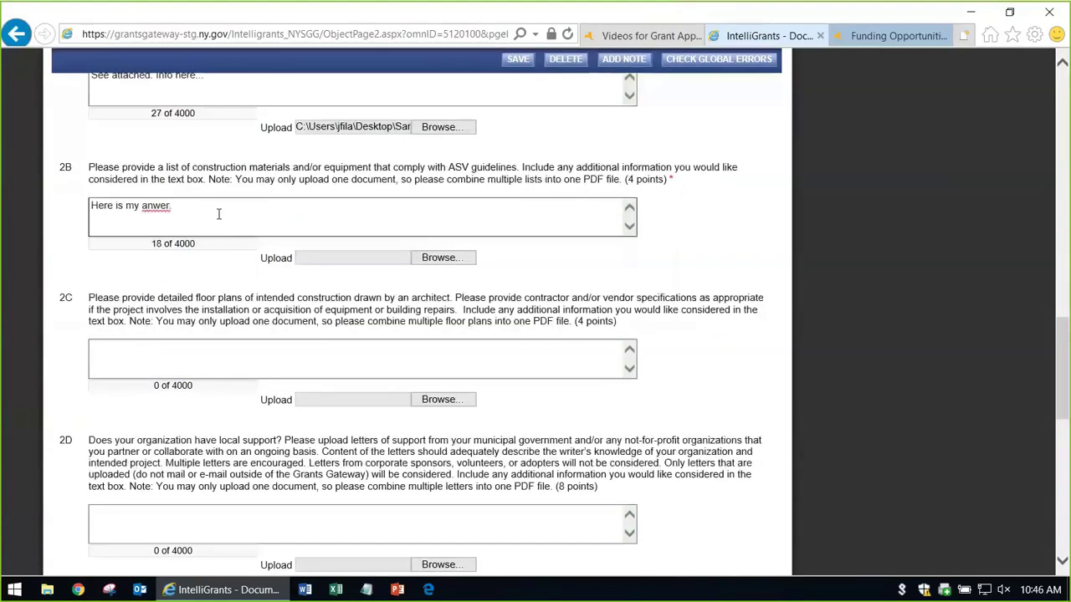
key("BackSpace")
key("BackSpace")
key("BackSpace")
key("BackSpace")
type("swer.")
Answer question 2C with 'Here is my answer.' and attach Sample Attachment.pdf to it
scroll(281, 273, "down", 1)
left_click(270, 274)
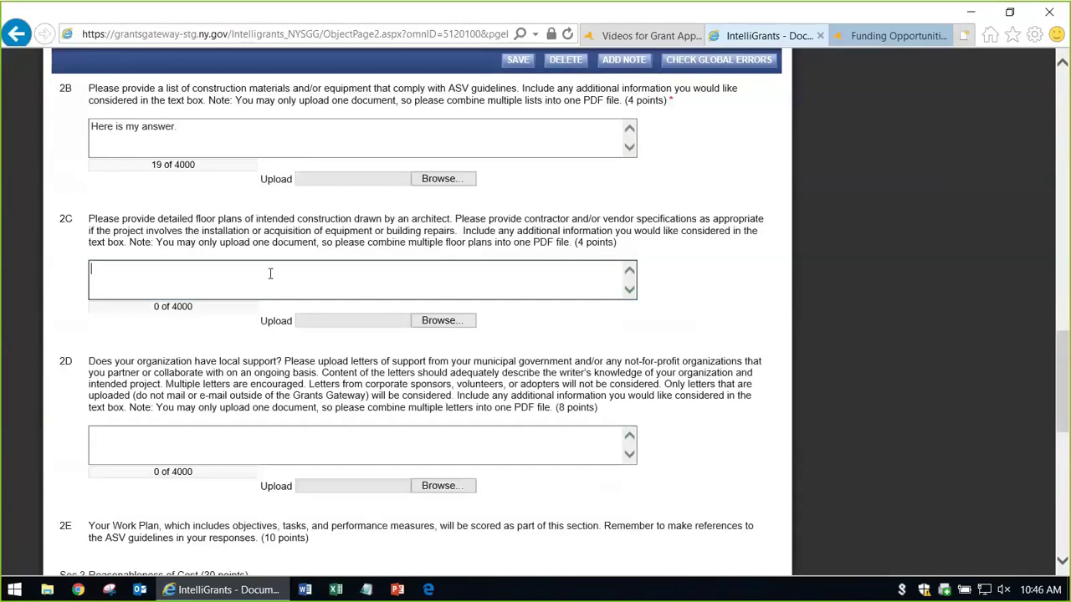
type("Here is my answer.")
left_click(434, 320)
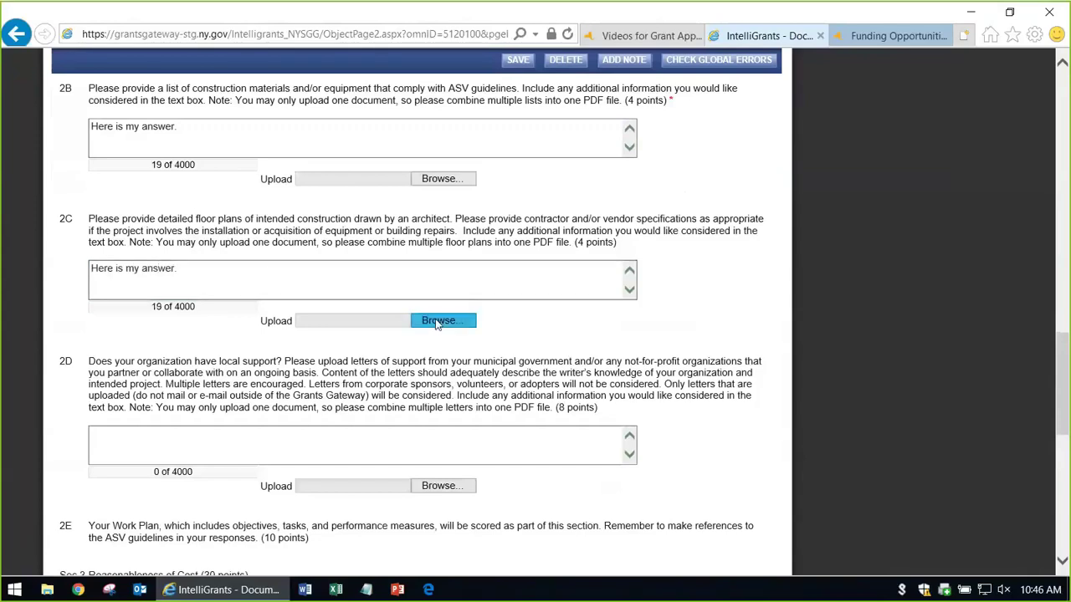
double_click(326, 269)
Fill the 2D answer with 'Here is my answer.', copy-pasting it repeatedly to reach 418 characters
scroll(273, 276, "down", 3)
left_click(256, 210)
type("https://grantsgateway-stg.ny.gov/Intelligrants_NYSGG/FilenetDocRetrieval.aspx?docID={D662D1A8-2022-4A2E-8364-7E044BC073DA}")
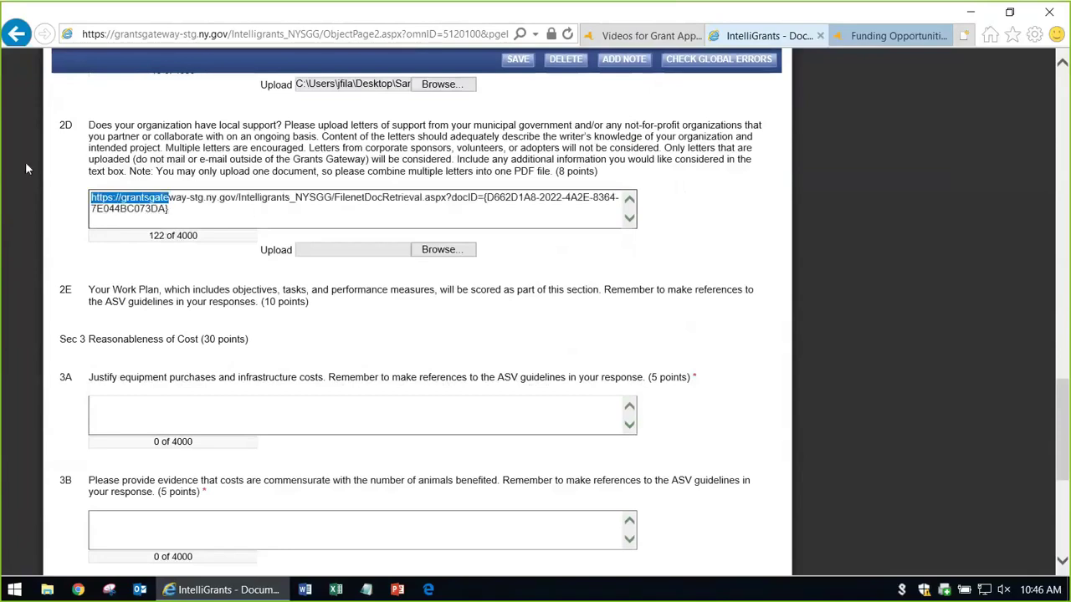
key("ctrl+a")
type("Here")
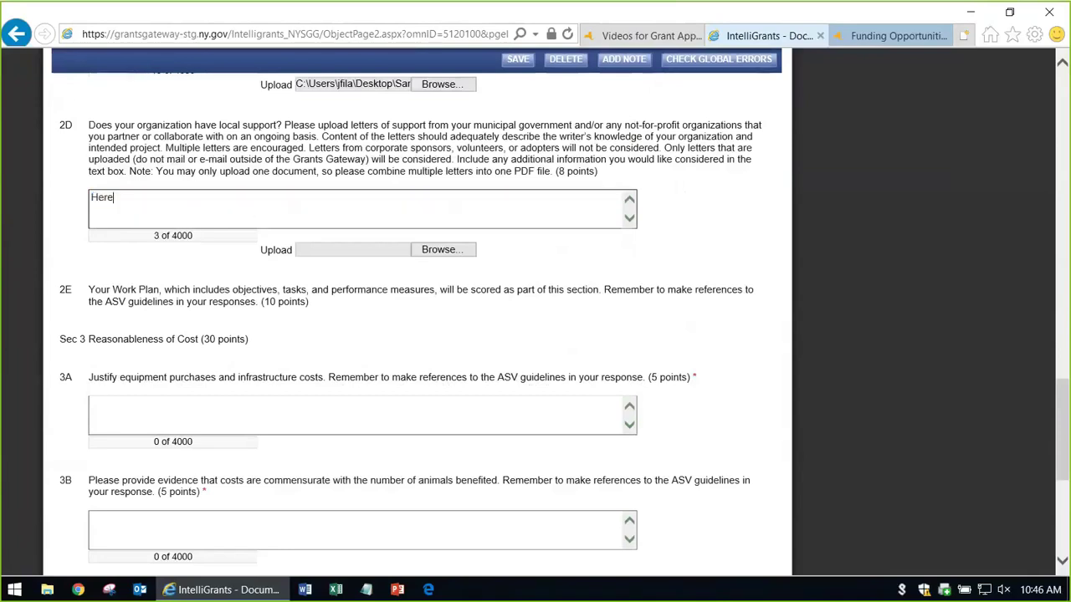
type(" is my answer.")
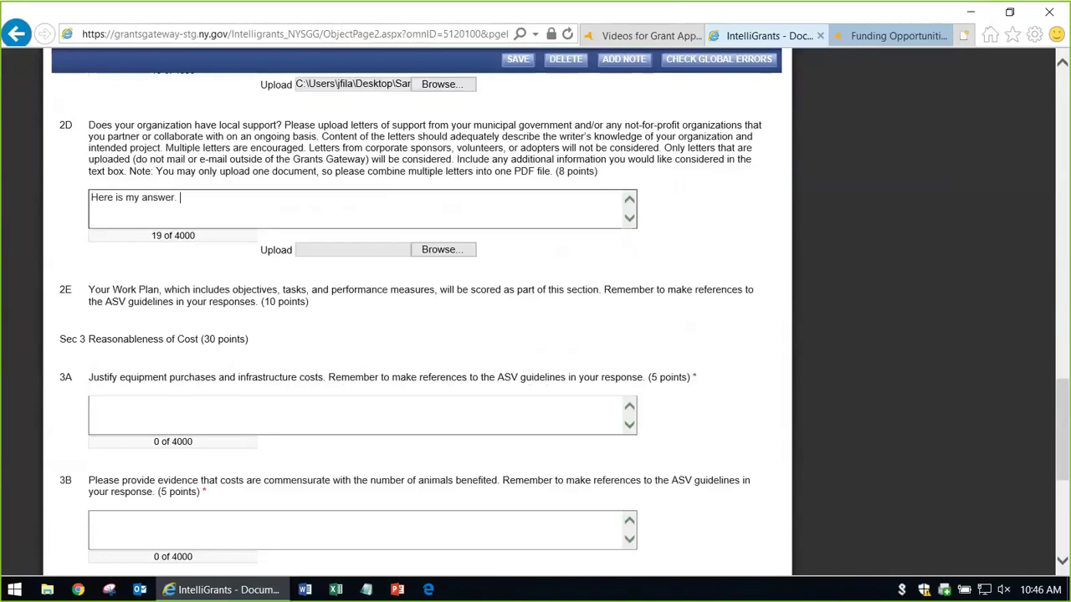
key("ctrl+a")
key("ctrl+c")
key("ctrl+v")
key("ctrl+v")
key("ctrl+v")
key("ctrl+v")
key("ctrl+v")
key("ctrl+v")
key("ctrl+v")
key("ctrl+v")
key("ctrl+v")
key("ctrl+v")
key("ctrl+v")
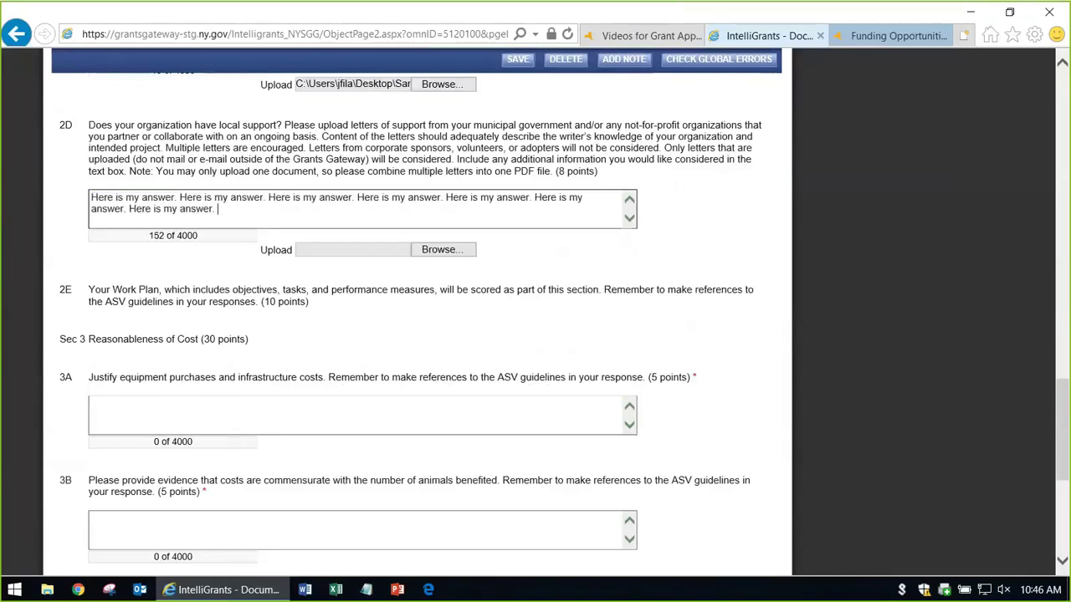
key("ctrl+a")
key("ctrl+c")
key("ctrl+v")
key("ctrl+v")
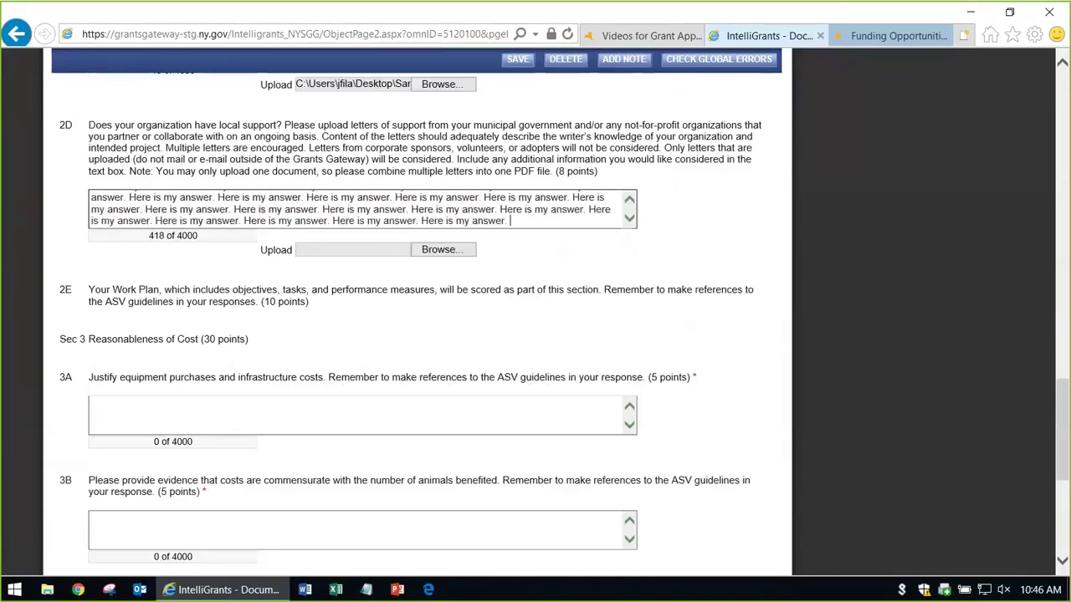
scroll(46, 277, "down", 2)
left_click(156, 246)
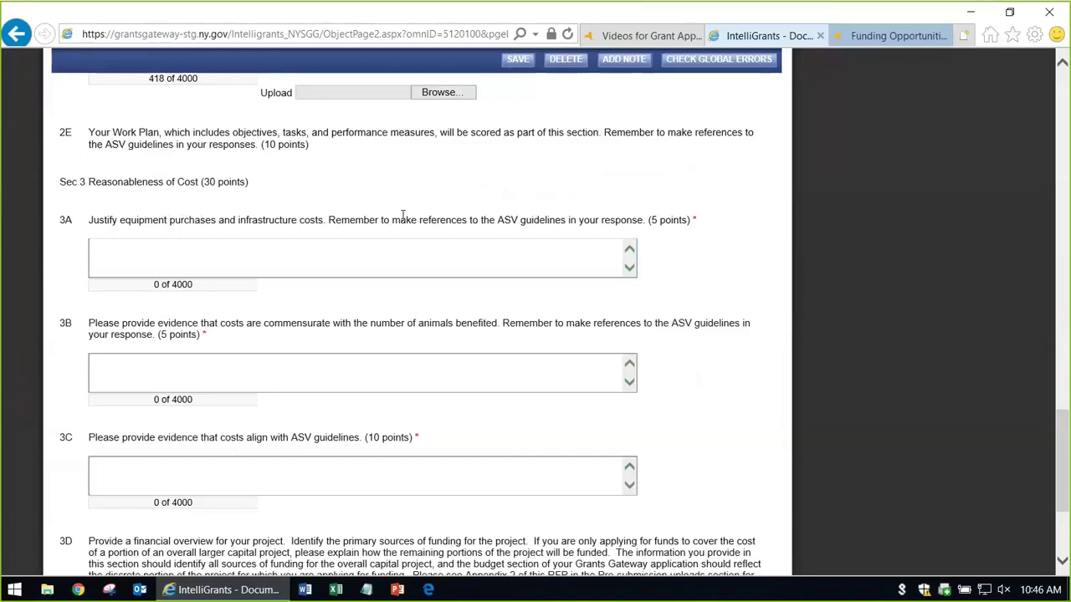
Paste the placeholder answer into questions 3A, 3B and 3D
left_click(152, 260)
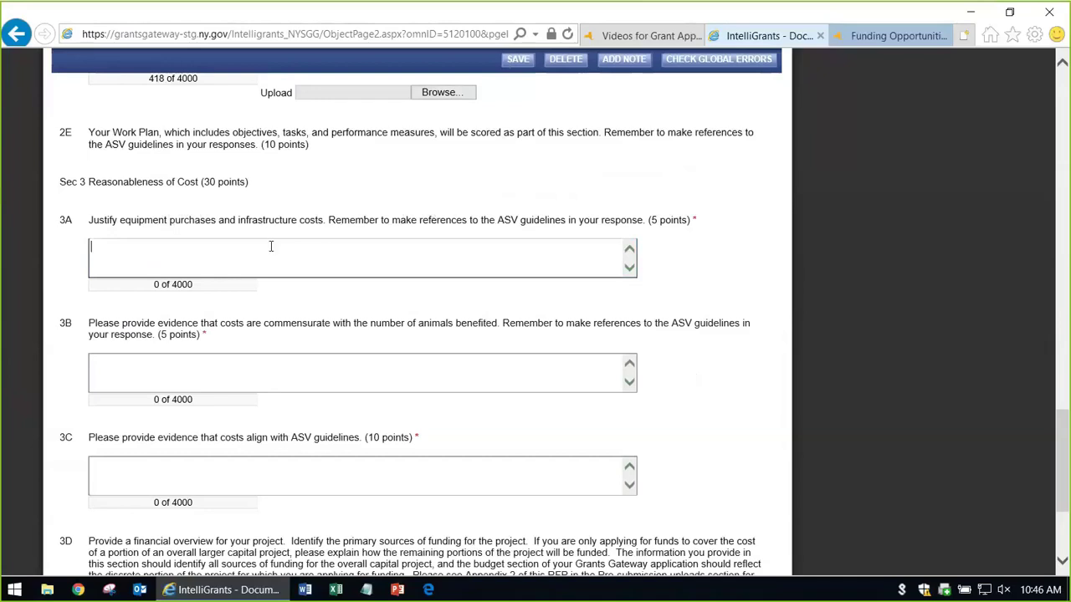
key("ctrl+v")
scroll(313, 365, "down", 2)
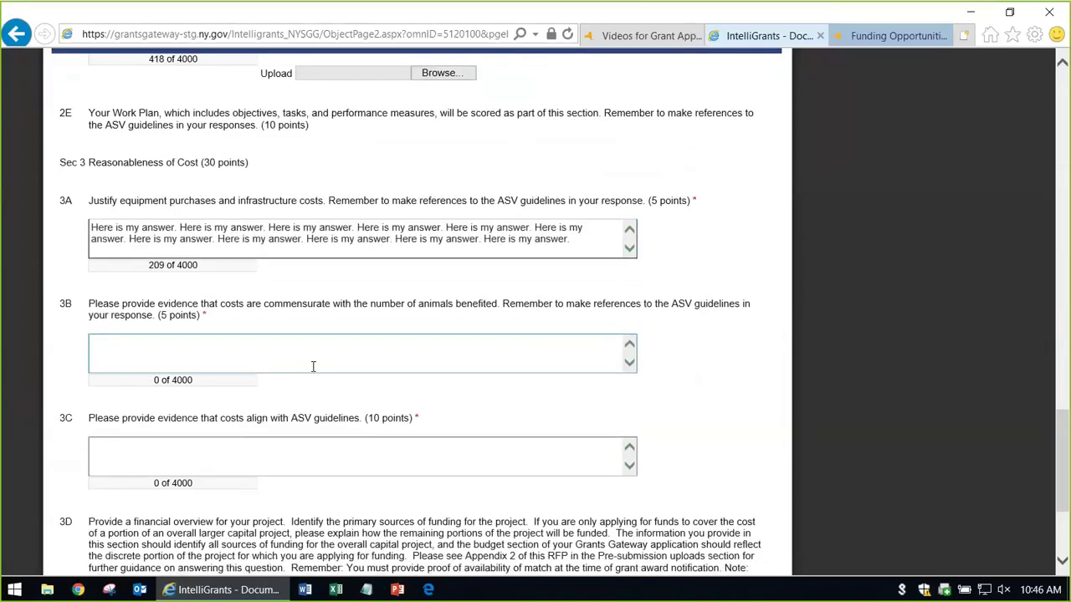
left_click(167, 290)
key("ctrl+v")
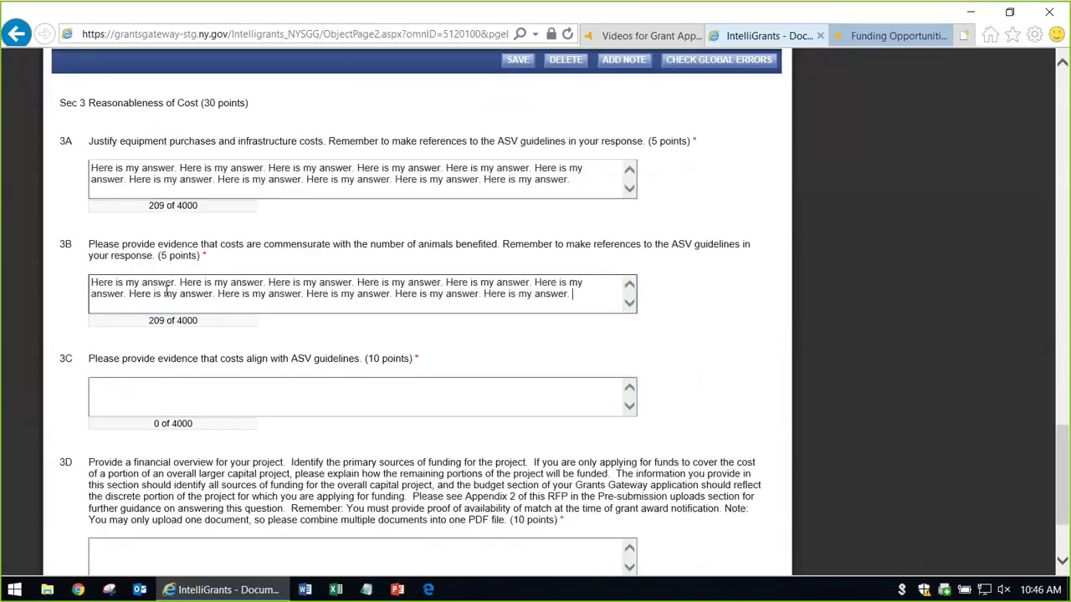
scroll(173, 296, "down", 2)
left_click(213, 325)
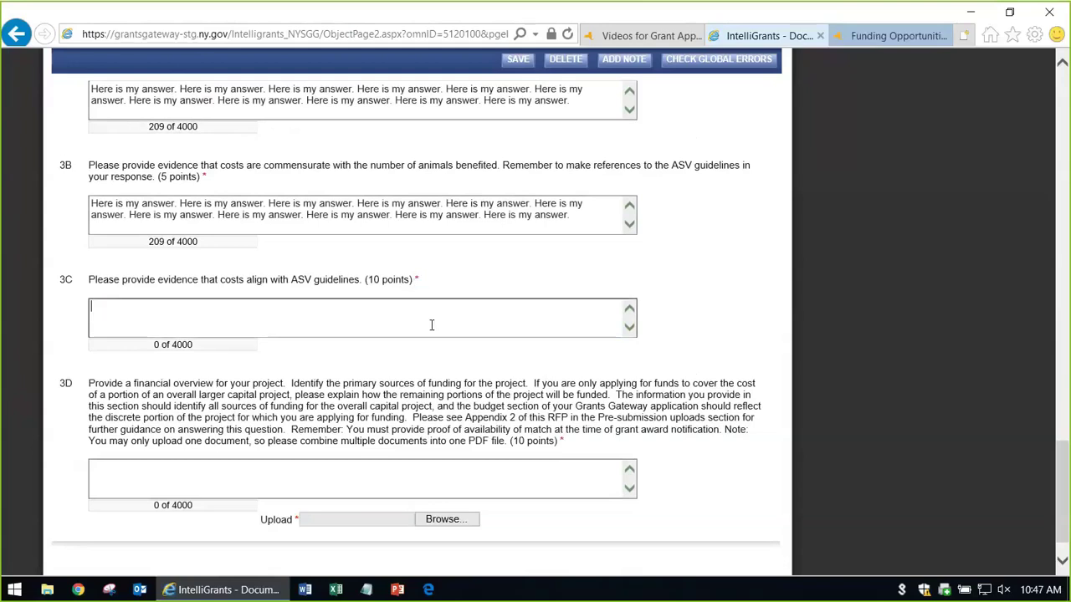
scroll(432, 324, "down", 1)
left_click(214, 432)
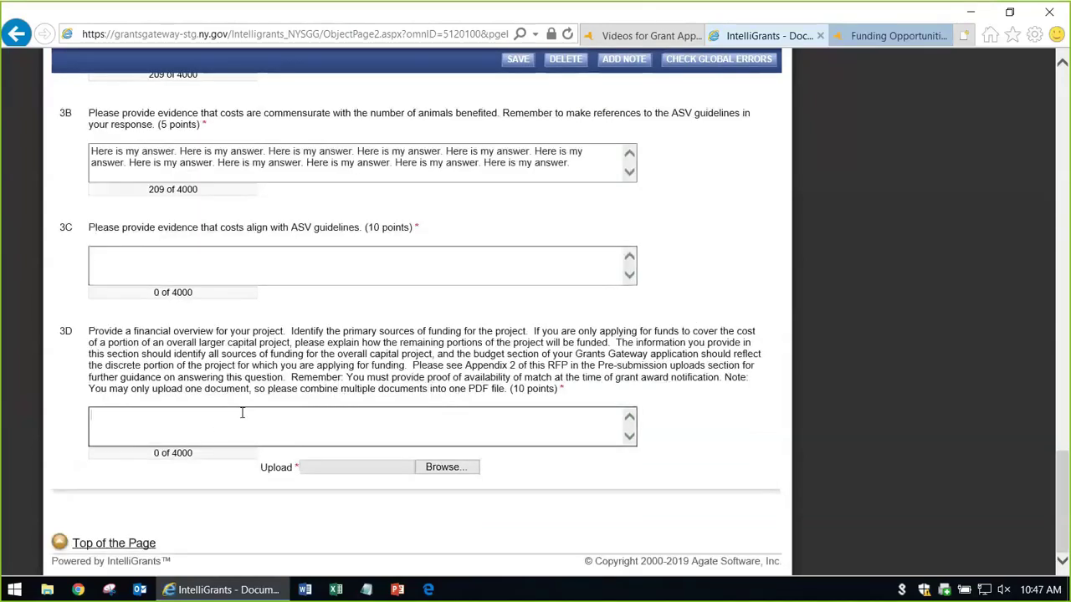
key("ctrl+v")
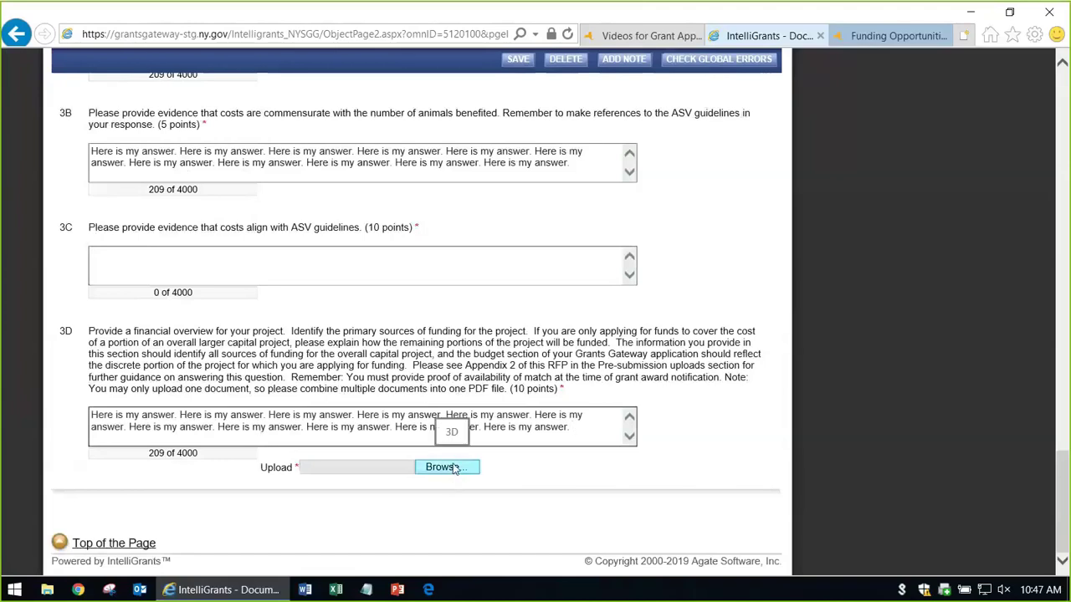
Attach Sample Attachment.pdf to question 3D and save the page
left_click_drag(567, 389, 345, 362)
left_click(345, 362)
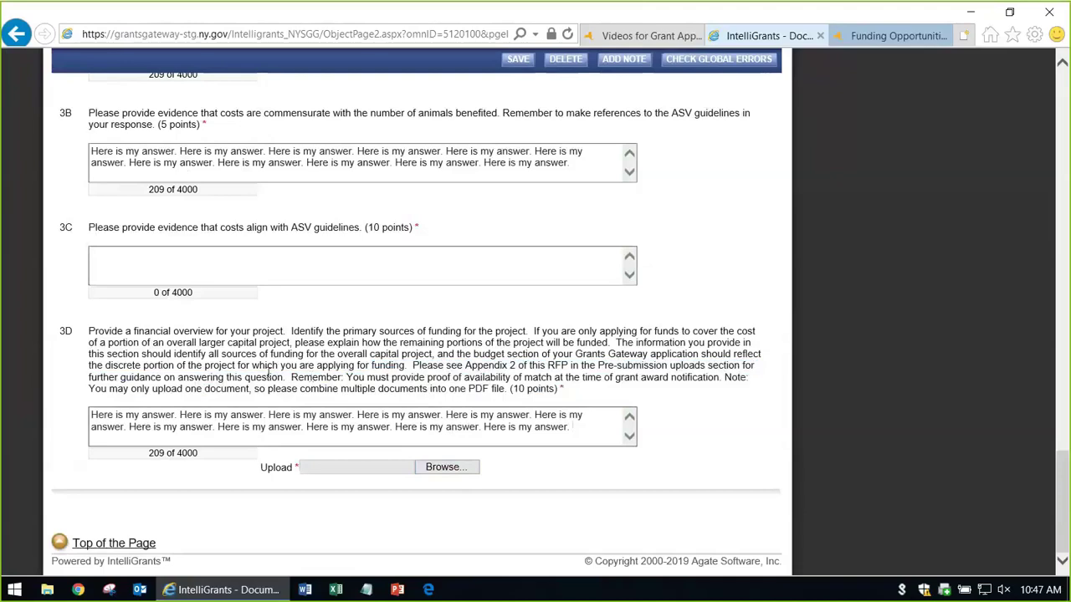
left_click(455, 474)
left_click(282, 263)
left_click(530, 375)
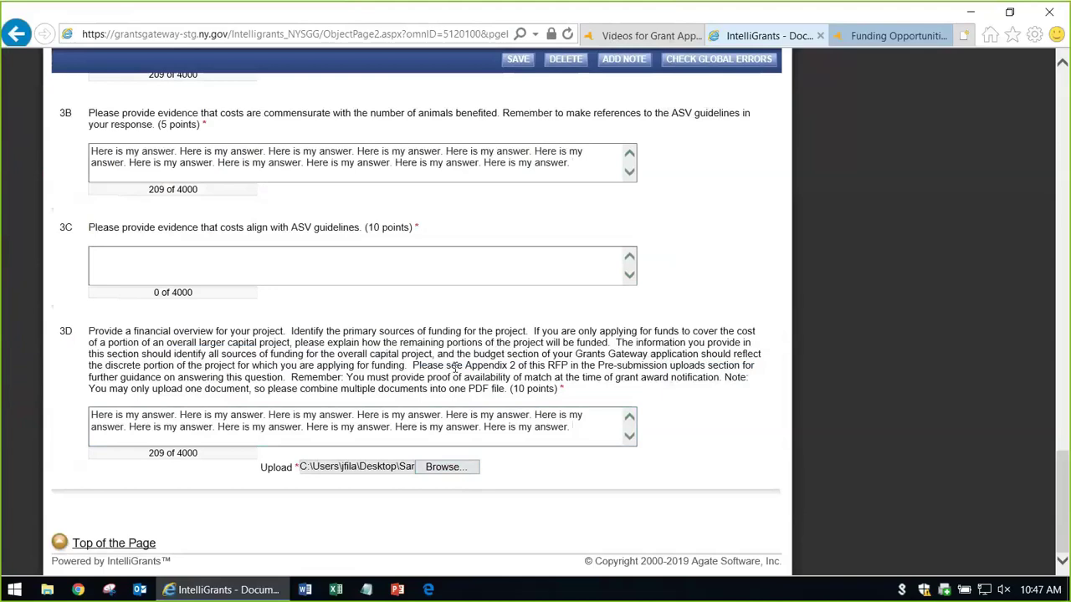
left_click(512, 61)
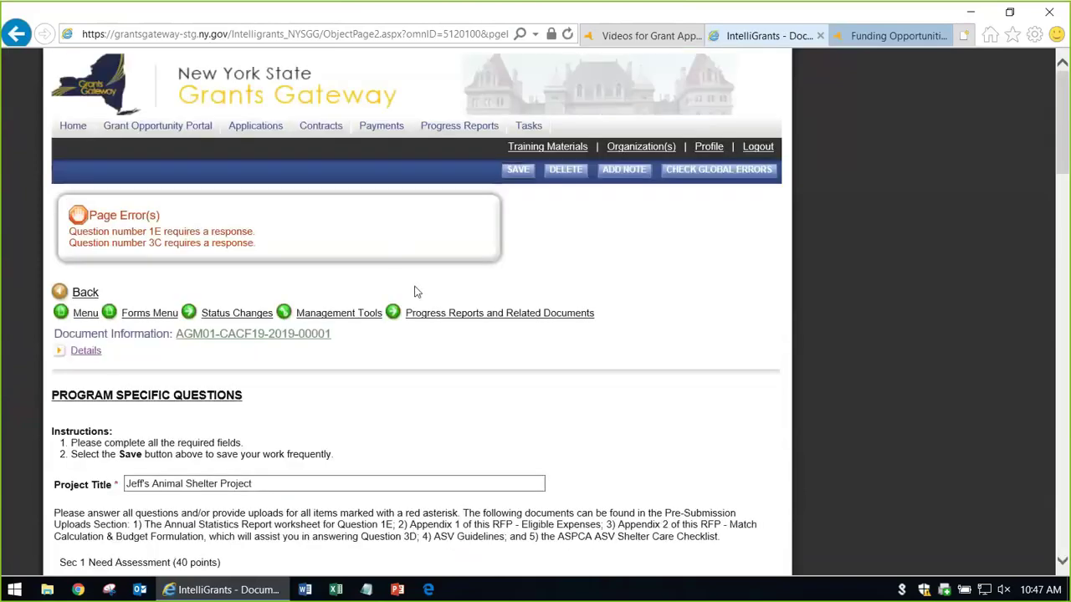
Paste the placeholder answer into question 1E and save the answers
scroll(417, 292, "down", 4)
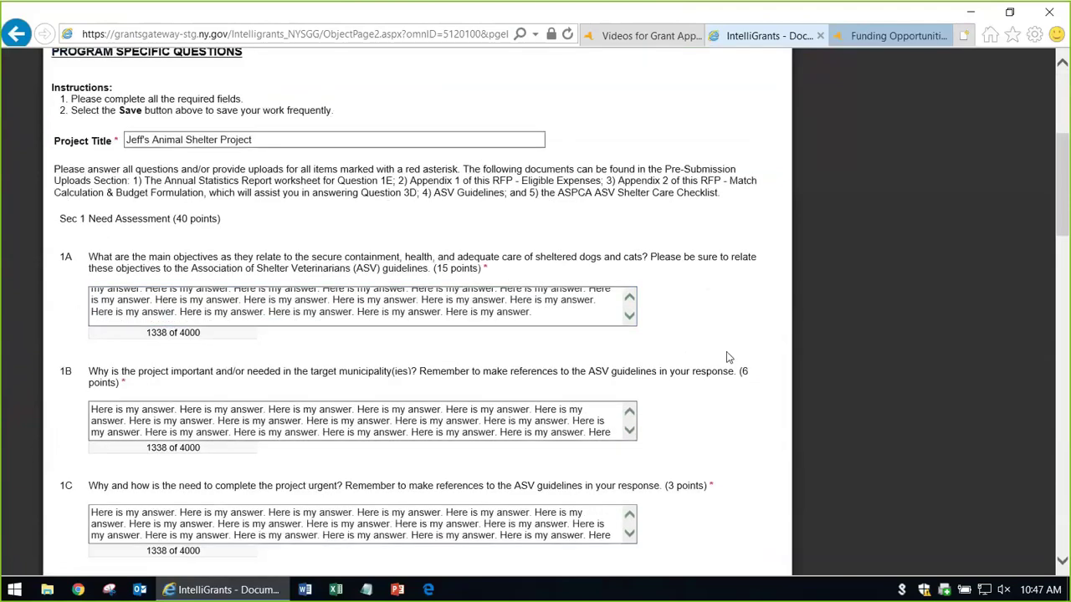
scroll(726, 357, "down", 5)
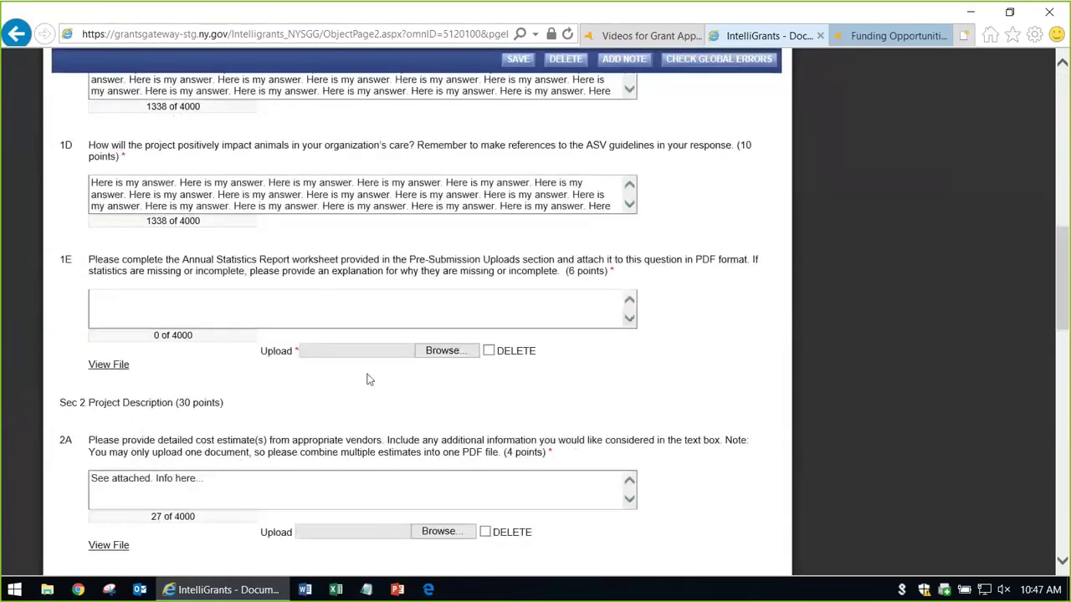
left_click_drag(613, 276, 538, 299)
left_click(538, 299)
key("ctrl+v")
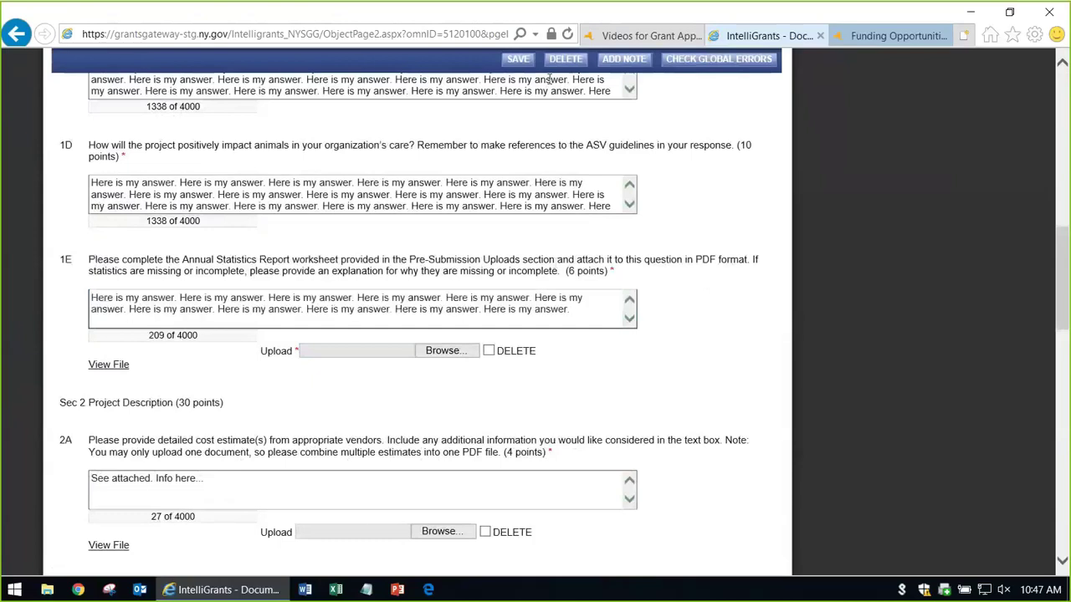
left_click(518, 58)
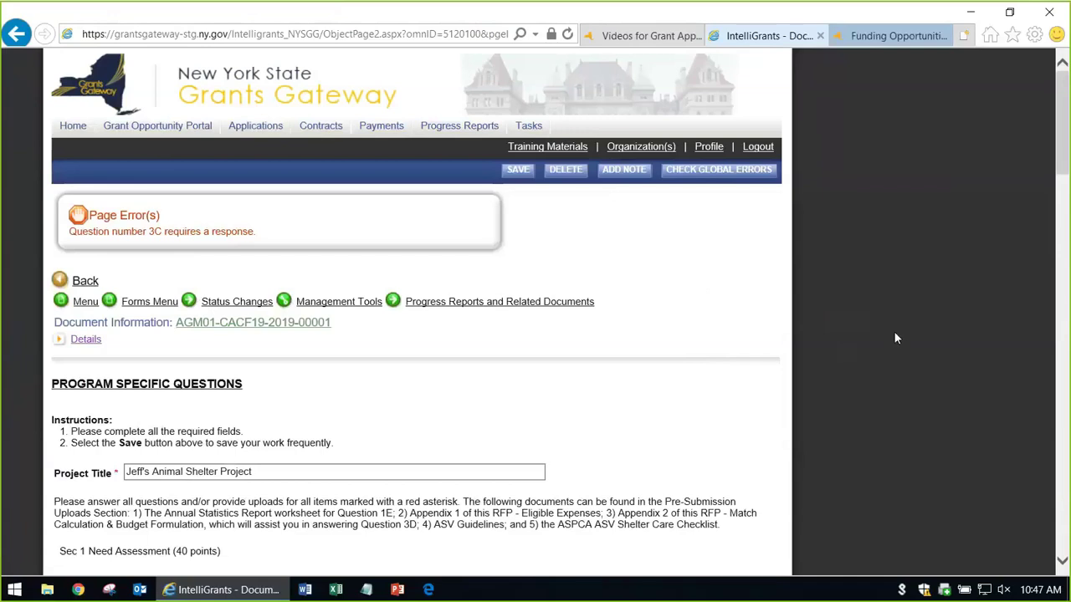
left_click(139, 303)
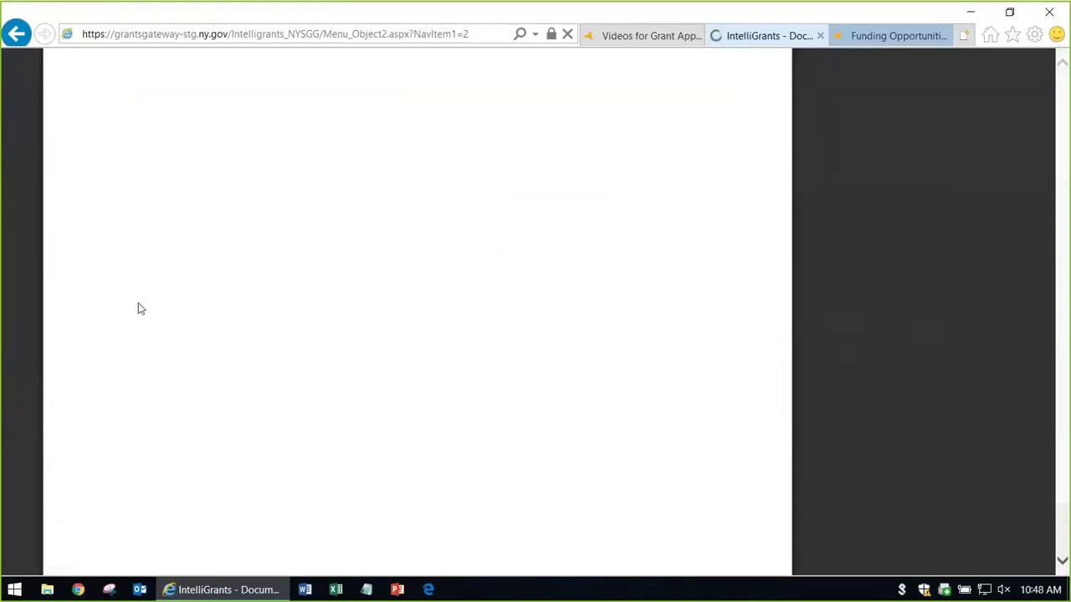
Scroll through the application's forms table to review it
scroll(347, 370, "down", 5)
scroll(376, 385, "up", 1)
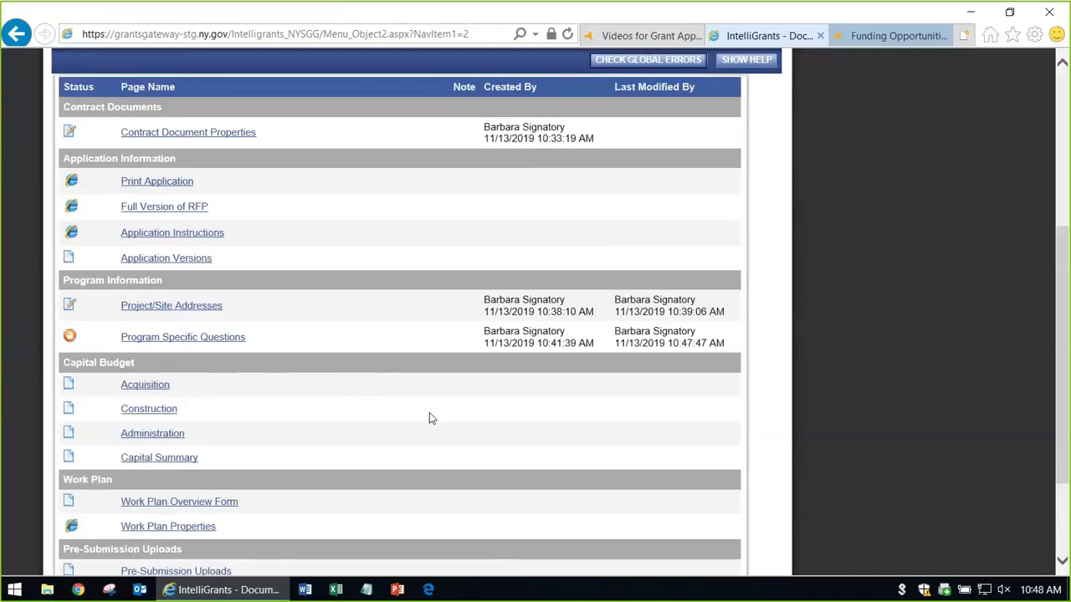
scroll(429, 413, "up", 3)
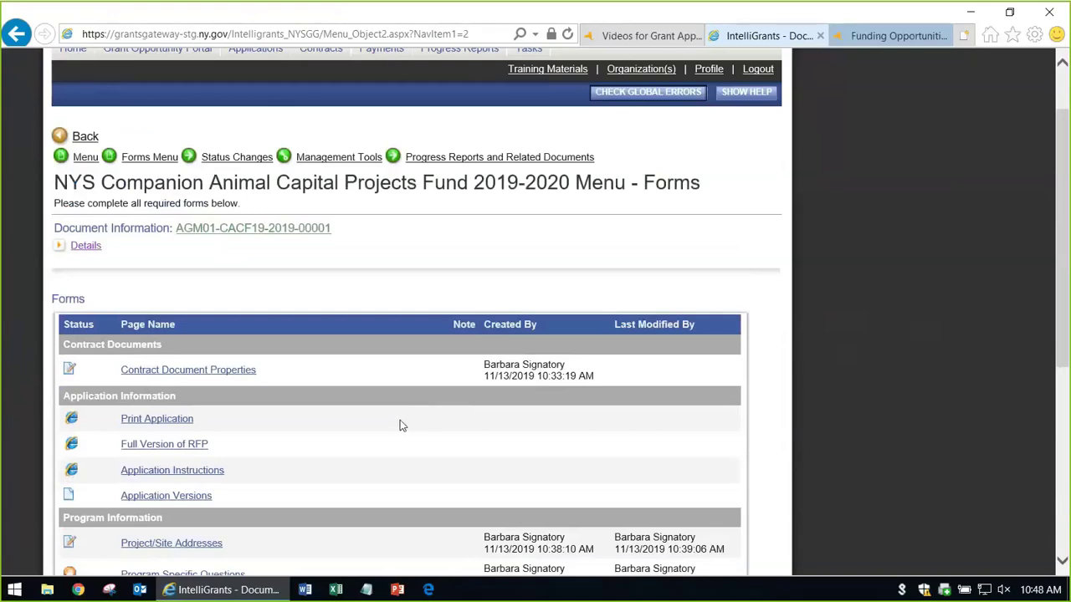
scroll(399, 425, "up", 1)
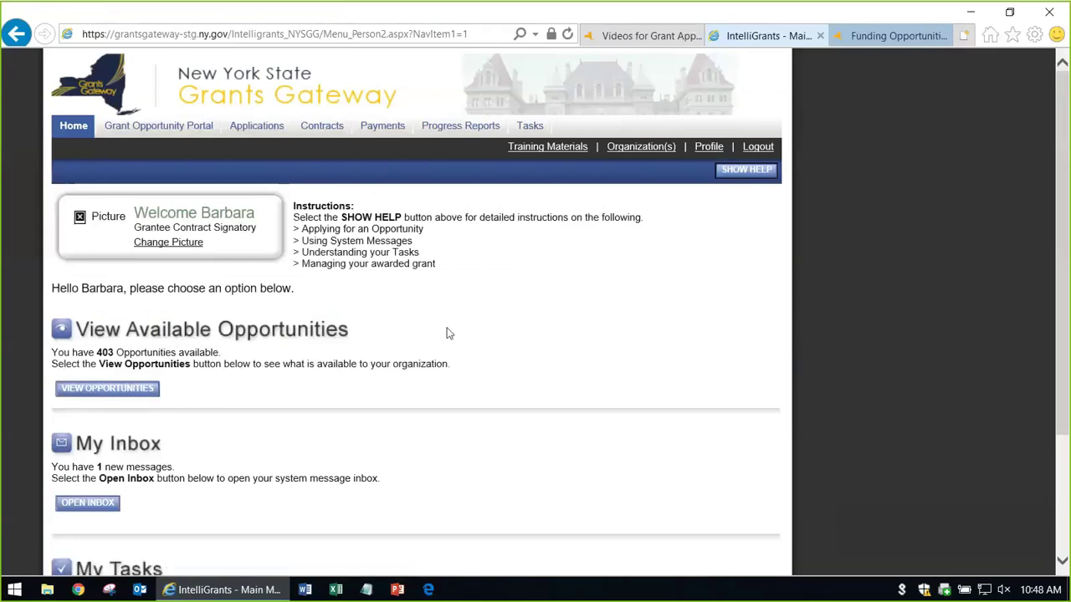
Expand My Tasks on the home page to show the Application in Process task
scroll(459, 335, "down", 2)
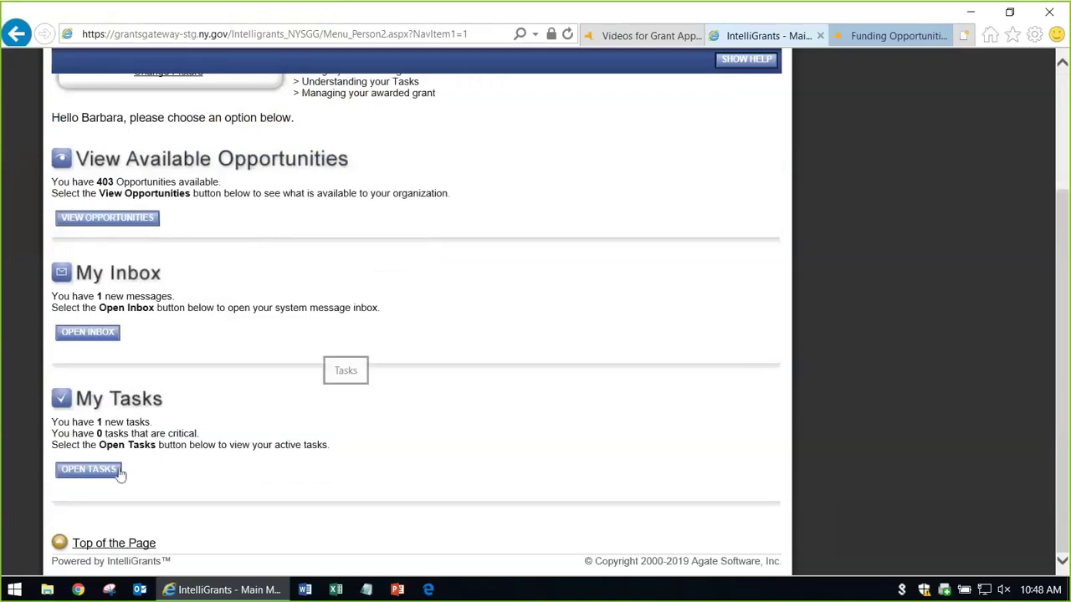
left_click(88, 469)
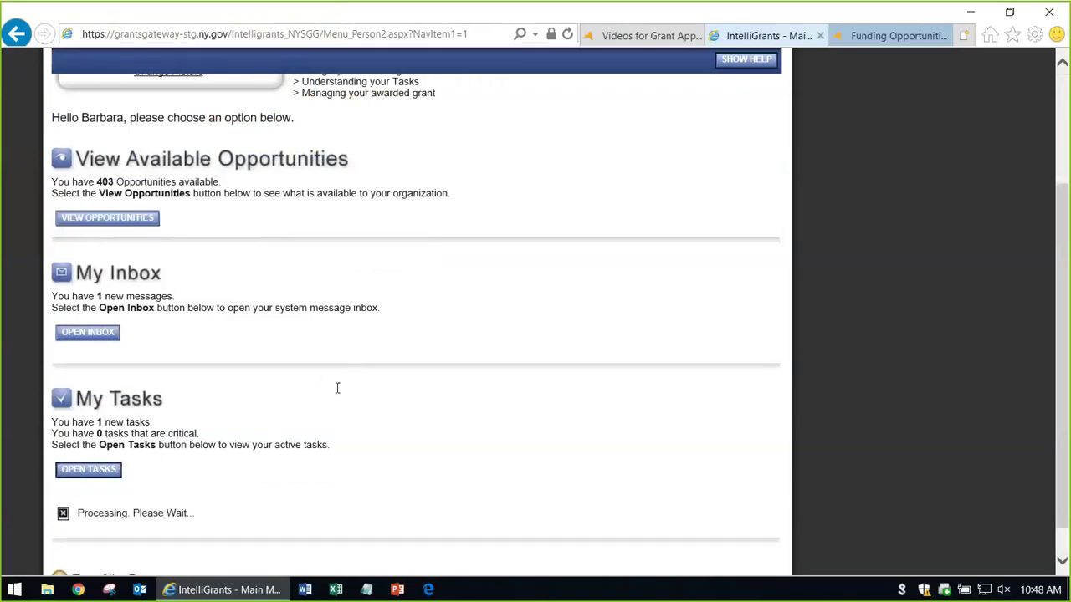
scroll(337, 387, "down", 3)
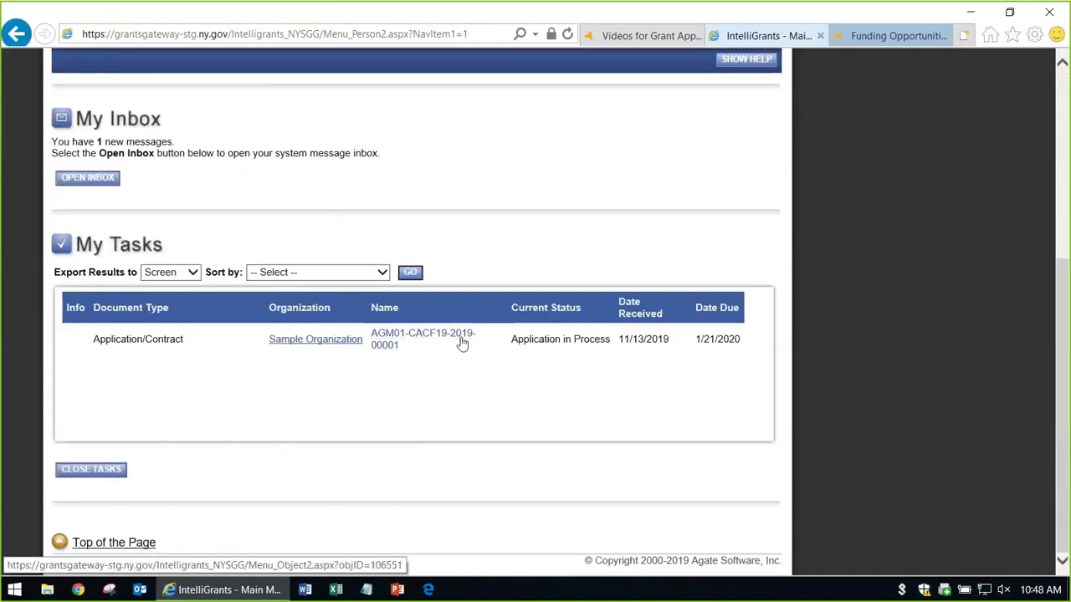
scroll(502, 432, "up", 4)
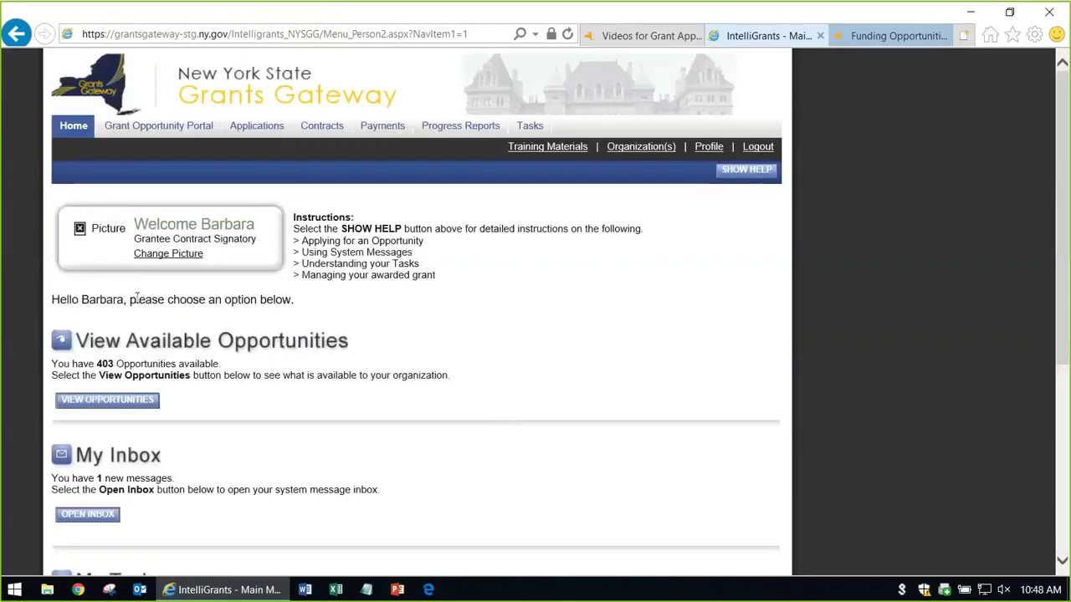
left_click(256, 129)
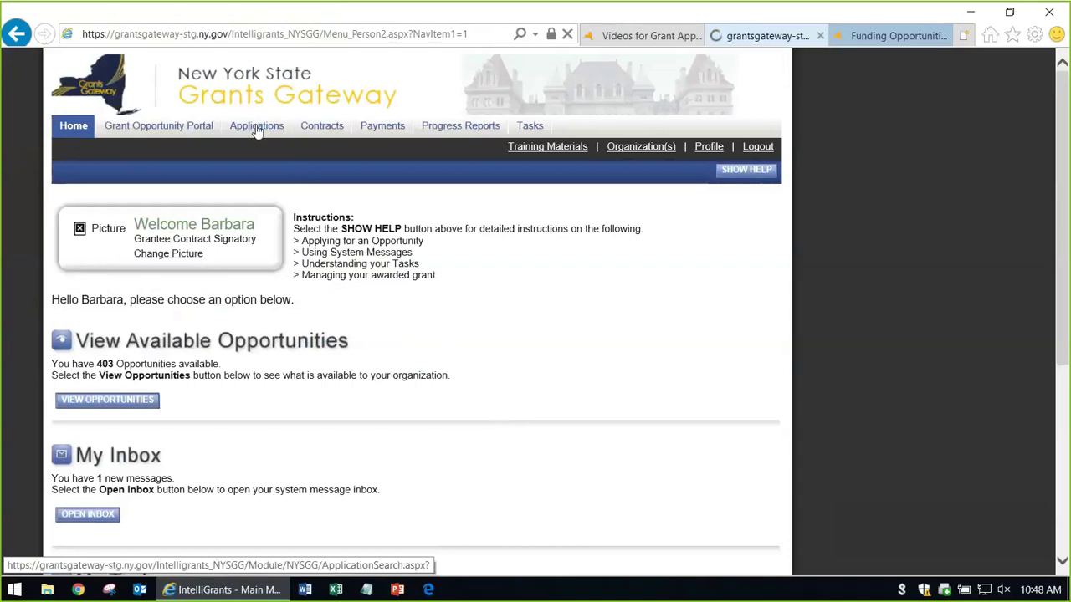
left_click(291, 337)
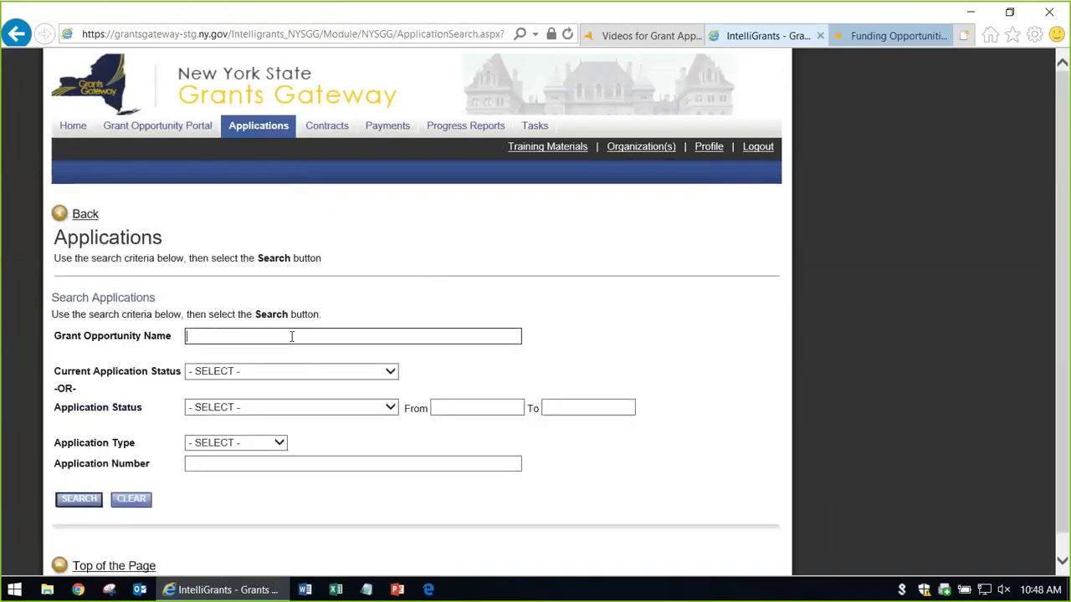
type("companion")
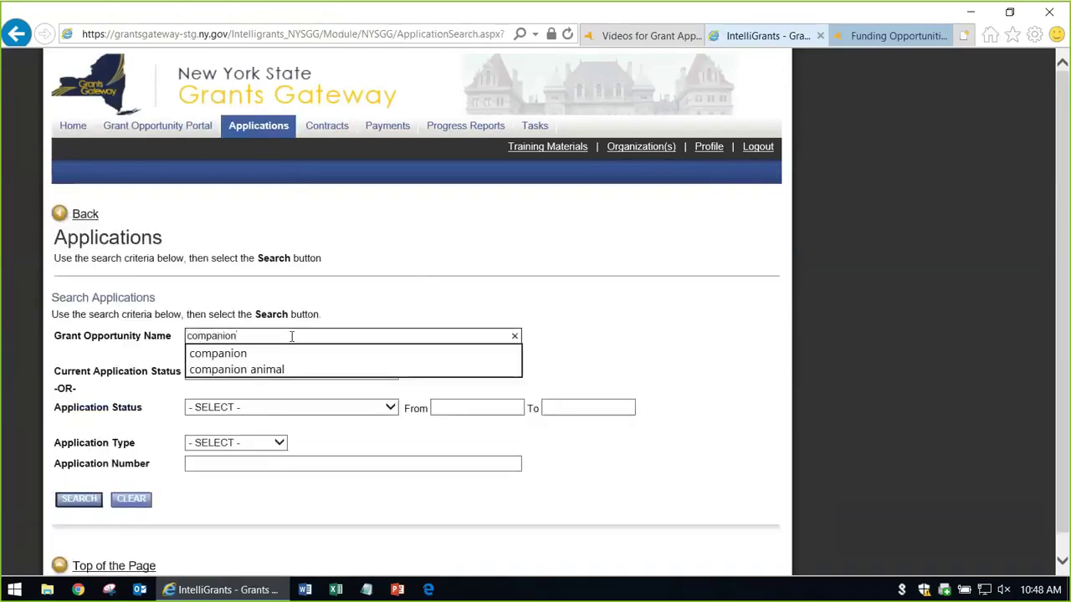
left_click(653, 299)
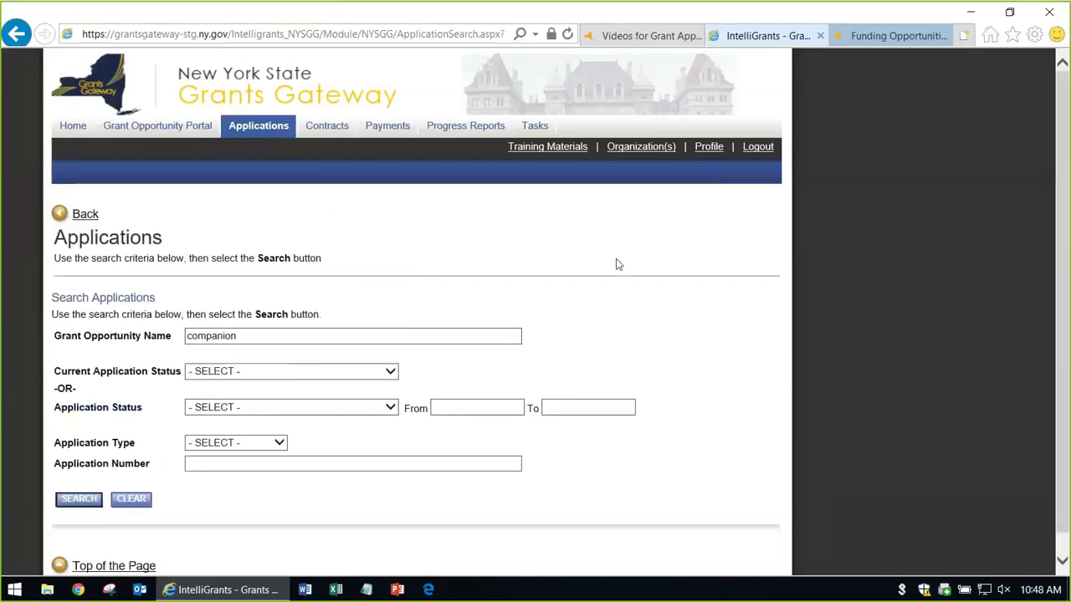
scroll(501, 301, "down", 1)
left_click(299, 309)
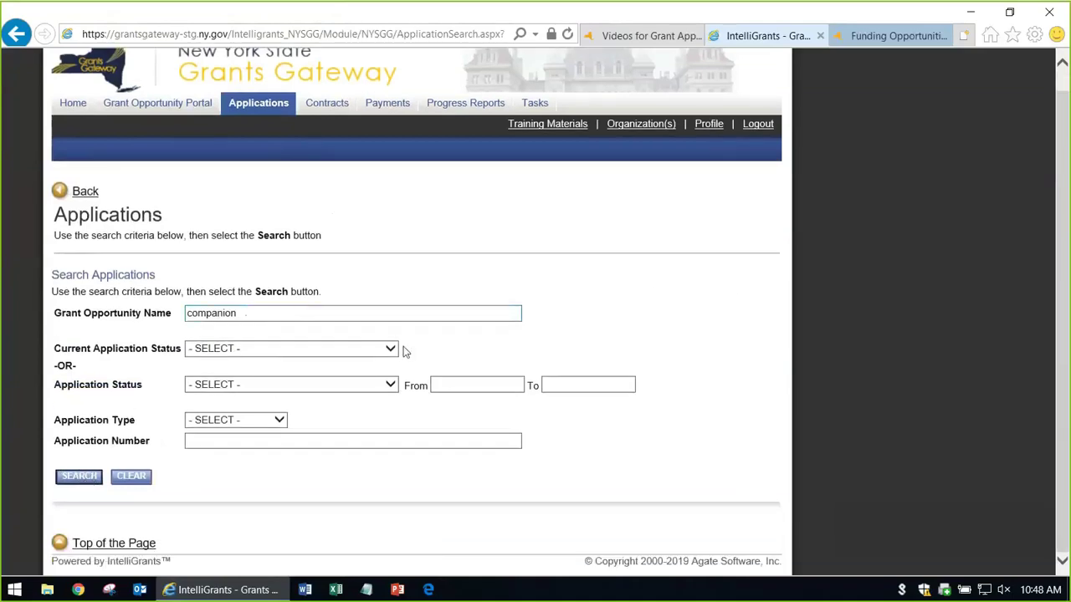
key("Return")
scroll(404, 348, "down", 3)
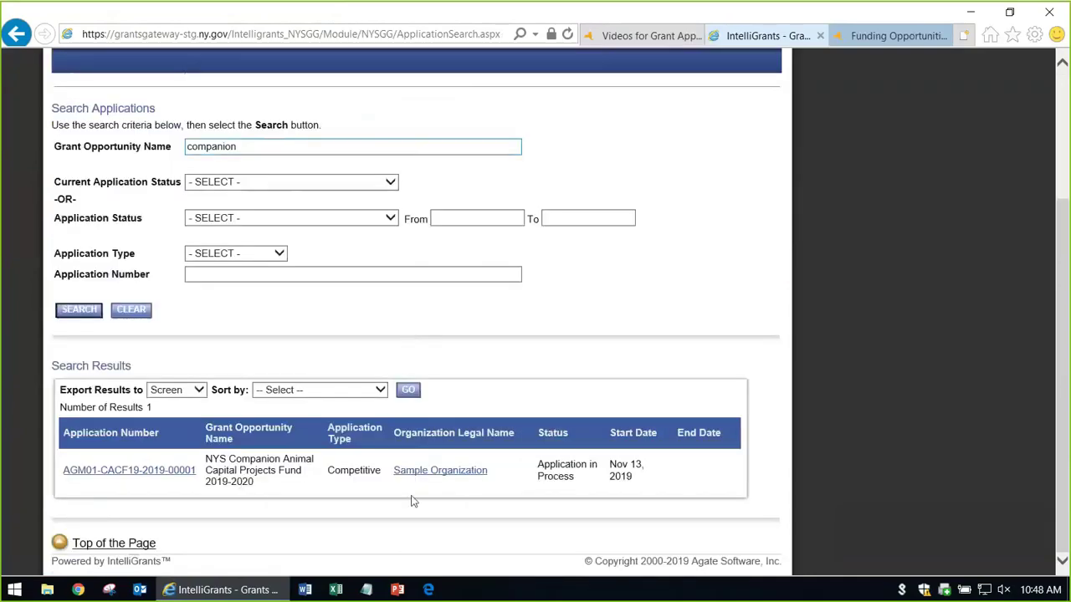
left_click(127, 473)
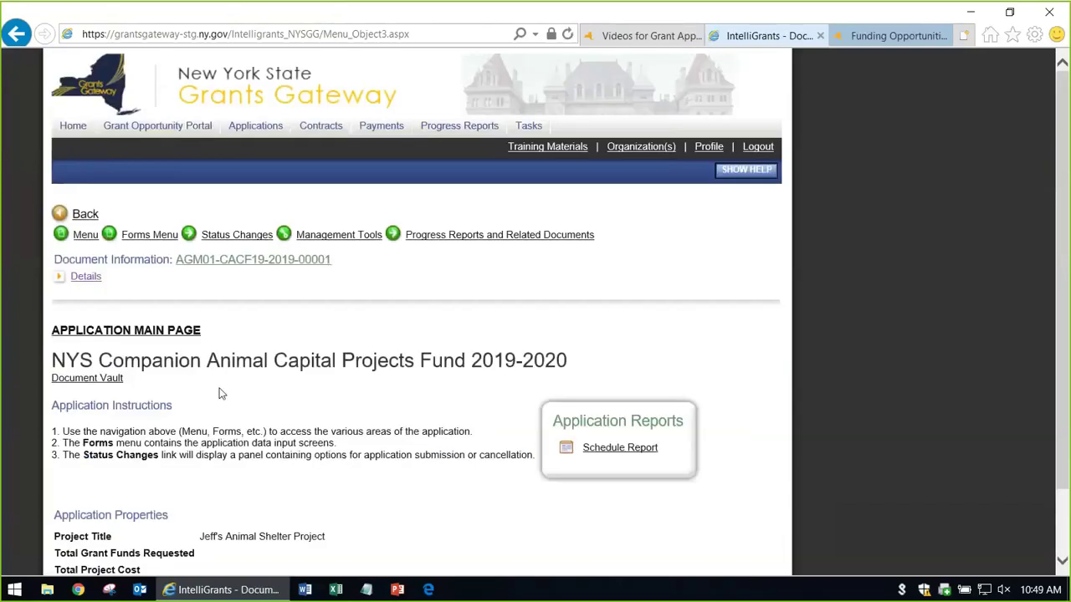
Open the Forms Menu and scroll down to the Capital Budget and Work Plan sections
scroll(232, 397, "down", 1)
scroll(179, 282, "up", 1)
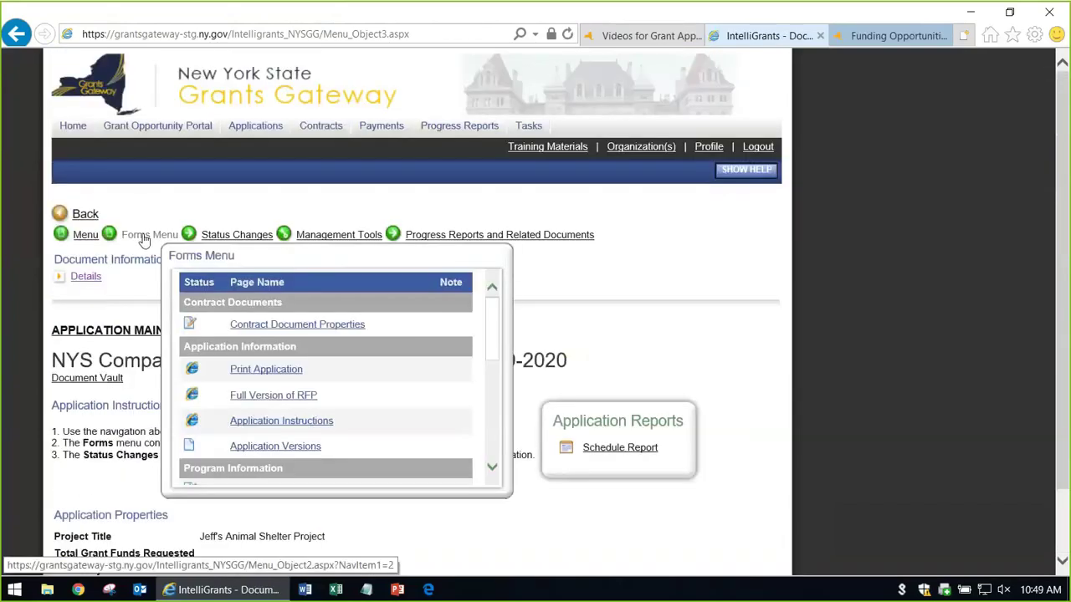
left_click(144, 237)
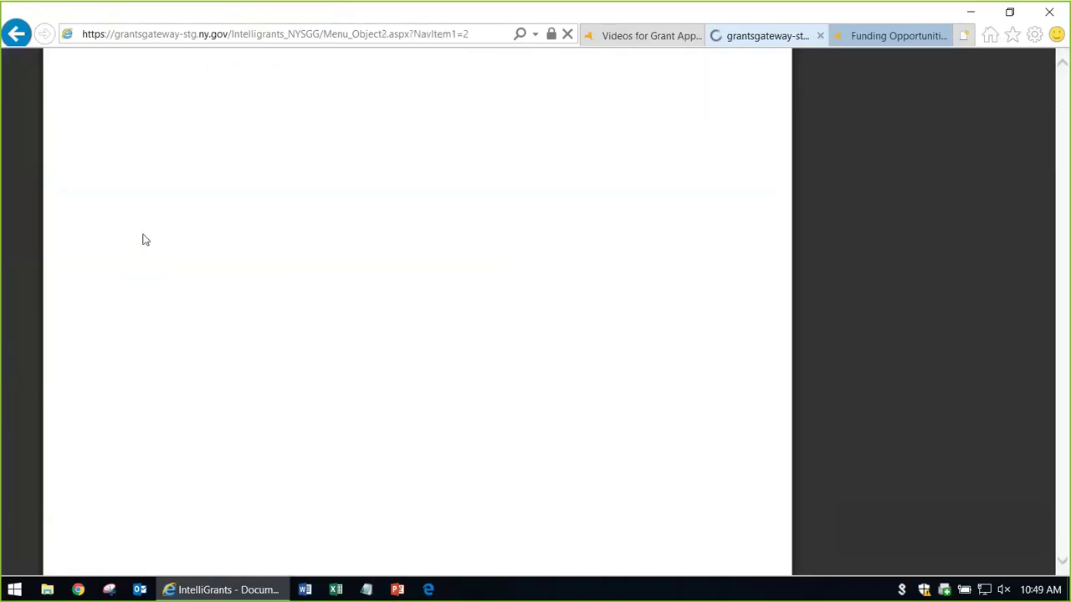
scroll(399, 322, "down", 3)
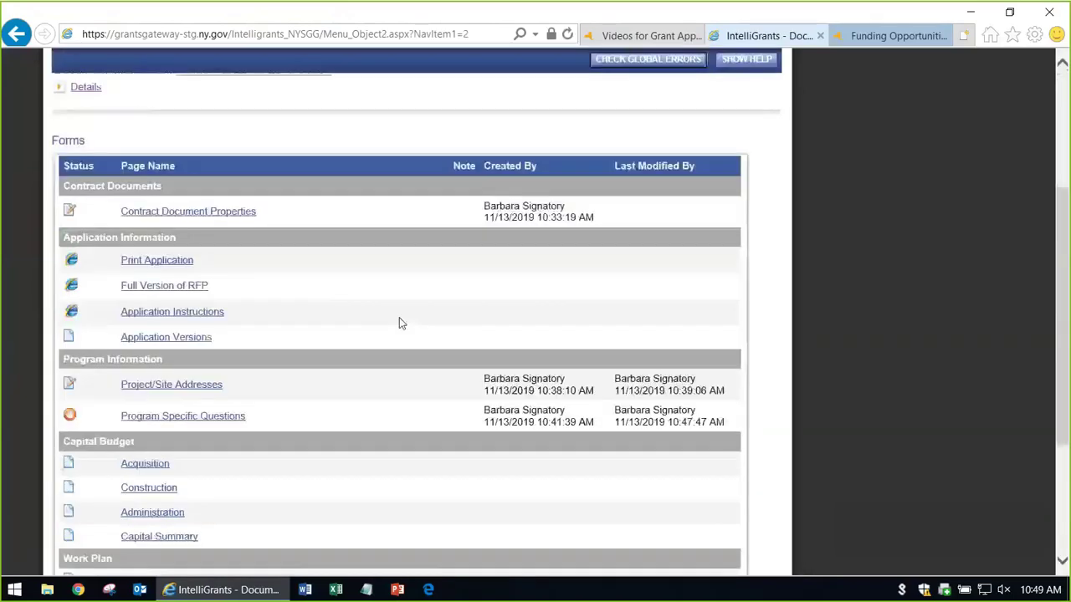
scroll(399, 322, "down", 2)
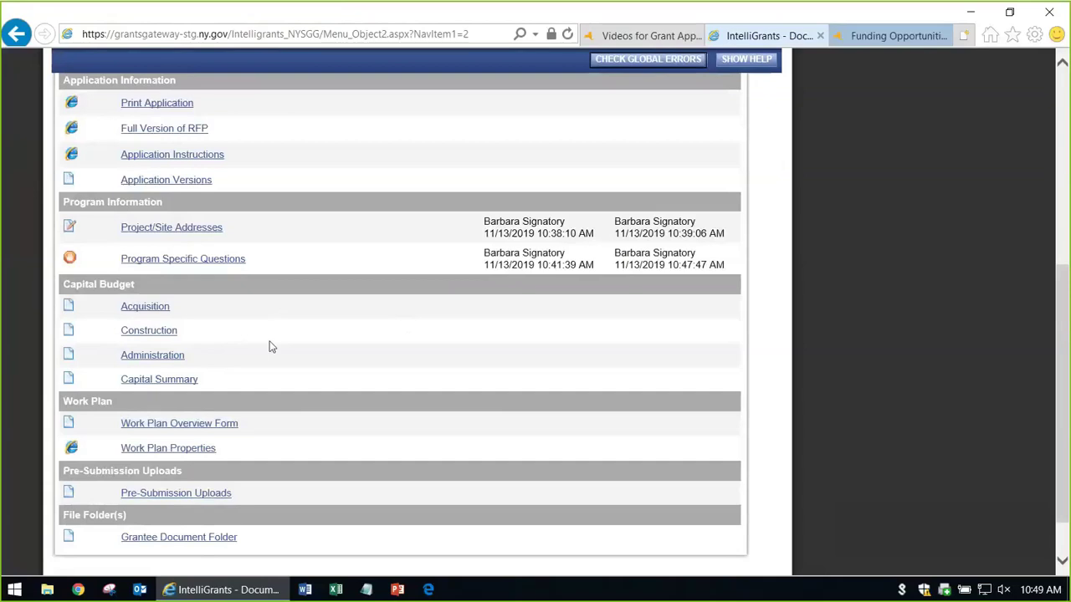
Enter an Acquisition item 'New kennels and associated hardware' with quantity '22 front and 25 rear'
left_click(145, 306)
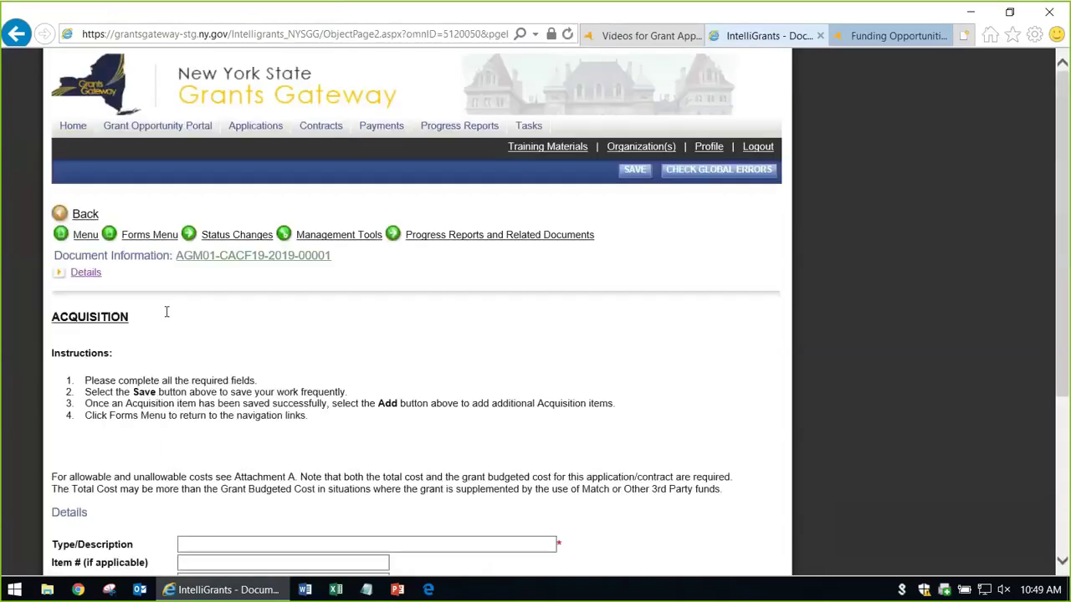
scroll(305, 323, "down", 3)
left_click(302, 309)
type("New kennels and associated hardware")
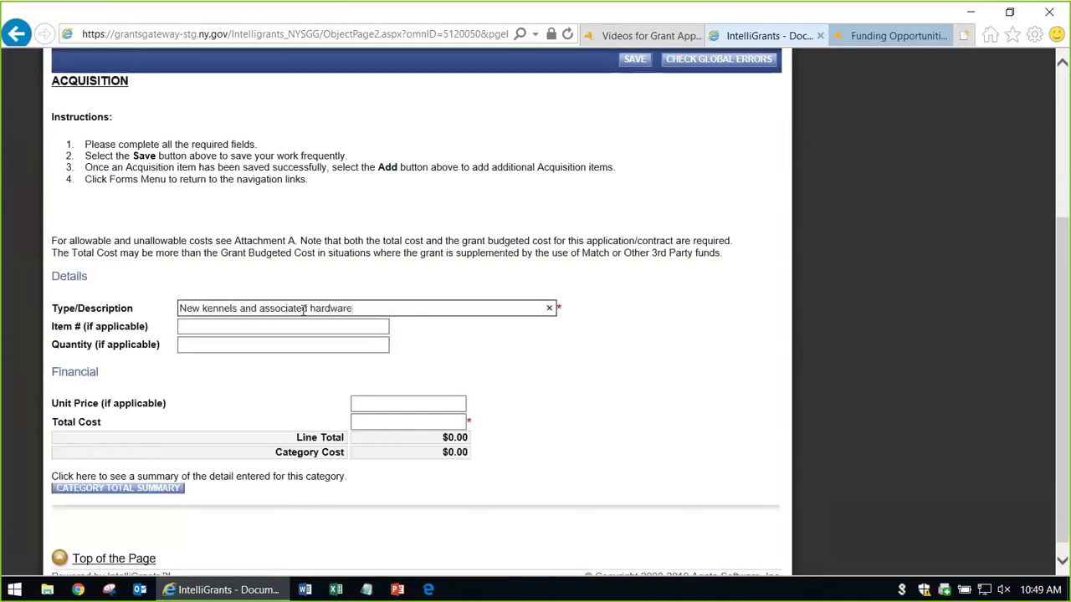
key("Tab")
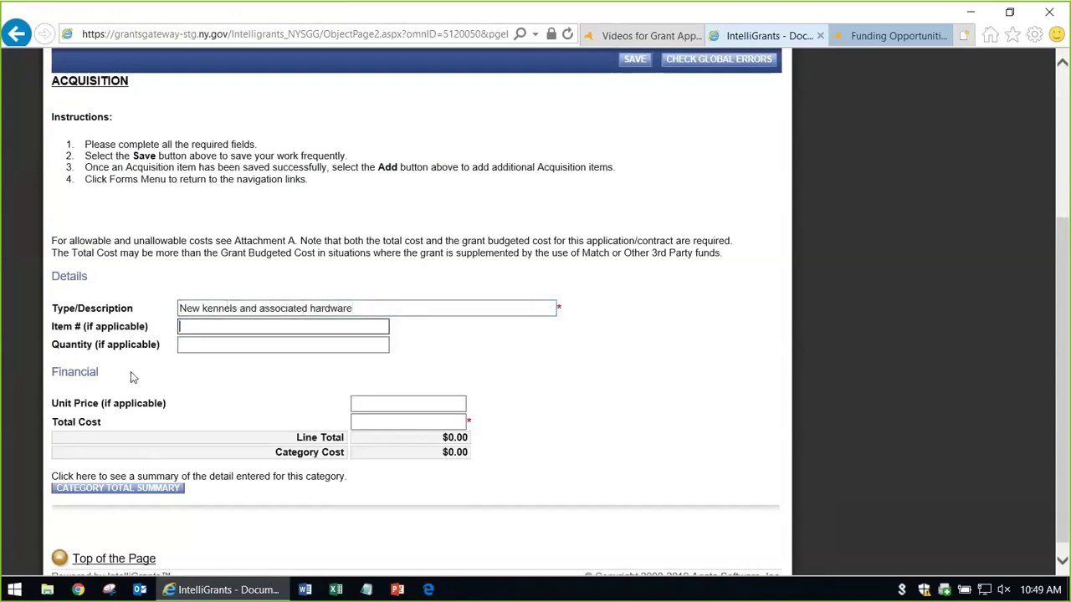
left_click(234, 343)
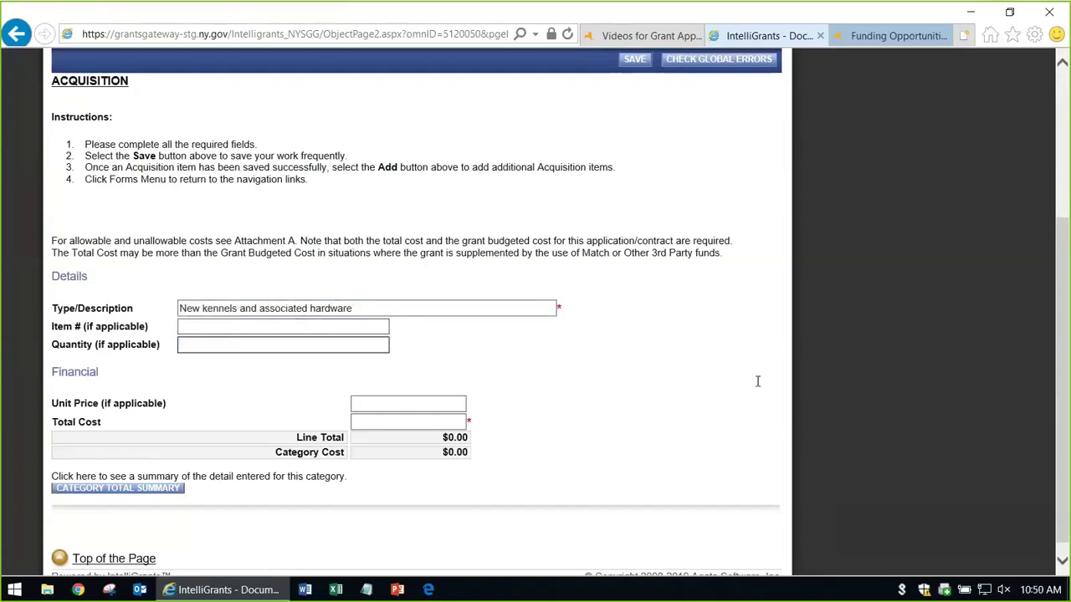
type("22 front and 25 rear")
Set the kennels item's total cost to 61000 and save it
left_click(428, 420)
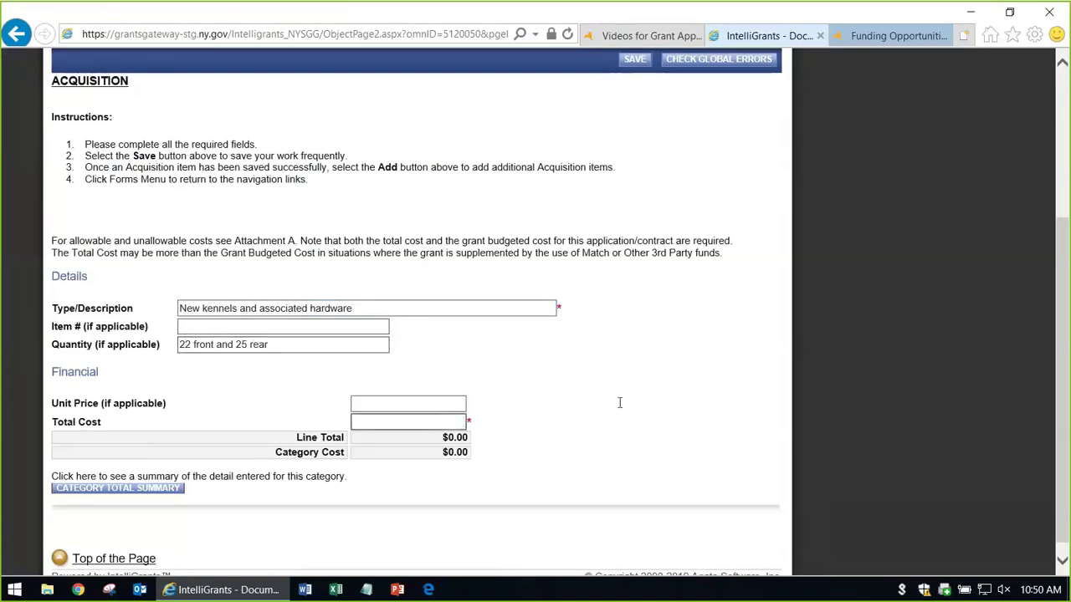
type("61000")
left_click(628, 57)
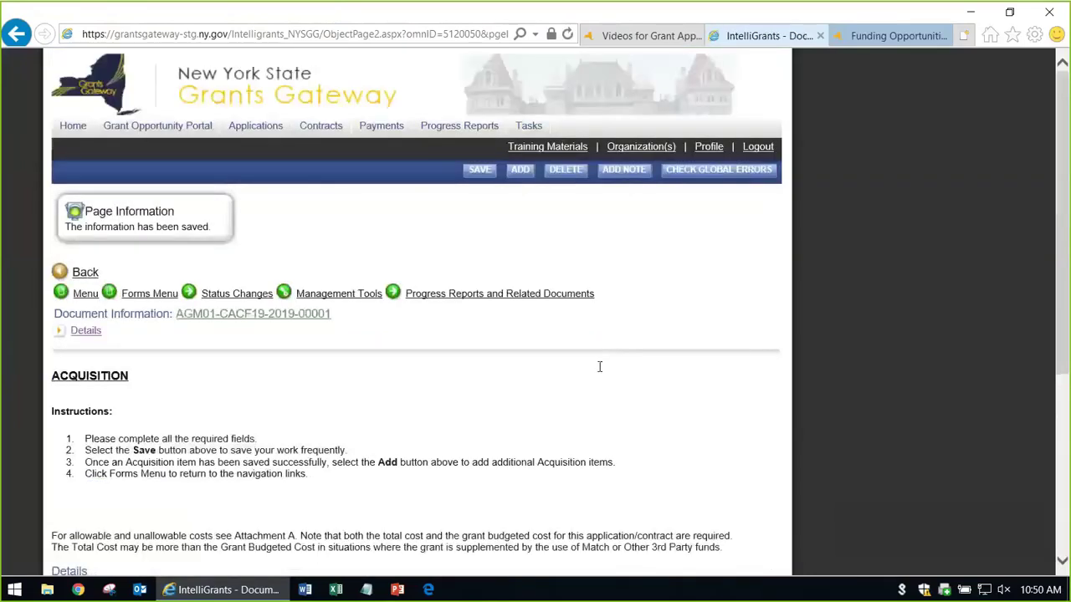
scroll(599, 367, "down", 3)
scroll(588, 376, "down", 1)
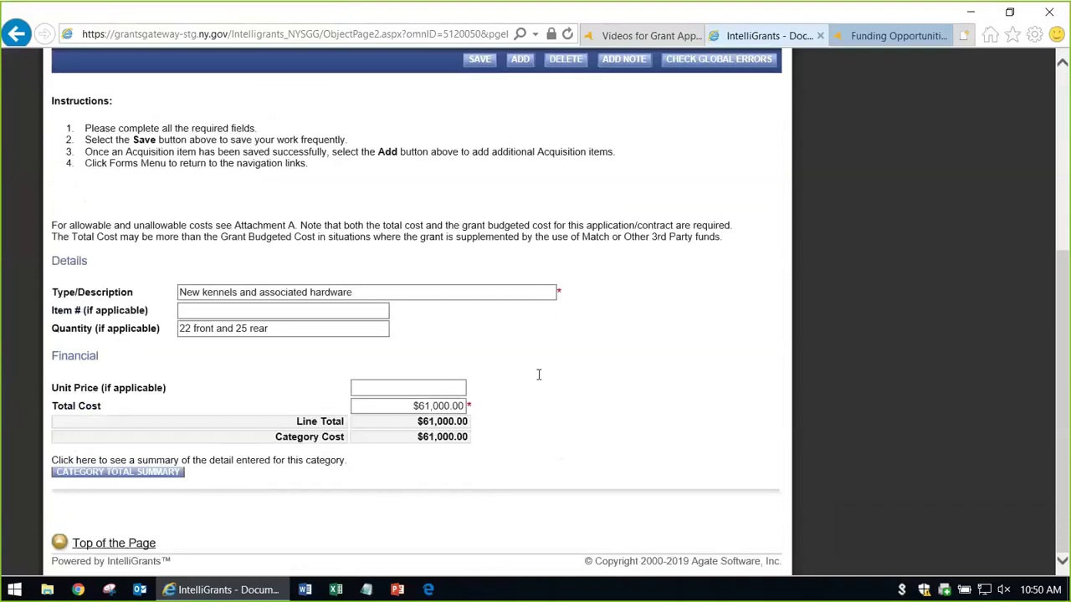
scroll(538, 374, "up", 2)
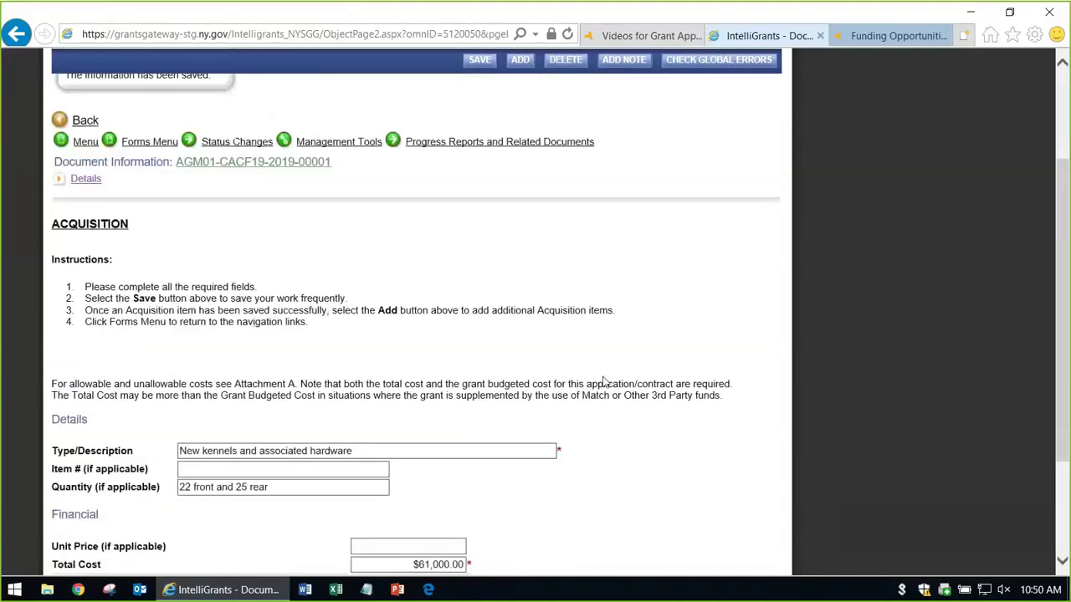
scroll(619, 373, "down", 2)
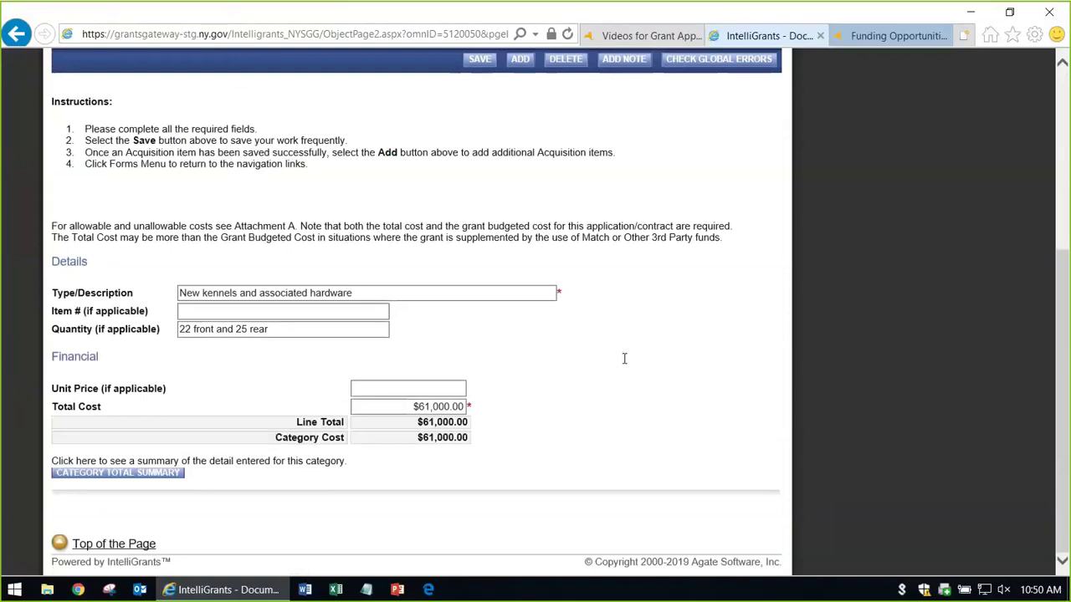
scroll(623, 351, "up", 1)
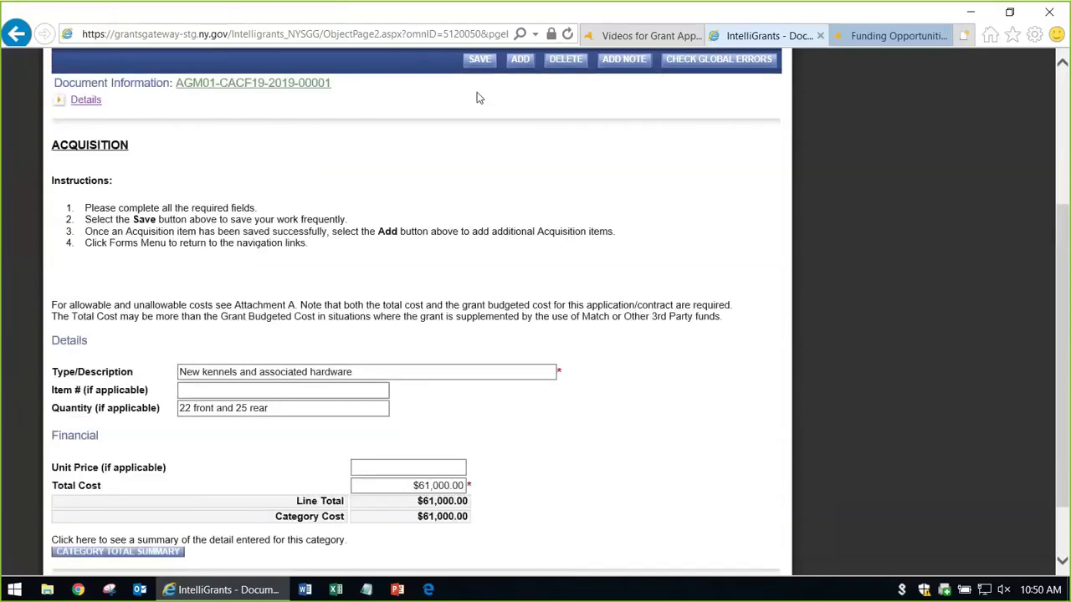
Add and save a 'New furnace and air conditioning system' Acquisition item costing 29000
left_click(519, 60)
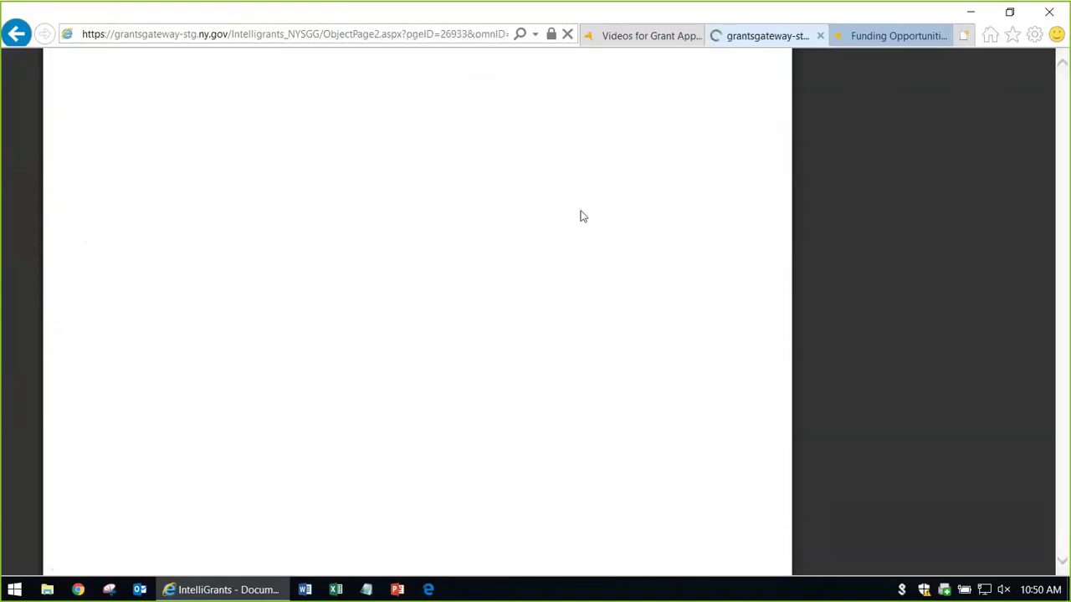
scroll(188, 407, "down", 3)
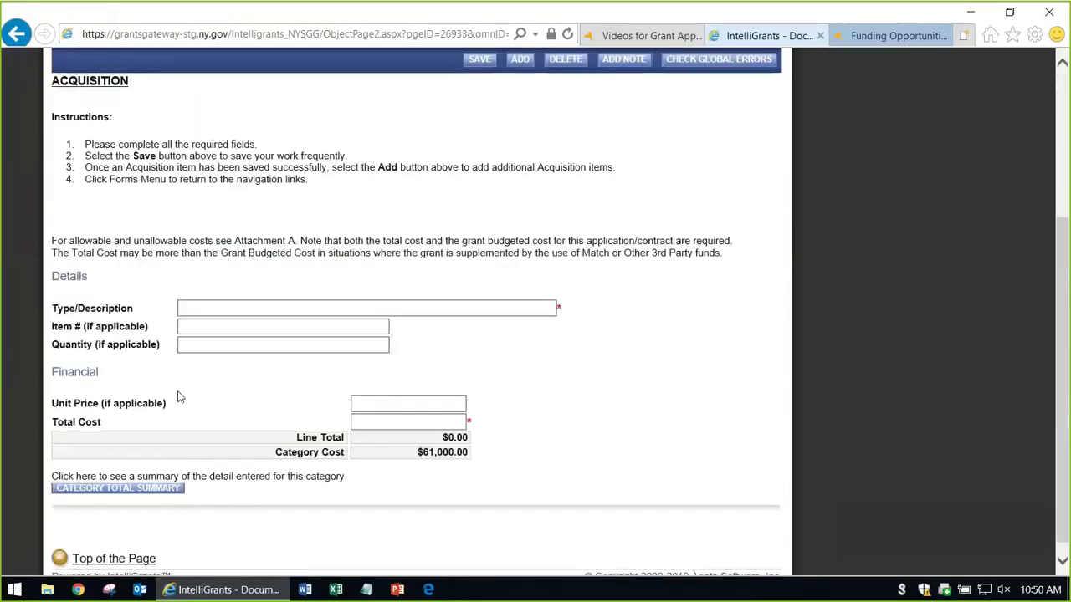
left_click(308, 310)
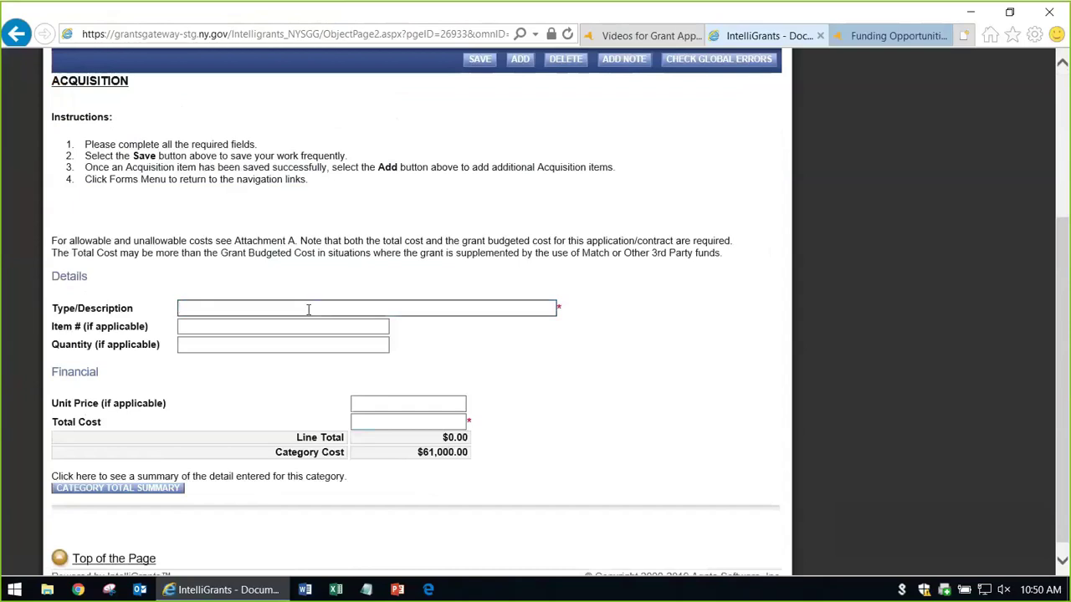
type("New furnace and air conditioning system")
key("Tab")
key("Tab")
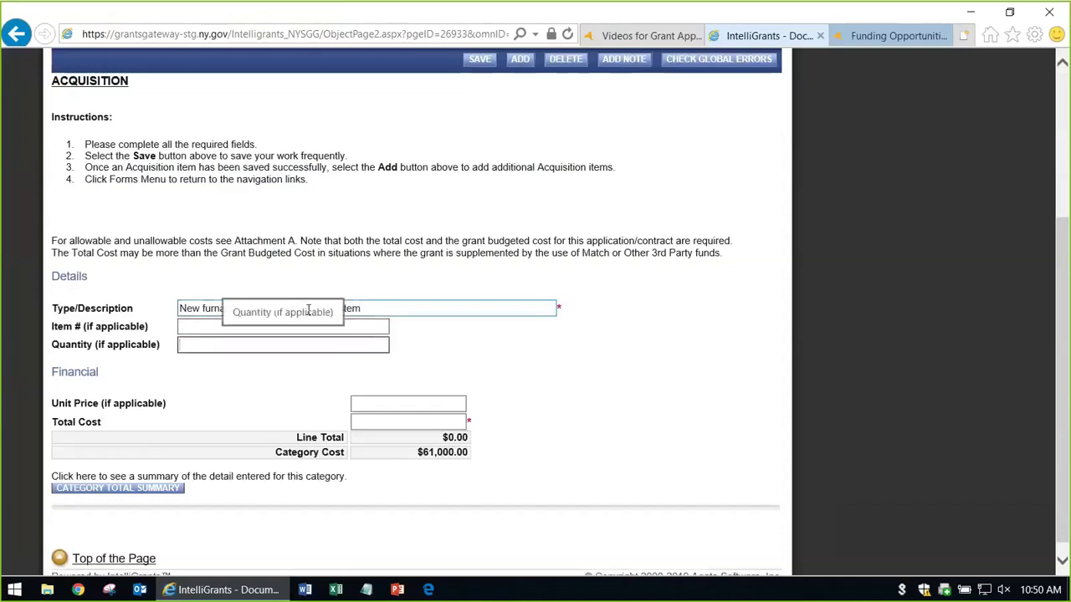
type("1")
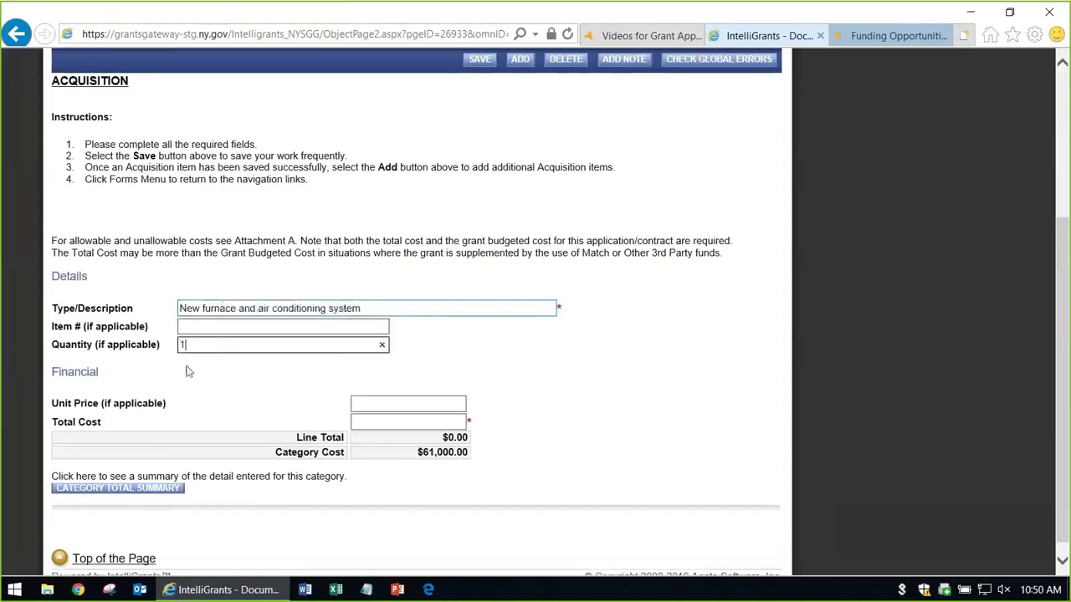
key("BackSpace")
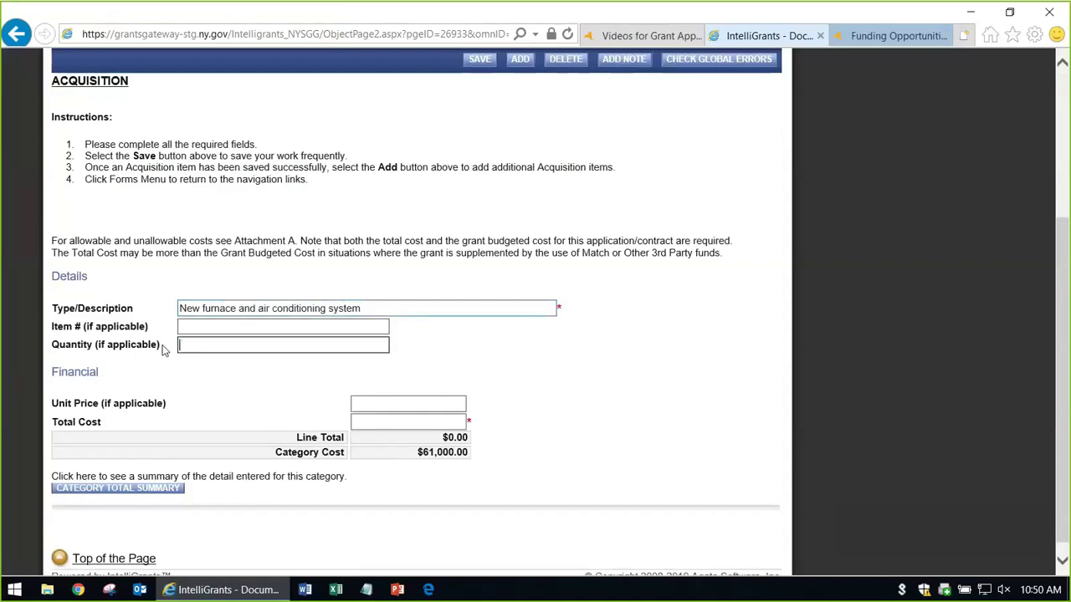
left_click(402, 423)
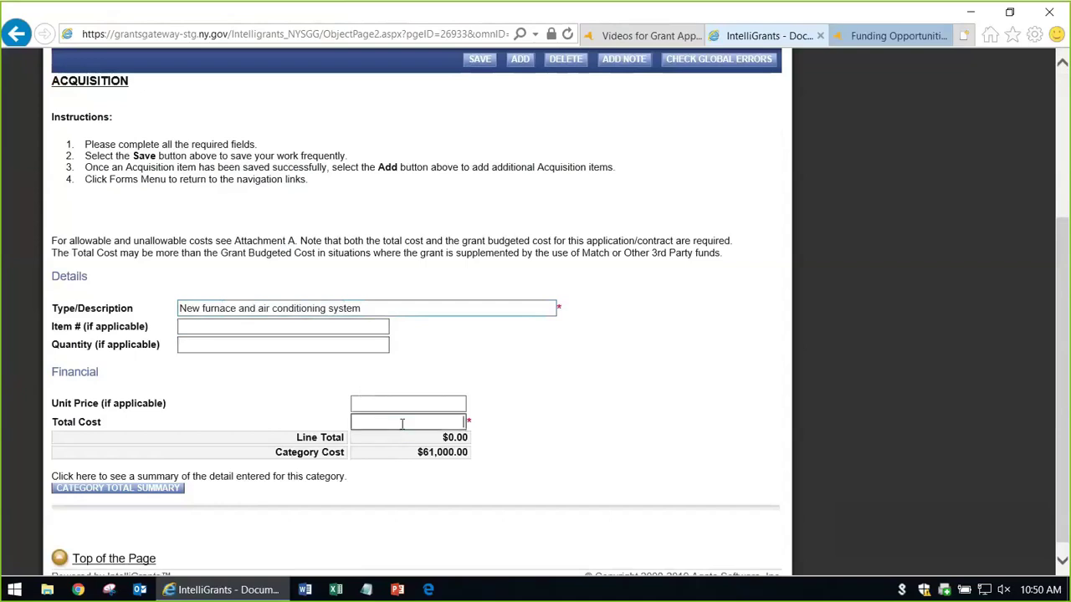
type("29000")
left_click(479, 60)
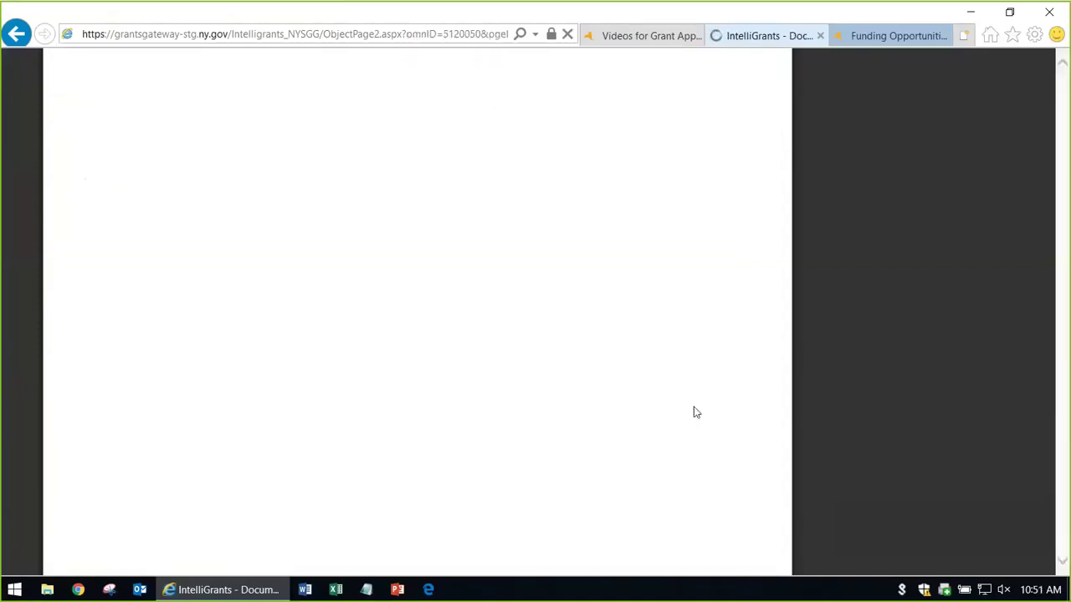
Check the saved Acquisition items list and the $90,000.00 Category Cost total
scroll(502, 435, "down", 2)
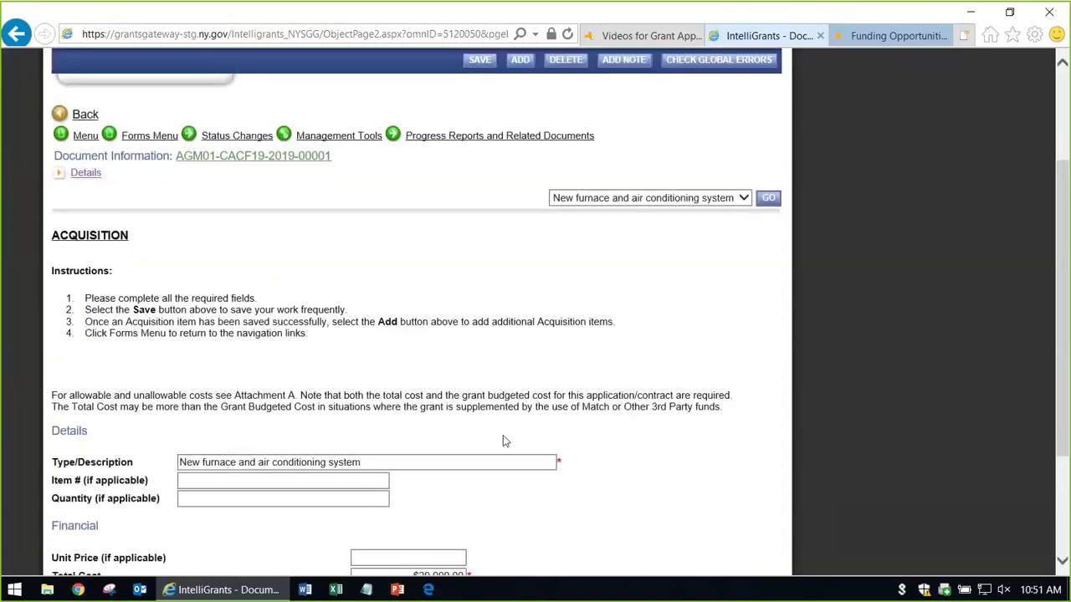
left_click(669, 279)
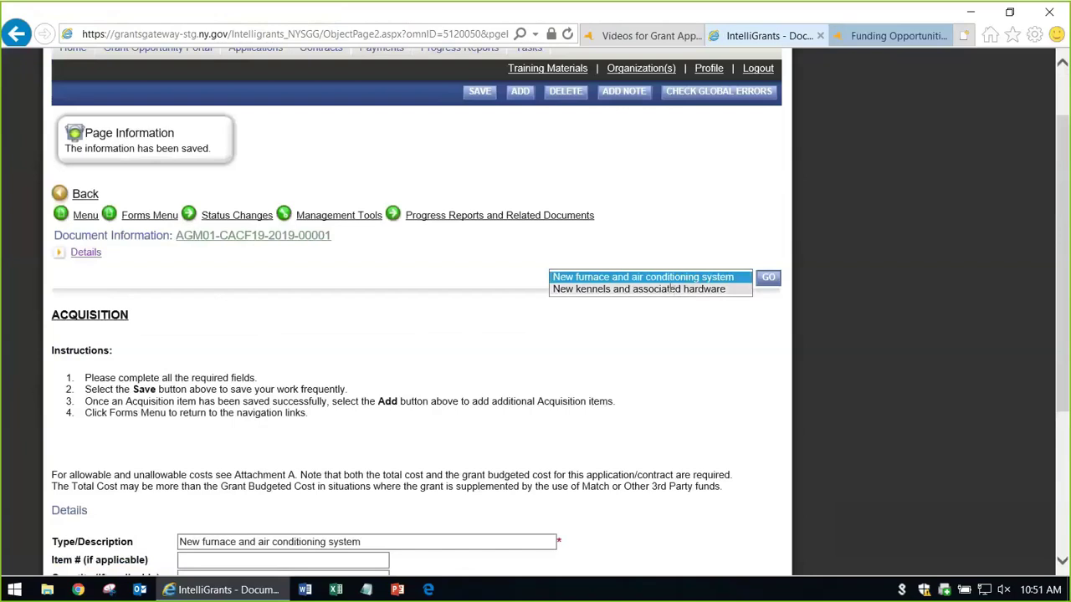
left_click(647, 336)
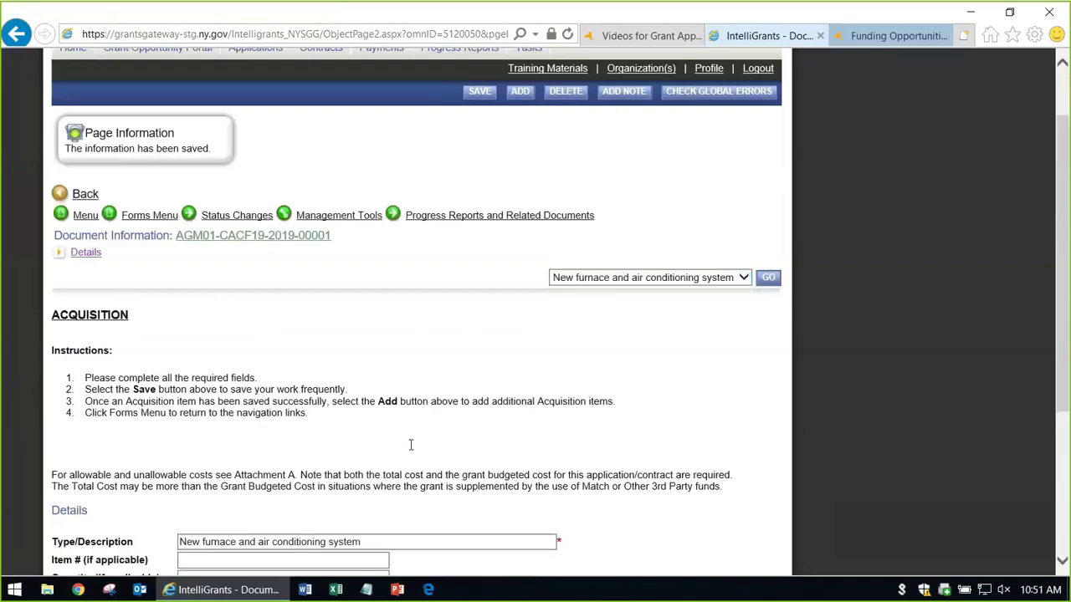
scroll(404, 449, "down", 3)
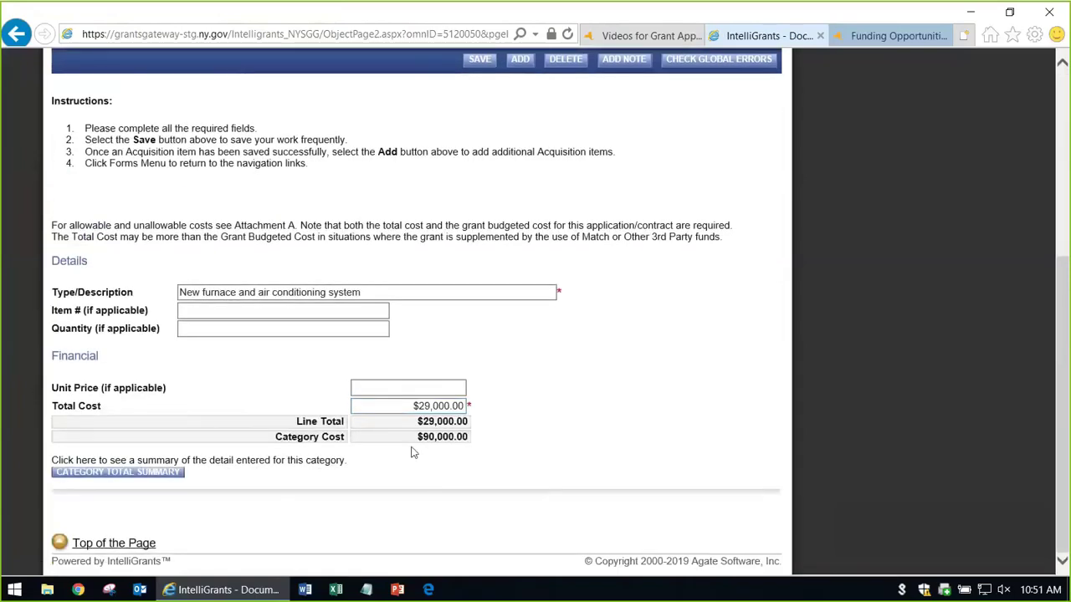
left_click_drag(418, 440, 463, 445)
left_click(407, 477)
Download the Acquisition category total summary and open Exported file (1).xls despite the format warning
left_click(120, 473)
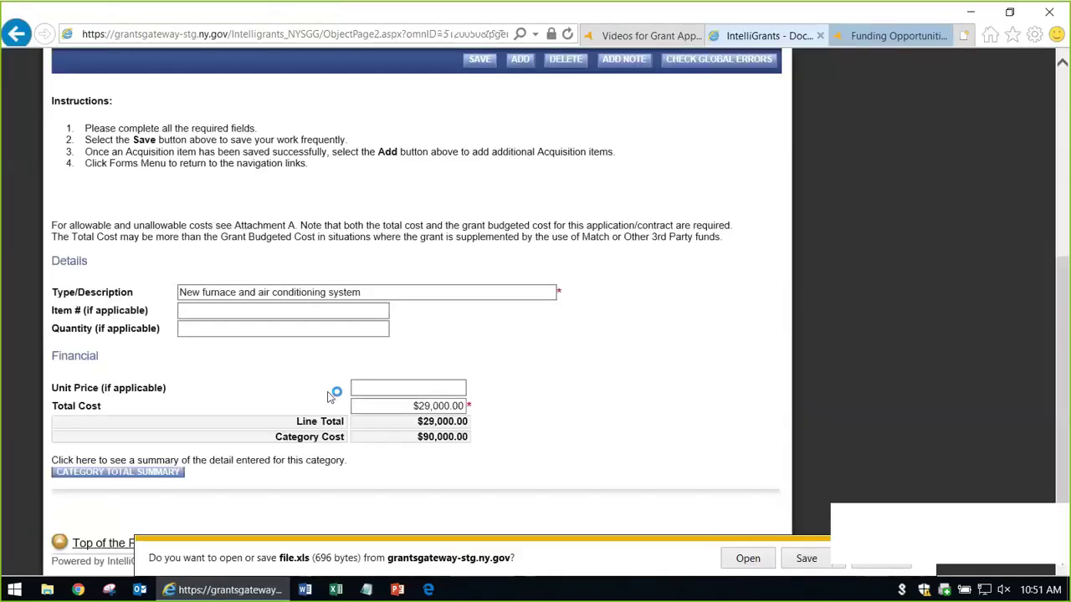
left_click(748, 565)
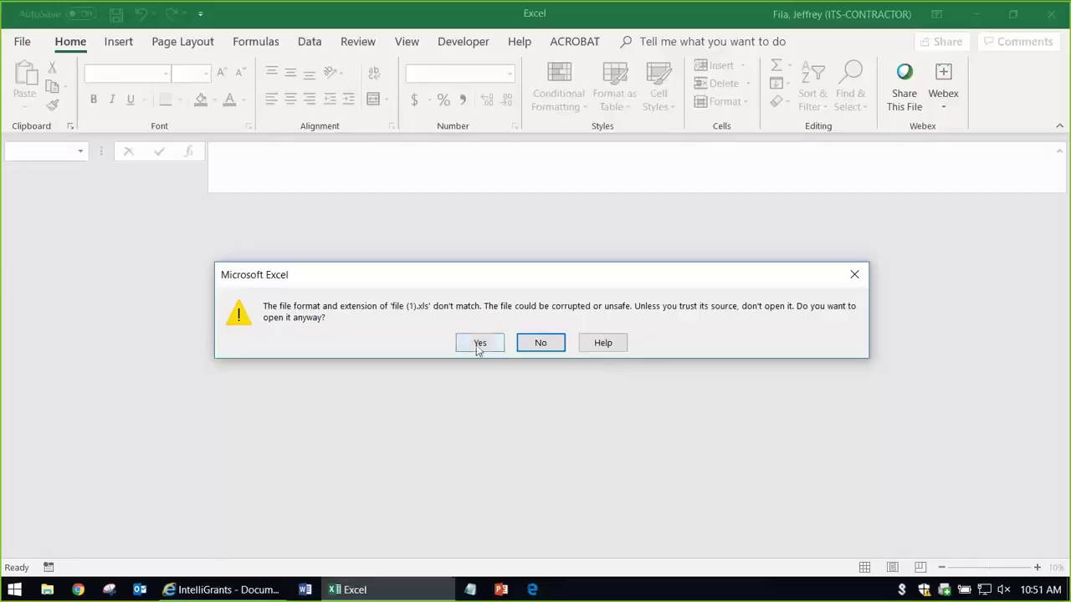
left_click(479, 344)
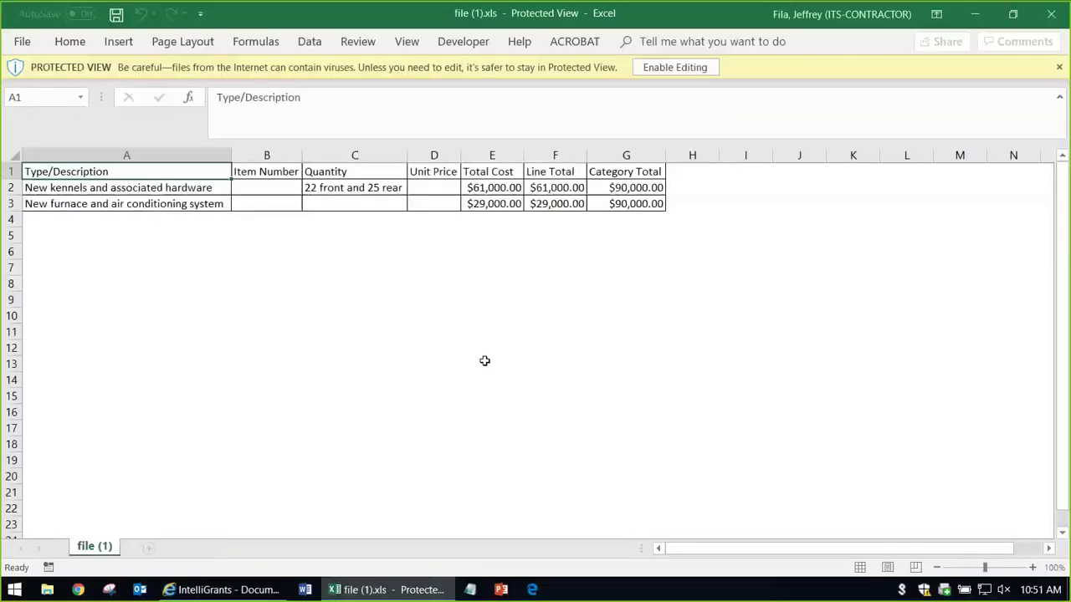
Enable editing, review the kennel and furnace items with $90,000.00 totals, then close Excel
left_click(666, 70)
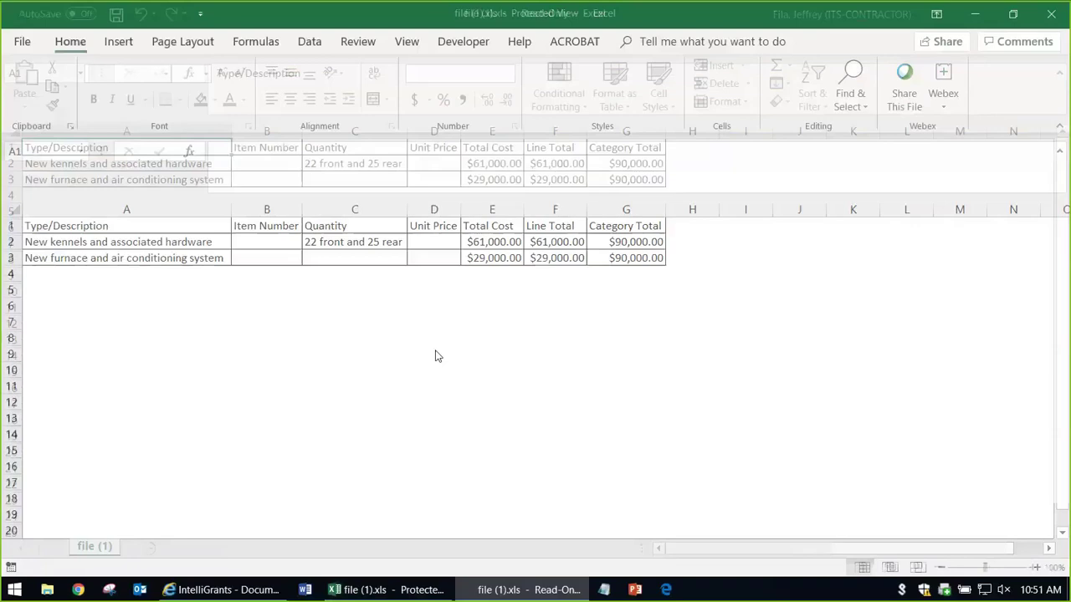
left_click_drag(494, 273, 495, 428)
left_click(692, 386)
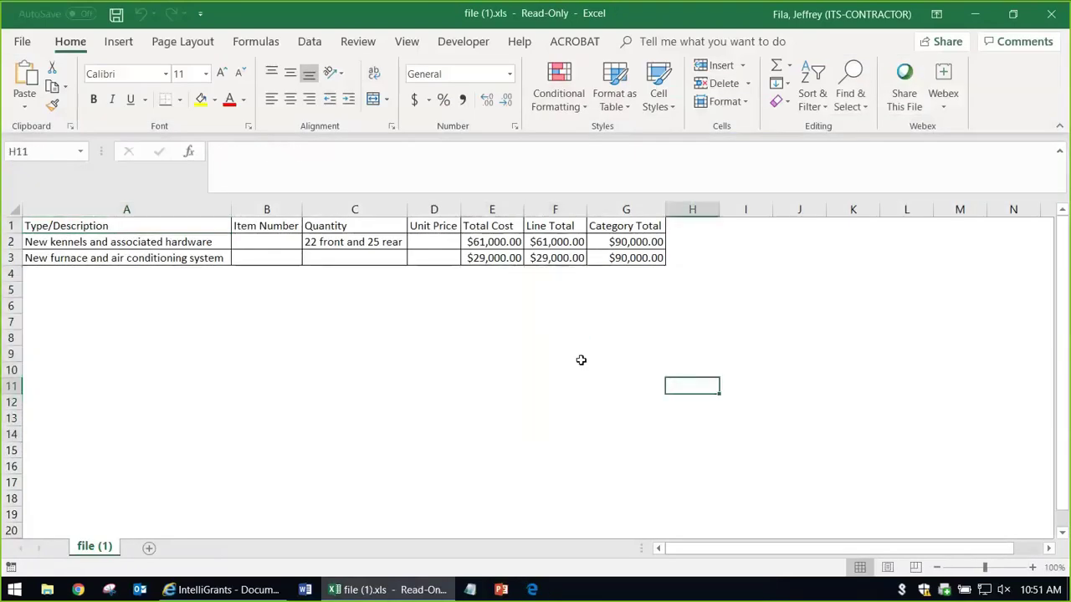
left_click(583, 364)
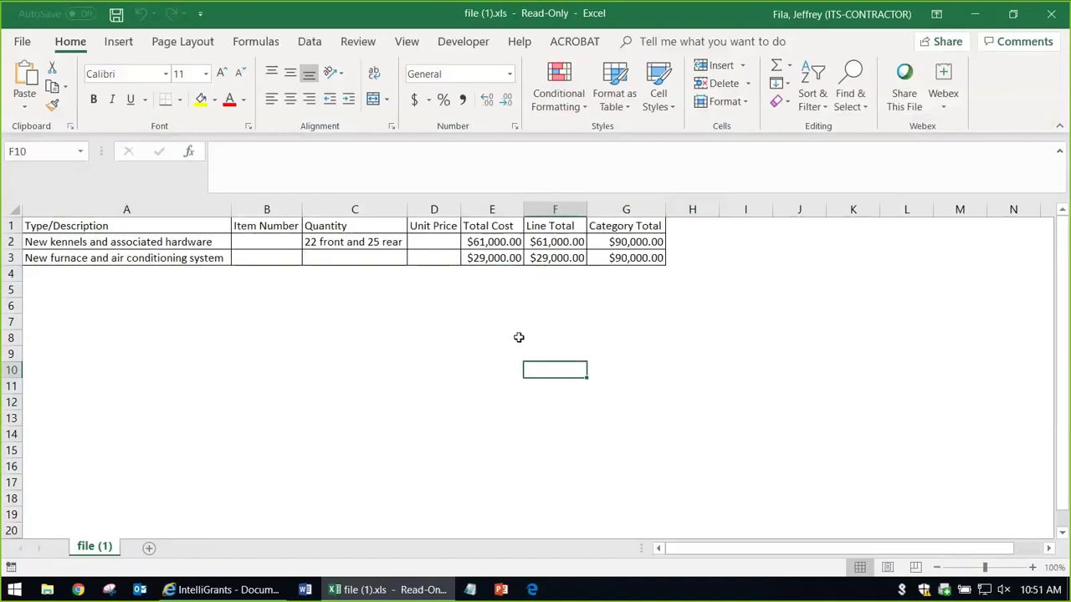
left_click(468, 327)
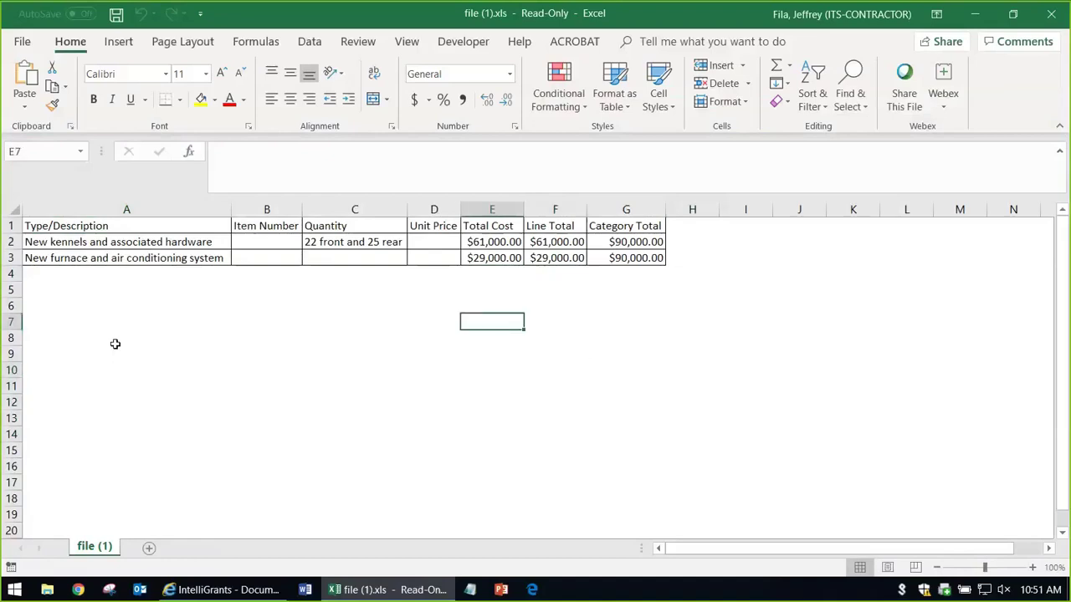
left_click(123, 247)
key("Down")
left_click(146, 322)
left_click(153, 292)
left_click(556, 419)
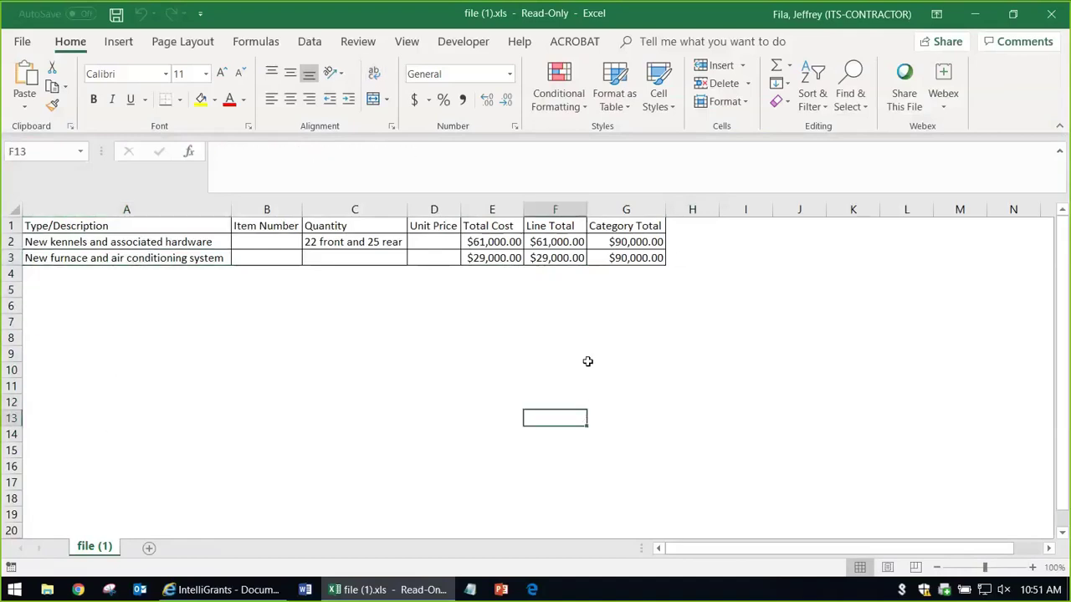
left_click(1051, 15)
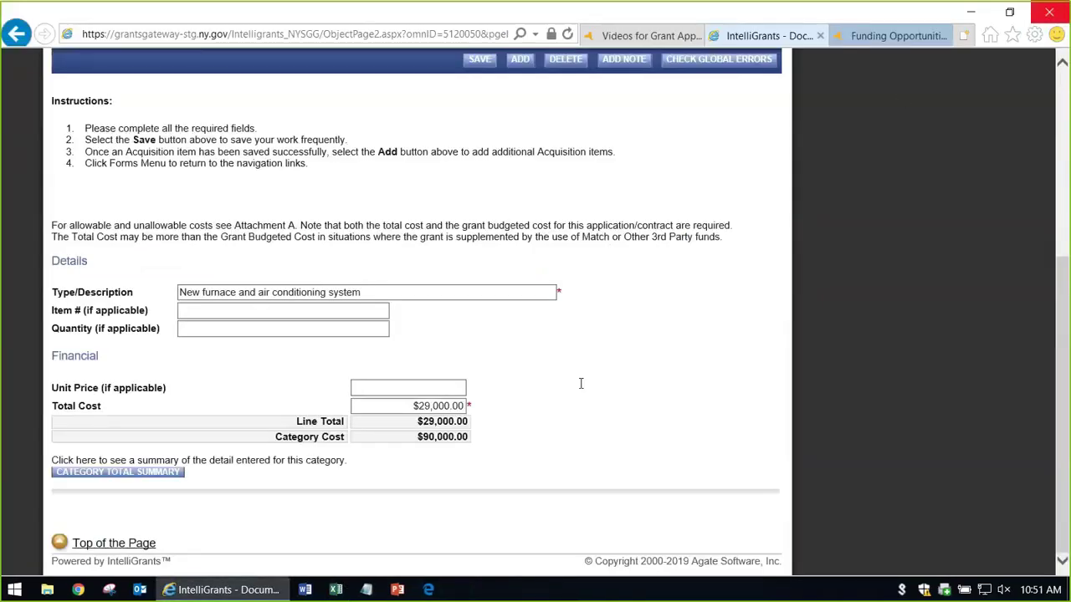
Go from the category total summary to the full application forms list to reach Construction
scroll(580, 383, "up", 3)
scroll(581, 383, "down", 3)
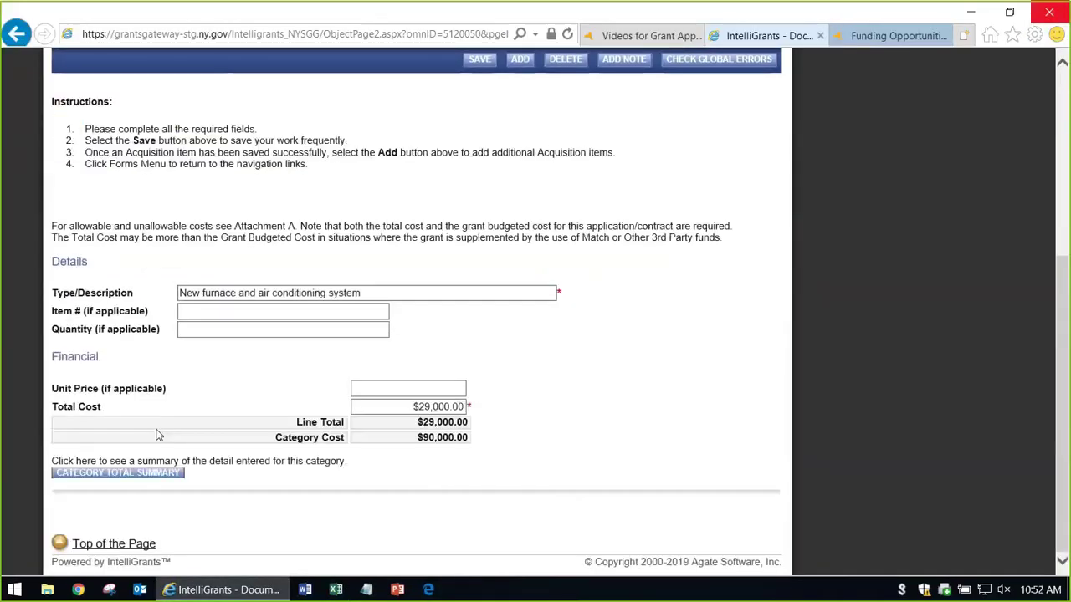
left_click(103, 479)
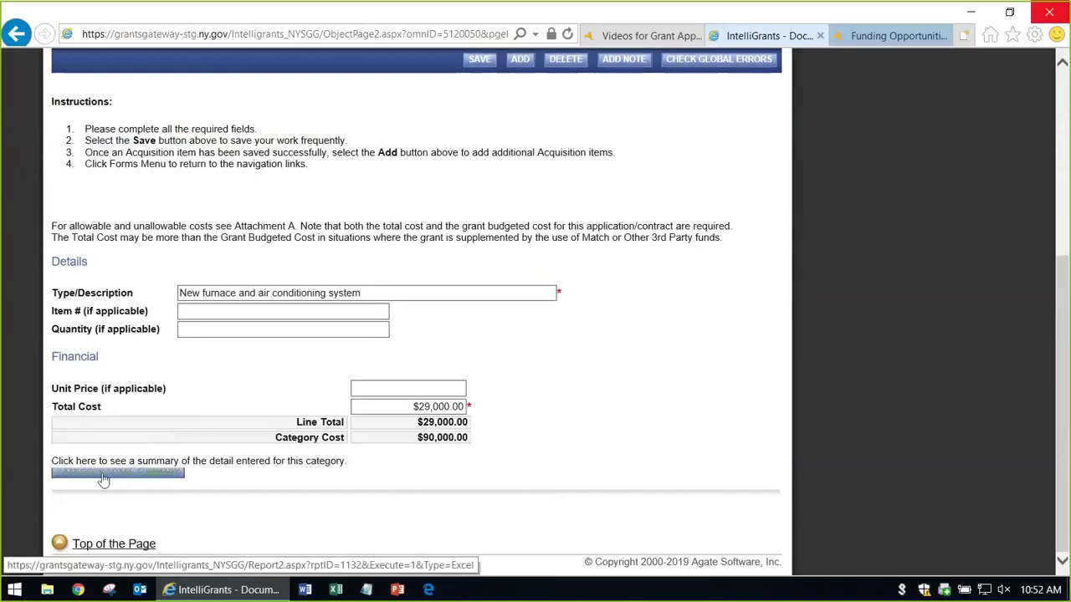
left_click_drag(142, 149, 73, 144)
left_click(452, 208)
scroll(449, 241, "up", 2)
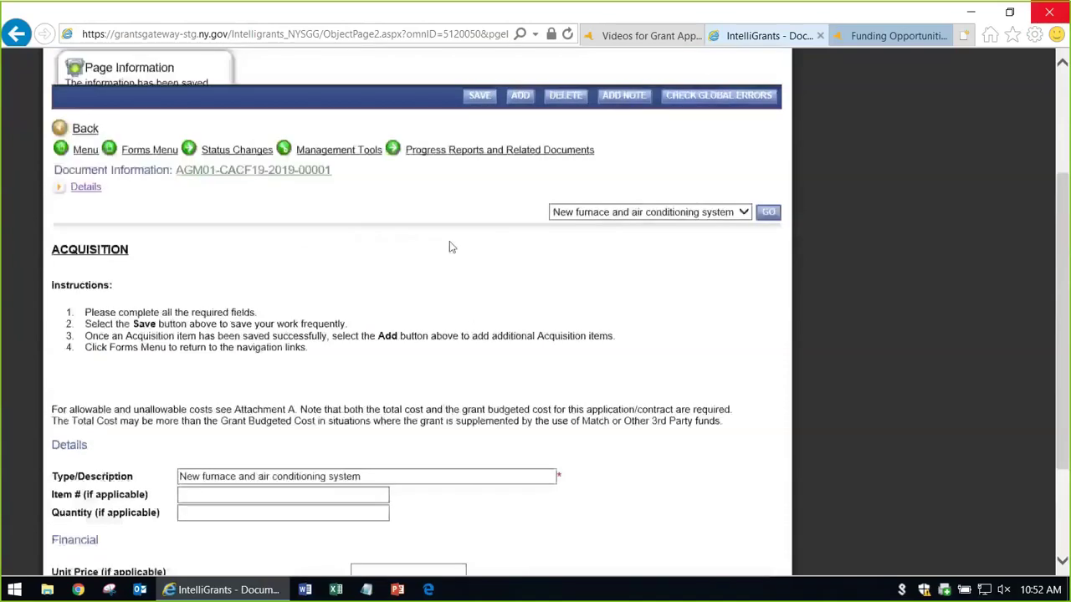
left_click(155, 209)
left_click(153, 210)
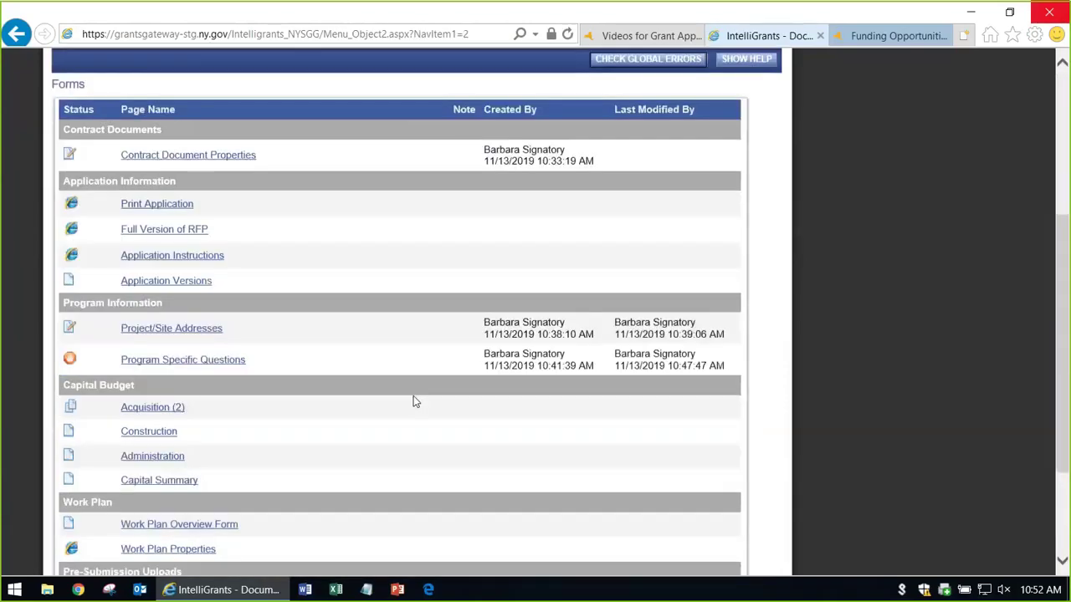
scroll(413, 396, "down", 2)
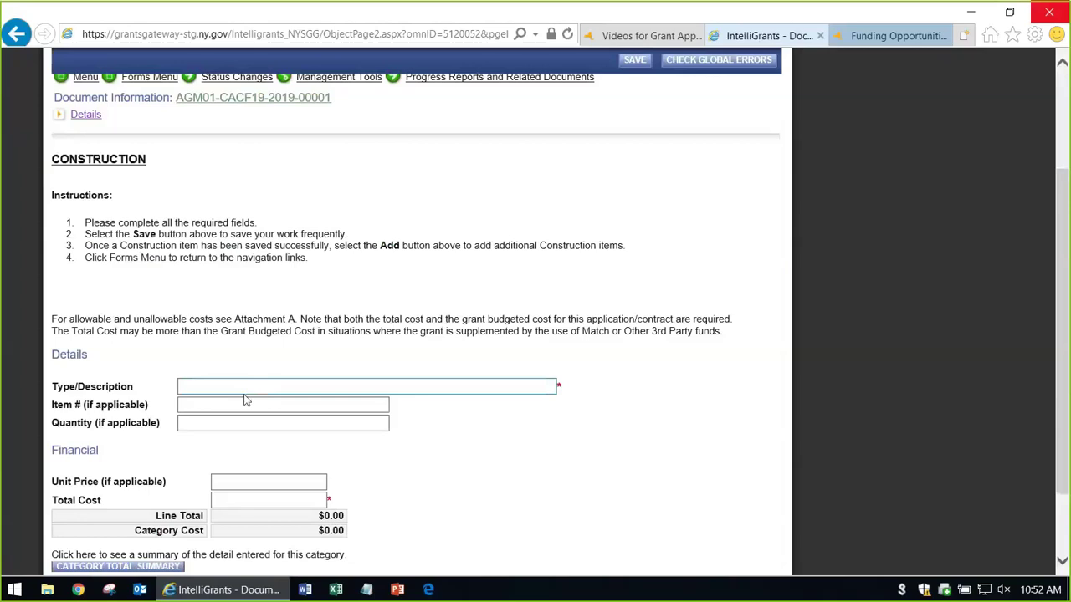
Add Construction item 'Interior and Exterior removal and replacement - details here' at $72,000 and save it
left_click(248, 387)
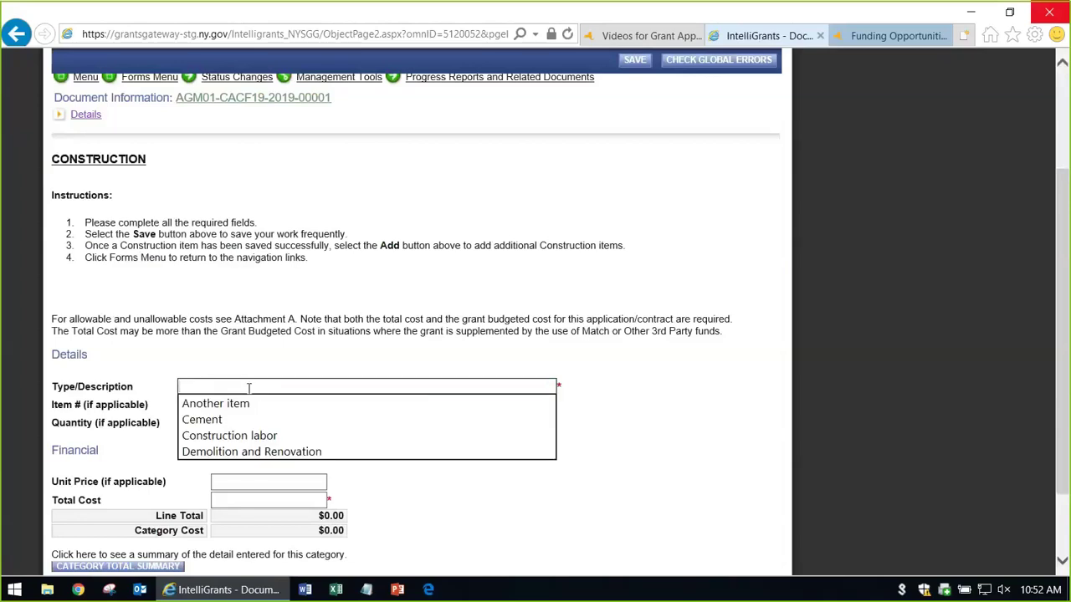
type("Interior and Exterior ")
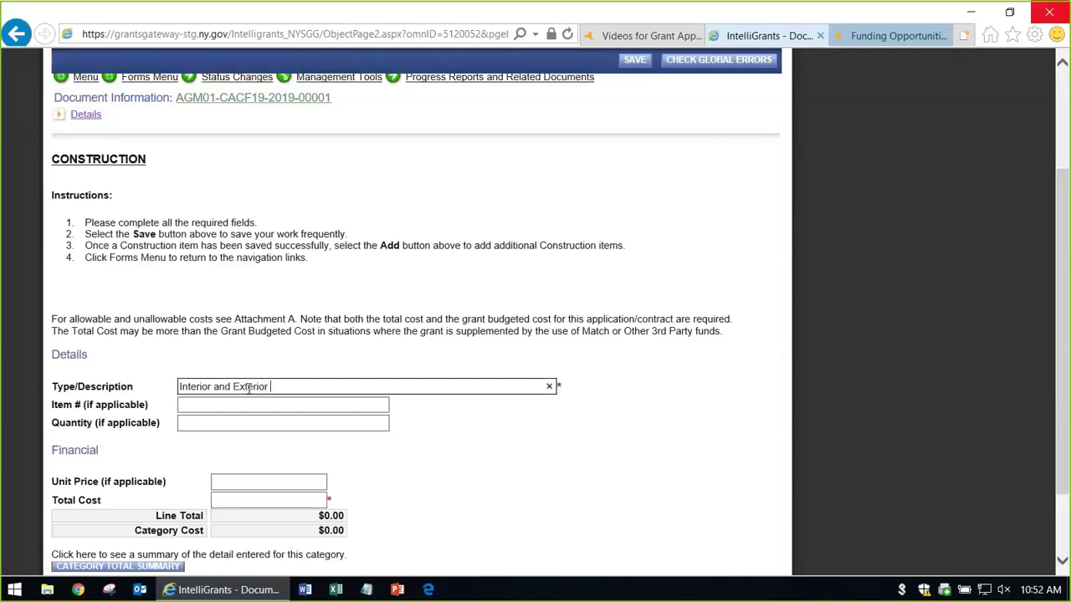
type("removal and replacement")
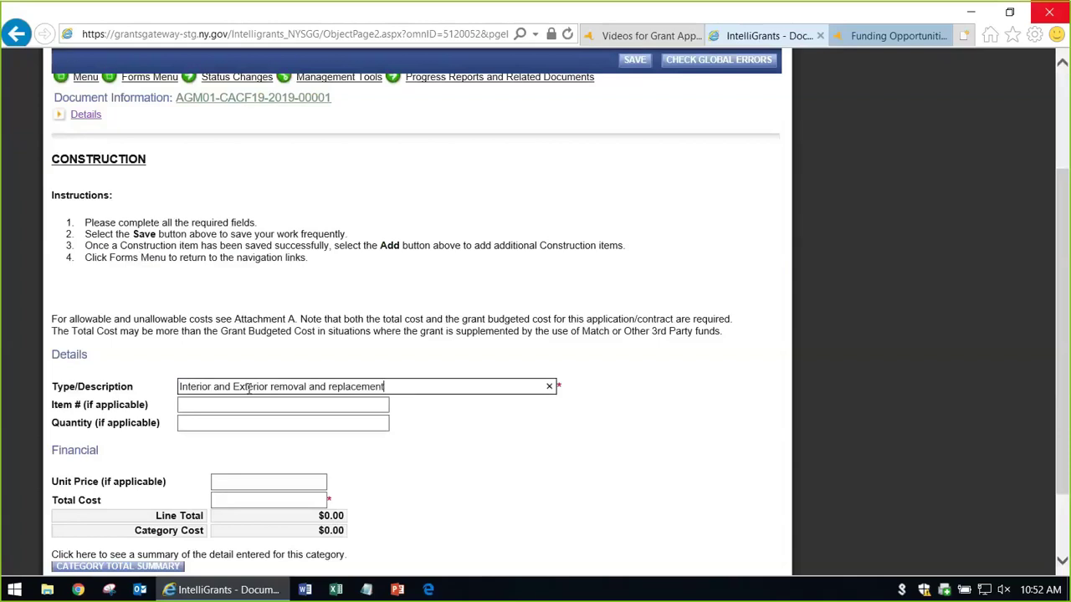
type(" - details here")
scroll(284, 409, "down", 2)
left_click(256, 403)
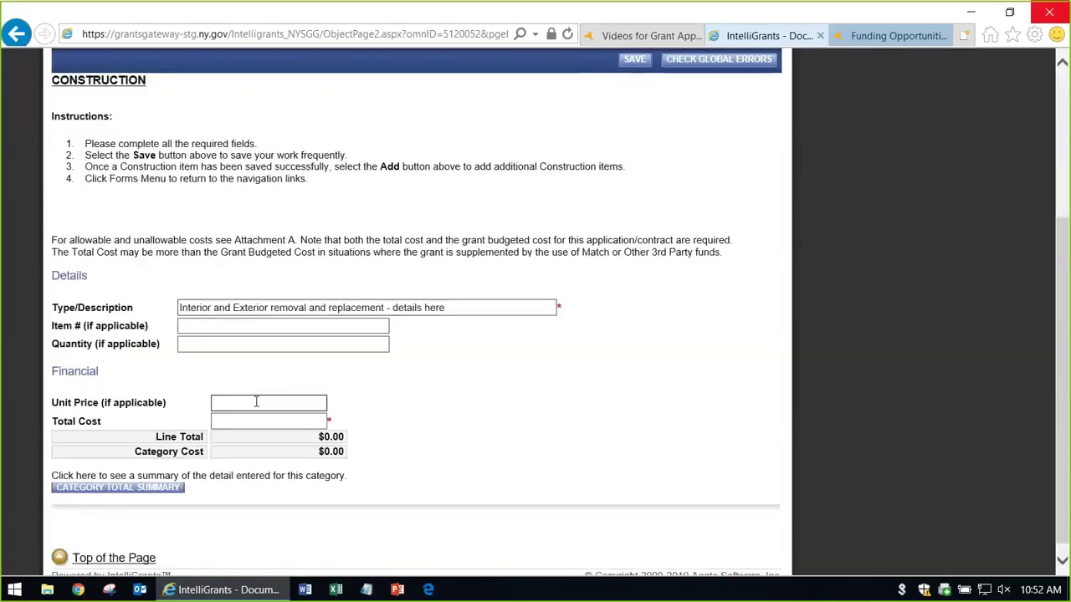
left_click(282, 422)
type("72000")
left_click(634, 60)
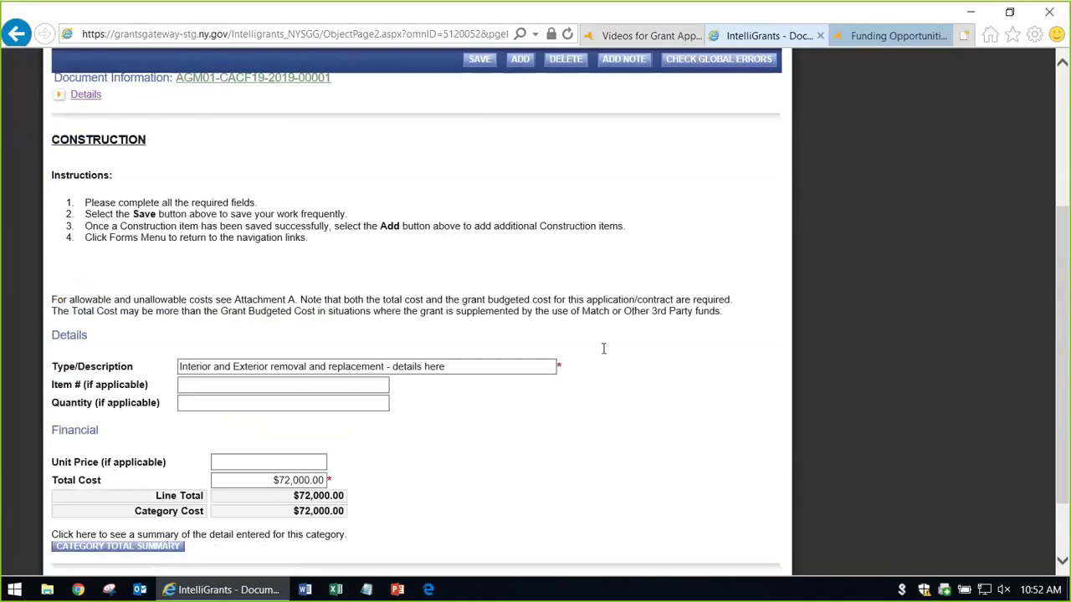
scroll(548, 335, "up", 2)
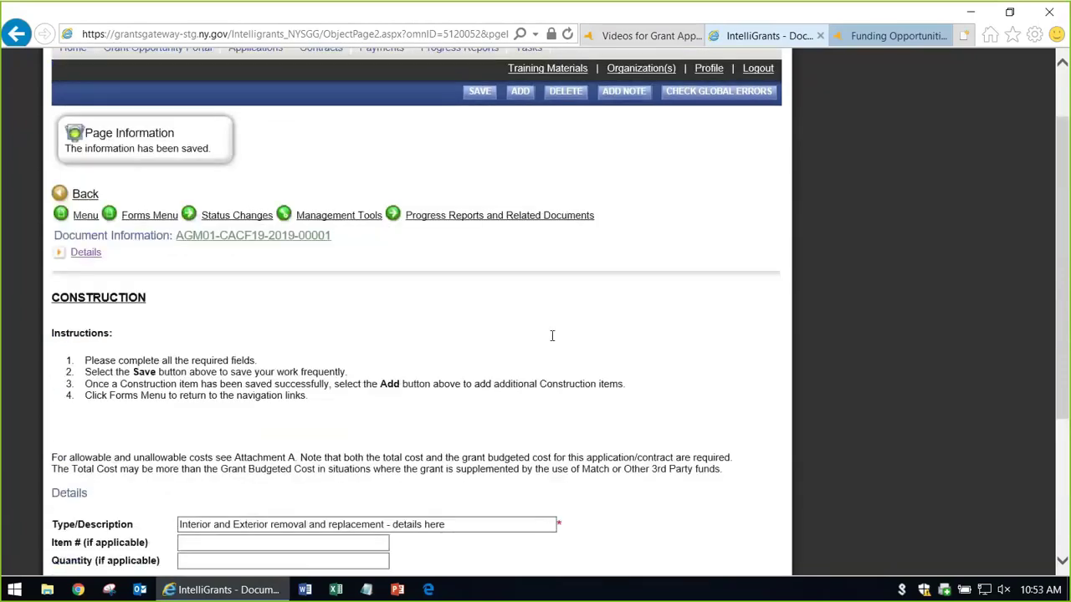
Add and save a Construction item 'Installation of new kennels' with an $88,000 total cost
left_click(518, 92)
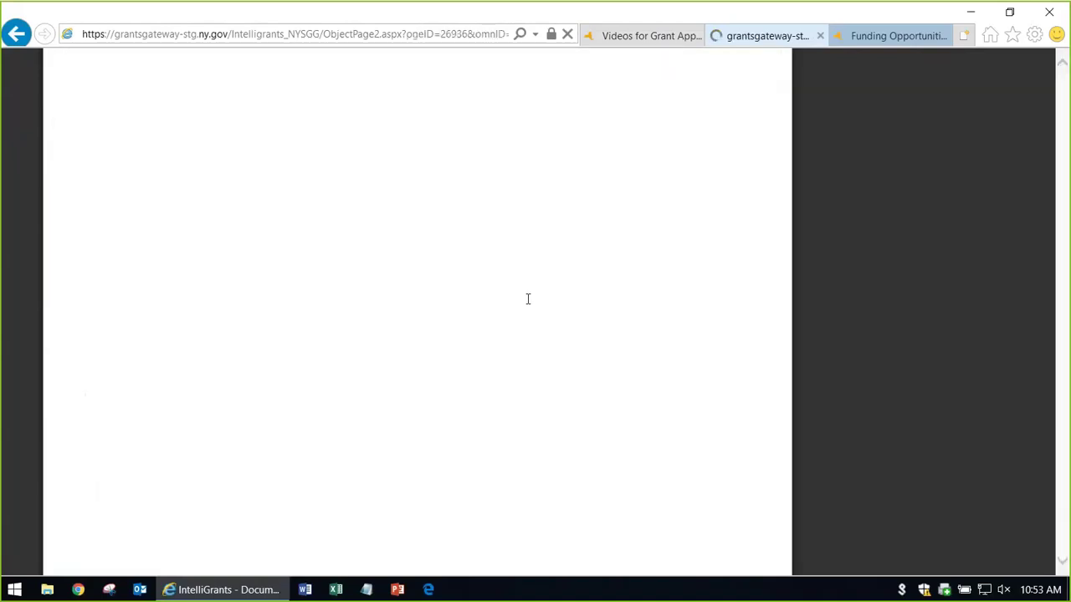
left_click(373, 388)
type("Installation of ")
type("new kennels")
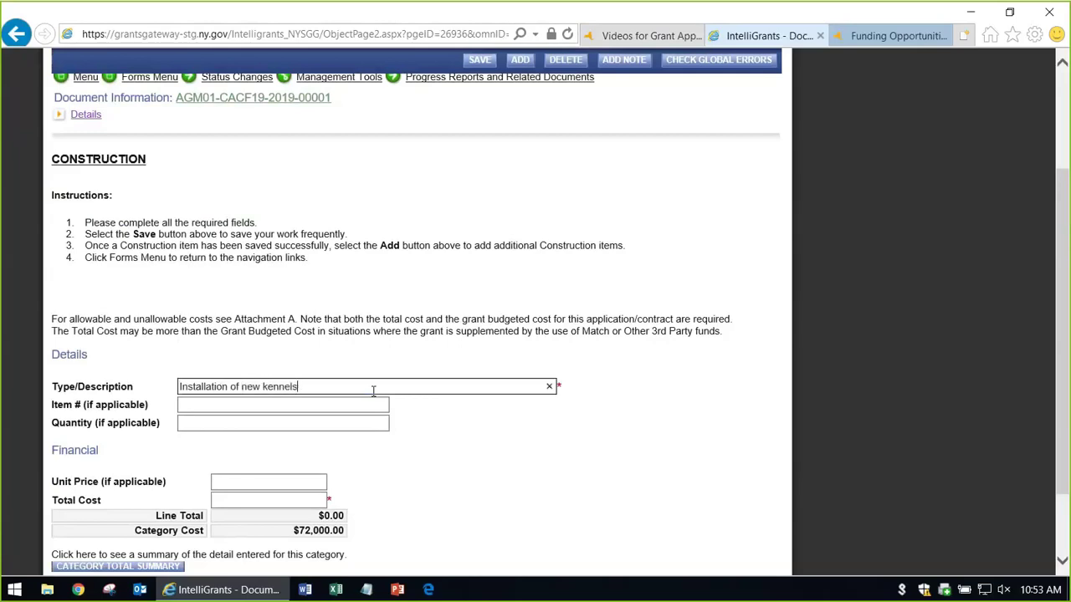
scroll(369, 402, "down", 2)
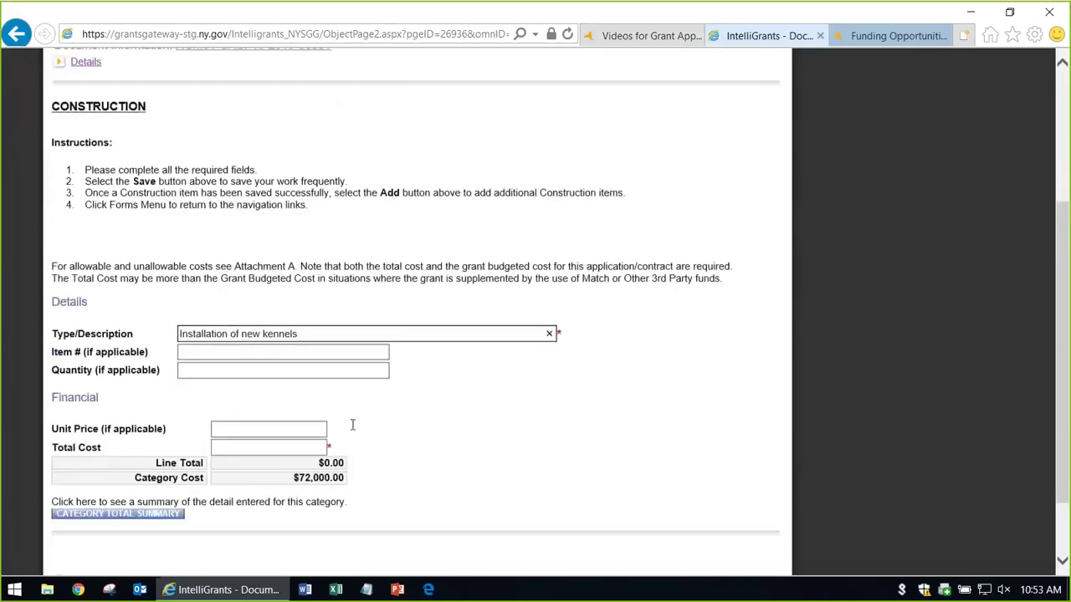
left_click(259, 421)
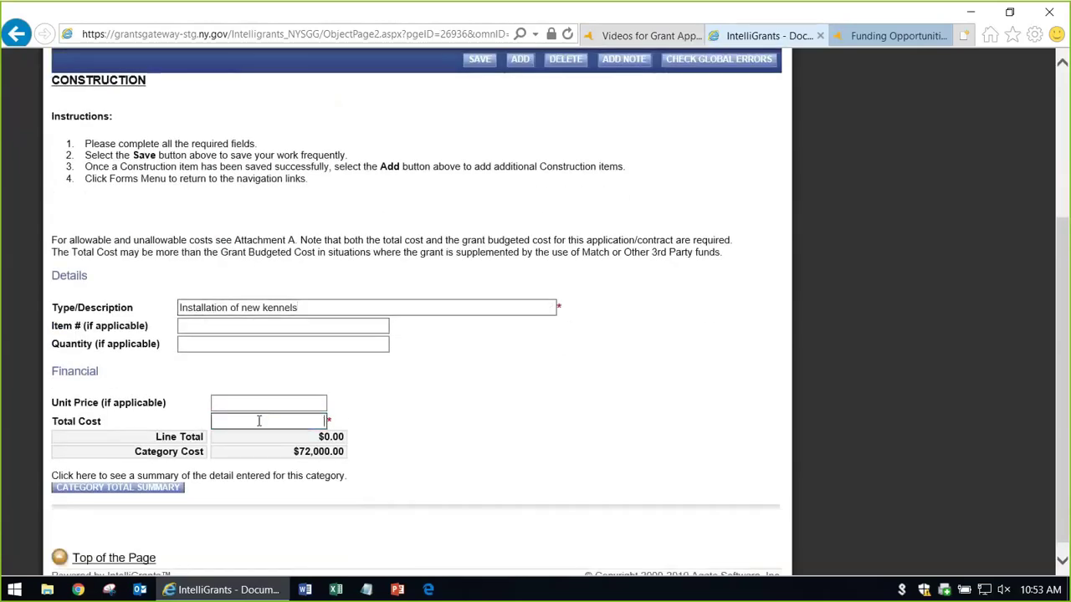
type("88000")
key("Return")
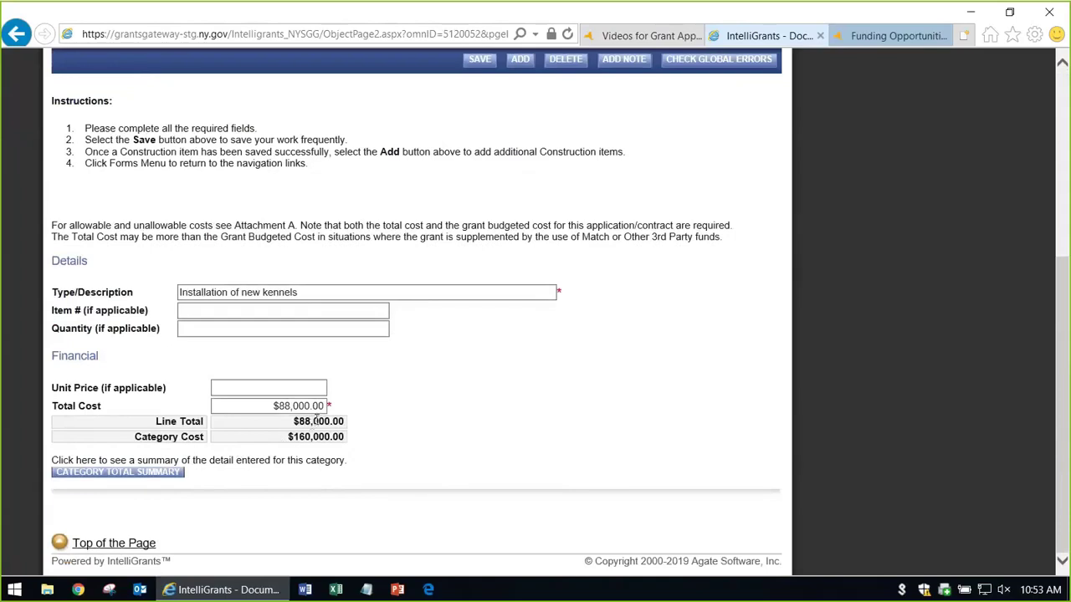
scroll(372, 442, "up", 2)
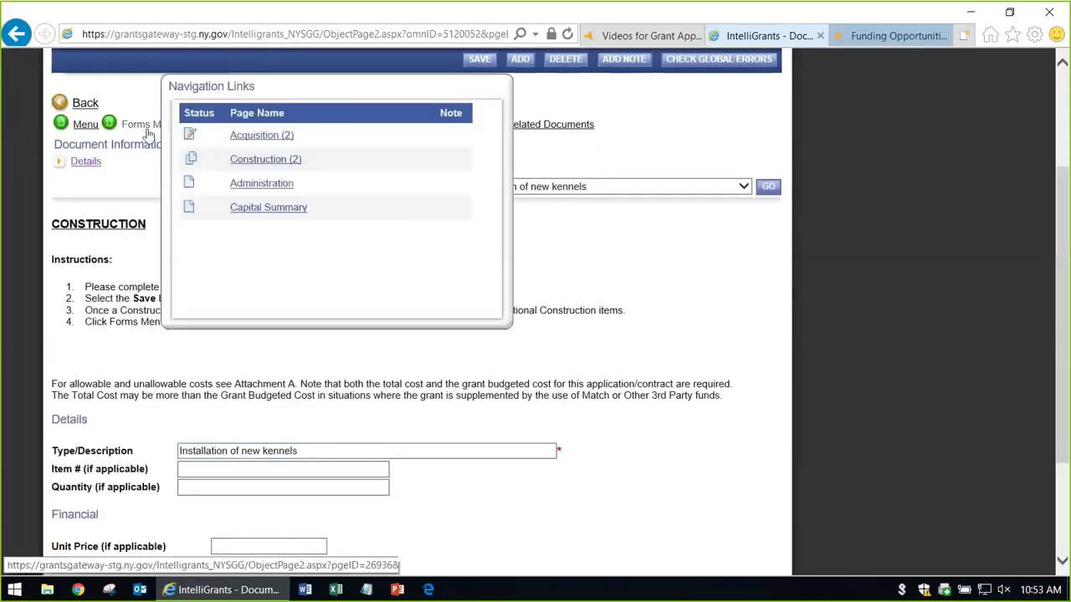
Open the Administration budget form from the application forms list
left_click(146, 131)
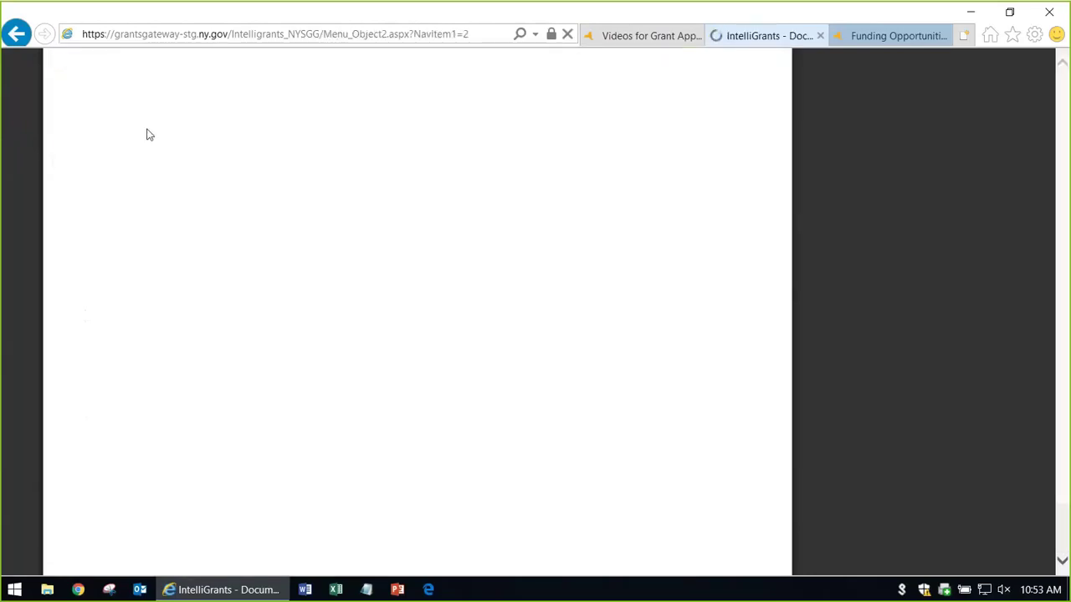
scroll(502, 435, "down", 3)
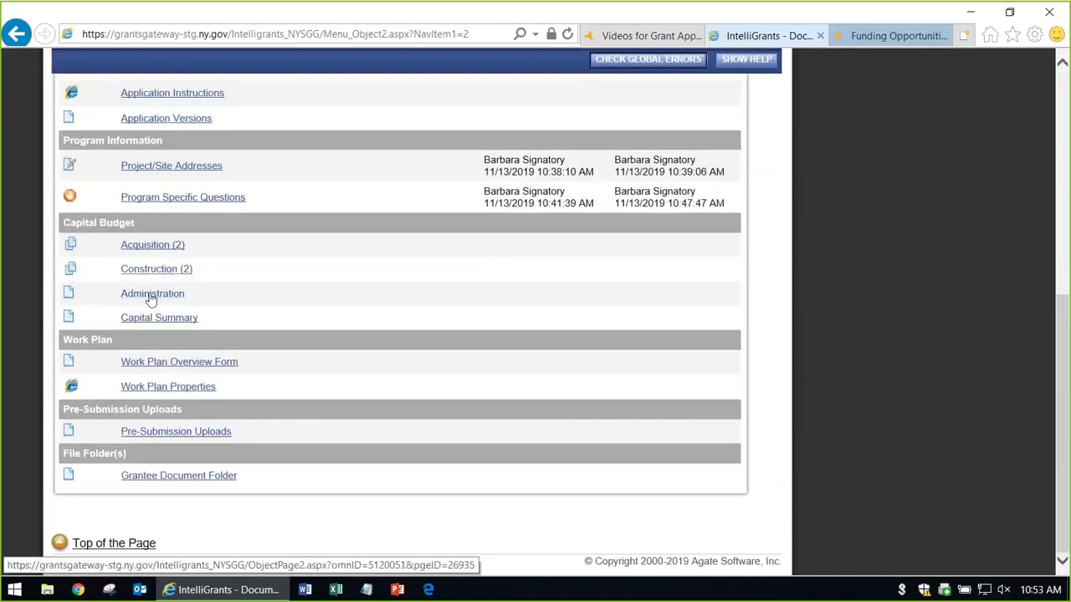
left_click(150, 297)
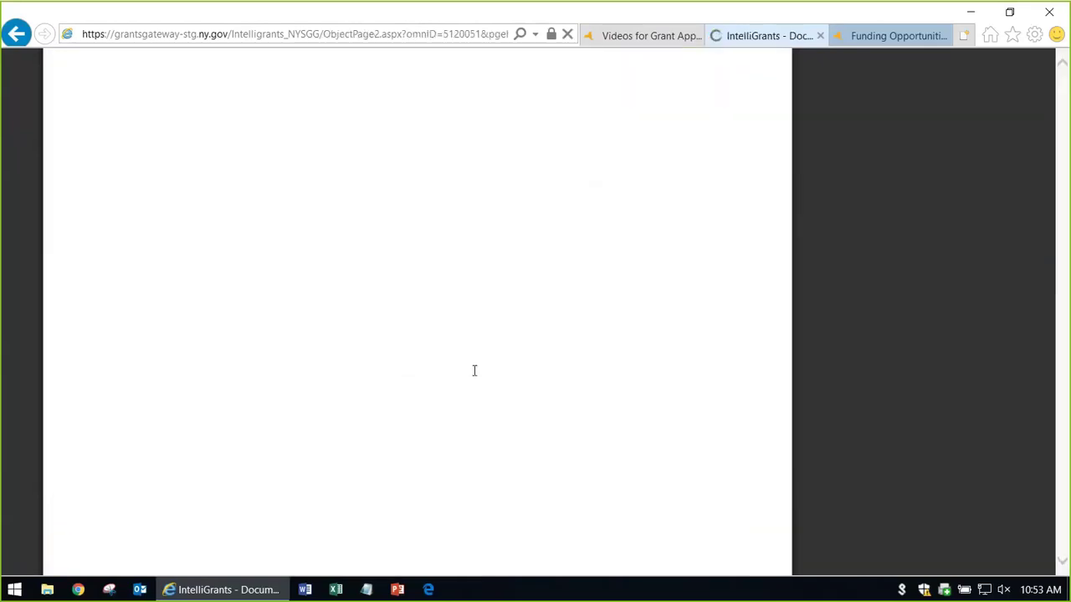
scroll(443, 381, "down", 2)
Enter Administration item 'Admin item here' with a $7,000 total cost and save it
left_click(413, 388)
type("Adm")
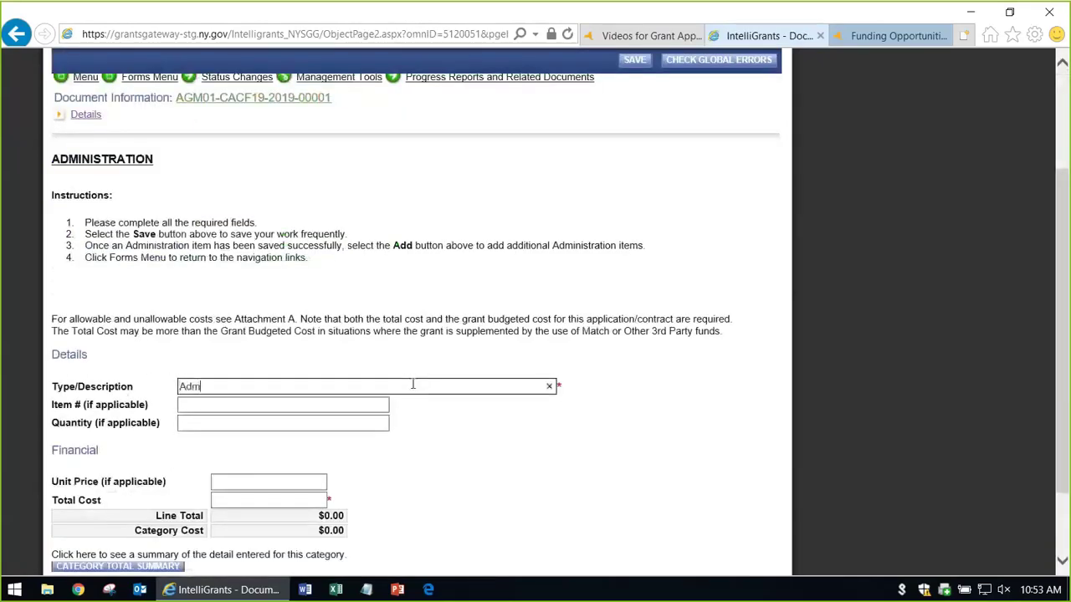
type("in item here")
scroll(514, 454, "down", 1)
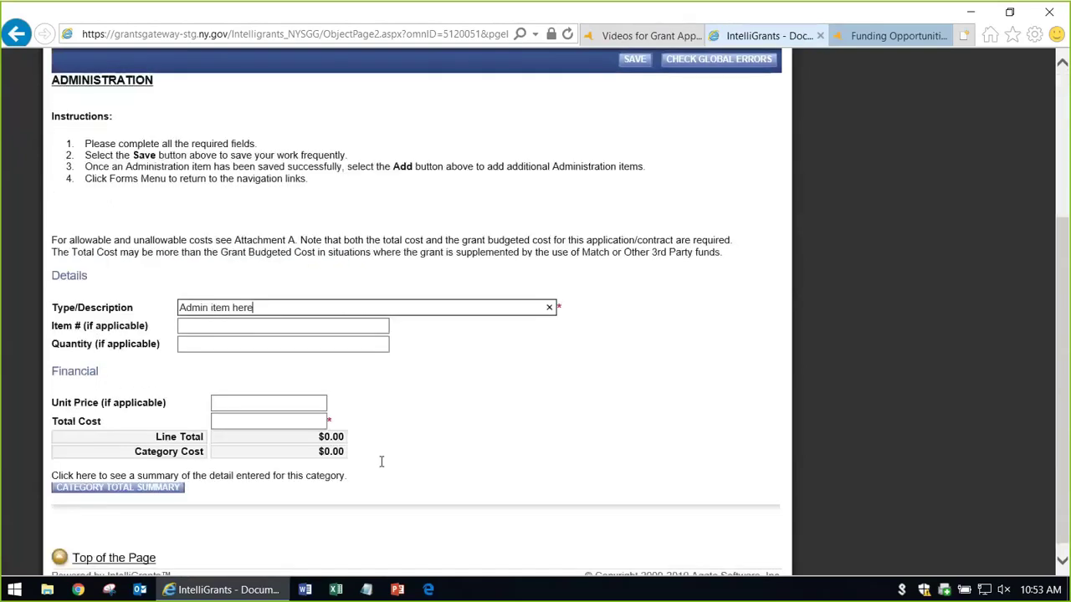
left_click(272, 421)
type("7000")
key("Tab")
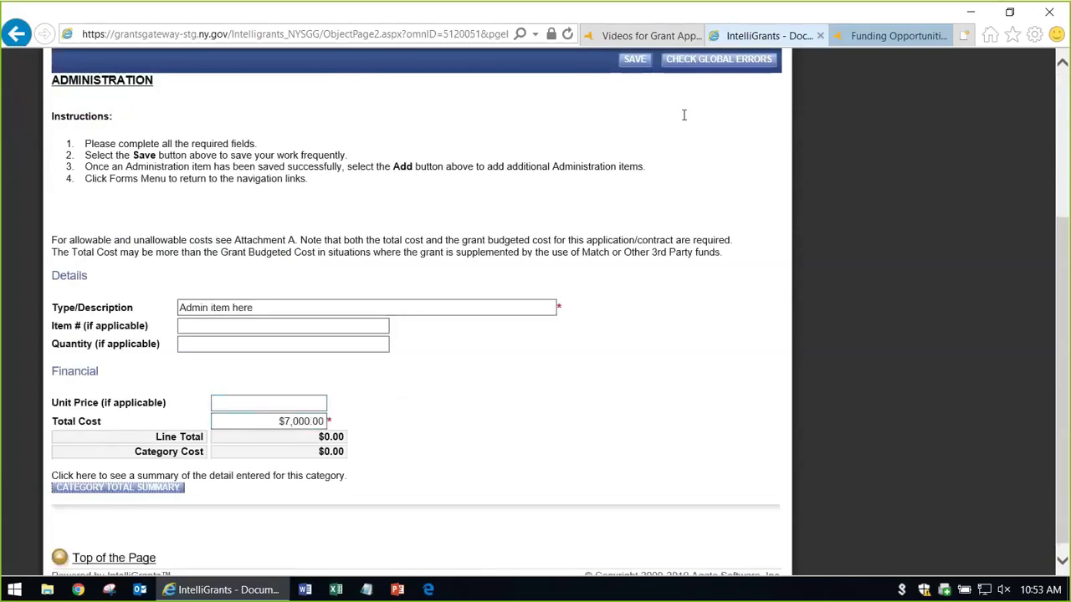
left_click(634, 59)
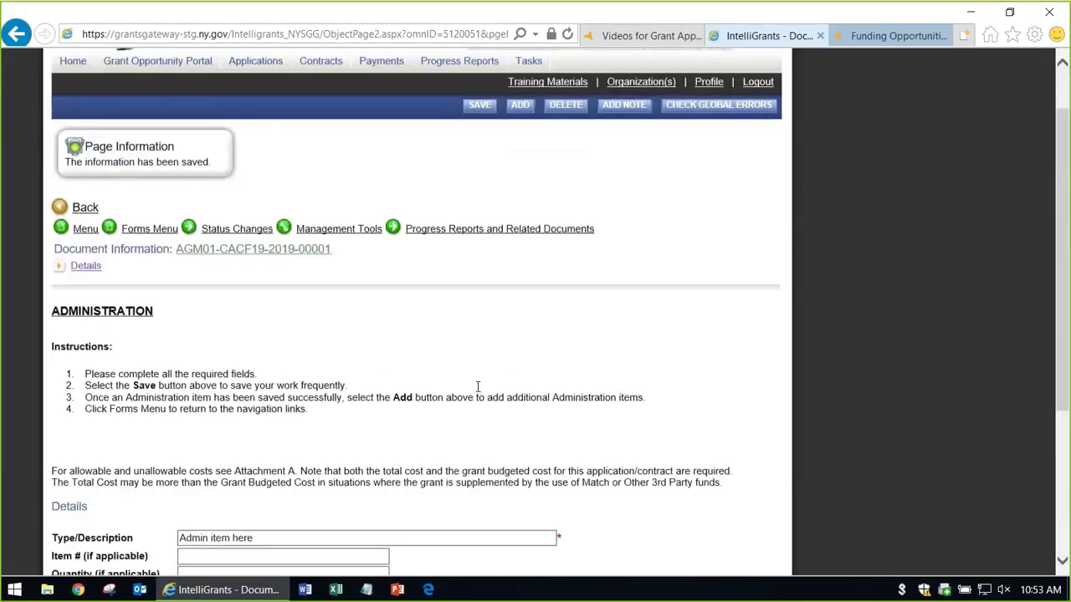
left_click(138, 297)
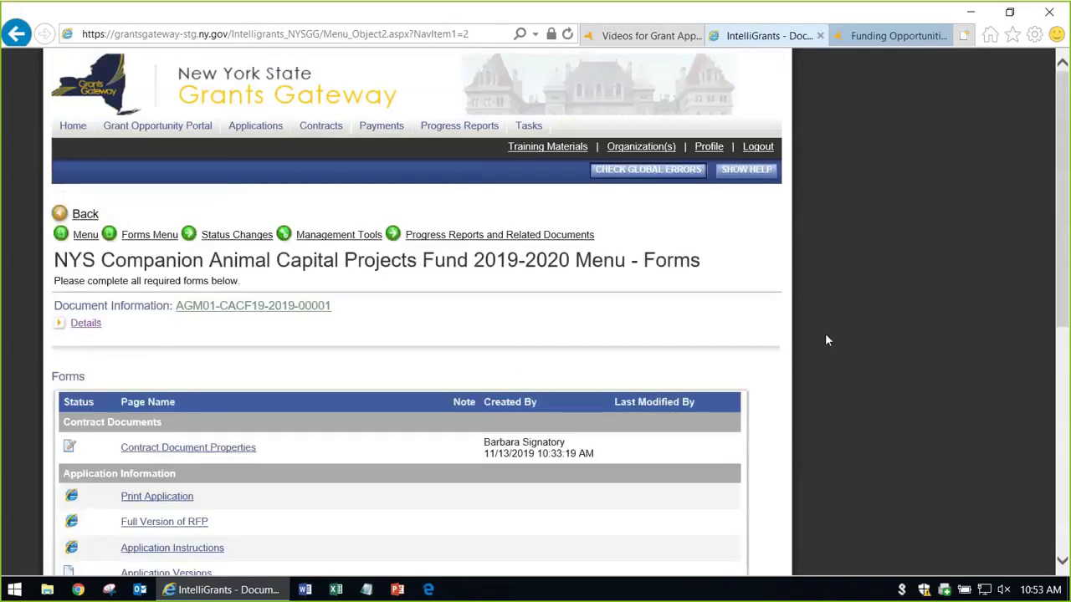
Open Capital Summary and review the Acquisition, Construction and Administration totals, grant funds still $0.00
scroll(678, 345, "down", 3)
scroll(343, 359, "down", 1)
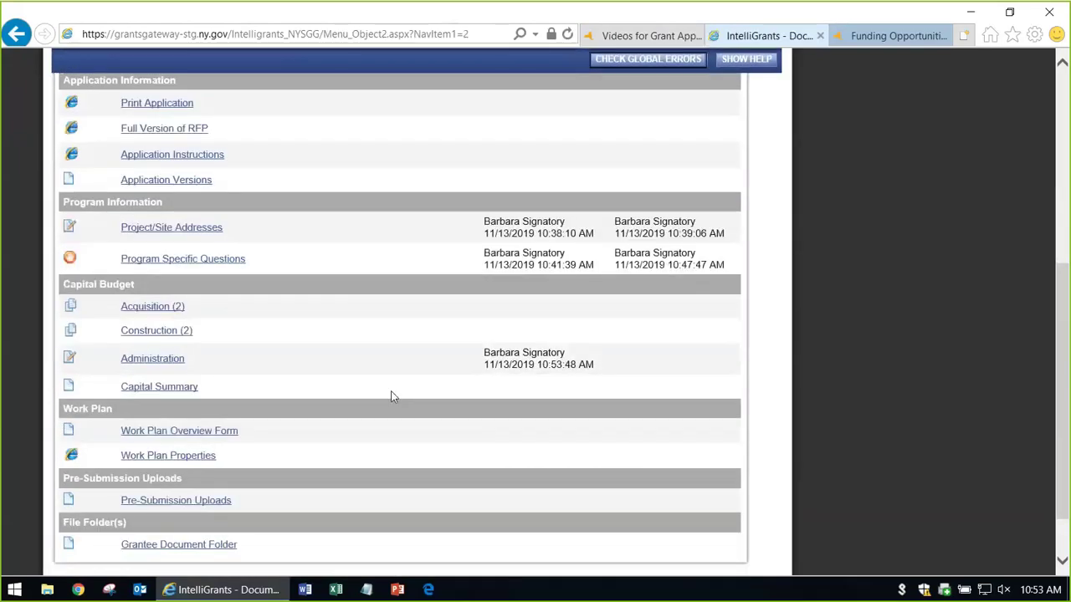
left_click(183, 392)
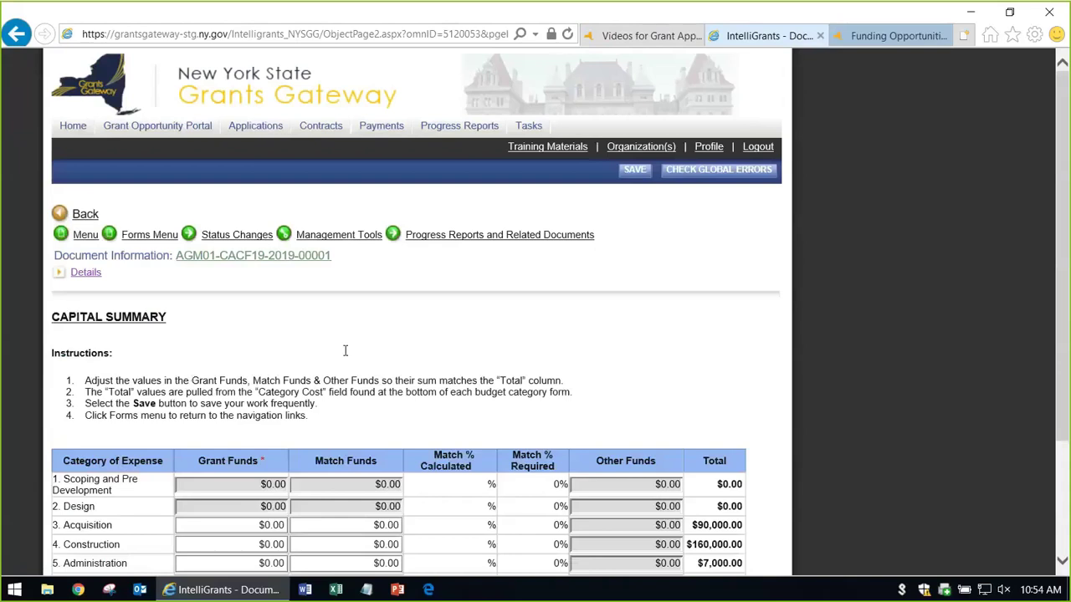
scroll(430, 330, "down", 3)
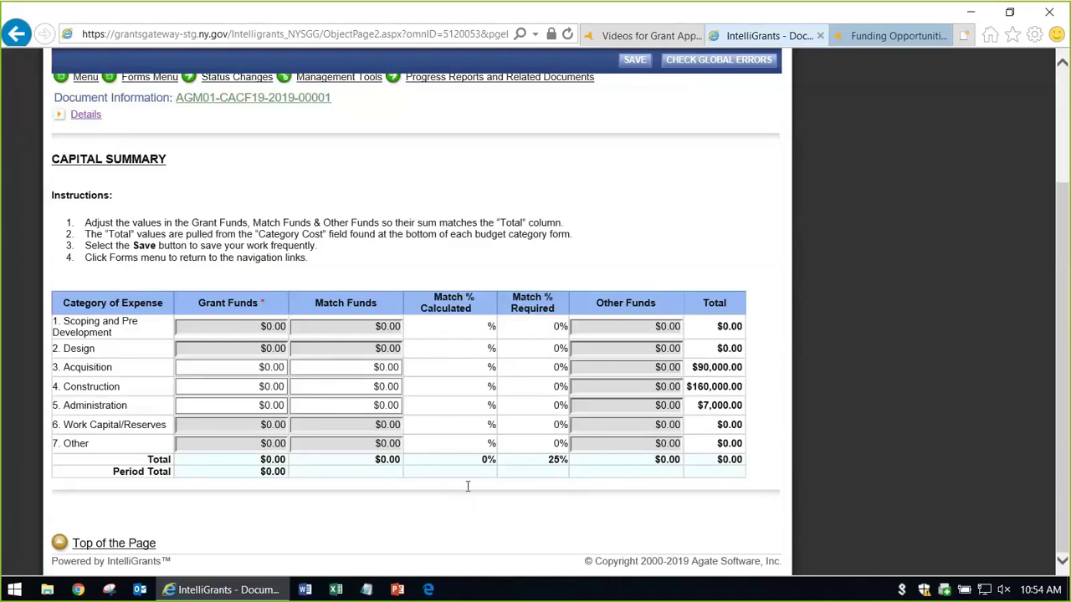
left_click(226, 366)
scroll(251, 366, "up", 1)
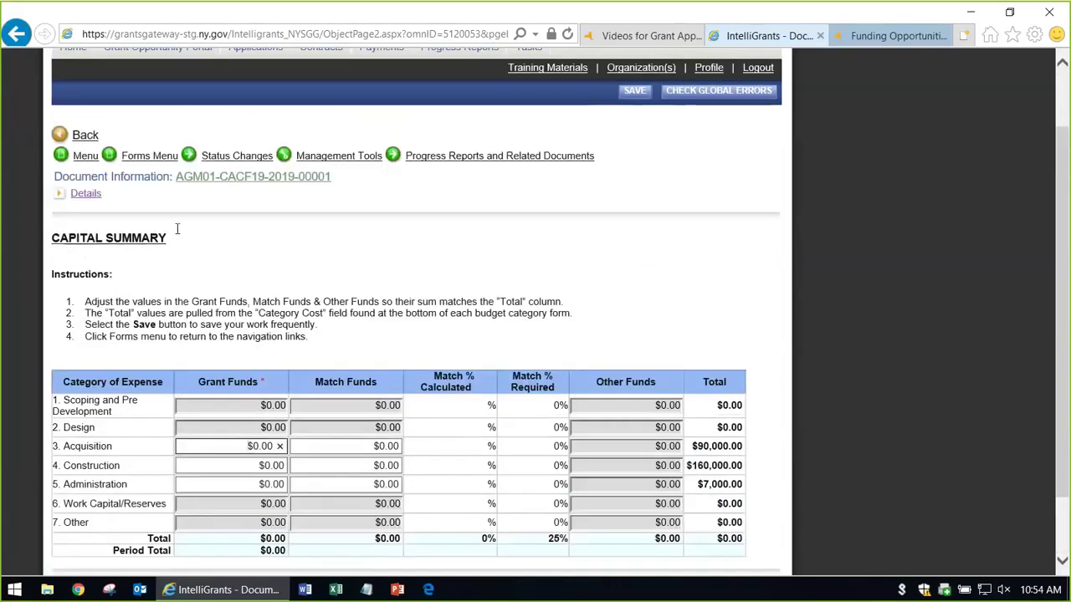
left_click(143, 159)
Enter Acquisition grant funds of $70,000 and match funds of $20,000
mouse_move(180, 167)
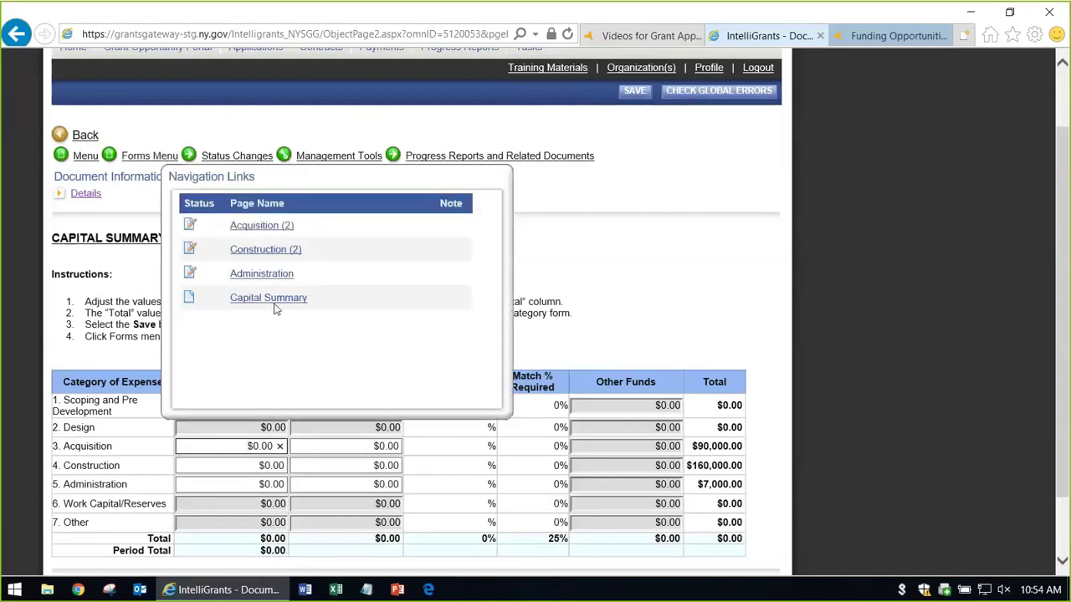
left_click(712, 274)
scroll(713, 274, "down", 2)
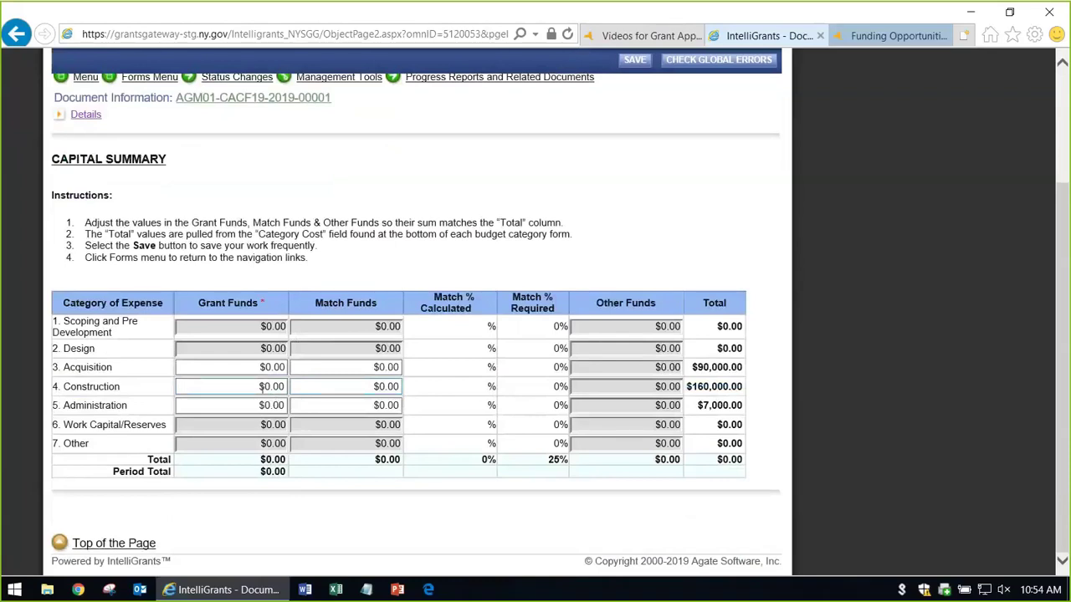
left_click(240, 368)
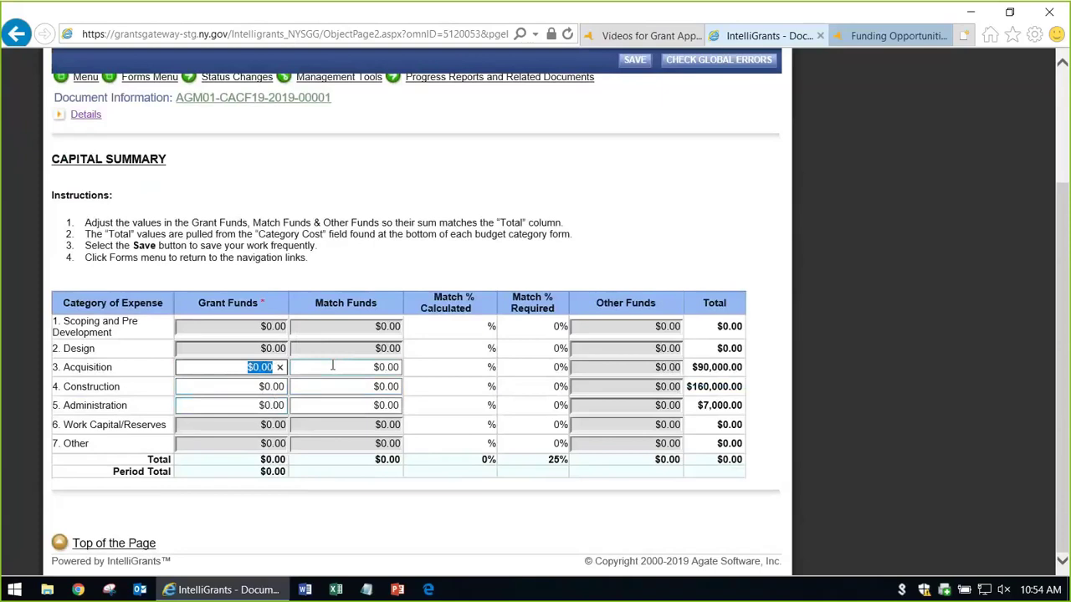
type("70000")
left_click(332, 367)
type("20000")
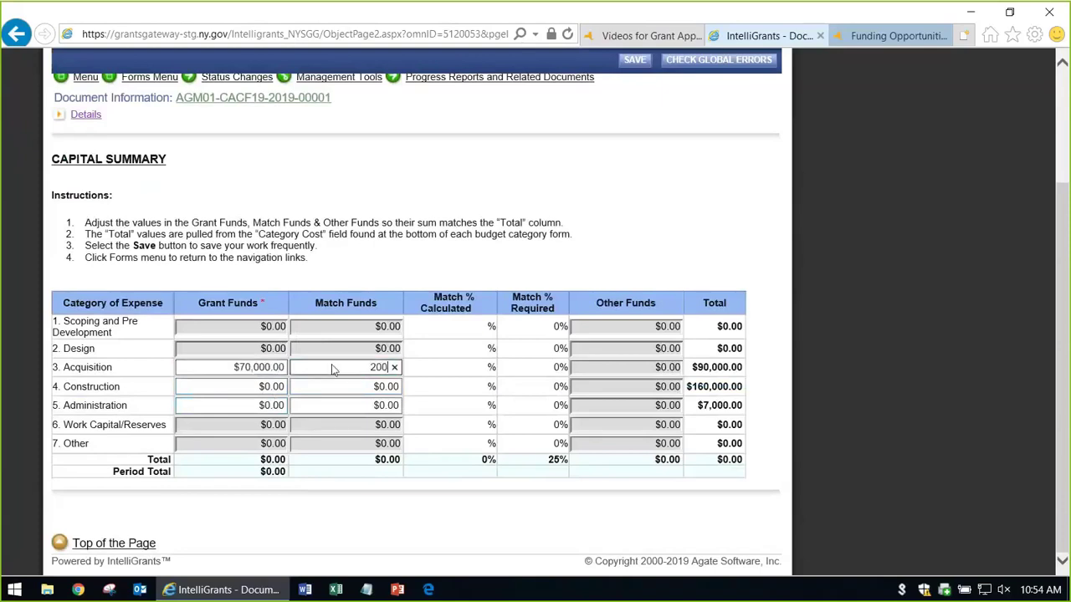
key("Tab")
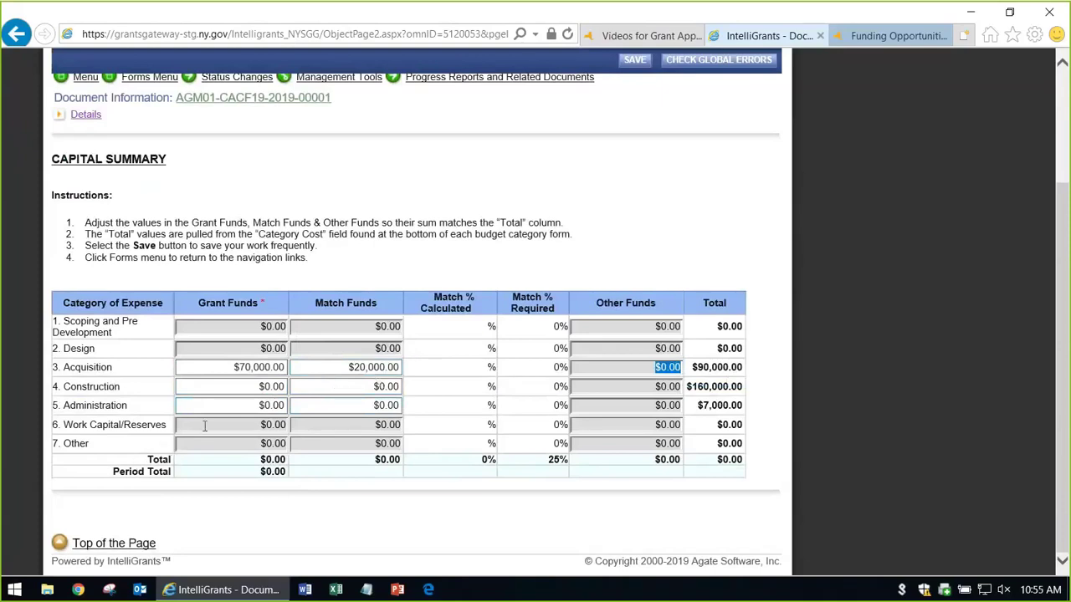
Set Construction grant funds to $90,000 and match to $70,000, correcting a mistyped 700000
left_click(249, 385)
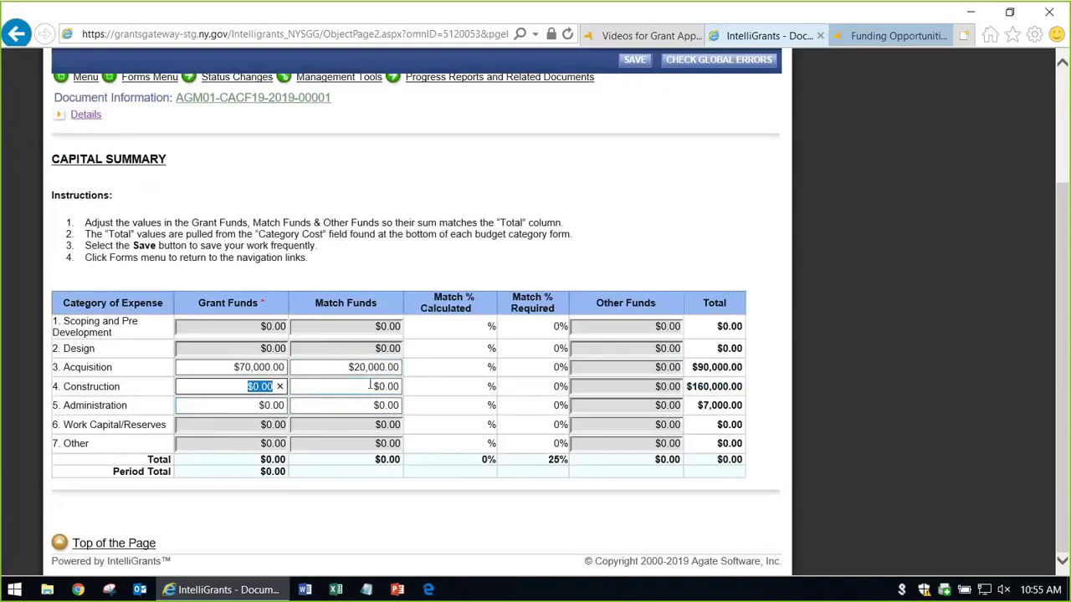
key("BackSpace")
type("90000")
left_click(369, 385)
key("BackSpace")
type("700000")
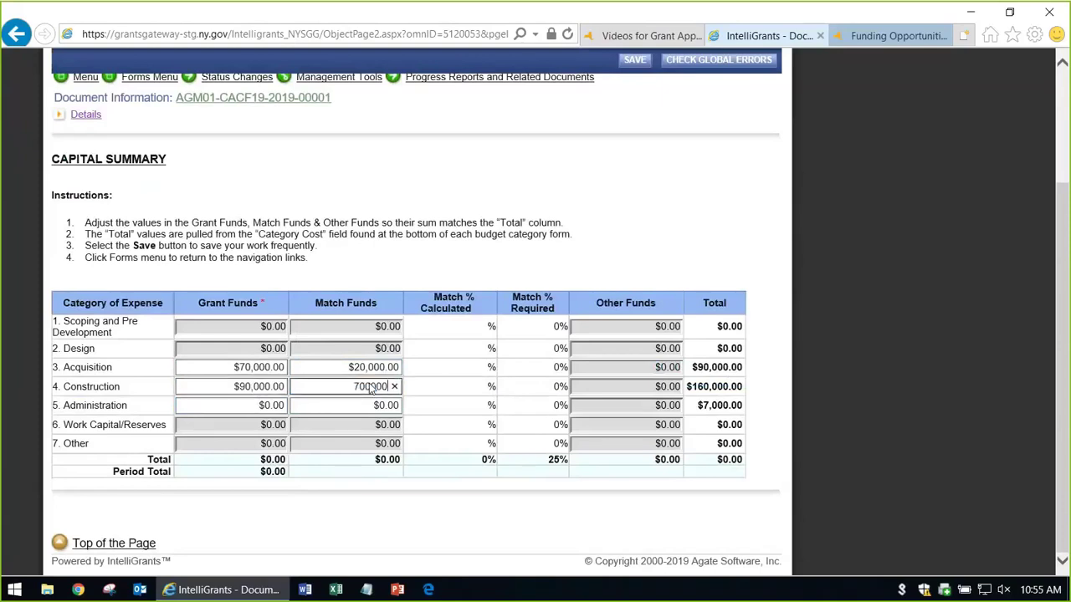
key("Tab")
left_click(330, 385)
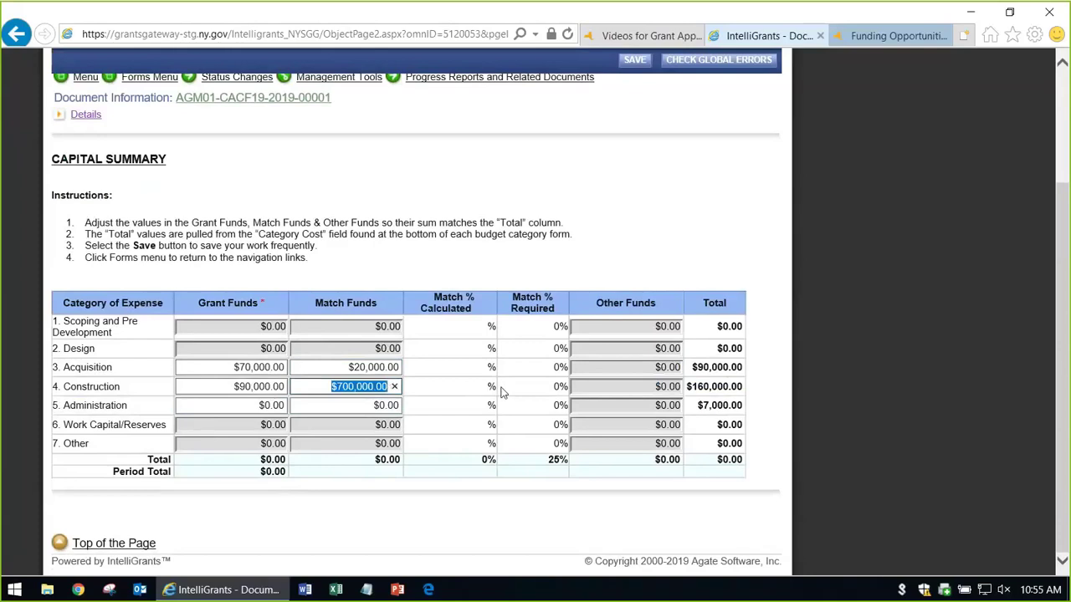
type("70000")
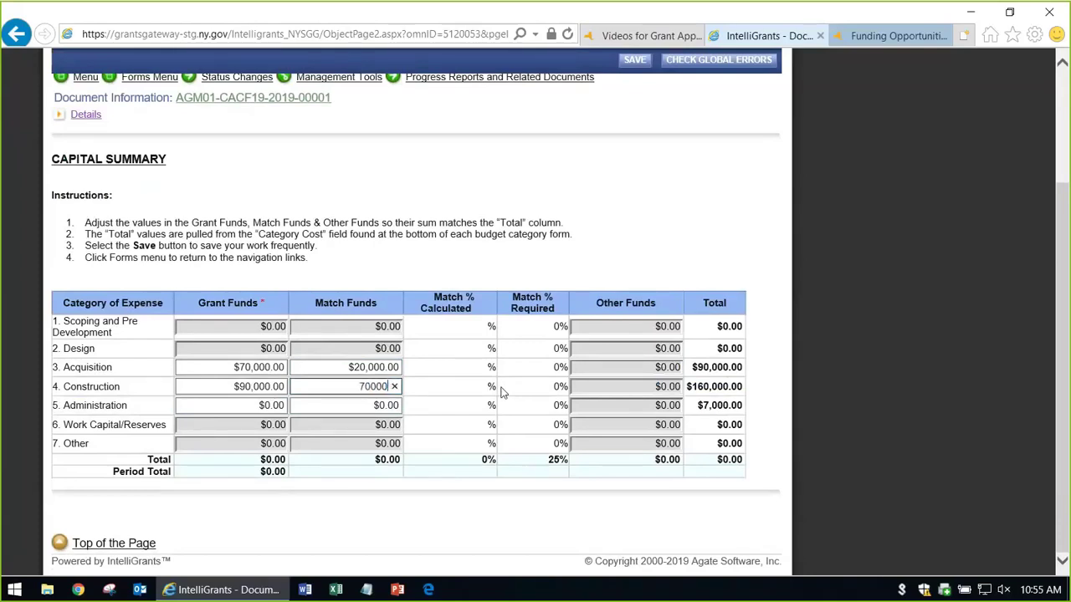
key("Tab")
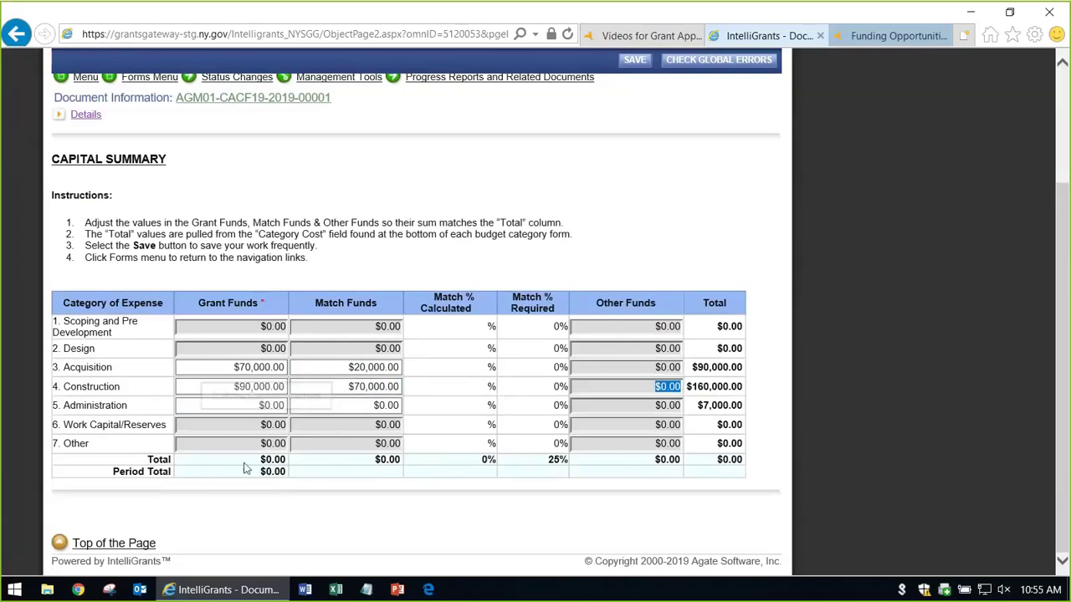
Enter Administration grant $5,000 and match $2,000, then save the Capital Summary
left_click(247, 406)
key("ctrl+a")
type("5000")
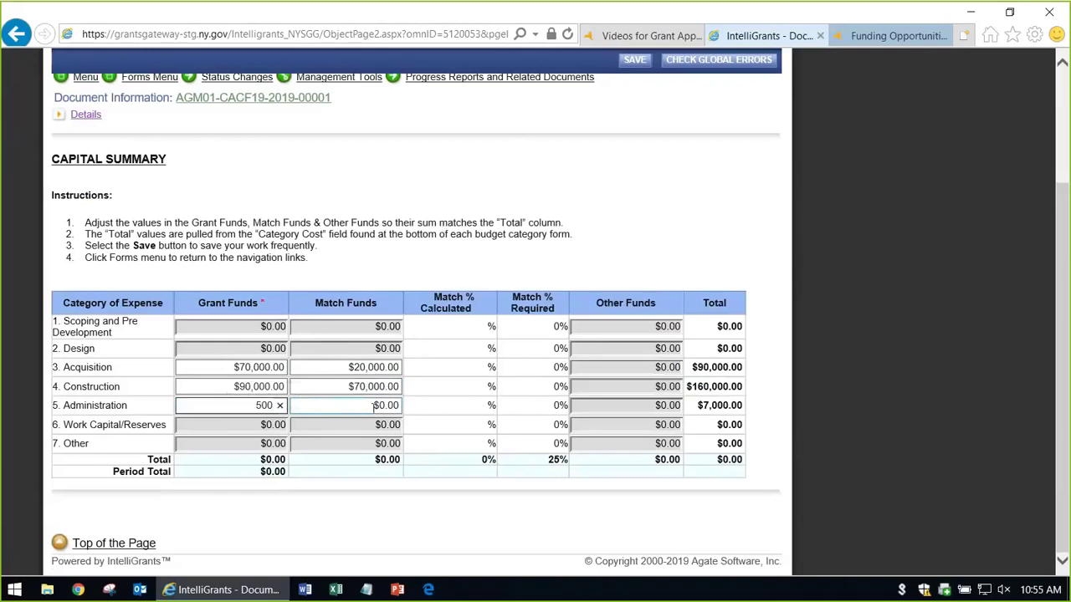
key("Tab")
type("2,000")
key("Tab")
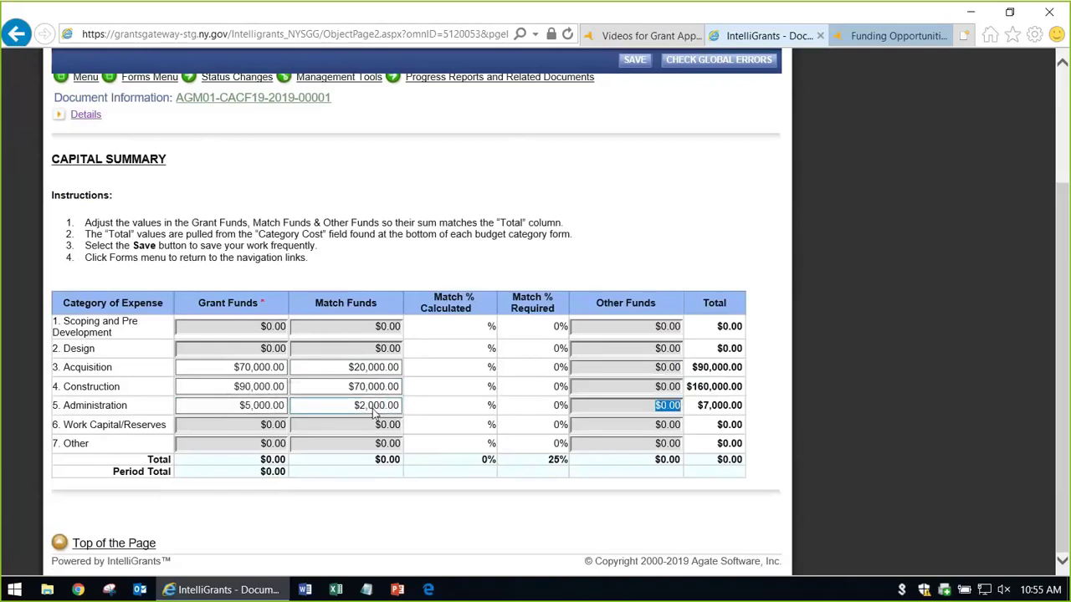
left_click(635, 60)
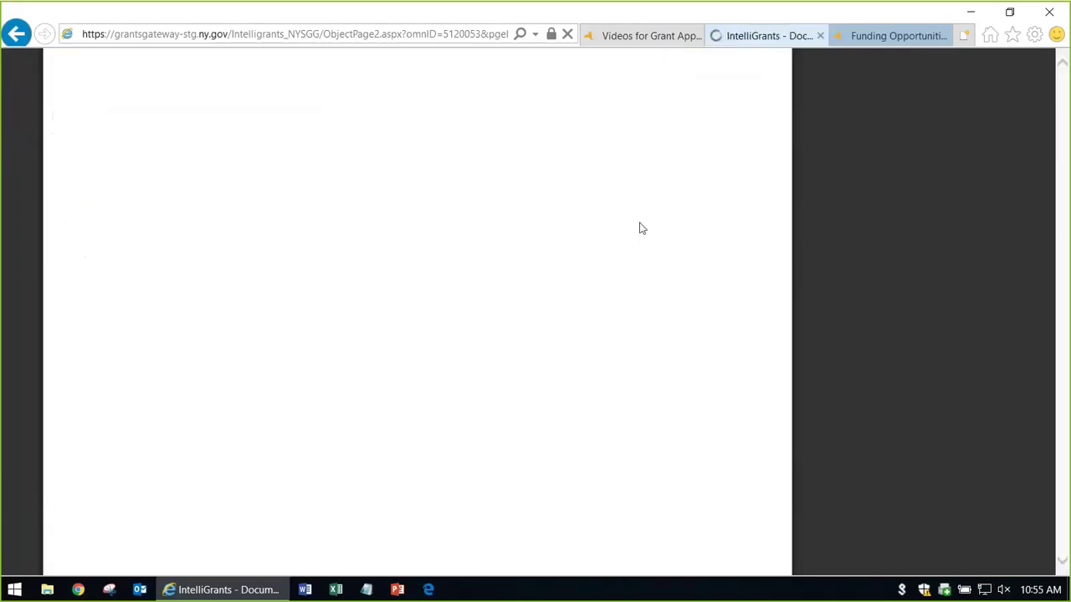
Change the Construction match to 7 and try saving, checking the 25% required match total
scroll(519, 287, "down", 3)
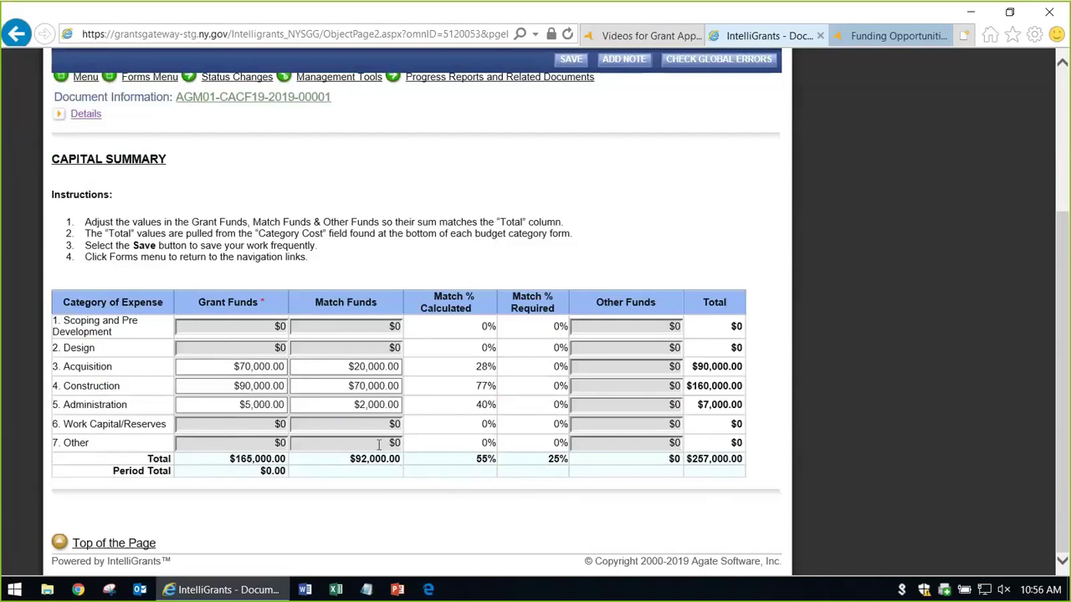
left_click(352, 387)
type("7")
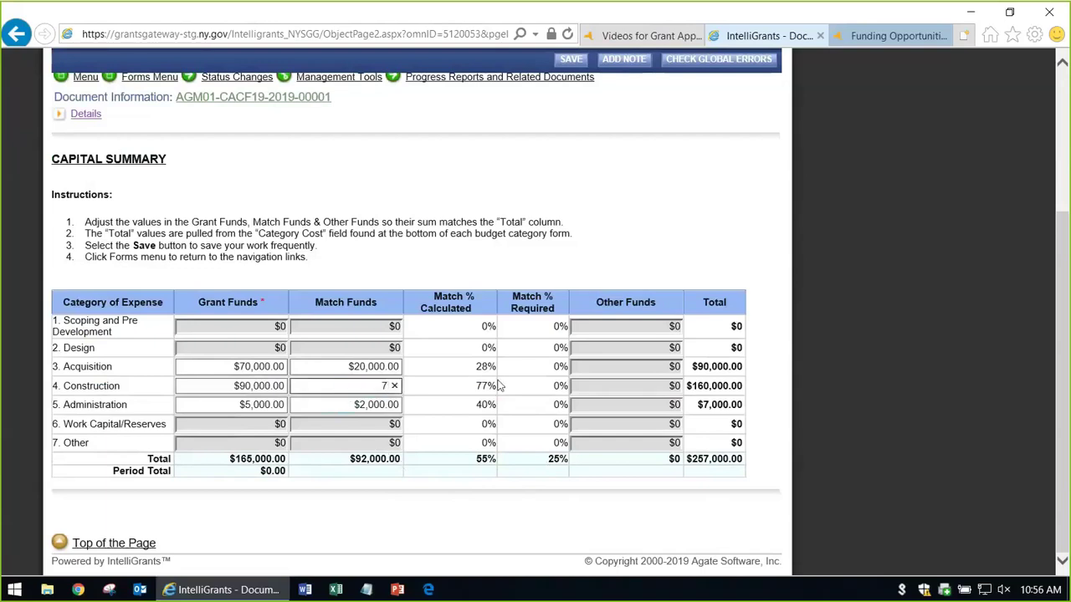
left_click(571, 58)
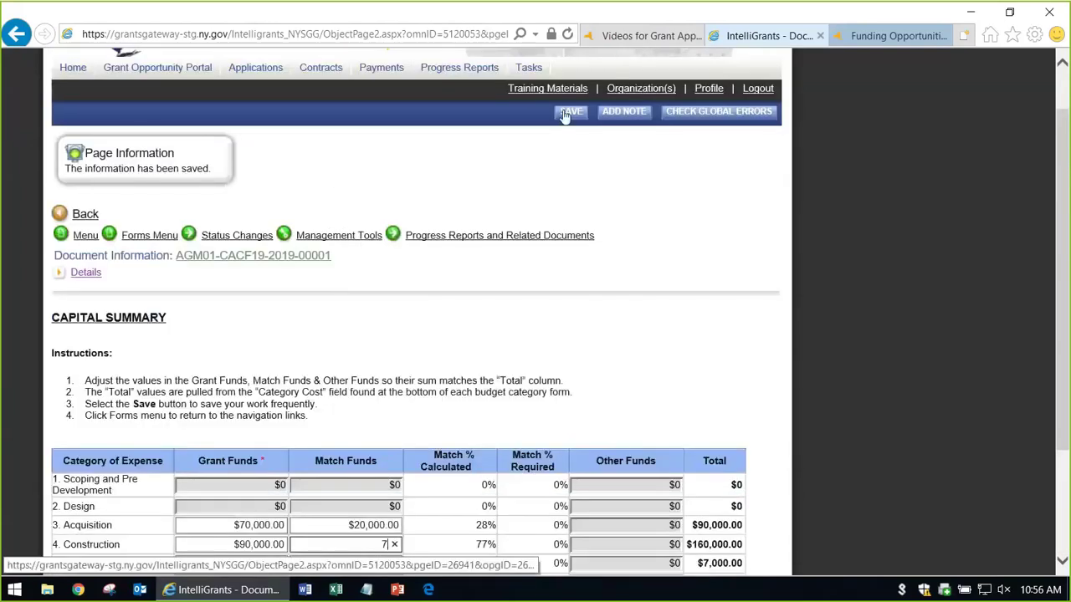
left_click(564, 117)
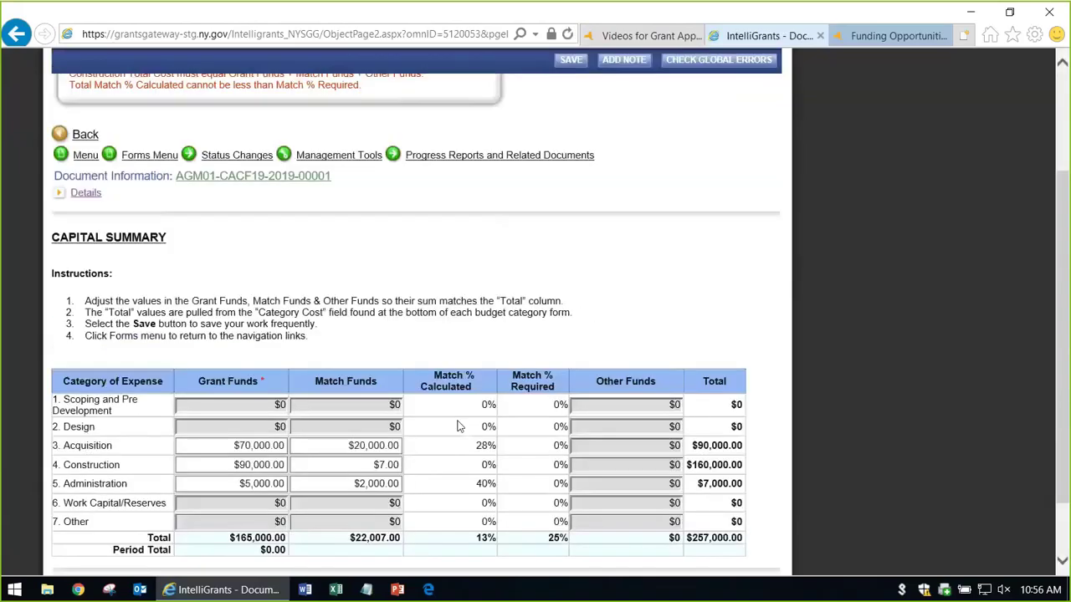
scroll(459, 427, "down", 2)
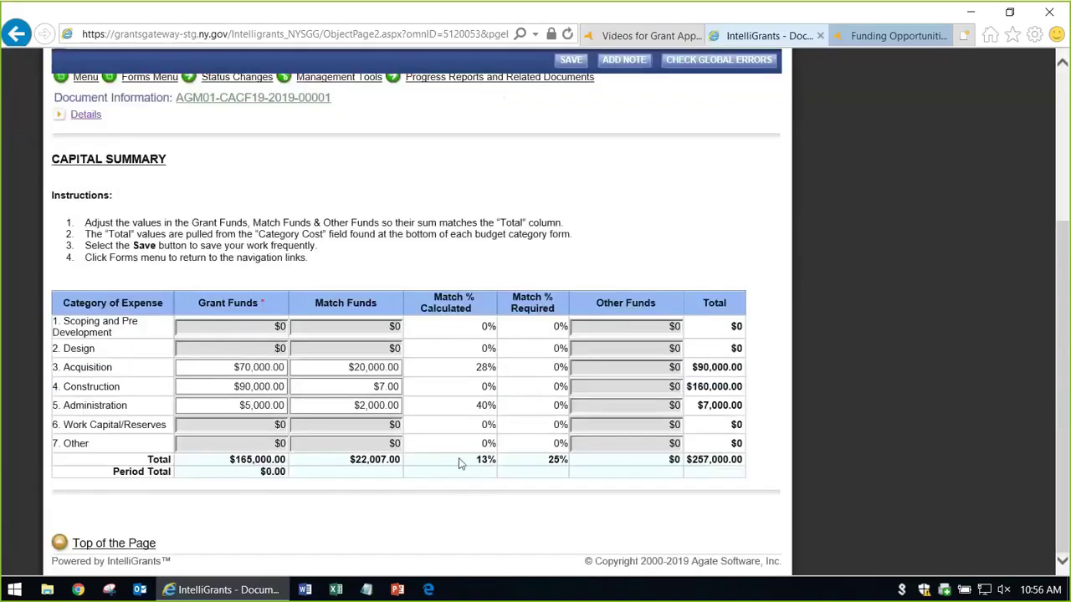
left_click_drag(542, 470, 566, 467)
left_click(515, 500)
Re-enter the Construction match as $70,000 and save the corrected Capital Summary
left_click(361, 387)
key("ctrl+a")
type("9000")
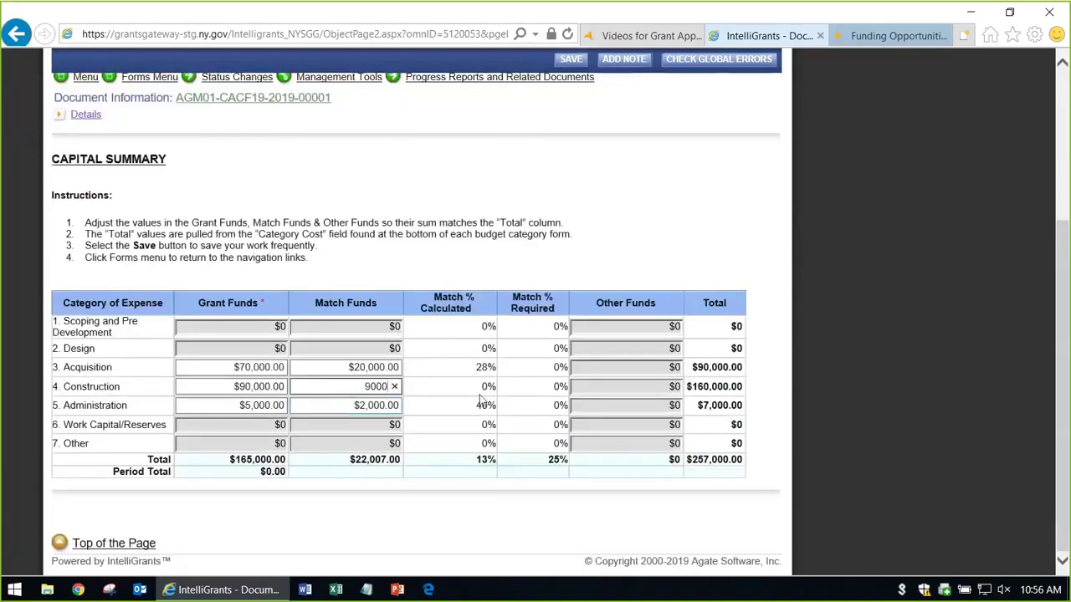
key("BackSpace")
key("BackSpace")
key("BackSpace")
key("BackSpace")
type("70000")
key("Tab")
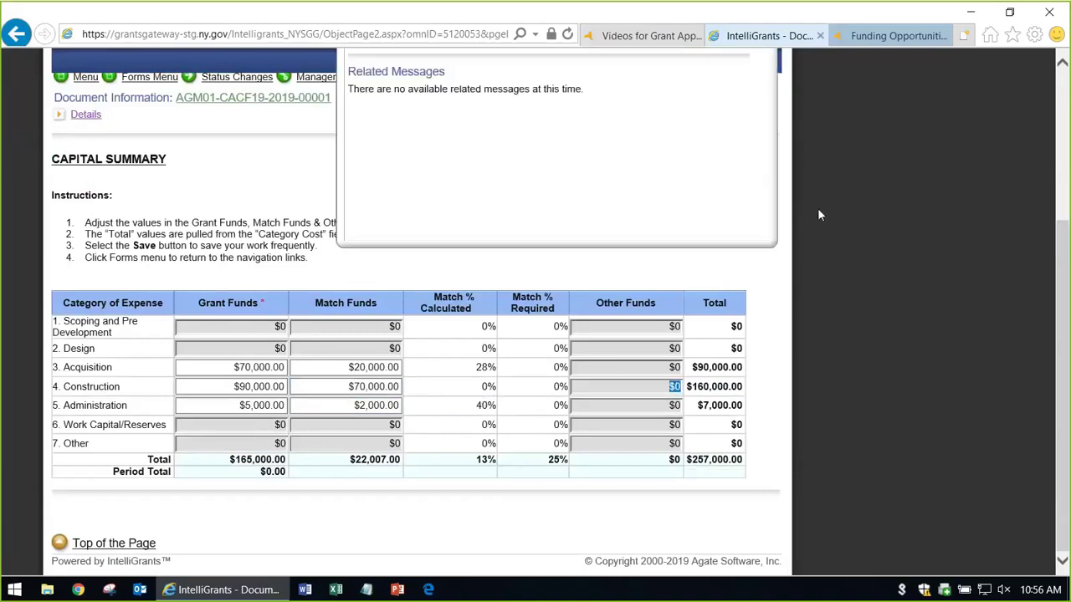
left_click(572, 60)
left_click(572, 62)
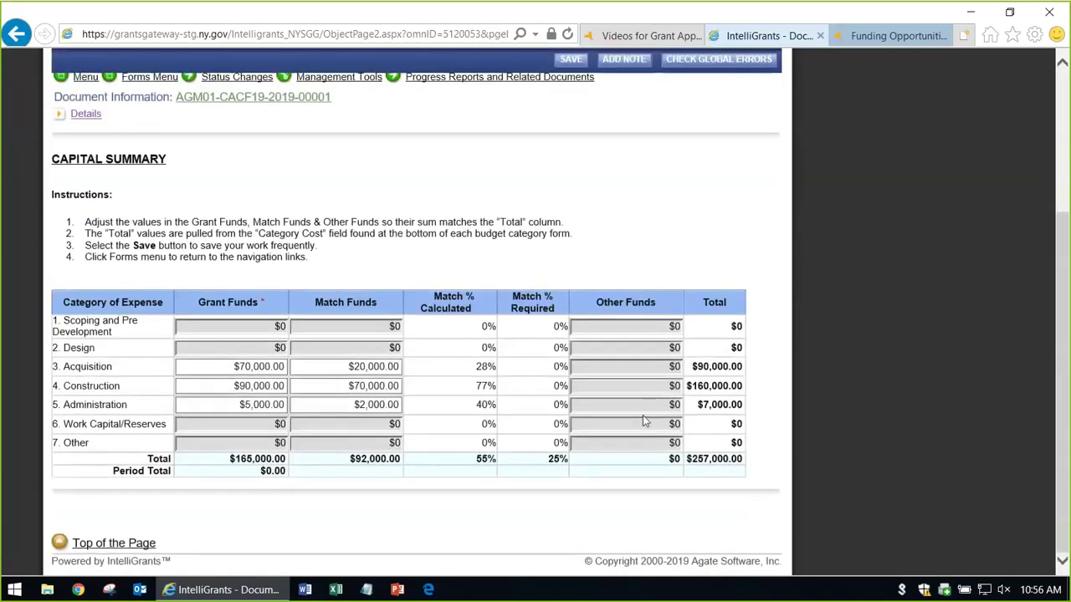
Open the RFP 0221 Companion Animal Capital Projects listing and its Match Calculation and Budget Formation appendix
left_click(887, 36)
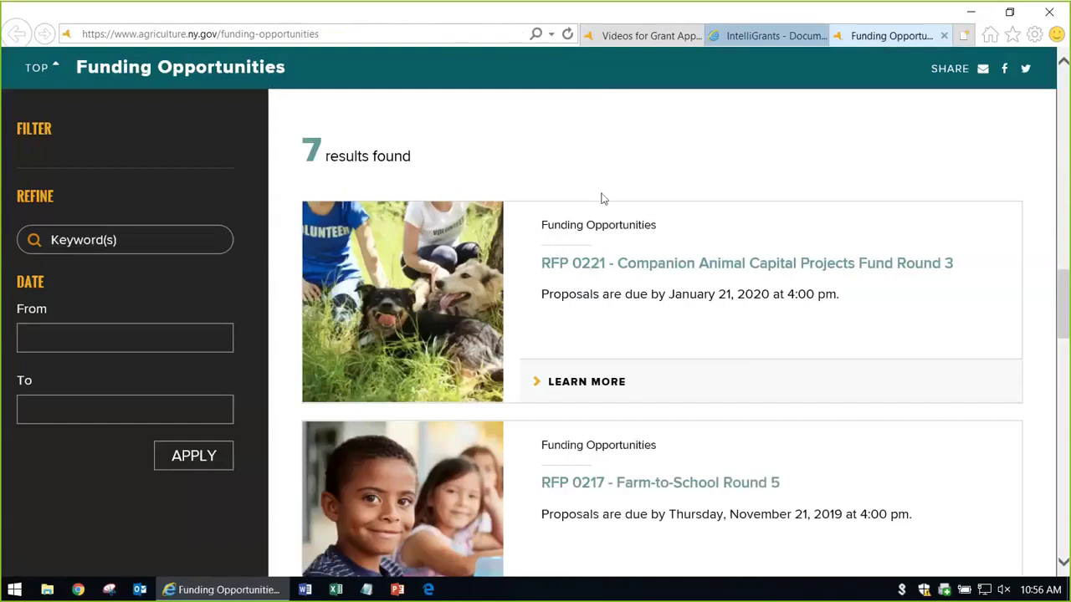
left_click(692, 273)
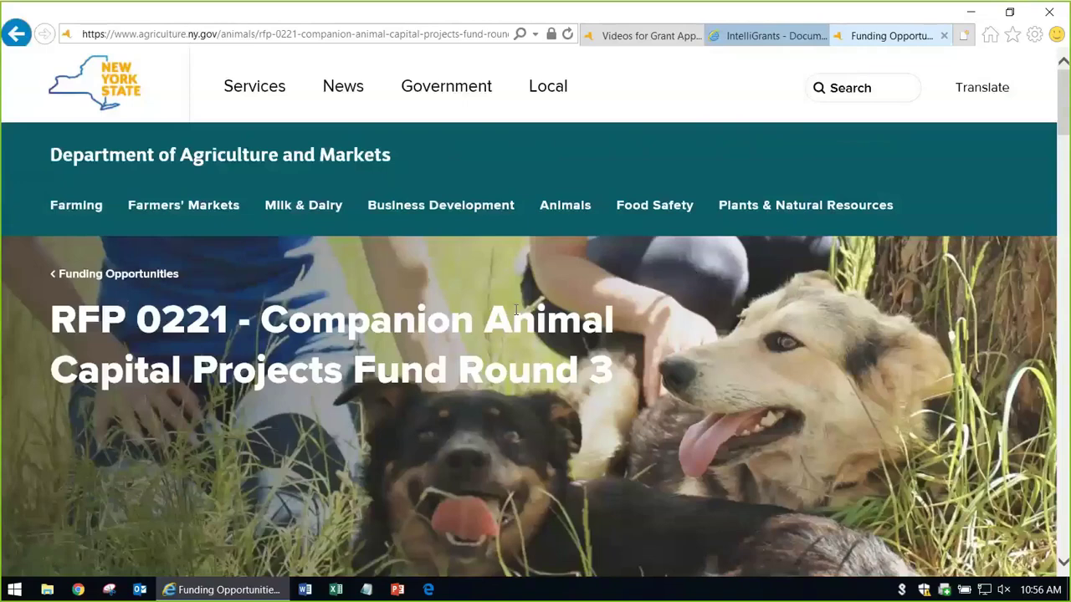
scroll(515, 309, "down", 10)
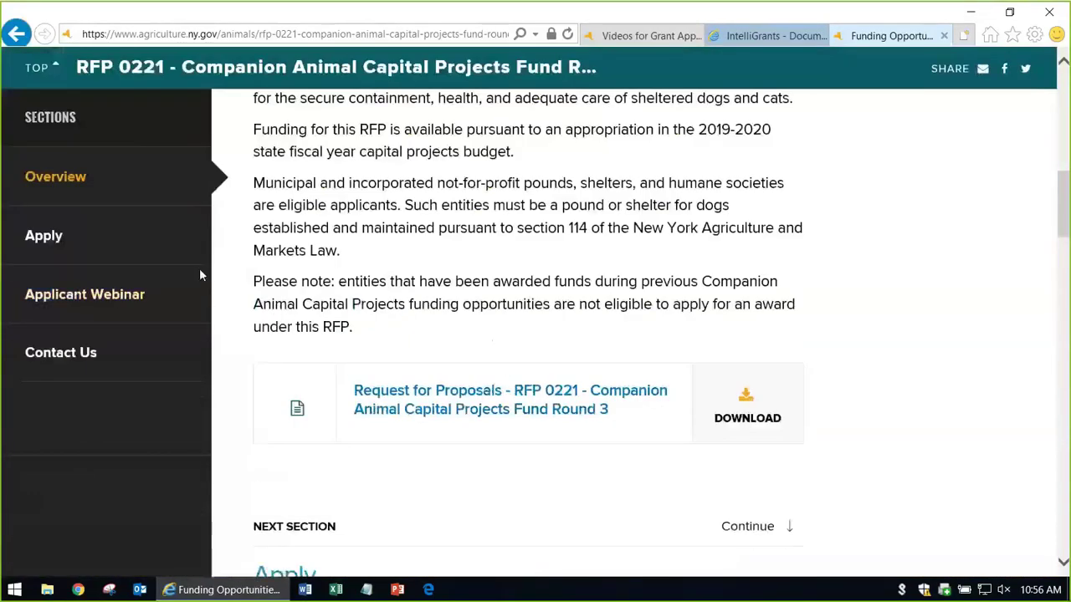
scroll(360, 298, "down", 10)
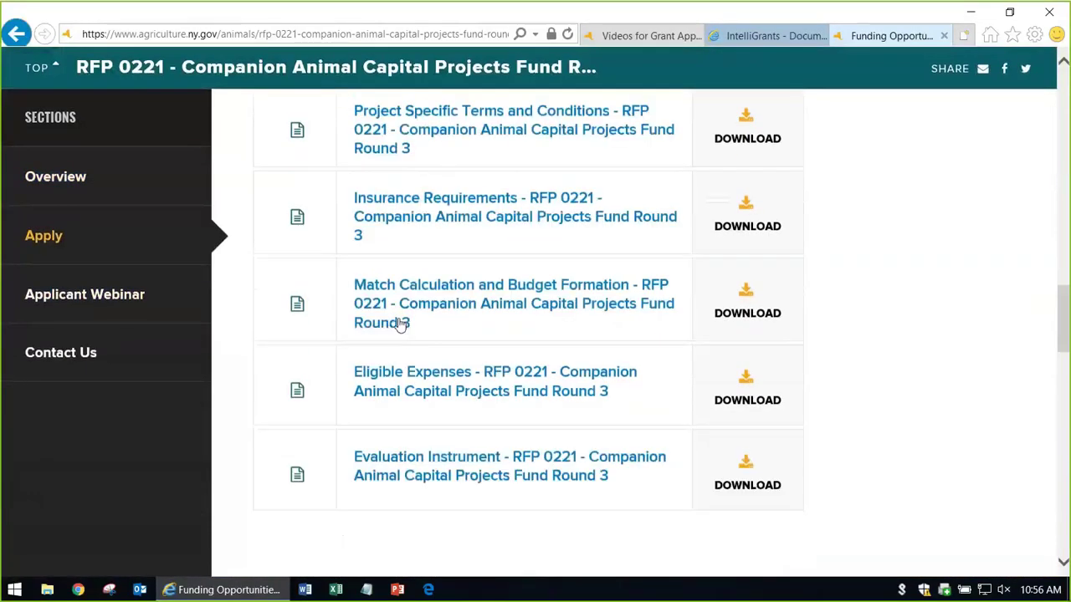
scroll(444, 256, "down", 1)
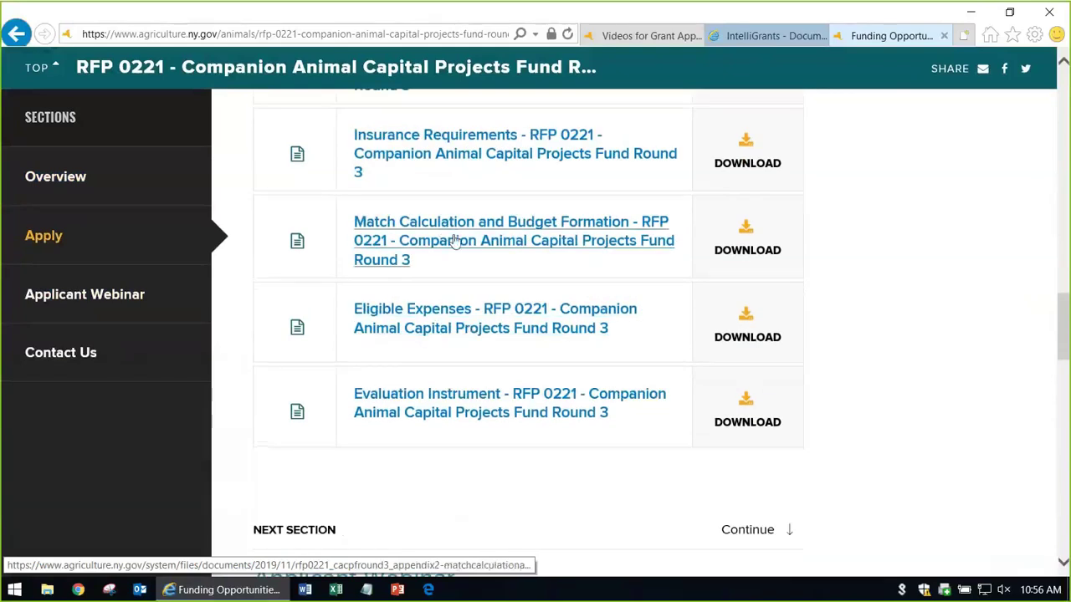
left_click(499, 247)
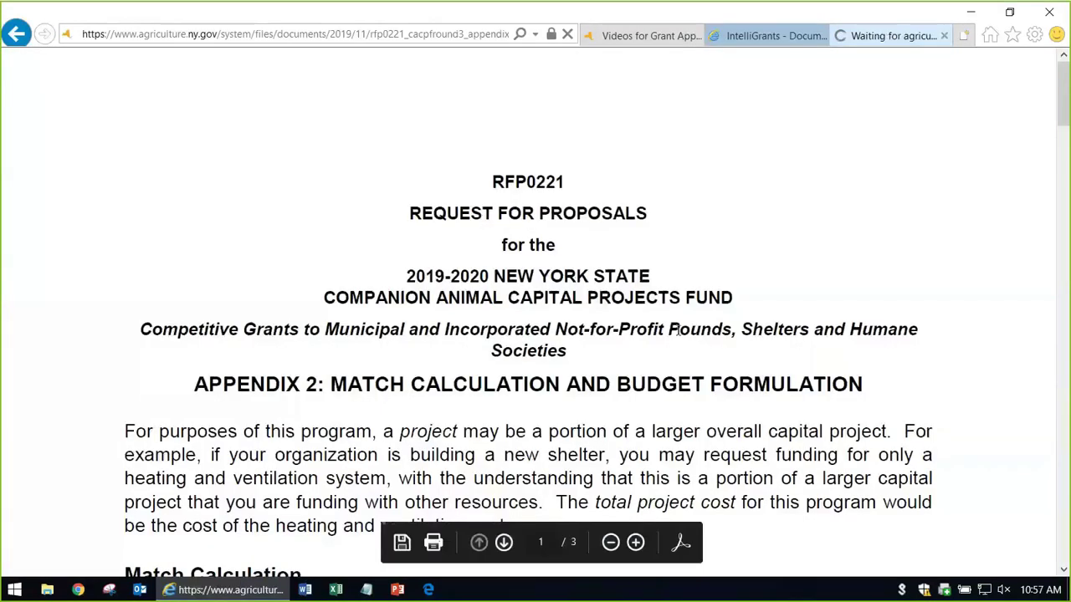
Read through Example 1 of the match calculation appendix, then return to the Capital Summary
scroll(677, 330, "down", 5)
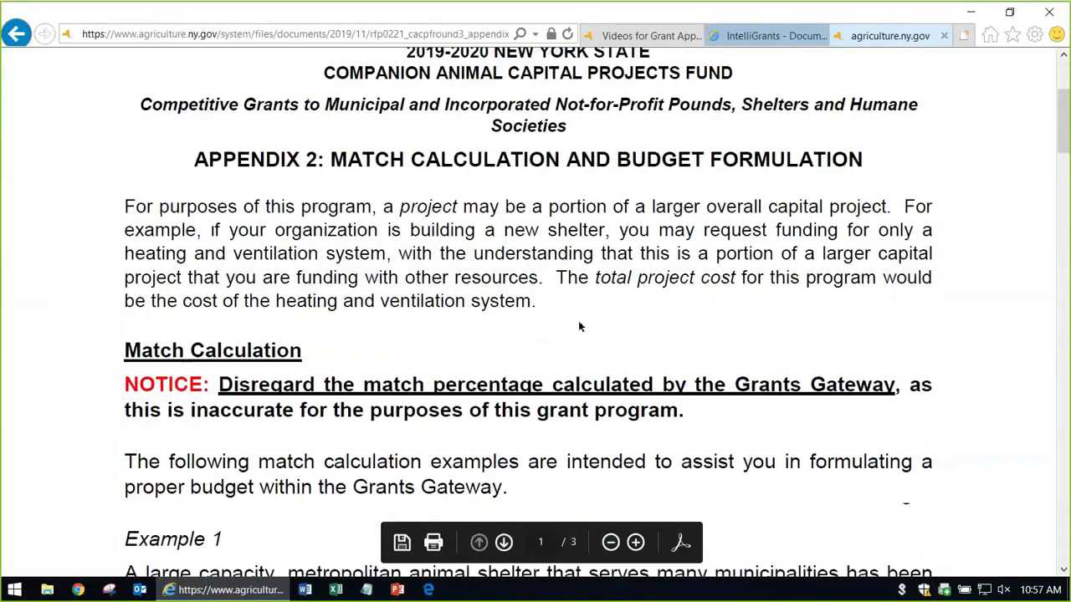
scroll(580, 324, "down", 4)
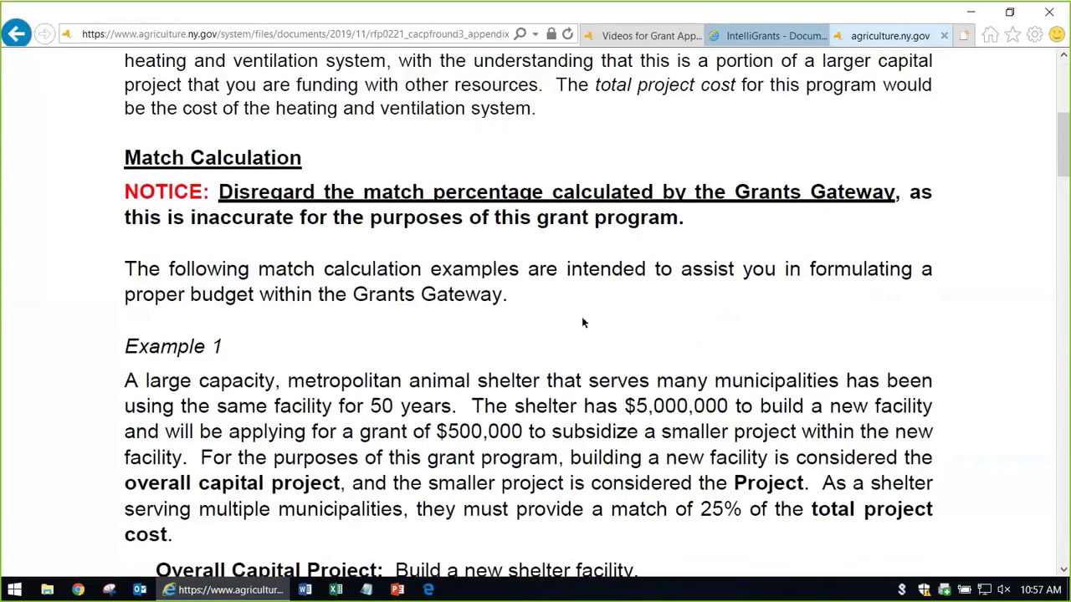
scroll(582, 322, "down", 2)
scroll(563, 350, "down", 3)
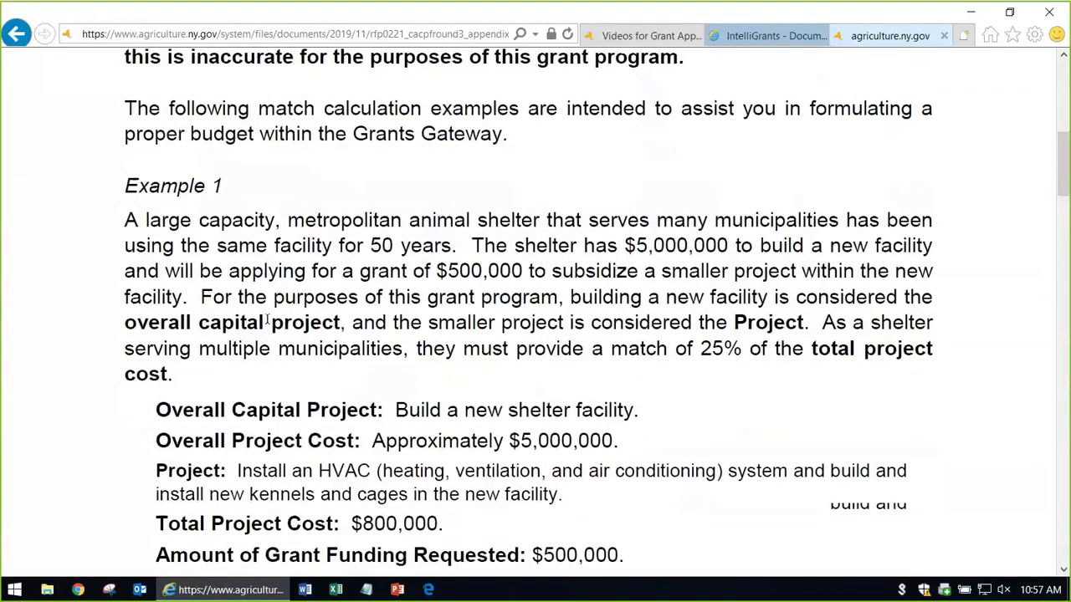
scroll(361, 329, "down", 2)
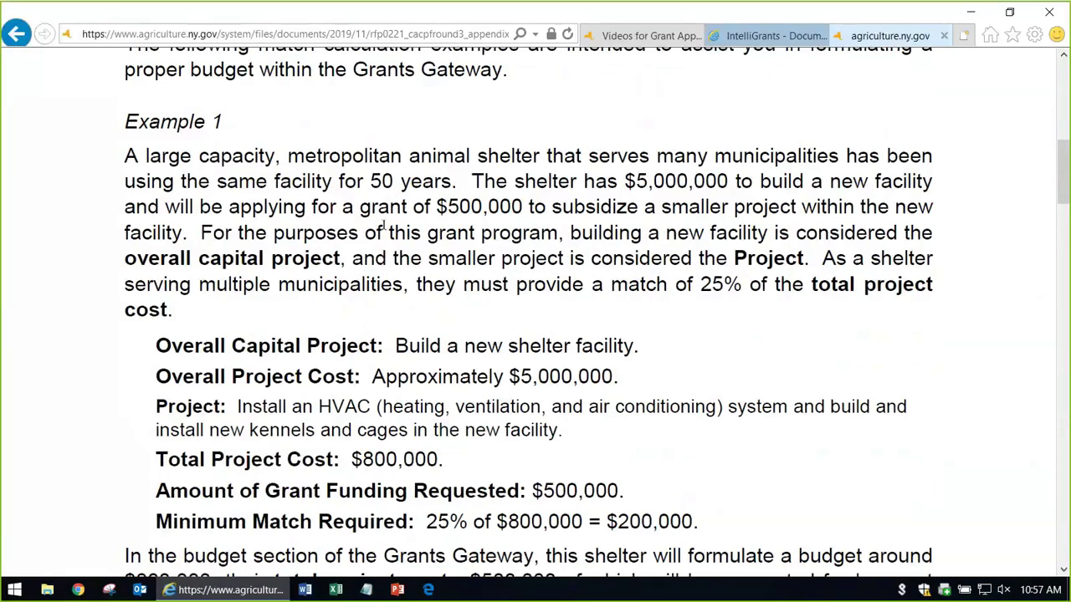
scroll(342, 241, "down", 2)
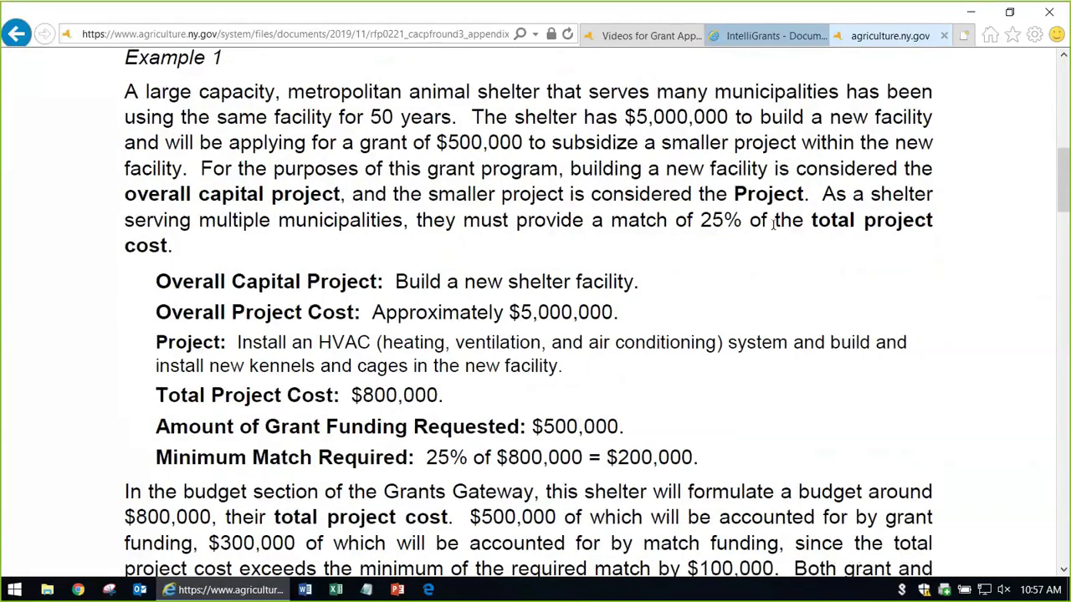
scroll(442, 254, "down", 3)
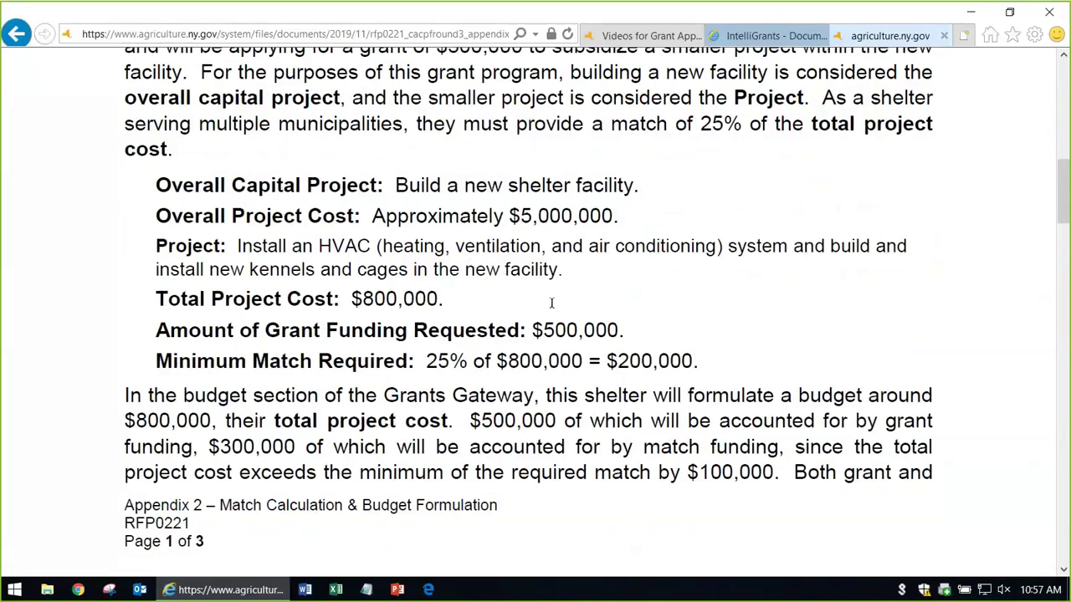
scroll(552, 305, "down", 4)
scroll(553, 310, "down", 10)
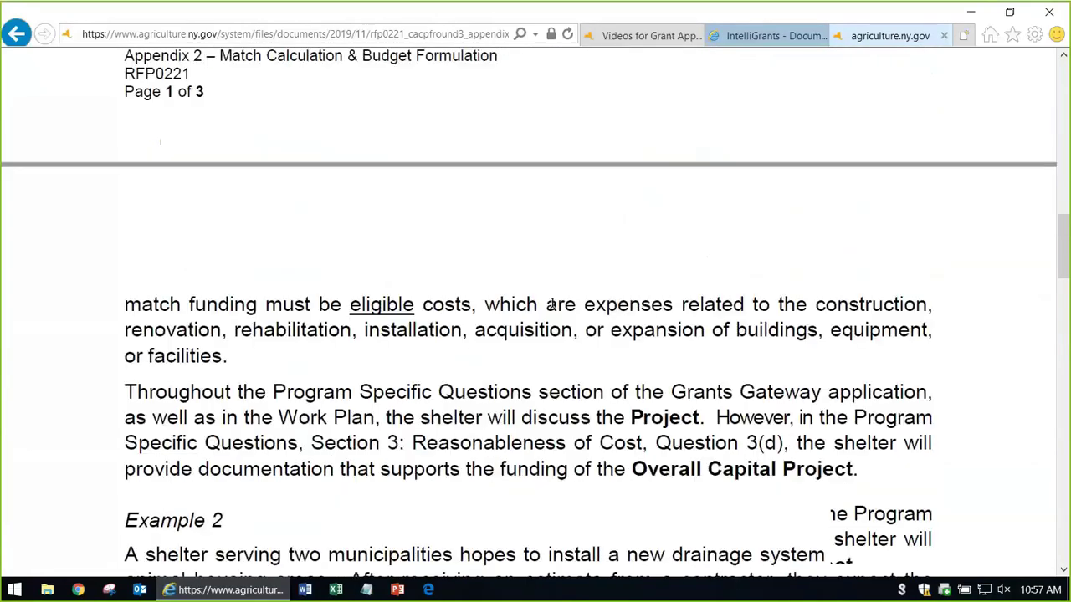
scroll(552, 301, "down", 3)
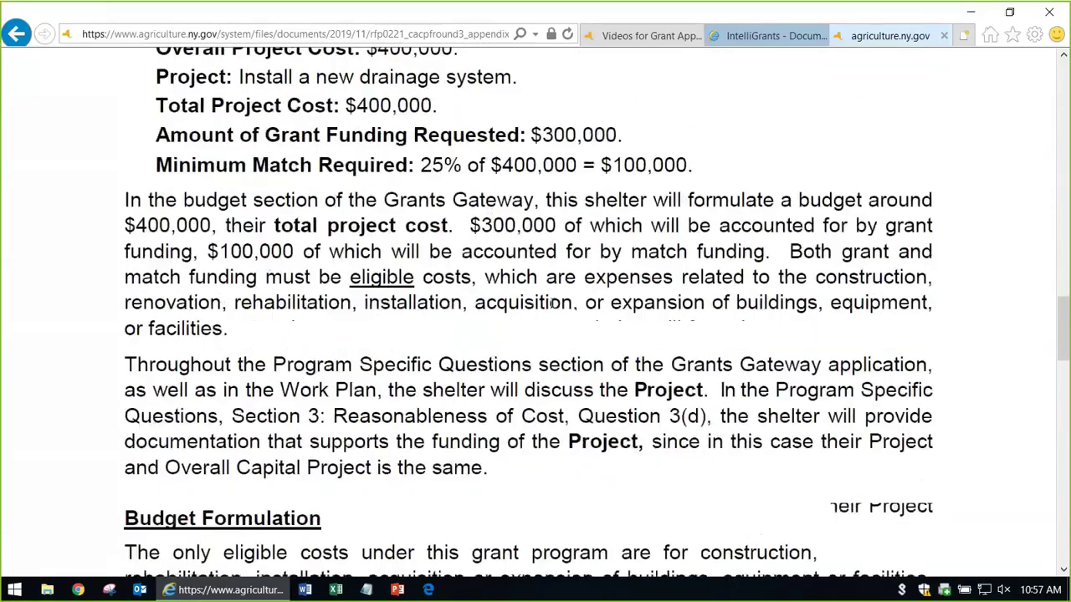
scroll(552, 301, "up", 6)
left_click(760, 41)
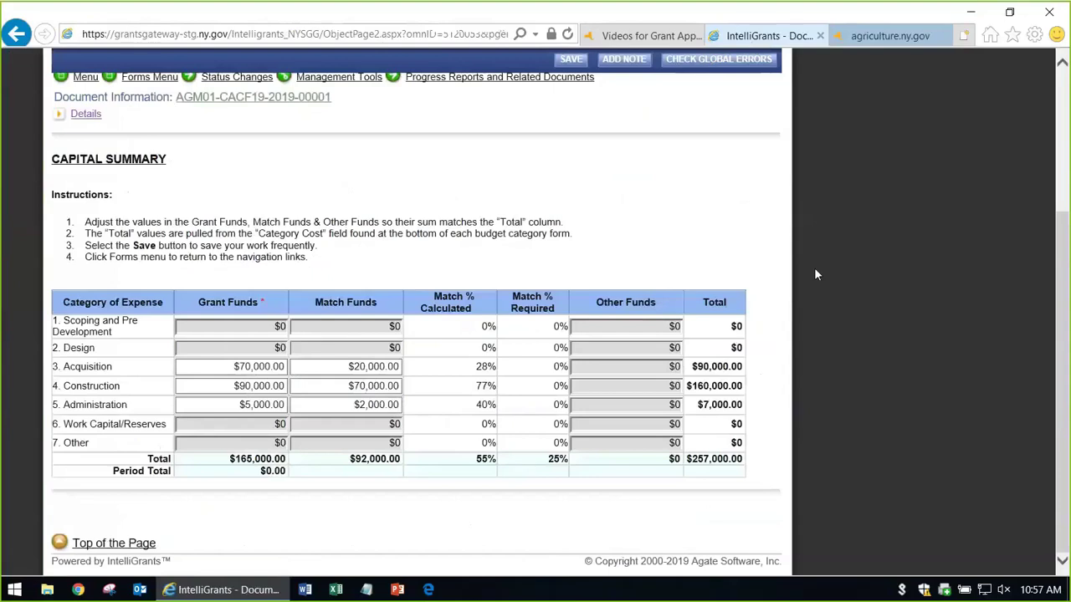
Highlight the 25% required and 55% calculated match totals, save, and return to the forms list
double_click(550, 460)
left_click(507, 463)
double_click(494, 464)
left_click(519, 475)
scroll(997, 334, "down", 2)
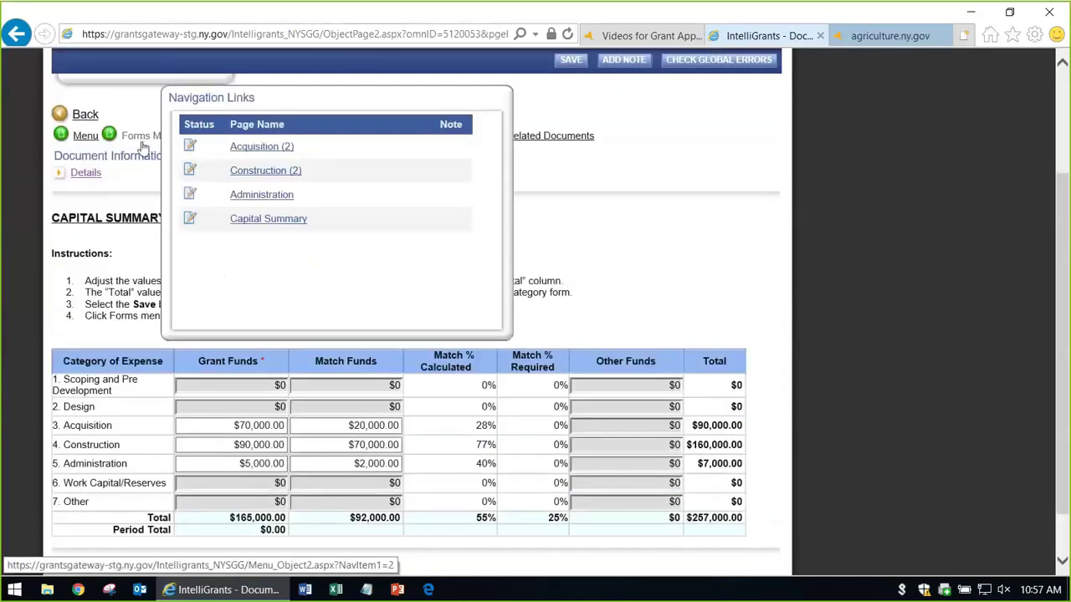
left_click(149, 136)
scroll(755, 265, "down", 5)
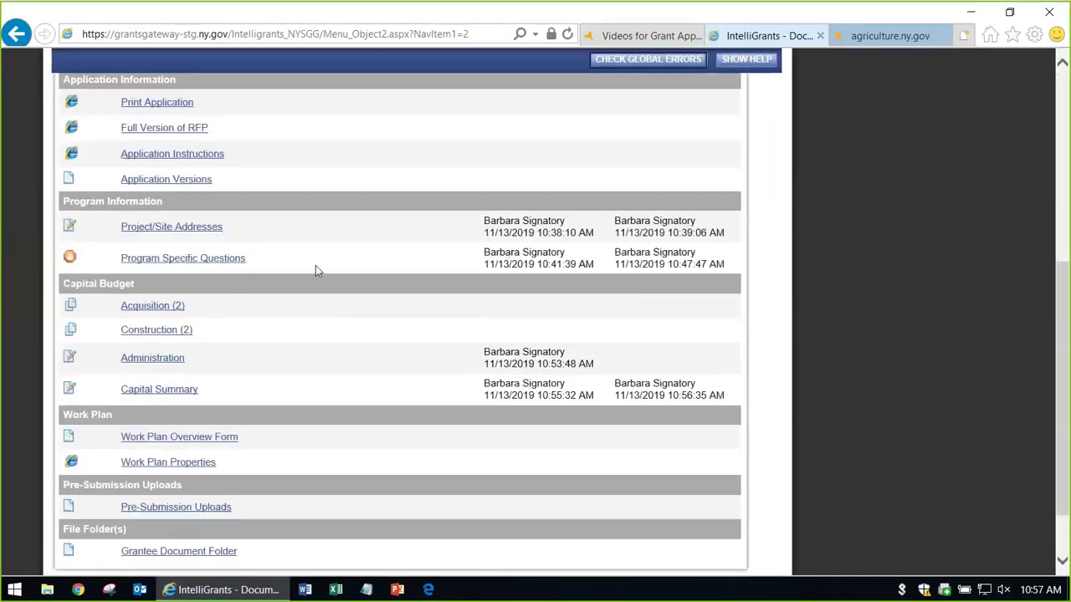
scroll(315, 265, "down", 1)
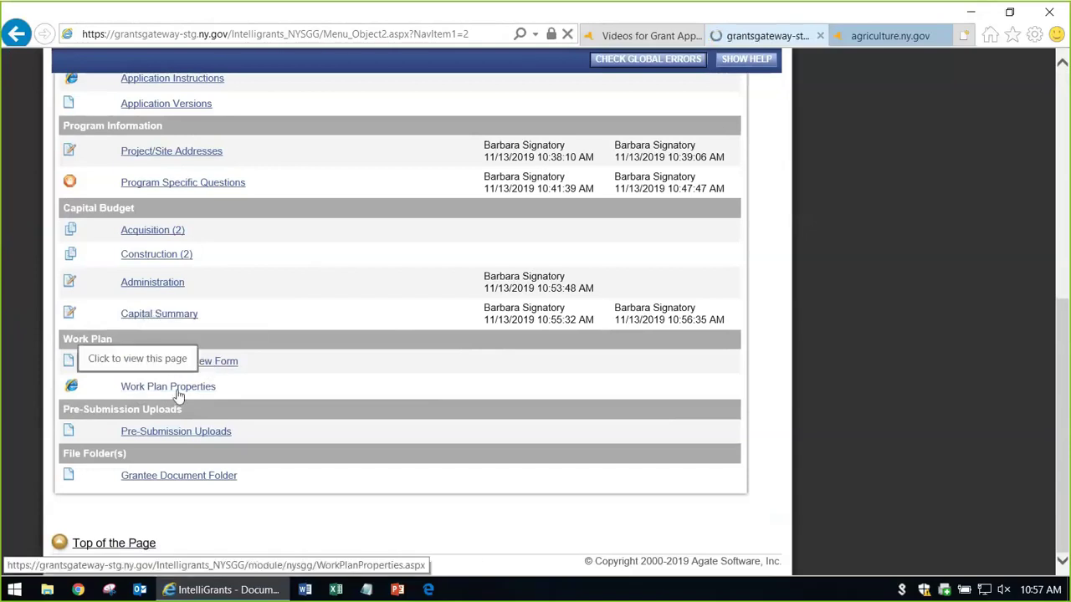
On the Work Plan Overview Form, enter the period 5/1/2020 to 4/31/2021 and dismiss the date warning
left_click(167, 361)
scroll(612, 351, "down", 3)
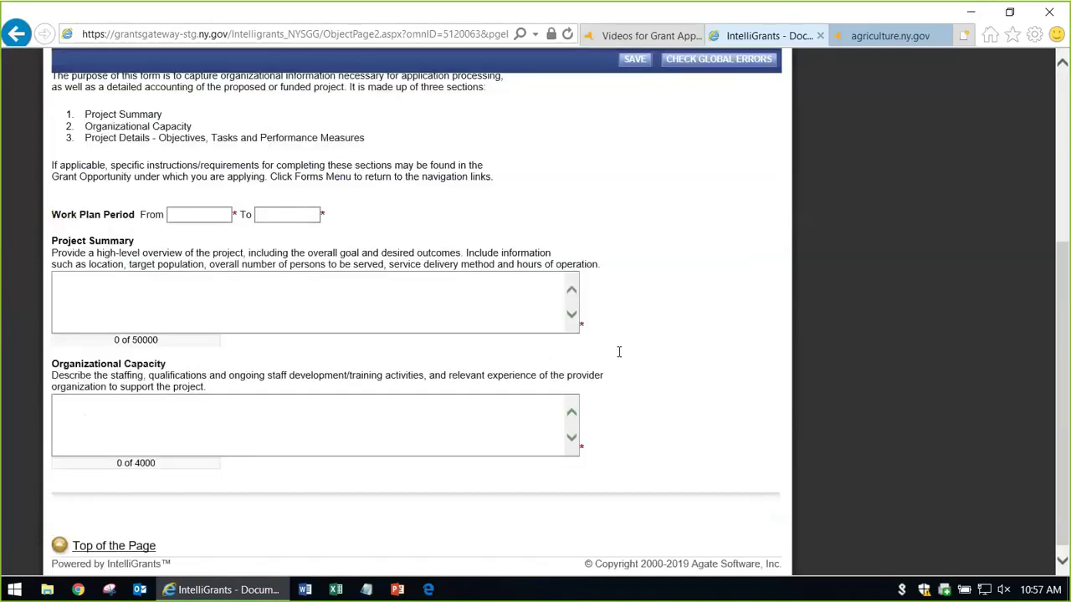
left_click(207, 211)
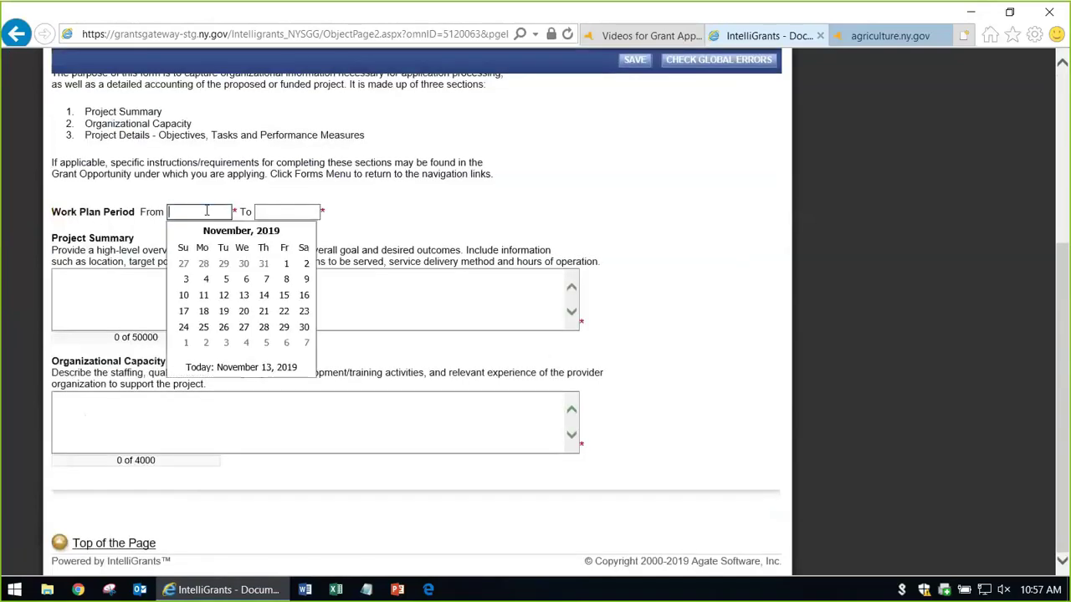
left_click(575, 220)
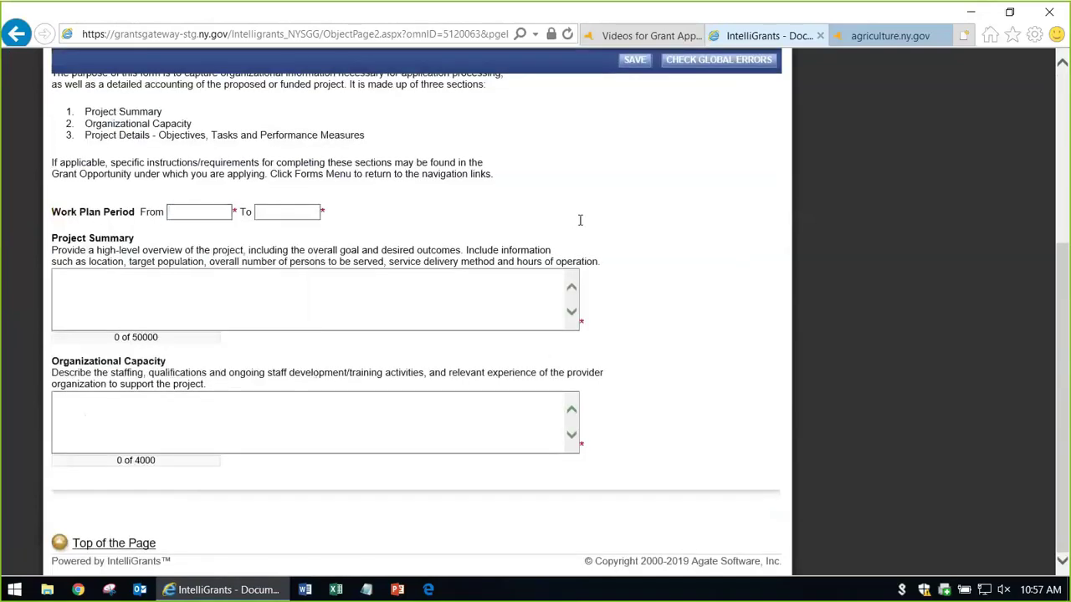
left_click(218, 213)
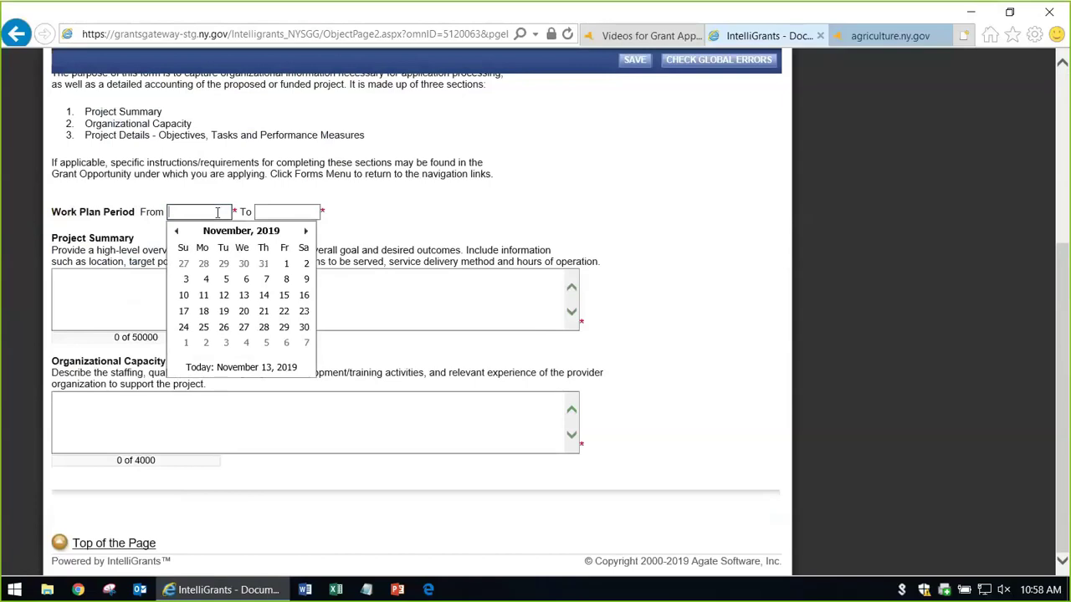
type("5/1/2020")
key("Tab")
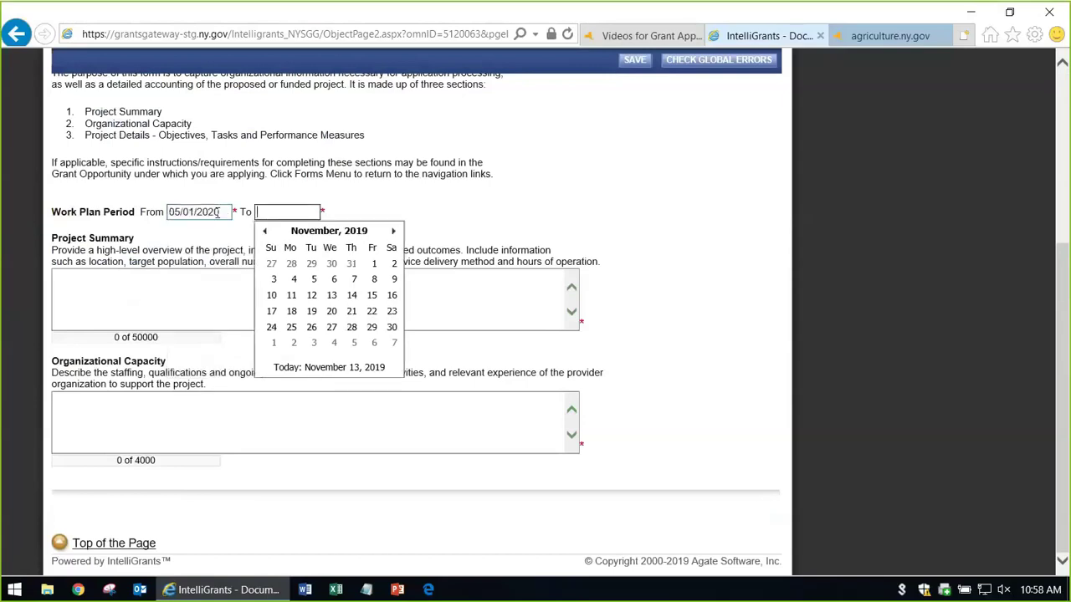
type("4/31/20221")
key("Tab")
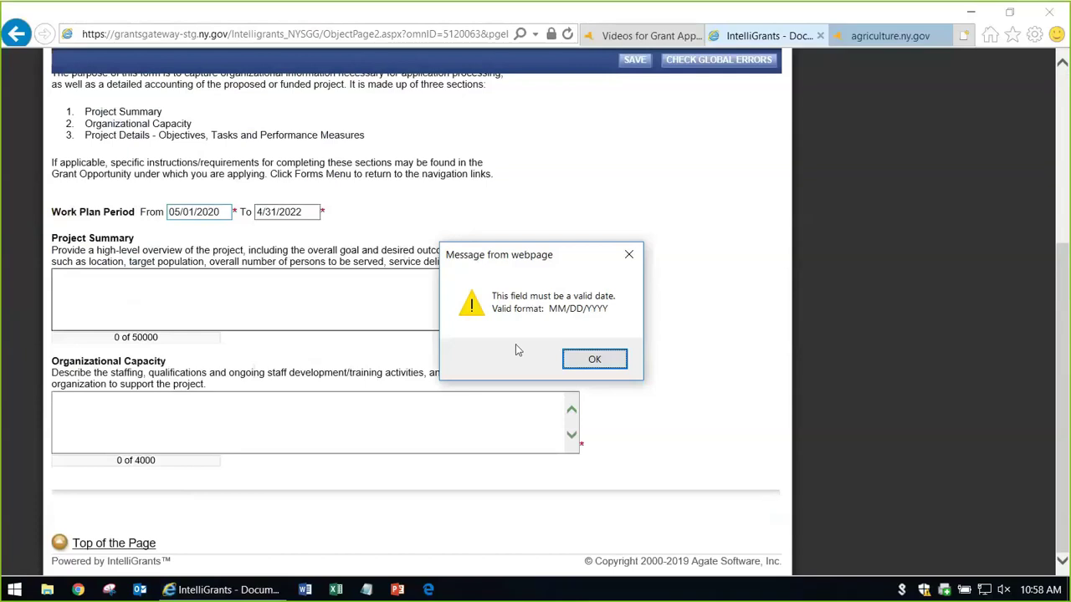
left_click(615, 360)
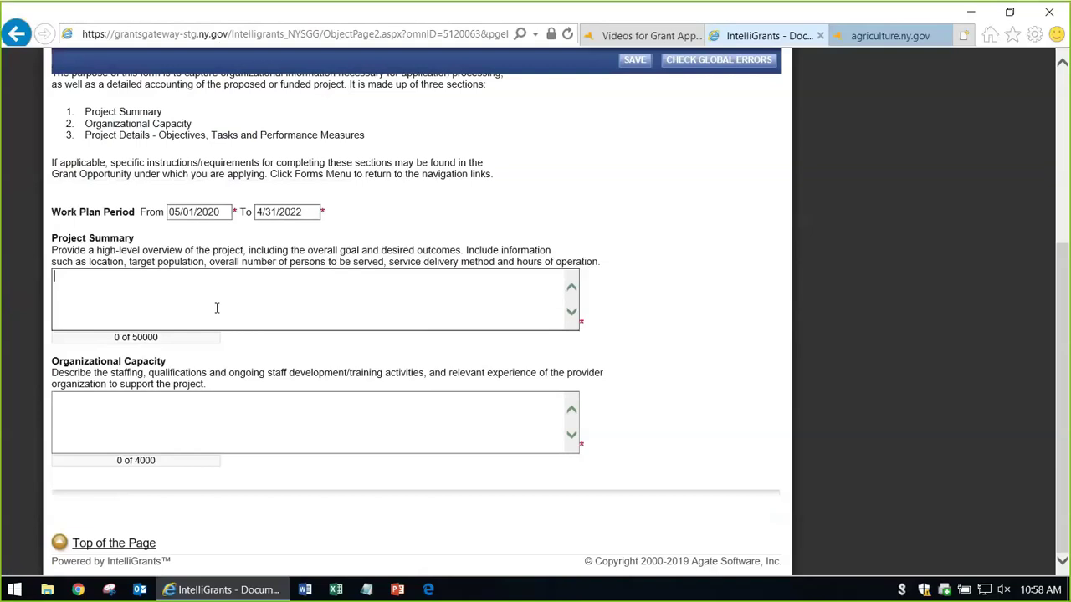
Fill Project Summary with 'Here is the project summary.' repeated to roughly 580 characters
type("Here is the pr")
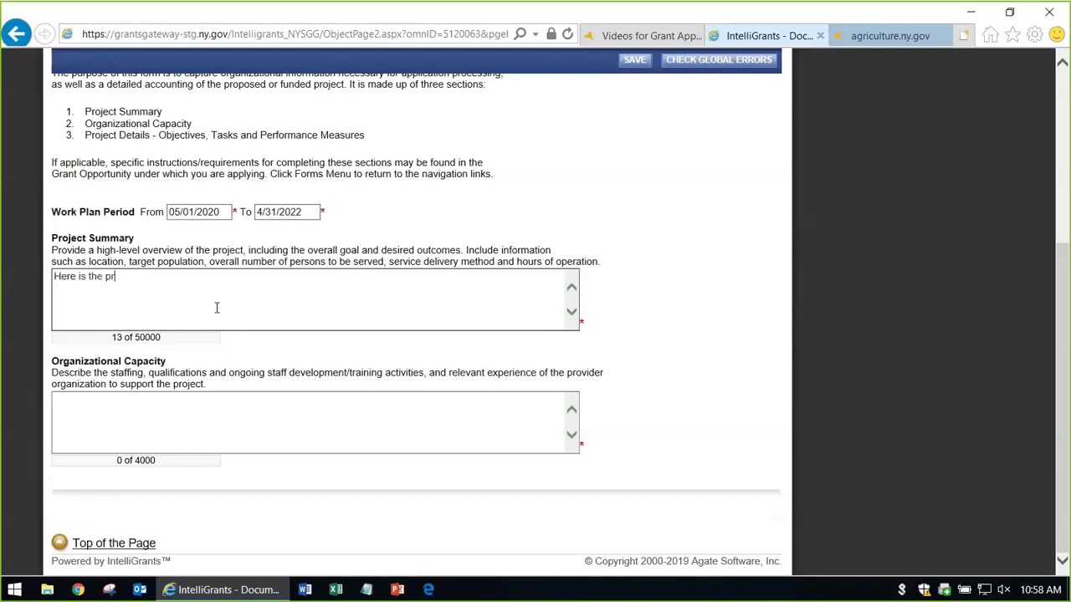
type("oject summary.")
key("ctrl+a")
key("ctrl+c")
key("ctrl+v")
key("ctrl+v")
key("ctrl+v")
key("ctrl+v")
key("ctrl+v")
key("ctrl+v")
key("ctrl+v")
key("ctrl+v")
key("ctrl+v")
key("ctrl+v")
key("ctrl+v")
key("ctrl+v")
key("ctrl+v")
key("ctrl+v")
key("ctrl+v")
key("ctrl+v")
key("ctrl+v")
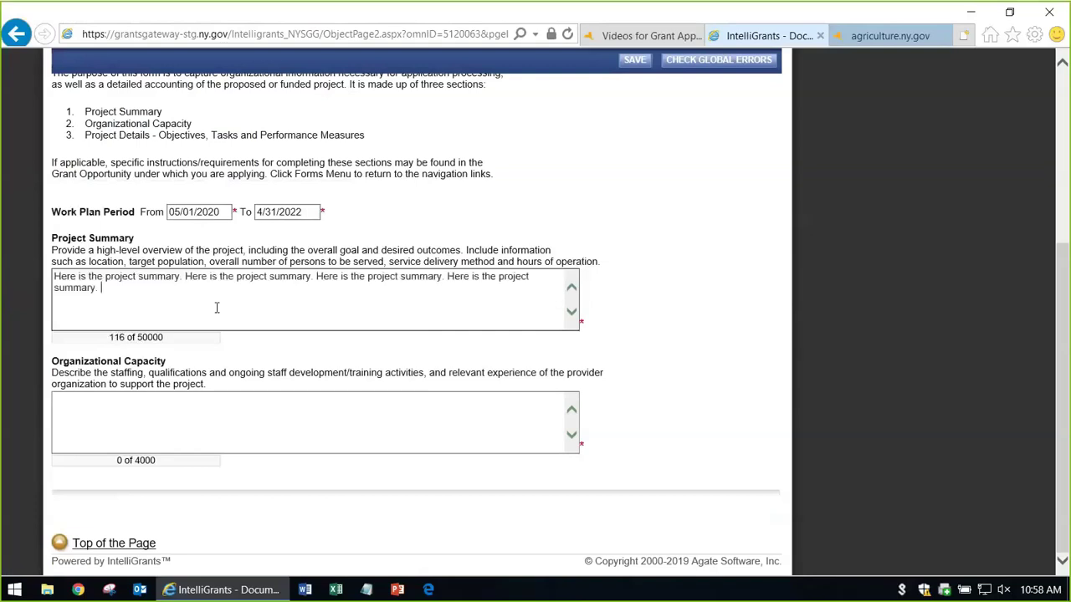
key("ctrl+v")
key("ctrl+v")
key("ctrl+v")
key("ctrl+a")
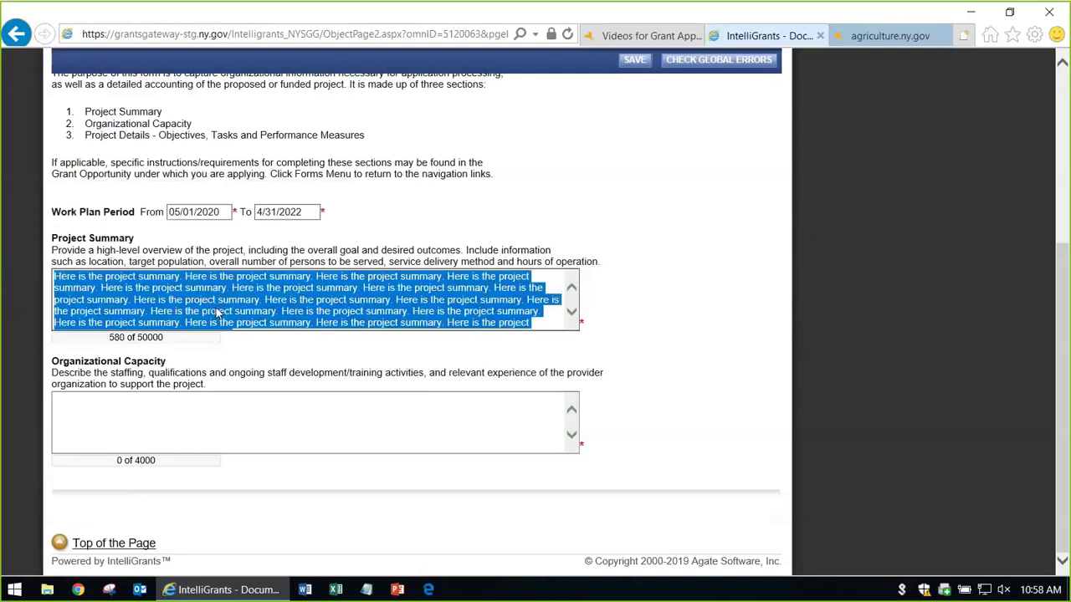
key("ctrl+c")
key("ctrl+v")
key("ctrl+v")
key("ctrl+v")
key("ctrl+v")
key("ctrl+v")
key("ctrl+v")
key("ctrl+v")
key("ctrl+v")
key("ctrl+v")
key("ctrl+v")
key("ctrl+v")
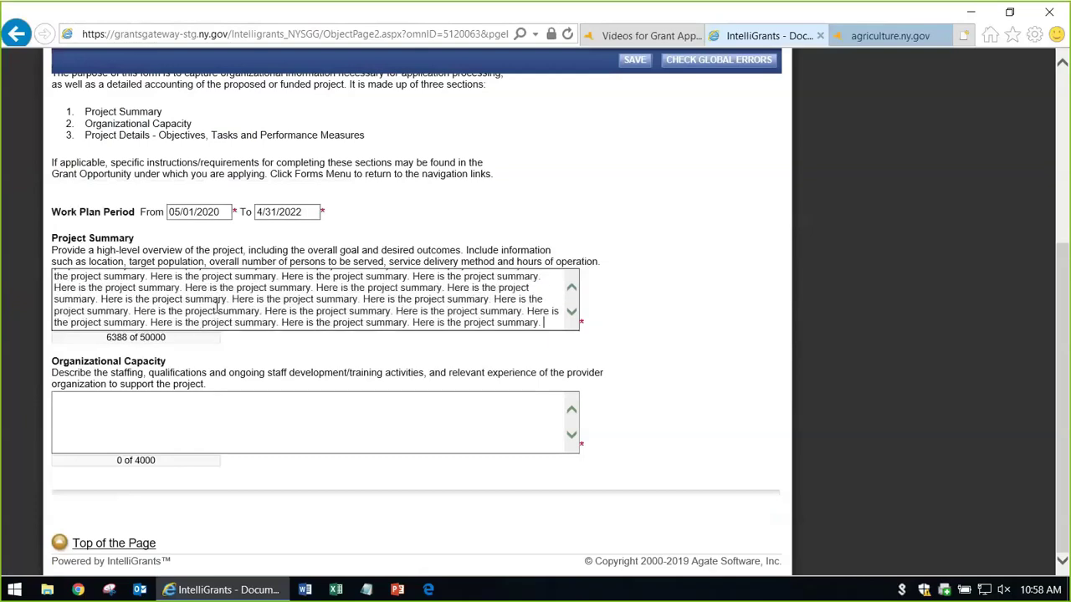
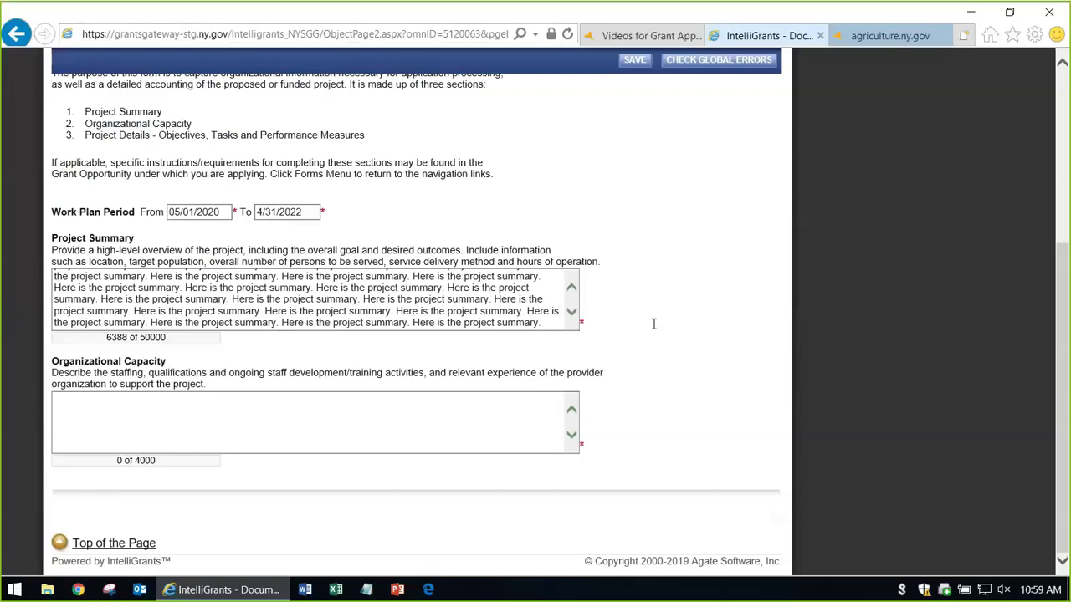
Type 'Here is our organizational capacity.' in Organizational Capacity and paste it repeatedly into paragraphs
left_click(284, 431)
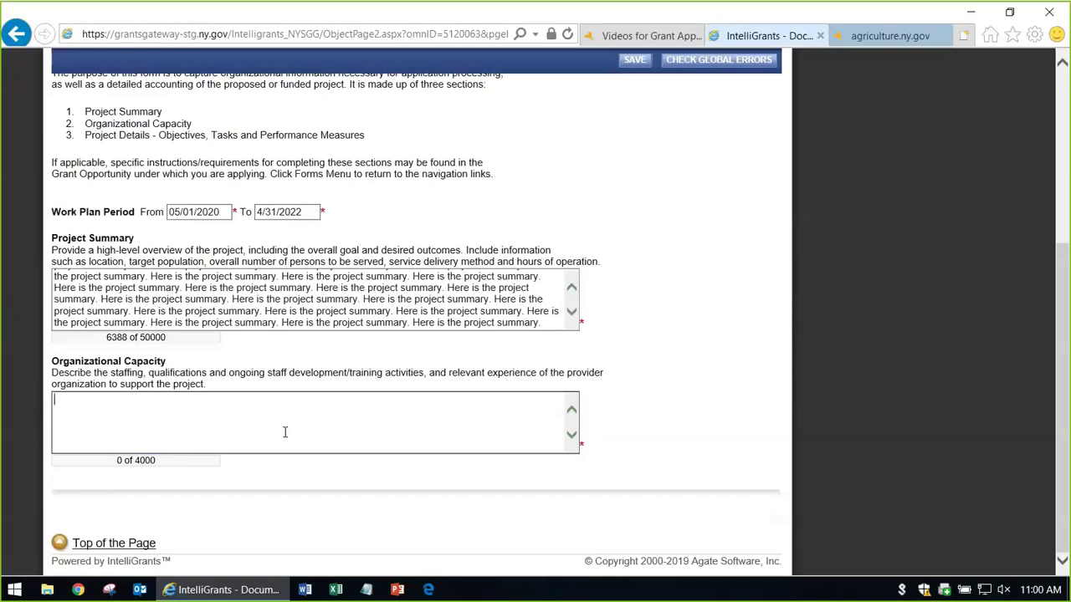
type("Here is our organizati")
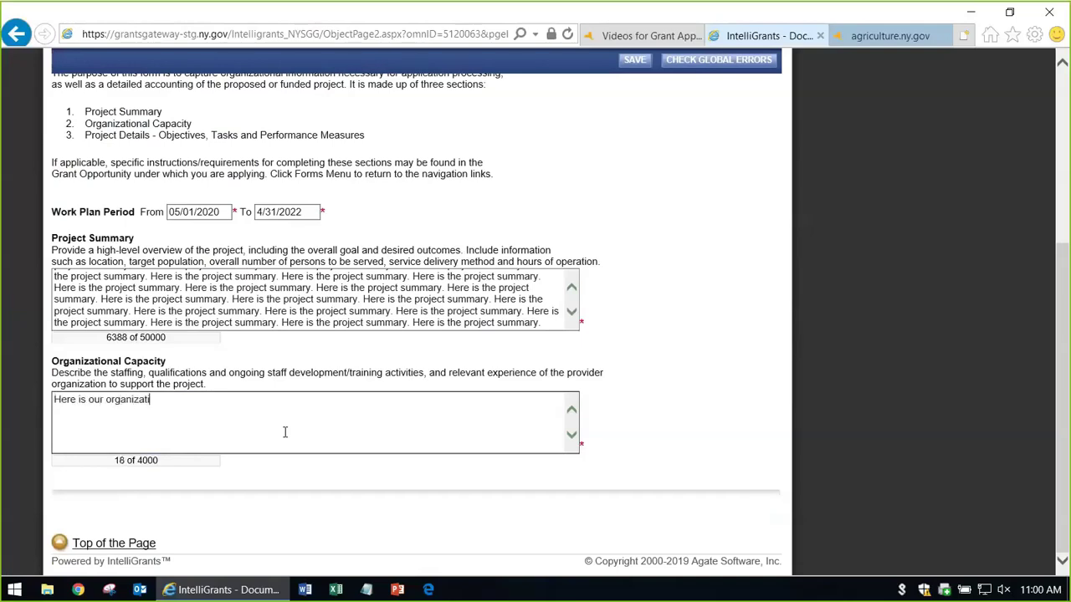
type("onal capacity.")
key("ctrl+a")
key("ctrl+c")
key("ctrl+v")
key("ctrl+v")
key("ctrl+v")
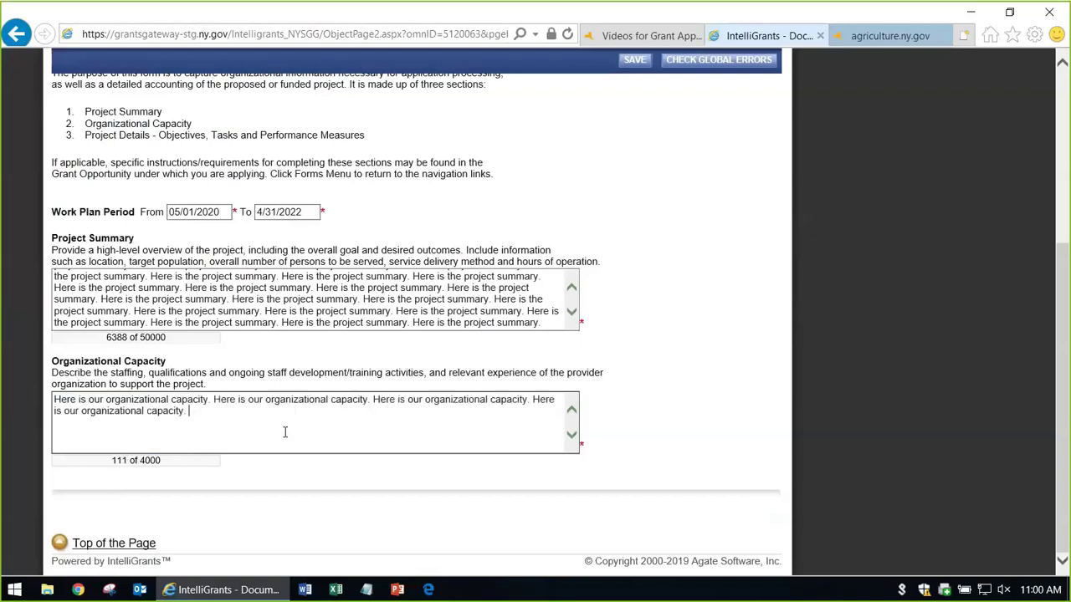
key("ctrl+v")
key("ctrl+v")
key("ctrl+v")
key("ctrl+v")
key("ctrl+v")
key("ctrl+v")
key("ctrl+v")
key("ctrl+v")
key("ctrl+v")
key("Return")
key("Return")
key("ctrl+v")
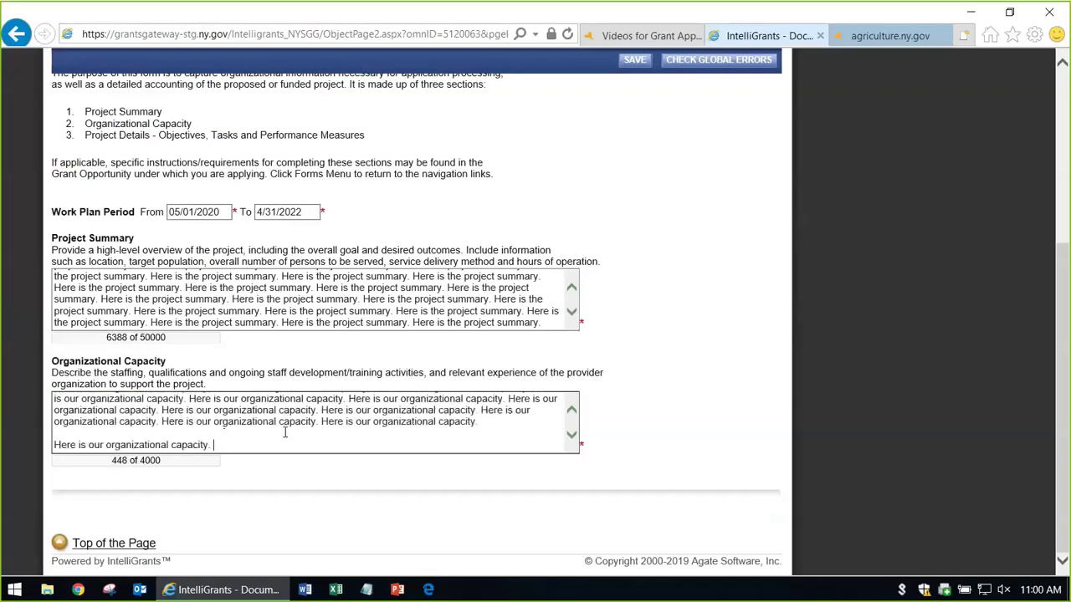
key("ctrl+v")
key("ctrl+v")
key("ctrl+v")
key("ctrl+v")
key("ctrl+v")
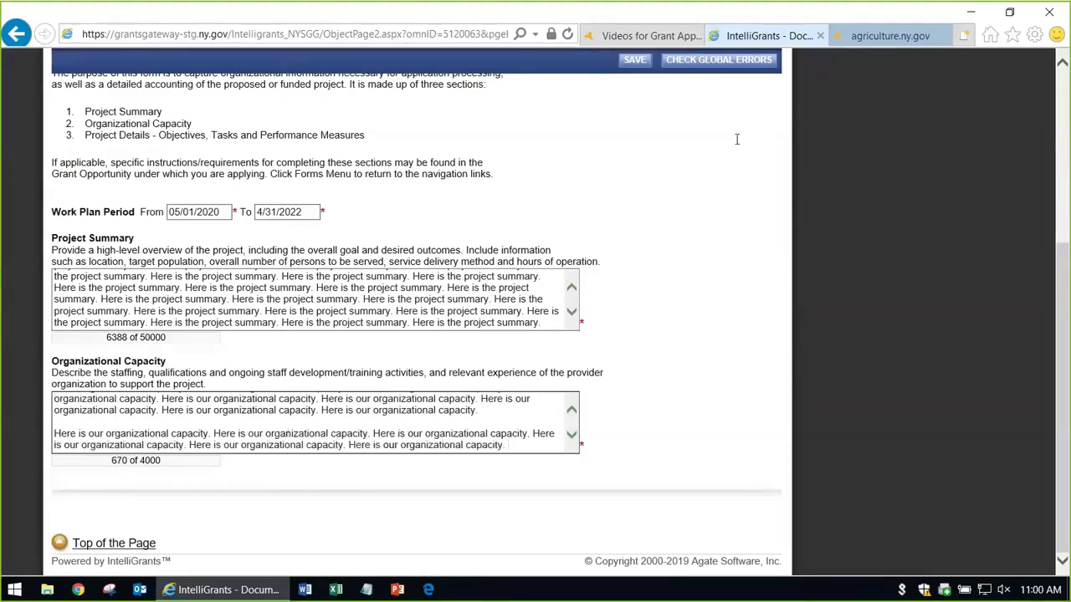
Save the form, change the Work Plan Period end date to 04/30/2022, and save again
left_click(636, 65)
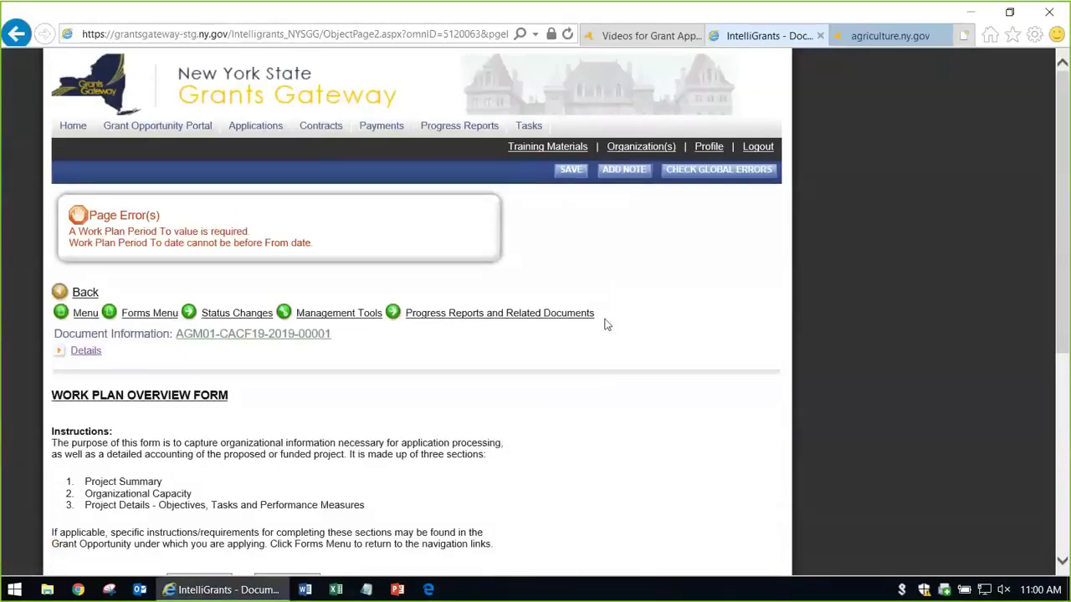
scroll(477, 343, "down", 2)
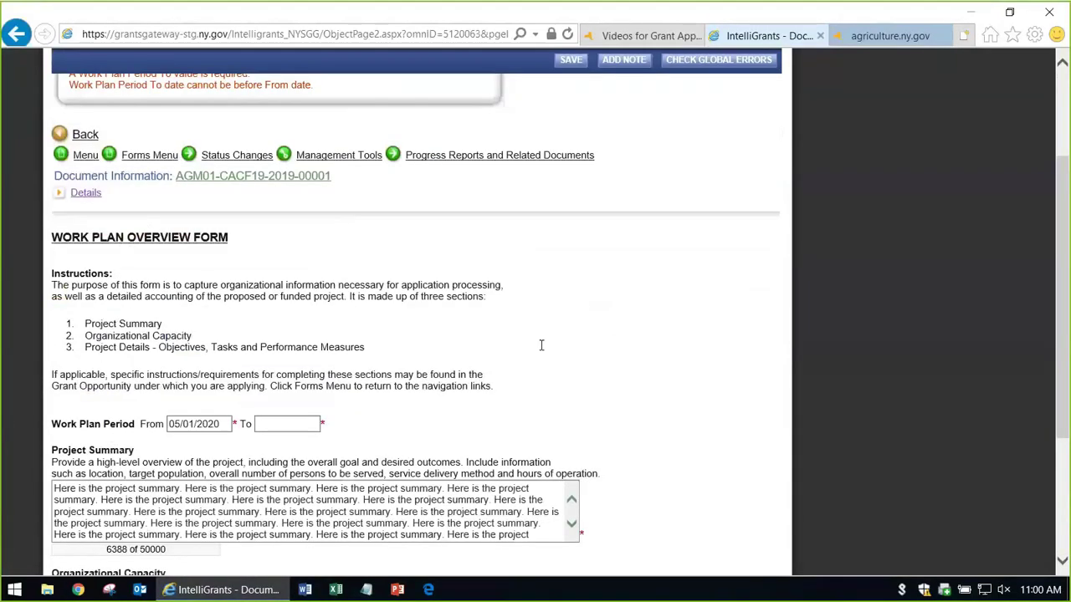
scroll(541, 346, "down", 2)
left_click(287, 266)
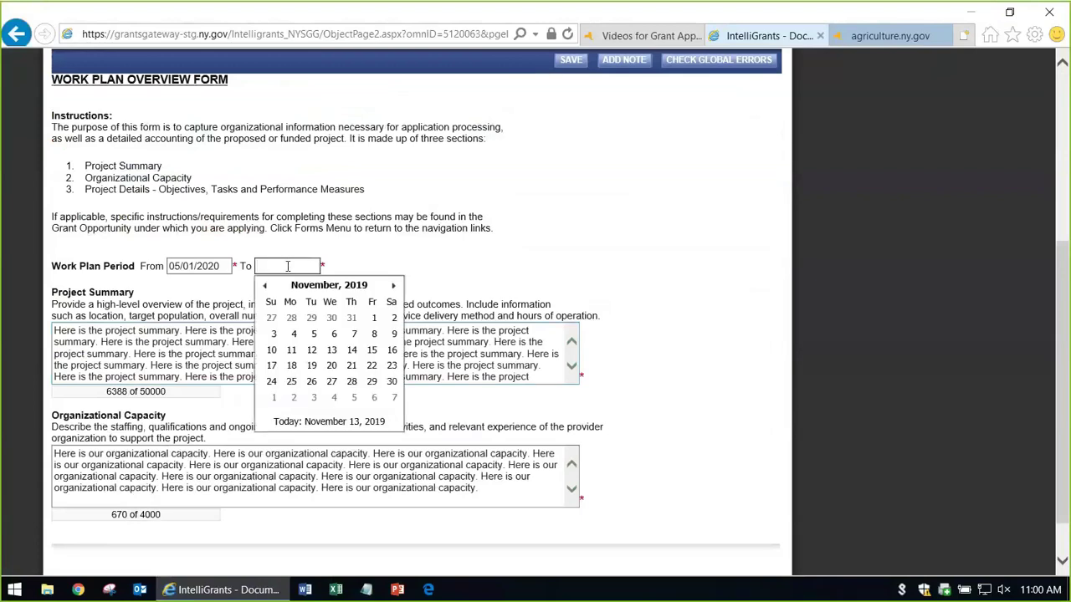
type("4/")
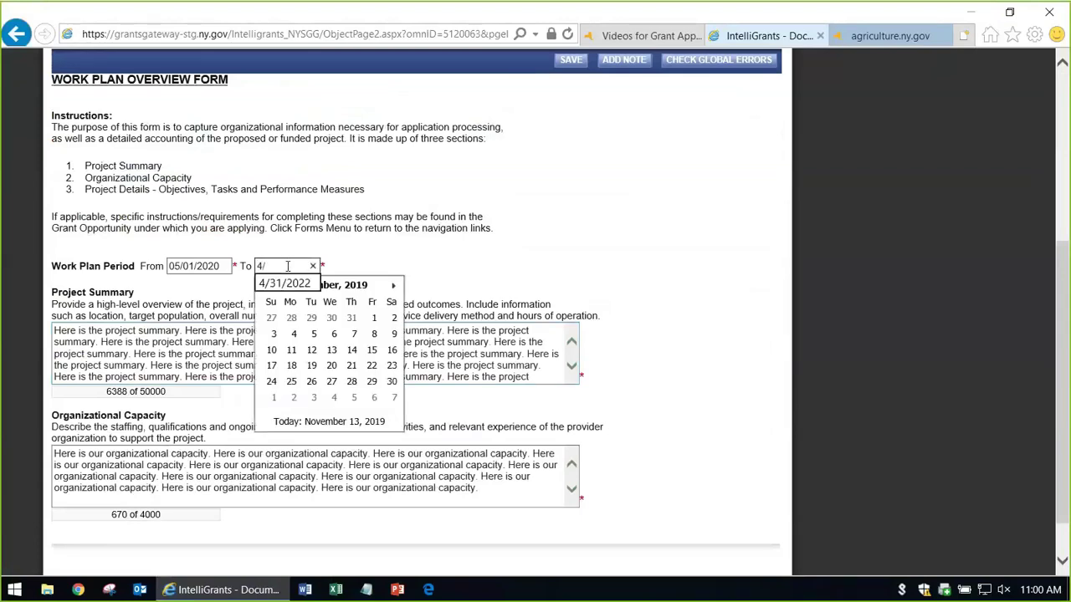
type("/")
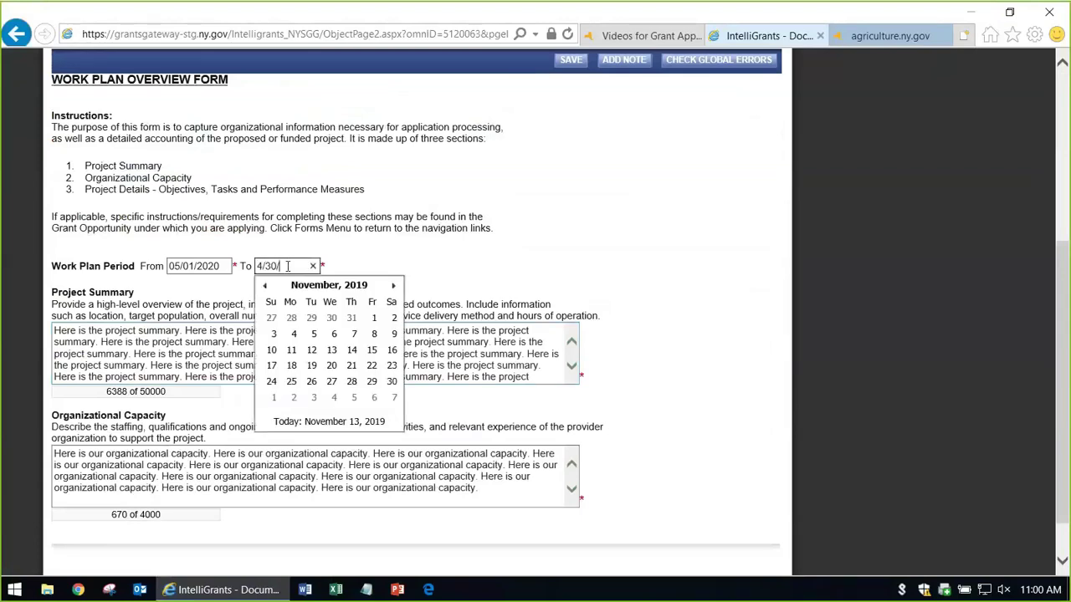
type("2022")
left_click(544, 175)
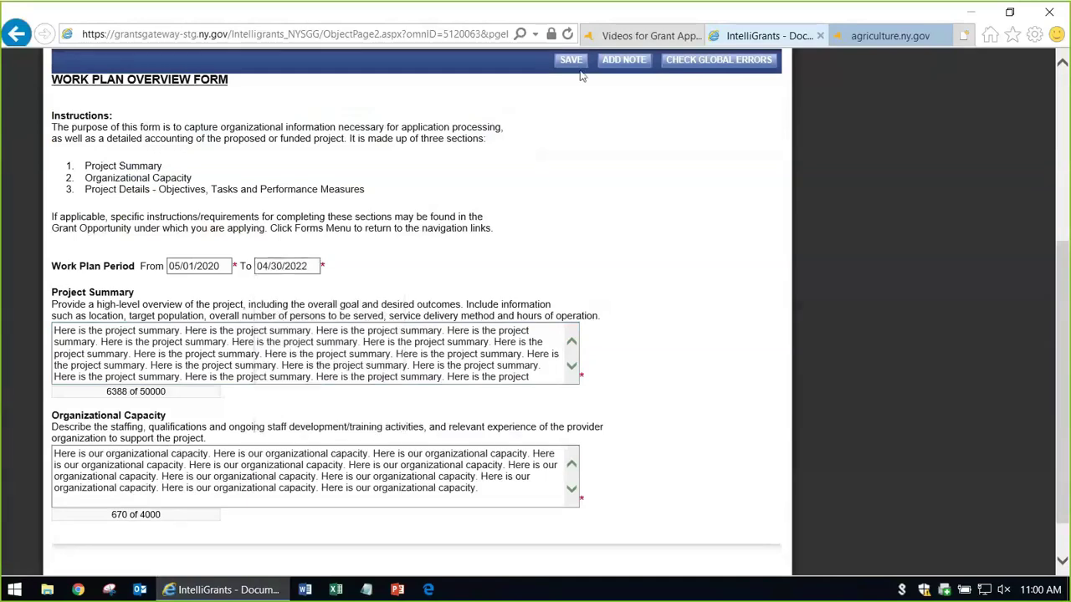
left_click(575, 62)
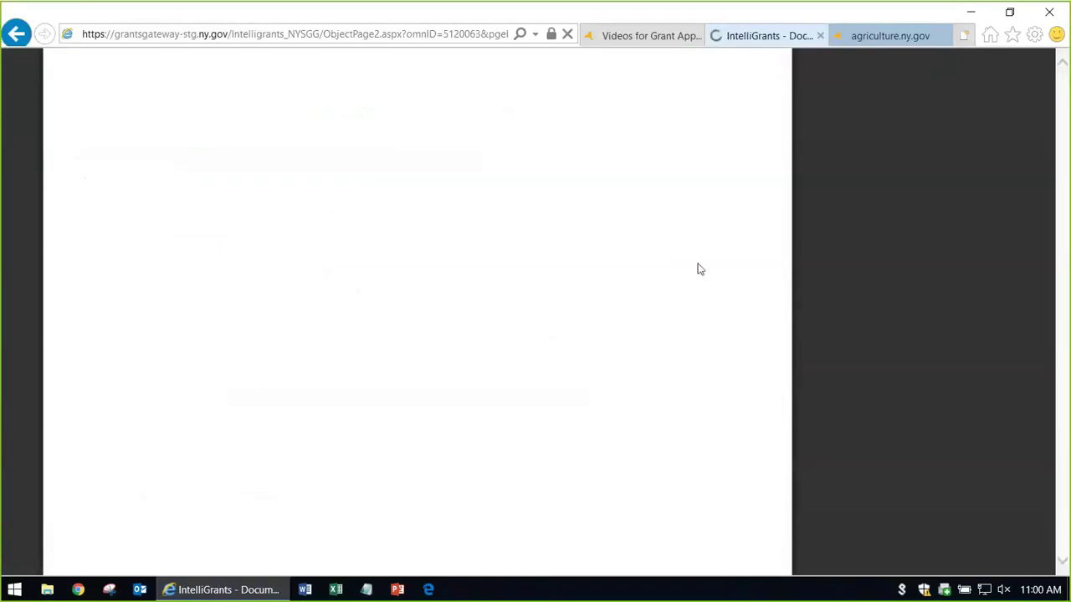
scroll(617, 309, "down", 5)
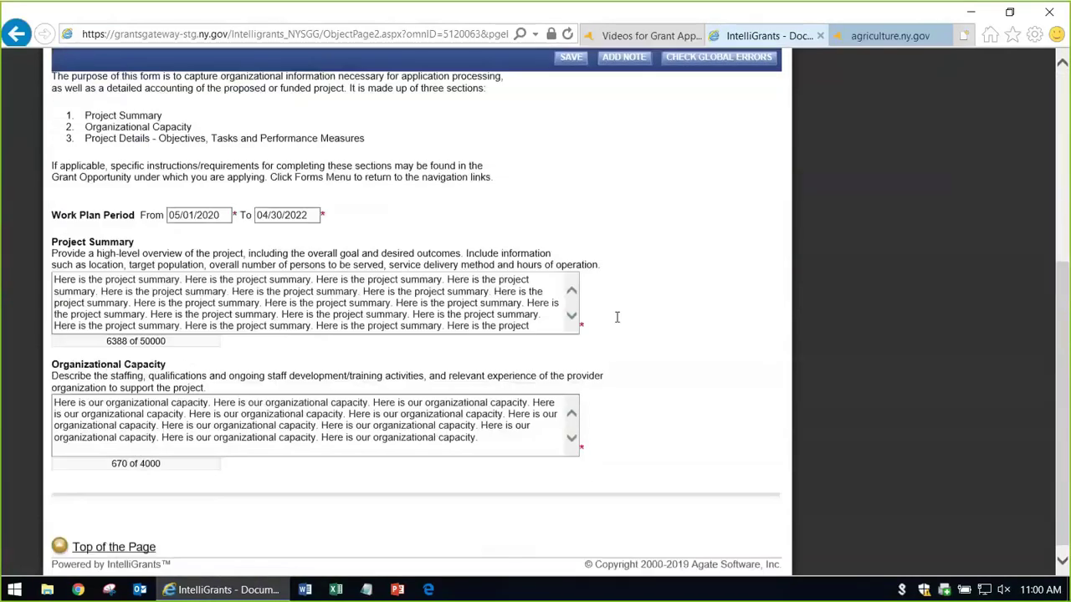
scroll(221, 293, "down", 1)
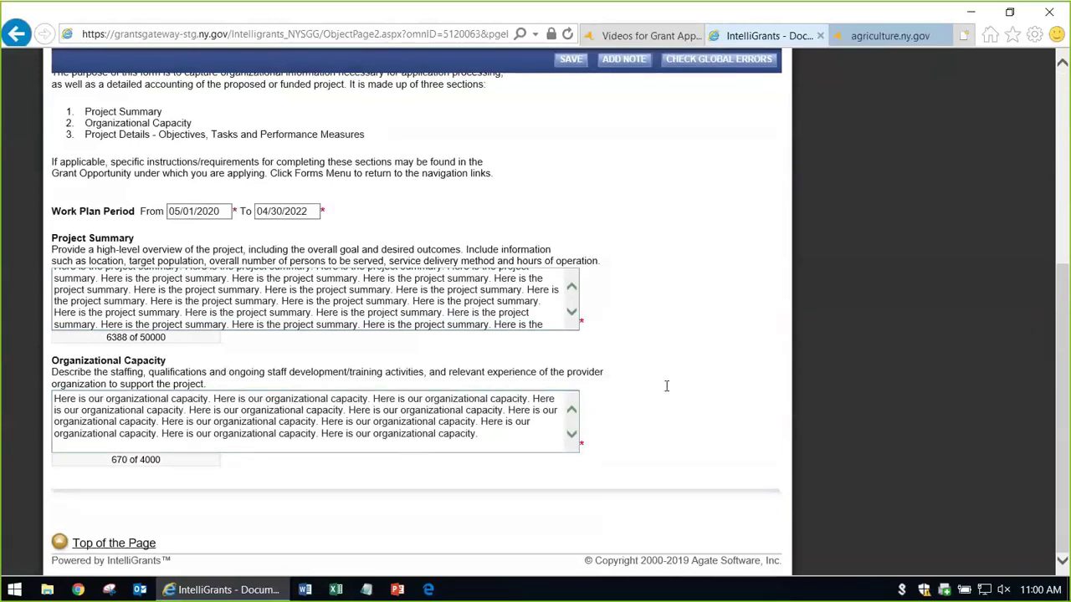
Go from the Forms Menu to the full forms list and open Work Plan Properties
left_click(147, 174)
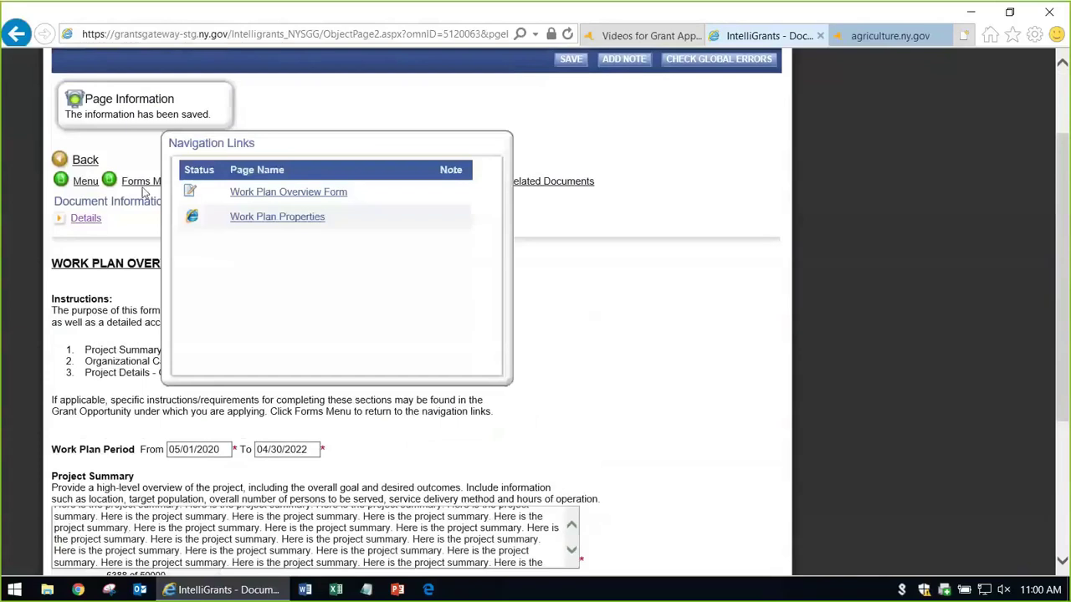
left_click(144, 193)
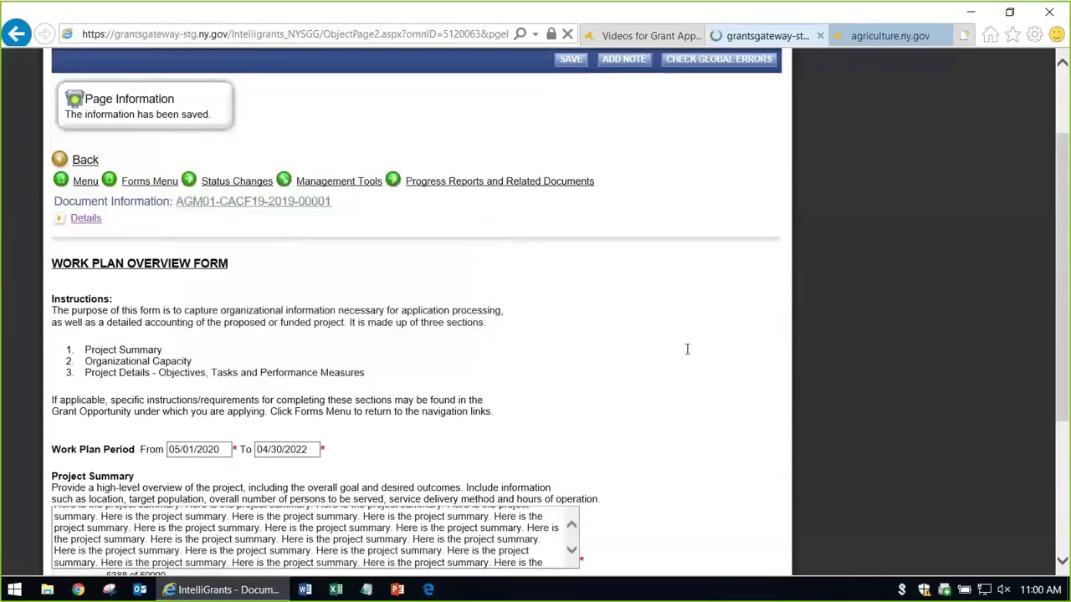
scroll(672, 344, "down", 6)
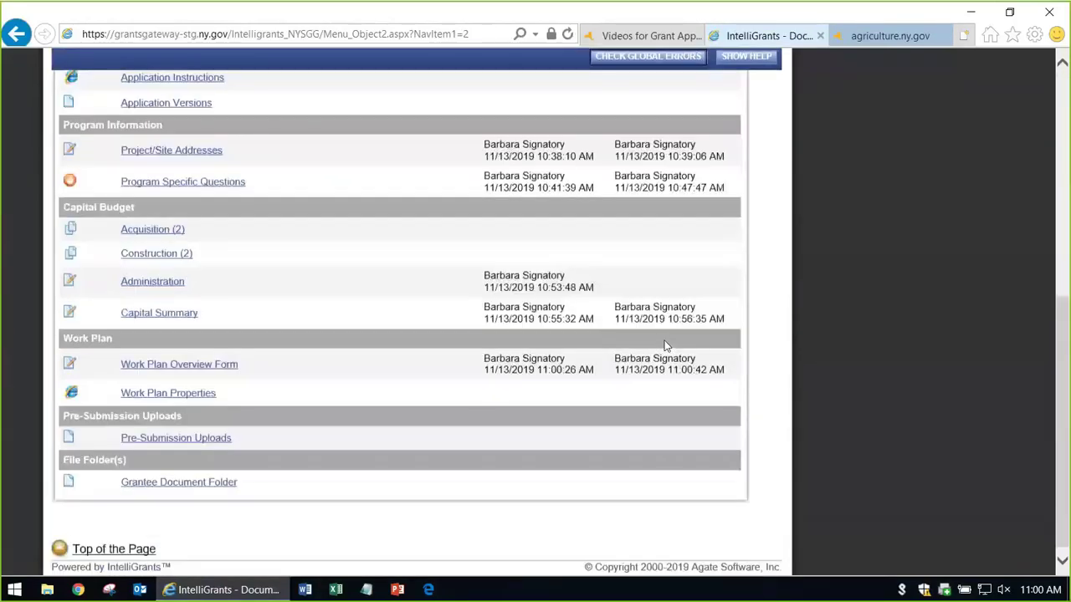
left_click(186, 394)
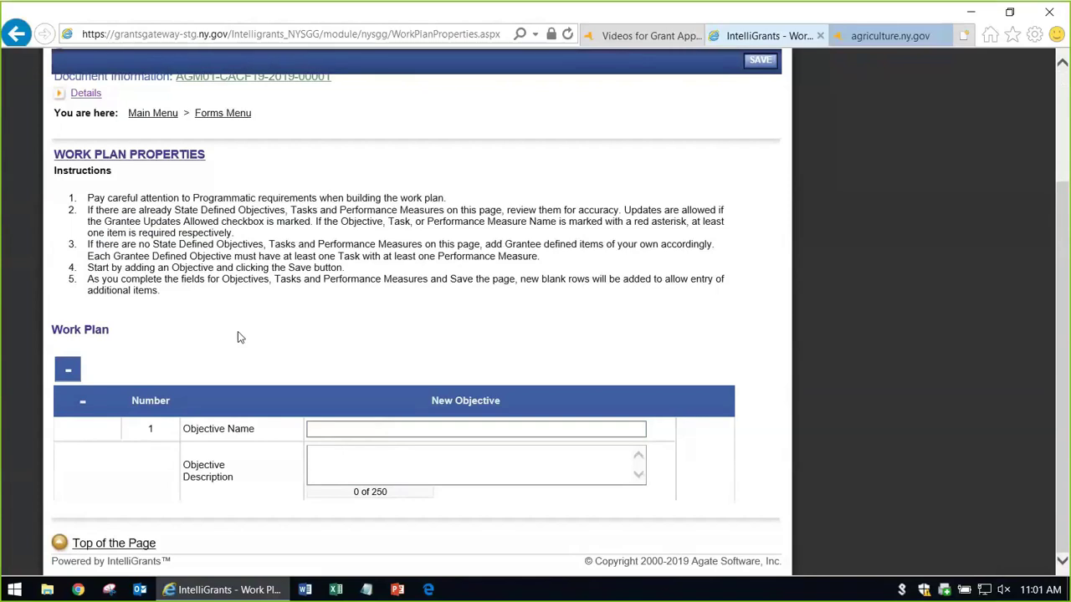
Enter objective 1 'Improve the health and safety of dogs in our shelter' with description 'Here is some detail' and save
left_click(374, 427)
type("Improv")
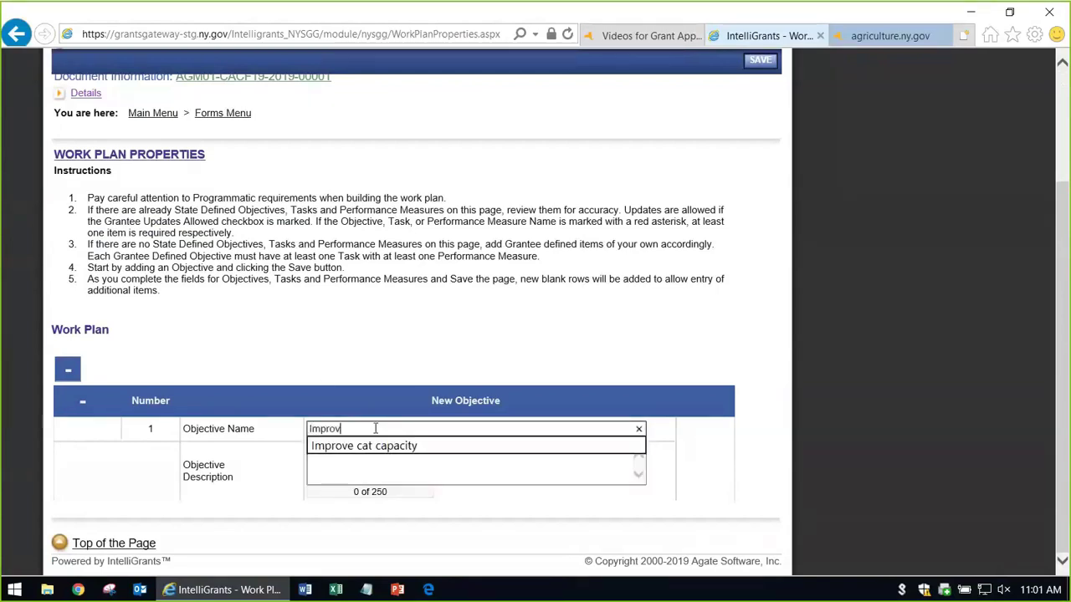
type("e the heal")
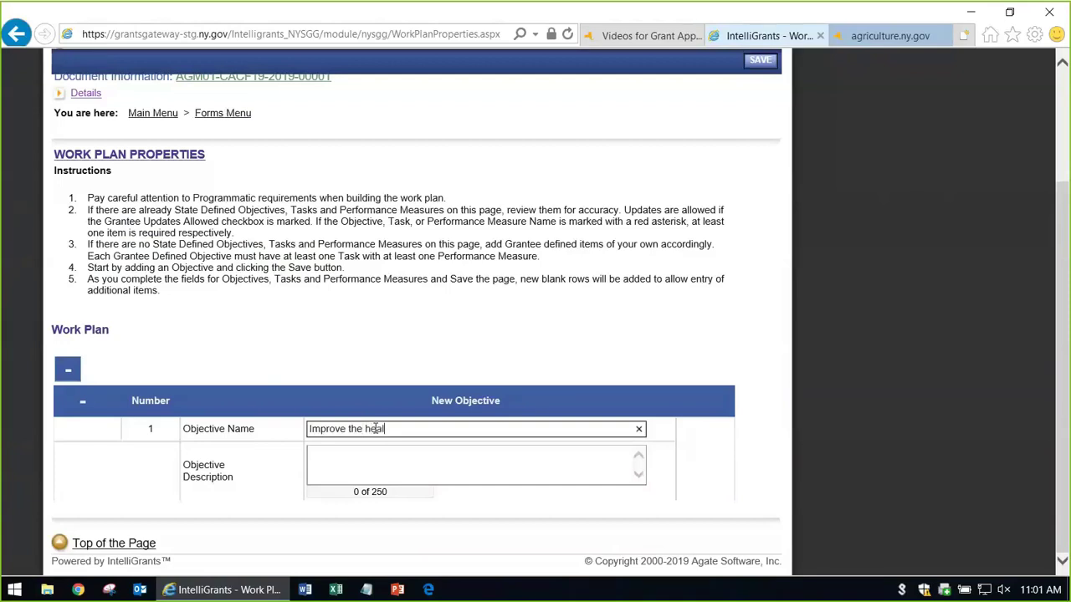
type("th and safety of dogs in our she")
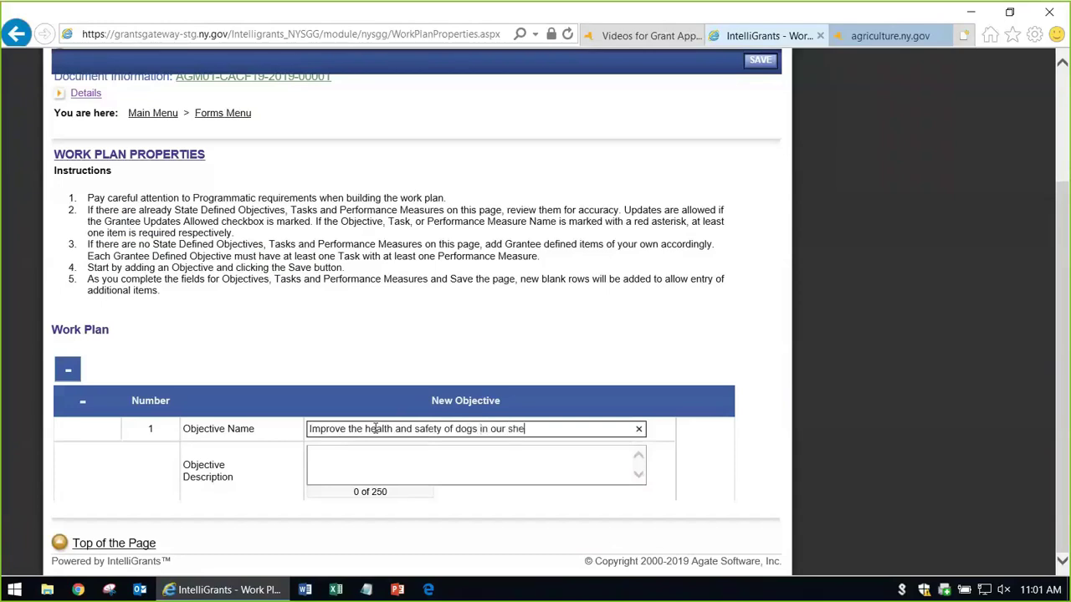
type("lter")
left_click(388, 475)
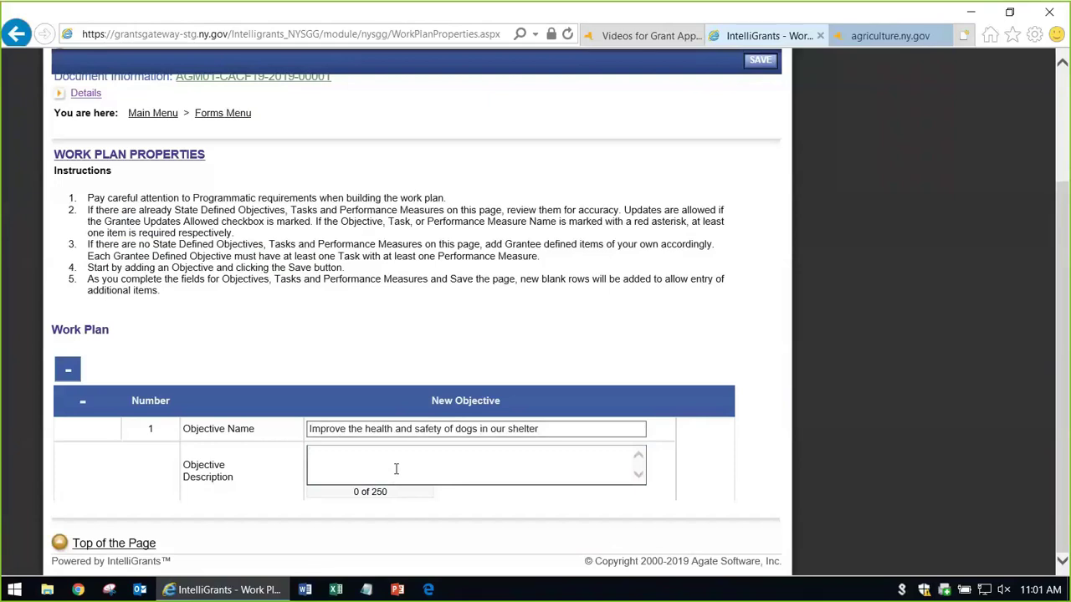
type("Here is some detail")
left_click(758, 60)
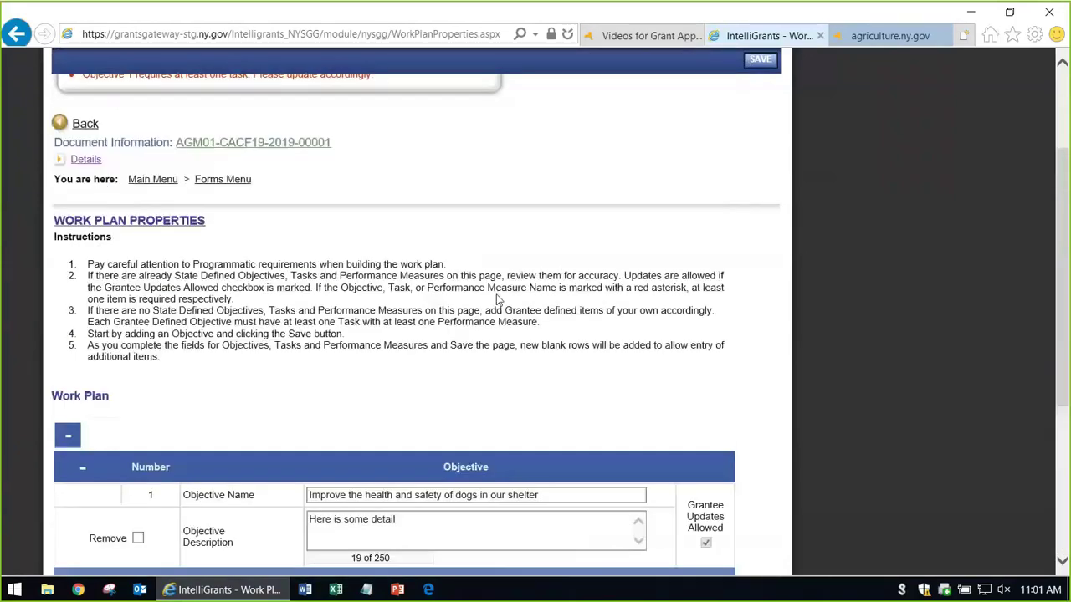
Add task 1.1 with description 'Here is details about that.', then rename it 'Temp housing for dogs'
scroll(236, 313, "up", 1)
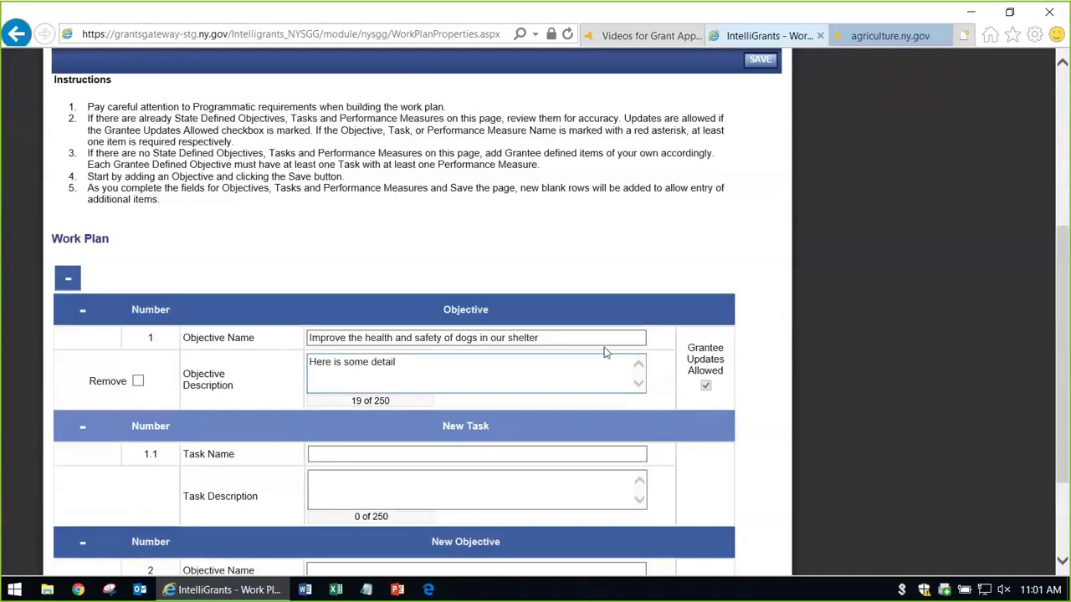
scroll(606, 352, "down", 2)
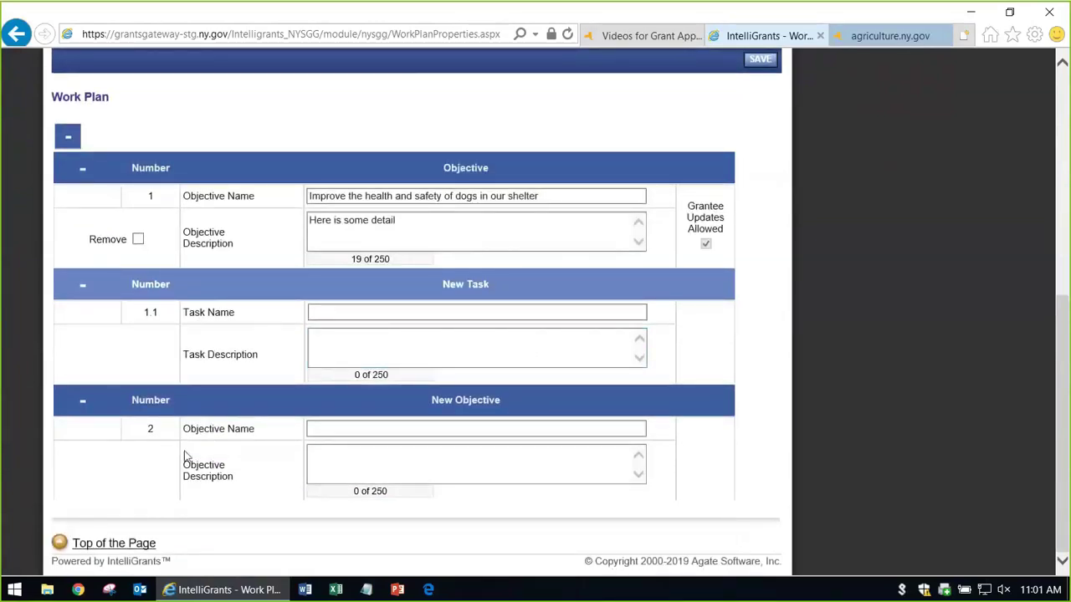
left_click(362, 314)
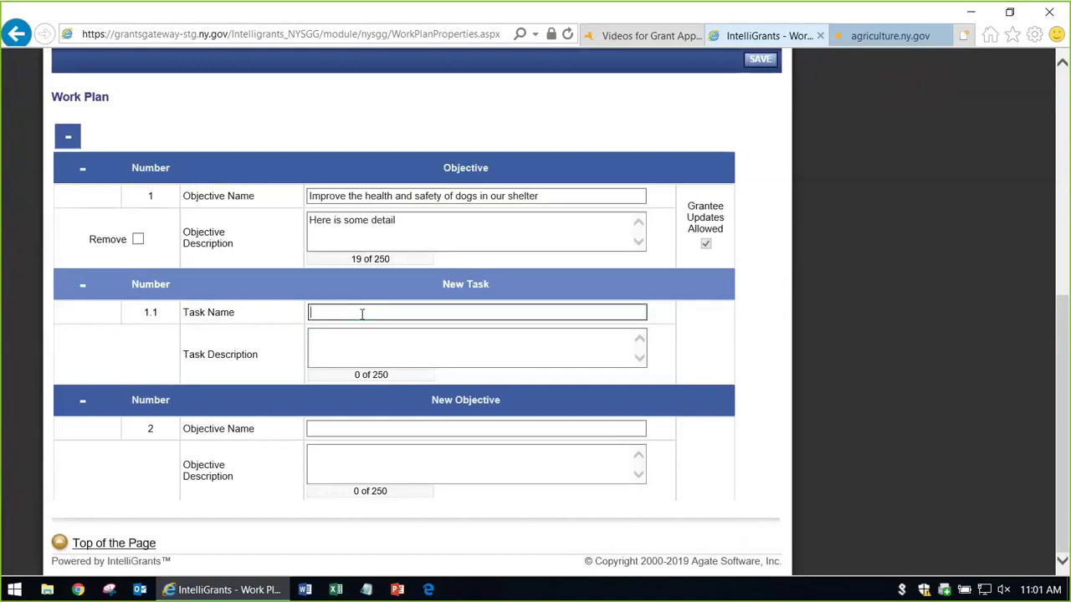
type("Remove all dogs in care and put them in temp housing.")
left_click(365, 342)
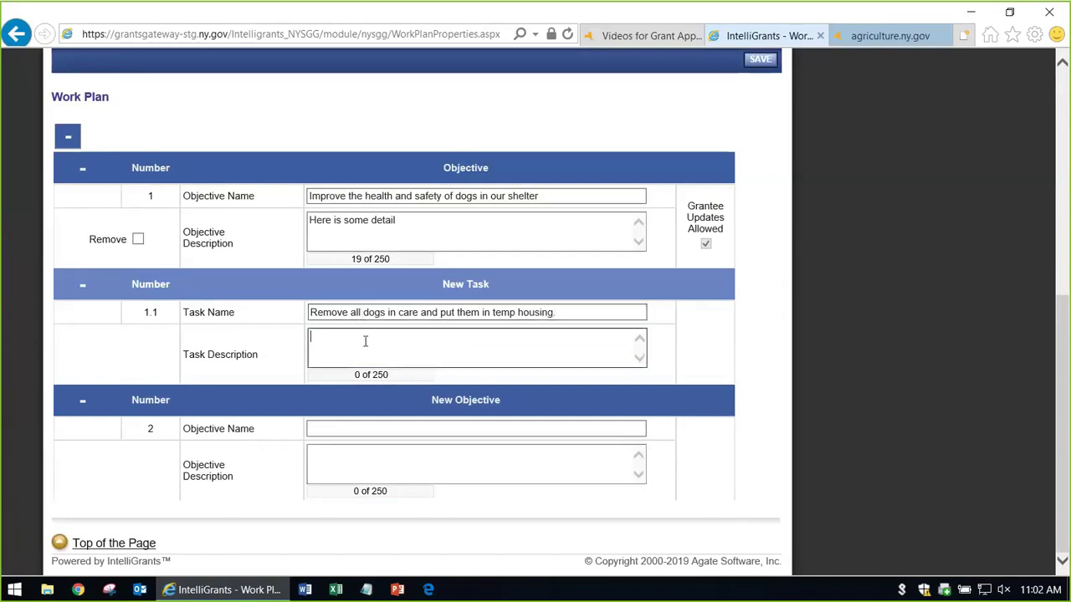
type("Here is details")
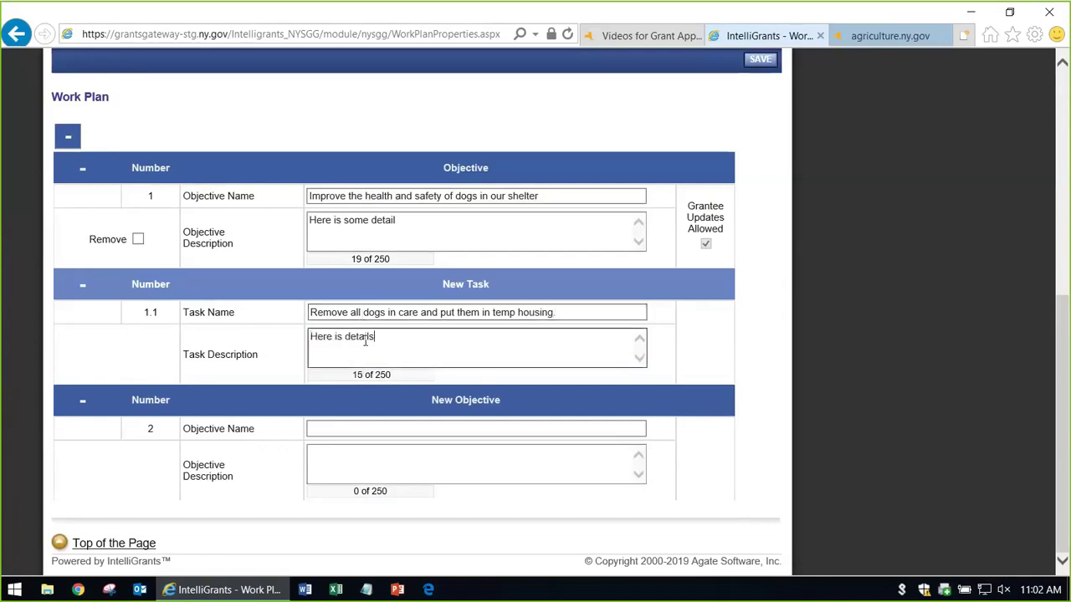
type(" about that.")
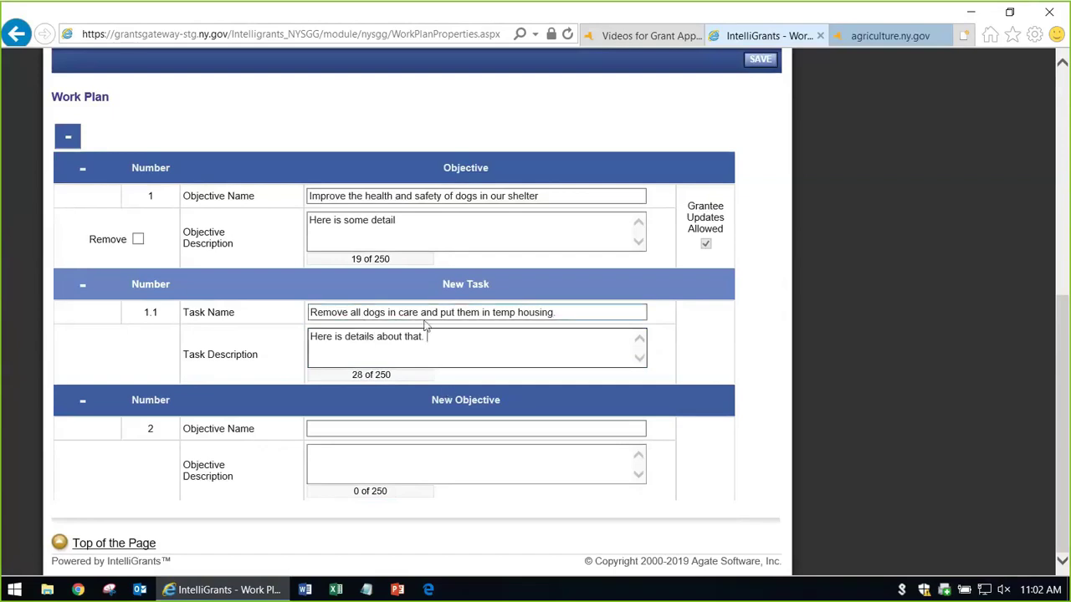
left_click_drag(558, 312, 292, 331)
type("Temp housi")
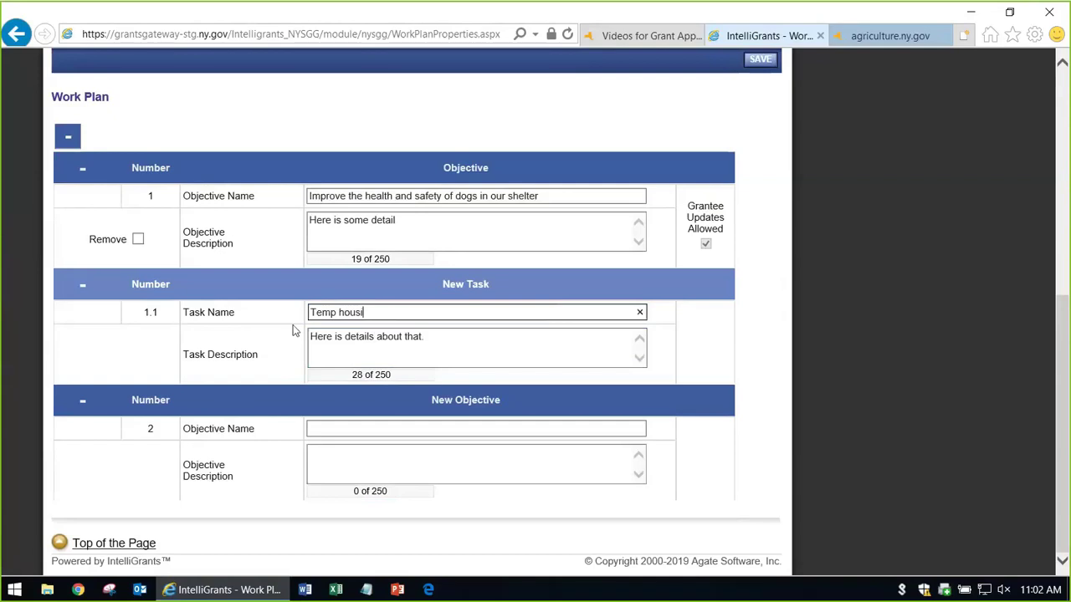
type("ng for dogs")
key("Tab")
left_click(462, 338)
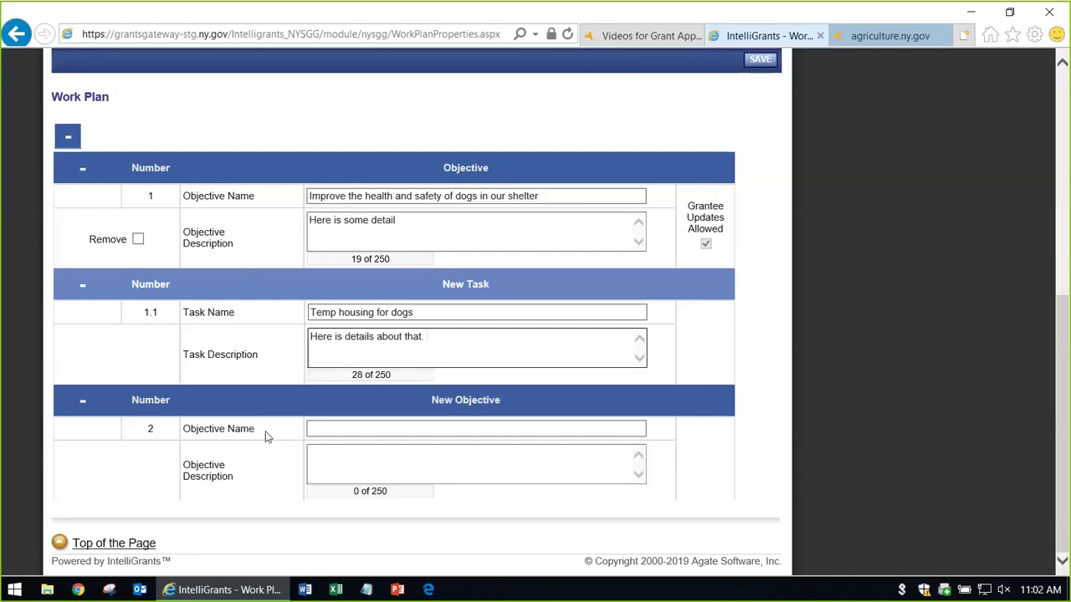
Save the renamed task 1.1 to the work plan
left_click(759, 60)
scroll(216, 271, "down", 1)
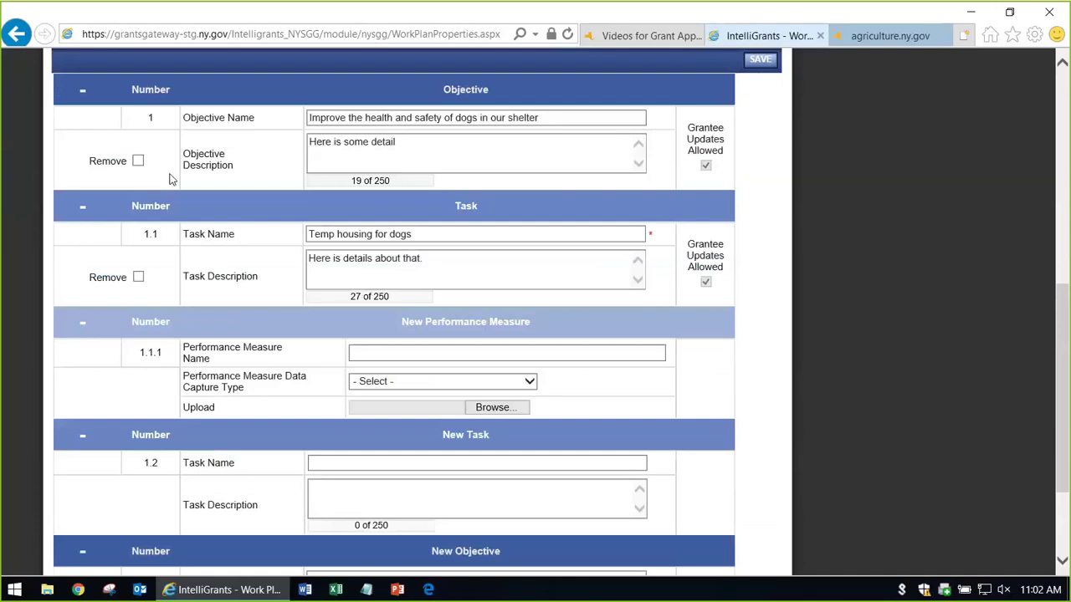
scroll(207, 272, "up", 1)
scroll(207, 272, "down", 1)
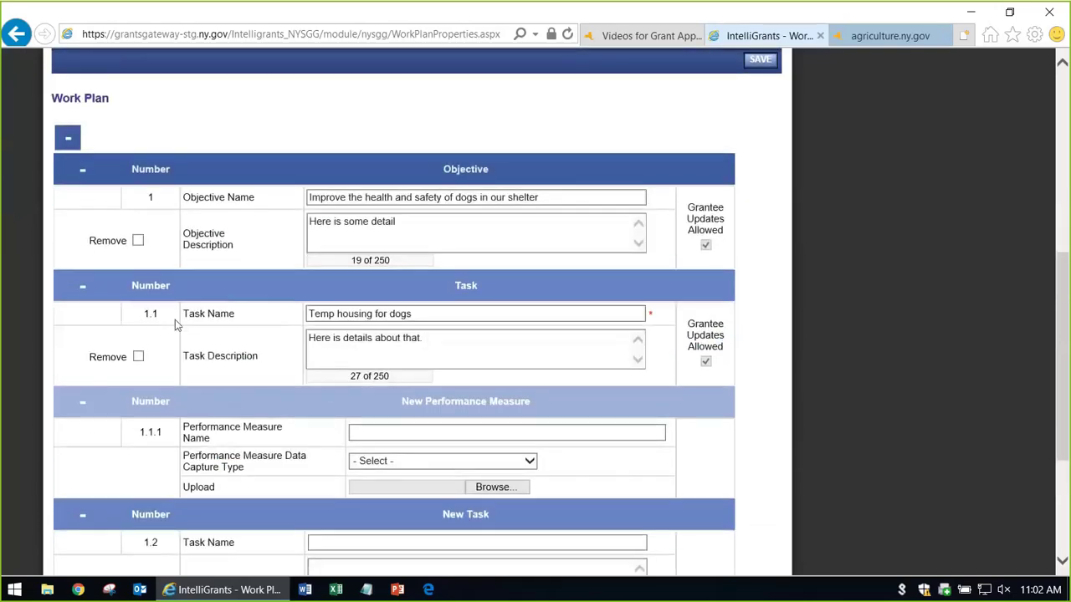
scroll(174, 320, "down", 2)
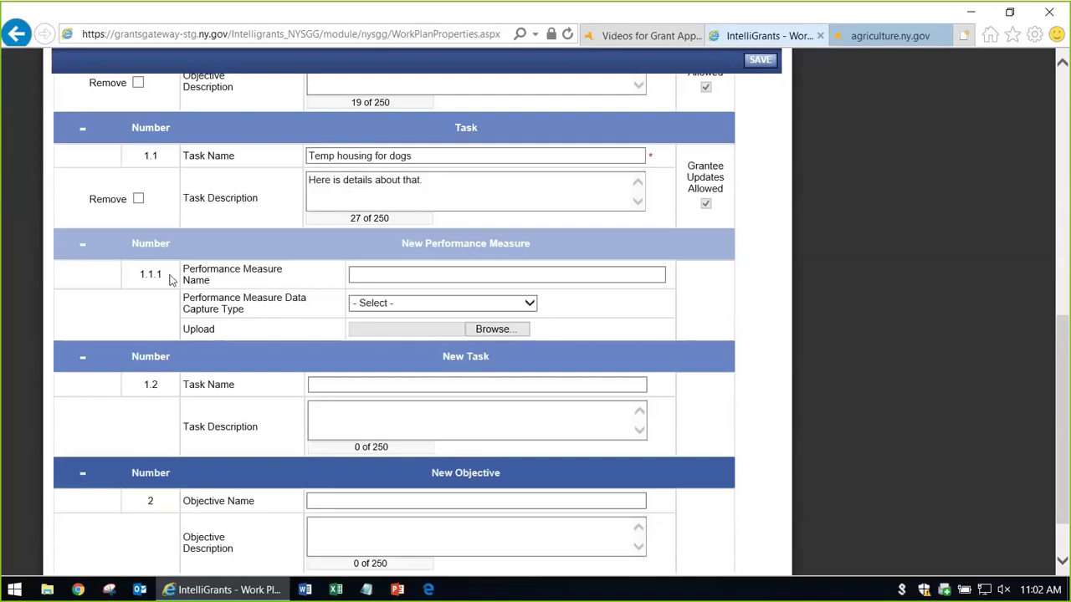
Name measure 1.1.1 'Select temporary boarding facility' and set its type to Text (500 character limit)
left_click(383, 275)
type("Select pote")
type("nt")
type("i")
key("BackSpace")
key("BackSpace")
key("BackSpace")
key("BackSpace")
key("BackSpace")
key("BackSpace")
key("BackSpace")
type("temporary ")
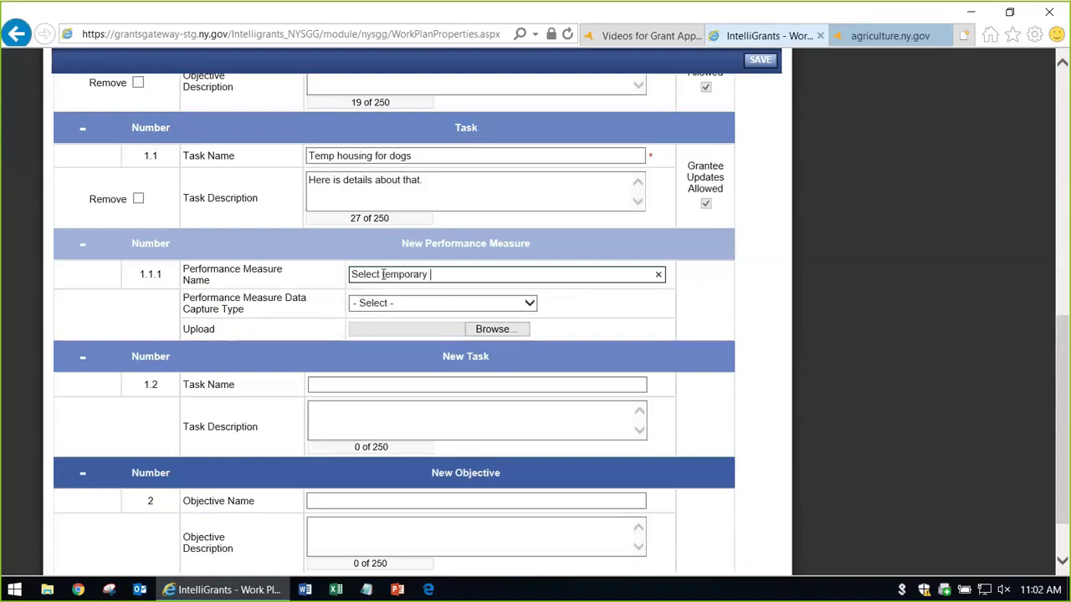
type("boarding facility")
key("Tab")
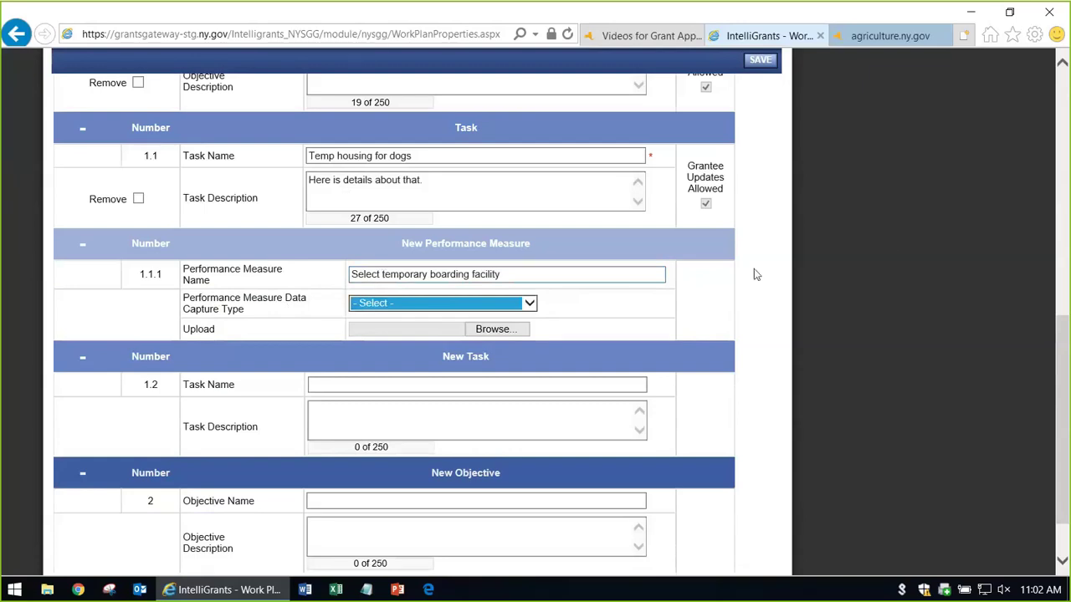
left_click(529, 306)
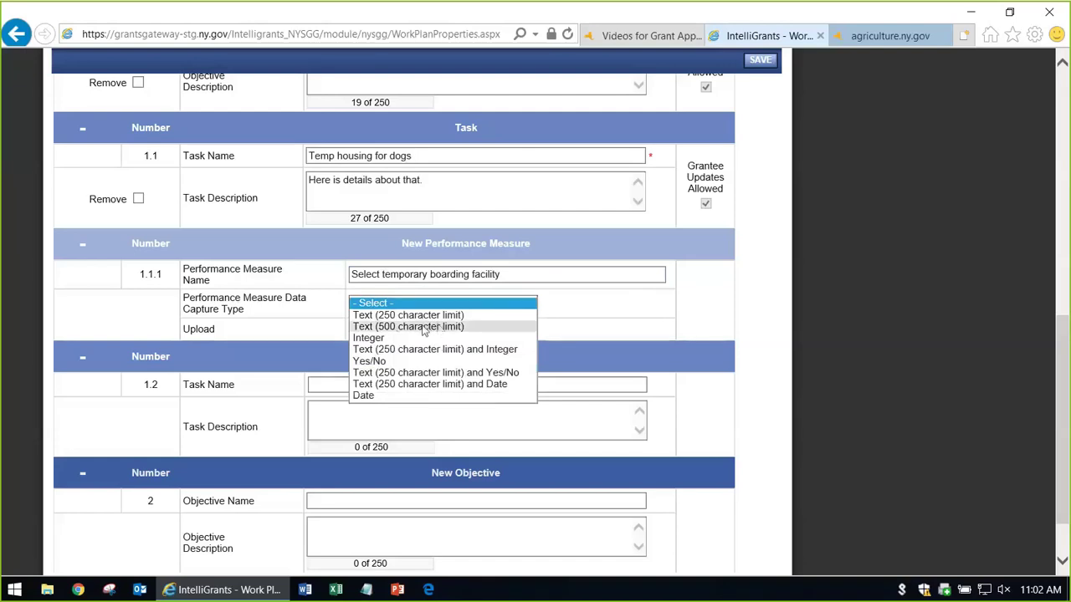
left_click(397, 331)
Write the 1.1.1 narrative about selecting the facility by xyz criteria and save the measure
left_click(397, 337)
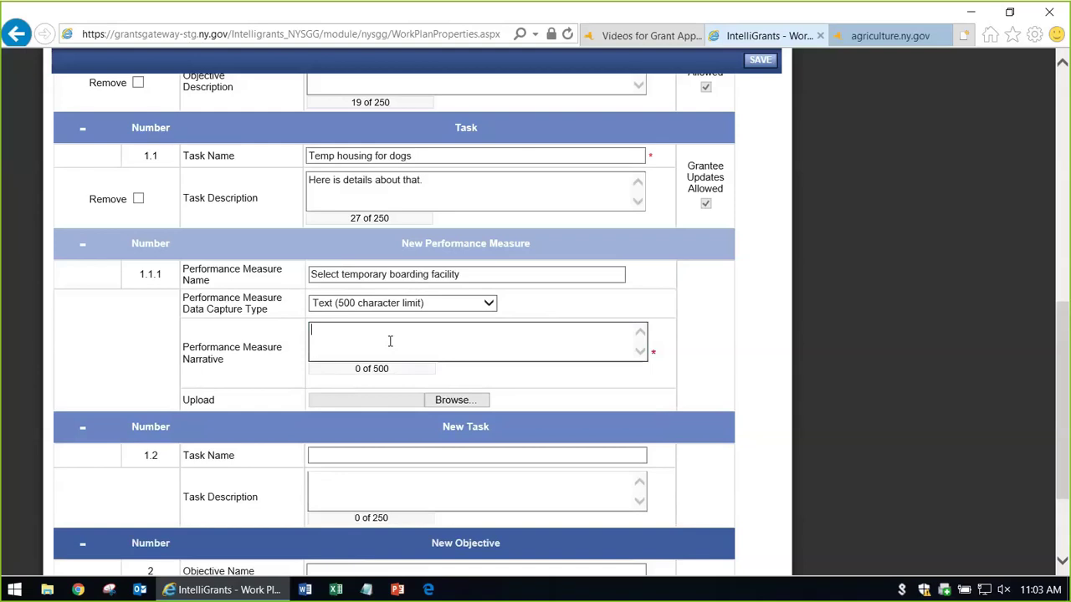
type("Select facility based on xyz criteria by 123date.")
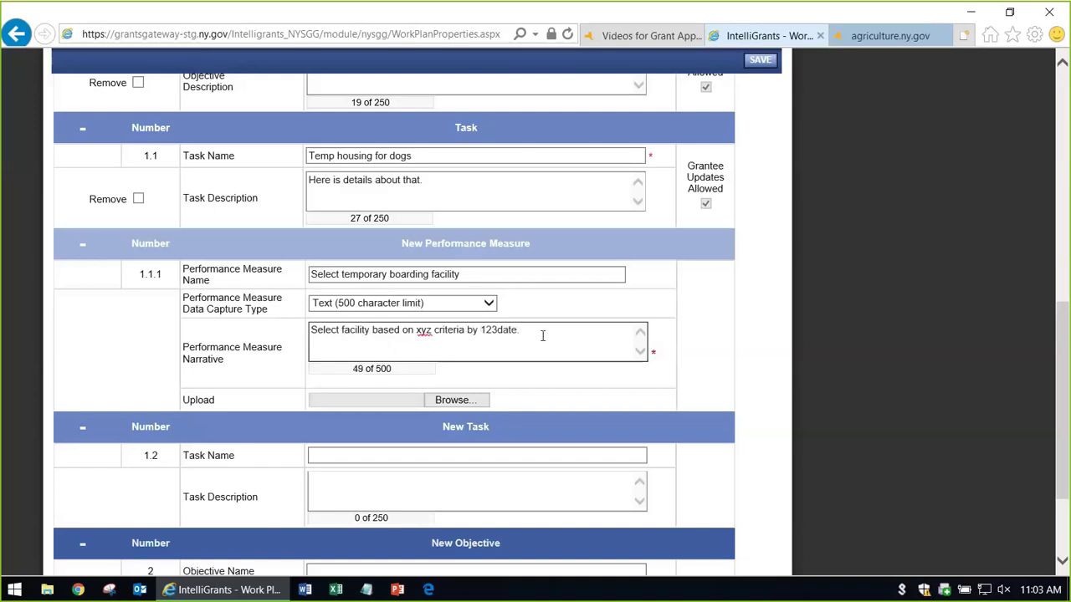
left_click(758, 64)
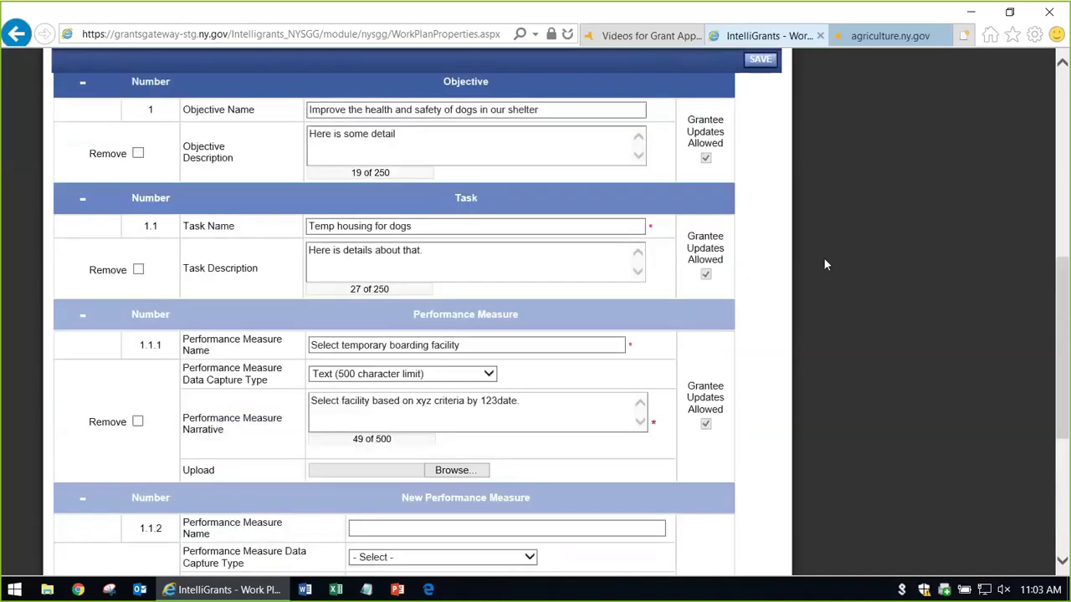
scroll(823, 265, "up", 1)
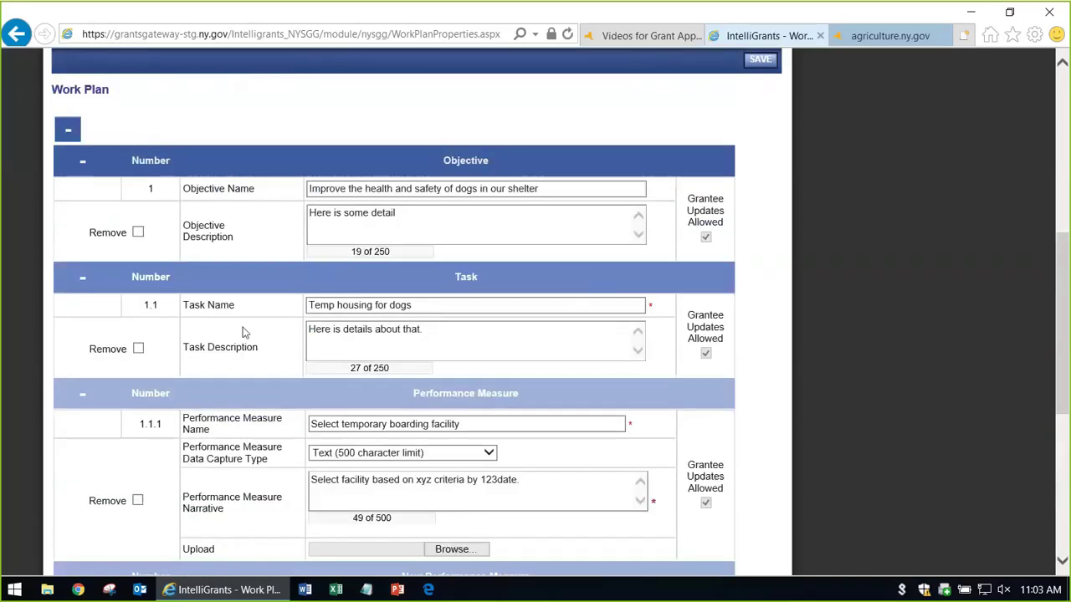
scroll(245, 332, "down", 1)
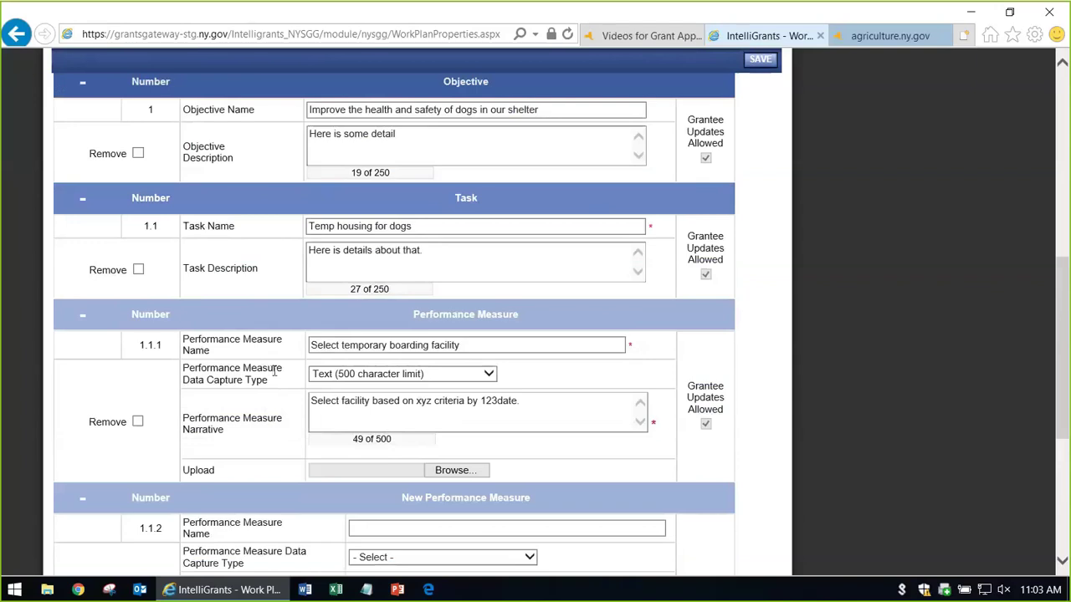
scroll(274, 371, "down", 3)
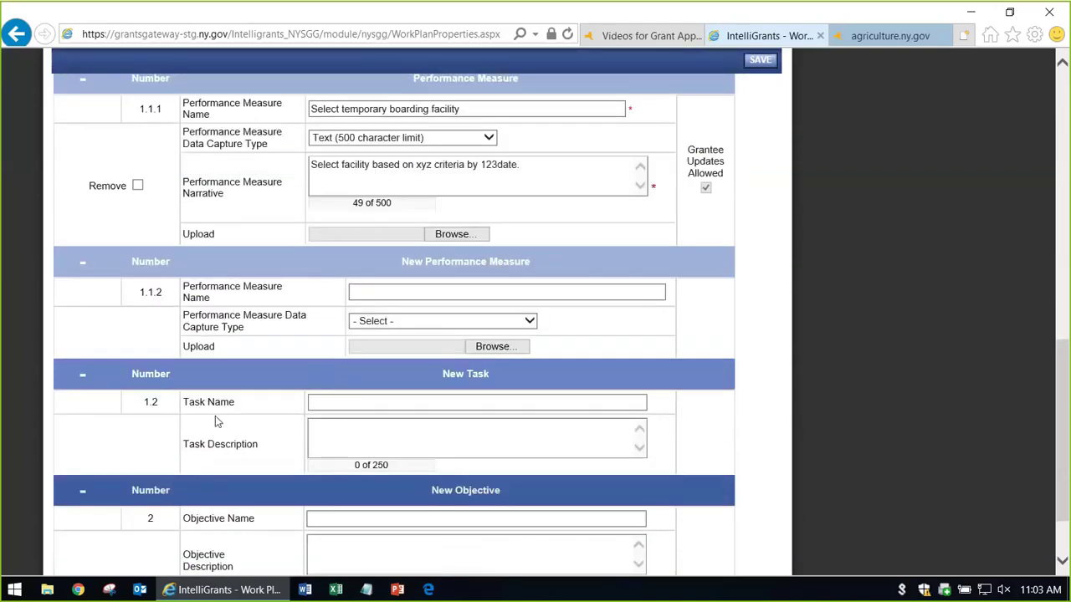
scroll(165, 416, "up", 1)
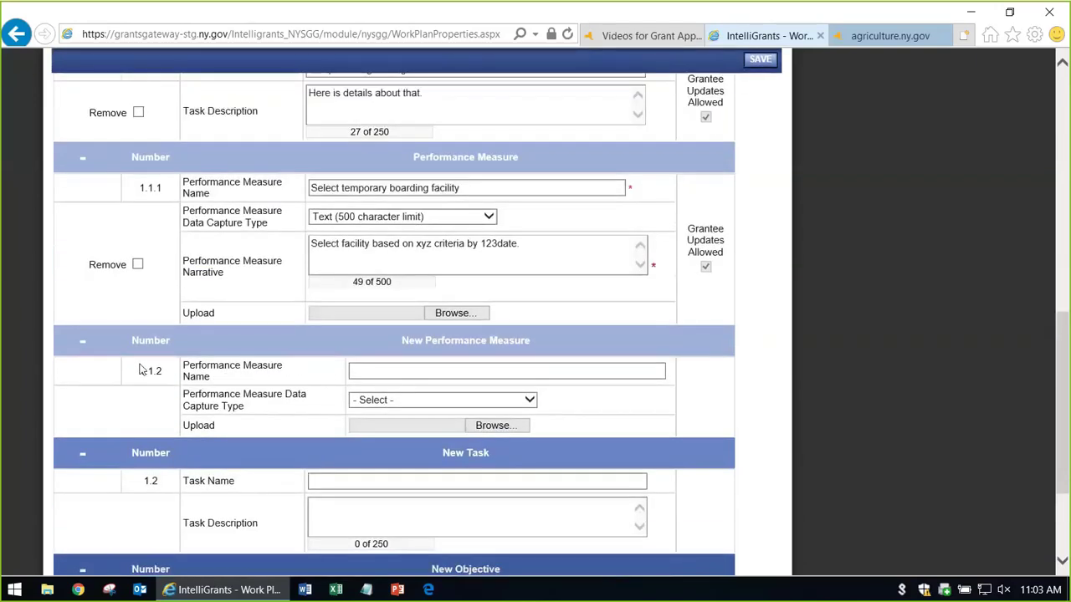
left_click_drag(163, 385, 150, 383)
Name measure 1.1.2 'Name here', set Text (500 character limit), and enter narrative 'text here'
scroll(251, 410, "down", 2)
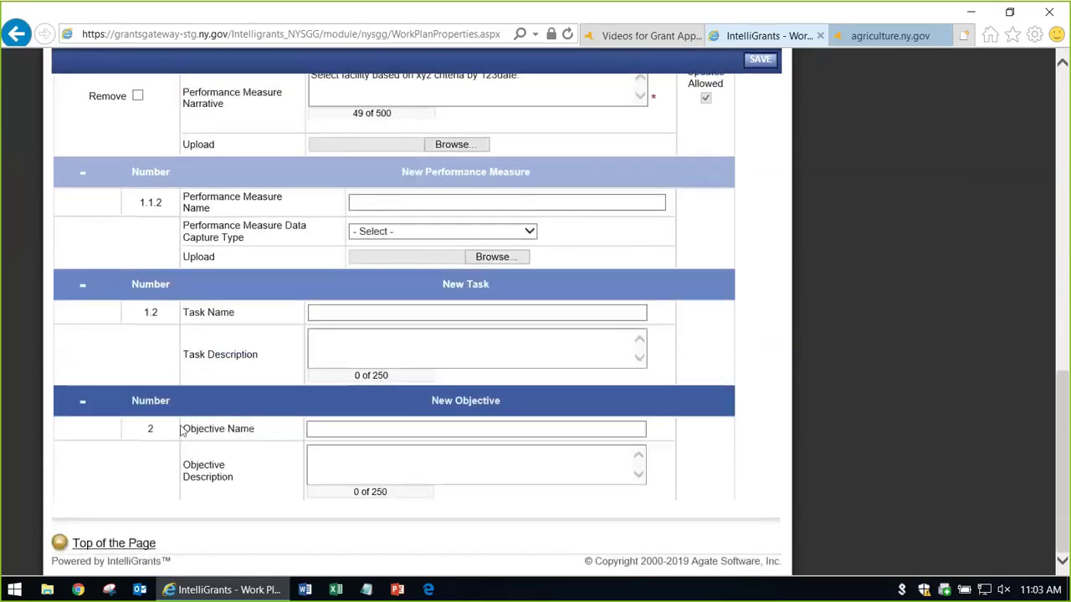
scroll(182, 430, "up", 1)
left_click(419, 281)
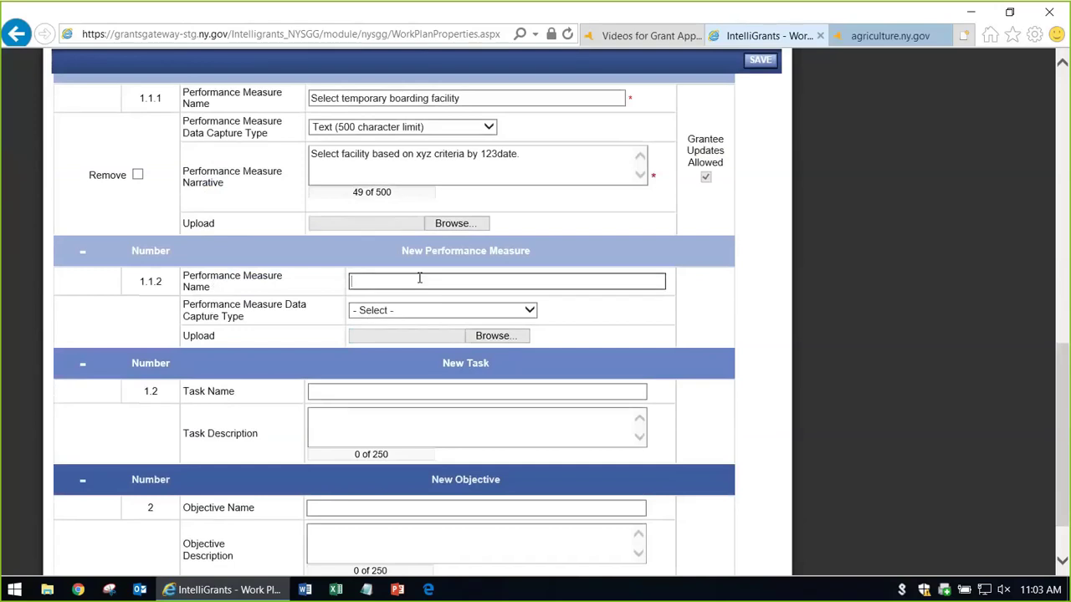
type("Name here")
left_click(409, 310)
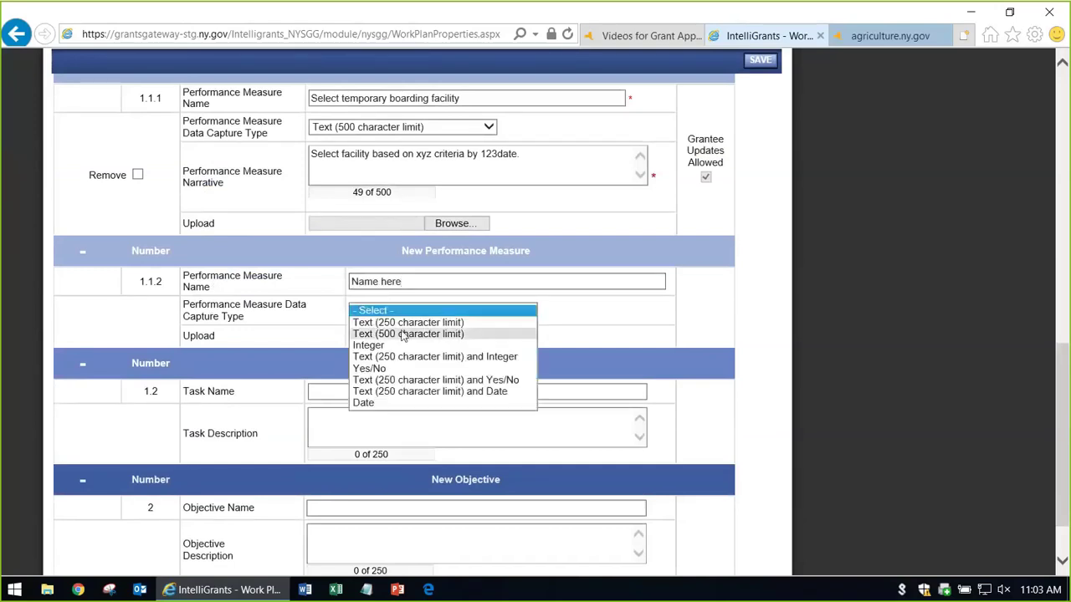
left_click(405, 334)
left_click(395, 339)
type("text here")
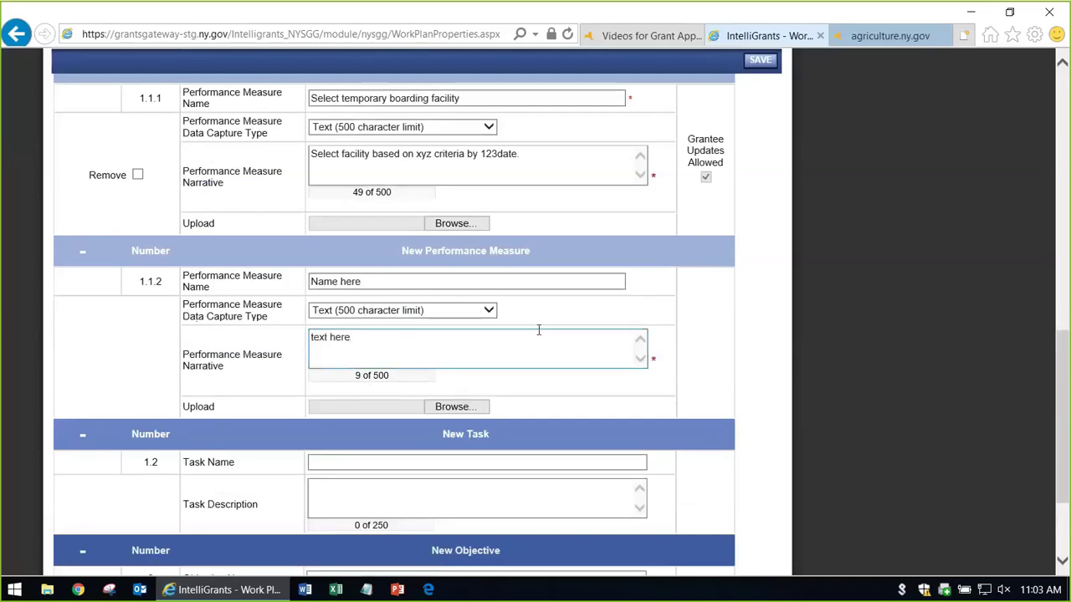
scroll(329, 353, "up", 3)
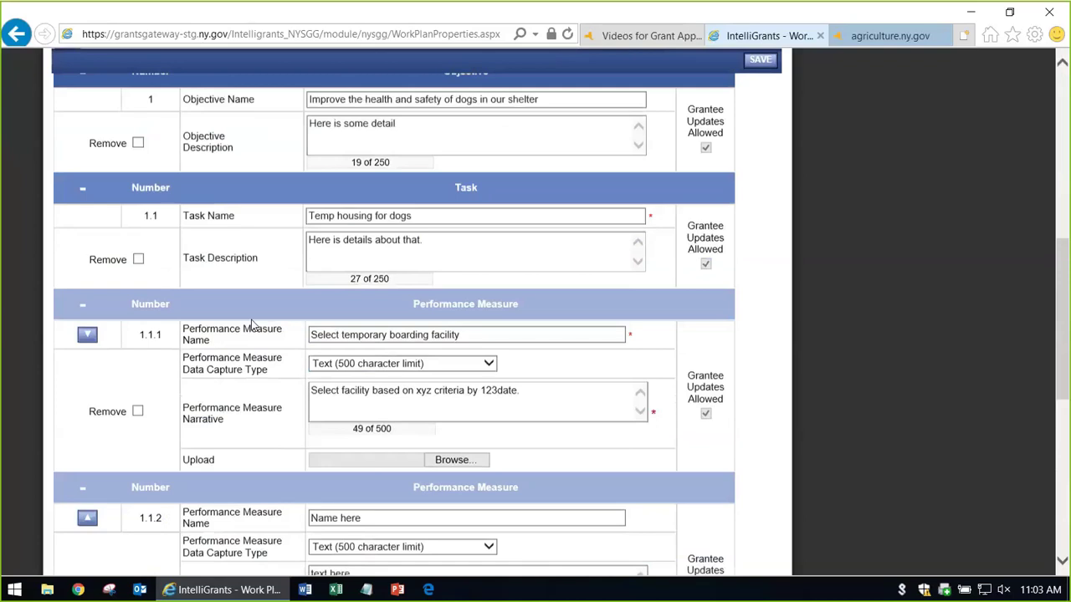
scroll(167, 203, "down", 1)
scroll(181, 202, "down", 2)
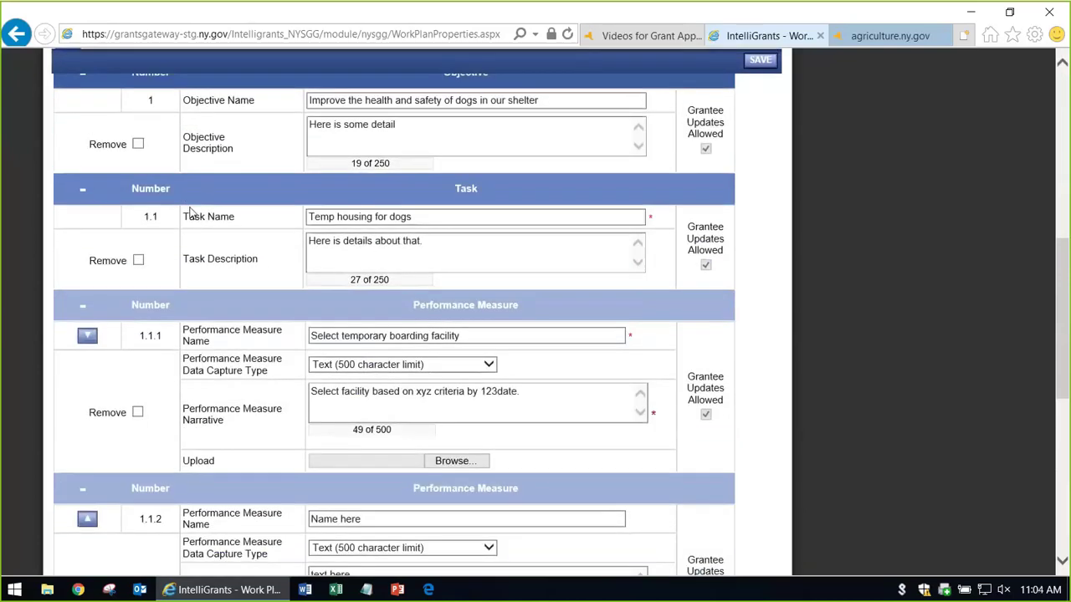
scroll(205, 305, "down", 4)
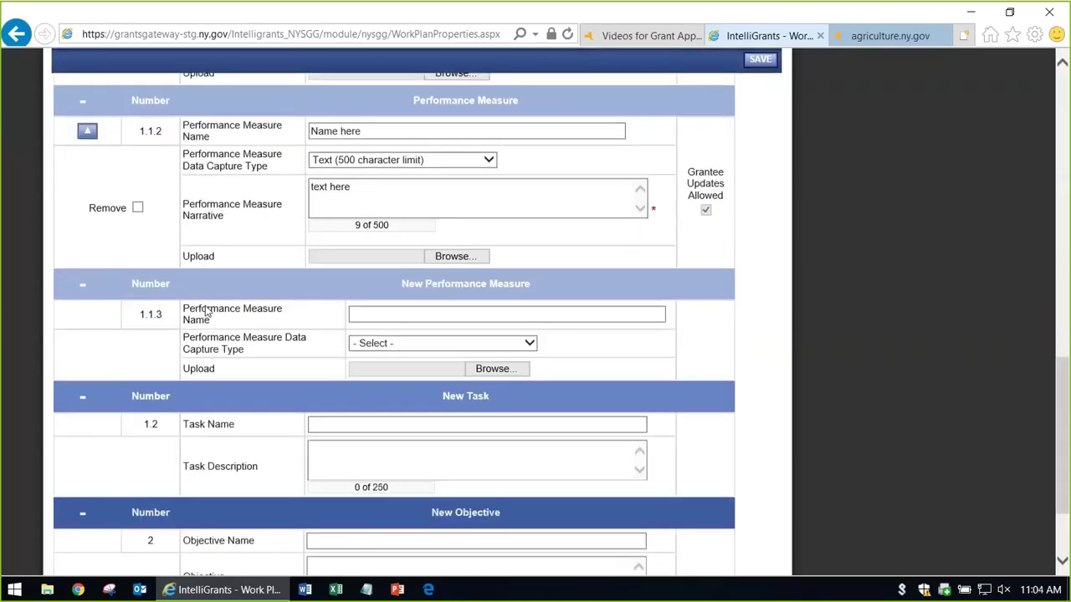
Add task 1.2 'another task' with description 'more info here' and save it
left_click(444, 340)
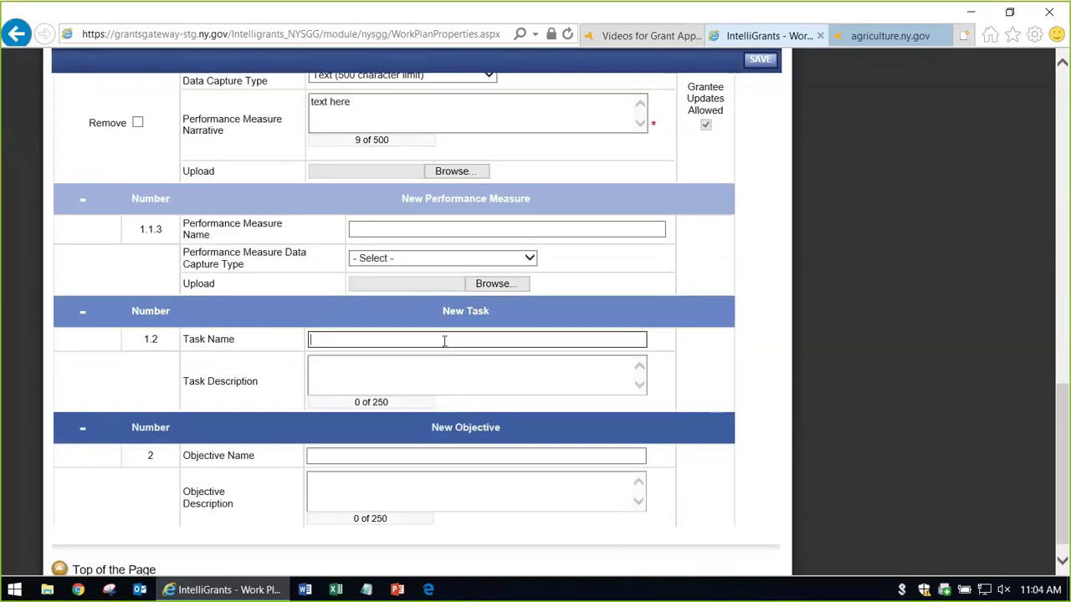
type("another task")
key("Tab")
type("more info here")
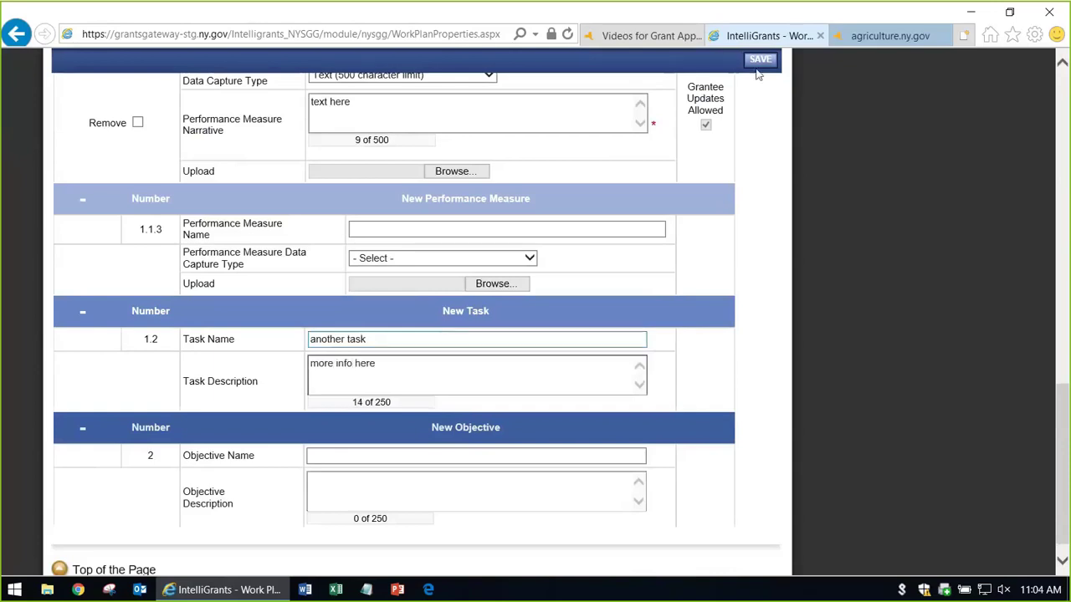
left_click(758, 61)
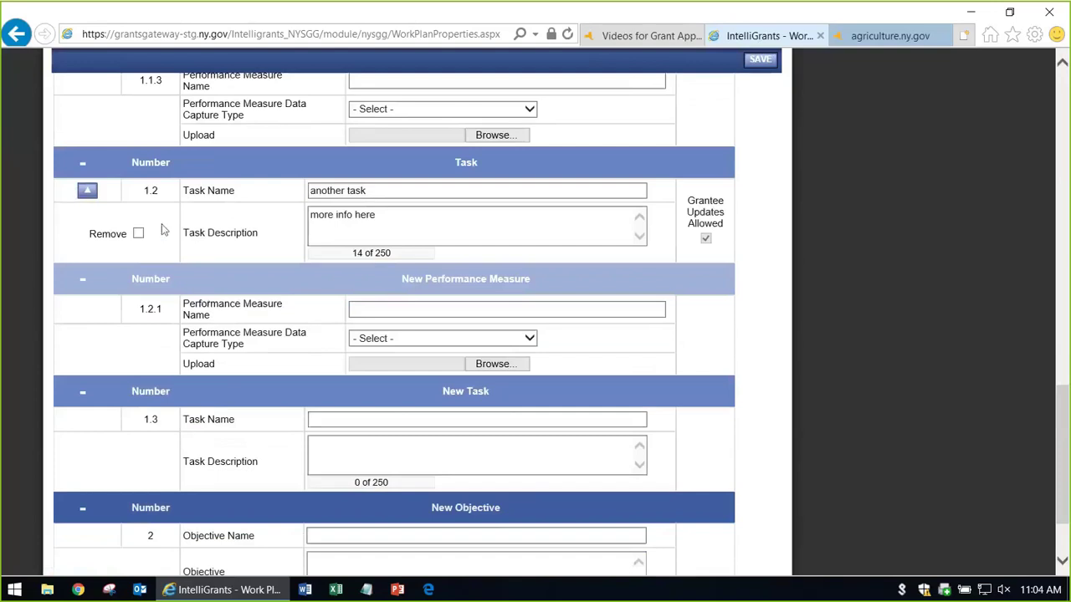
scroll(164, 232, "down", 2)
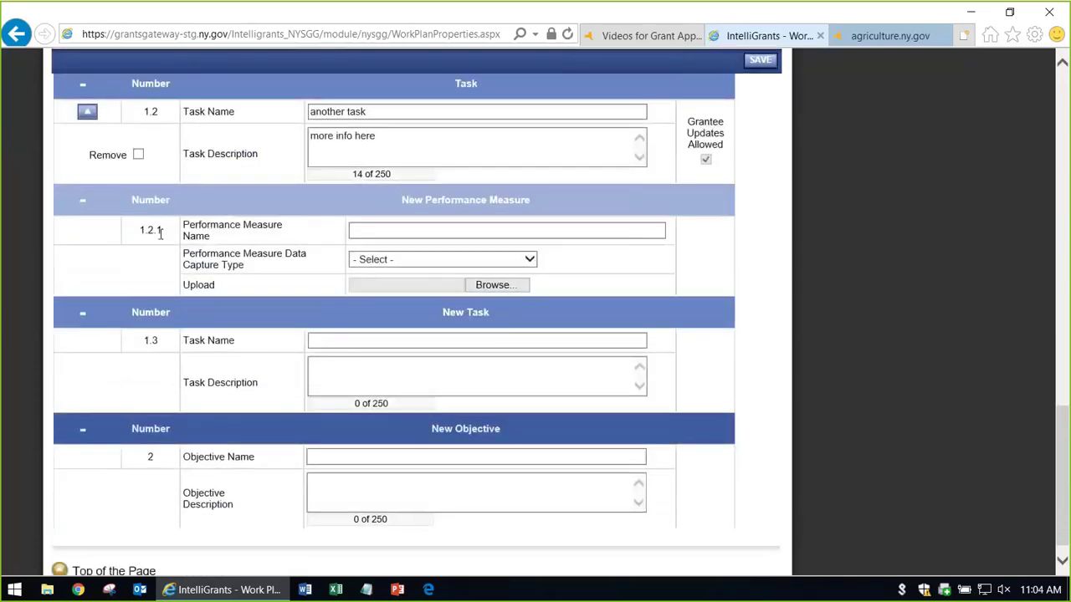
Add measure 1.2.1 'another pm here', Text (500 character limit), narrative 'here is the details.', and save
left_click(506, 232)
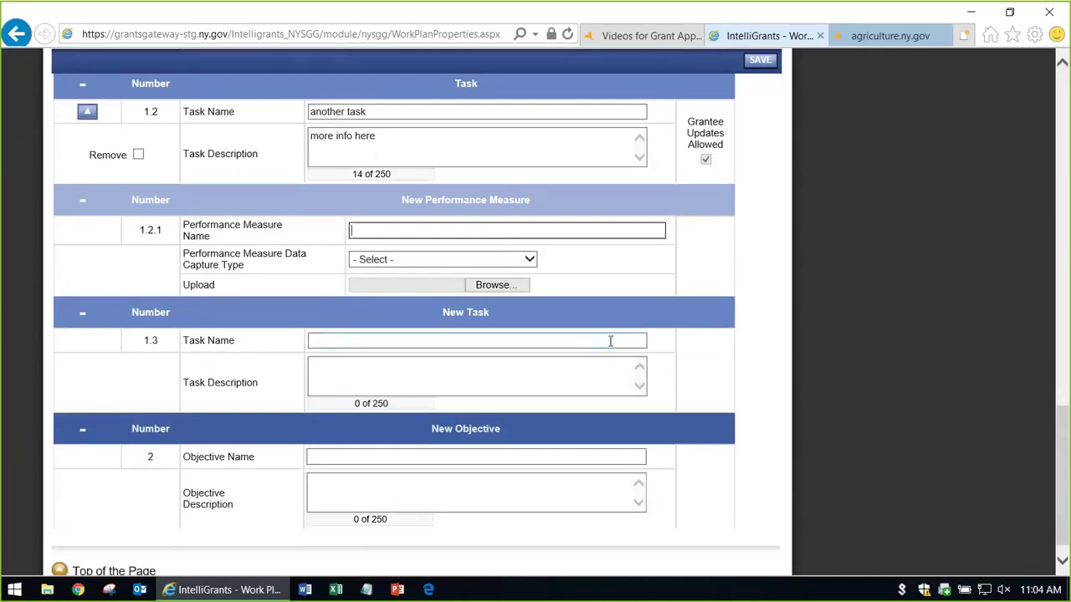
type("another pm here")
key("Tab")
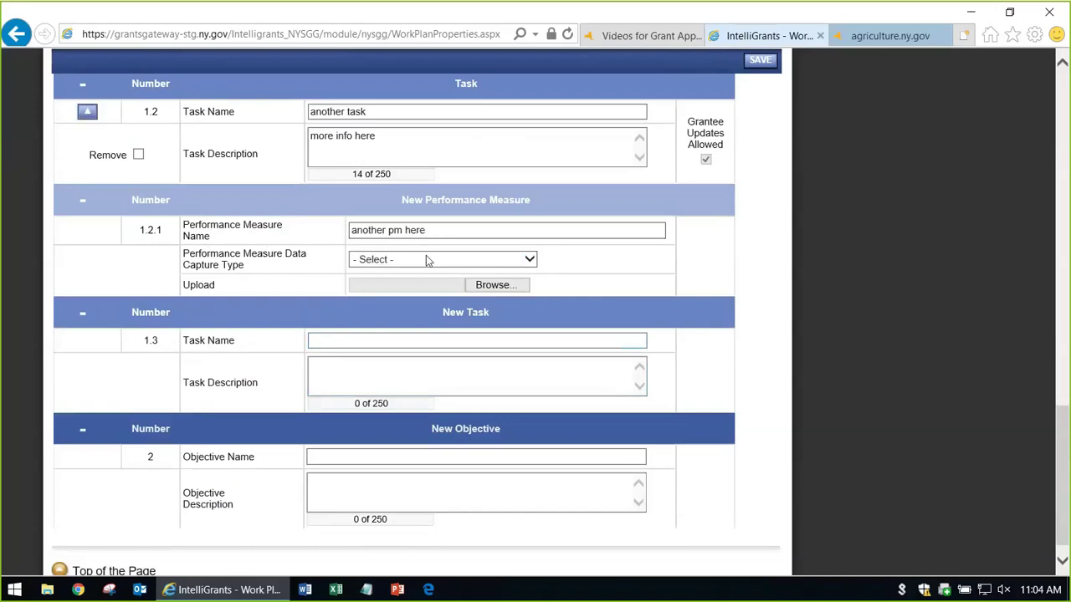
left_click(427, 260)
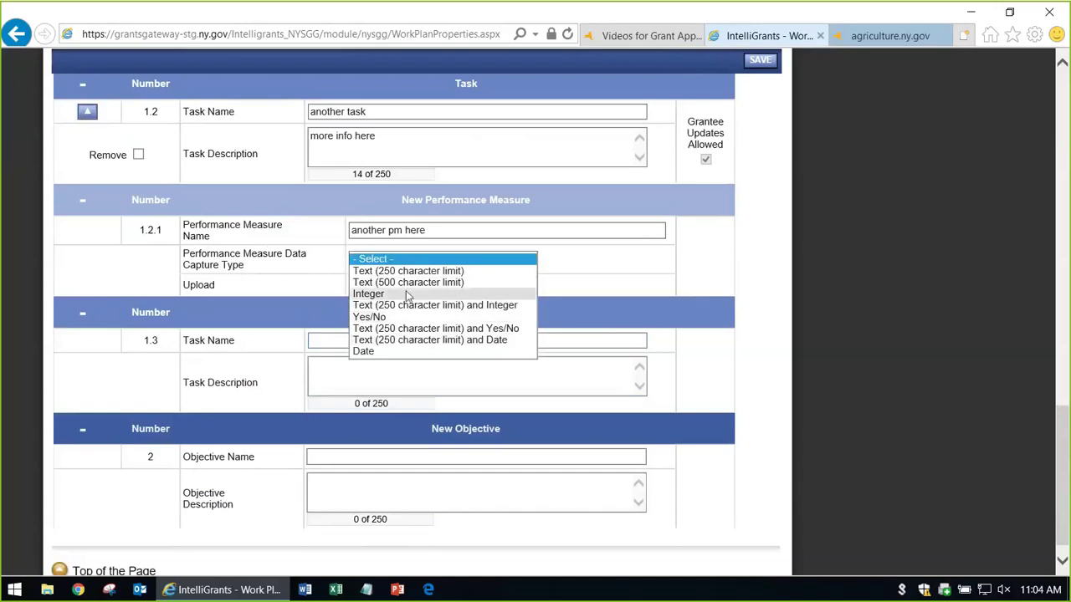
left_click(405, 283)
left_click(401, 301)
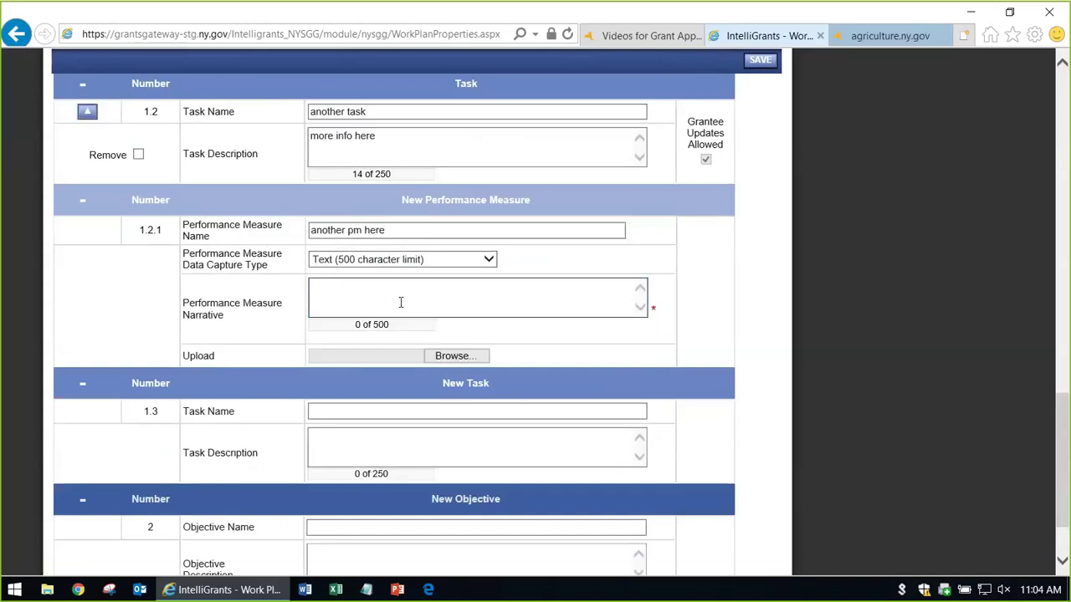
type("here is the details")
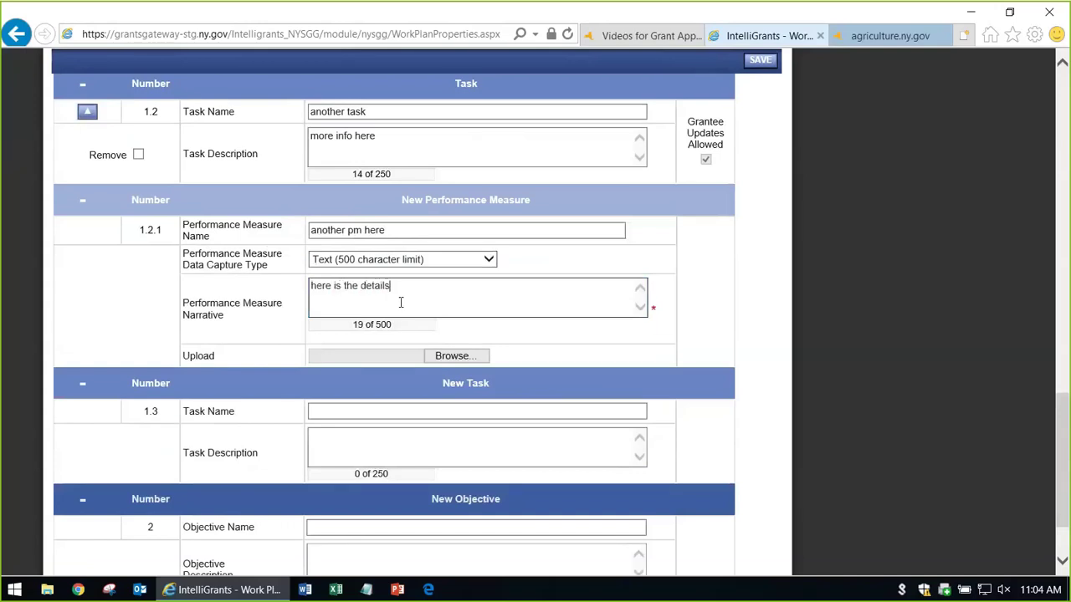
type(".")
left_click(759, 61)
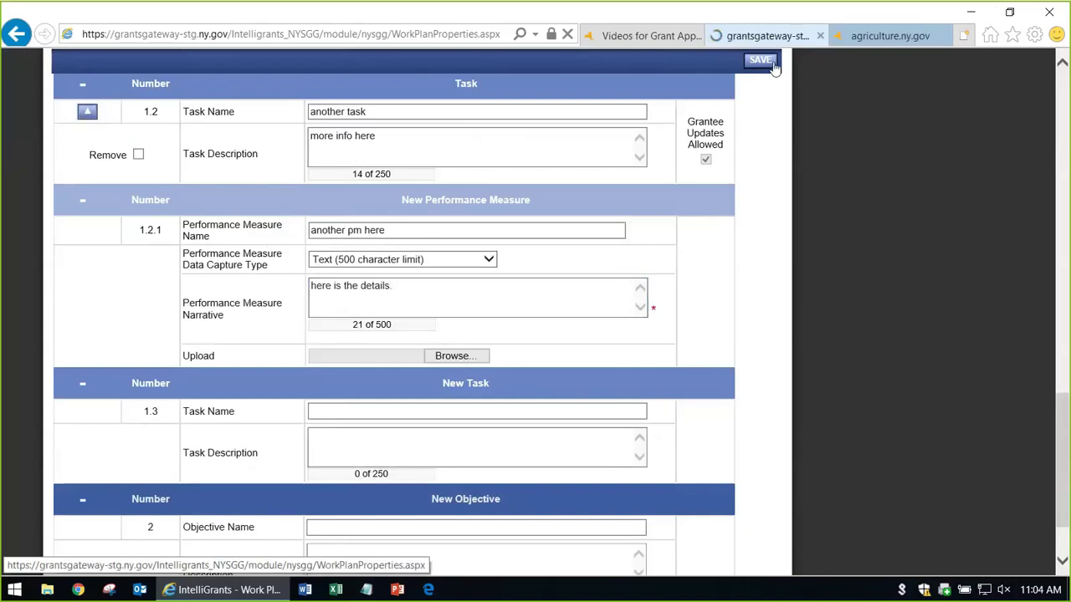
Enter objective 2 'Here is another objective' with description 'here are the details' and save
scroll(311, 293, "up", 10)
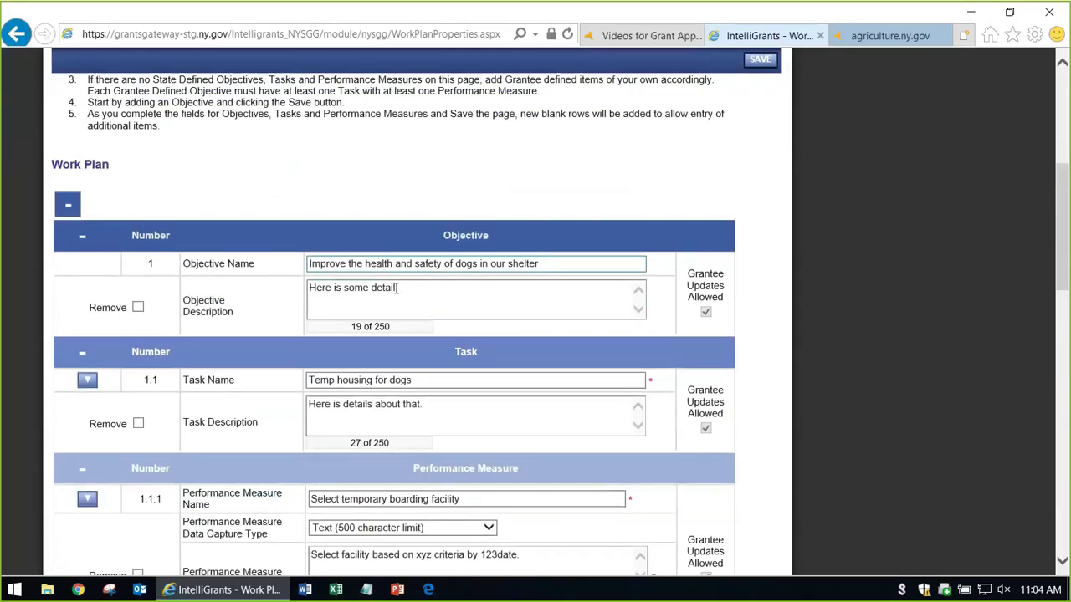
scroll(420, 326, "down", 15)
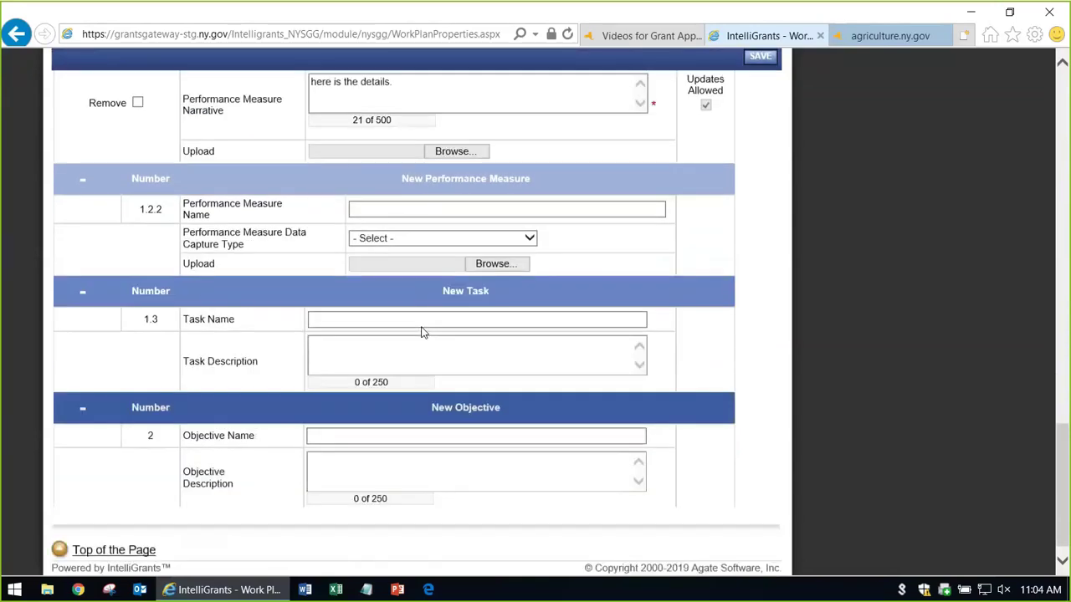
left_click(366, 432)
type("Here is another ob")
type("e")
key("BackSpace")
type("jective")
key("Tab")
type("here are the details")
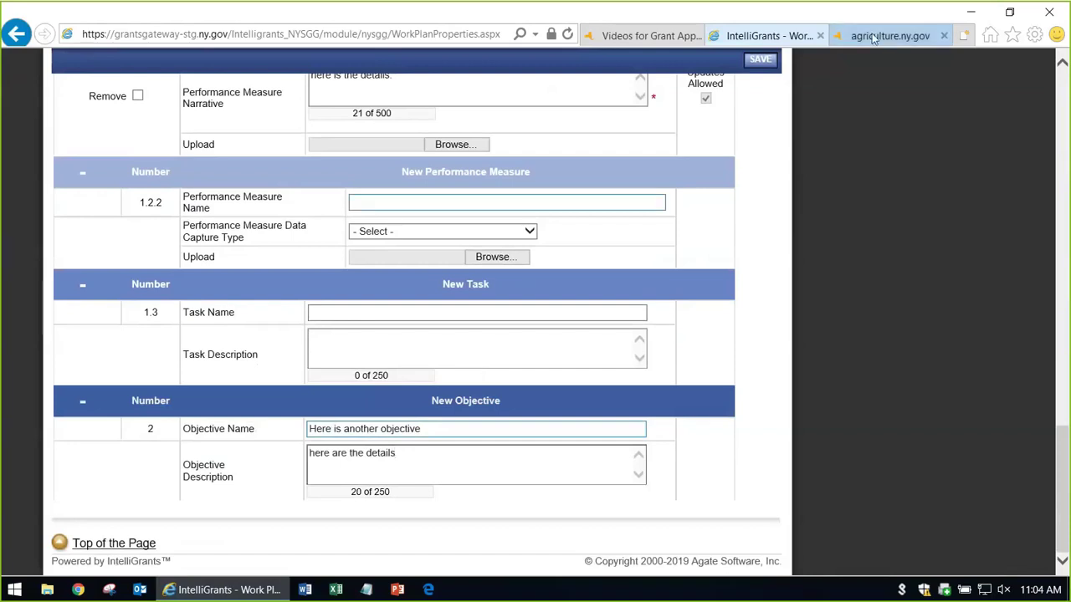
left_click(759, 60)
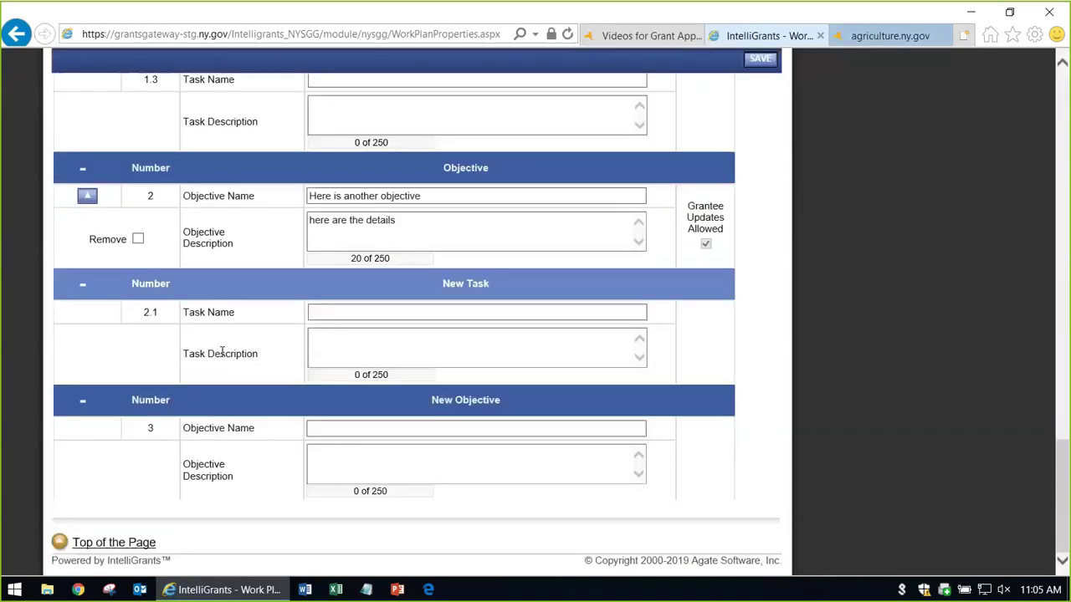
Fill task 2.1 as 'new task here' with description 'info here'
left_click(348, 313)
type("new task here")
key("Tab")
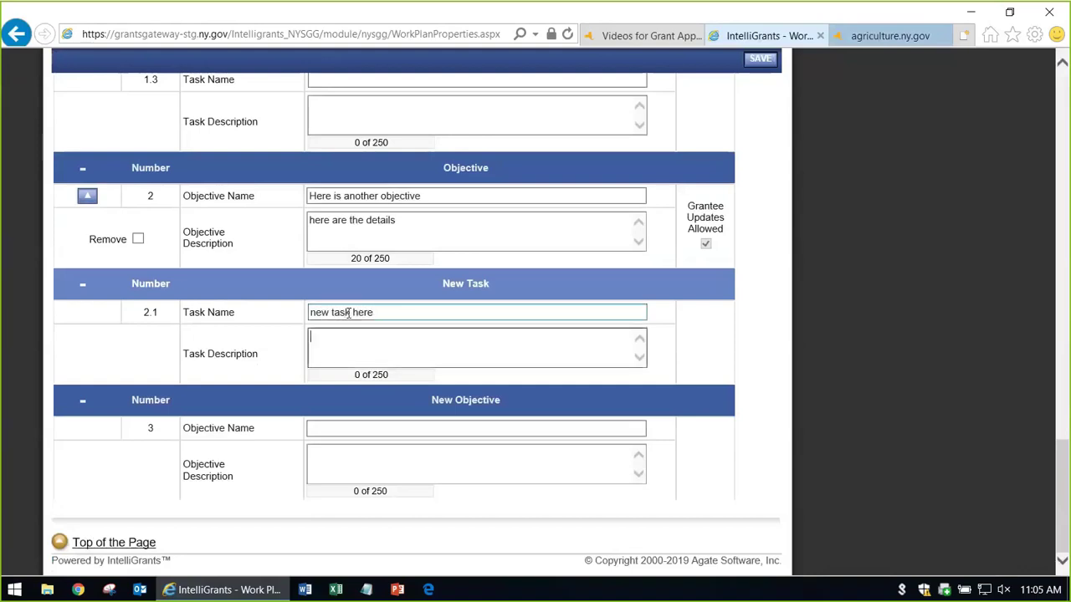
type("info here")
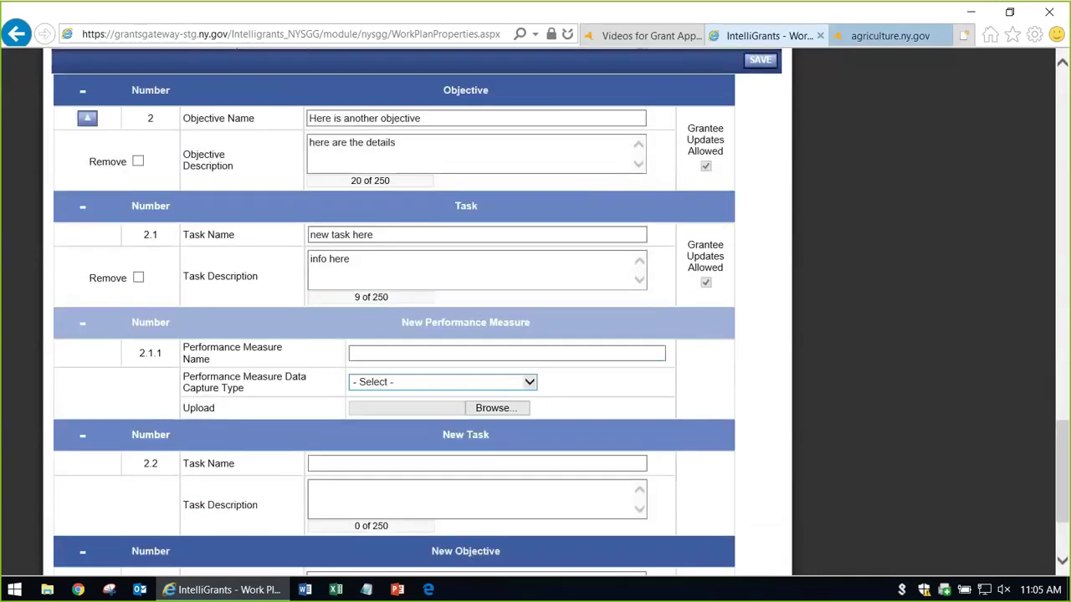
Set up measure 2.1.1 'pm here' as Text (500 character limit) with narrative 'pm details here'
left_click(506, 353)
type("pm ")
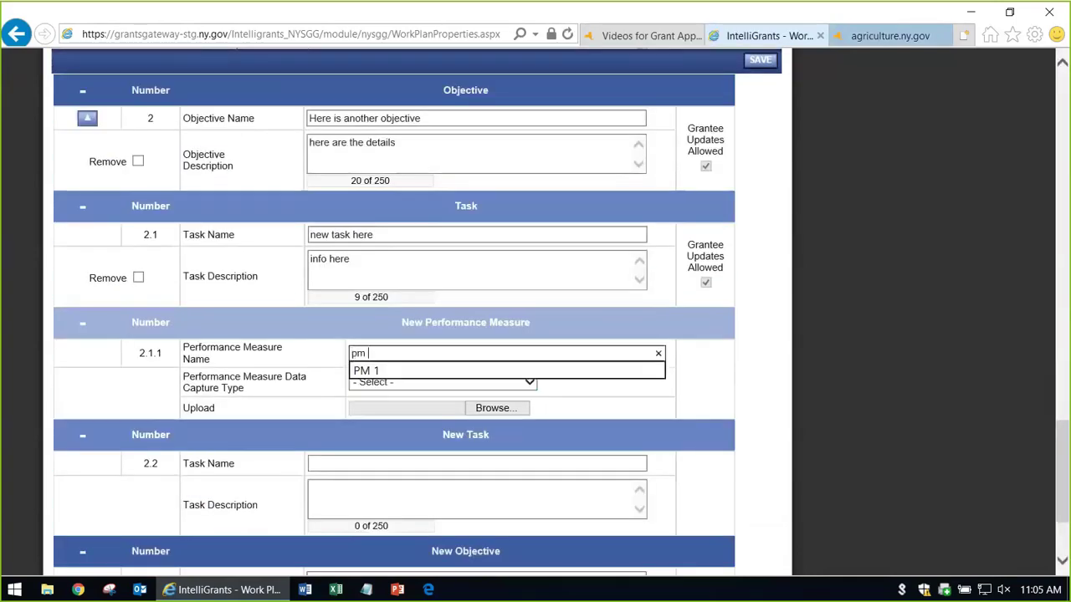
type("here")
key("Tab")
key("alt+Down")
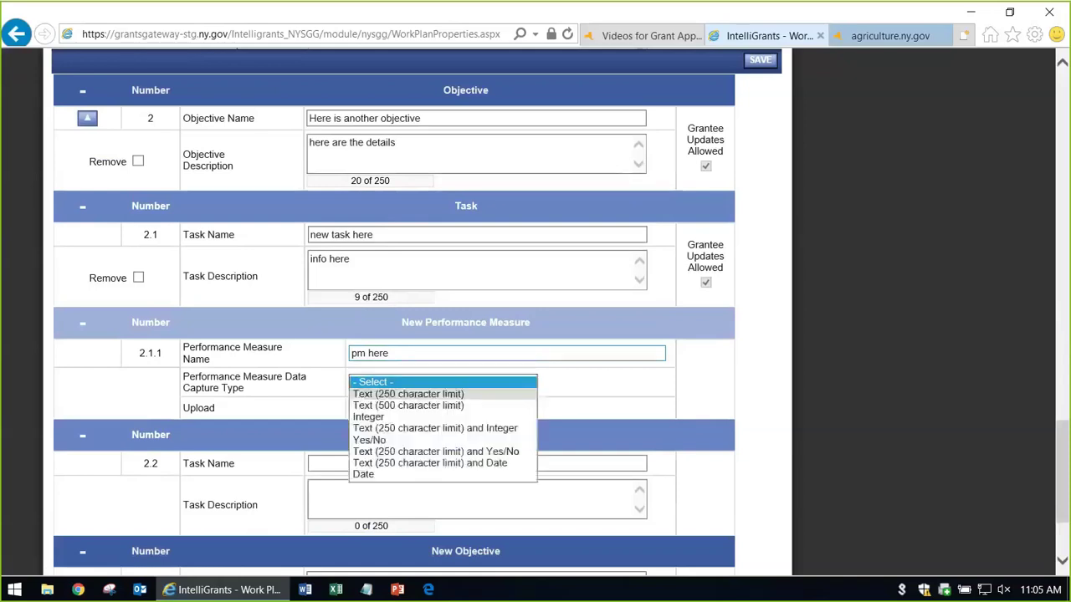
key("Down")
key("Down")
key("Return")
key("Tab")
type("pm details here")
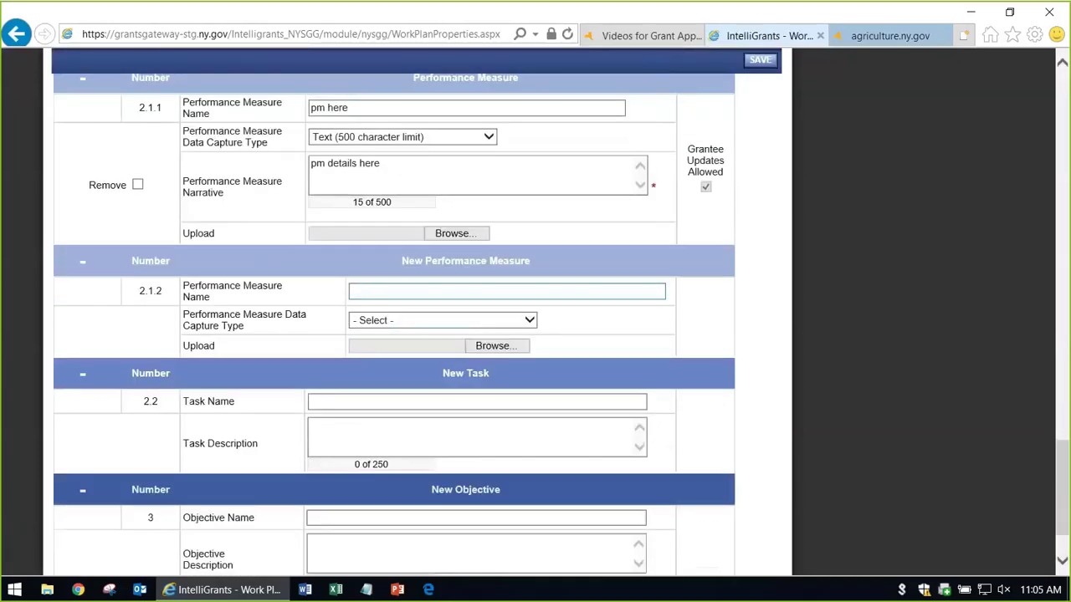
type("this was originally the 2nd pm")
Make measure 2.1.2 'this was originally the 2nd pm' Text (500) with narrative 'here are the details'
key("Tab")
key("alt+Down")
key("Down")
key("Down")
key("Tab")
type("here are the details")
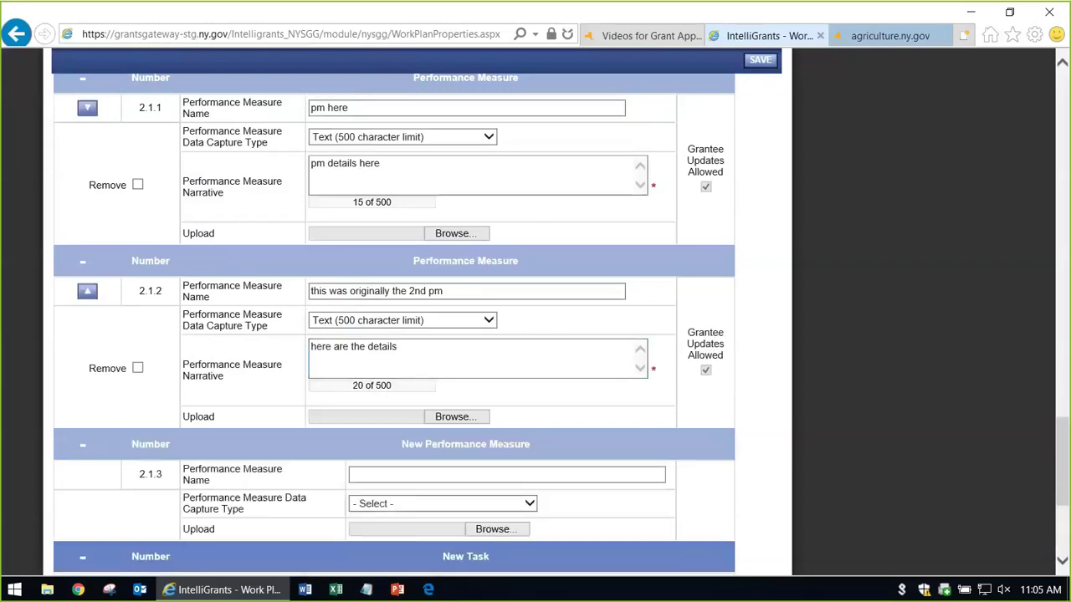
Mark measure 2.1.1 for removal, then cancel to keep it
scroll(394, 318, "up", 10)
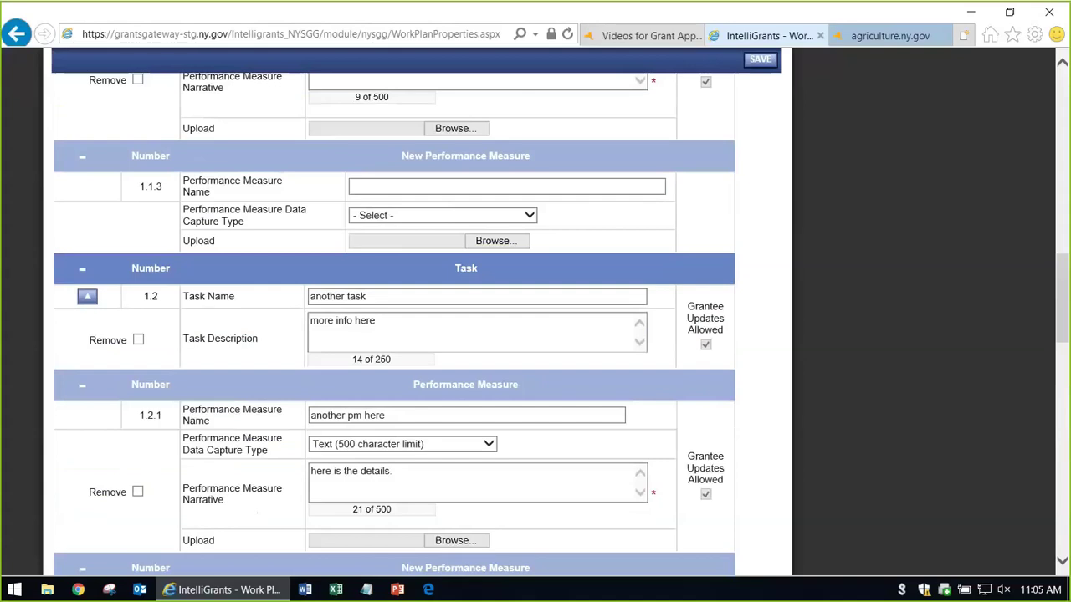
scroll(393, 318, "down", 9)
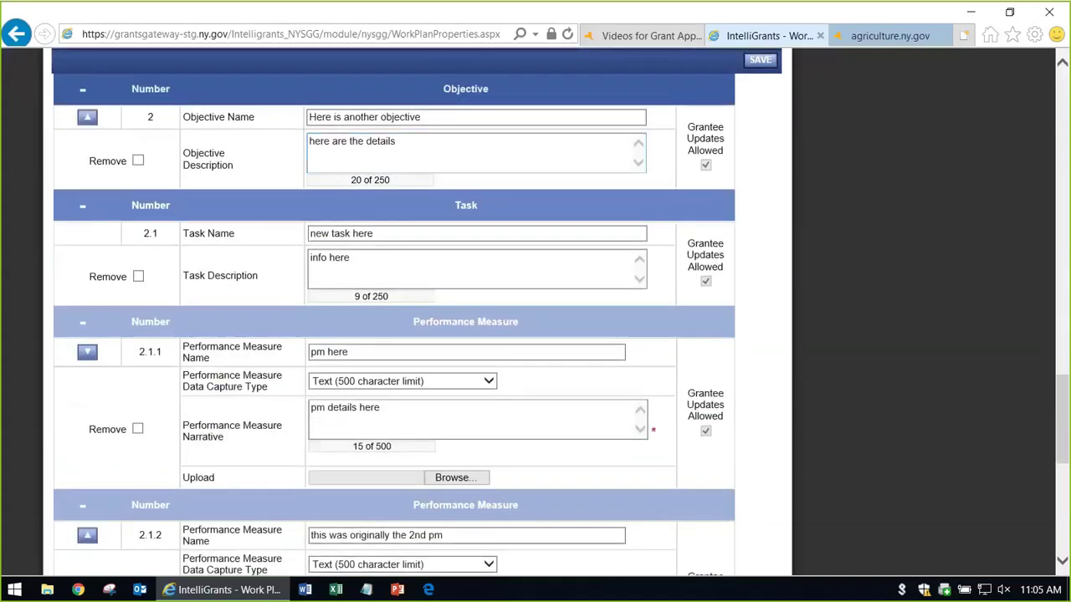
scroll(393, 318, "down", 3)
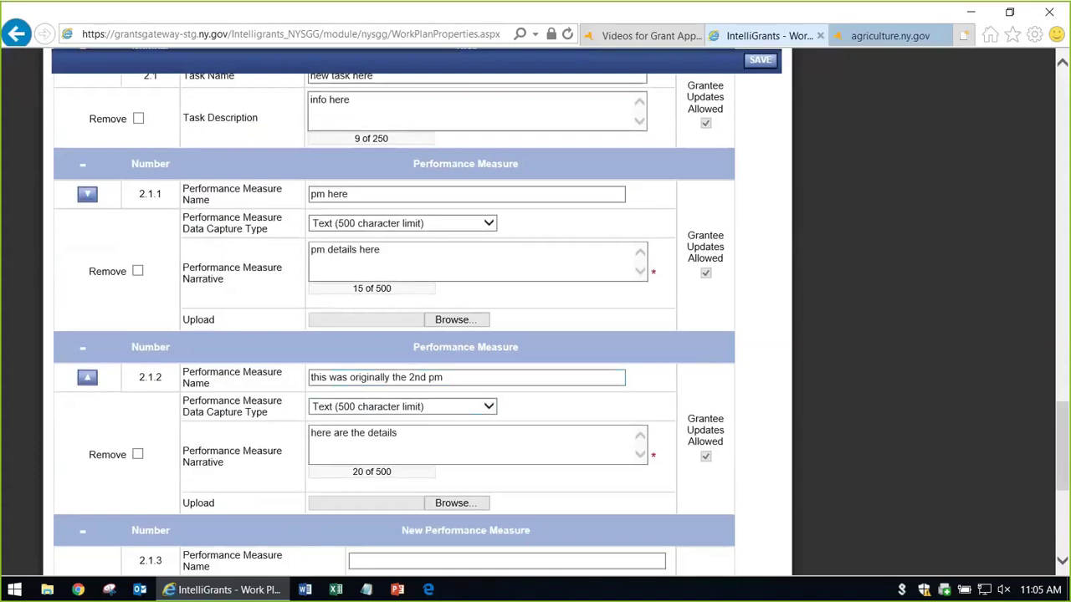
left_click(137, 271)
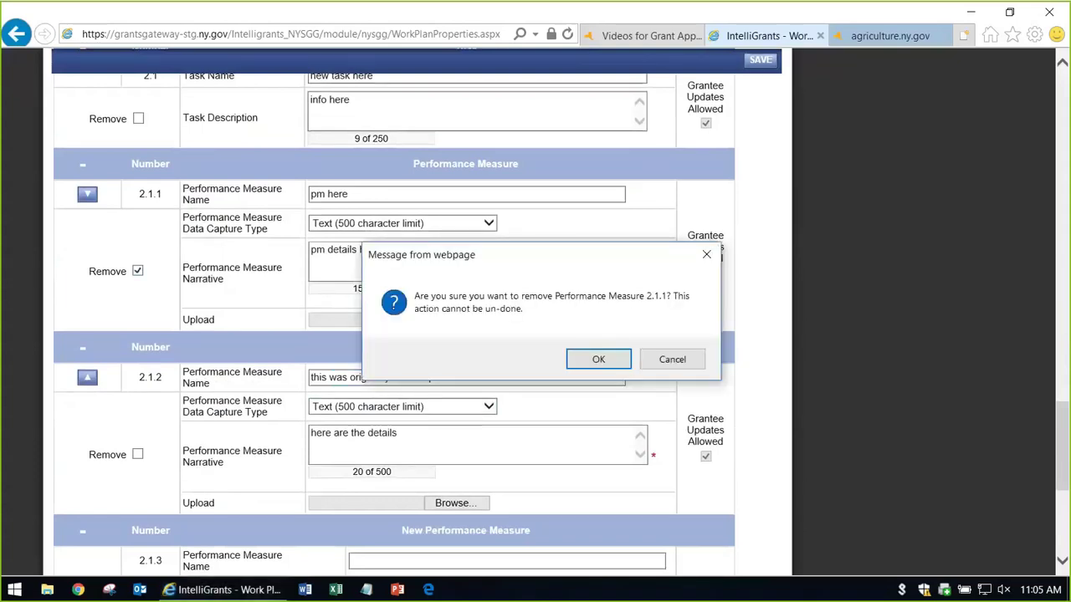
left_click(671, 359)
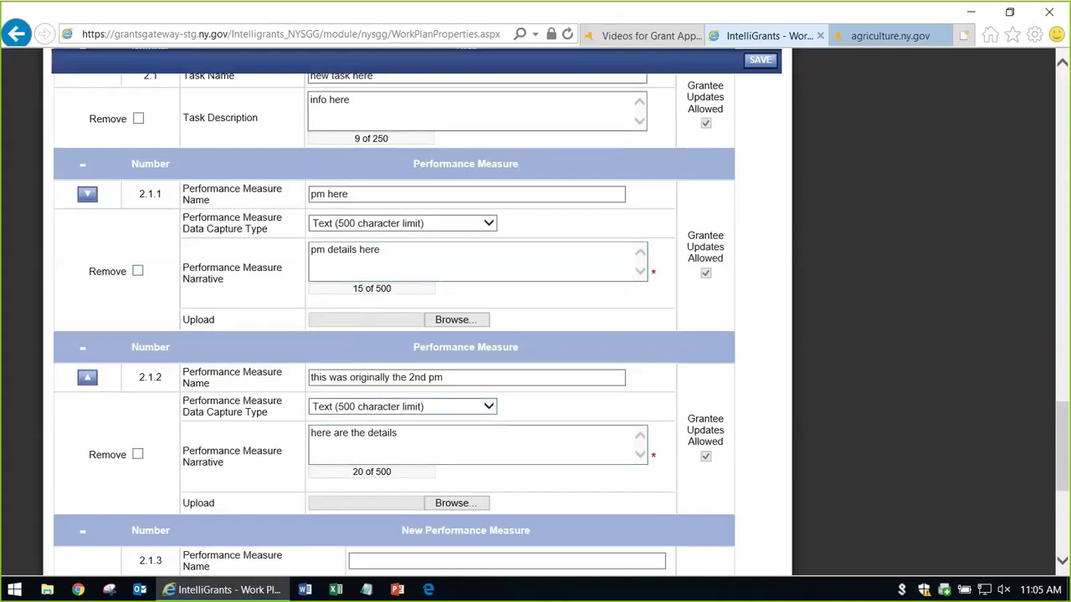
Move 'this was originally the 2nd pm' above 'pm here' so it becomes 2.1.1
left_click_drag(163, 377, 138, 377)
left_click_drag(444, 377, 310, 377)
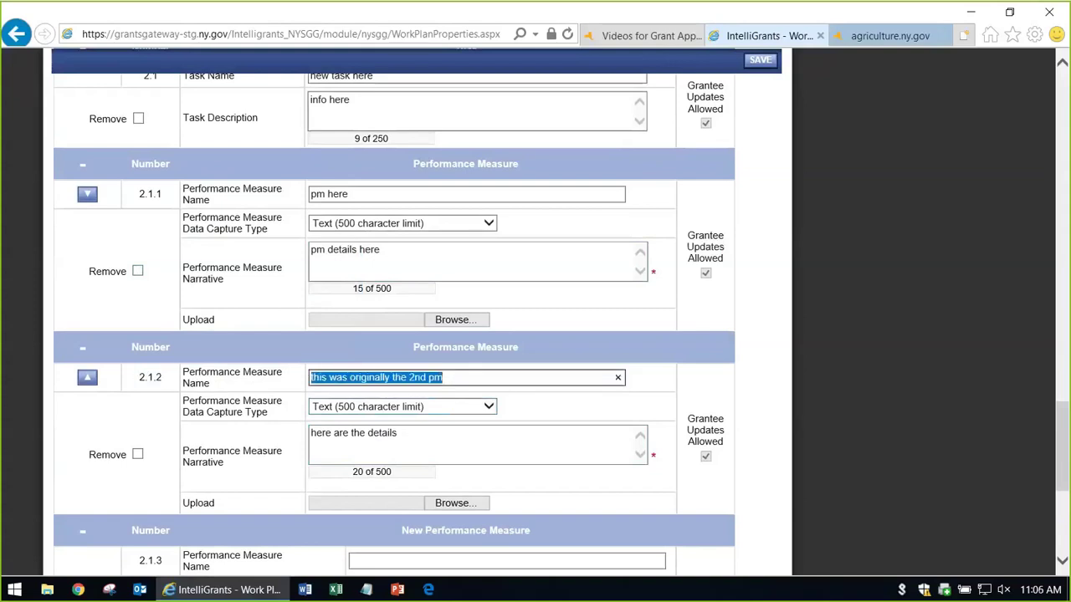
key("Tab")
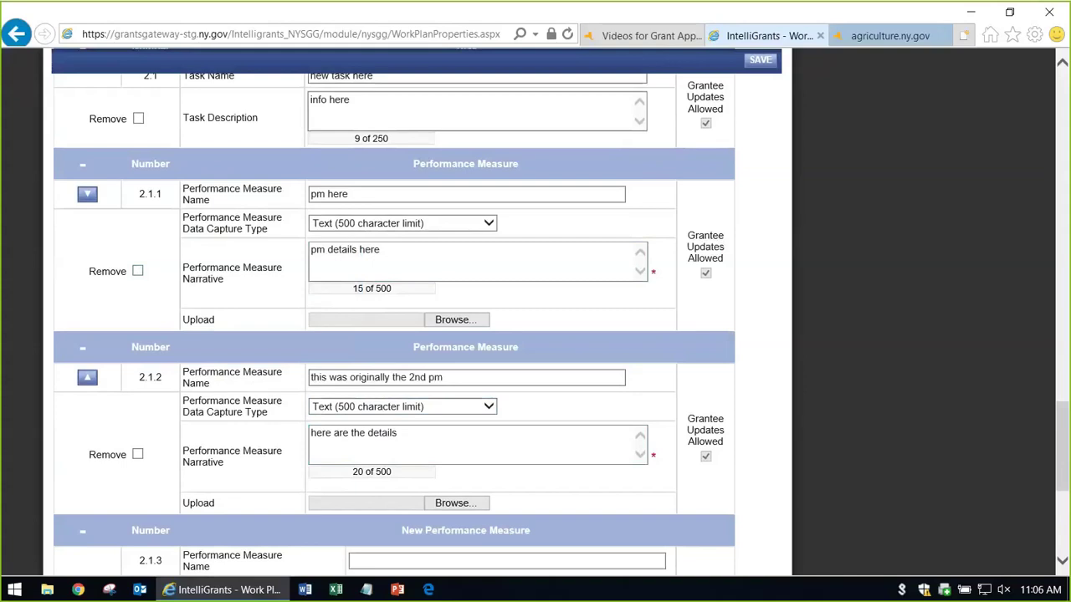
left_click(87, 377)
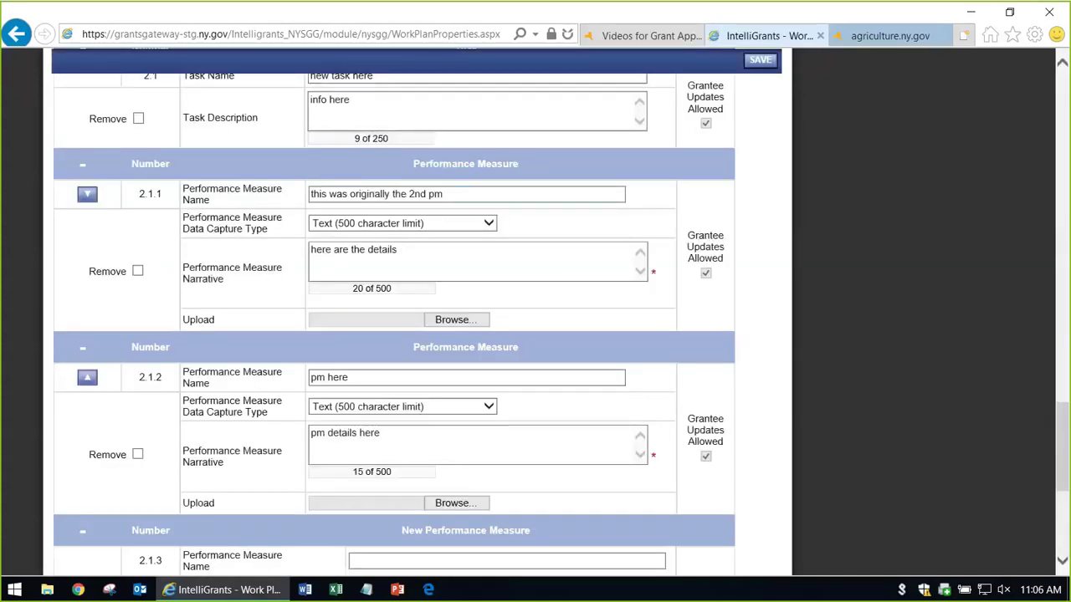
triple_click(376, 194)
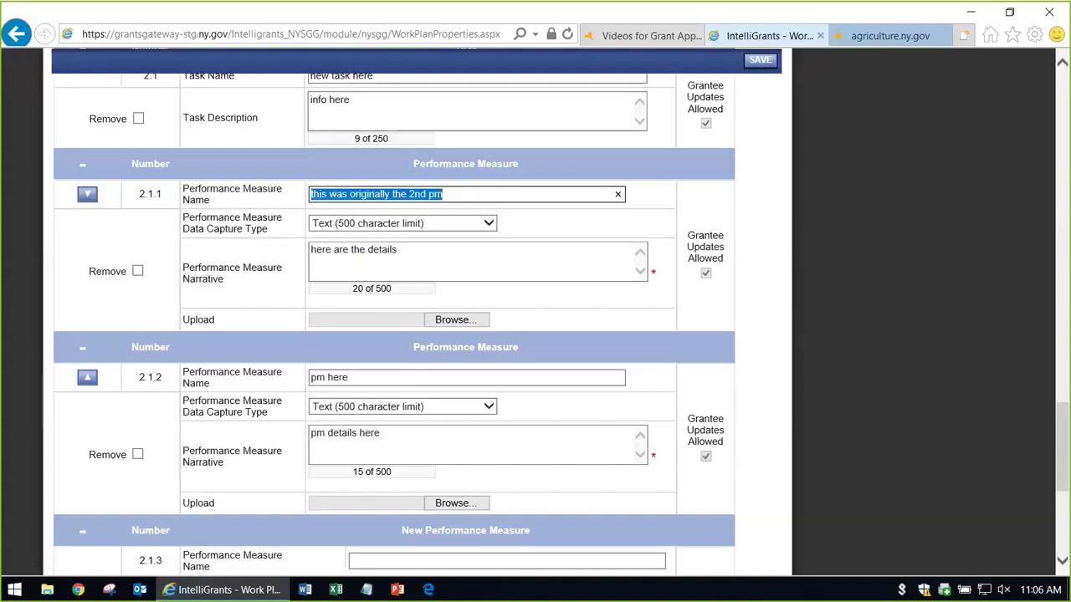
double_click(154, 194)
triple_click(155, 194)
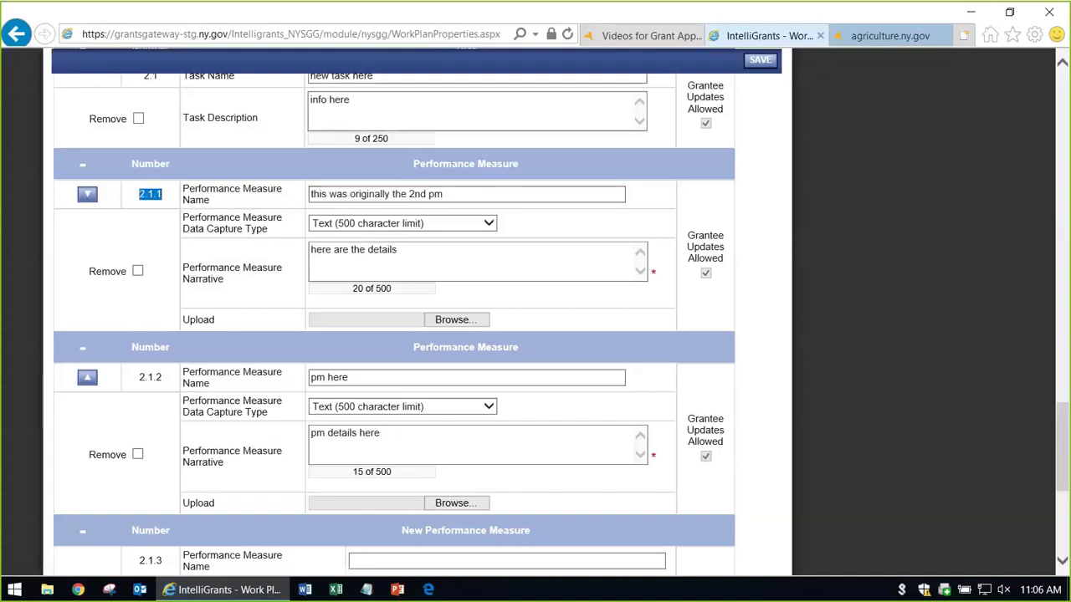
left_click(155, 194)
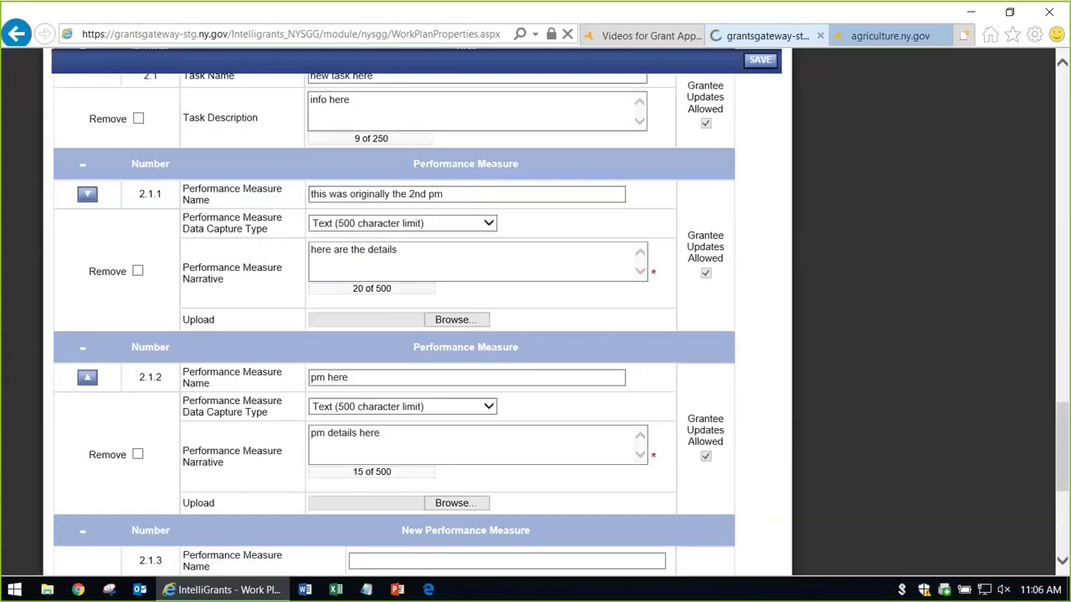
scroll(393, 318, "down", 3)
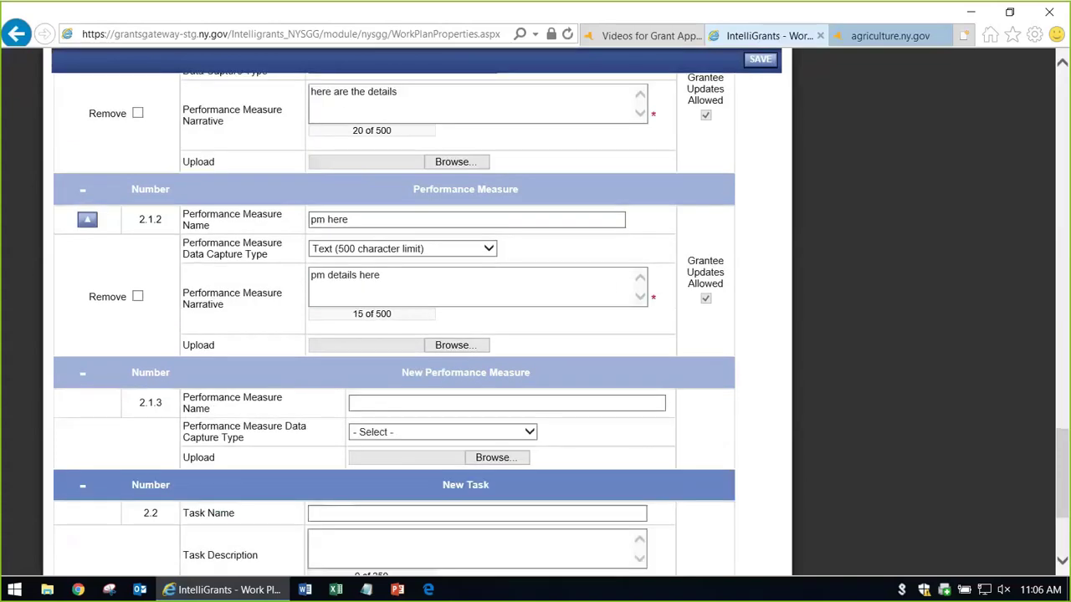
Lengthen Task 1.2's description by copying its text and pasting it repeatedly
scroll(393, 318, "up", 15)
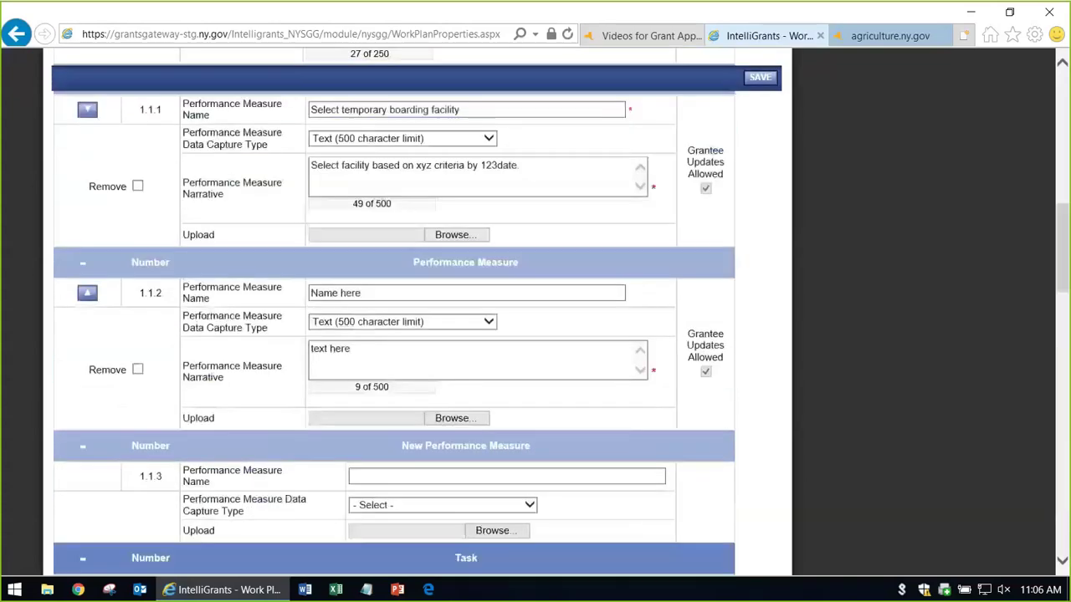
scroll(393, 317, "up", 3)
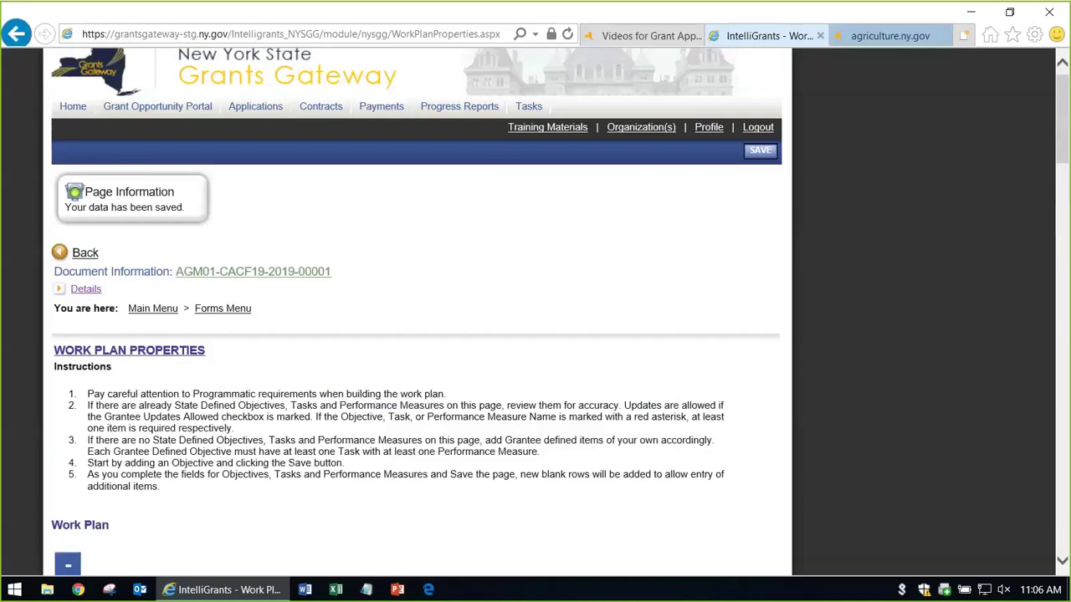
scroll(416, 310, "down", 3)
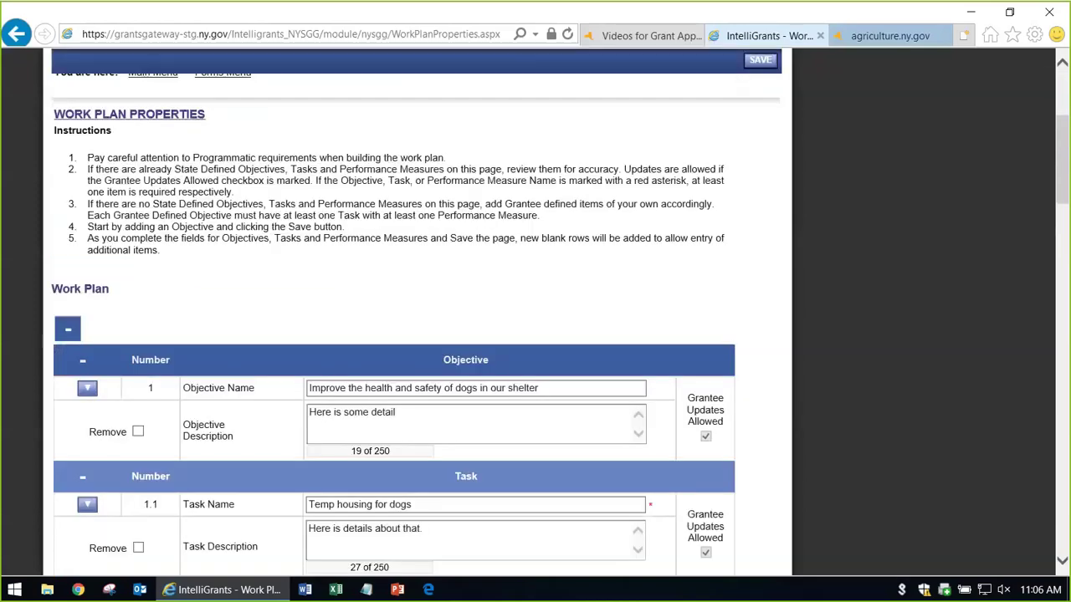
scroll(393, 368, "down", 2)
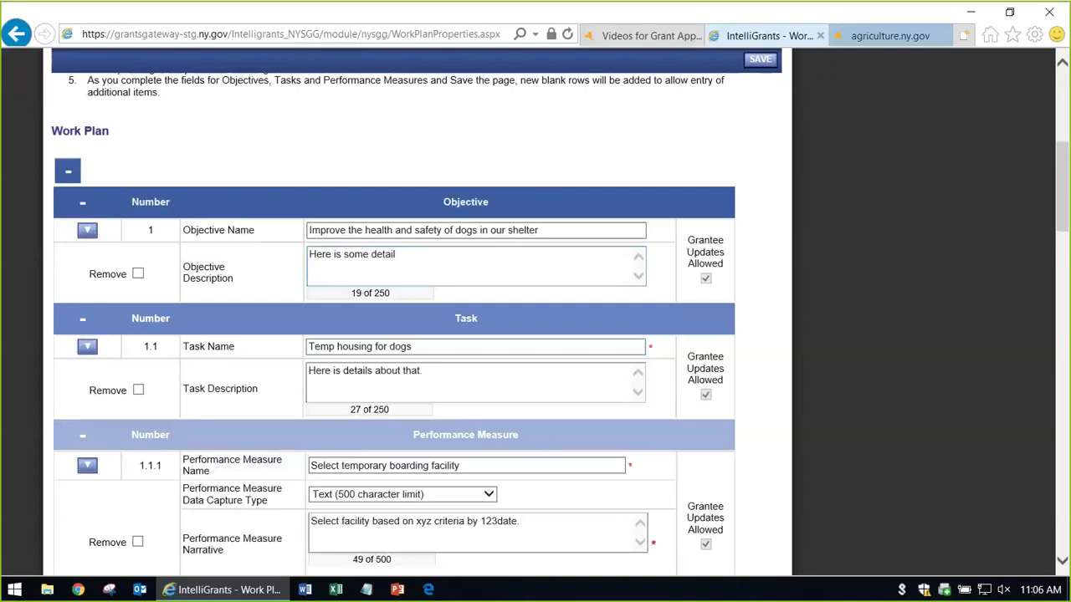
scroll(419, 334, "down", 10)
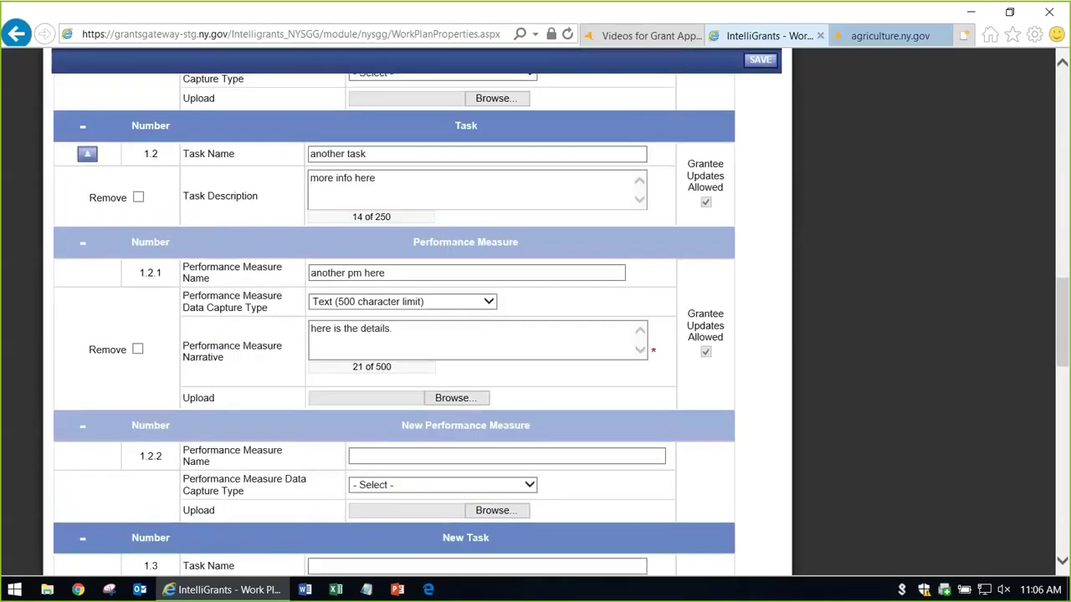
left_click(469, 338)
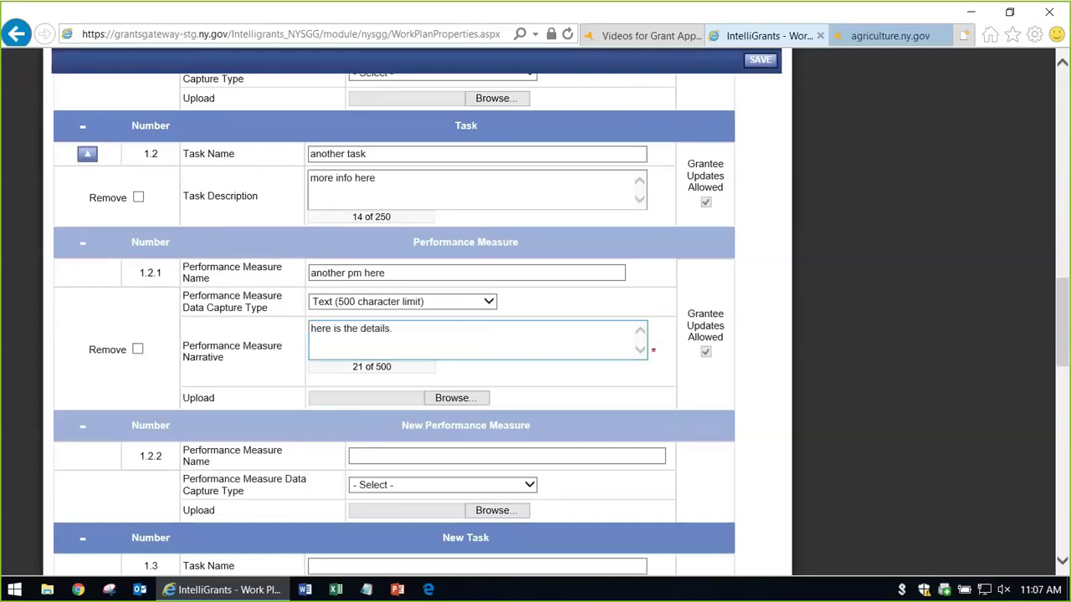
left_click(375, 178)
key("ctrl+a")
key("ctrl+c")
key("End")
key("ctrl+v")
key("ctrl+v")
key("ctrl+v")
key("ctrl+v")
key("ctrl+v")
key("ctrl+v")
key("ctrl+v")
key("ctrl+v")
key("ctrl+v")
key("ctrl+v")
key("ctrl+v")
key("ctrl+v")
key("ctrl+v")
key("ctrl+v")
key("ctrl+v")
key("ctrl+v")
key("ctrl+v")
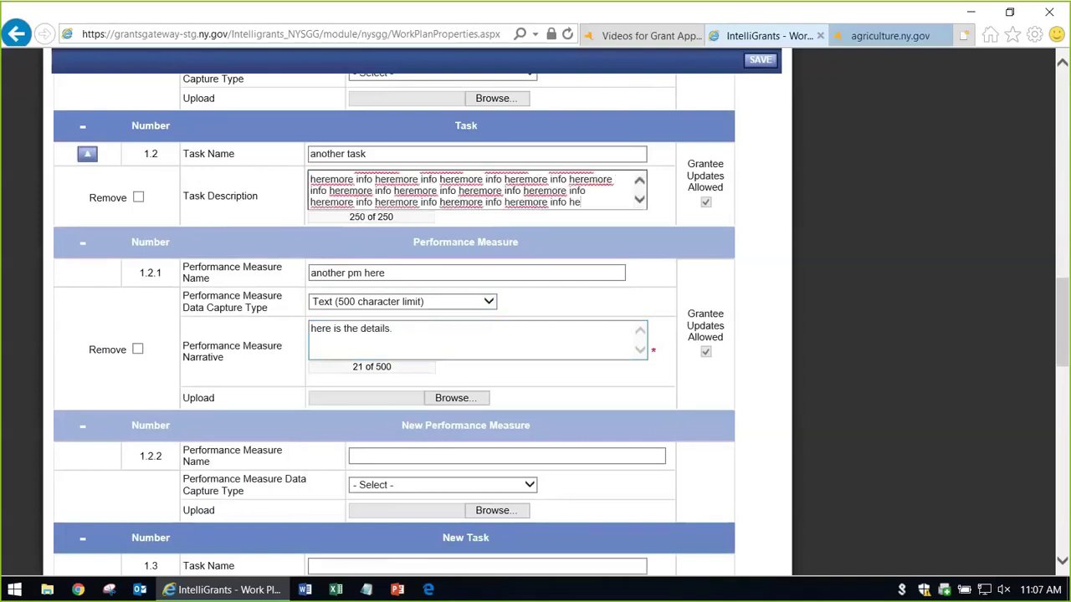
Confirm the Task 1.2 description has reached its 250 of 250 character limit
scroll(473, 190, "up", 3)
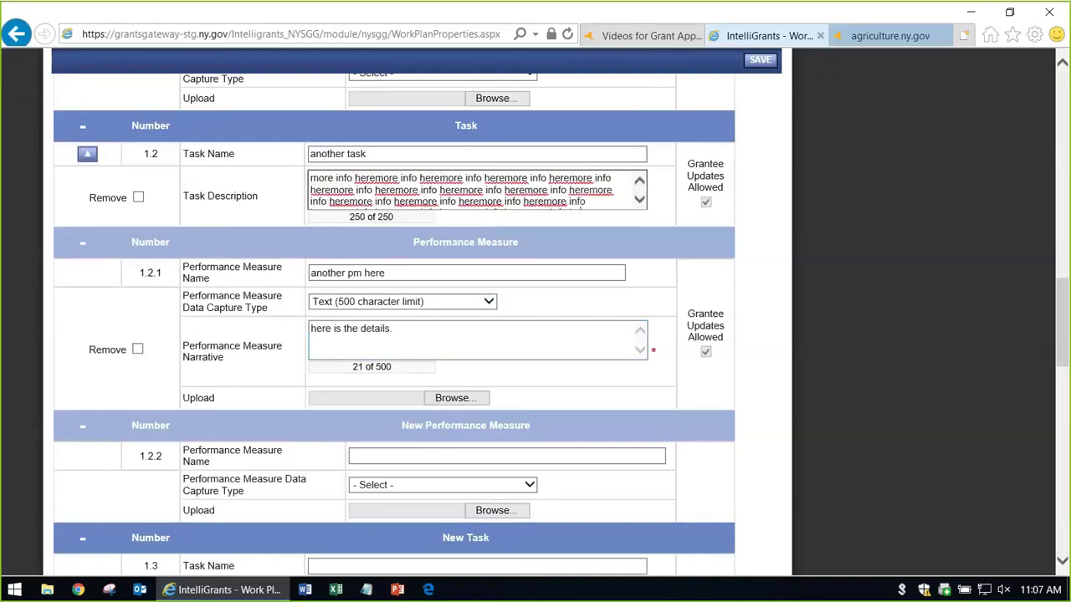
scroll(461, 191, "down", 1)
scroll(461, 191, "up", 1)
left_click(639, 199)
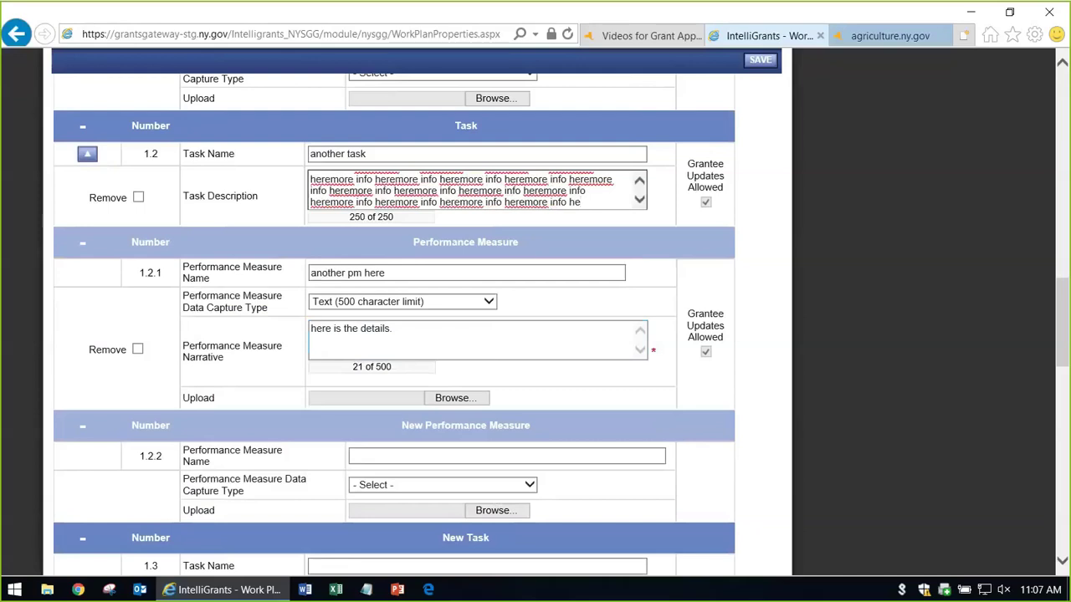
scroll(473, 190, "down", 1)
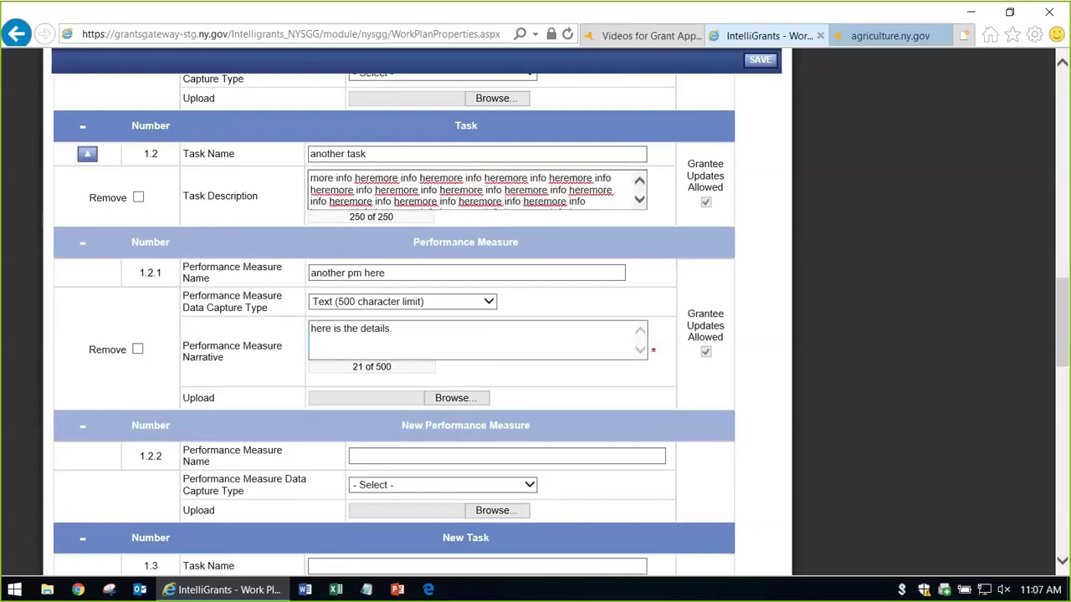
scroll(417, 318, "up", 5)
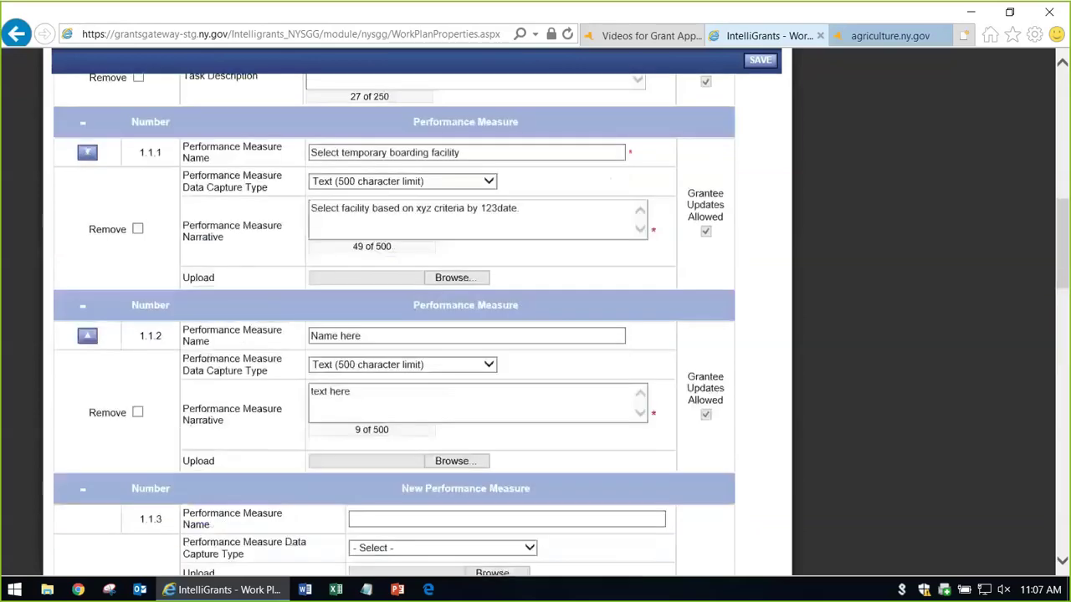
Browse the forms list, view the Pre-Submission Uploads page, then go back to the forms list
left_click(153, 327)
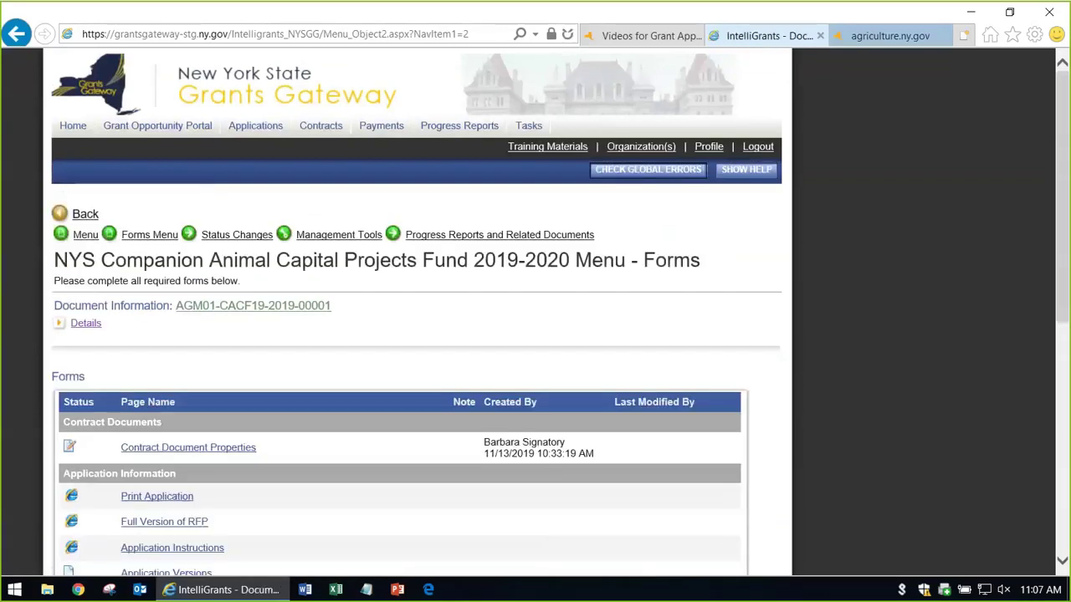
scroll(417, 318, "down", 5)
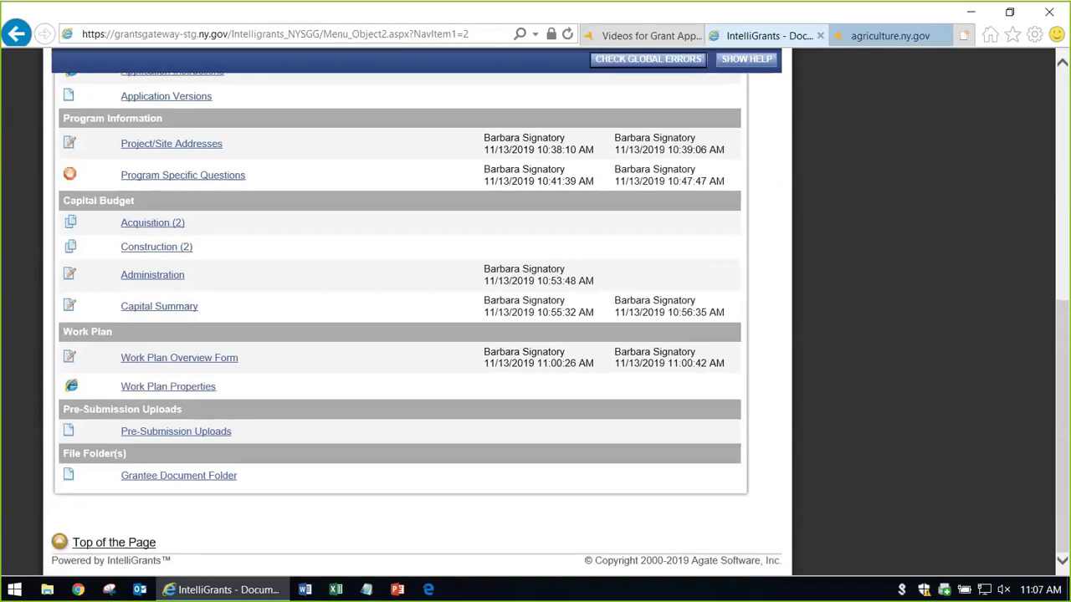
scroll(399, 318, "up", 2)
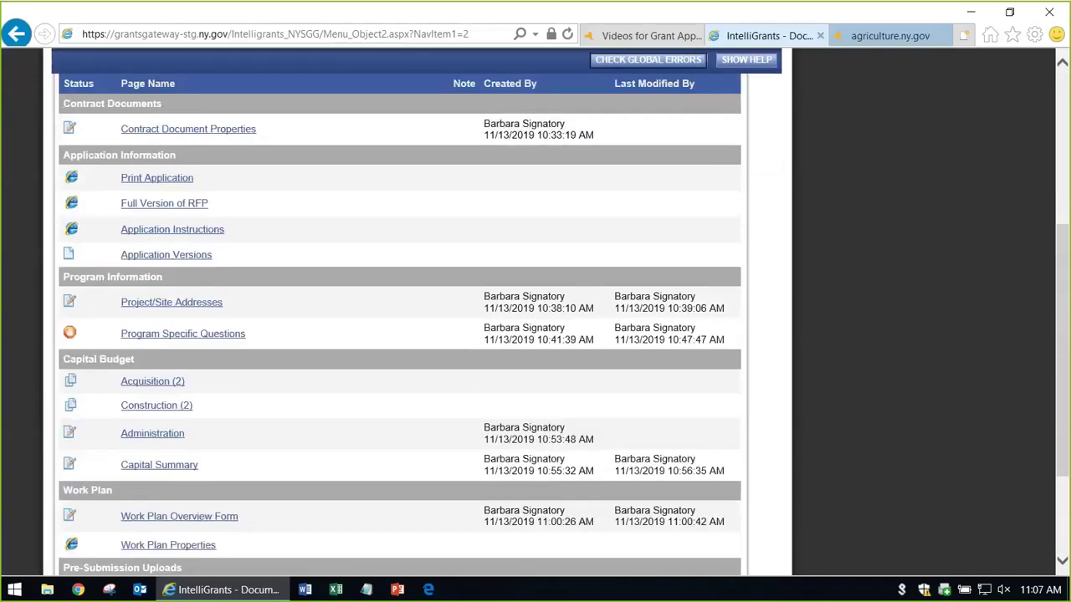
scroll(399, 317, "down", 1)
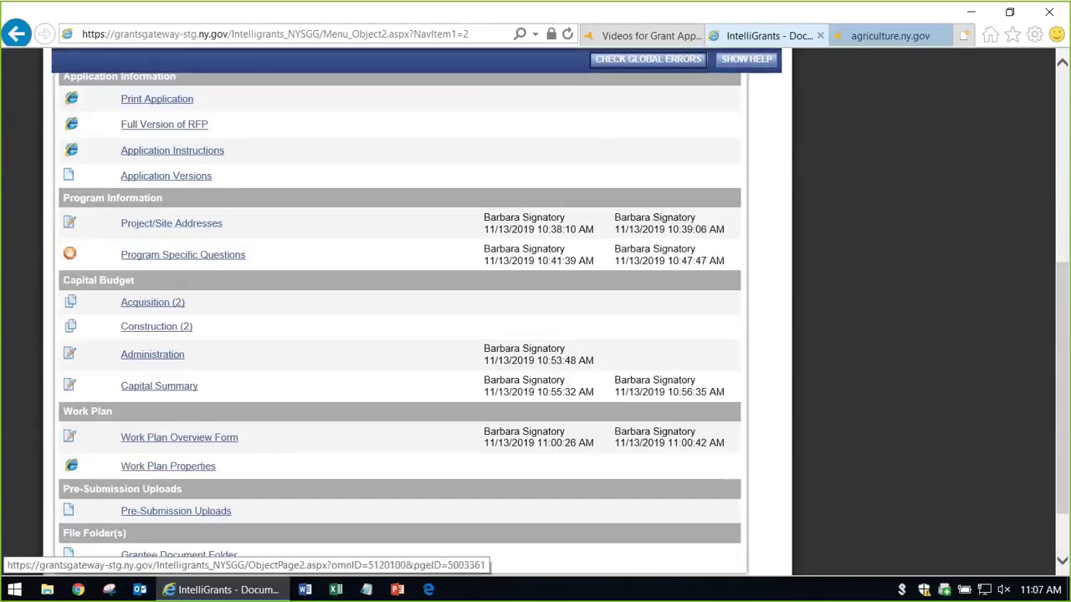
scroll(400, 318, "down", 1)
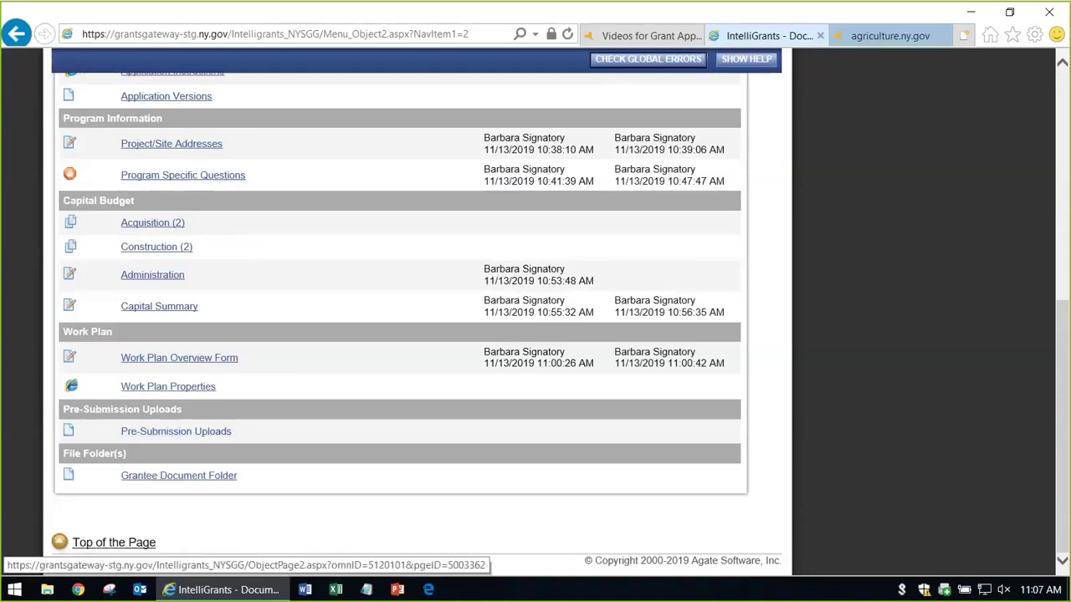
left_click(159, 386)
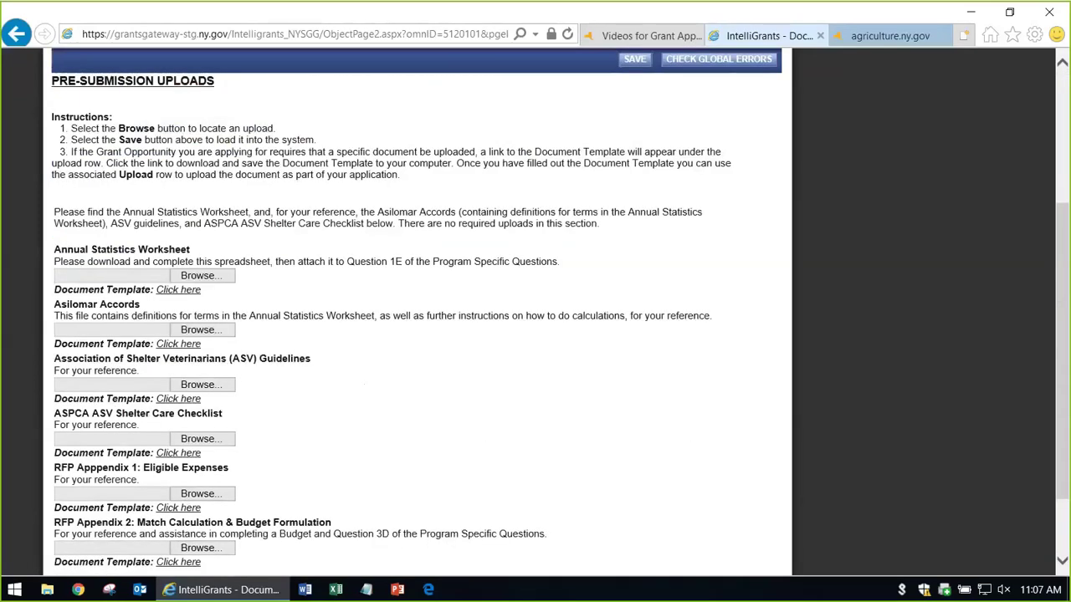
left_click(16, 33)
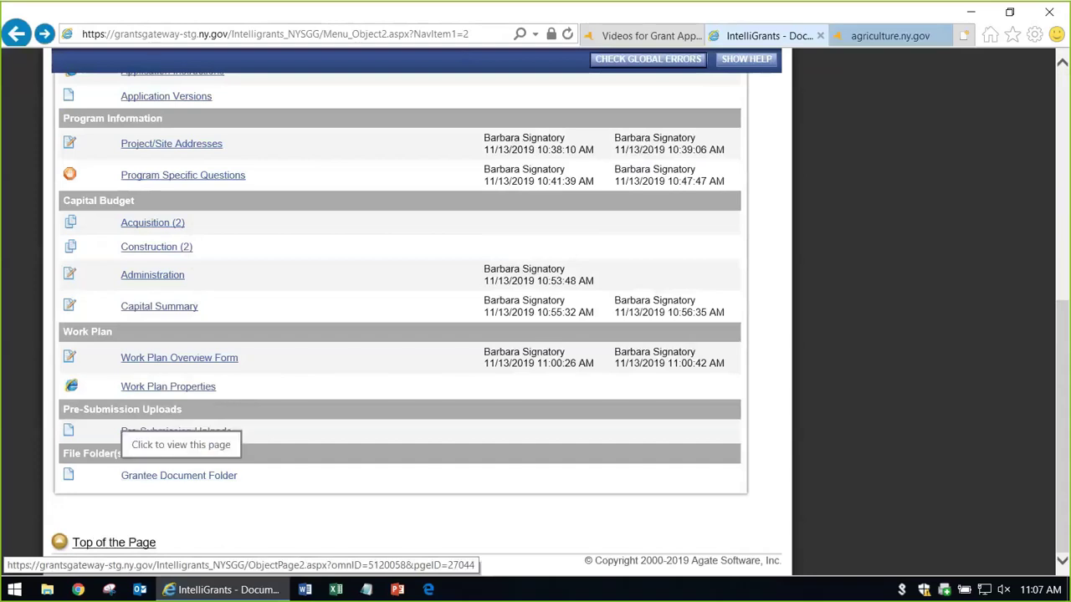
Save a Grantee Document Folder entry 'Description here' with Sample Attachment.pdf and comment 'Info here'
left_click(176, 431)
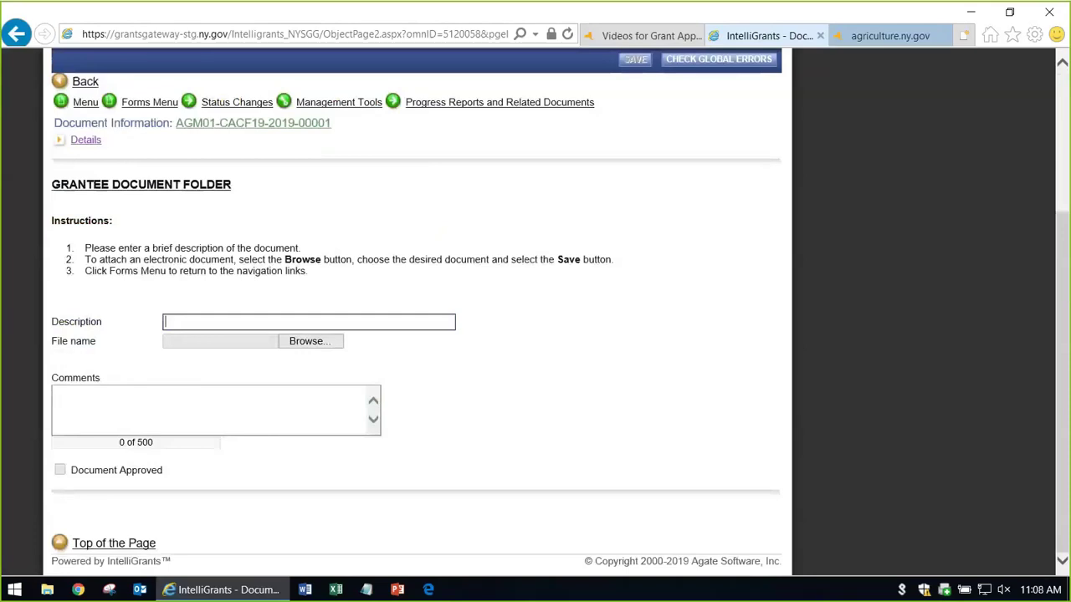
type("asdf asdfasfd")
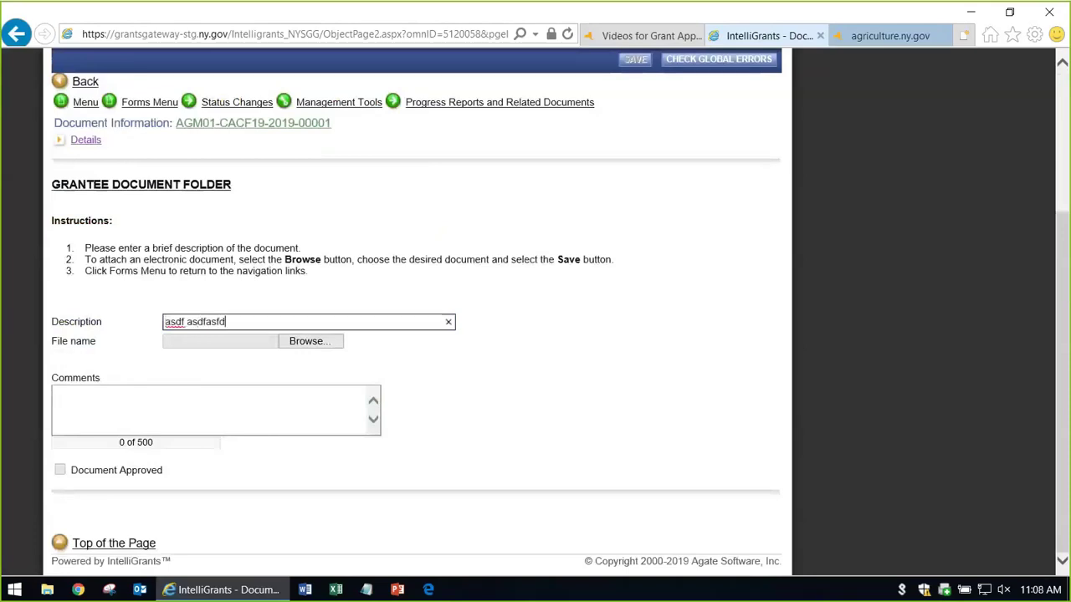
key("ctrl+a")
type("Description here")
key("Tab")
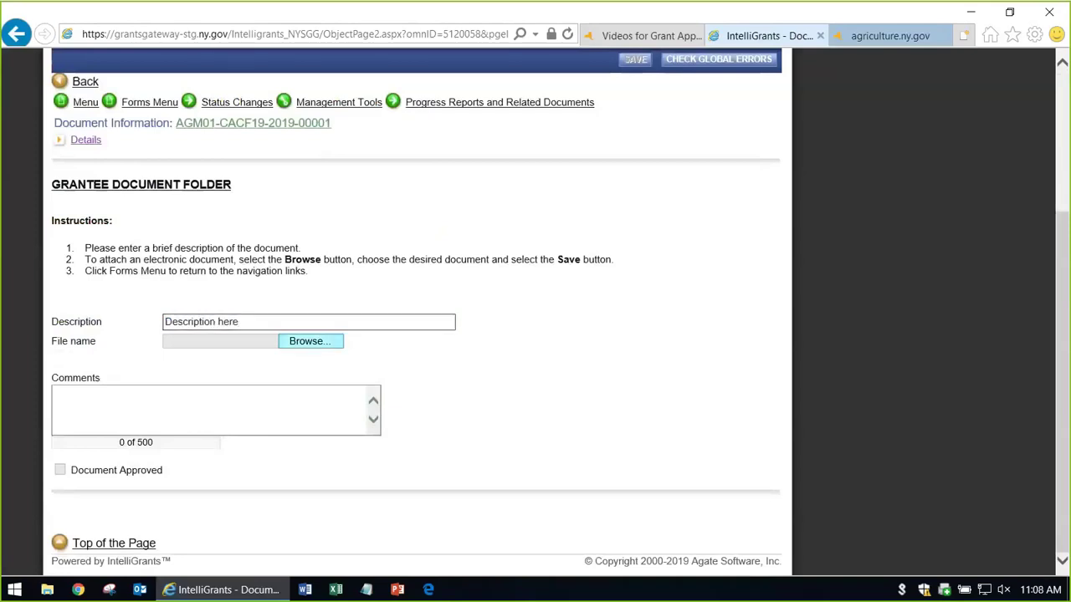
key("Return")
key("Return")
key("Tab")
type("Info here")
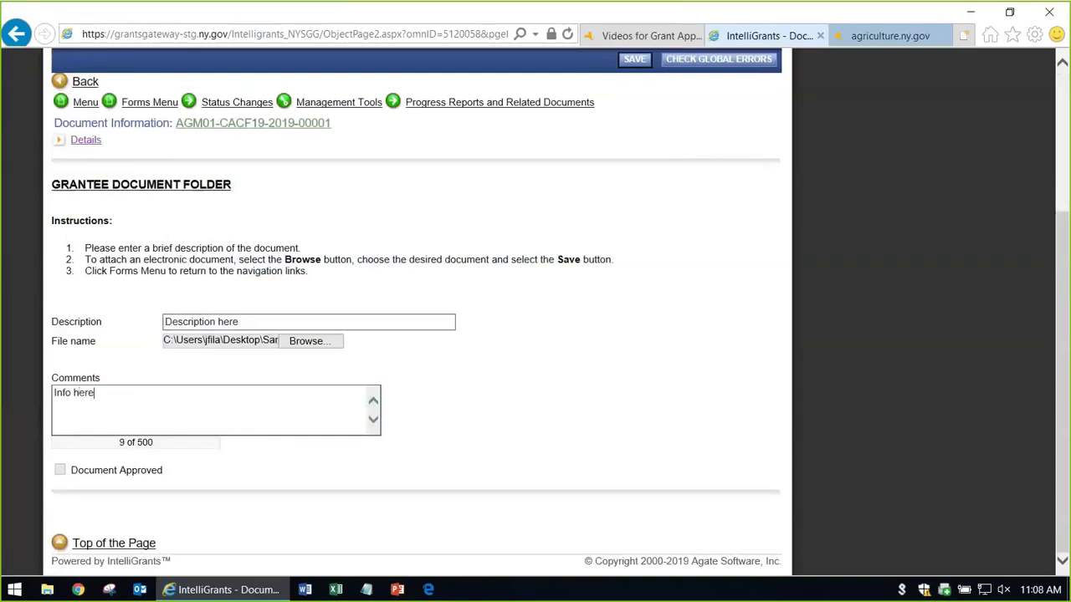
left_click(634, 58)
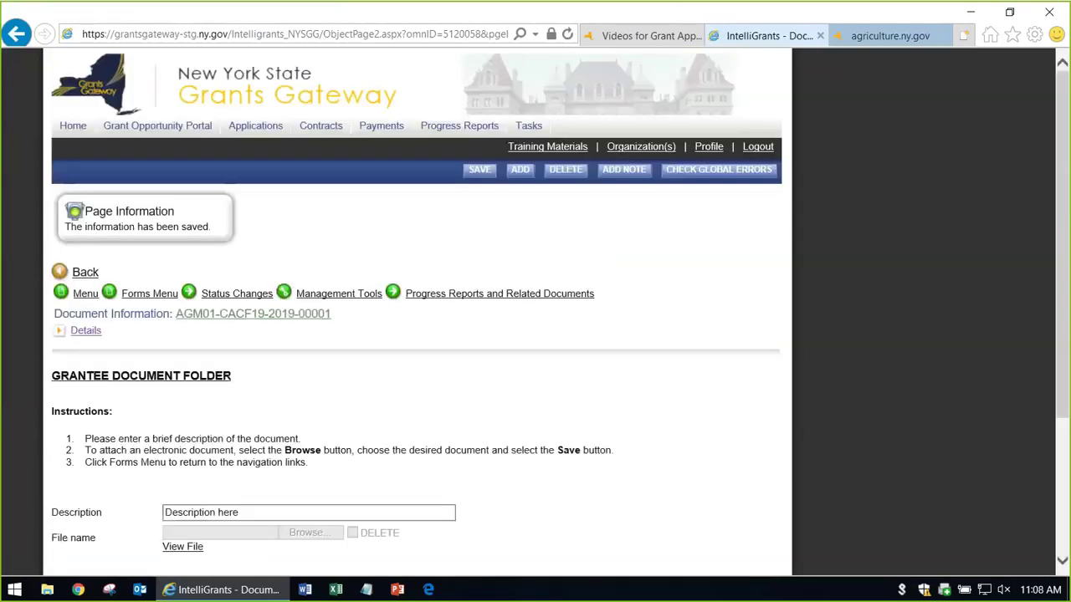
left_click(150, 294)
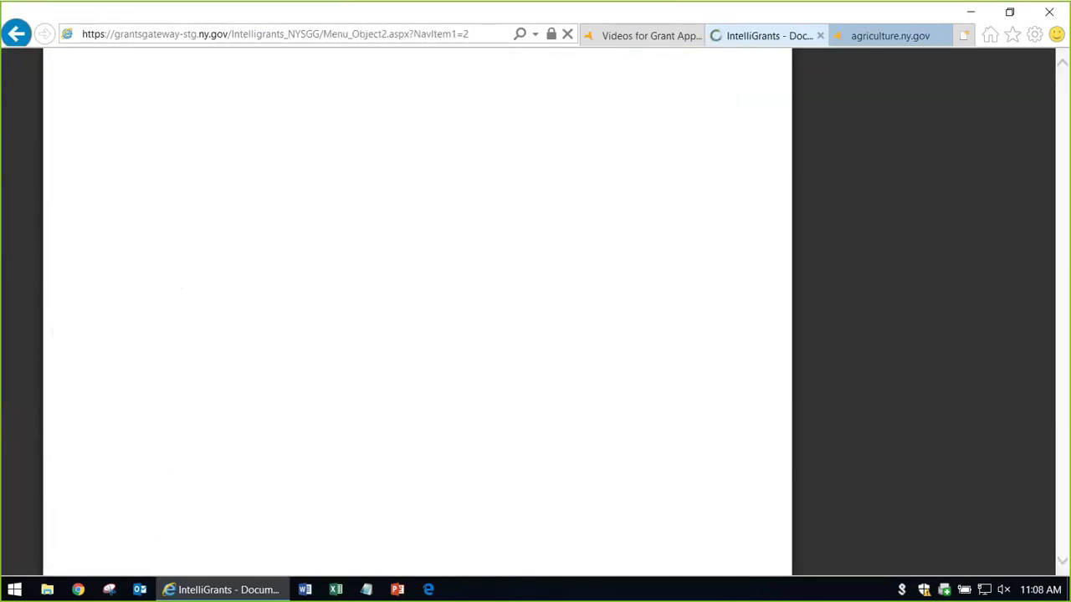
Apply the APPLICATION SUBMITTED status from the application details to surface the global errors
scroll(418, 335, "down", 2)
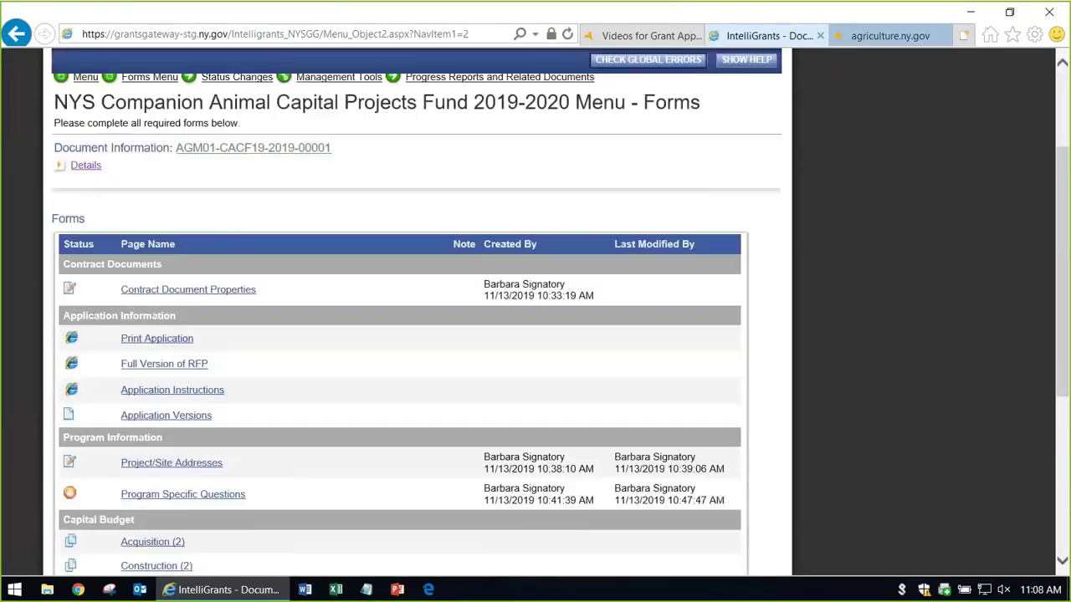
scroll(418, 335, "down", 3)
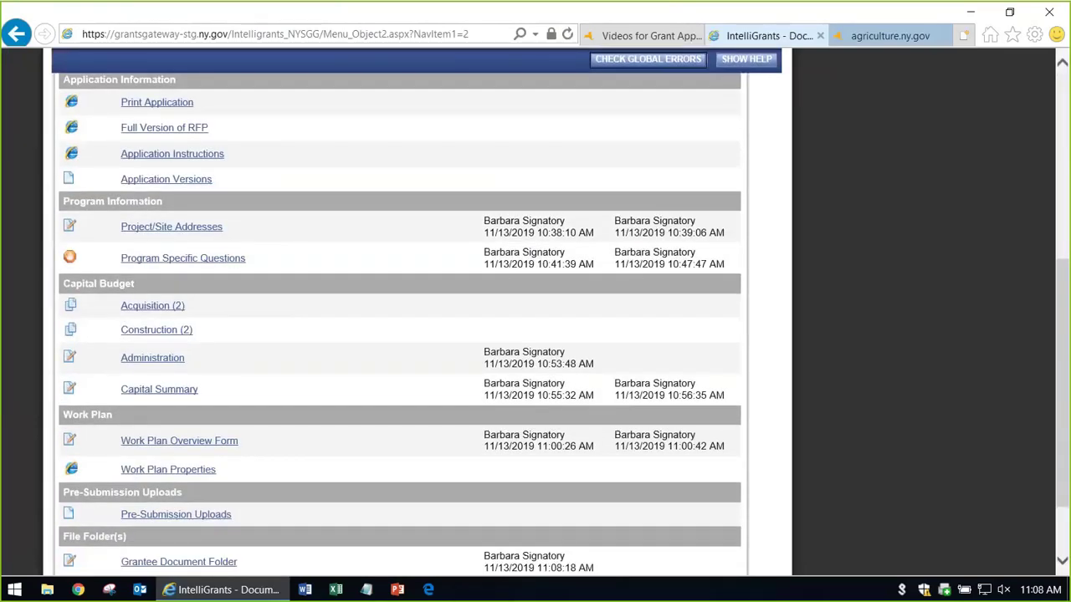
scroll(418, 335, "down", 2)
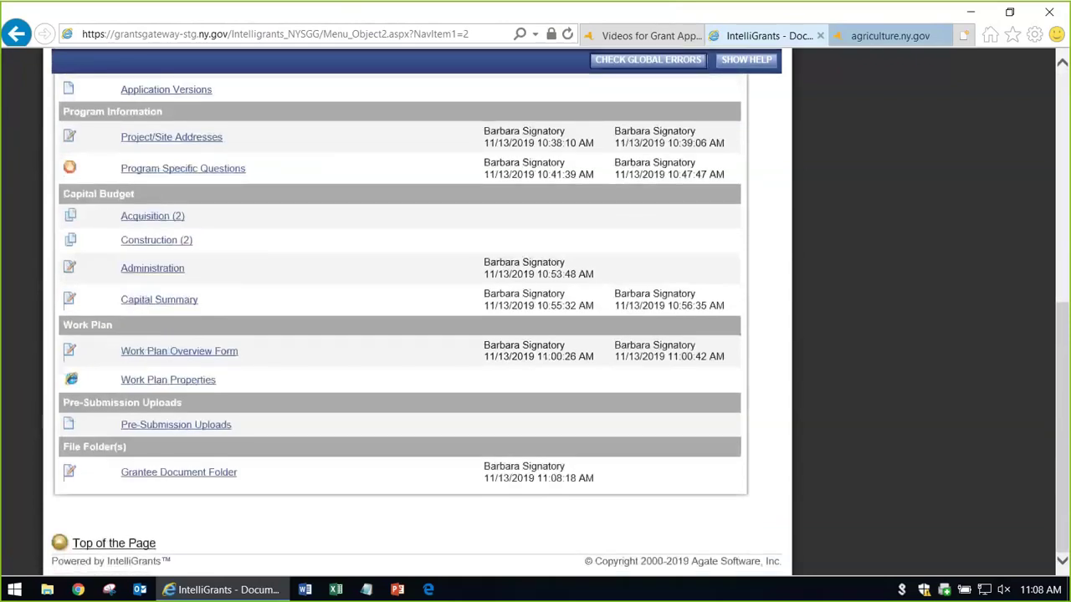
scroll(418, 334, "up", 6)
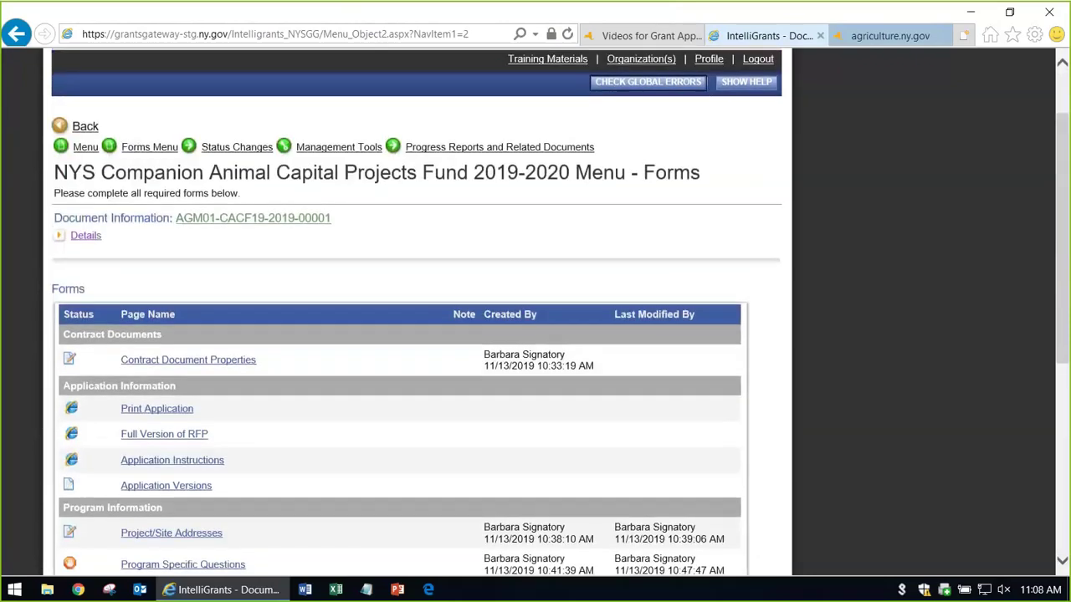
left_click(86, 322)
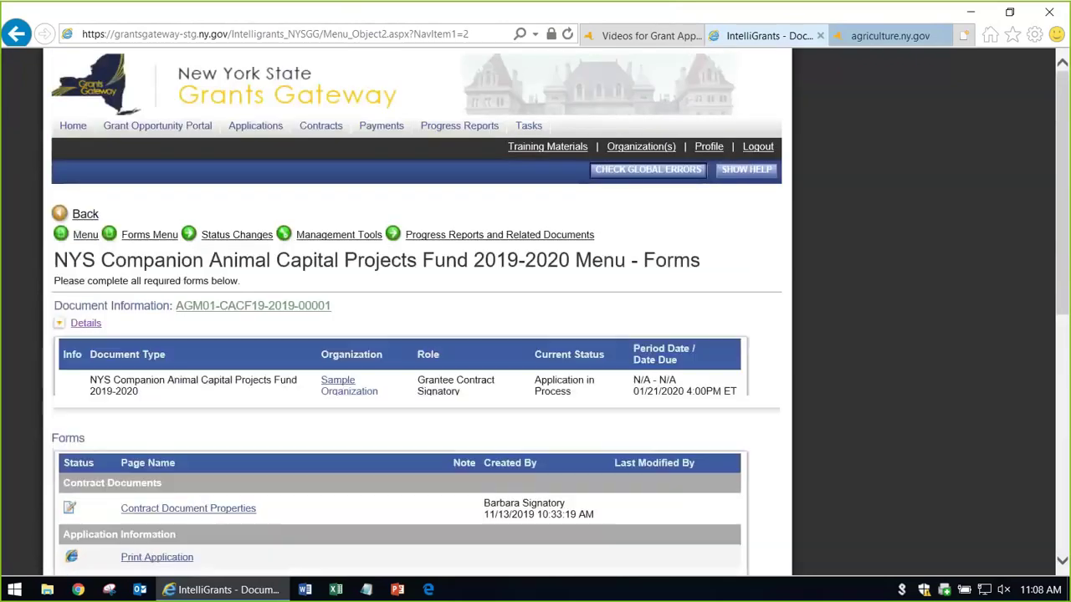
left_click_drag(567, 392, 534, 380)
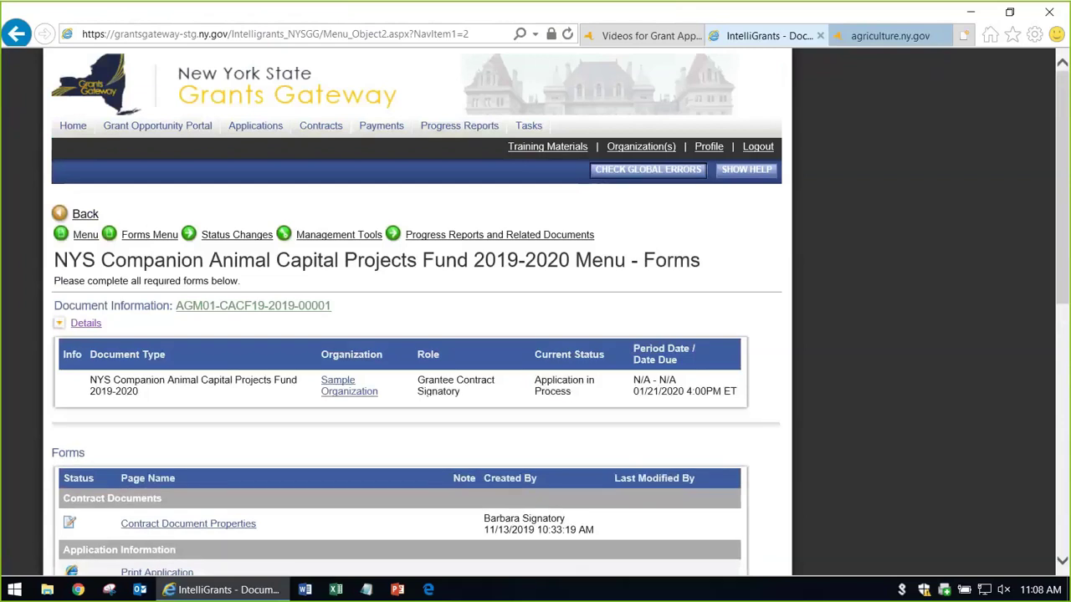
left_click(236, 235)
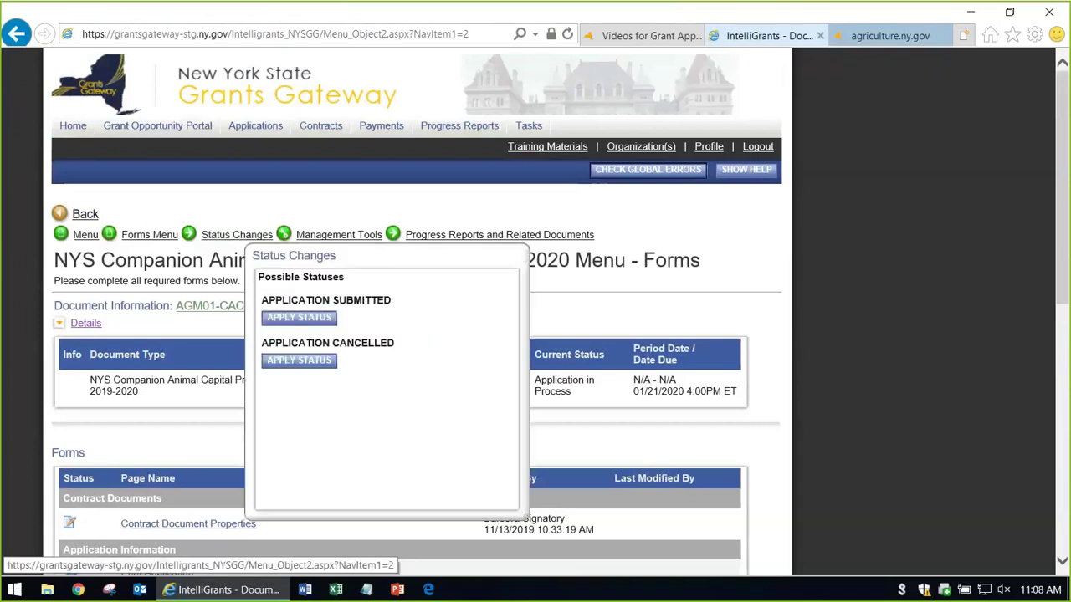
left_click(298, 317)
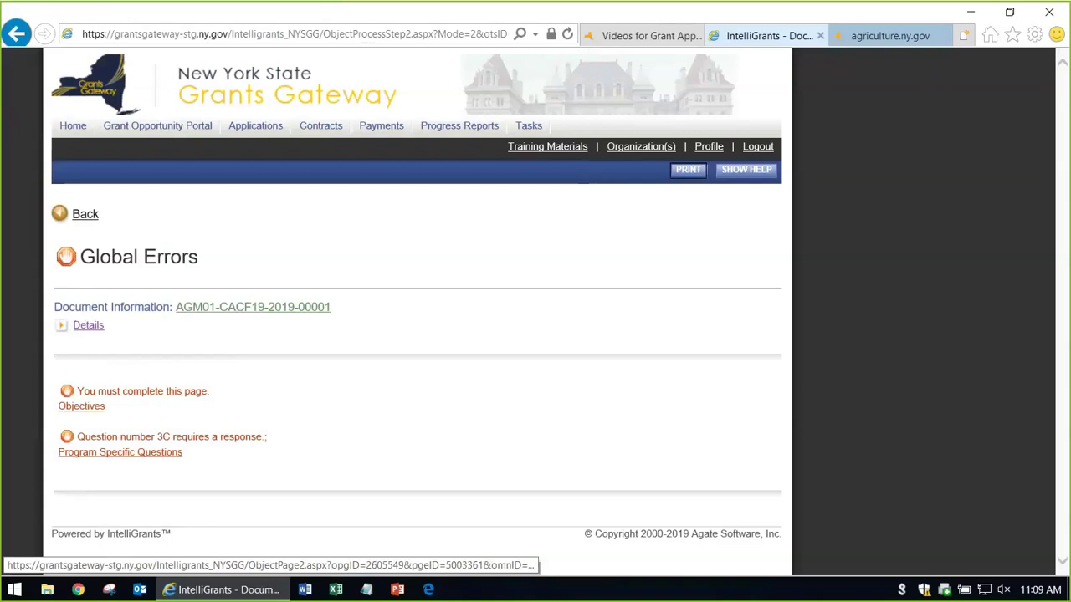
Return to the forms list and run Check Global Errors
left_click(119, 451)
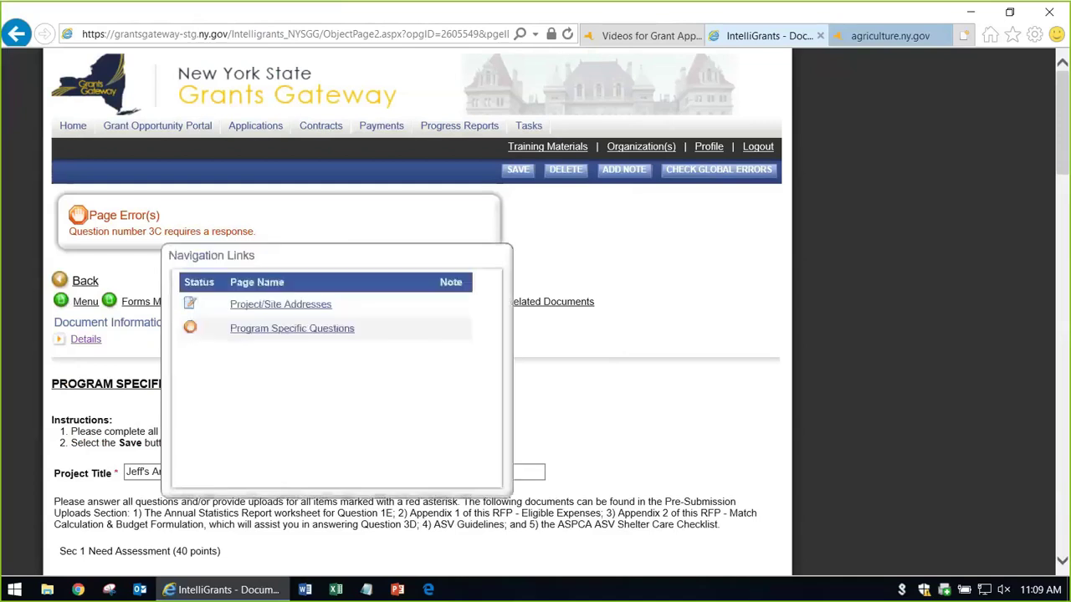
left_click(148, 301)
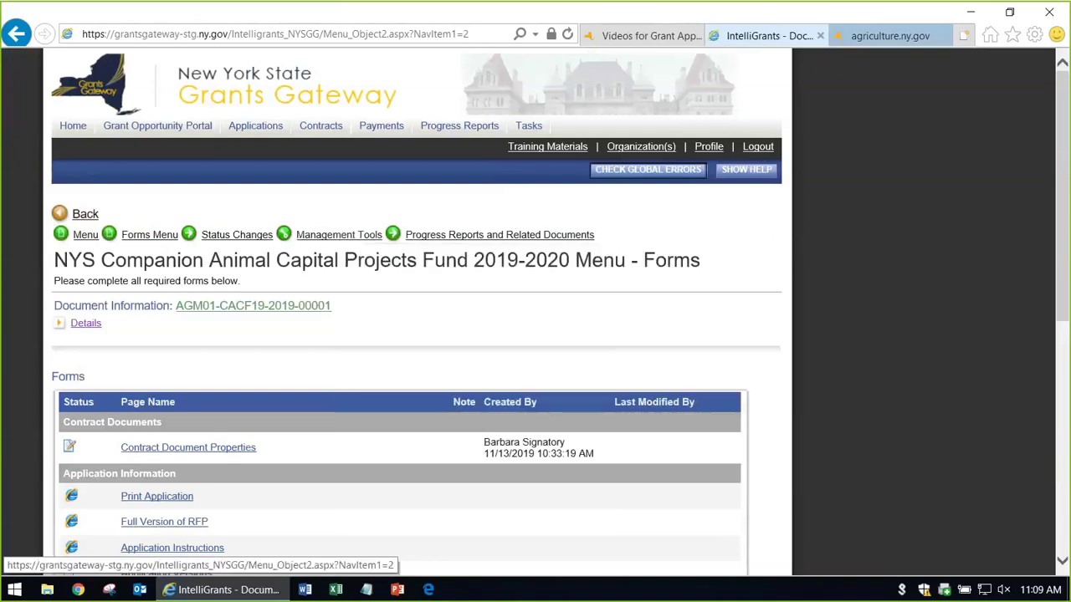
left_click(648, 168)
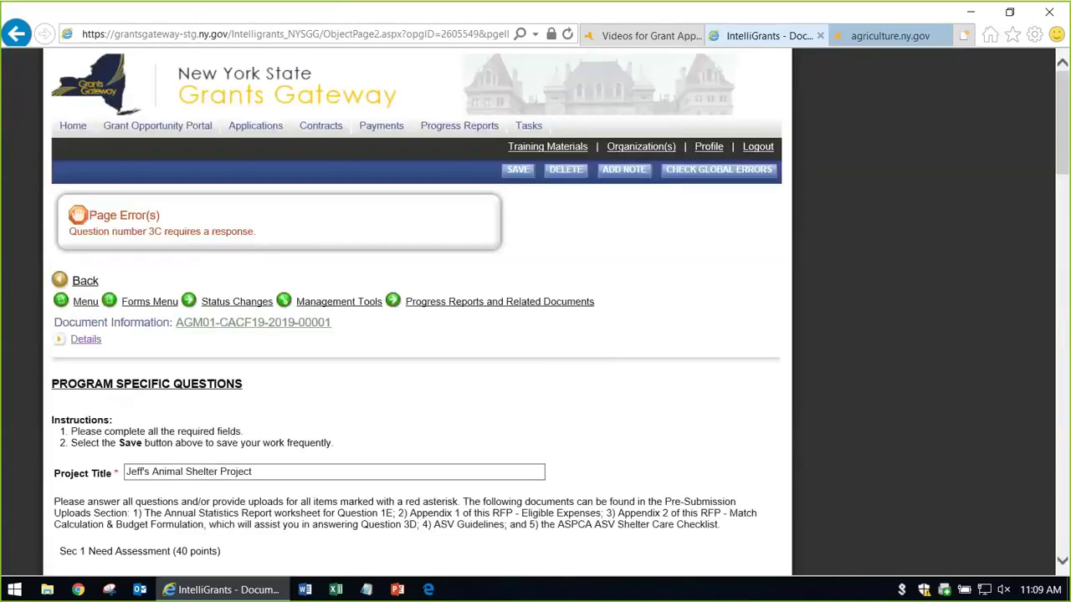
Answer question 3C with 'Here is my answer.' and save the Program Specific Questions page
scroll(418, 334, "down", 5)
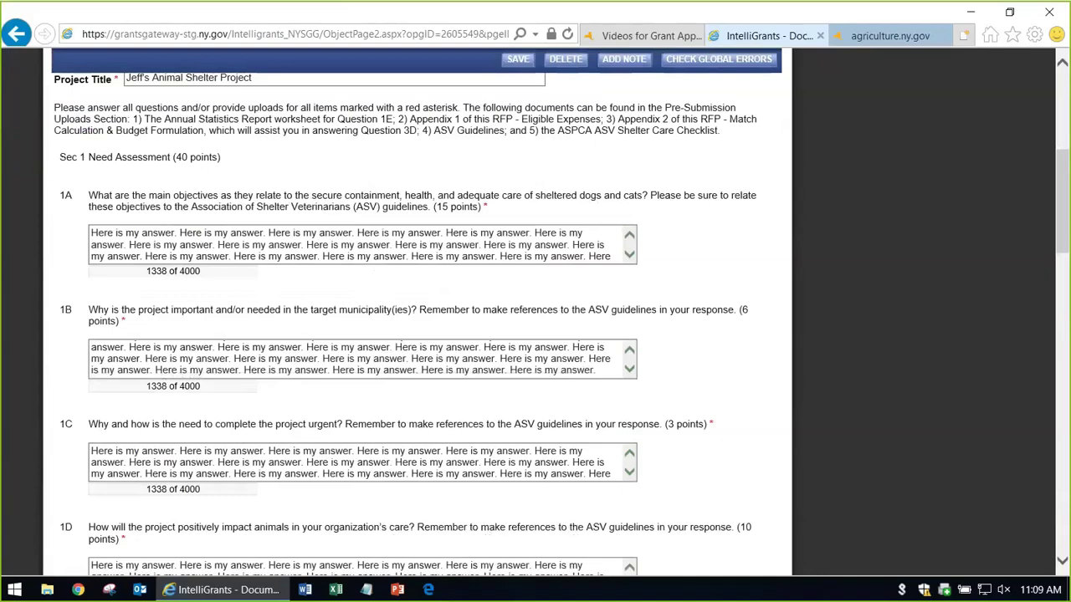
scroll(418, 335, "down", 15)
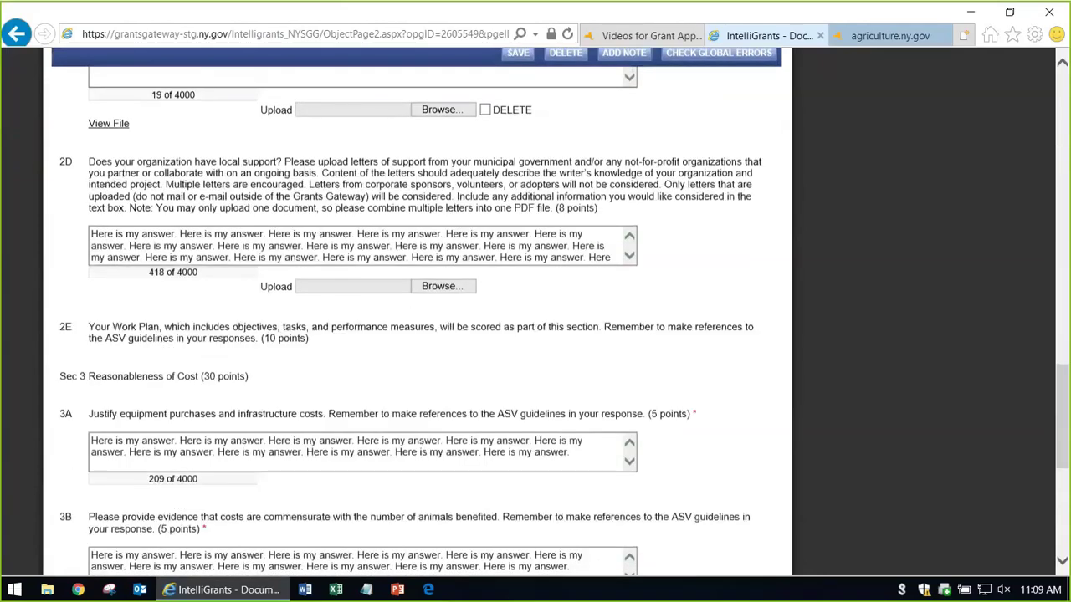
scroll(418, 334, "down", 5)
left_click(335, 259)
type("Here is my answer.")
left_click(517, 58)
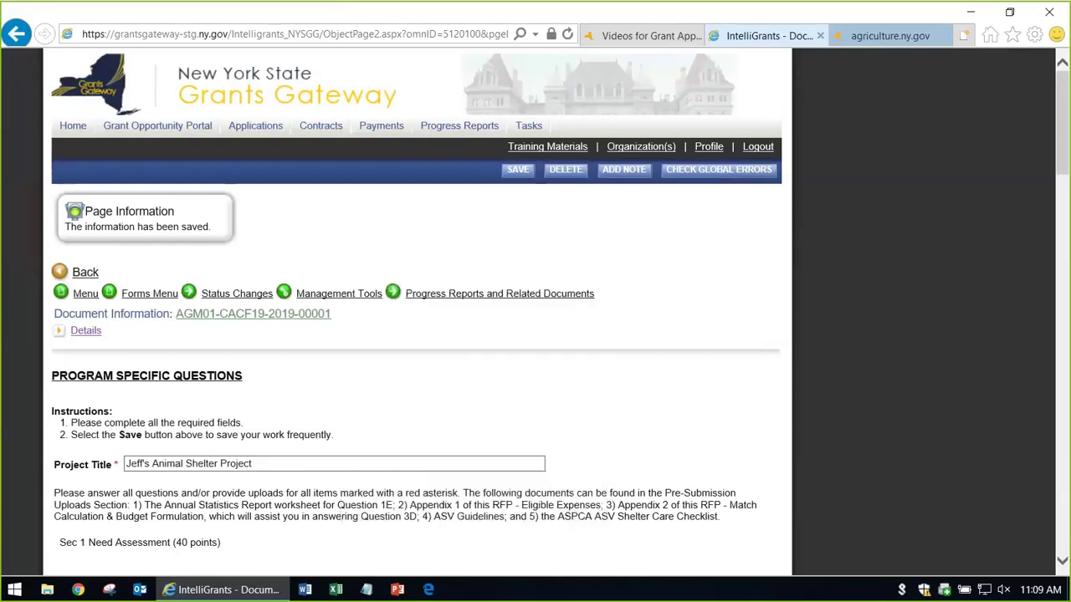
mouse_move(149, 294)
Open the flagged Objectives page and save objective 'asdf' with description 'asdfsa'
left_click(719, 169)
left_click(81, 405)
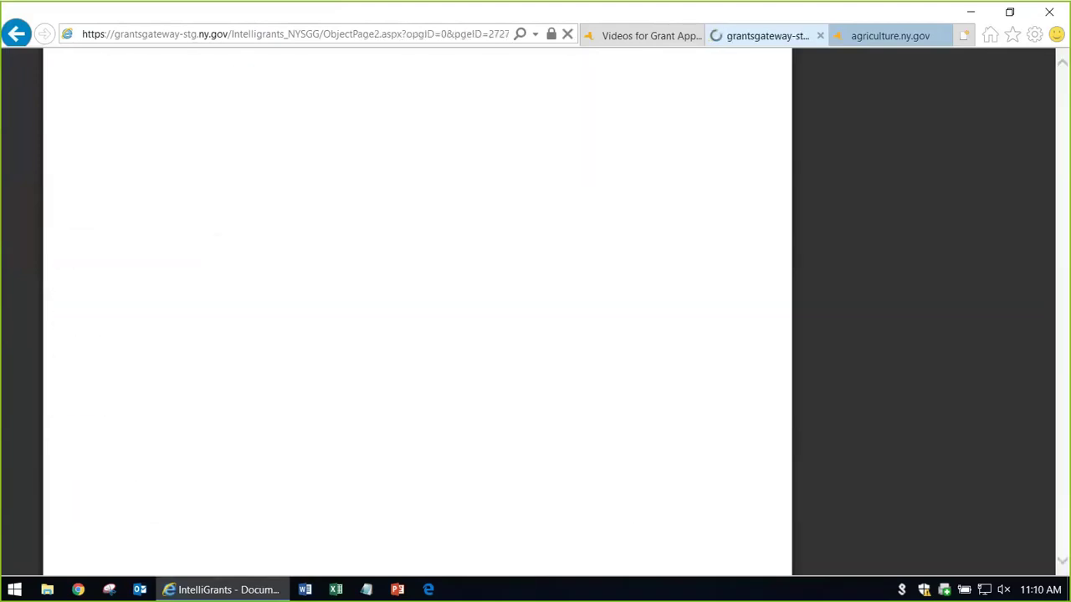
scroll(416, 309, "down", 2)
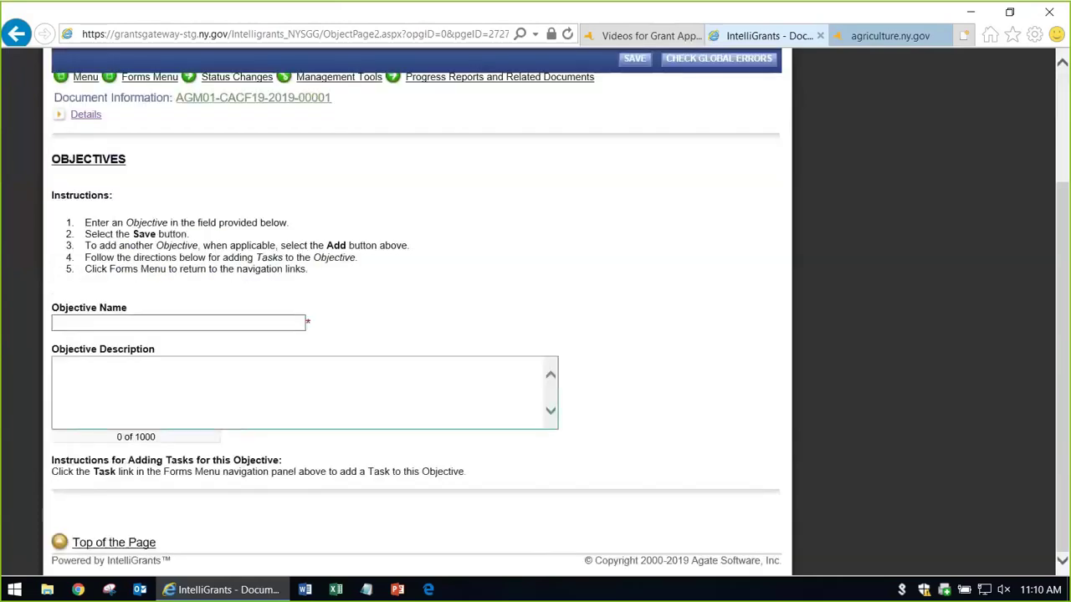
left_click(178, 322)
type("asdf")
key("Tab")
type("asdfsa")
left_click(634, 58)
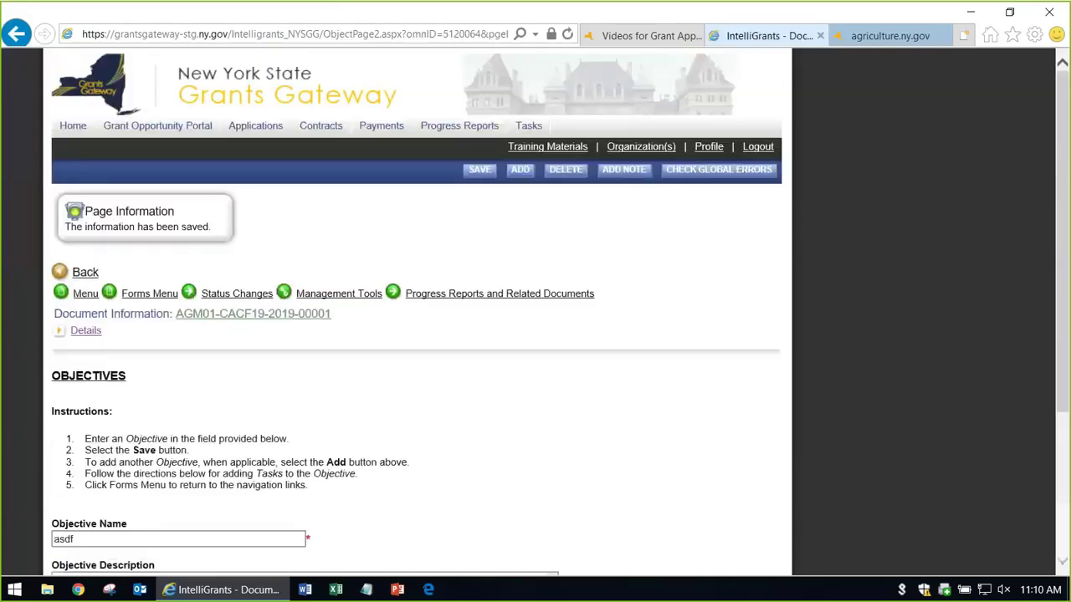
Review the list of pages linked to the Objectives form
scroll(418, 310, "down", 5)
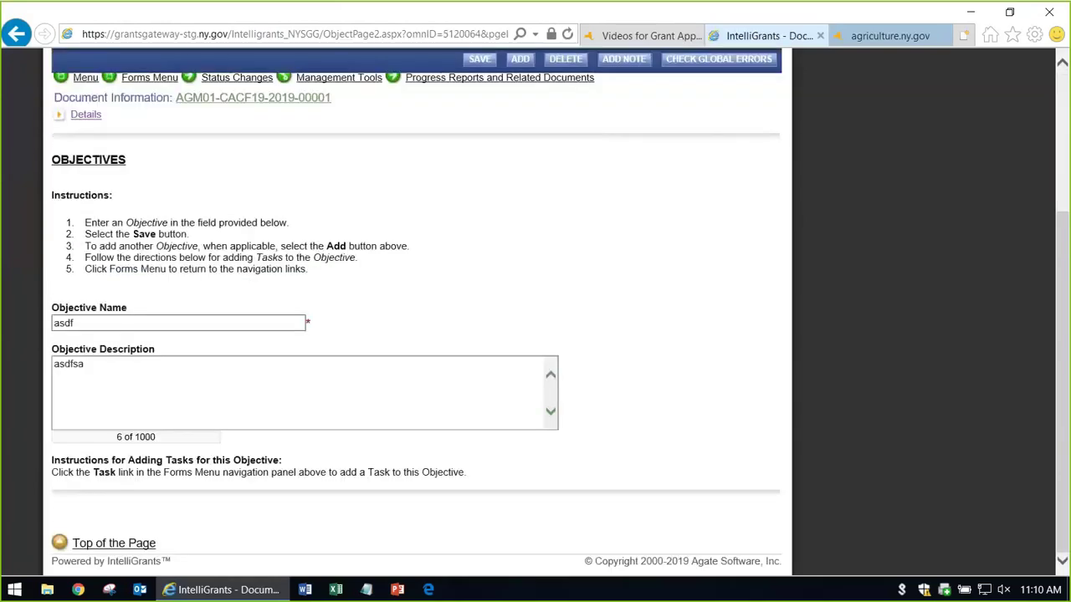
scroll(418, 309, "up", 5)
left_click(142, 293)
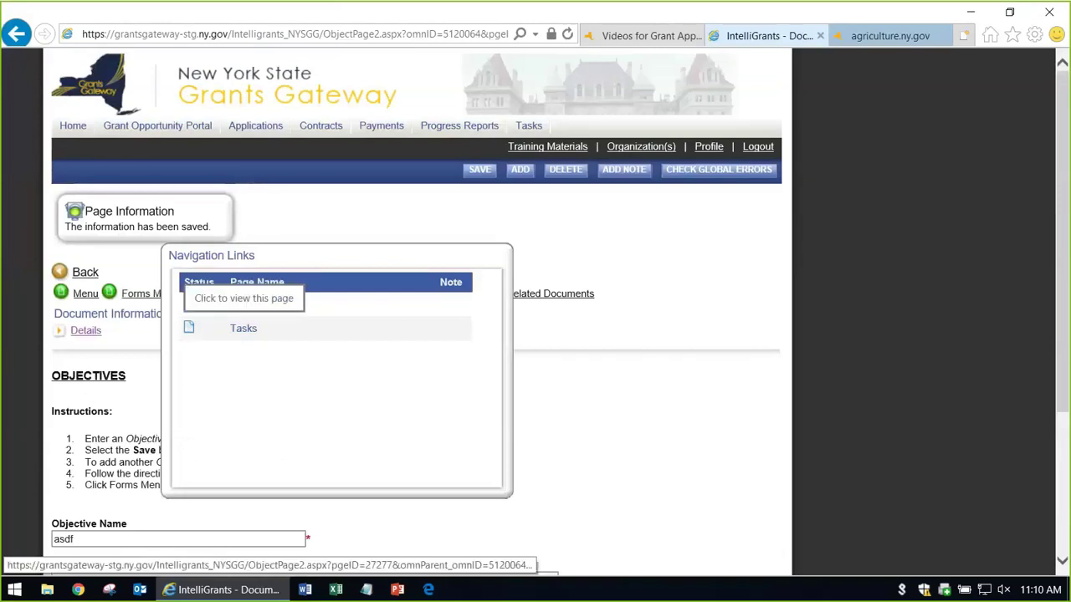
left_click(209, 302)
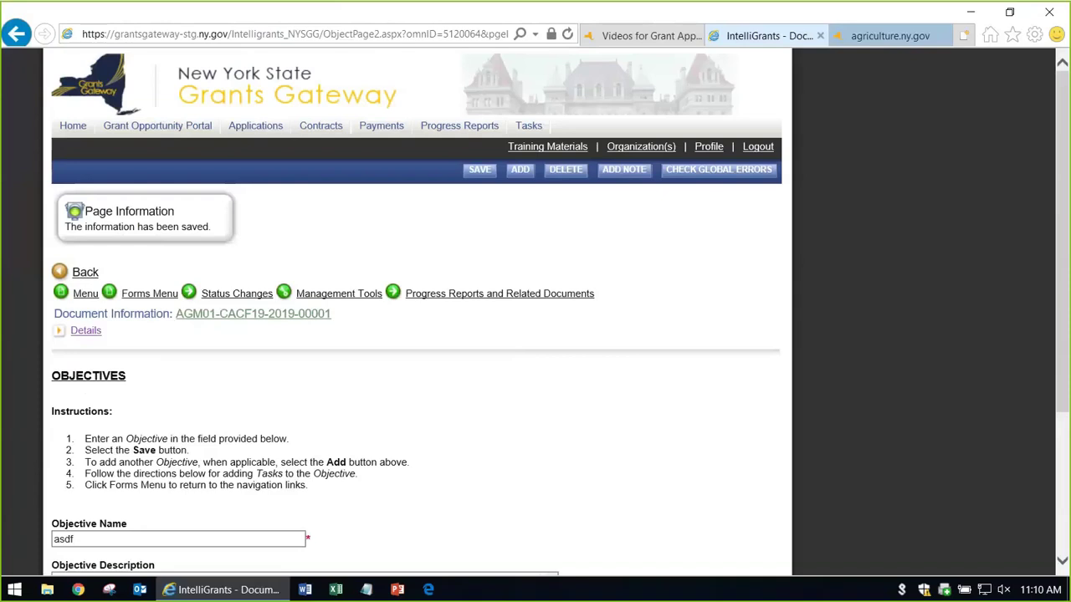
scroll(417, 309, "down", 3)
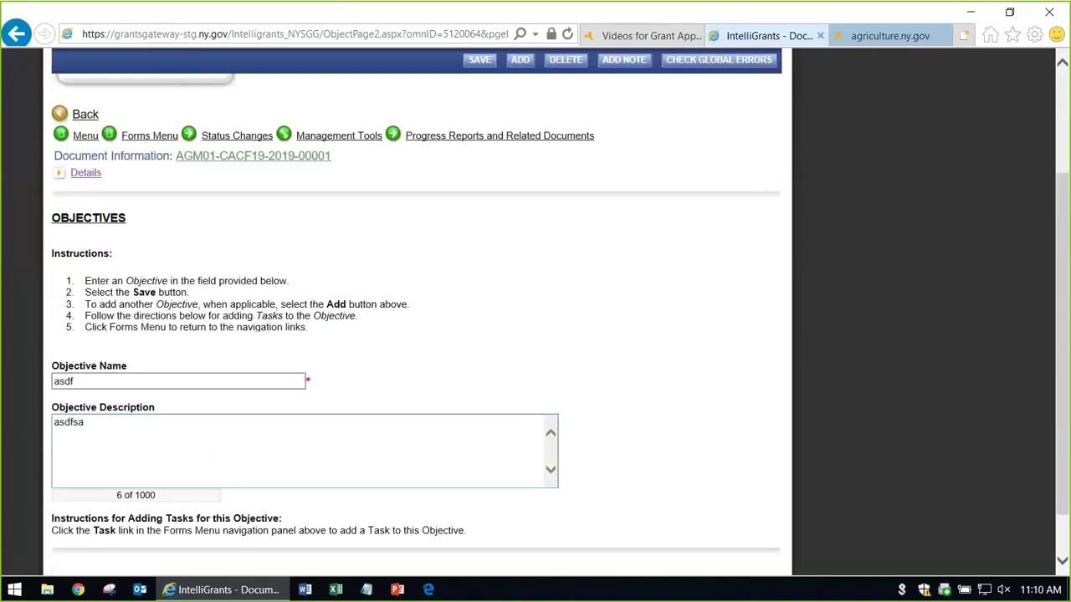
scroll(416, 310, "down", 1)
scroll(417, 310, "up", 3)
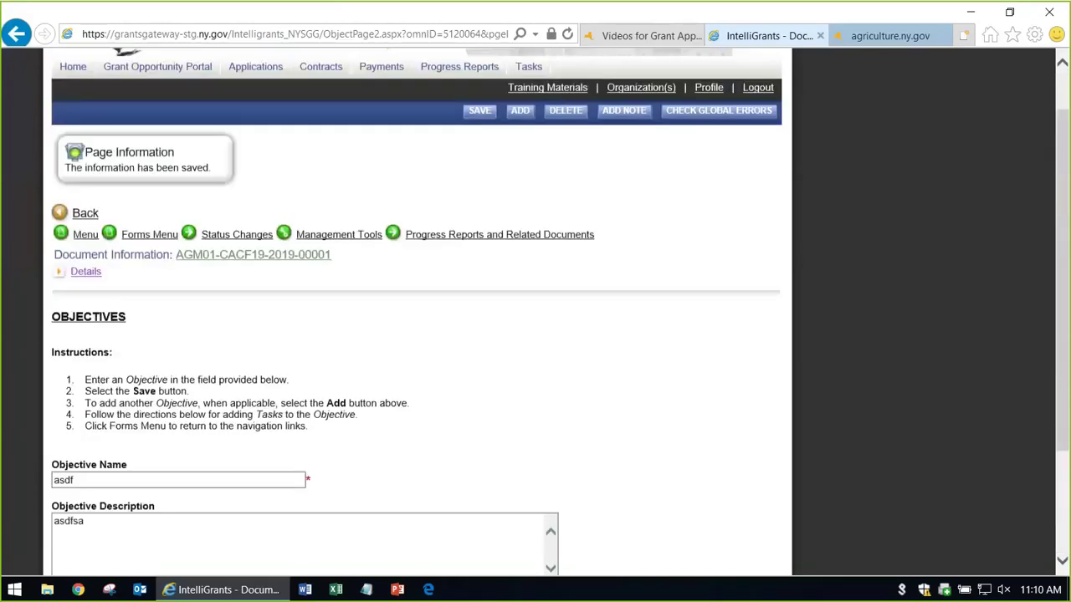
Show the Objectives and Tasks pages and scroll to the saved objective
left_click(149, 235)
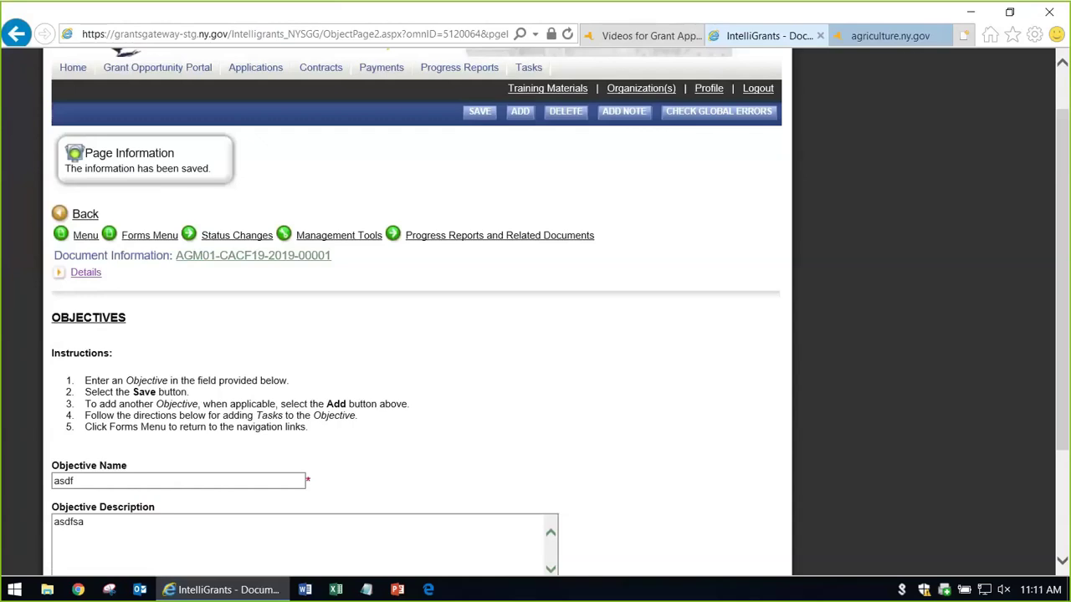
scroll(536, 335, "down", 2)
scroll(535, 335, "up", 1)
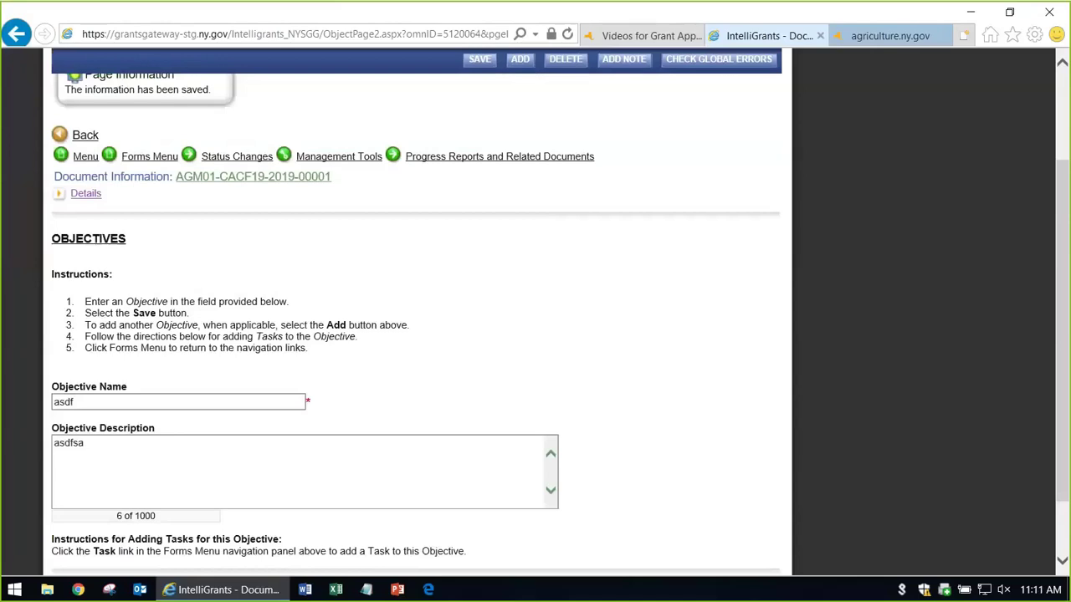
scroll(418, 335, "down", 1)
Rename the objective to 'objective', change its description to 'text', and save
double_click(64, 323)
type("object")
key("Tab")
left_click(81, 323)
type("ive")
key("Tab")
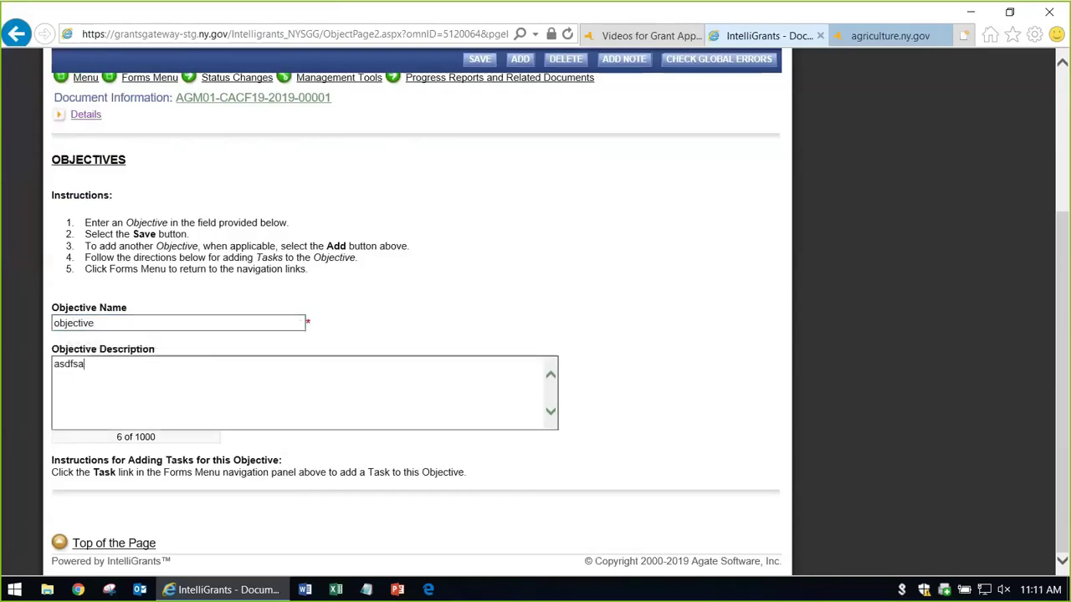
key("ctrl+a")
type("text")
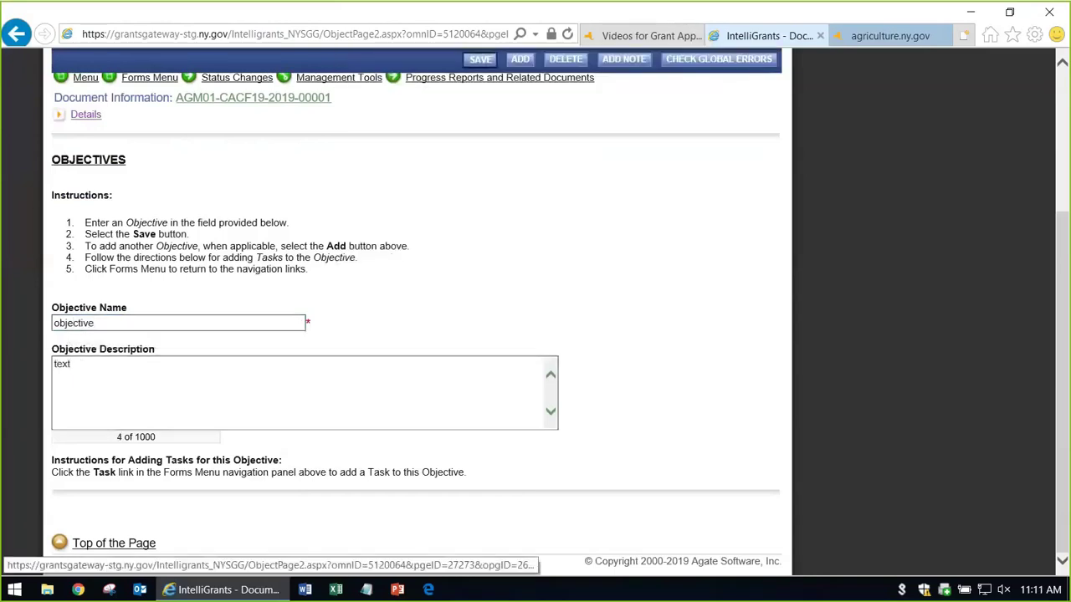
left_click(480, 58)
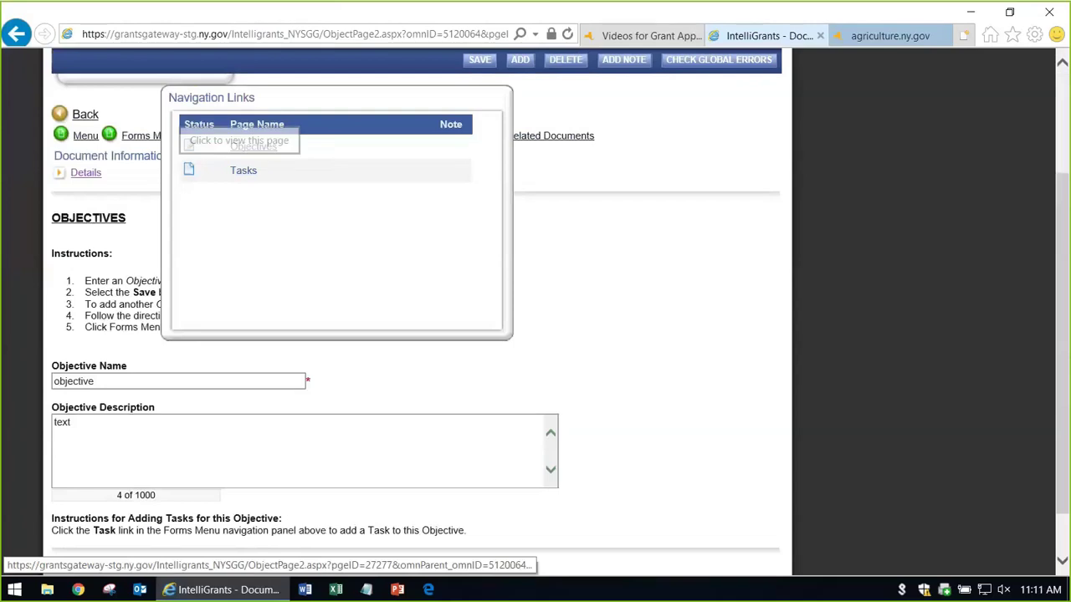
Add task 'task' with description 'info' and save it
left_click(244, 170)
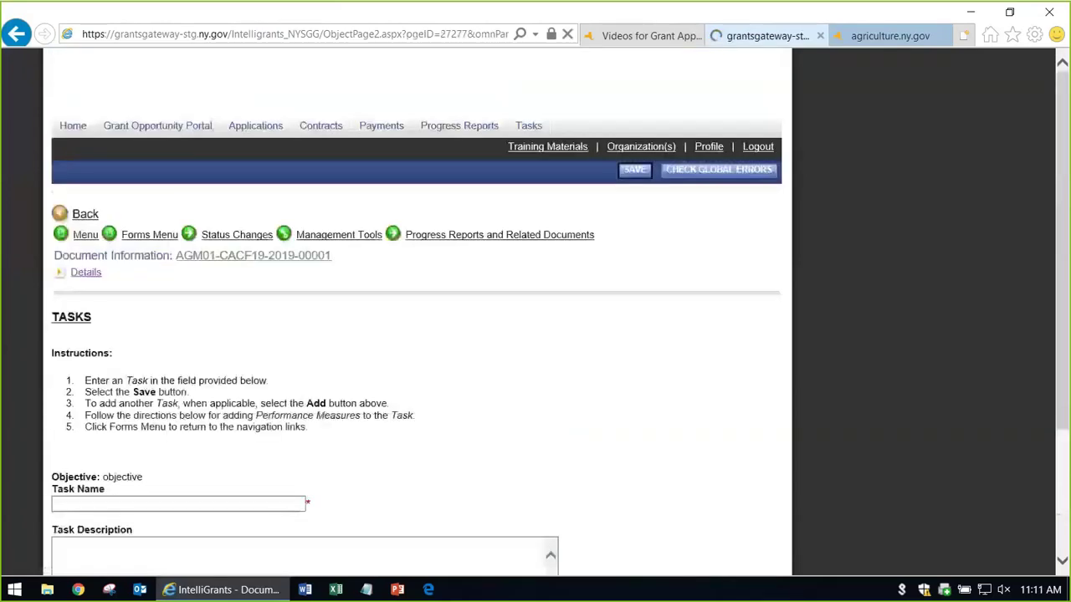
type("tas")
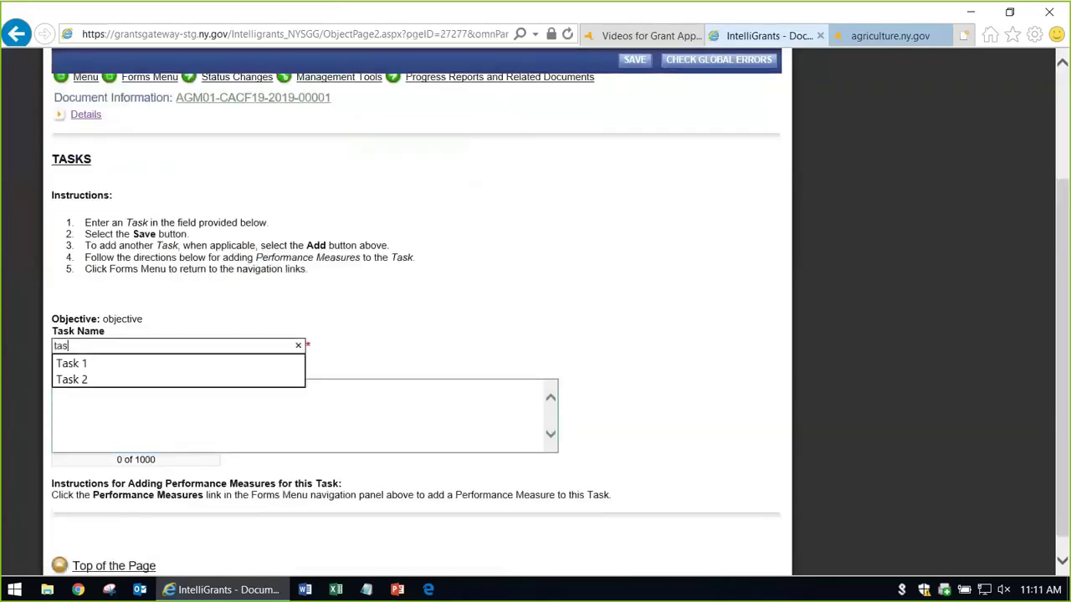
type("k")
left_click(56, 388)
type("info")
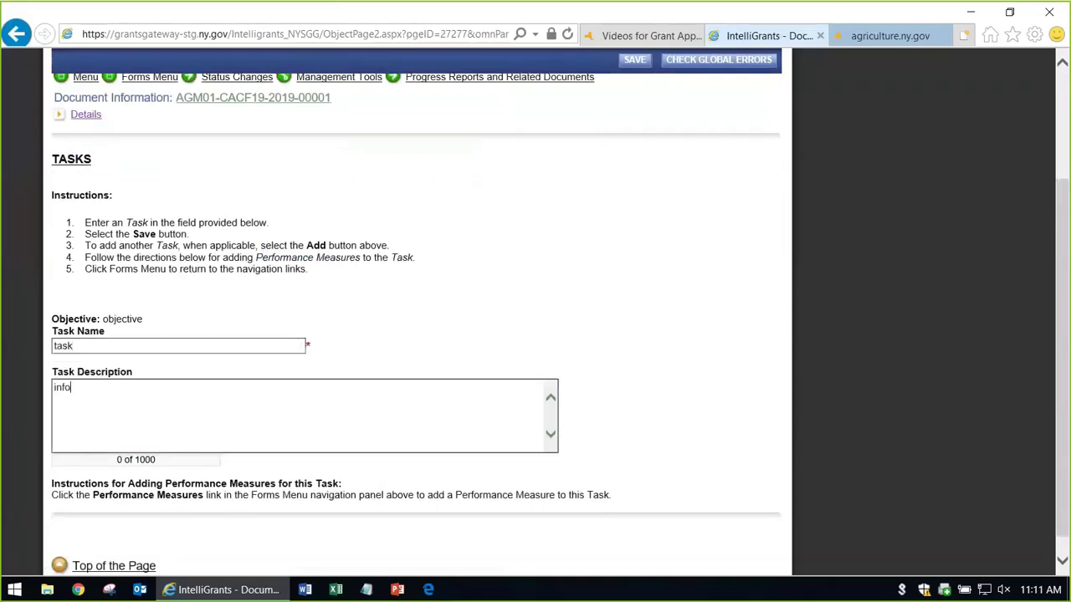
left_click(634, 59)
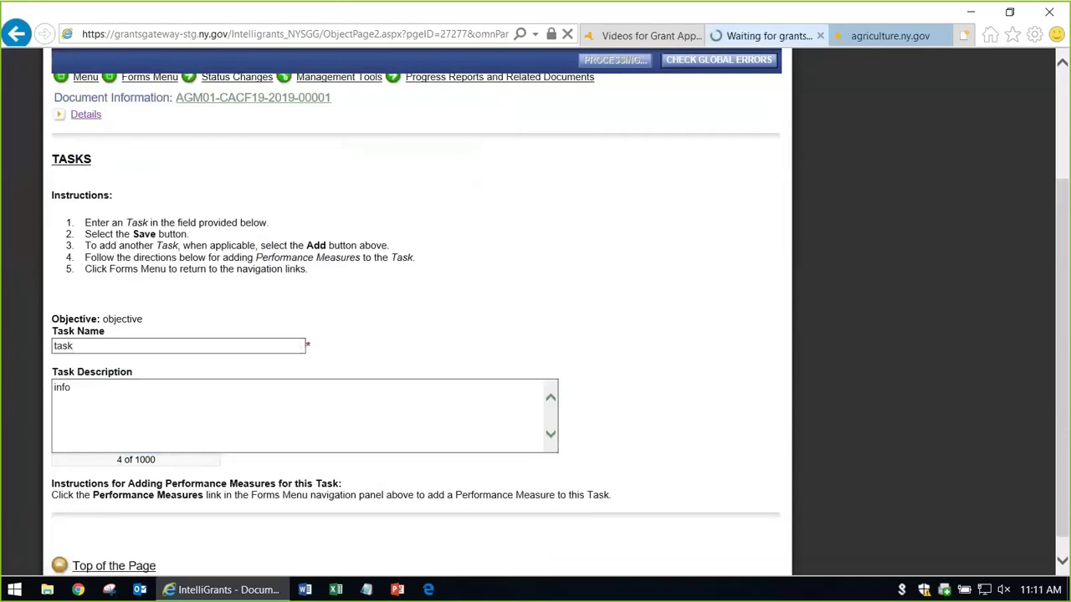
Create performance measure 'pm' with narrative 'info' for the task and save it
left_click(150, 215)
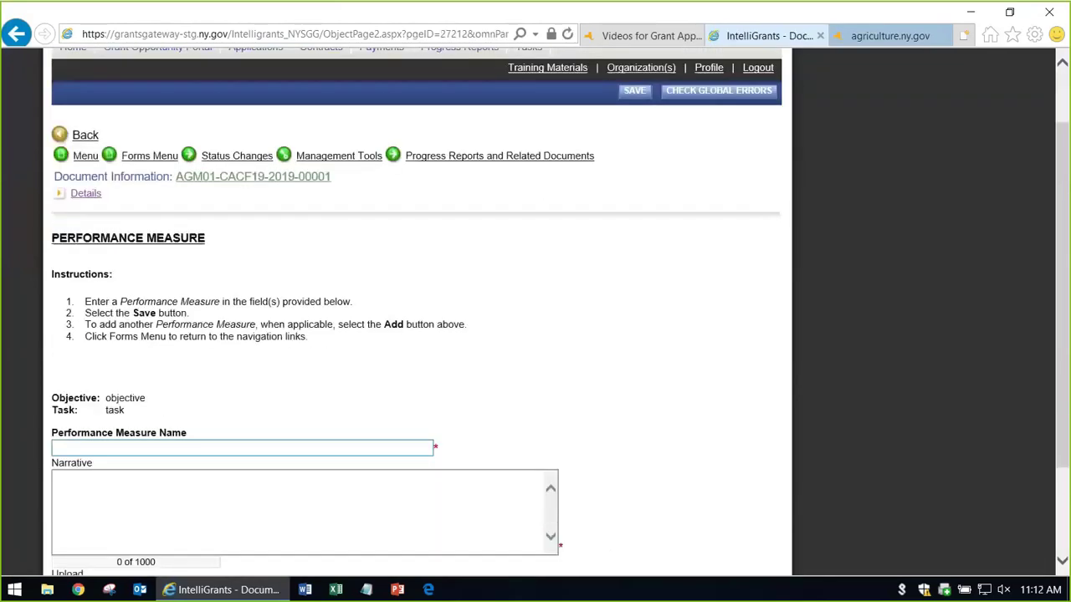
type("pm")
key("Tab")
type("info")
left_click(634, 91)
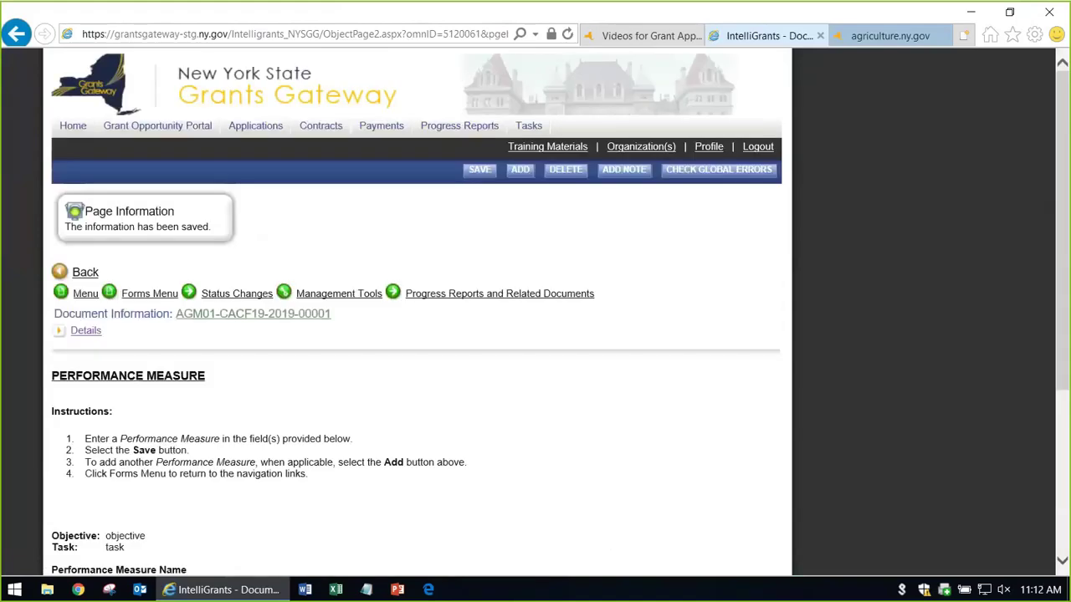
scroll(418, 334, "down", 2)
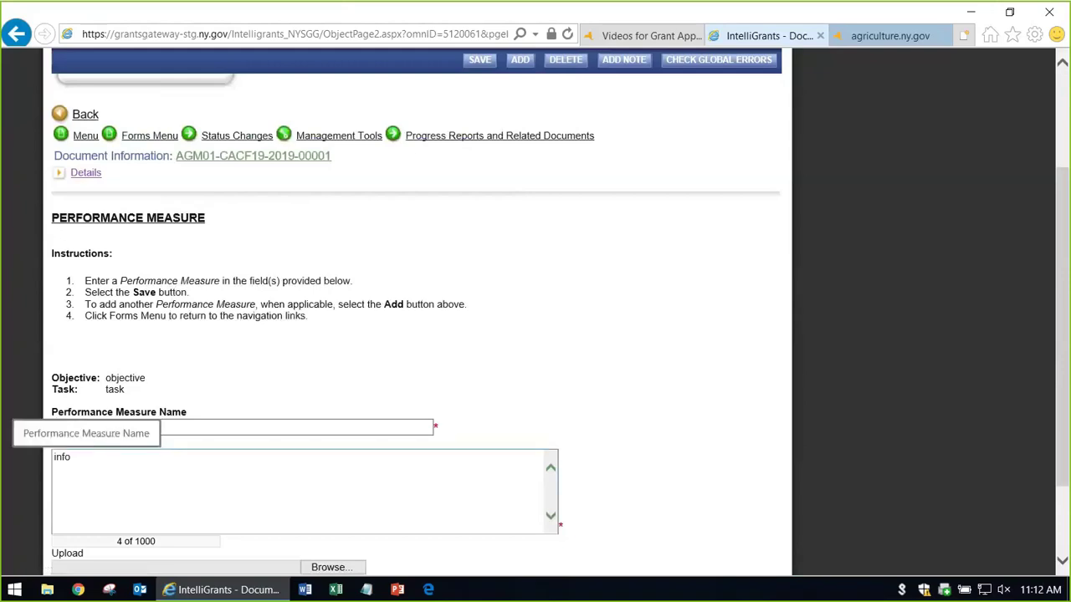
type("pm")
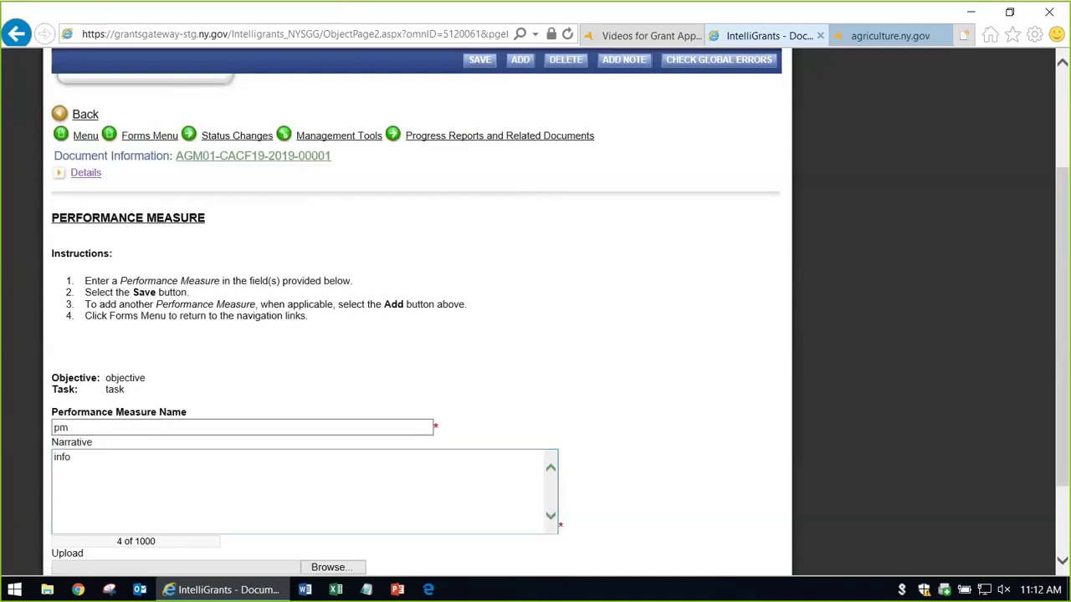
left_click(150, 214)
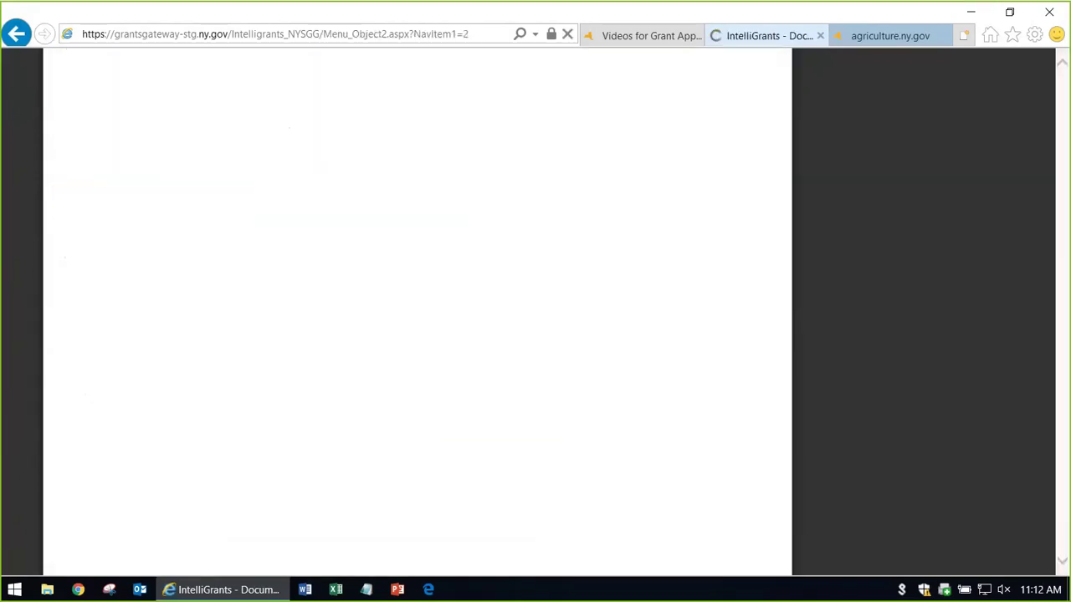
Apply the APPLICATION SUBMITTED status and accept the certification agreement
scroll(417, 334, "down", 1)
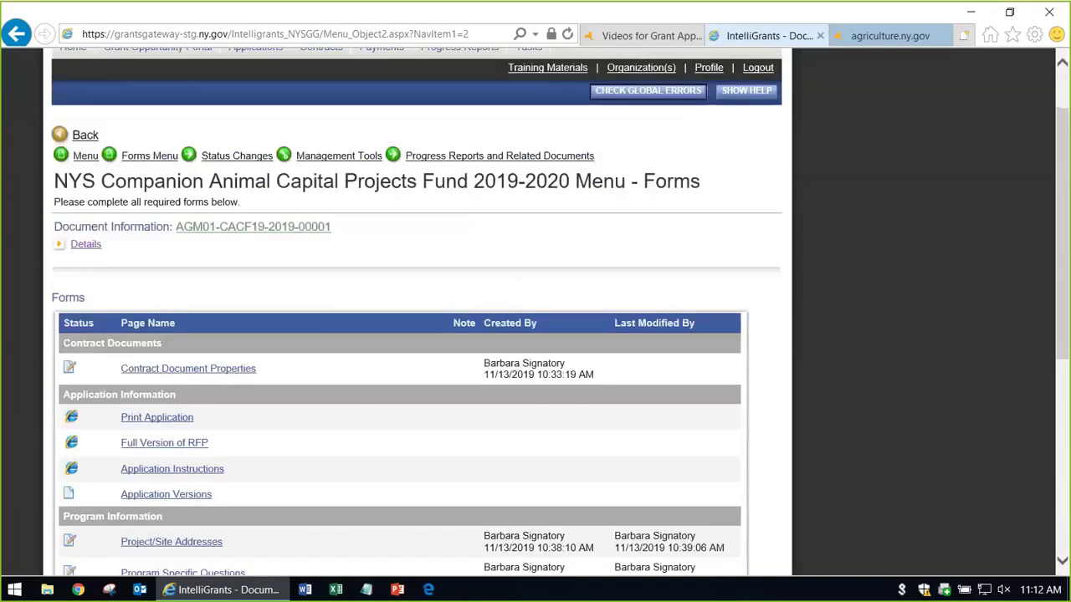
left_click(237, 155)
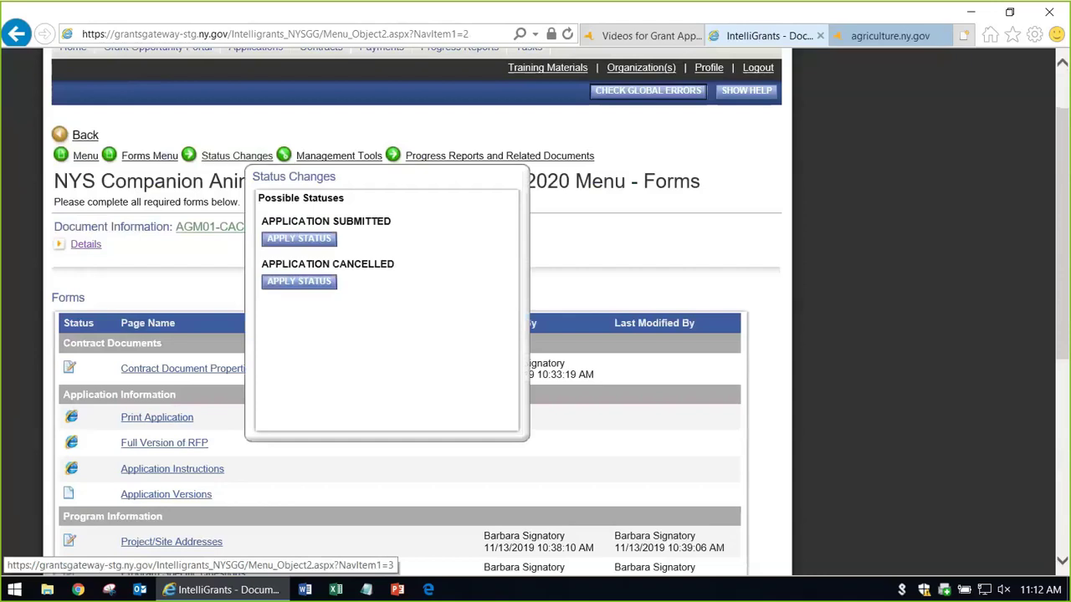
left_click(299, 238)
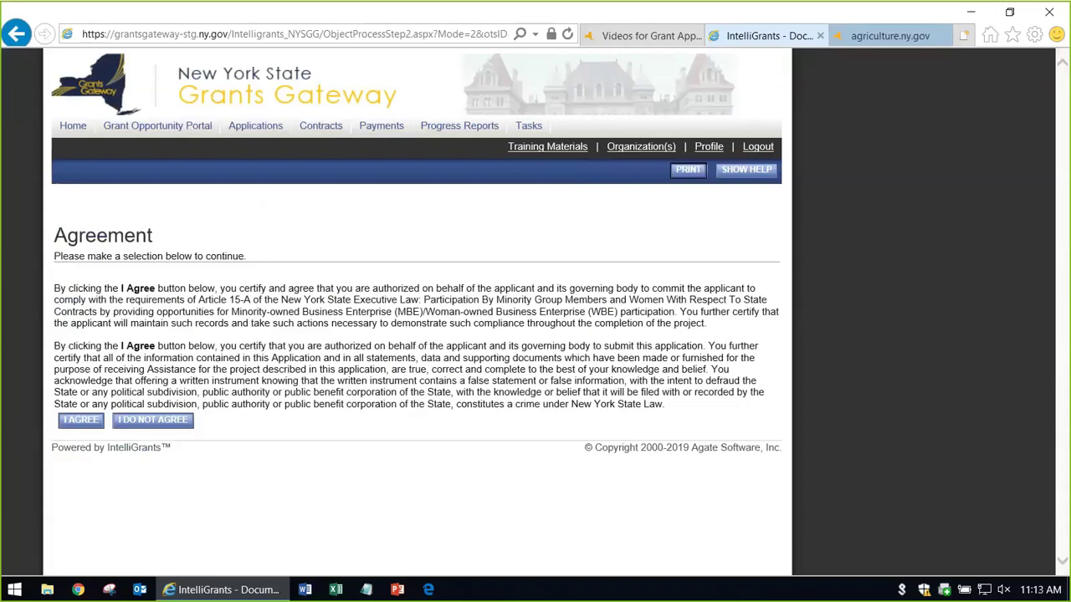
key("Return")
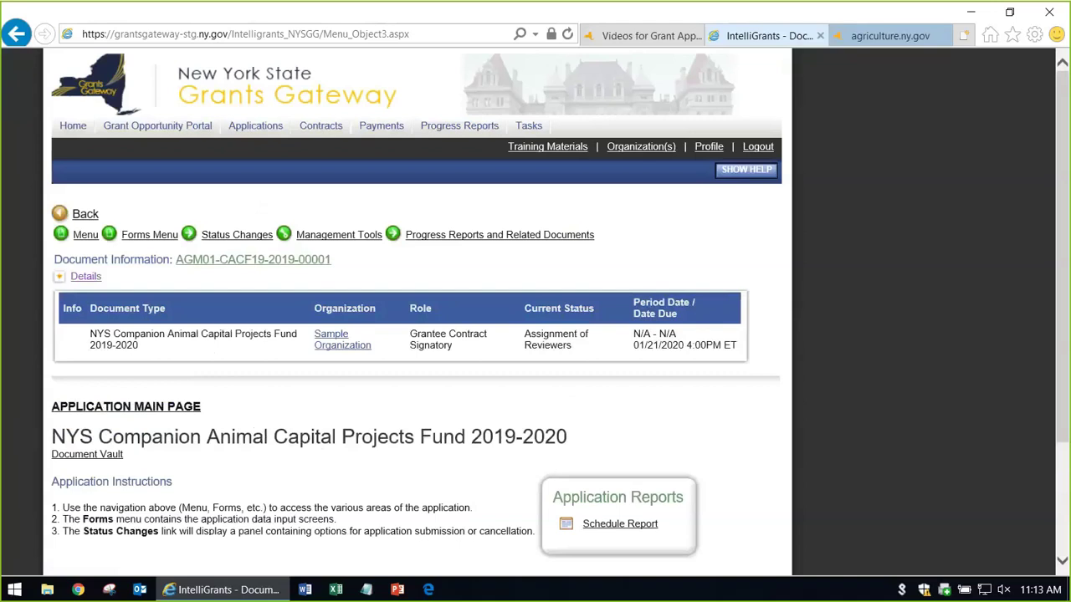
Highlight the current status, then open the forms list and locate Application Versions
triple_click(557, 339)
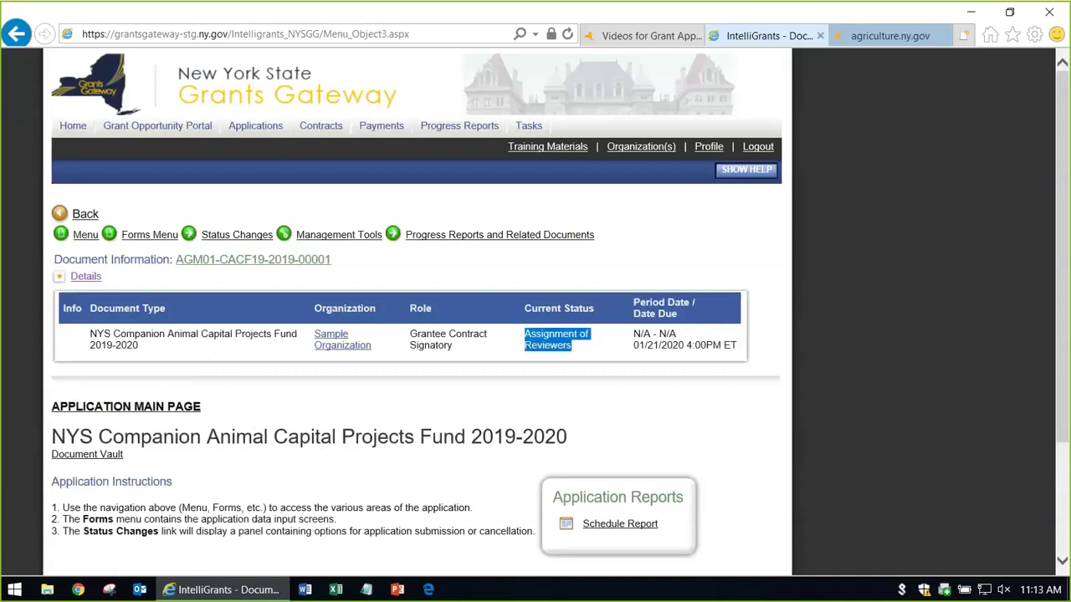
left_click(499, 435)
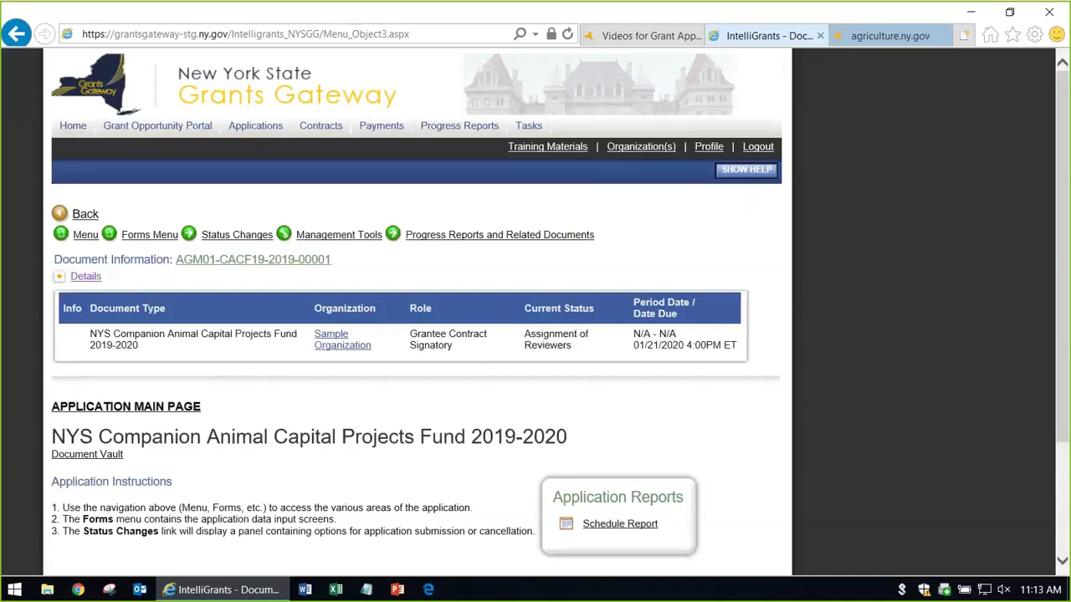
triple_click(556, 339)
left_click(150, 234)
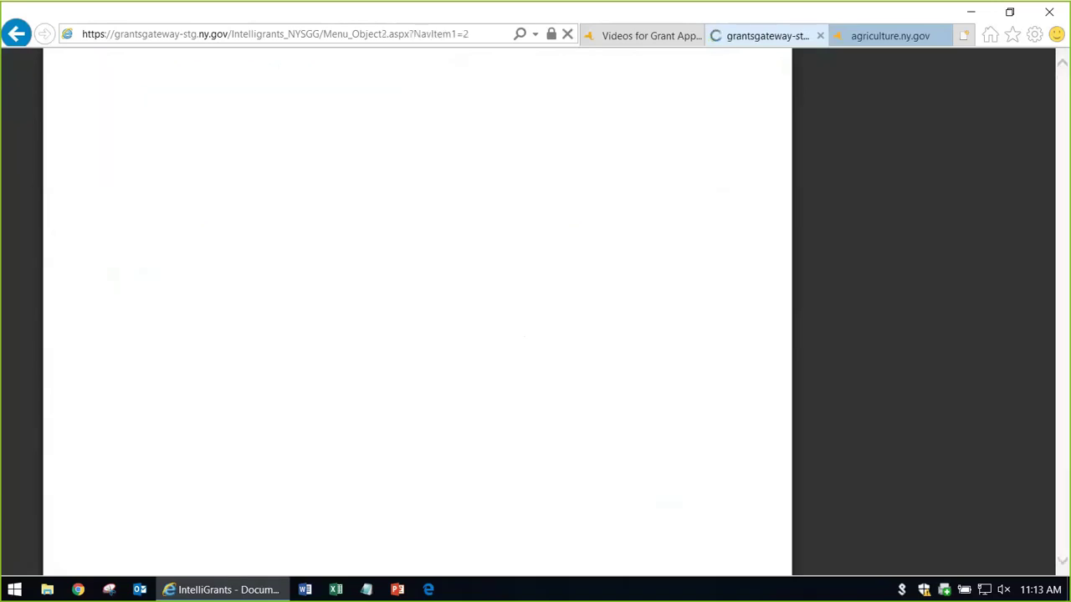
scroll(417, 311, "down", 3)
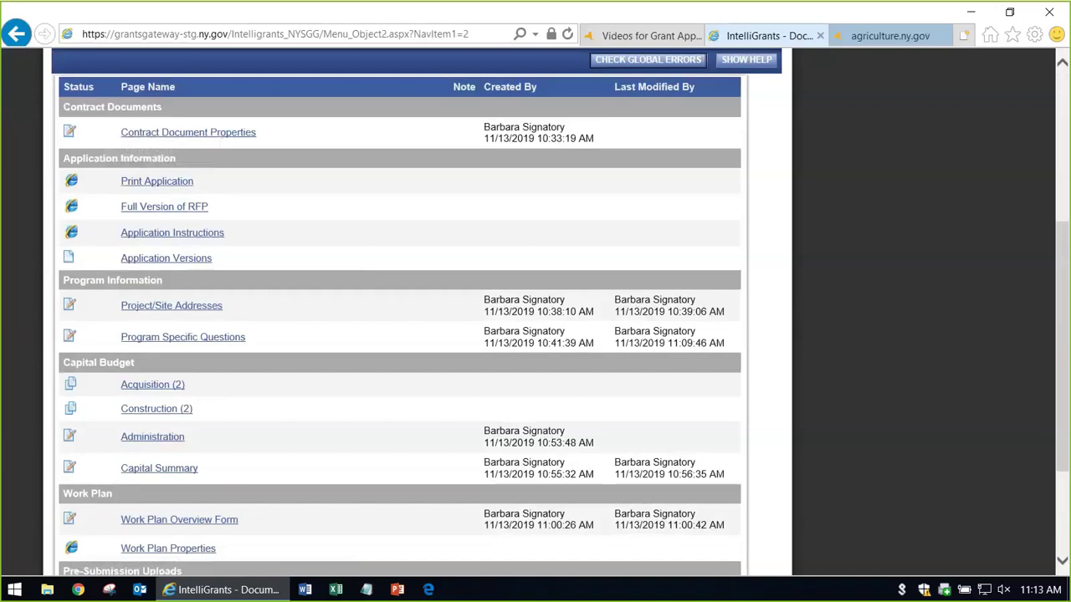
left_click_drag(216, 257, 121, 257)
scroll(400, 318, "up", 1)
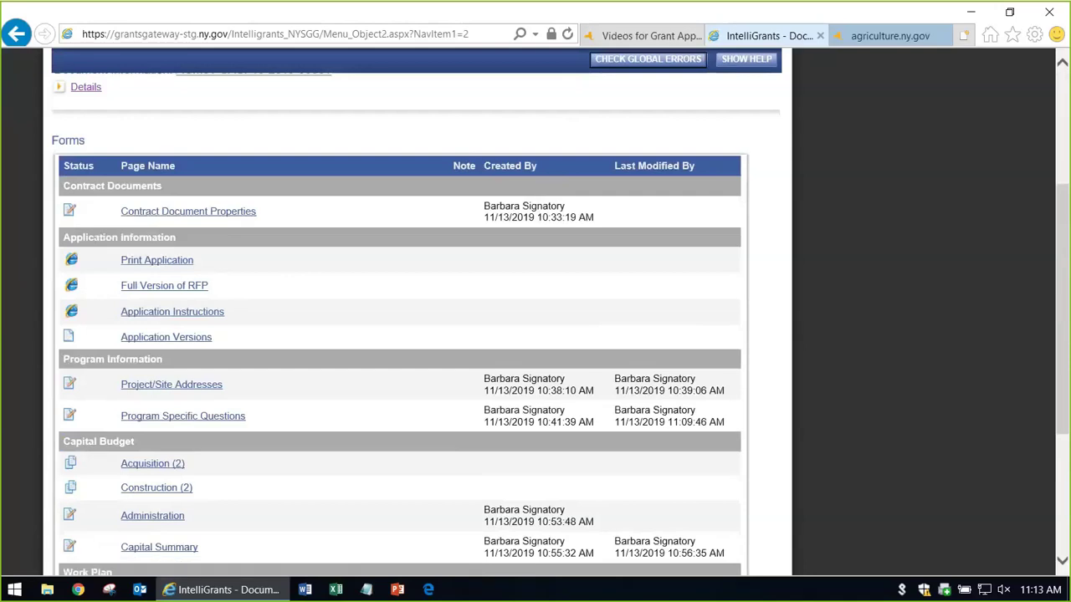
Open the application's printable version without printing and view the Project/Site Addresses section
left_click(156, 260)
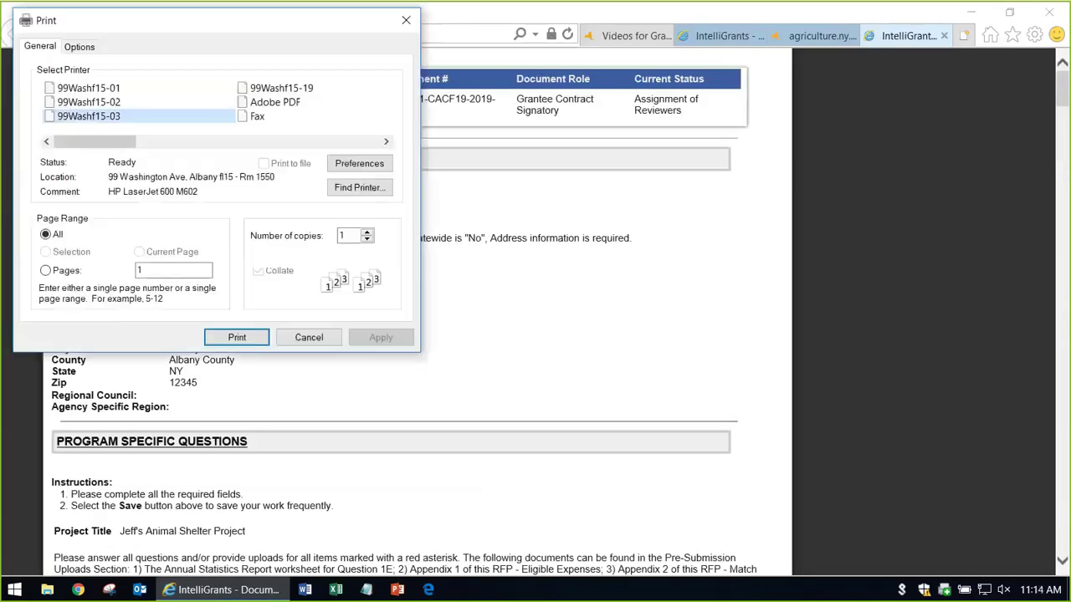
left_click(306, 335)
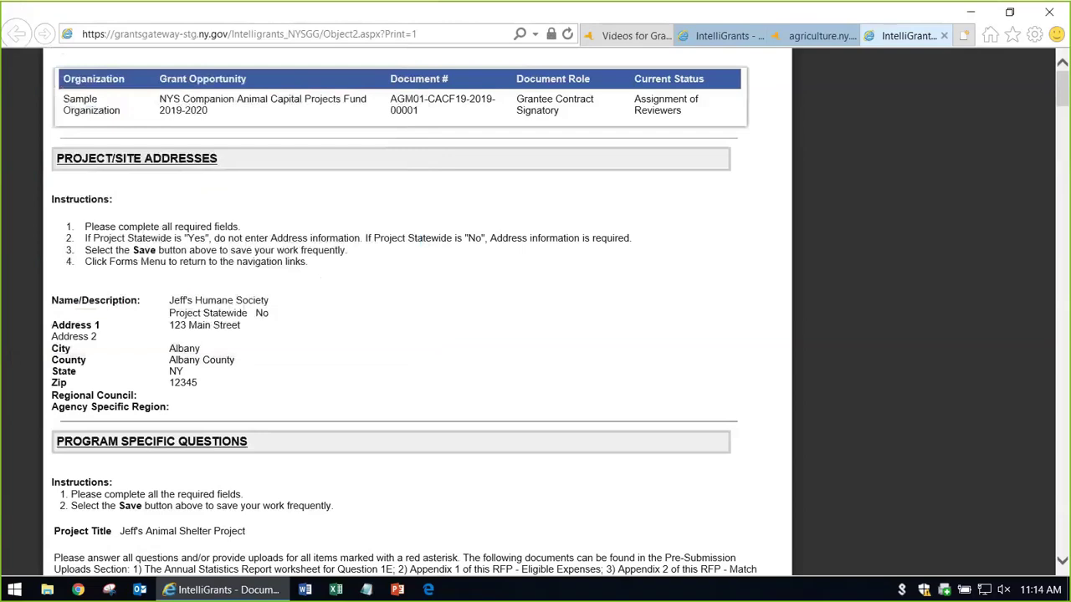
scroll(402, 309, "down", 6)
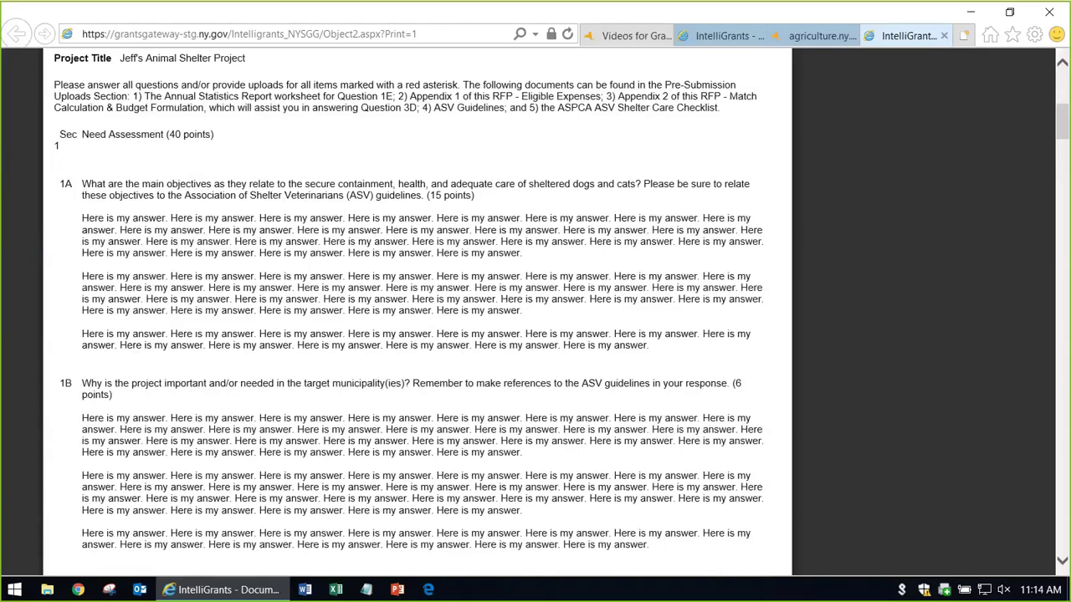
left_click_drag(82, 218, 462, 335)
Review the Program Specific Questions answers, briefly highlighting the 1E uploaded file reference
scroll(418, 335, "down", 2)
left_click_drag(82, 205, 521, 297)
scroll(418, 335, "down", 10)
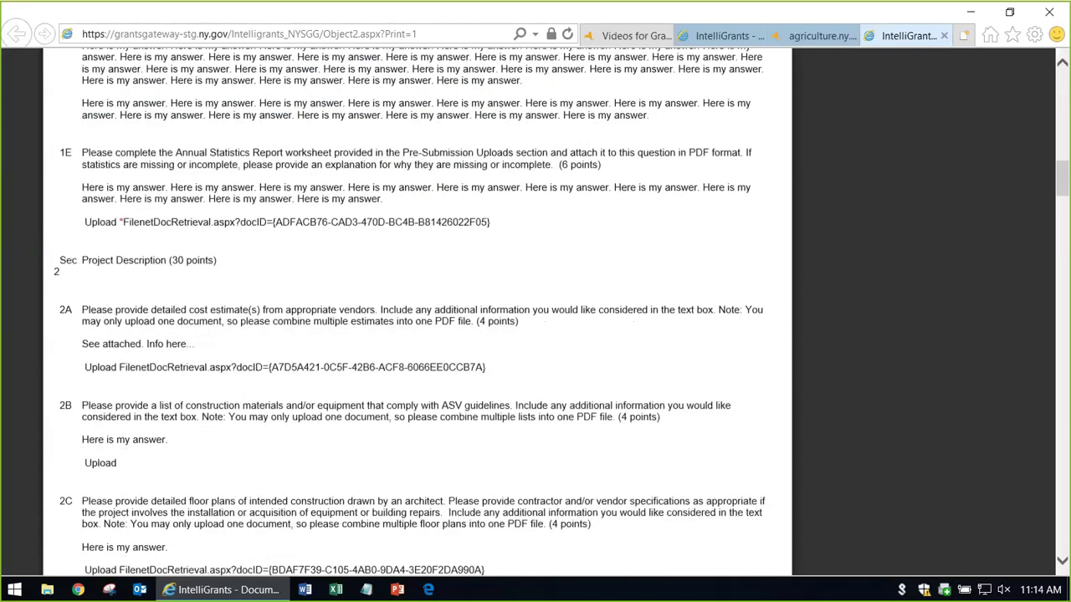
scroll(418, 318, "up", 3)
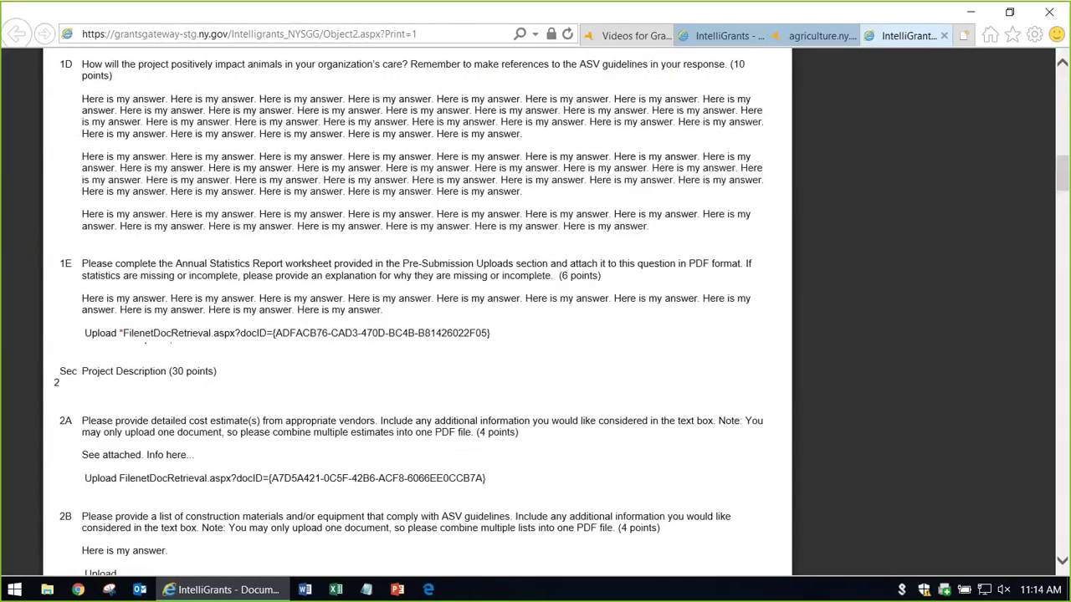
left_click_drag(490, 333, 85, 333)
left_click(84, 333)
Scroll through the printable application's budget and work plan sections
scroll(536, 310, "down", 9)
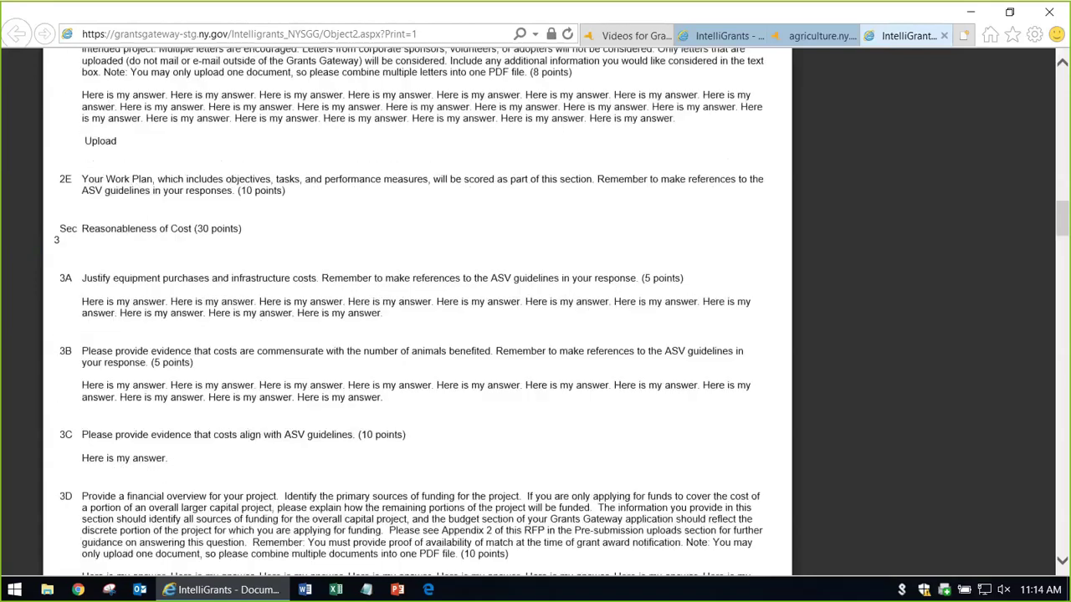
scroll(535, 310, "down", 8)
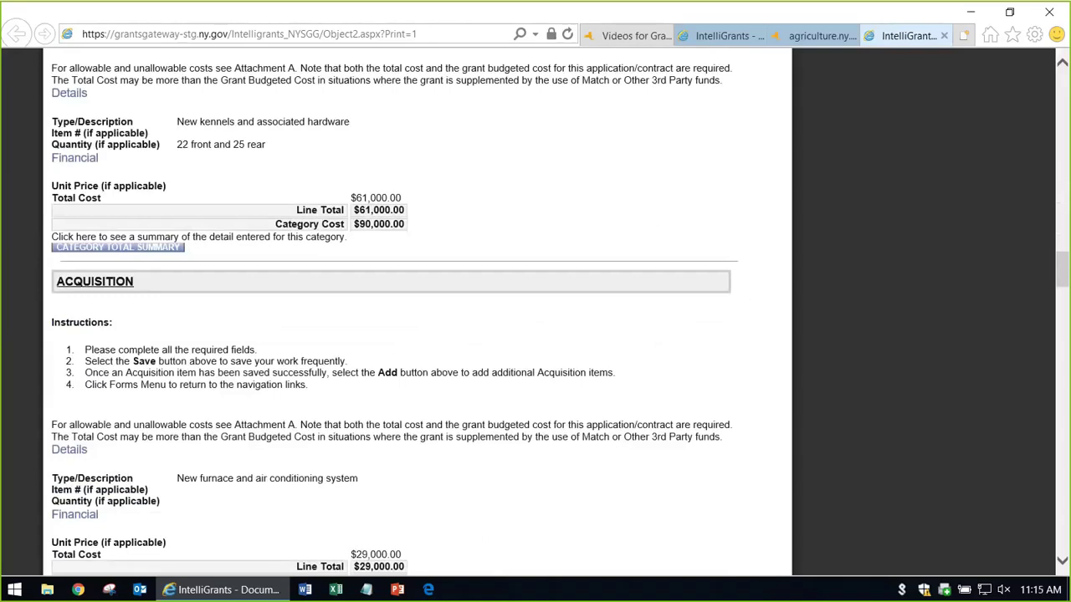
scroll(535, 310, "up", 2)
scroll(535, 310, "down", 13)
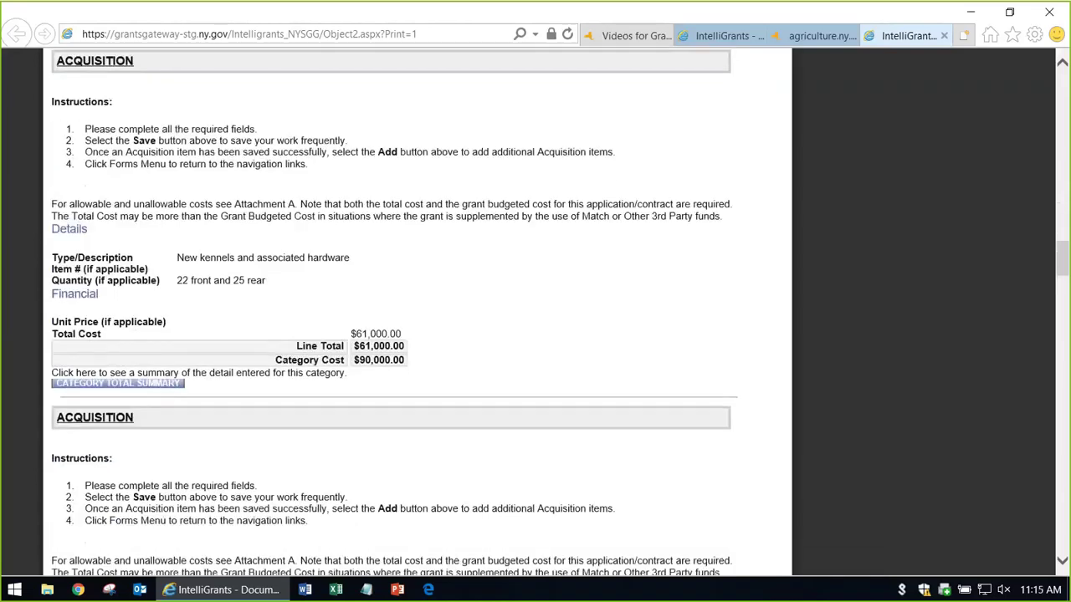
scroll(535, 309, "down", 10)
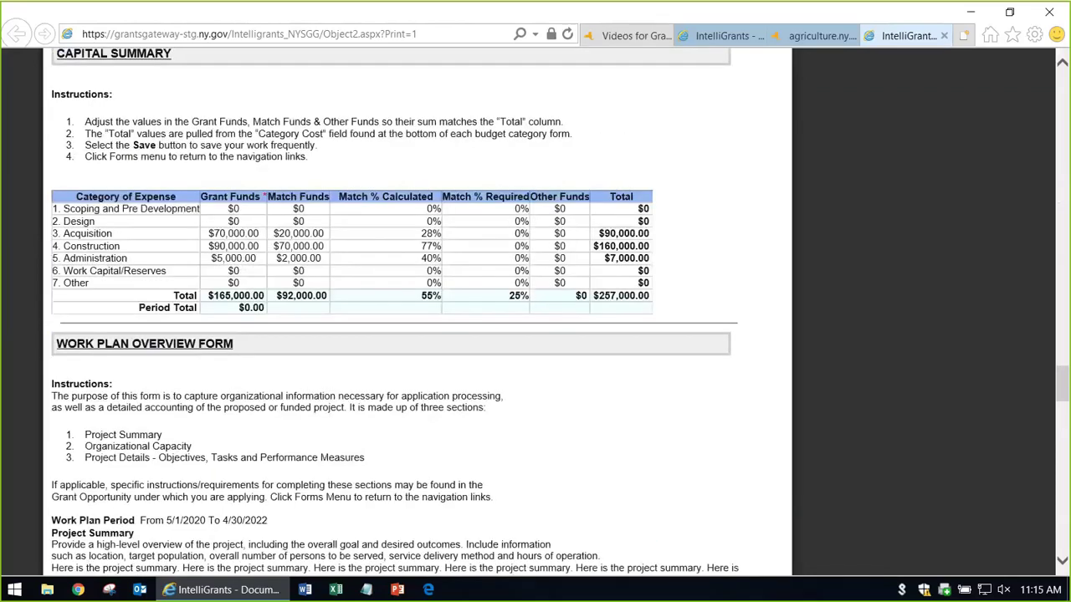
scroll(536, 309, "down", 3)
scroll(418, 318, "down", 2)
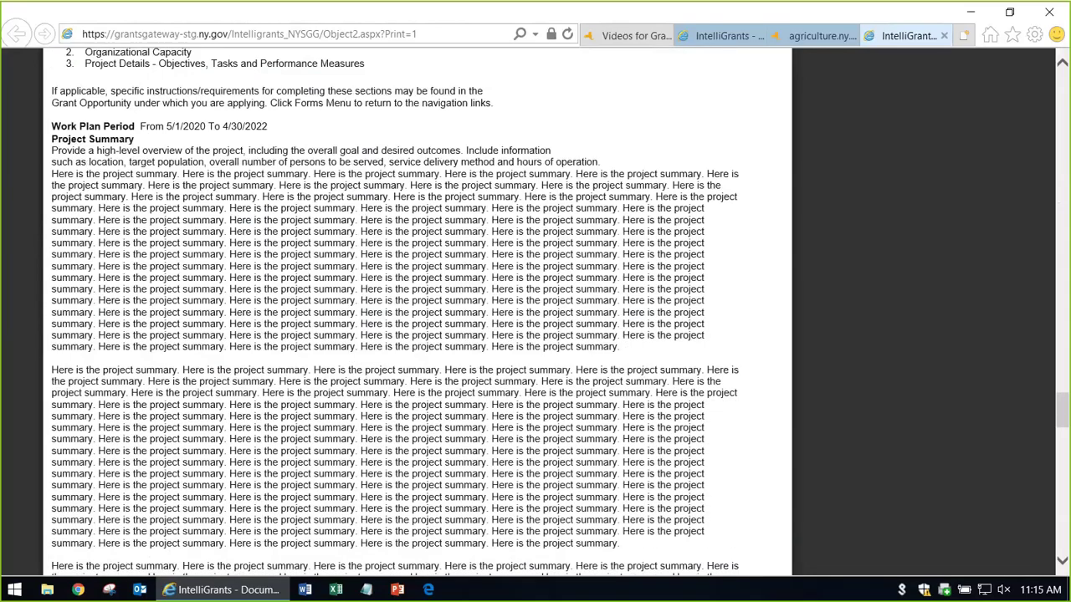
scroll(418, 310, "down", 10)
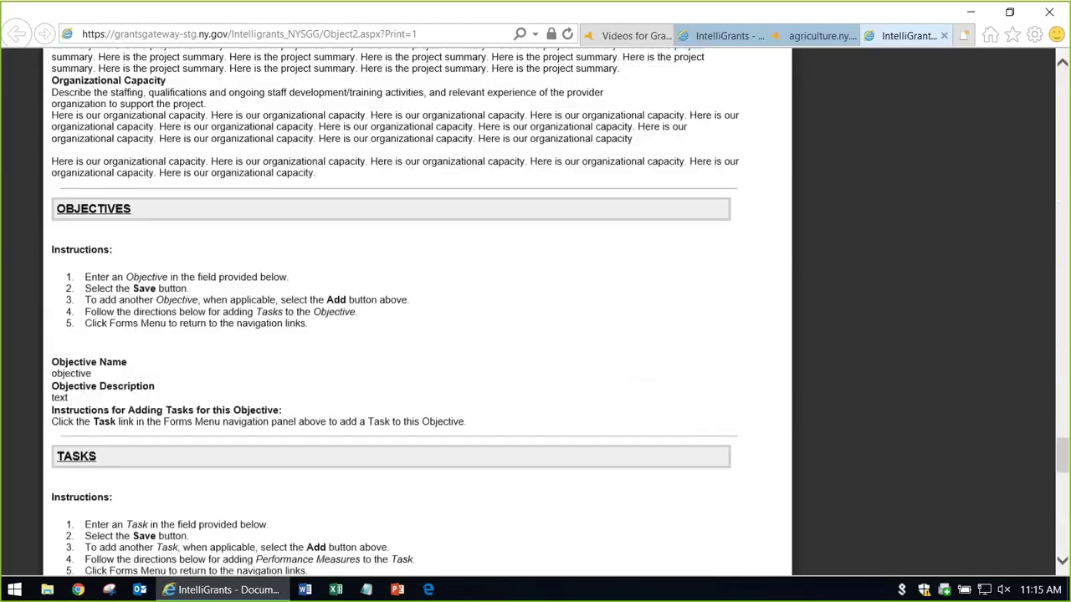
scroll(395, 313, "down", 1)
Check the uploads and the signed Attestation's submitter name, then close the print tab with Ctrl+W
scroll(418, 309, "down", 3)
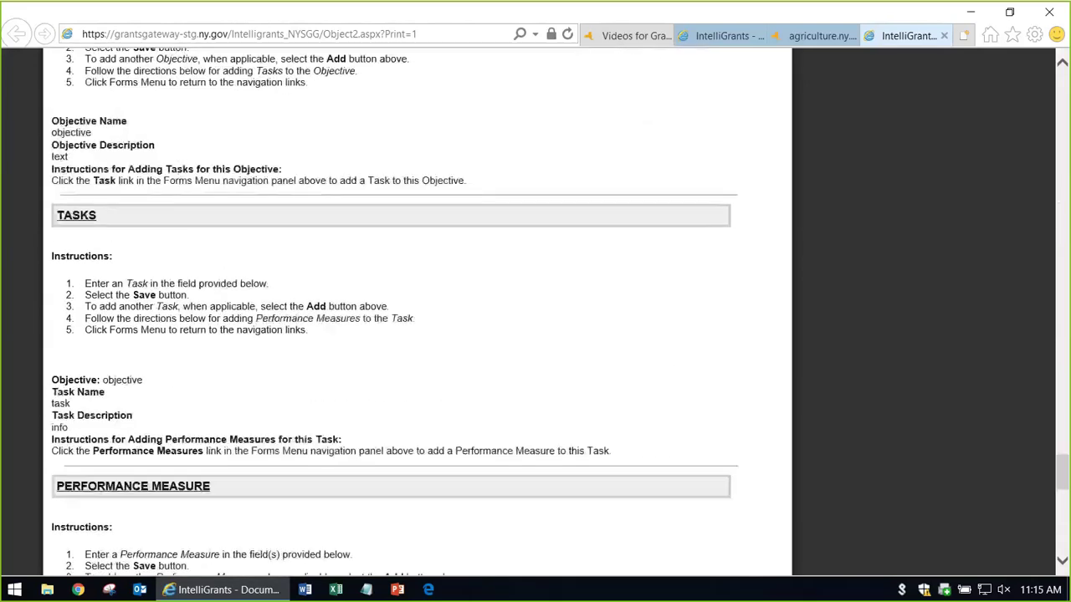
scroll(418, 310, "down", 3)
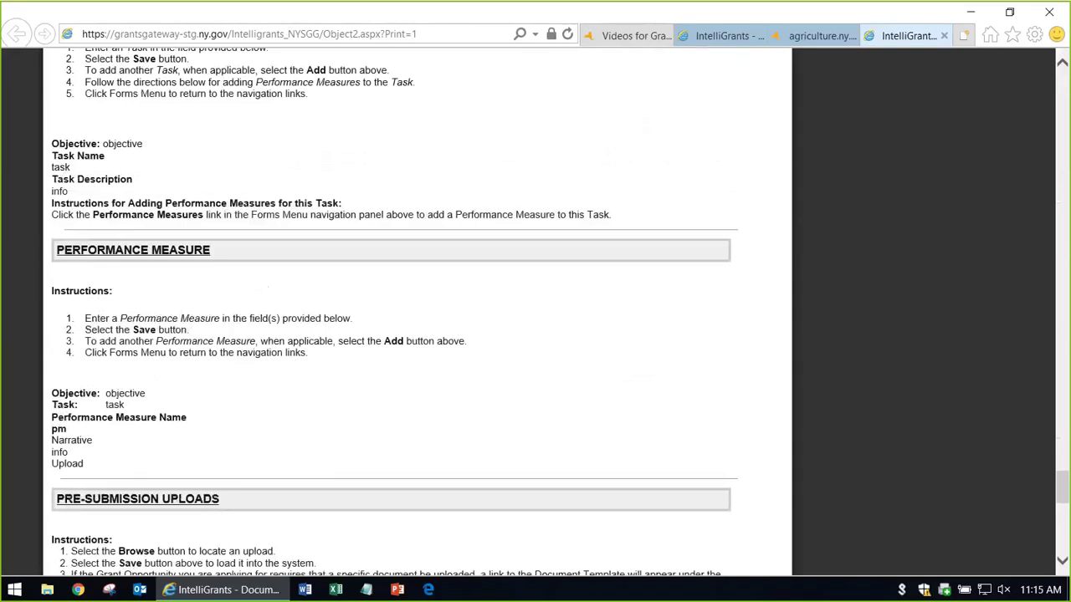
scroll(418, 309, "down", 6)
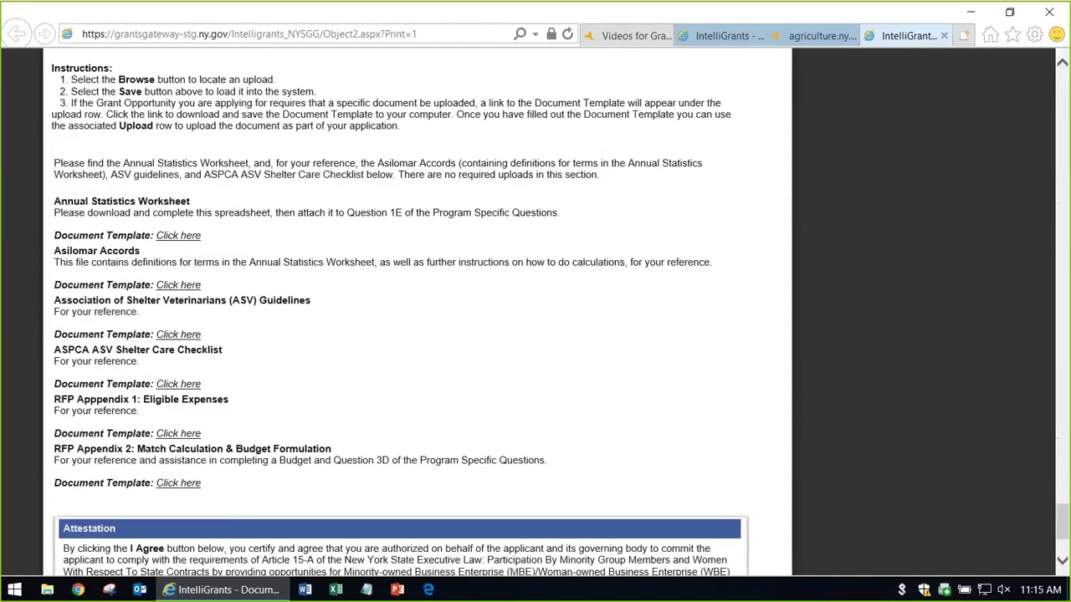
scroll(418, 310, "down", 3)
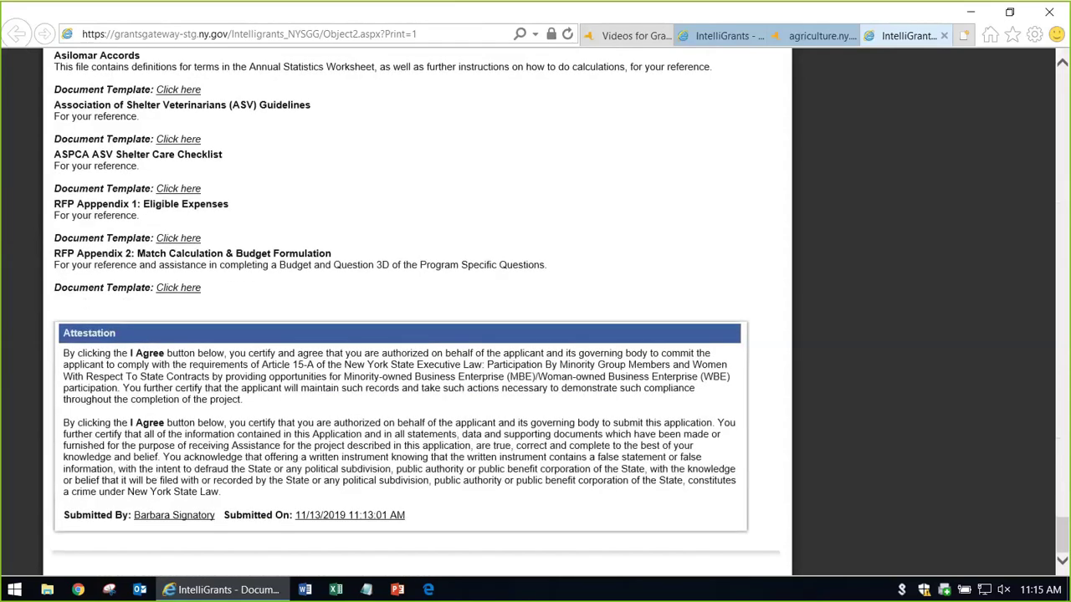
double_click(194, 515)
left_click(194, 515)
key("ctrl+w")
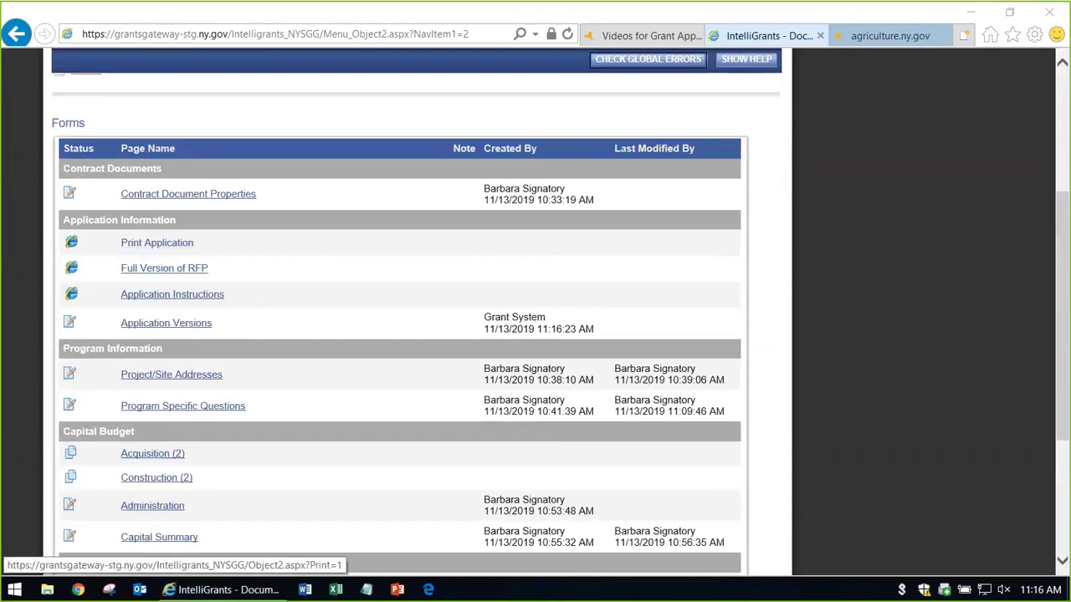
Open the Program Specific Questions form from the submitted application's forms list
scroll(158, 244, "down", 3)
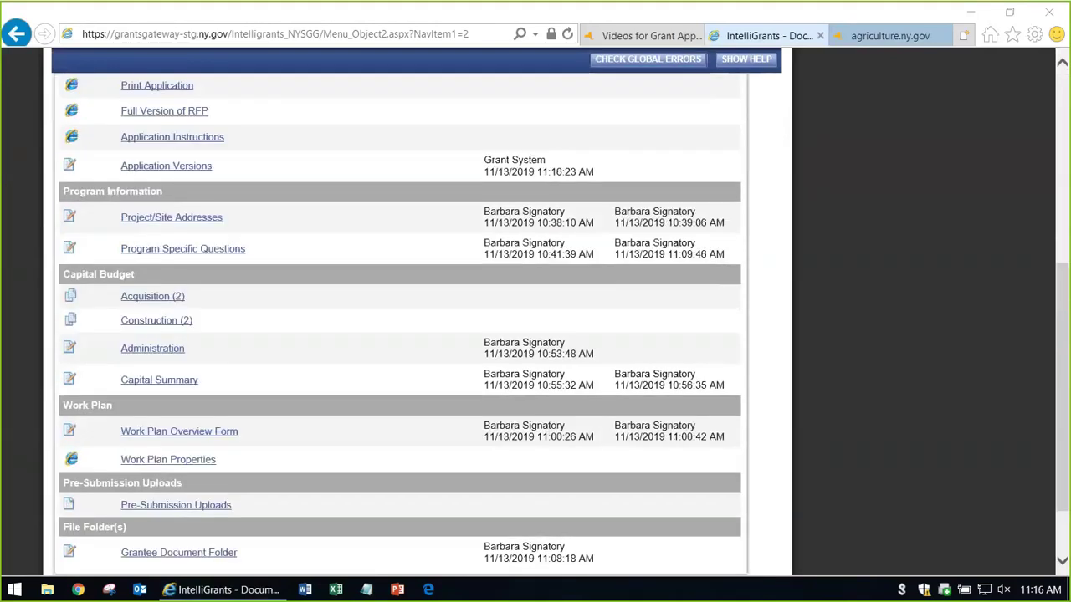
scroll(179, 552, "down", 2)
scroll(179, 552, "up", 2)
left_click(179, 552)
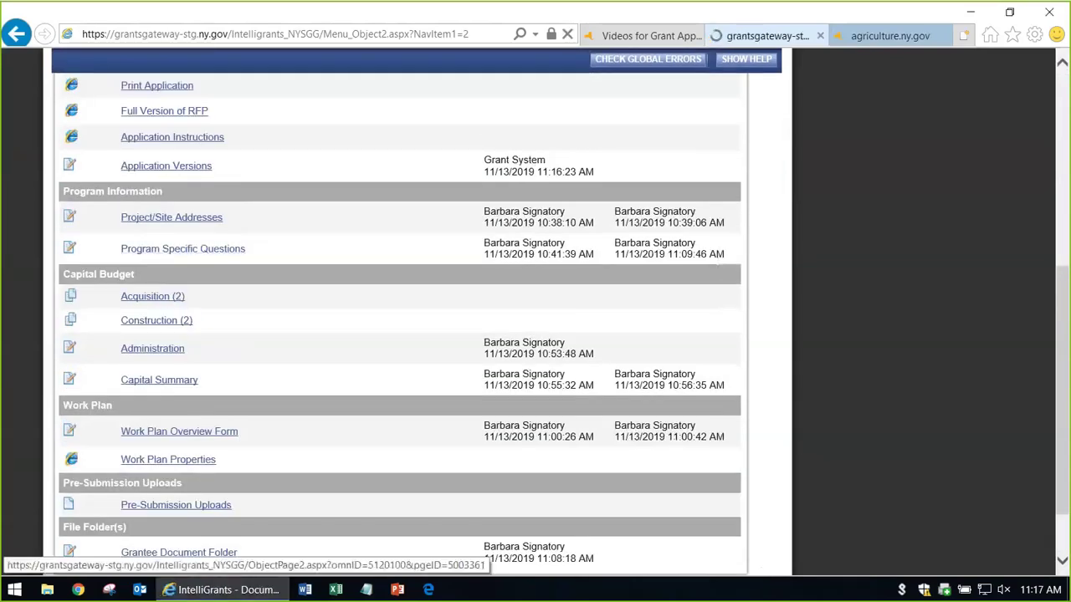
Retrieve the 2605549-sampleattachment.pdf file uploaded under question 2C
scroll(179, 552, "down", 5)
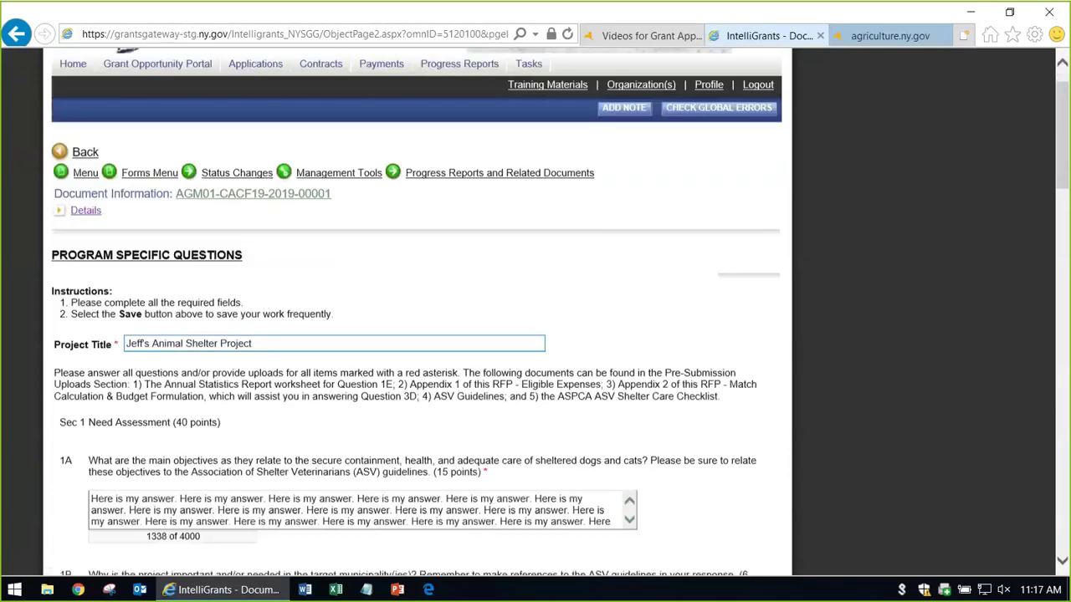
scroll(179, 552, "down", 10)
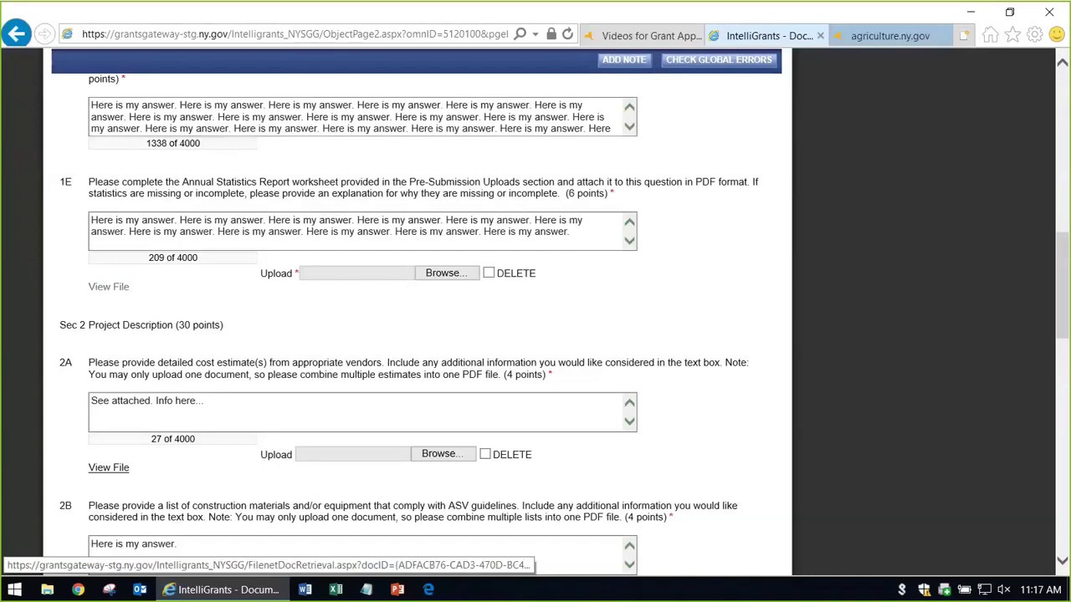
scroll(108, 287, "down", 4)
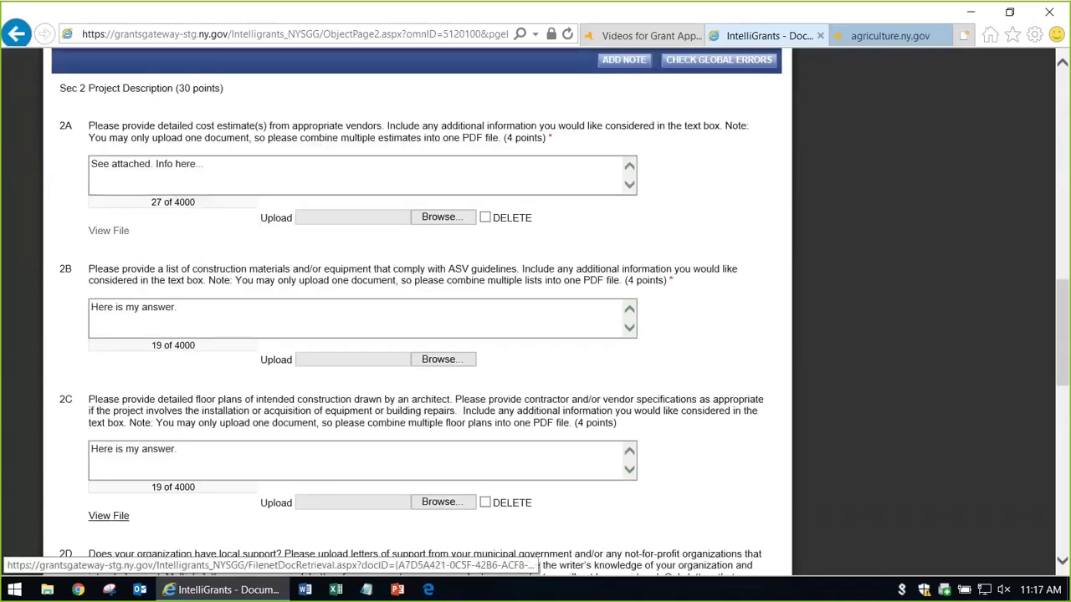
left_click(109, 230)
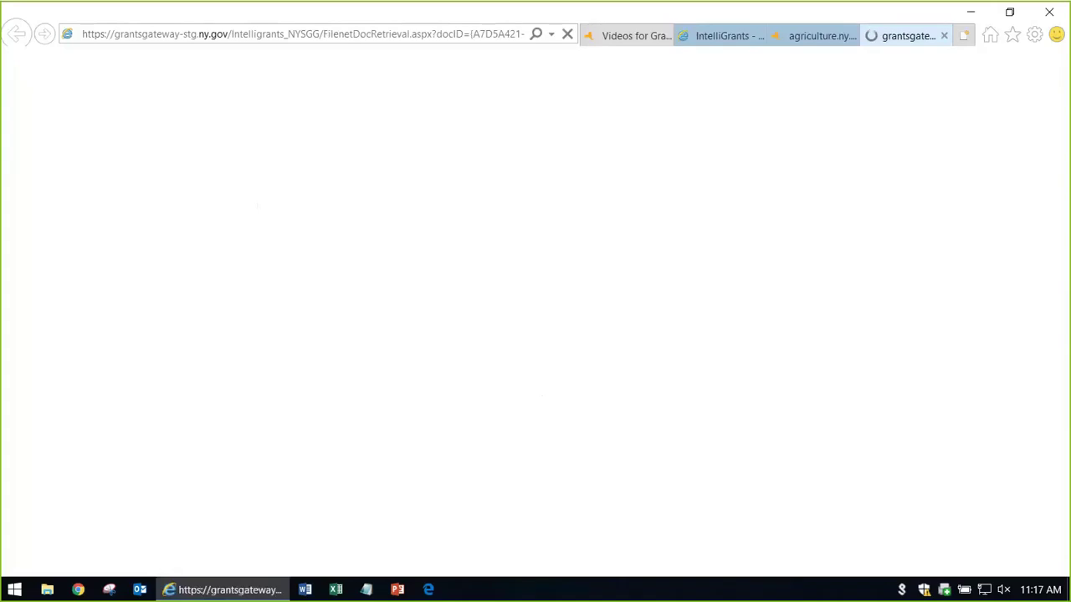
Open 2605549-sampleattachment.pdf in Acrobat, check its Sample Attachment page, then minimize Acrobat
key("alt+o")
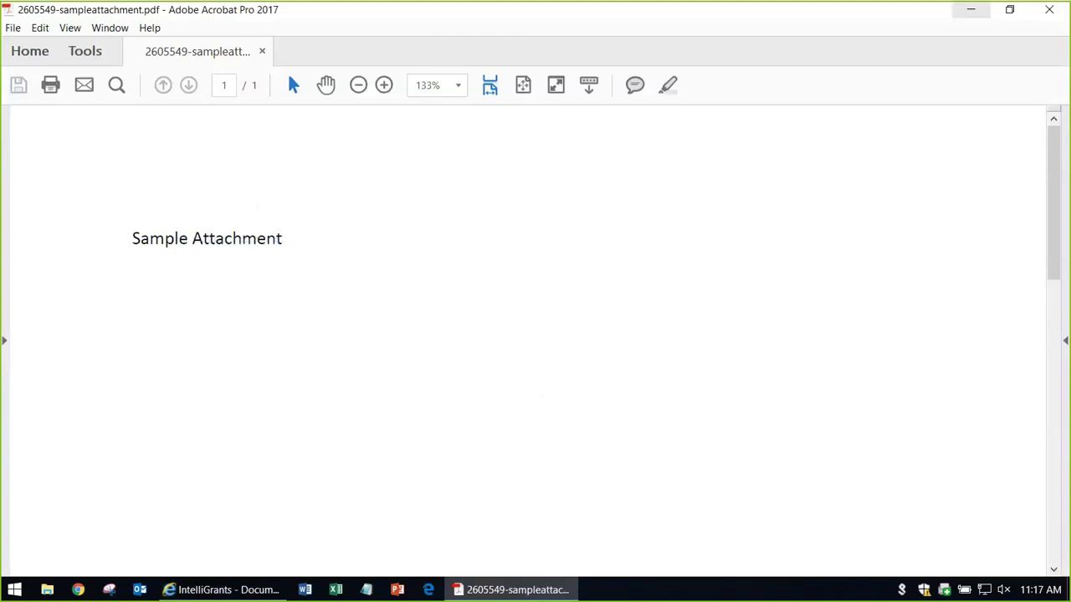
left_click(970, 10)
scroll(418, 334, "down", 2)
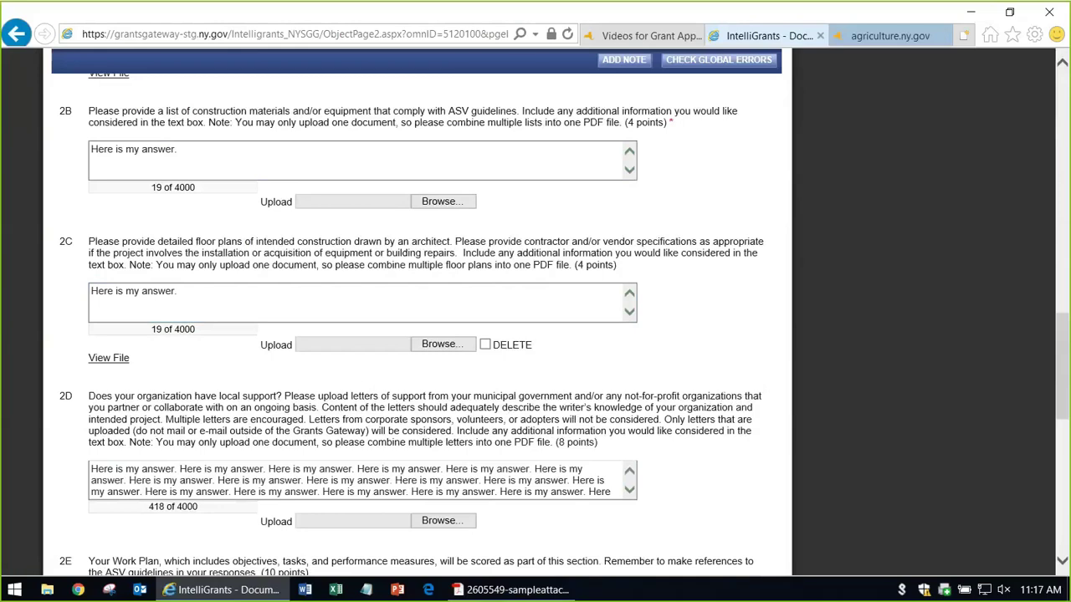
Return to the Forms Menu and open the Application Versions page
scroll(418, 335, "up", 15)
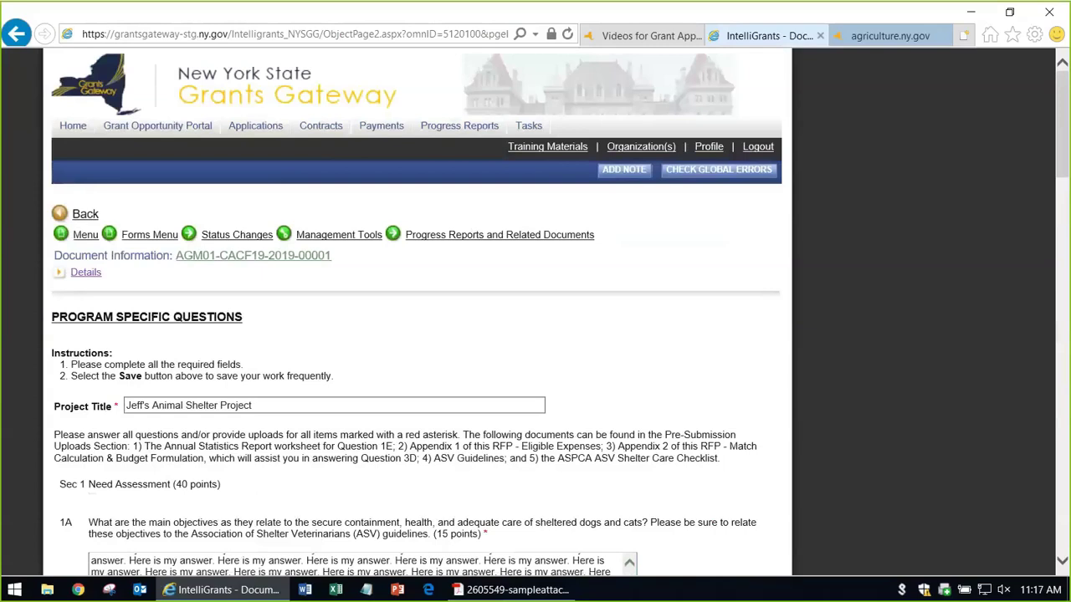
left_click(150, 234)
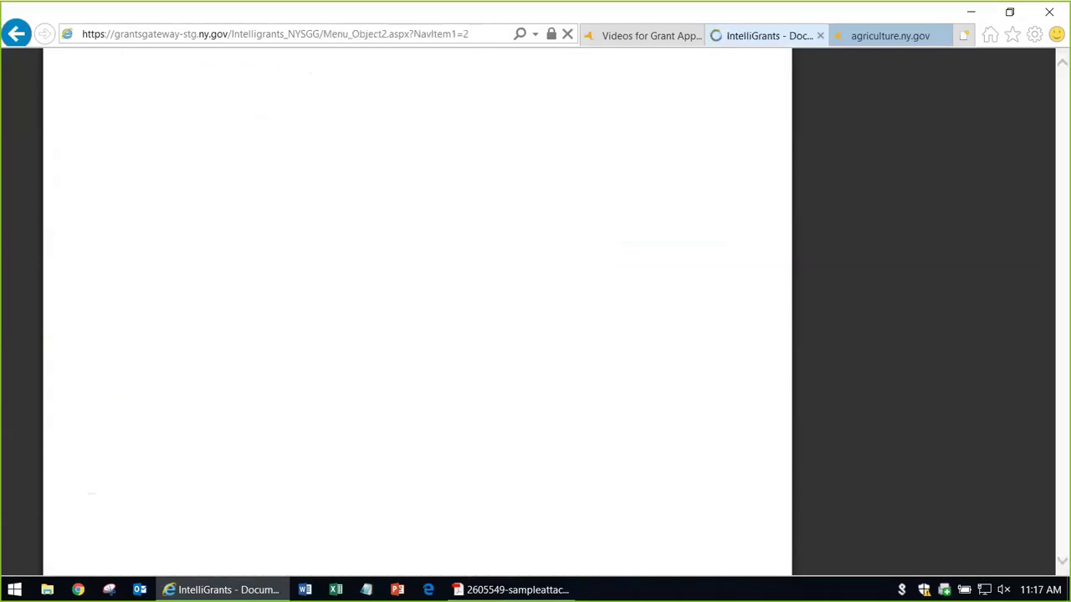
scroll(419, 335, "down", 2)
scroll(418, 335, "down", 2)
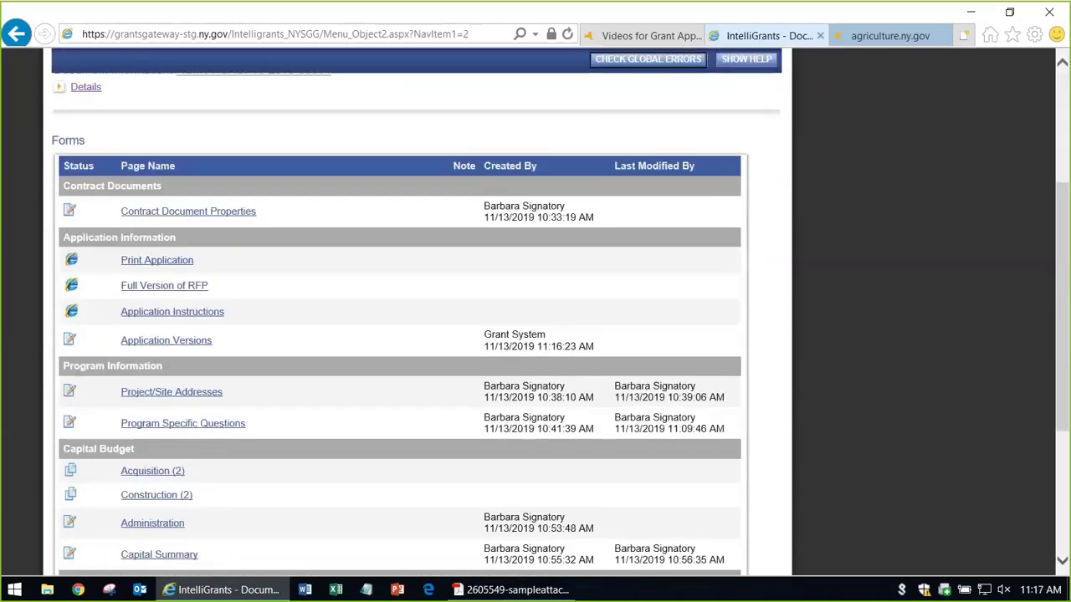
left_click(150, 286)
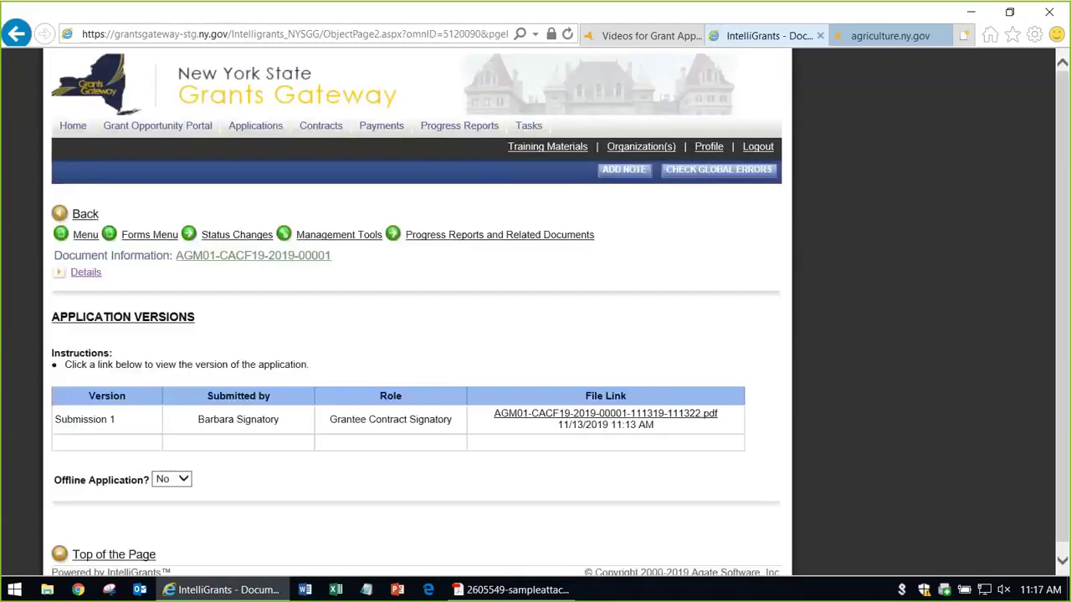
Retrieve the Submission 1 application PDF from the File Link column
scroll(586, 401, "down", 1)
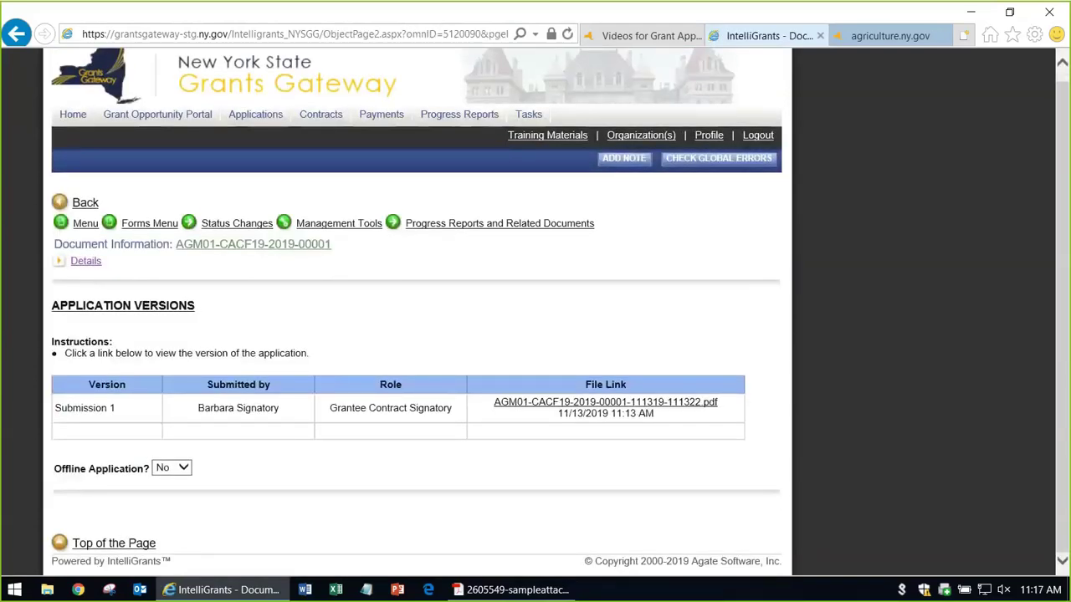
left_click(585, 402)
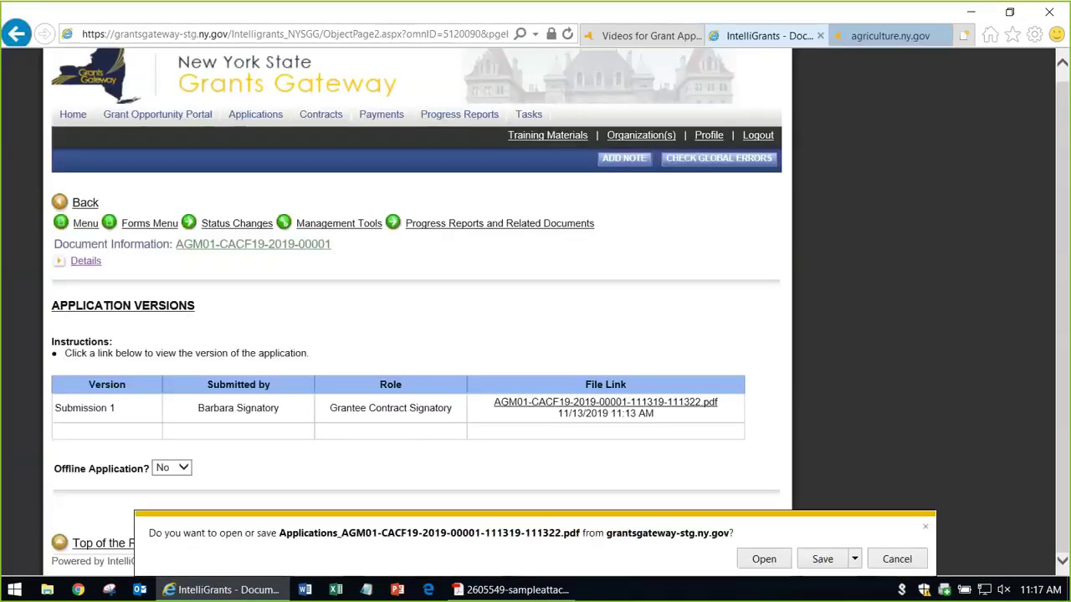
Open the submitted application PDF in Acrobat and check the application number on its cover
left_click(760, 559)
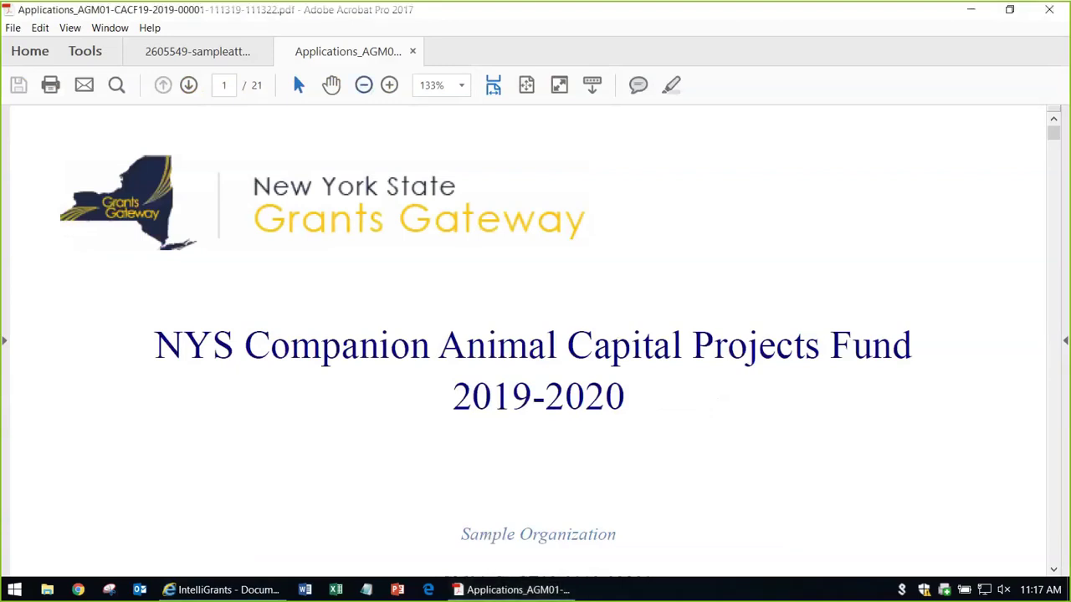
scroll(619, 368, "down", 1)
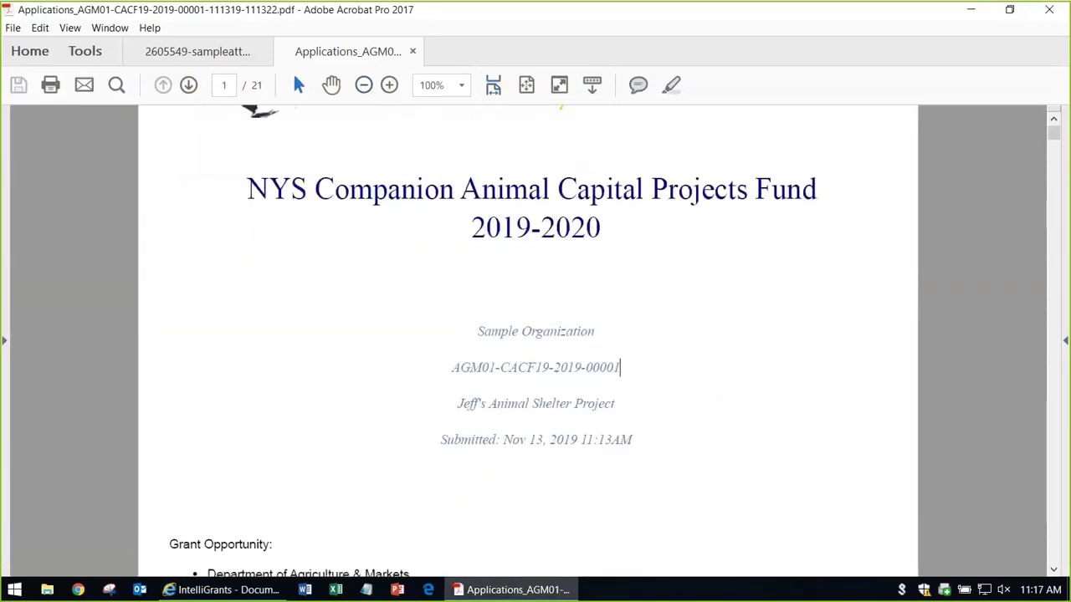
left_click_drag(619, 368, 470, 367)
left_click(620, 367)
Scroll through the Submission Information and Project/Site Addresses pages
scroll(536, 342, "down", 5)
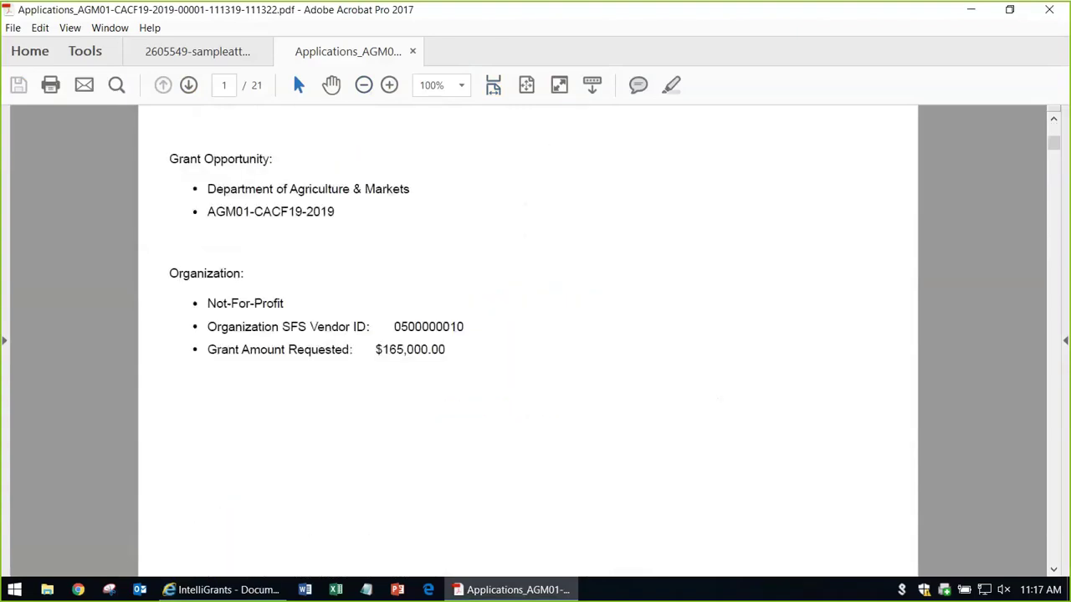
scroll(535, 342, "down", 1)
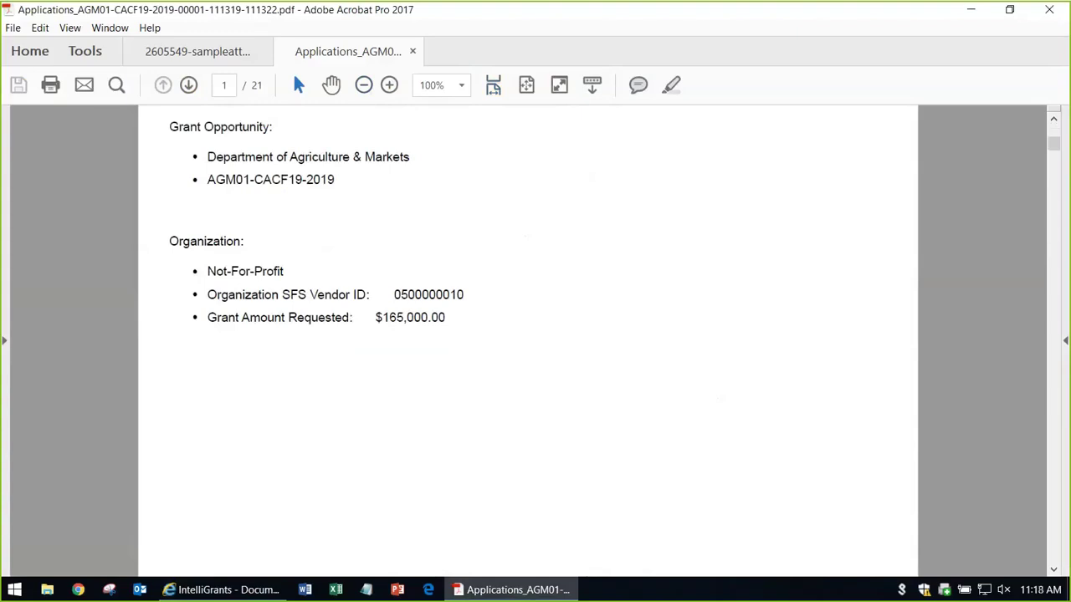
scroll(535, 342, "down", 10)
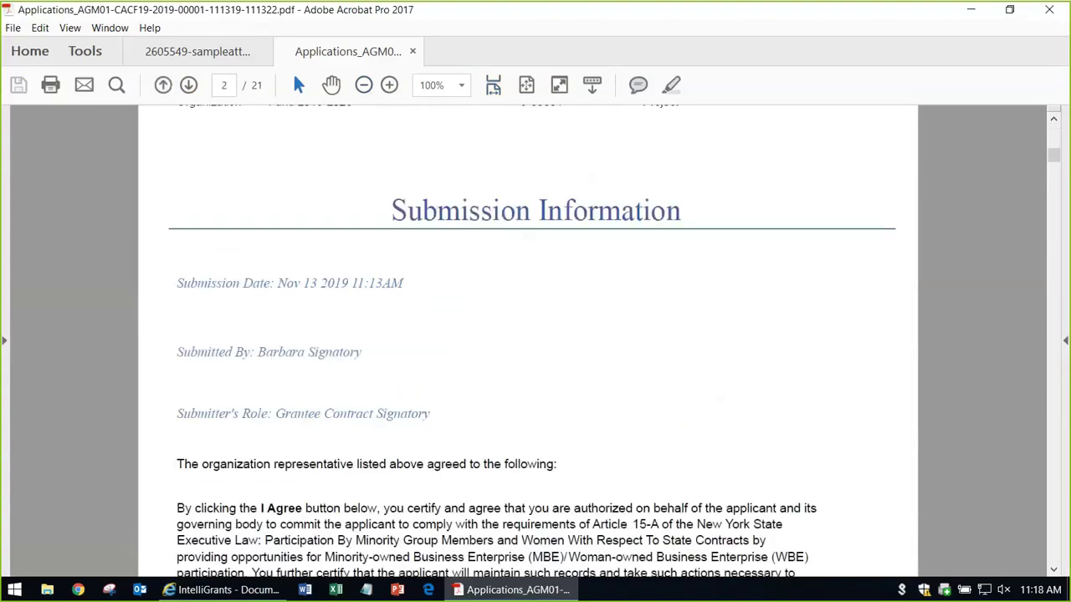
scroll(535, 342, "down", 15)
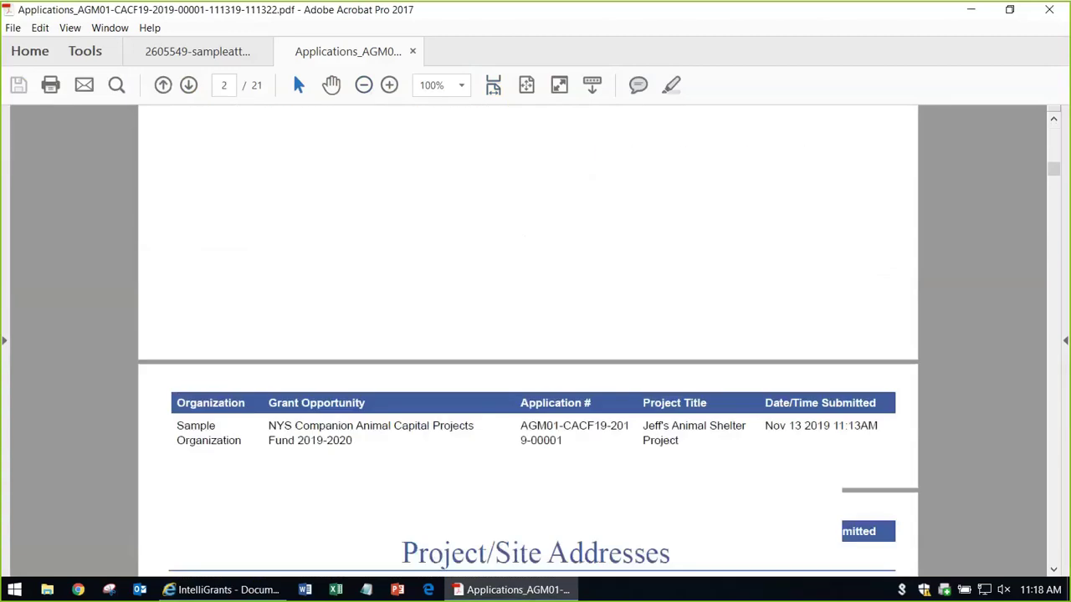
scroll(535, 342, "down", 3)
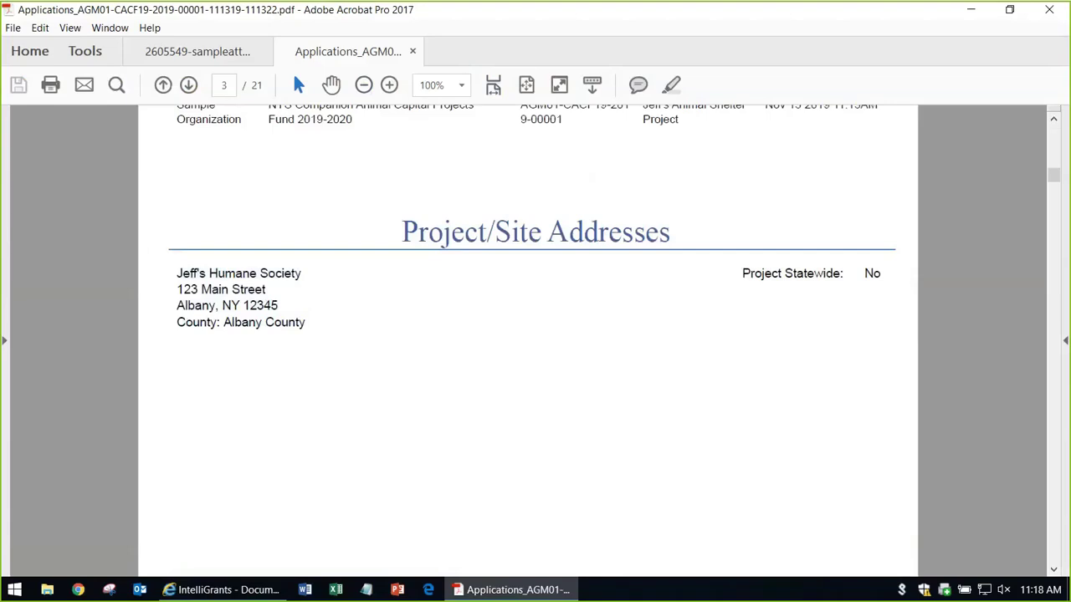
scroll(535, 335, "down", 3)
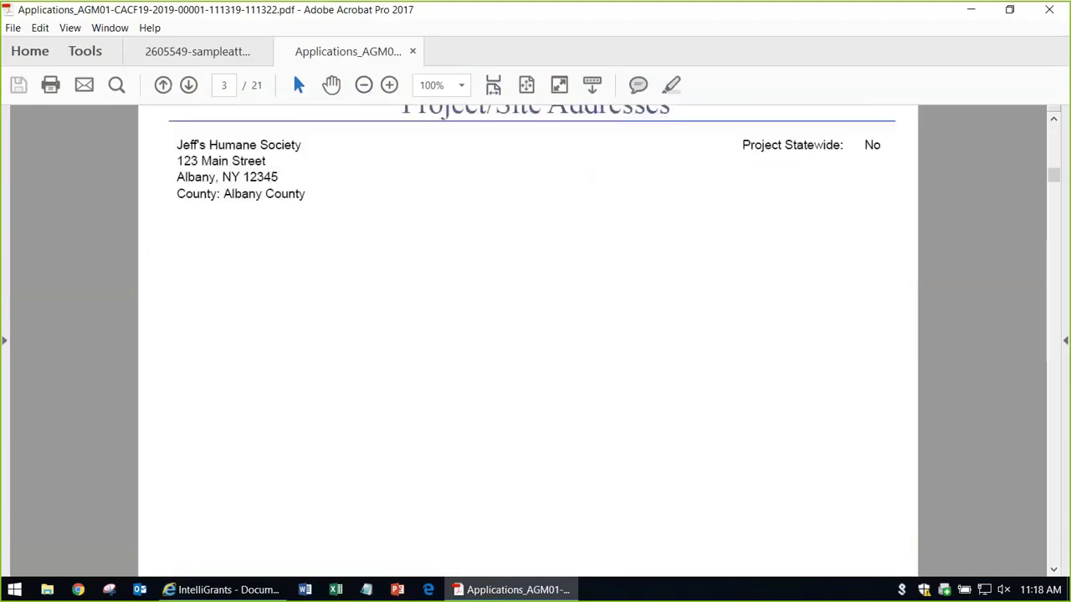
Scroll ahead and select the reference to the uploaded calculations file
scroll(536, 334, "down", 10)
scroll(535, 335, "down", 3)
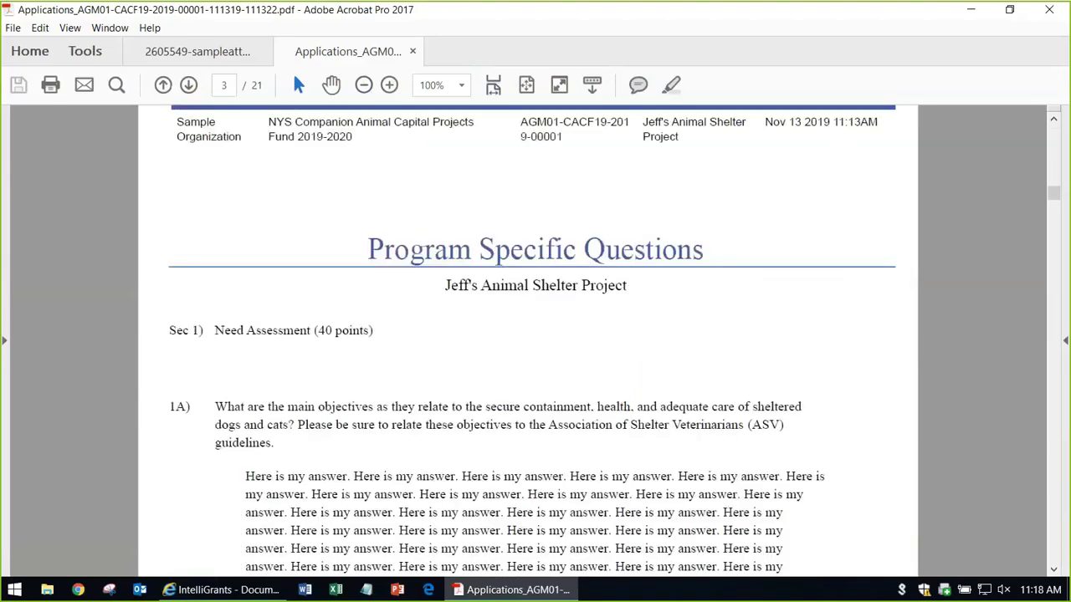
scroll(535, 334, "down", 4)
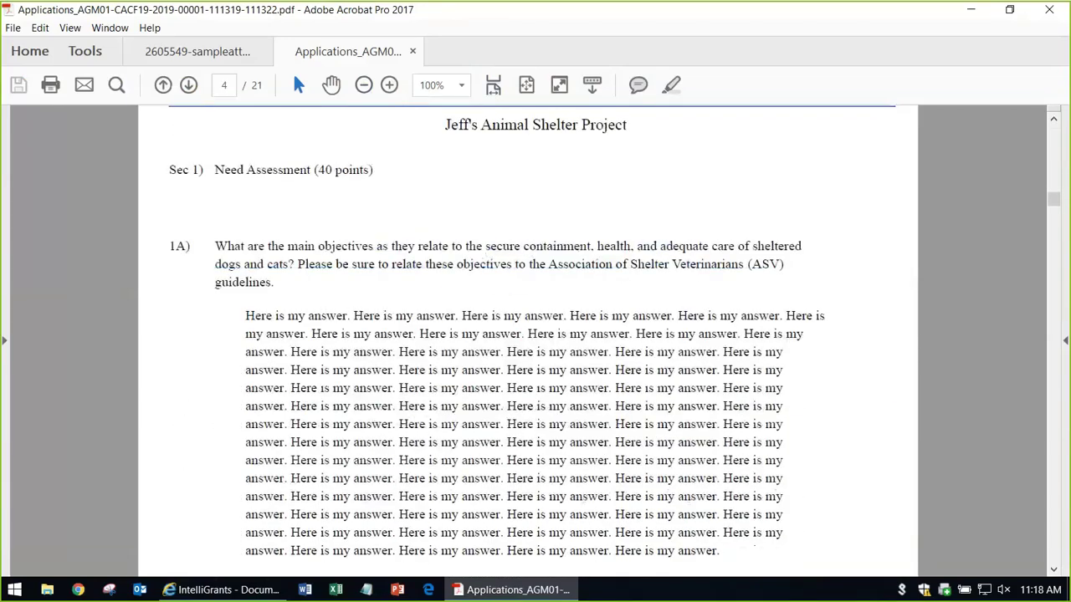
scroll(536, 334, "down", 8)
scroll(535, 335, "down", 20)
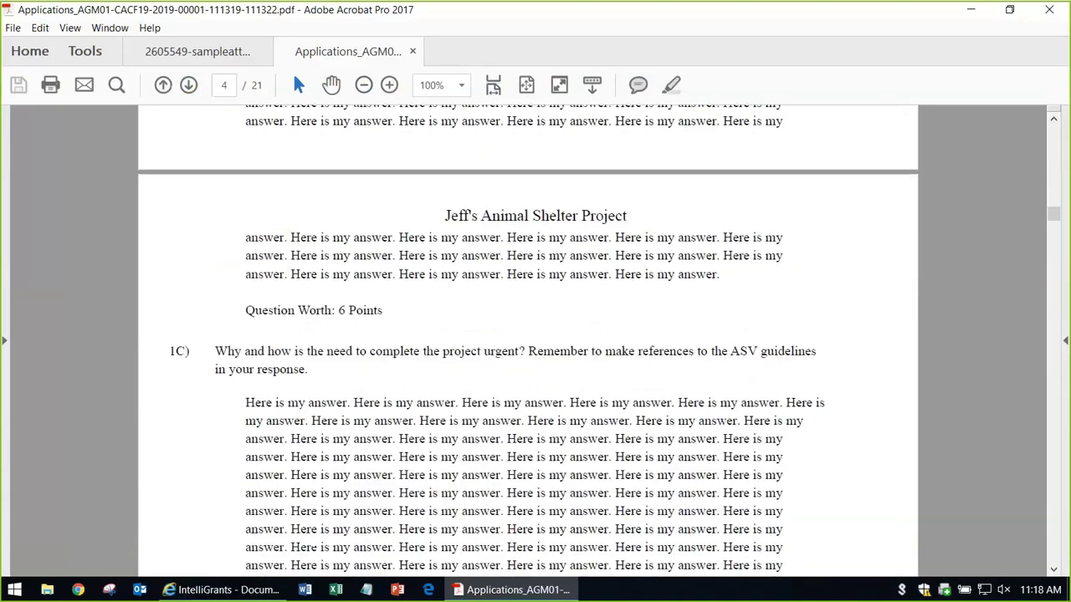
scroll(535, 335, "down", 8)
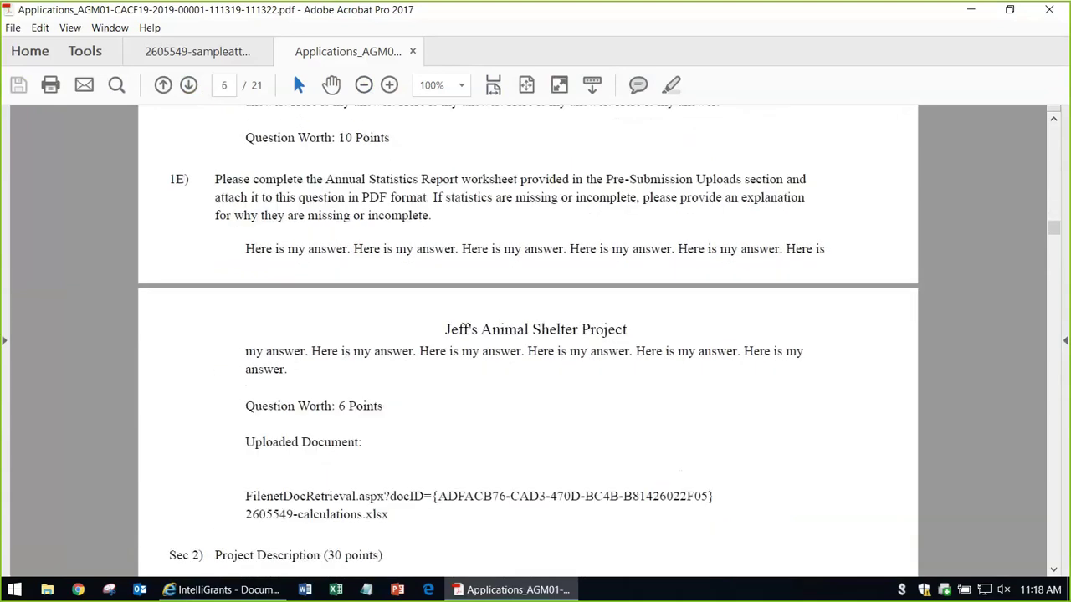
scroll(535, 335, "down", 2)
left_click_drag(389, 450, 245, 431)
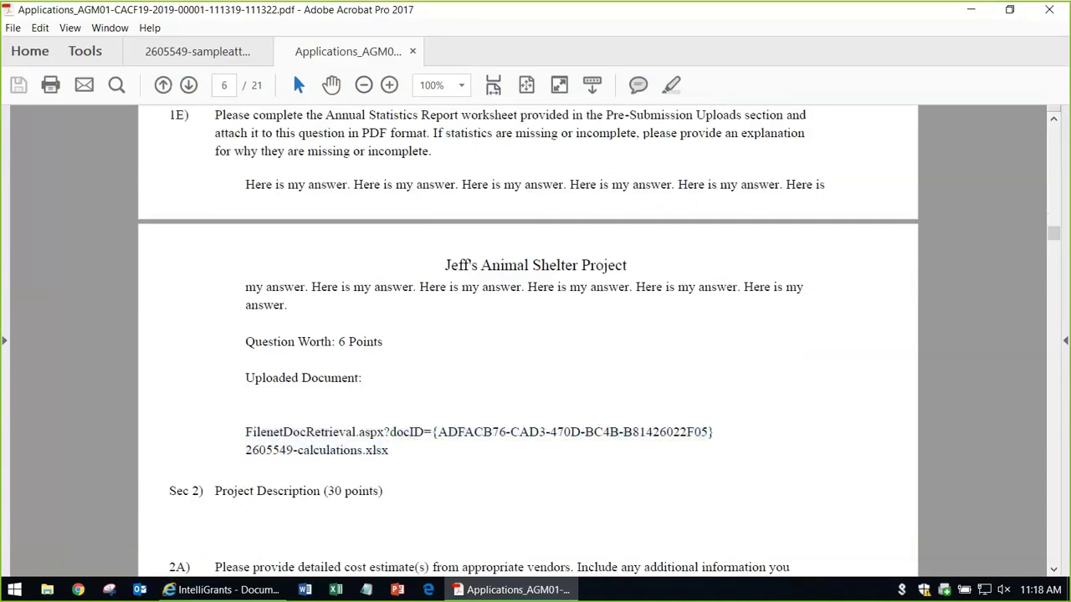
Scroll onward through the Sample Attachment pages
scroll(535, 334, "down", 5)
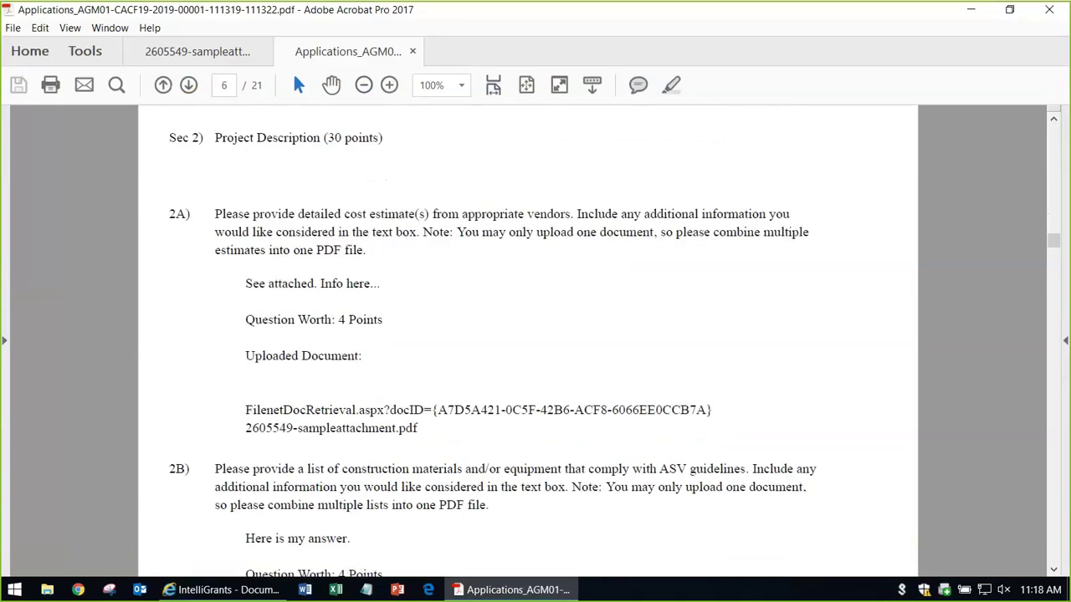
scroll(535, 335, "down", 6)
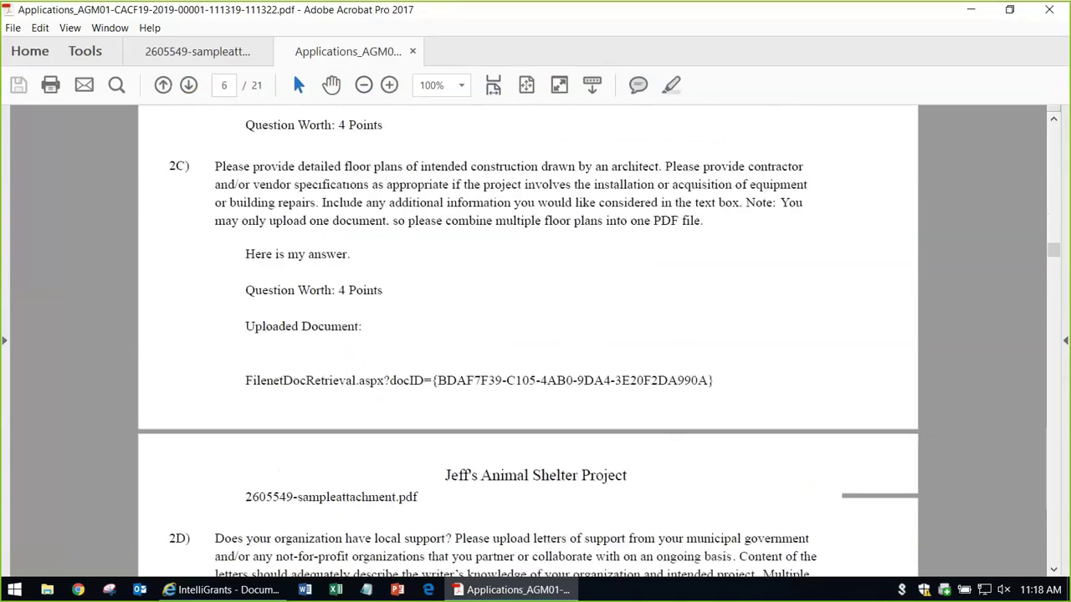
scroll(535, 334, "down", 4)
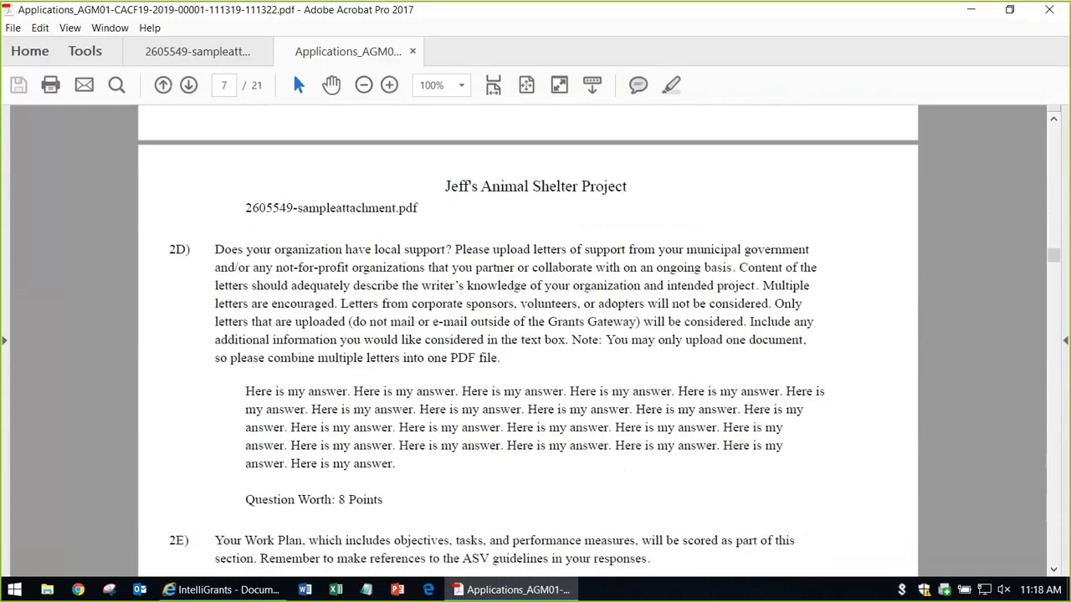
scroll(535, 335, "down", 3)
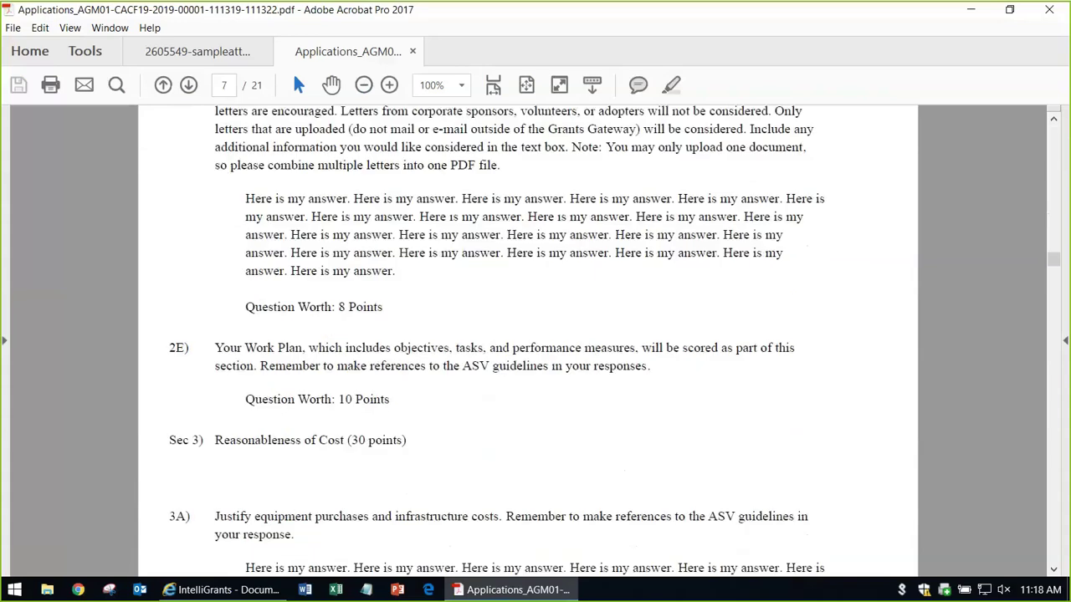
scroll(535, 335, "down", 13)
scroll(535, 334, "down", 12)
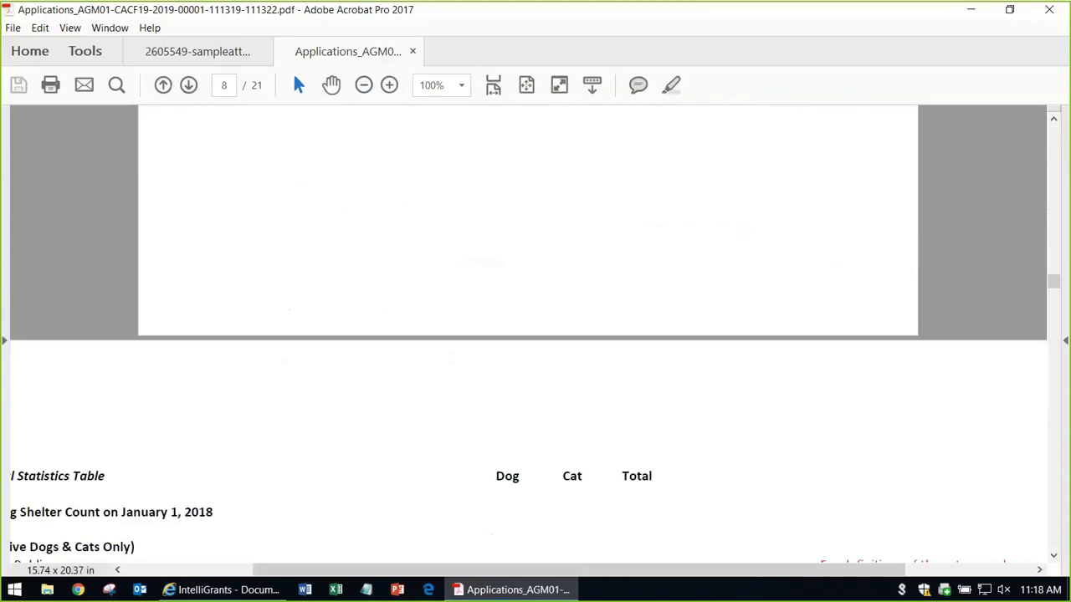
scroll(536, 335, "down", 3)
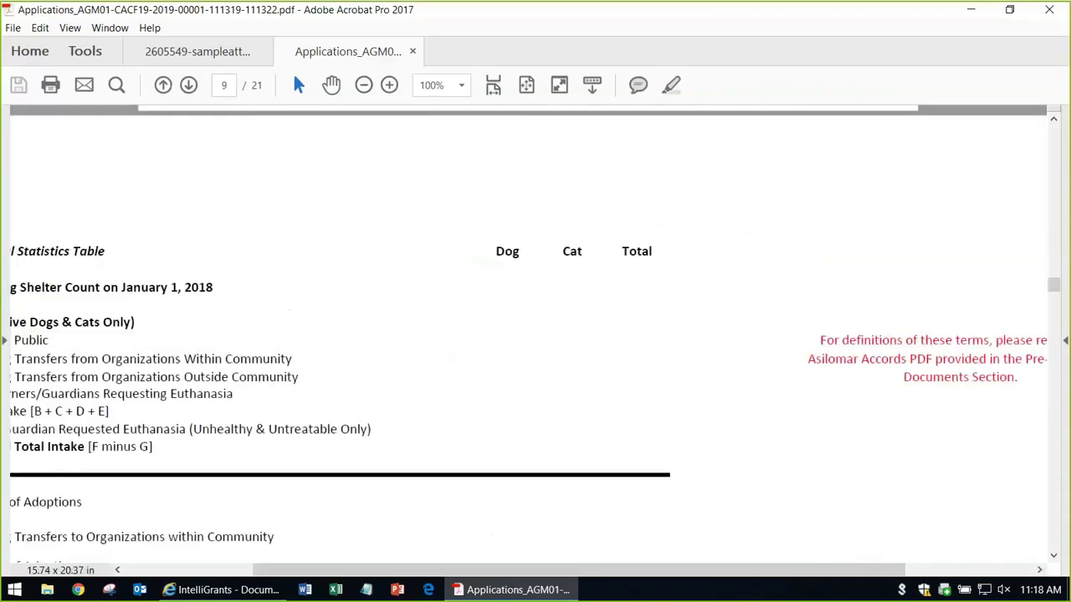
Zoom out and continue to page 13's Attachment B-3 Capital Budget summary totalling $257,000.00
key("ctrl+minus")
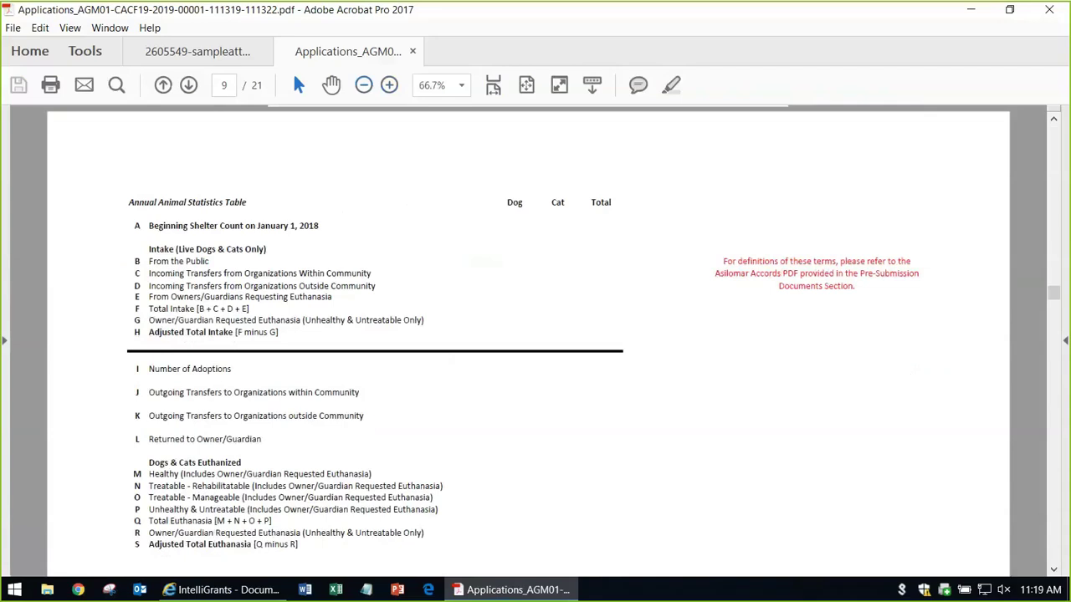
scroll(293, 72, "down", 10)
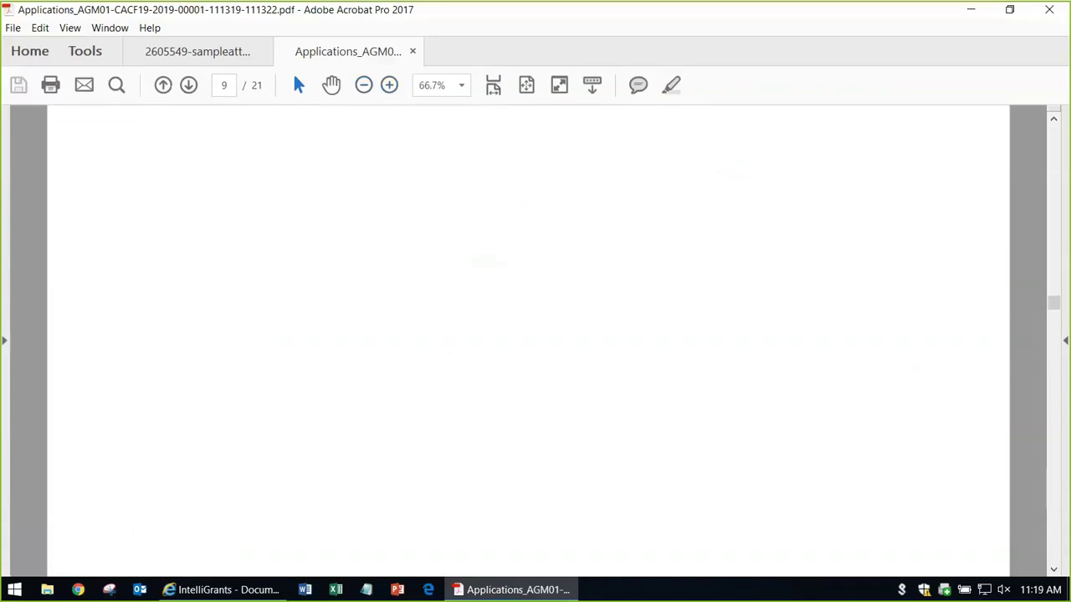
scroll(293, 72, "down", 5)
scroll(292, 72, "down", 5)
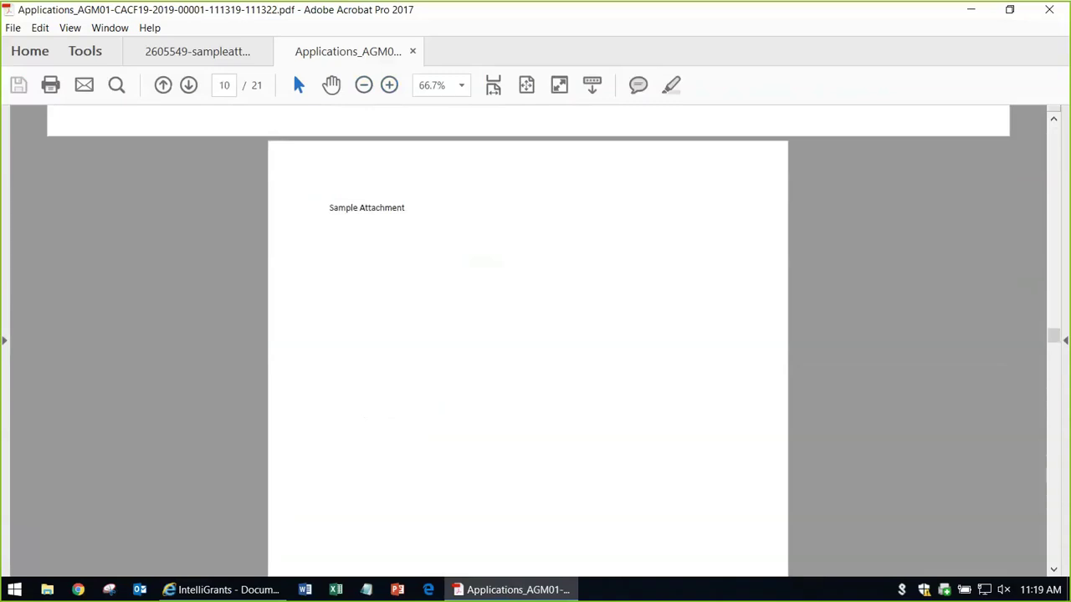
scroll(293, 72, "down", 7)
scroll(292, 72, "down", 7)
scroll(293, 72, "down", 10)
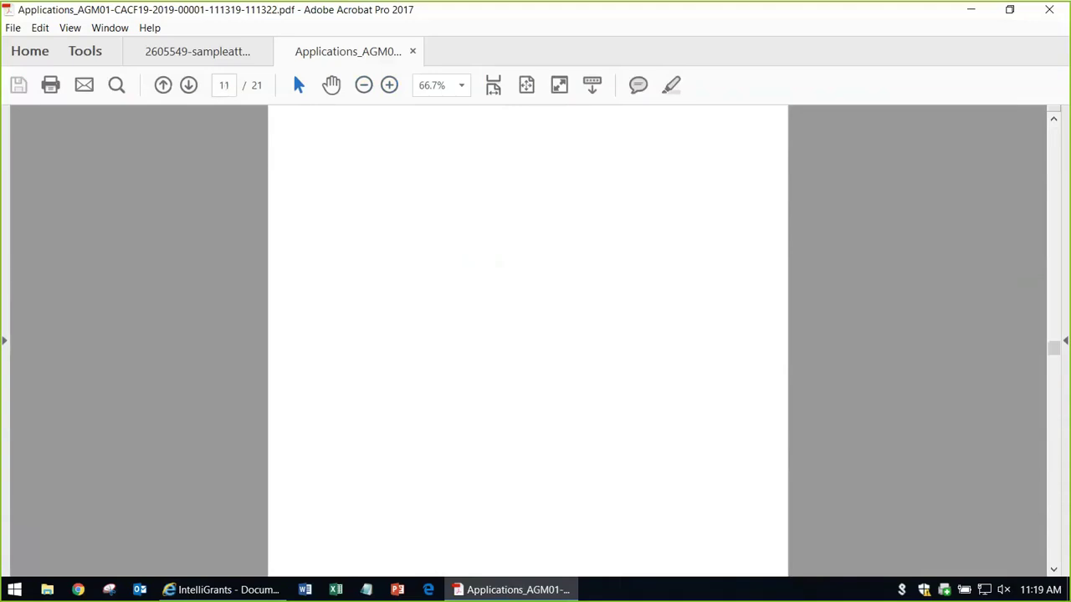
scroll(293, 72, "down", 10)
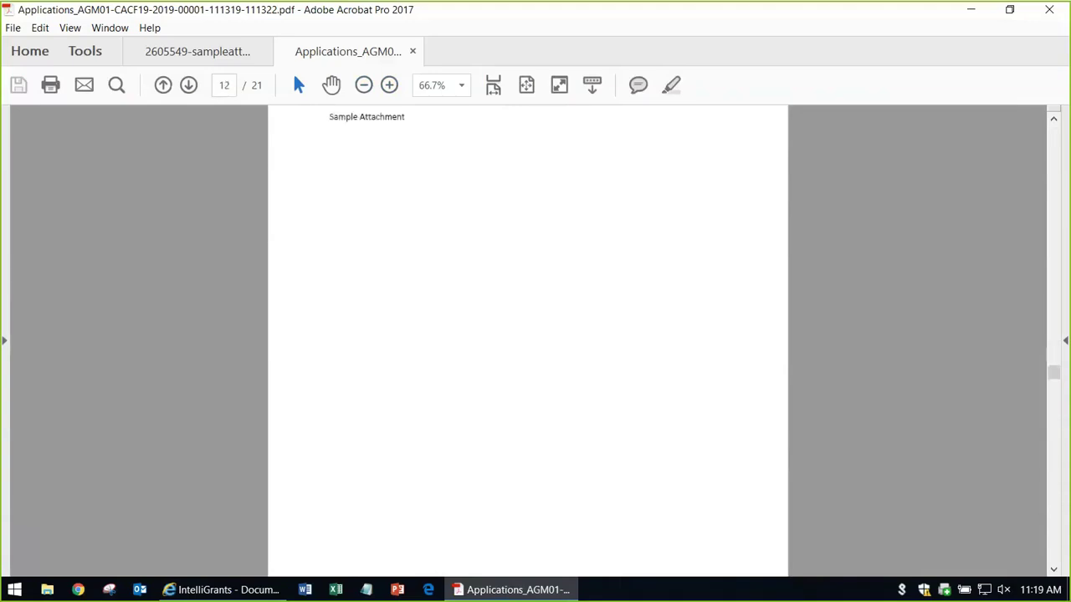
scroll(292, 72, "down", 3)
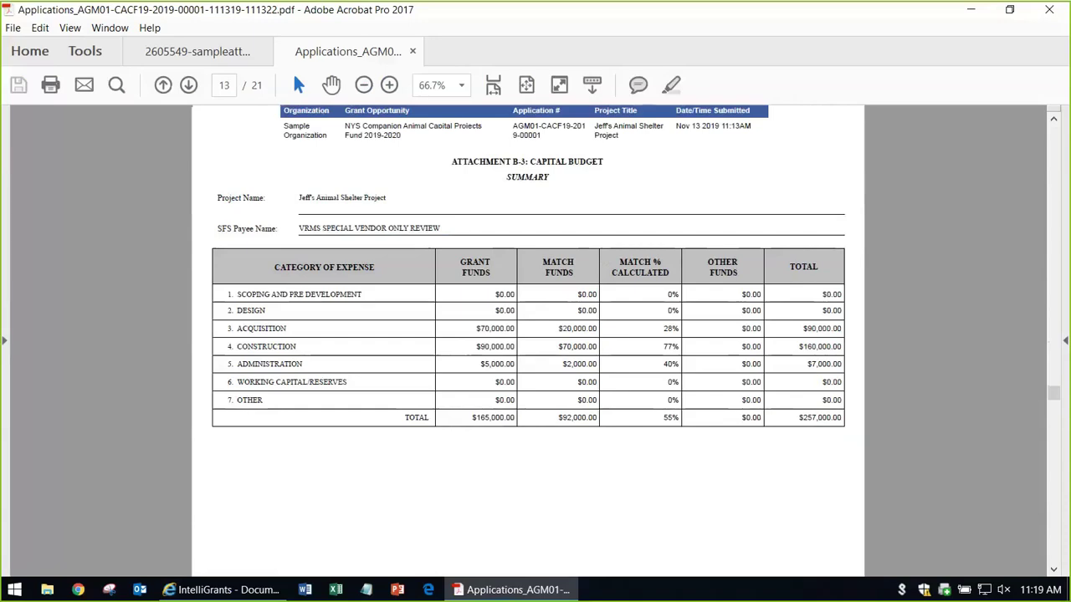
Zoom in on the budget summary, then step through acquisition, construction and administration tables to page 16
key("ctrl+equal")
key("ctrl+equal")
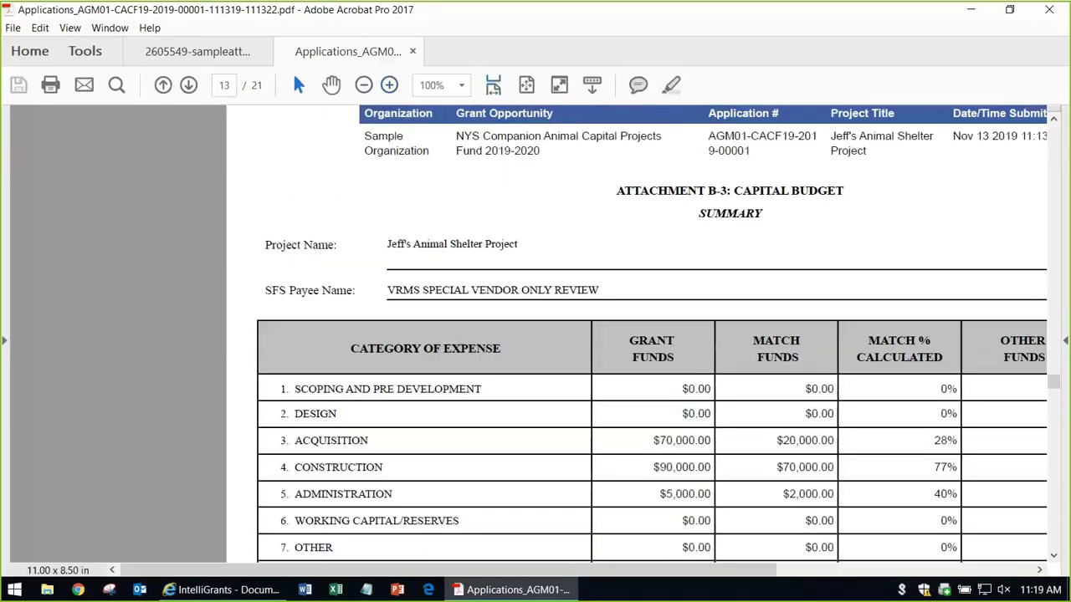
key("ctrl+0")
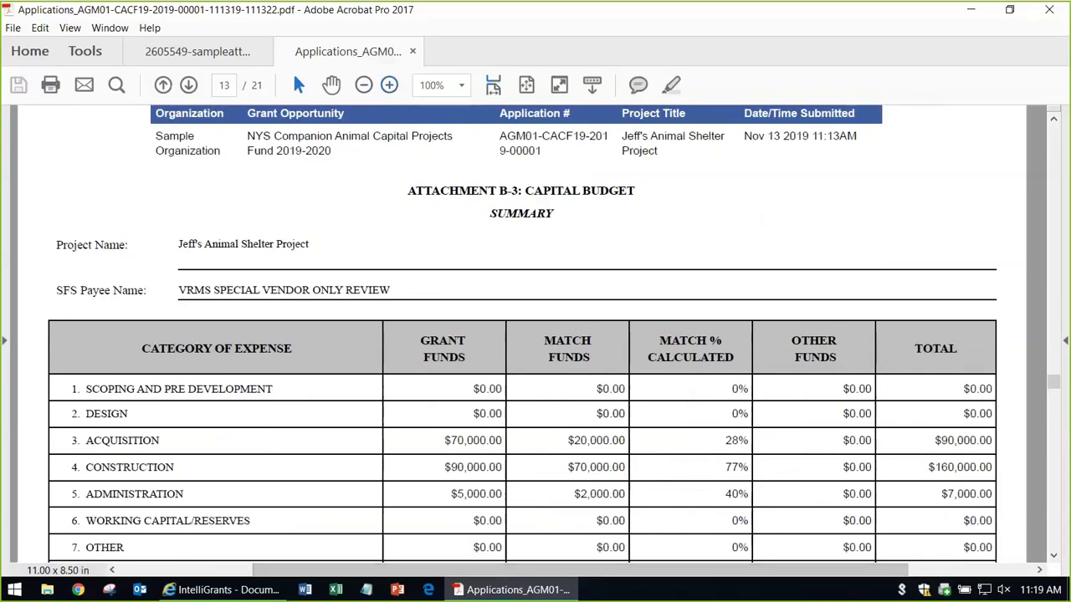
key("Right")
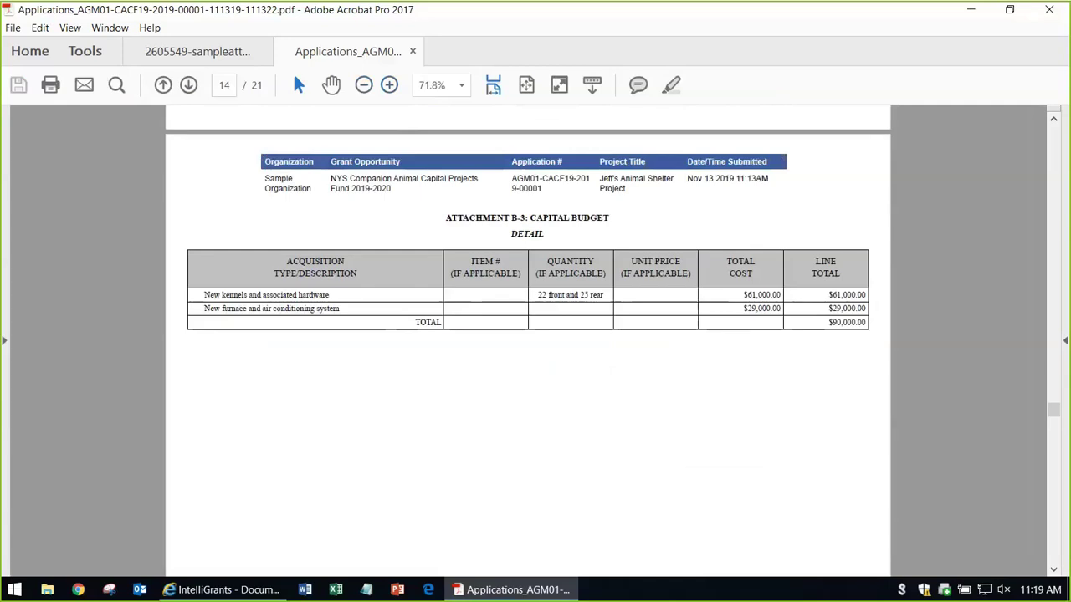
key("Right")
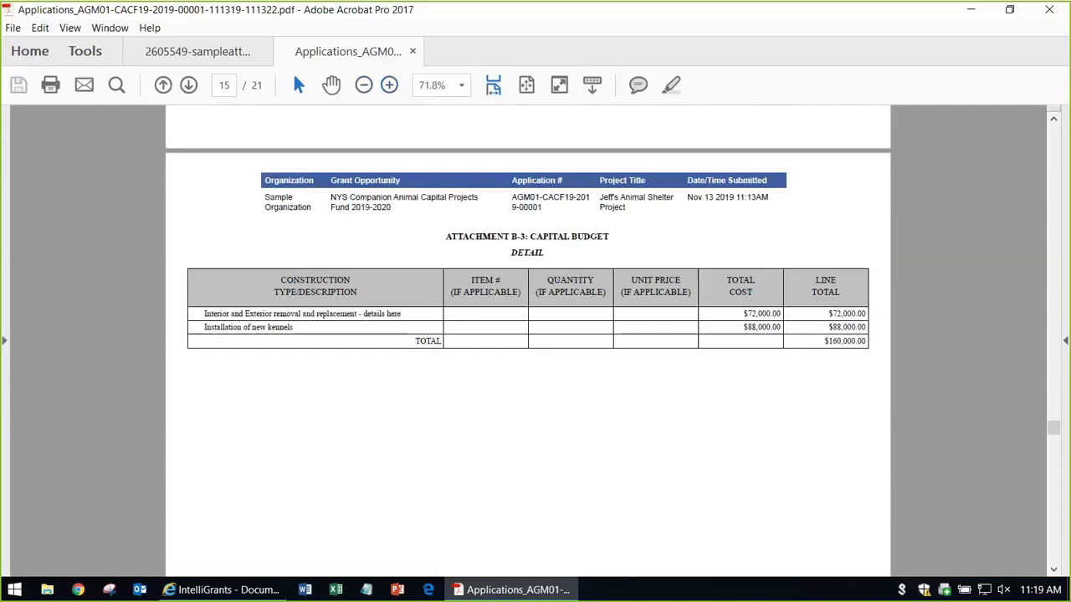
key("Right")
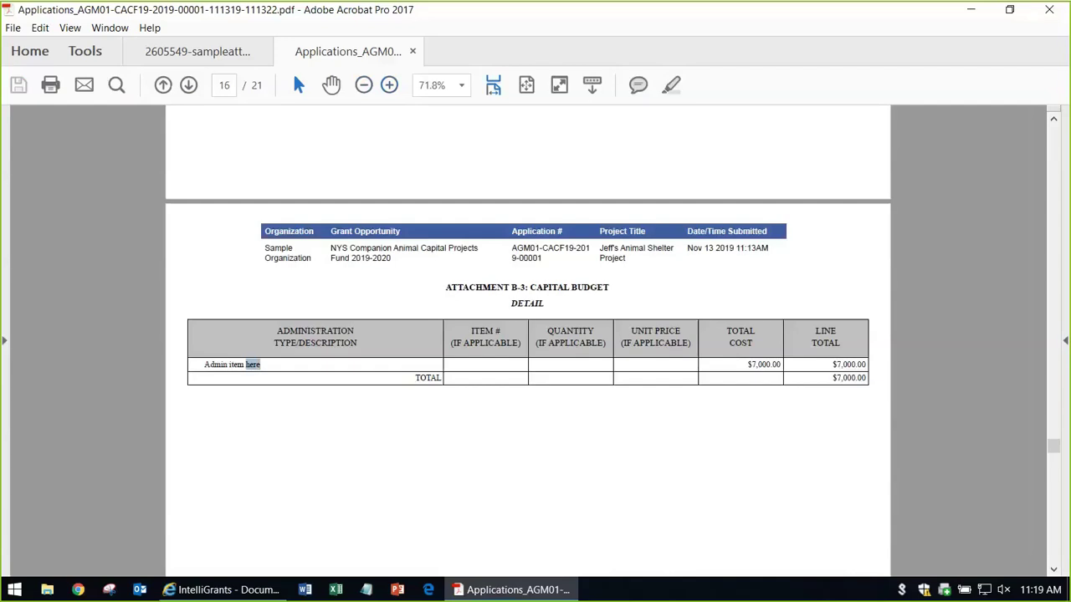
scroll(528, 334, "down", 1)
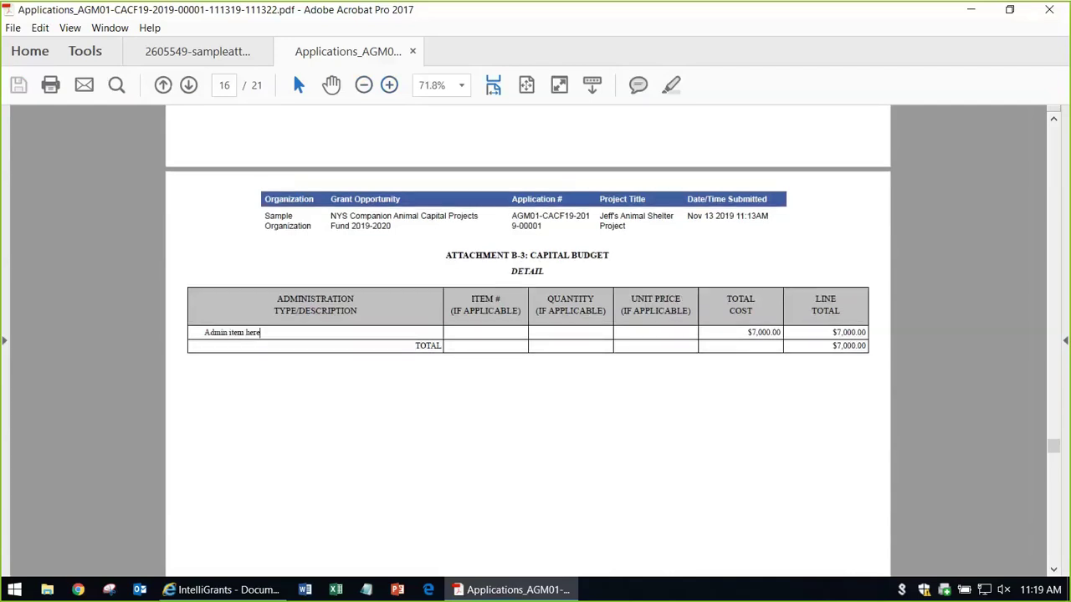
Scroll into the Work Plan and briefly select the Objective 2 line's opening words
scroll(527, 334, "down", 10)
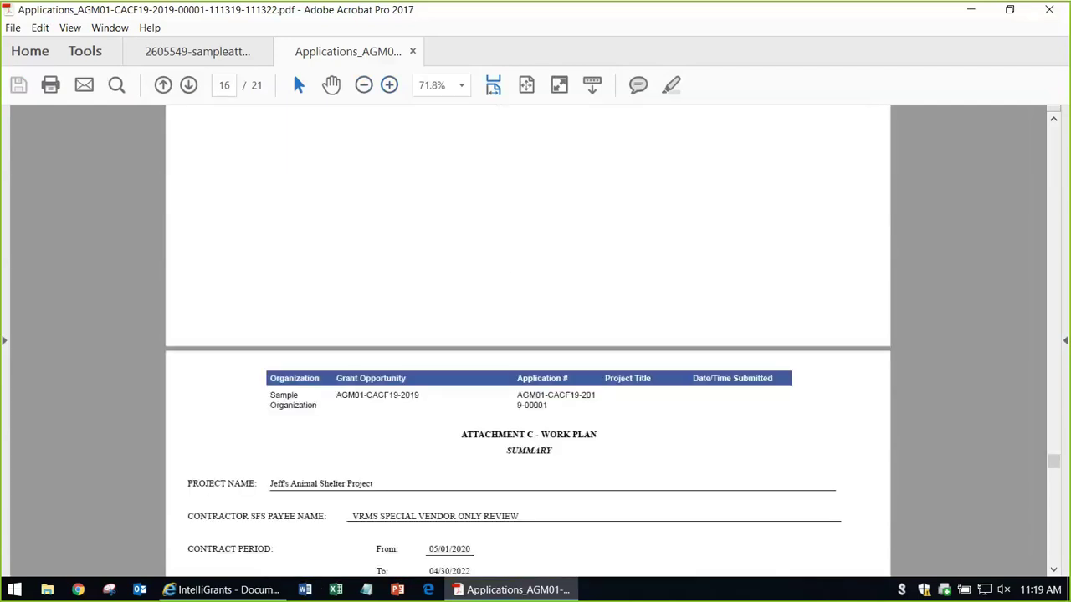
scroll(528, 335, "down", 6)
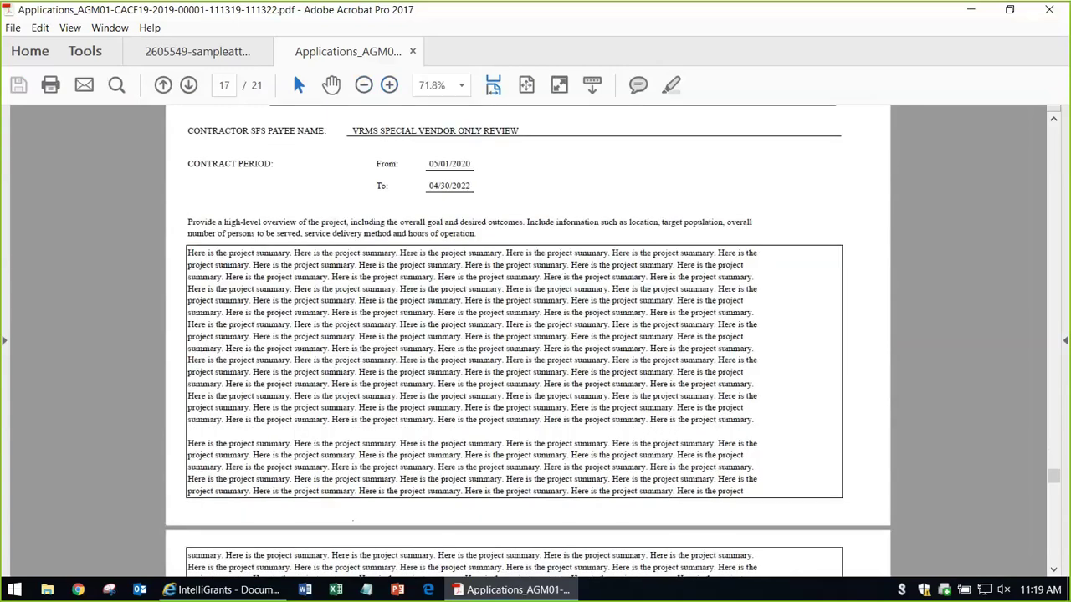
scroll(527, 334, "down", 8)
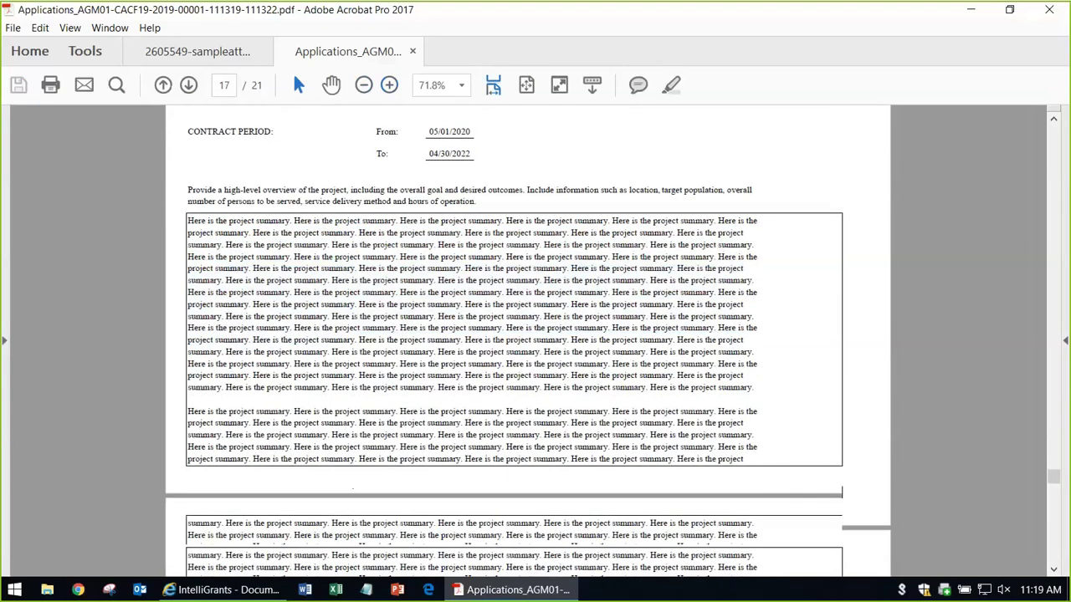
scroll(528, 335, "down", 7)
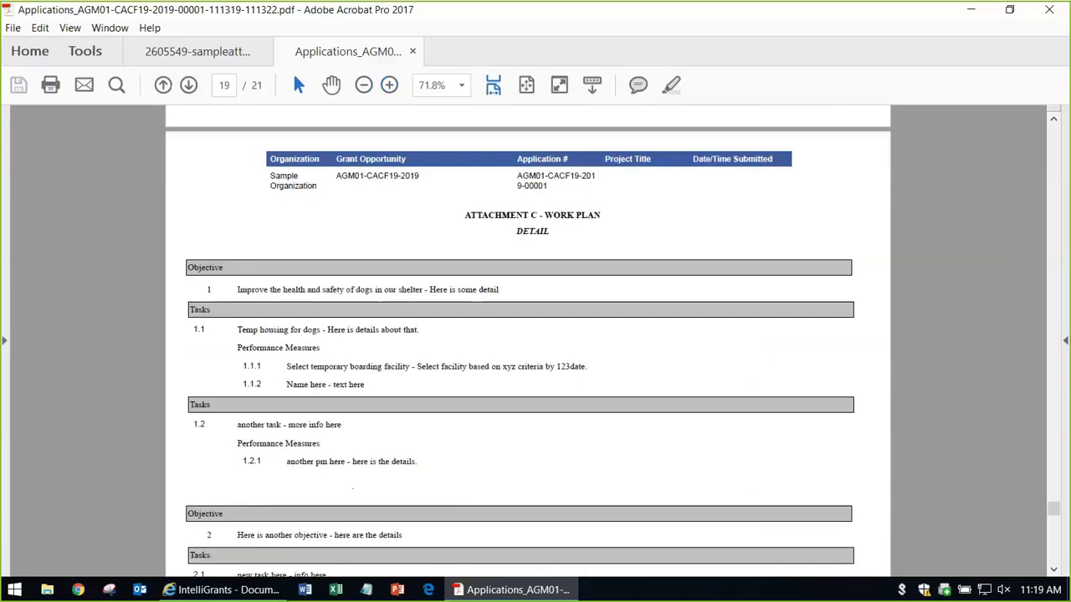
scroll(527, 335, "down", 5)
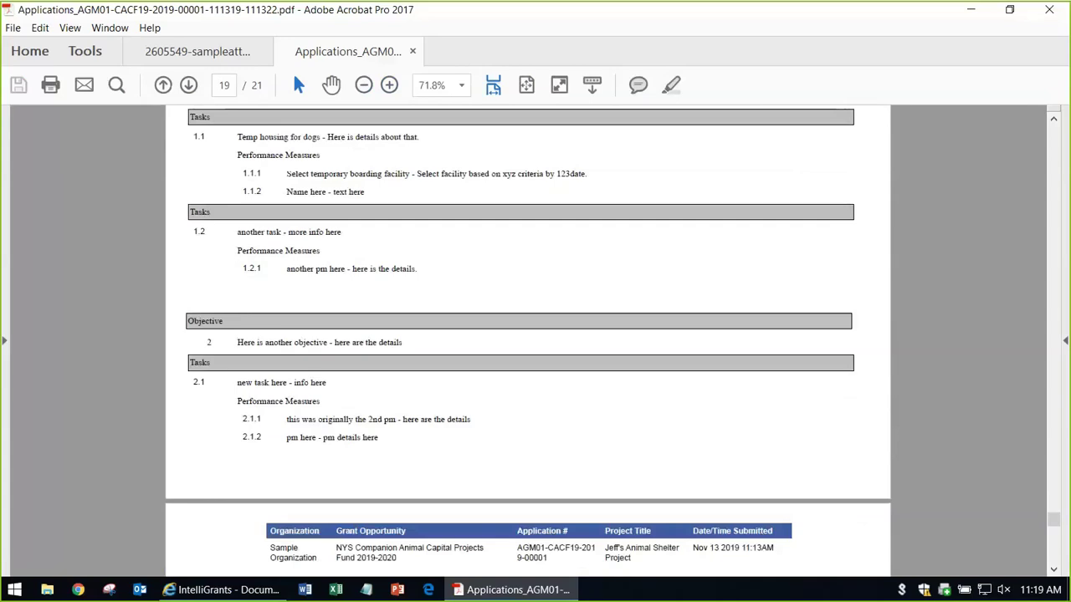
left_click_drag(238, 342, 292, 342)
left_click(292, 342)
Scroll through the final attachment pages to page 21, then close Acrobat
scroll(528, 335, "down", 6)
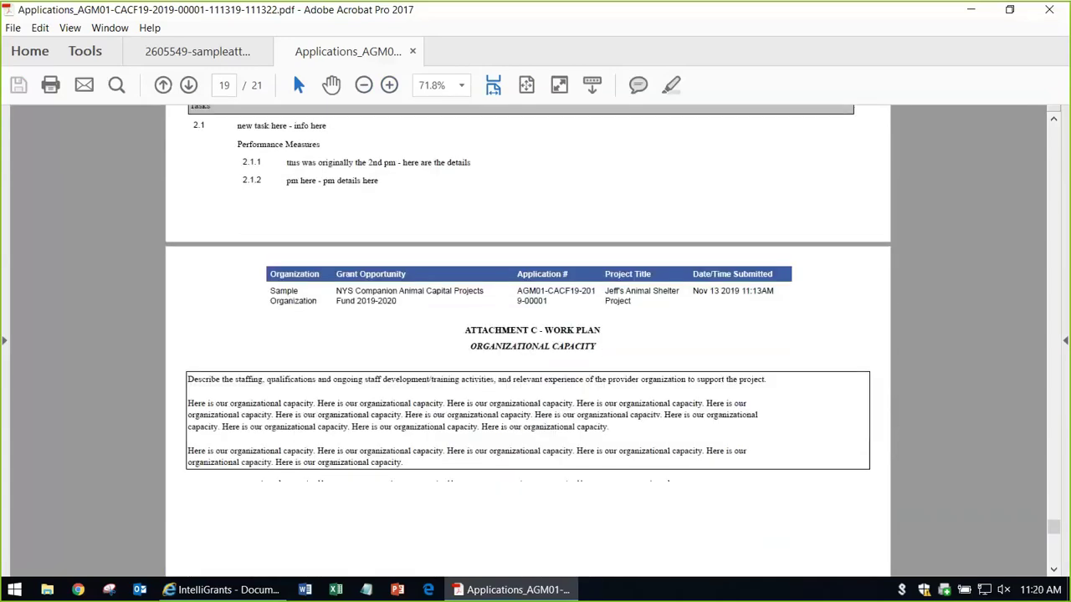
scroll(528, 334, "down", 2)
scroll(528, 335, "down", 2)
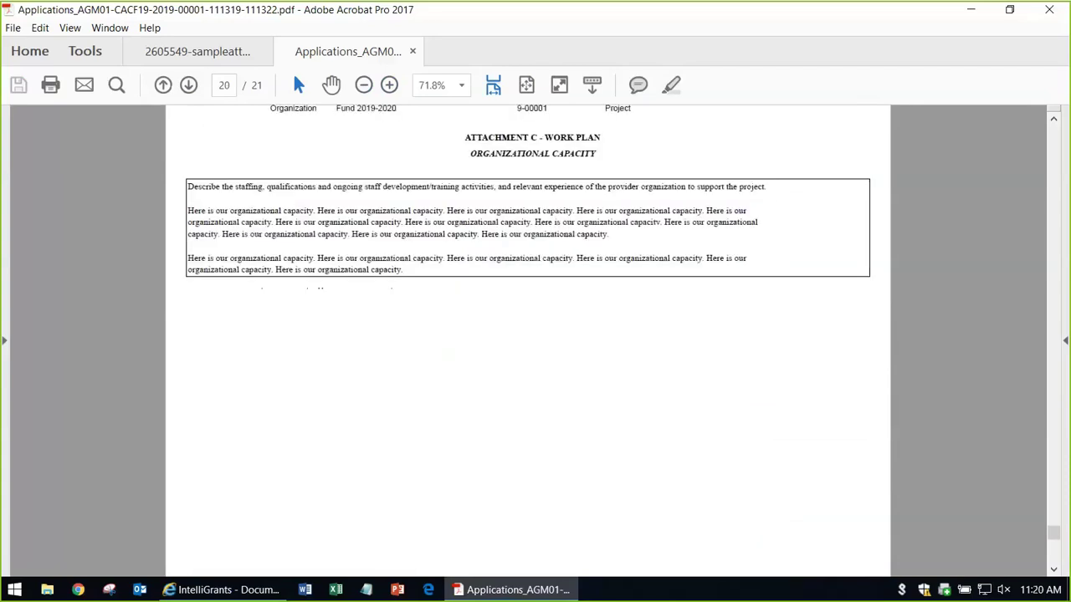
scroll(528, 335, "down", 10)
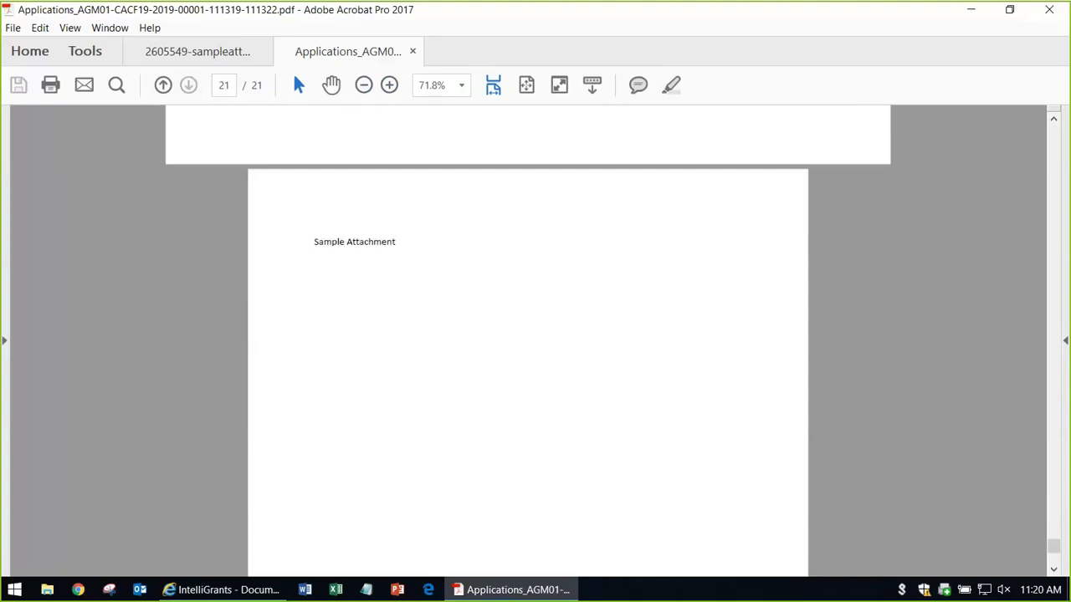
scroll(527, 335, "down", 3)
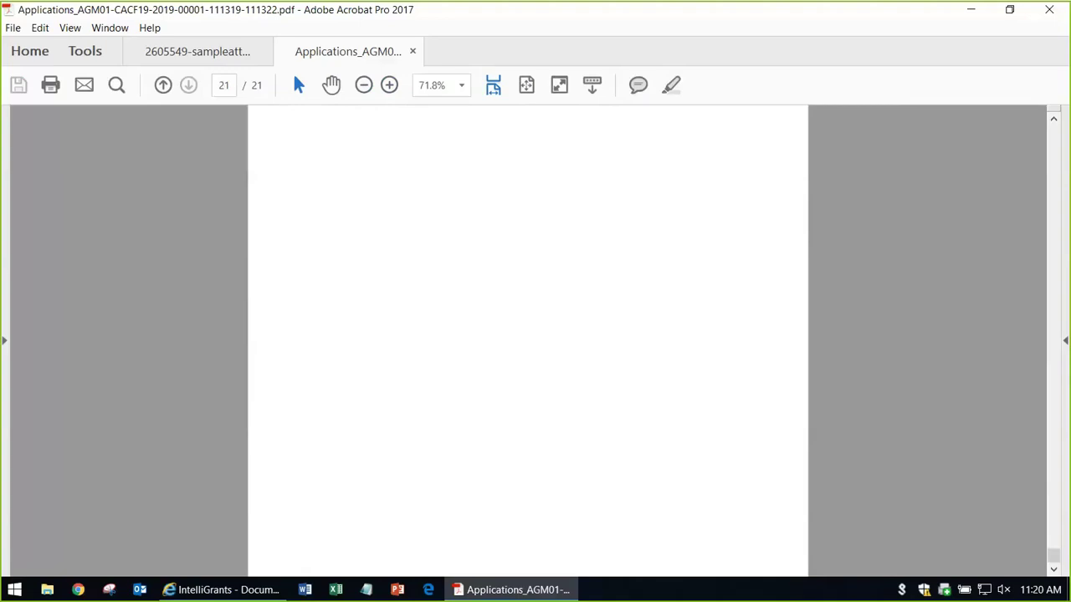
scroll(527, 335, "up", 5)
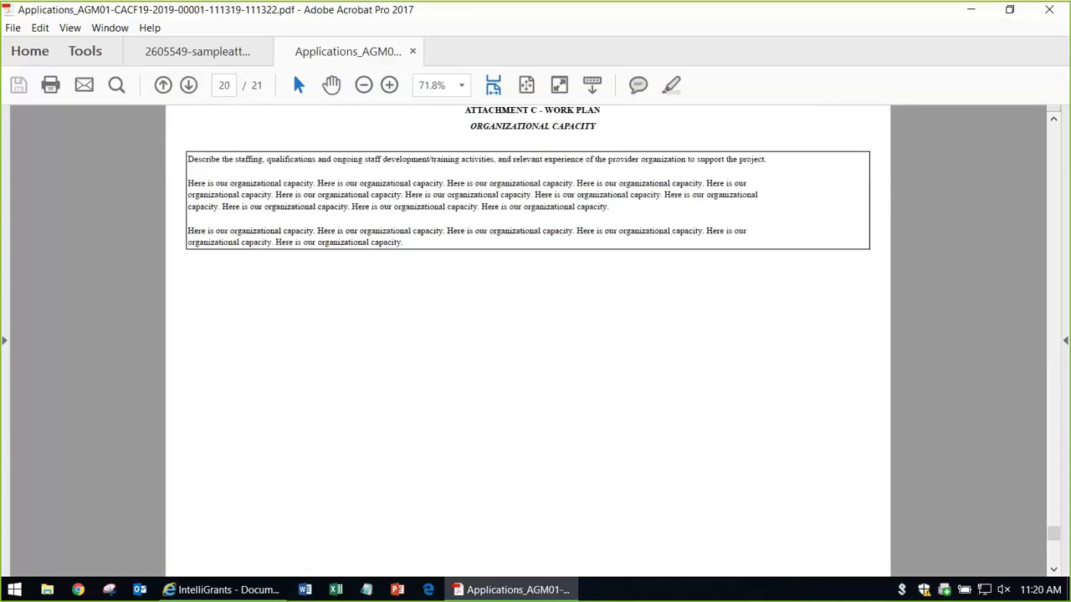
left_click(1049, 9)
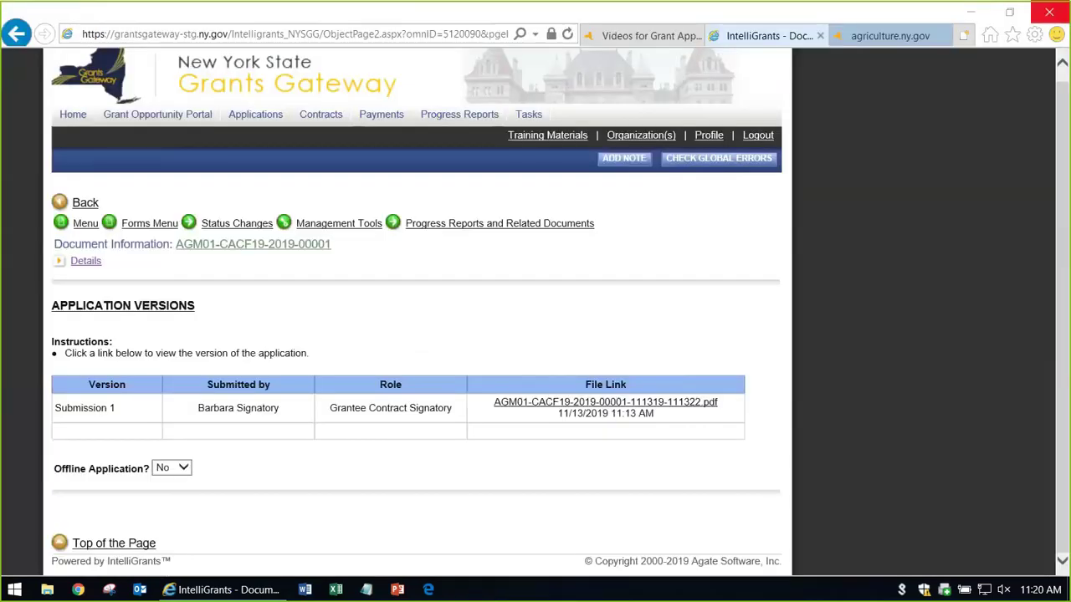